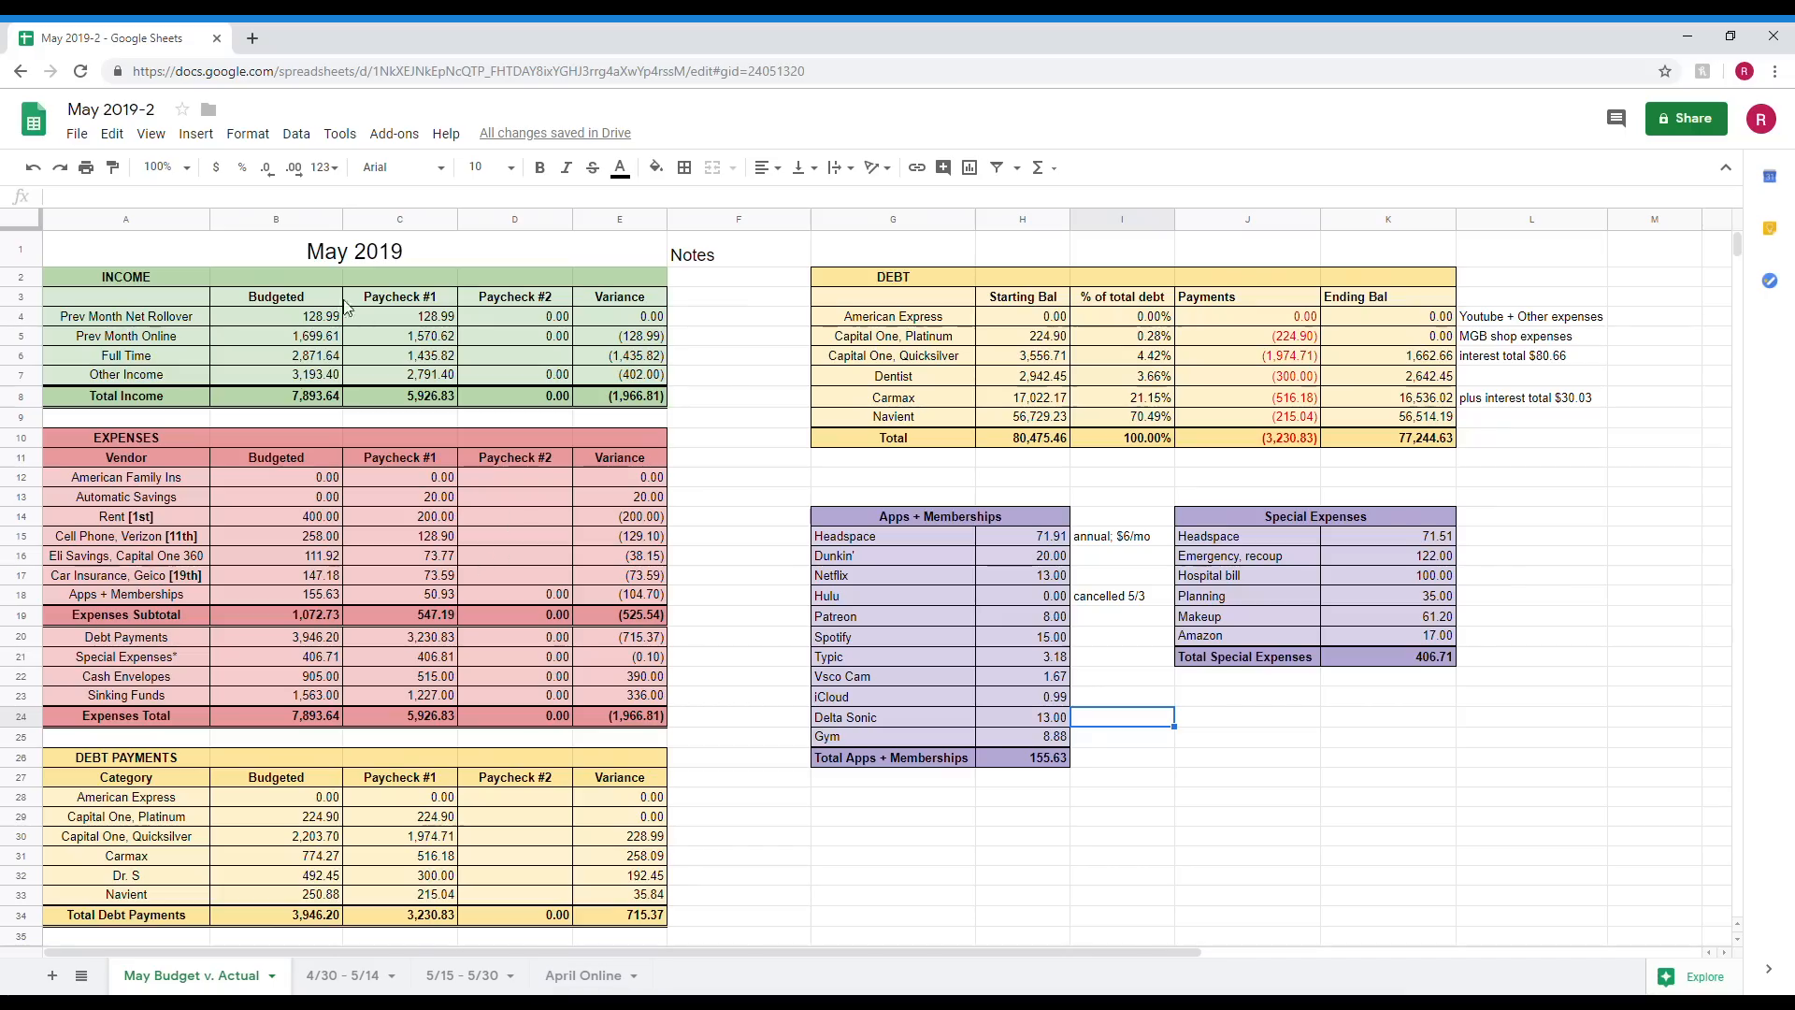
On the 5/15 - 5/30 sheet, centre the Budget, Actual and Variance headings in row 3 of the income section.
{"action": "left_click", "coordinate": [473, 976]}
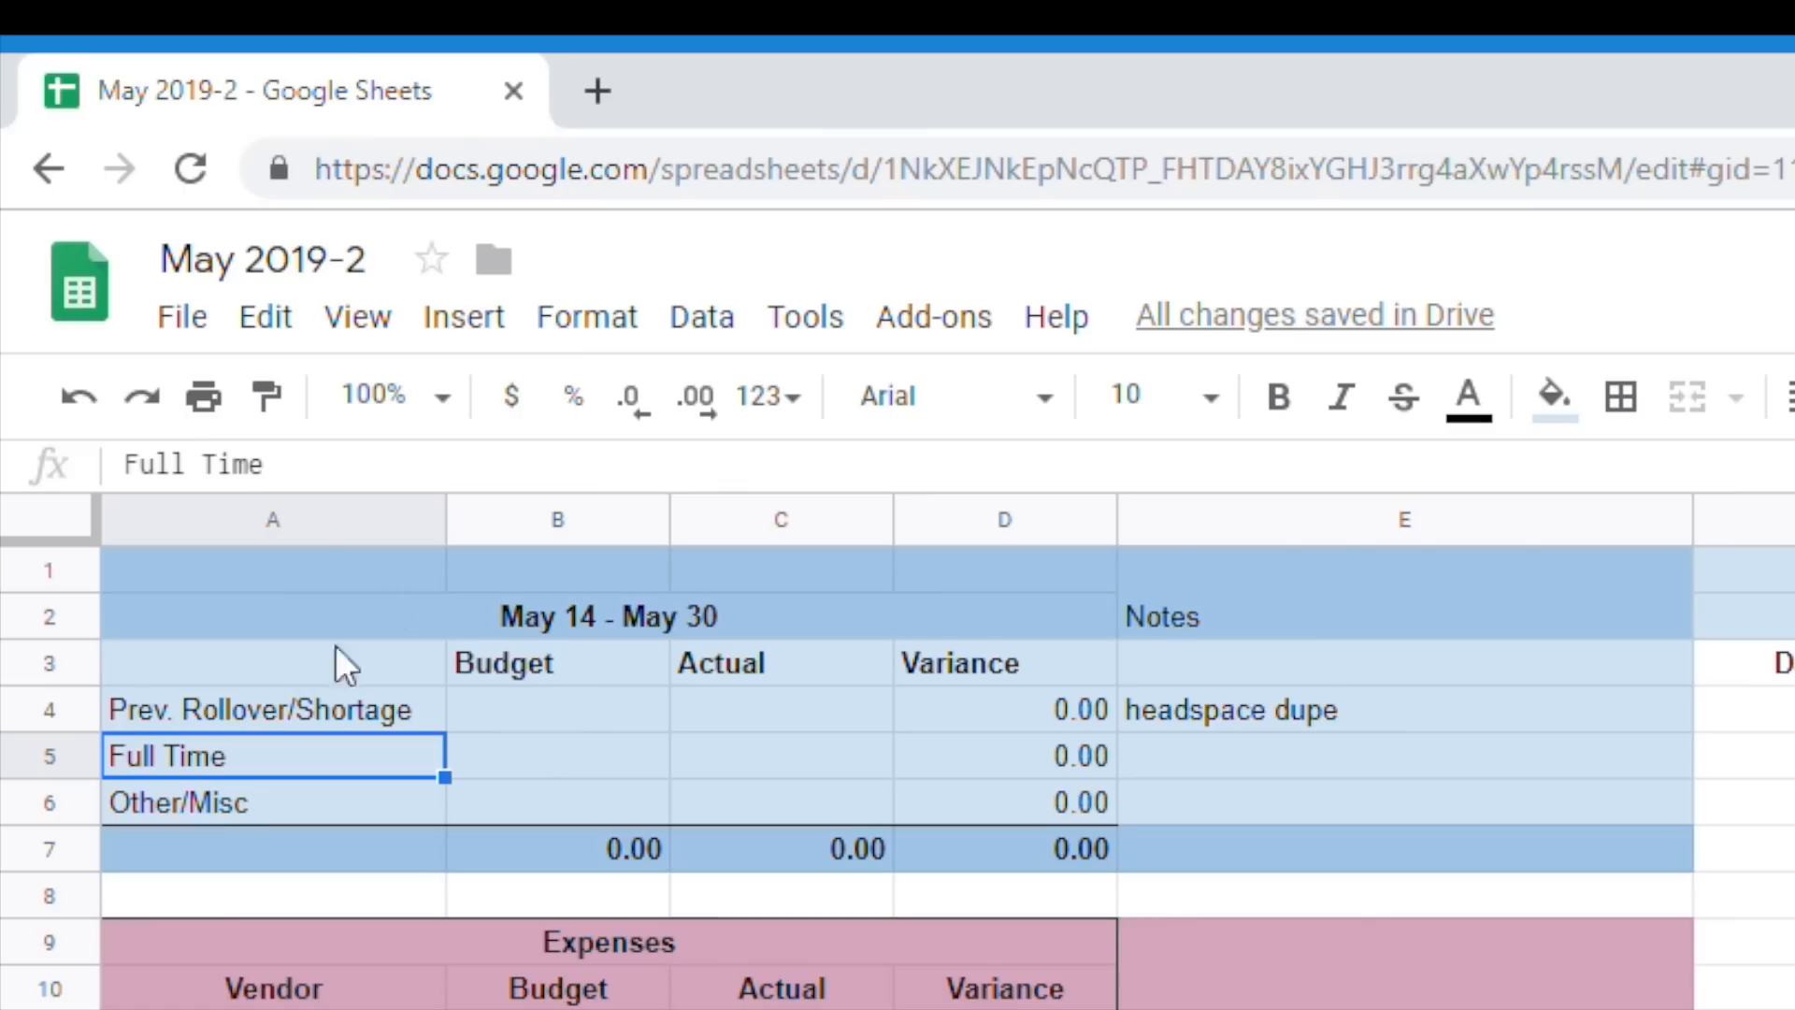
{"action": "key", "text": "ctrl+shift+Page_Up"}
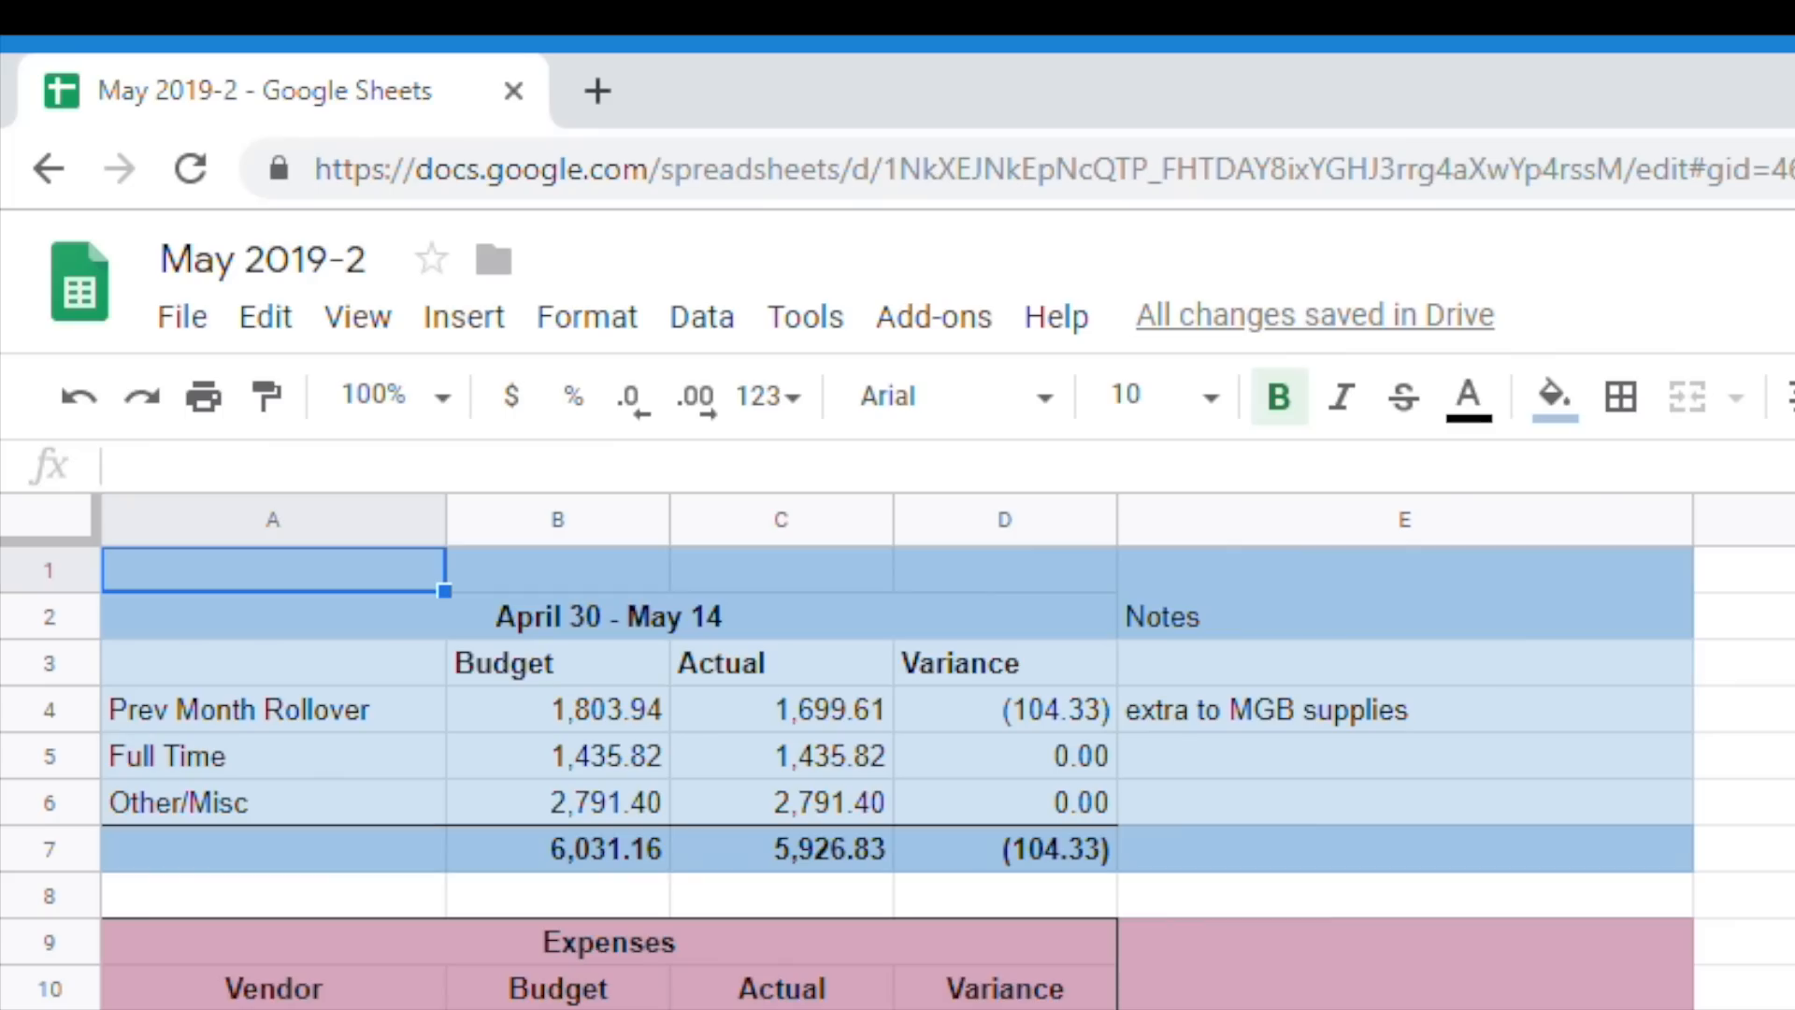
{"action": "key", "text": "ctrl+shift+Page_Down"}
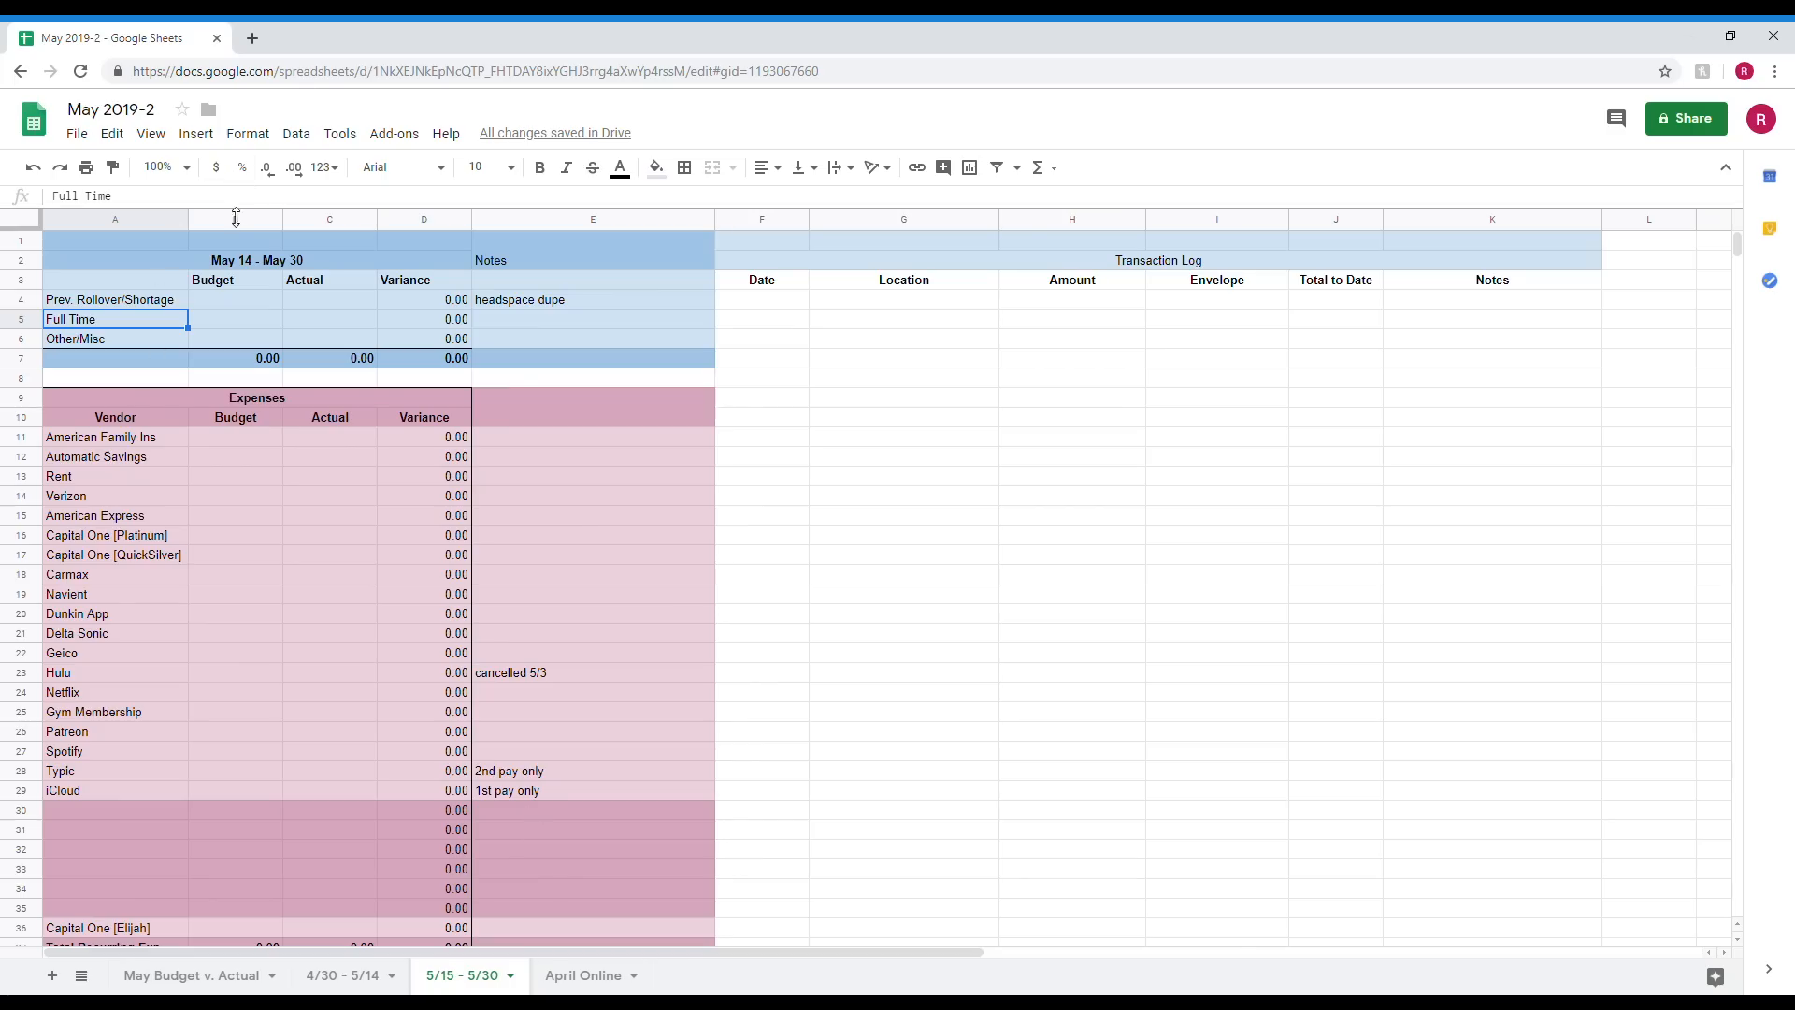
{"action": "left_click_drag", "start_coordinate": [235, 217], "coordinate": [301, 224]}
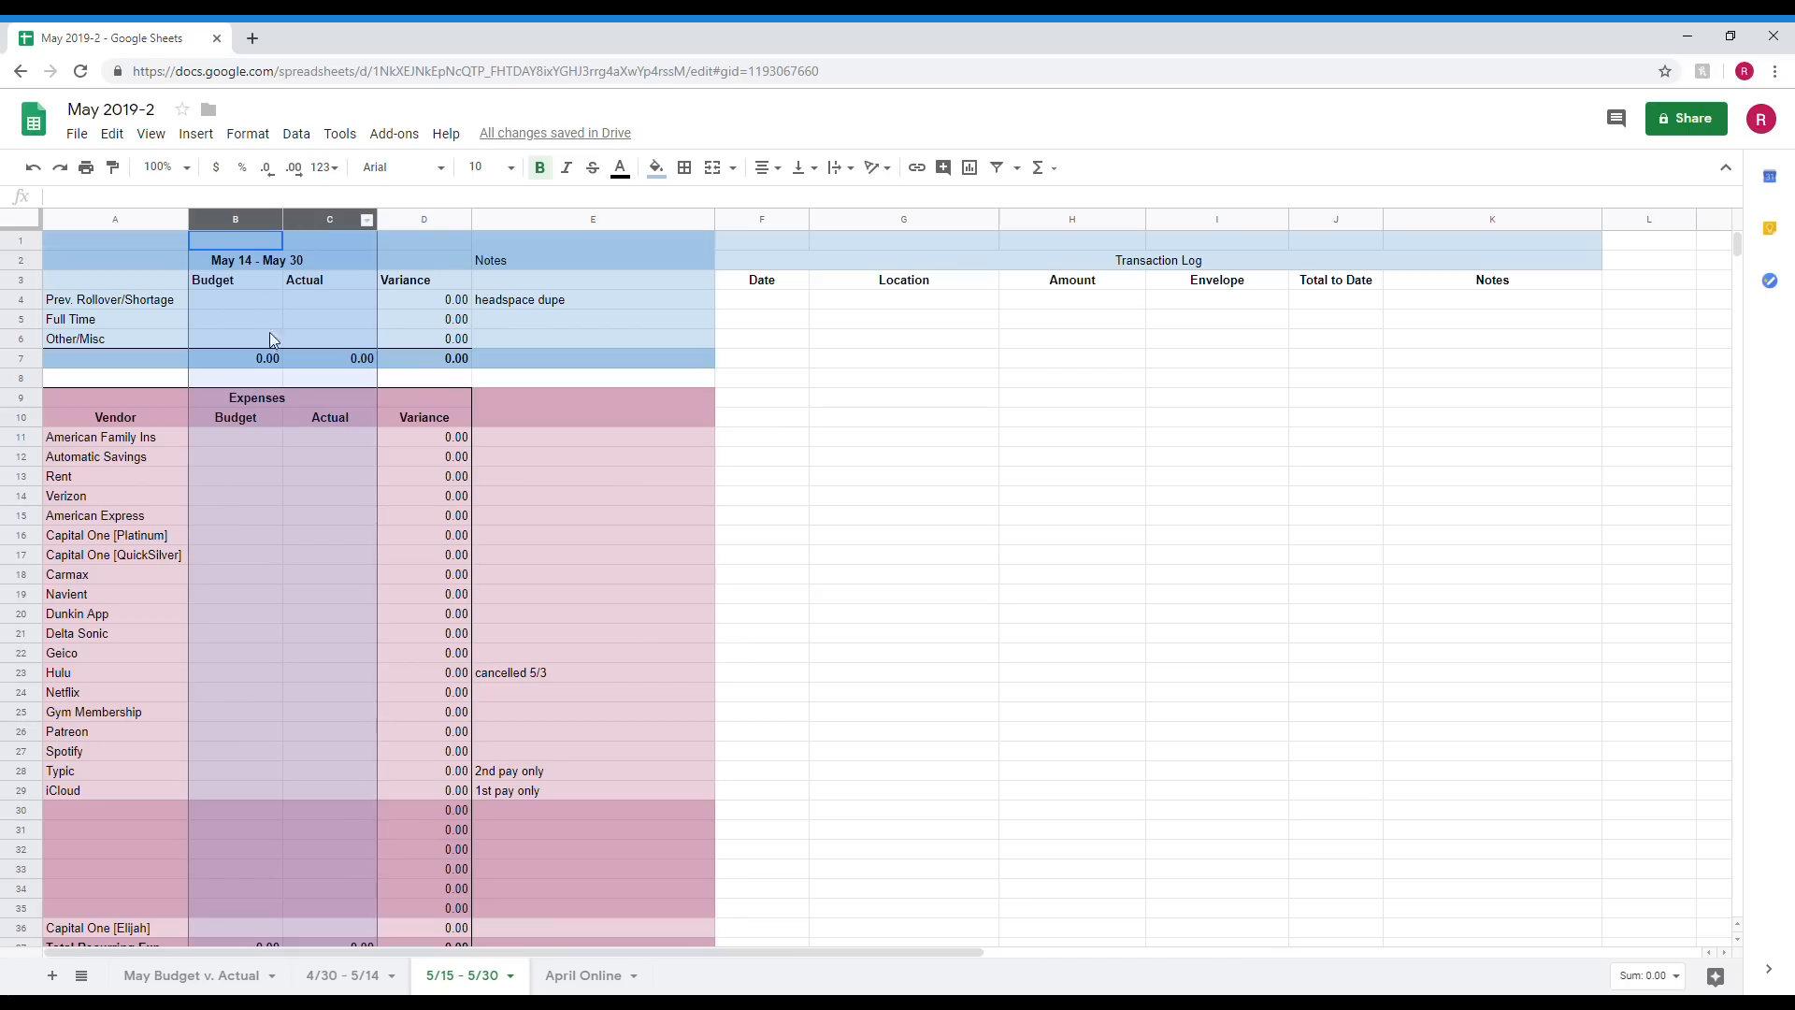
{"action": "left_click", "coordinate": [228, 284]}
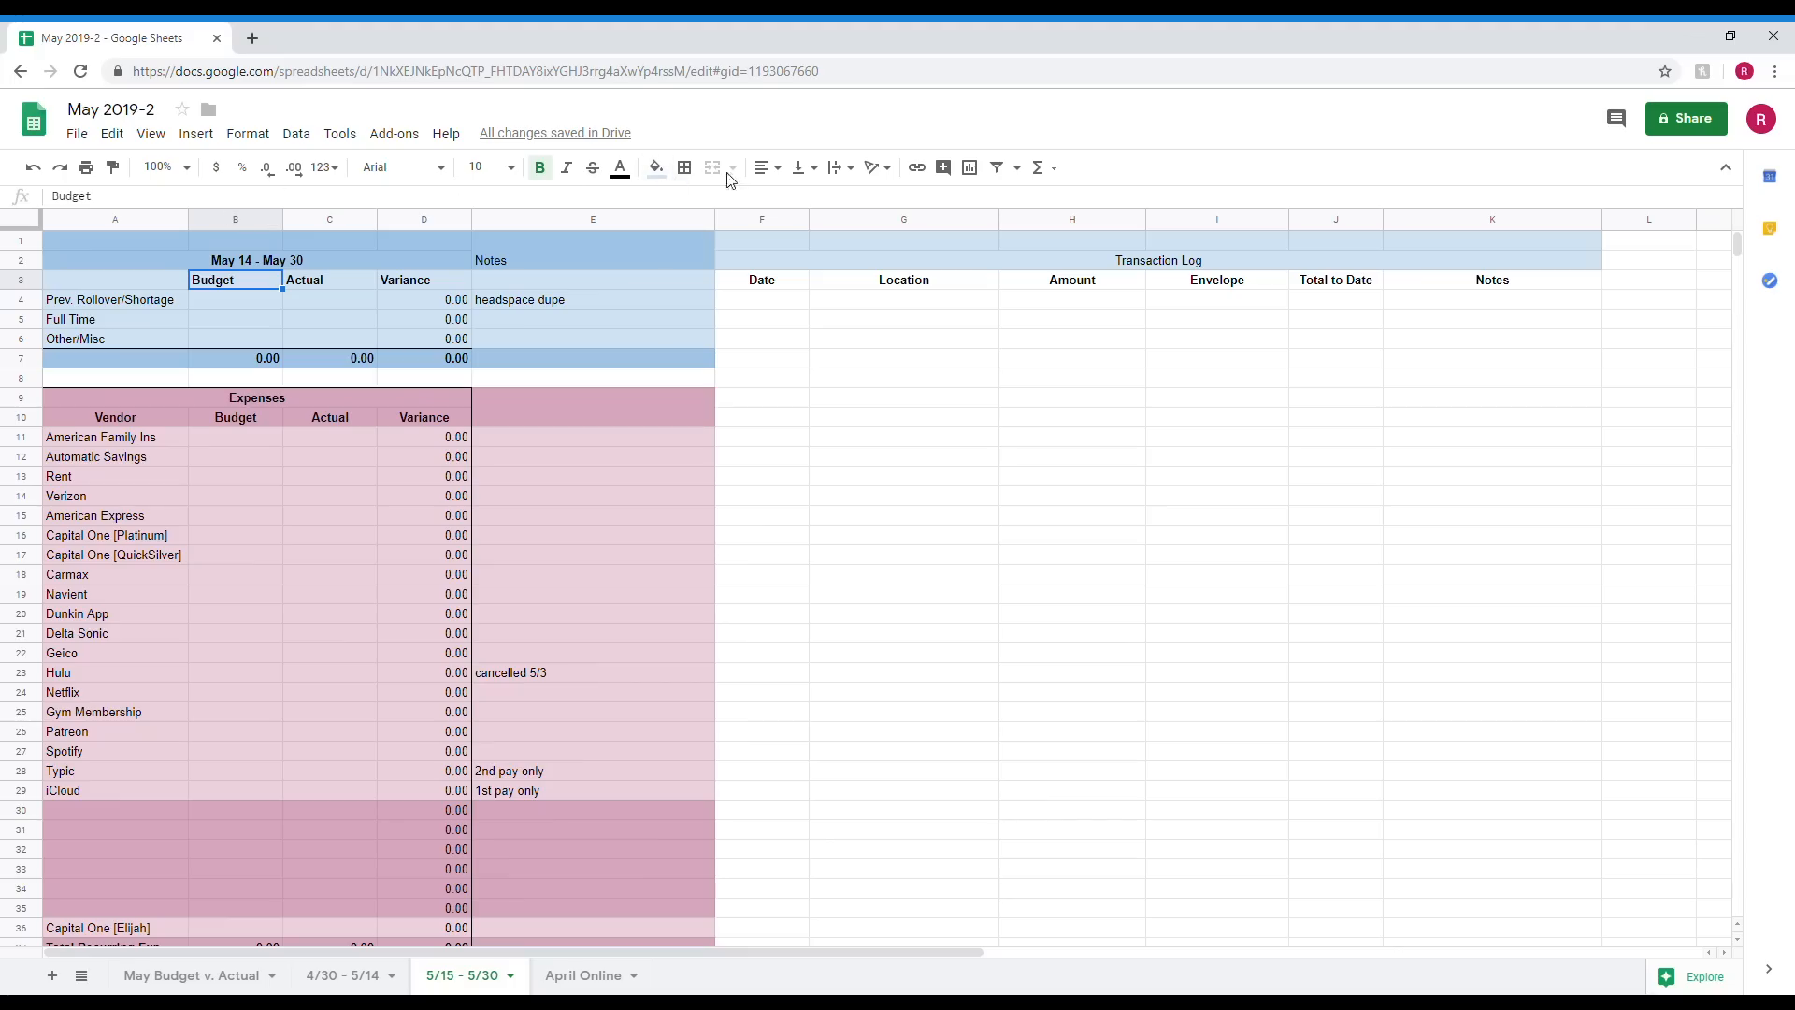
{"action": "left_click", "coordinate": [767, 169]}
{"action": "left_click", "coordinate": [795, 202]}
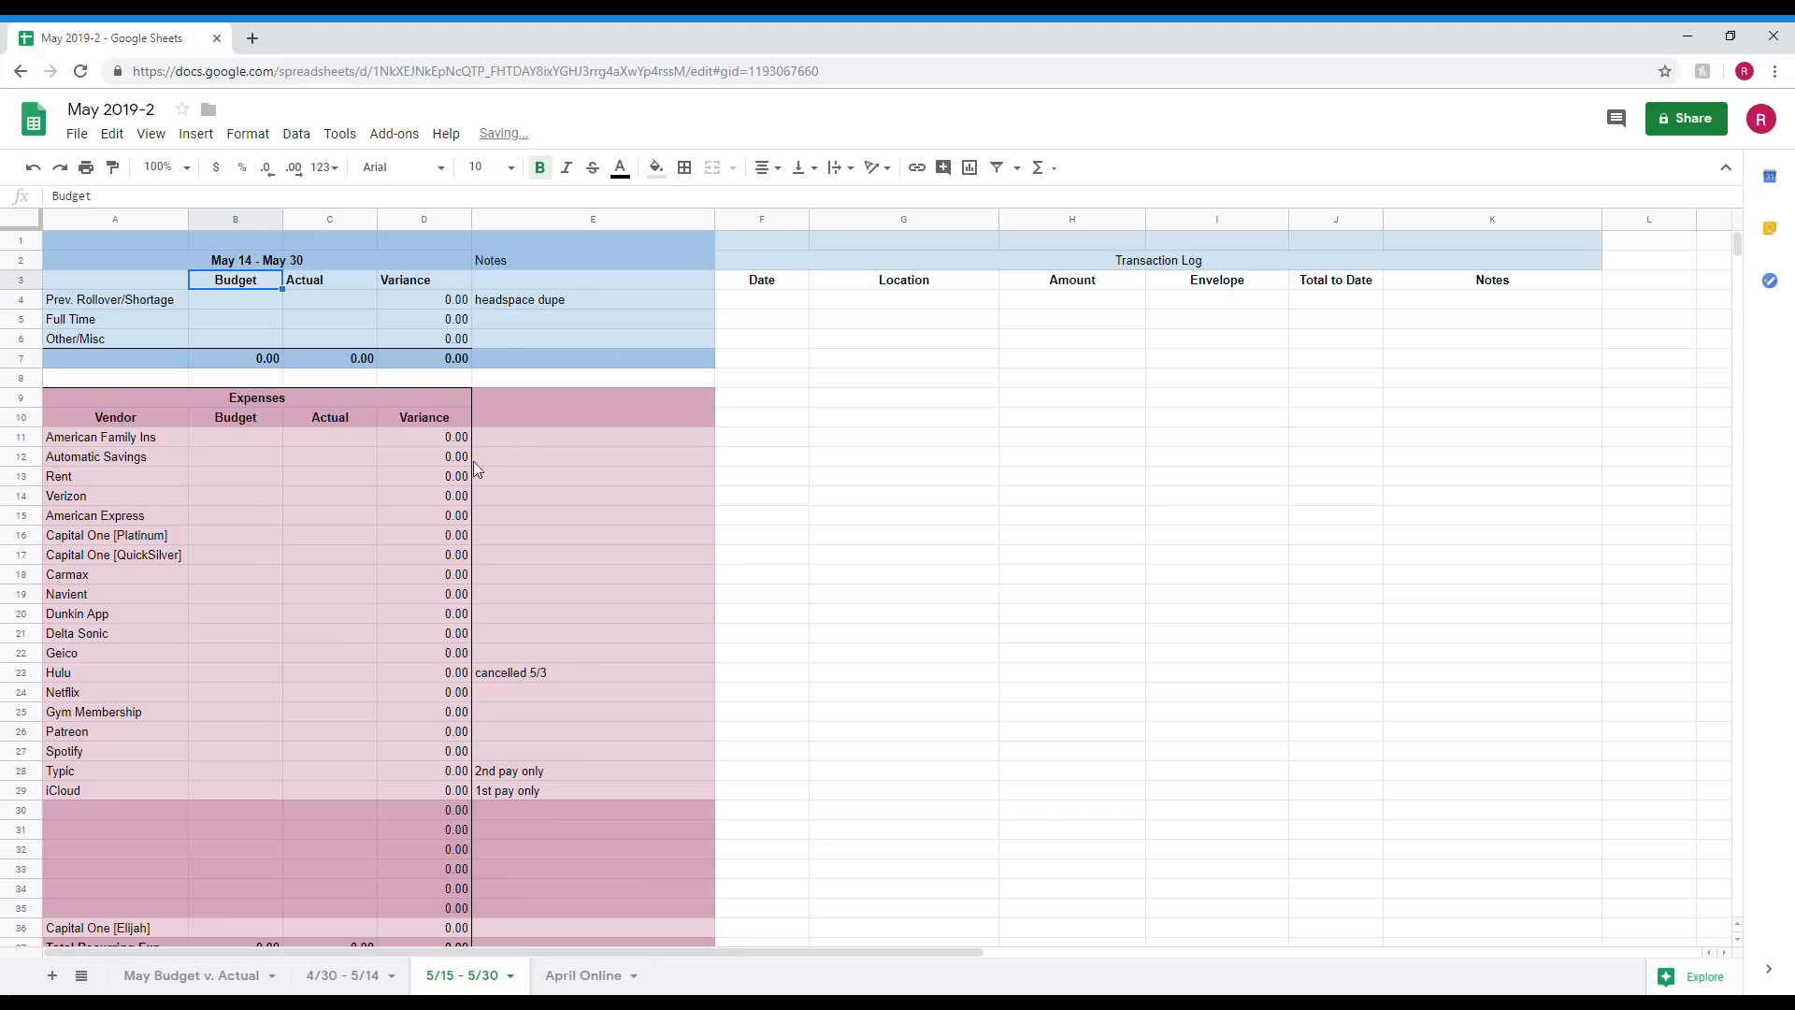
{"action": "left_click_drag", "start_coordinate": [191, 280], "coordinate": [299, 279]}
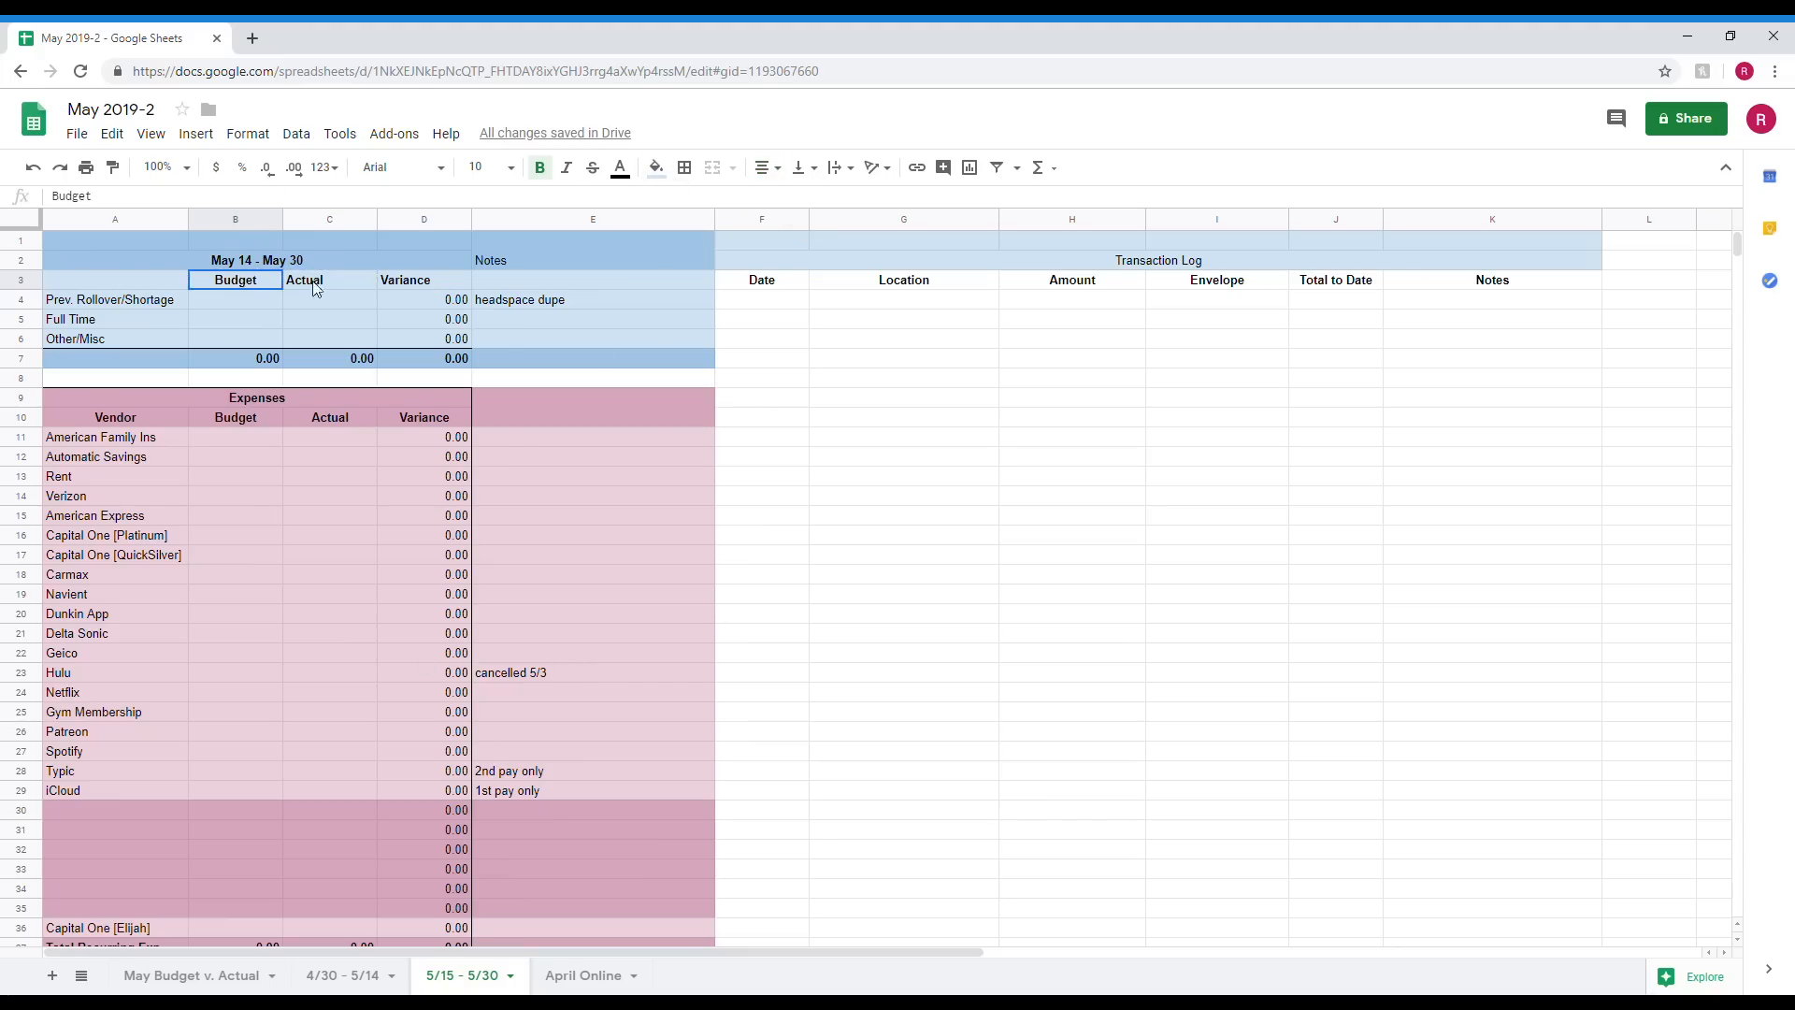
{"action": "left_click", "coordinate": [411, 291], "text": "shift"}
{"action": "left_click", "coordinate": [771, 169]}
{"action": "left_click", "coordinate": [788, 199]}
{"action": "left_click", "coordinate": [423, 574]}
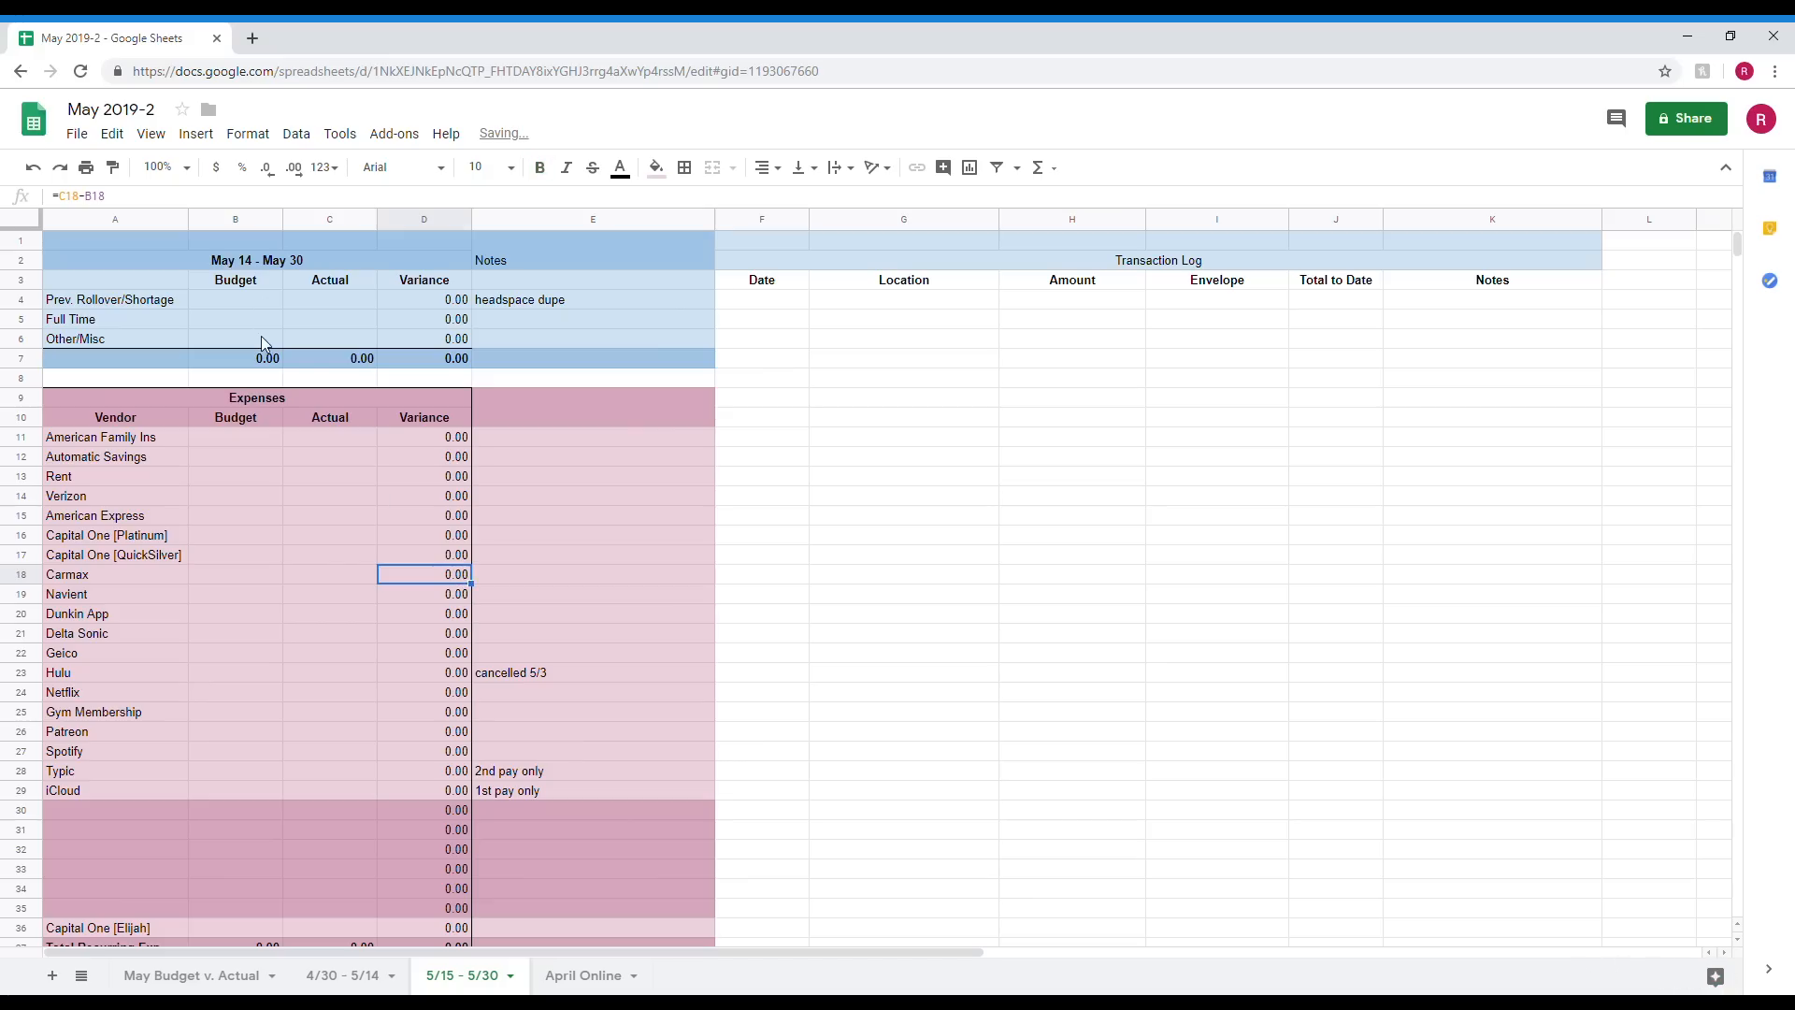
{"action": "left_click", "coordinate": [235, 300]}
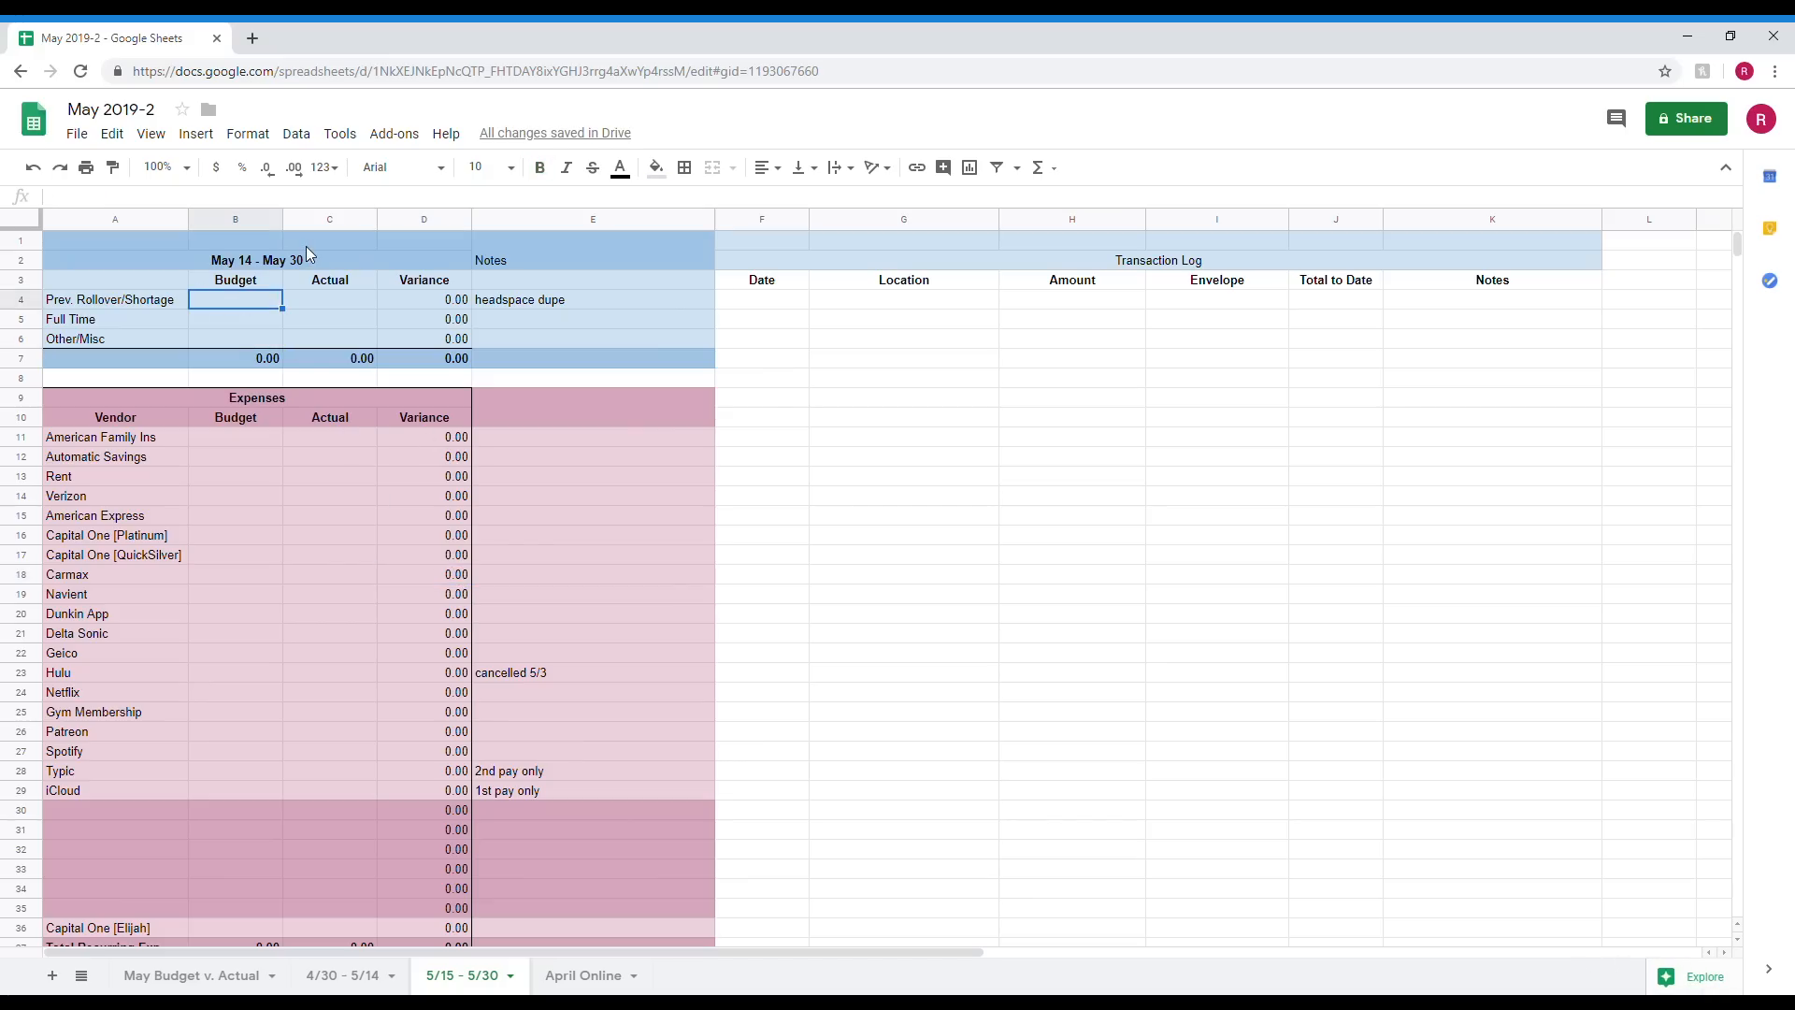
{"action": "type", "text": "="}
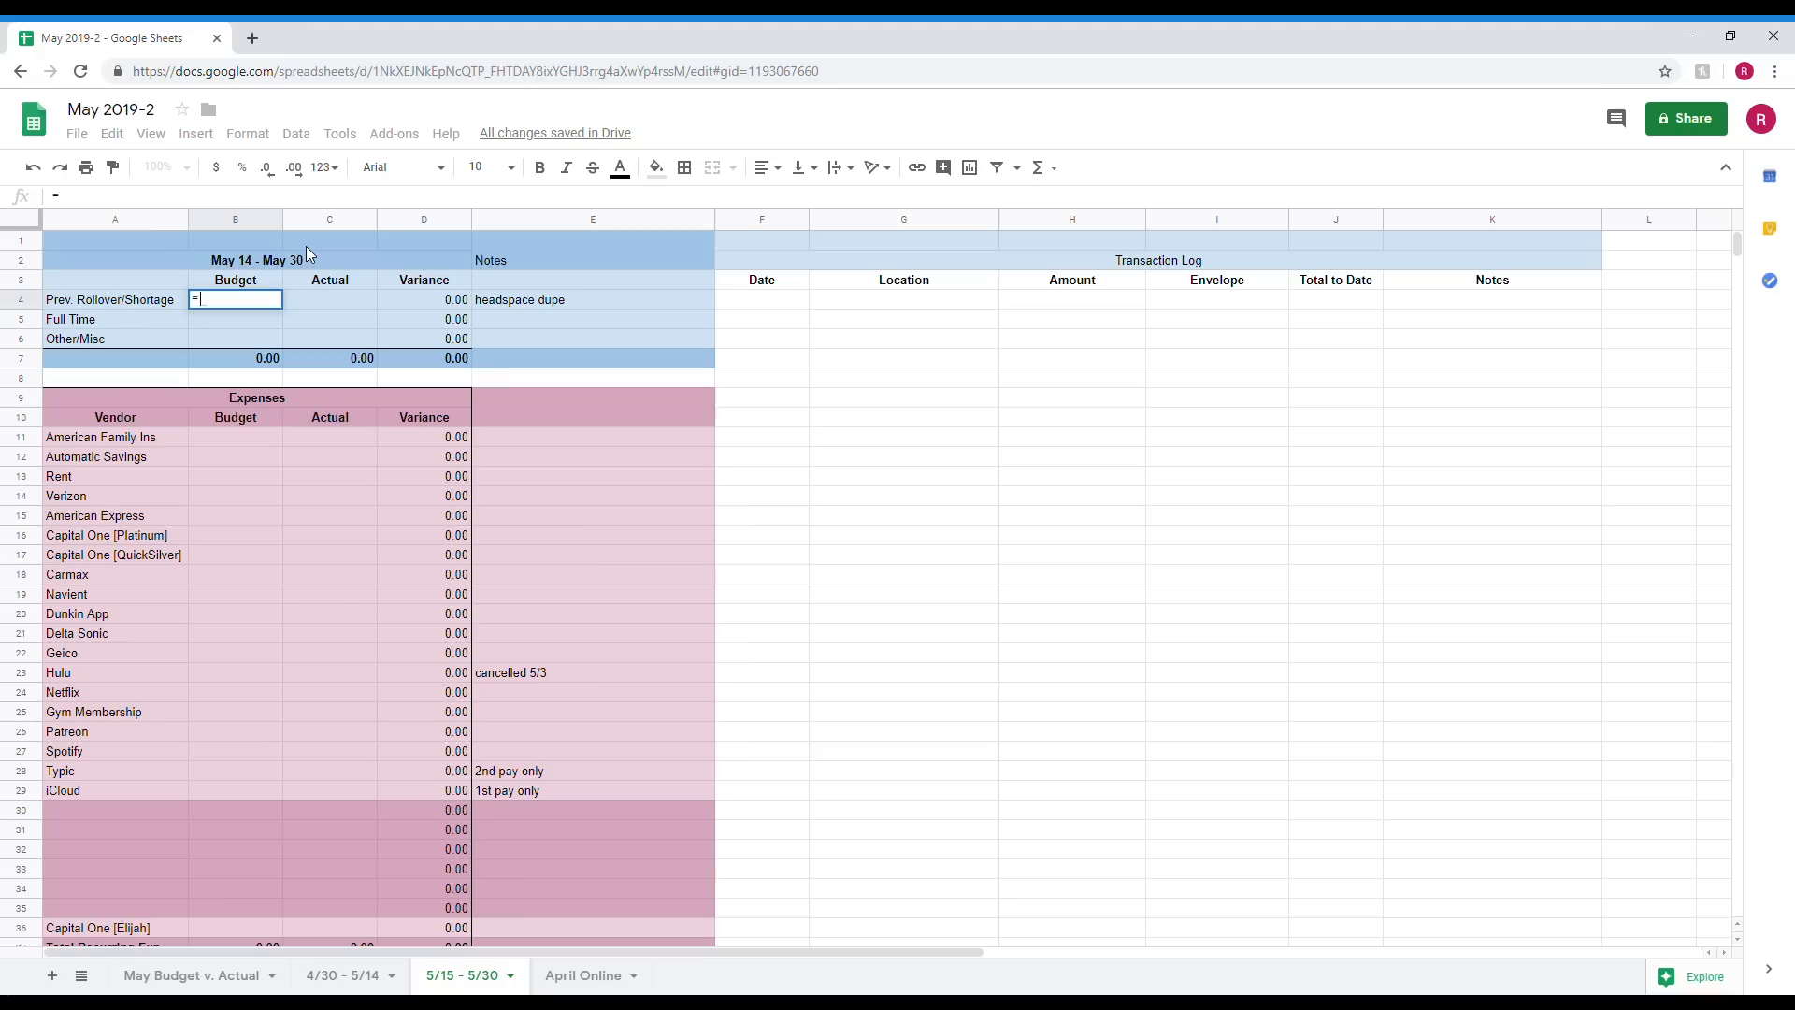
{"action": "key", "text": "BackSpace"}
{"action": "key", "text": "Return"}
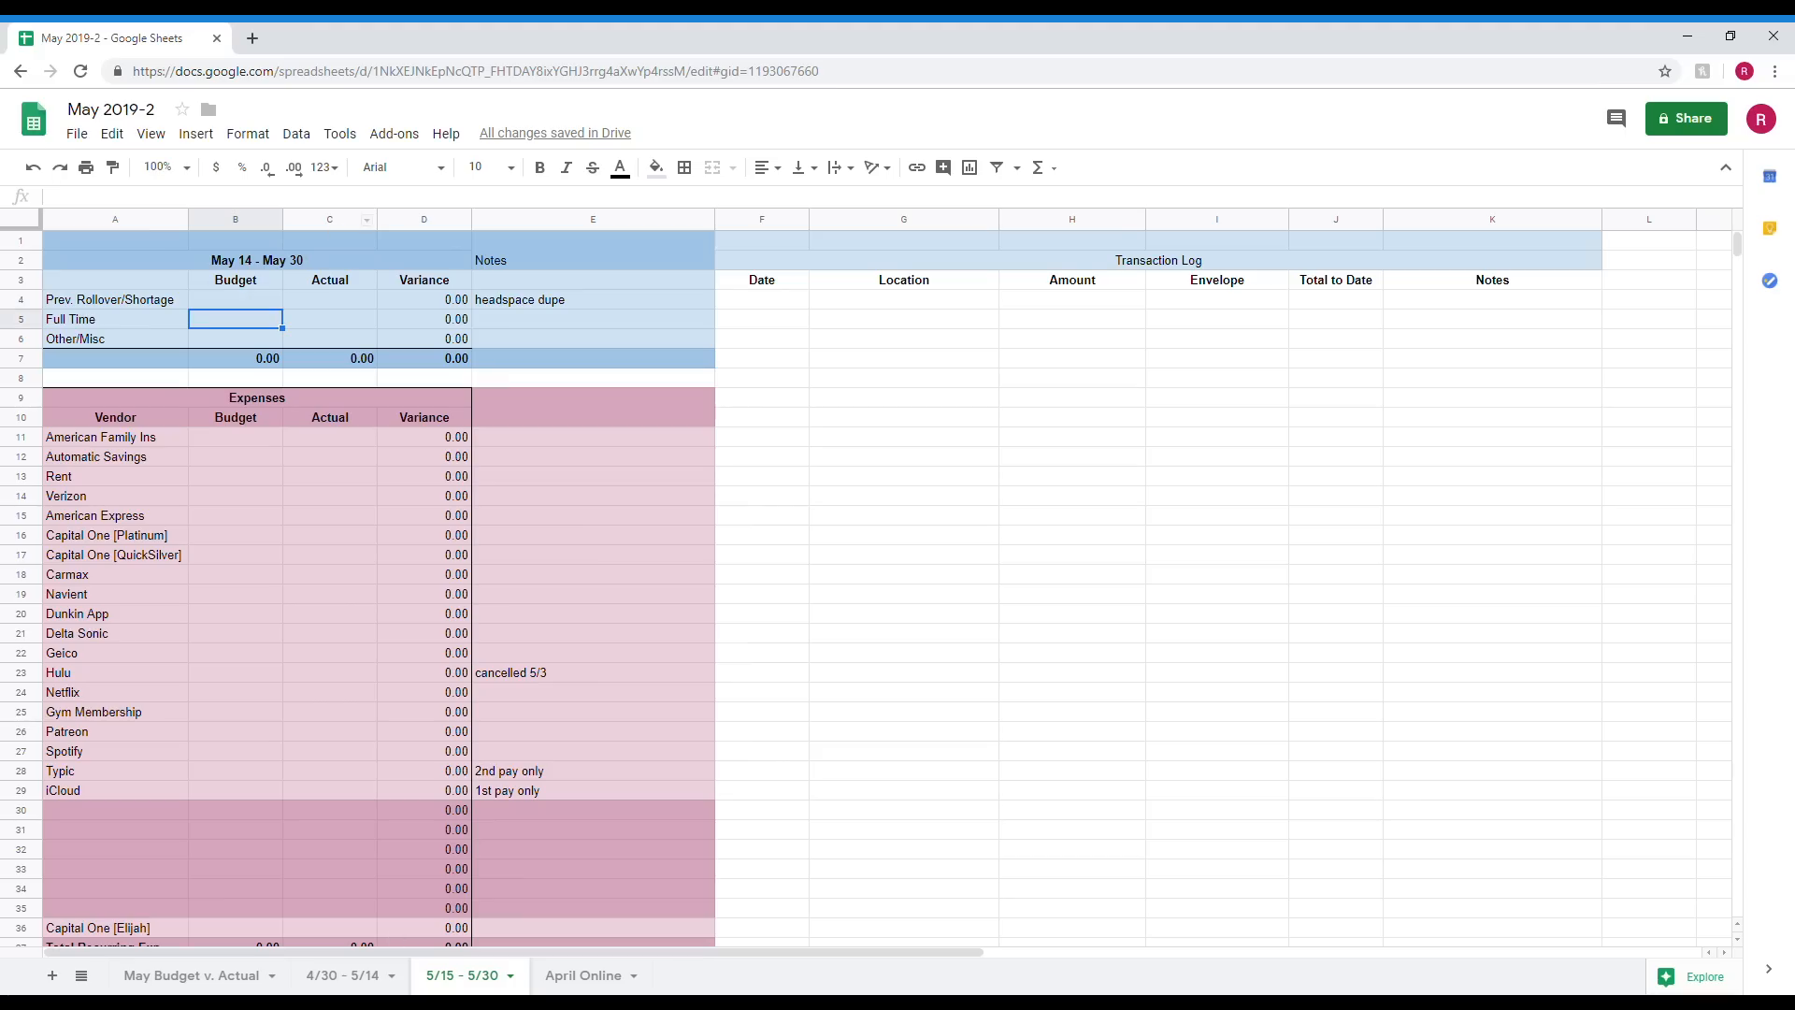
Compare the Headspace entries under Special Expenses and Apps + Memberships on the May Budget v. Actual sheet.
{"action": "left_click", "coordinate": [238, 977]}
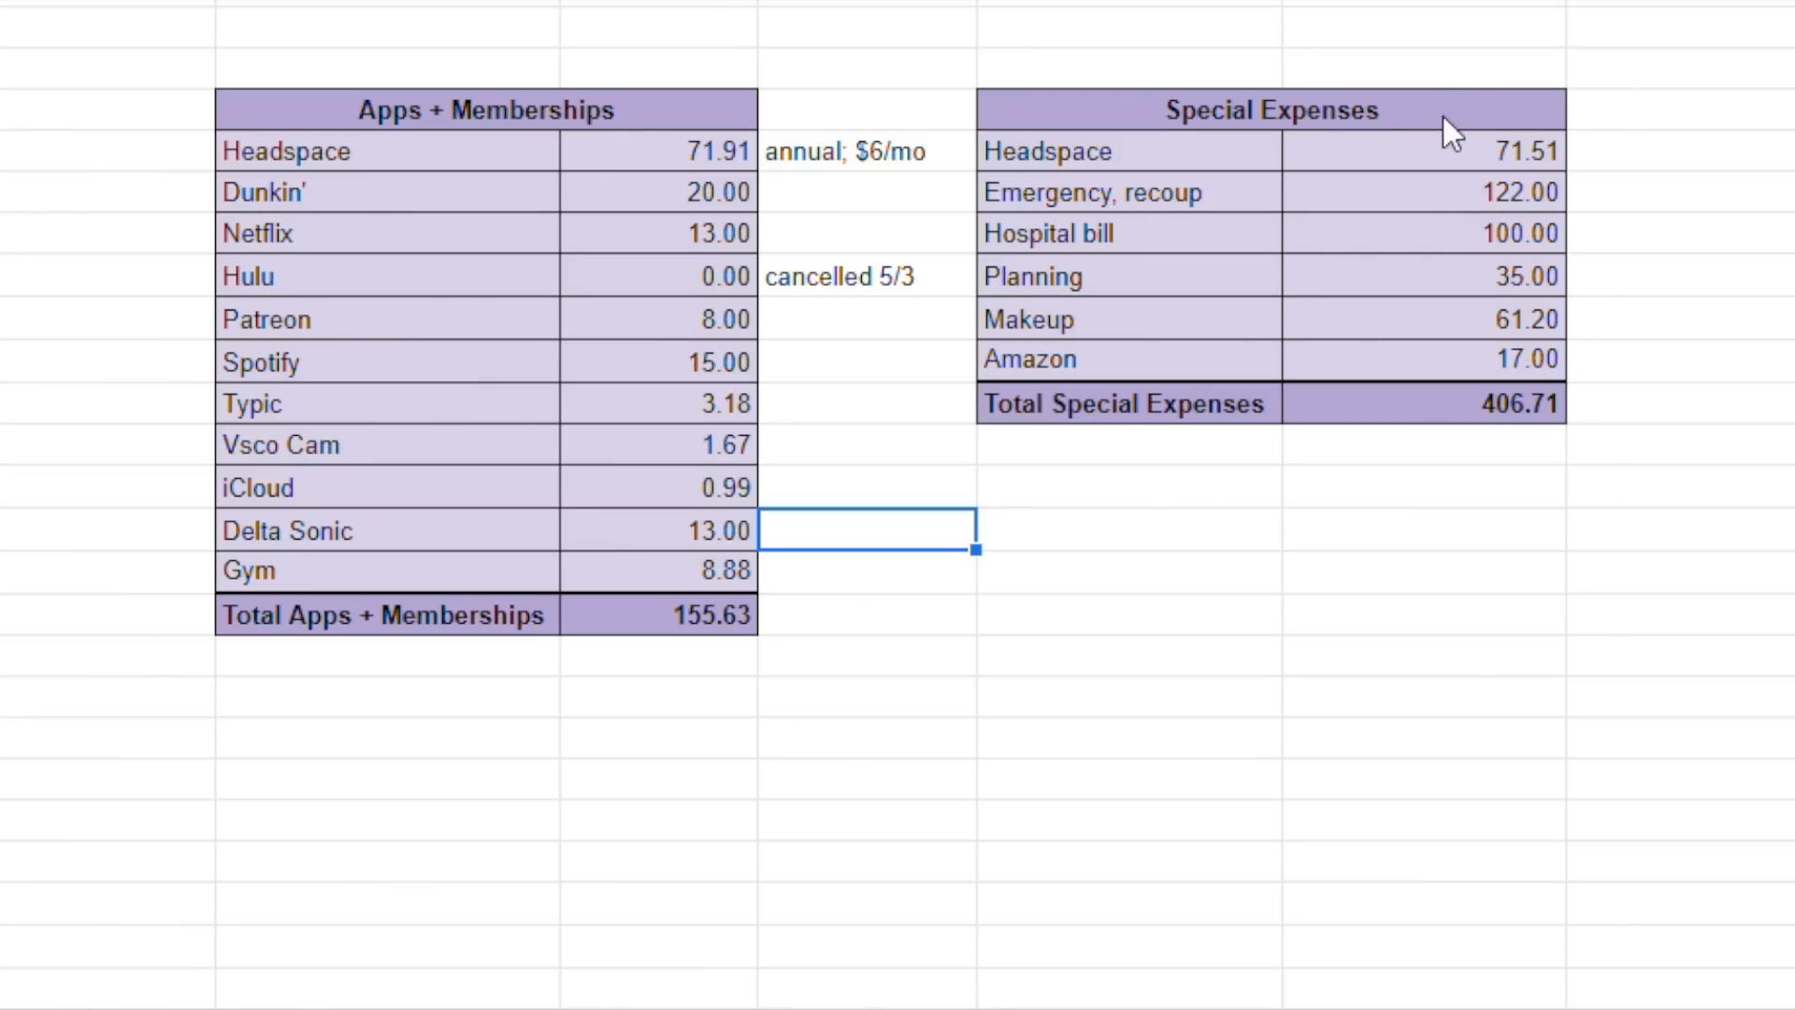
{"action": "left_click_drag", "start_coordinate": [1443, 149], "coordinate": [1421, 323]}
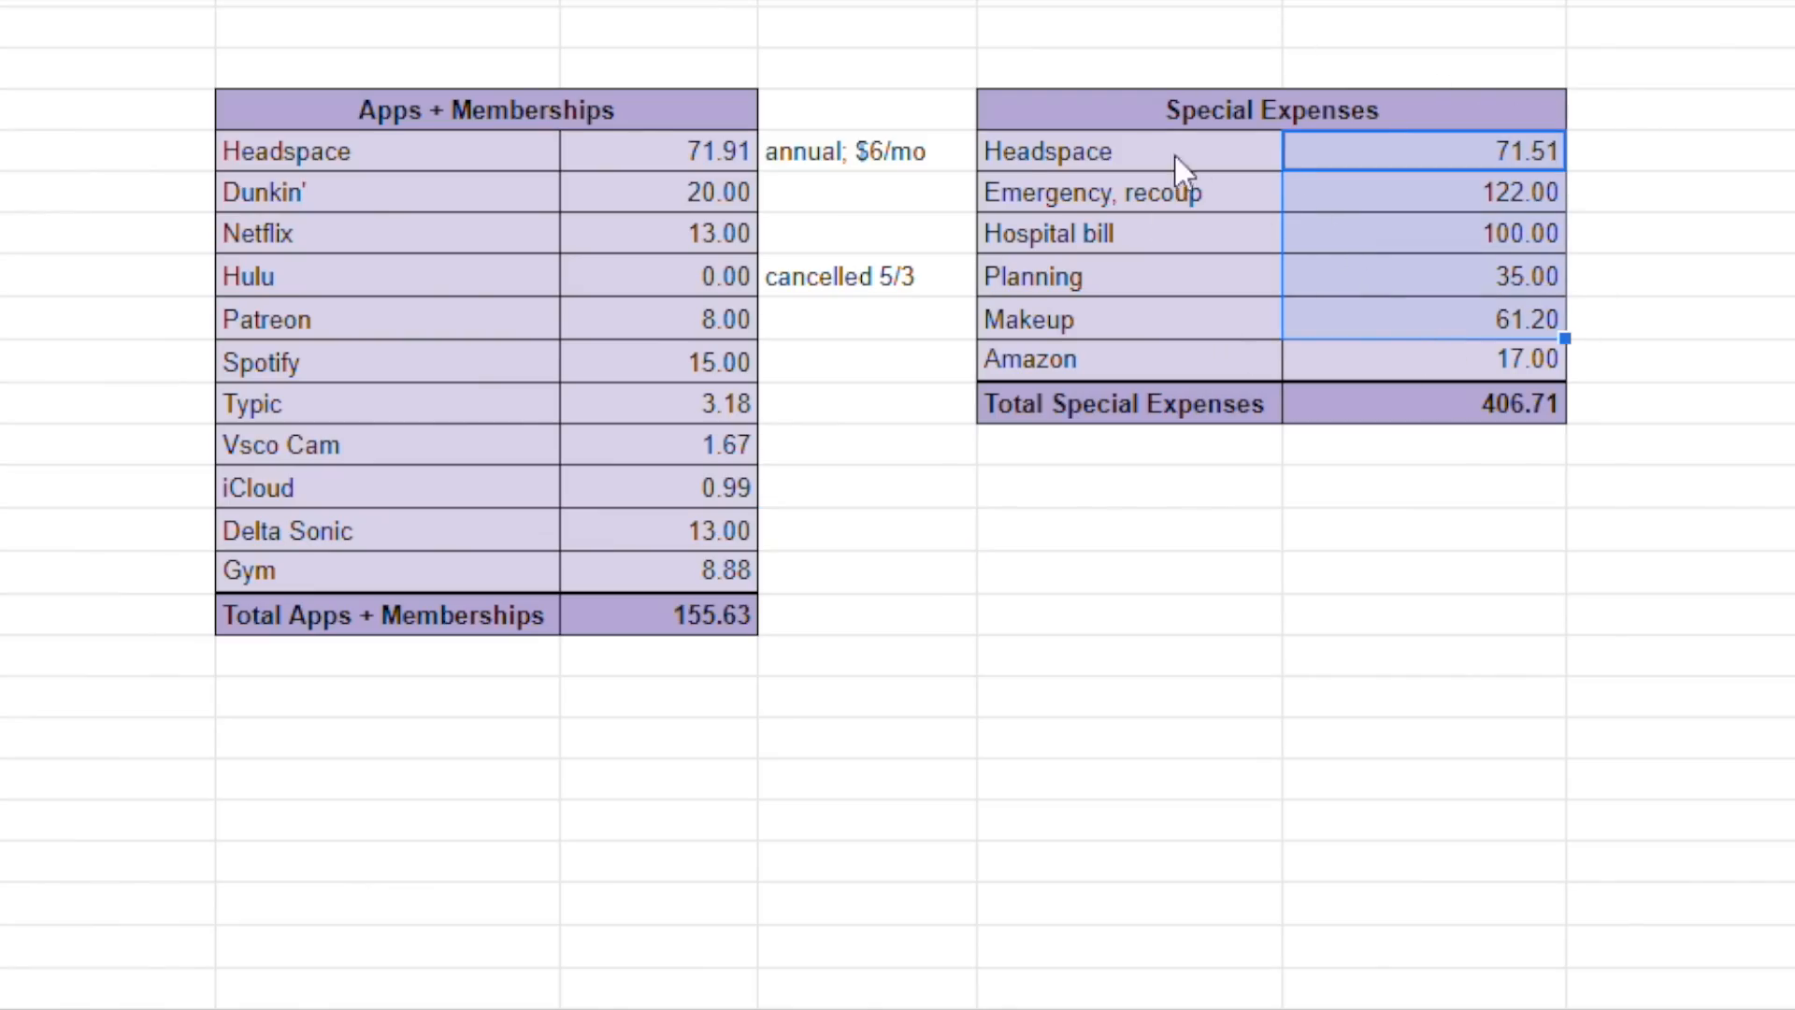
{"action": "left_click", "coordinate": [1013, 155]}
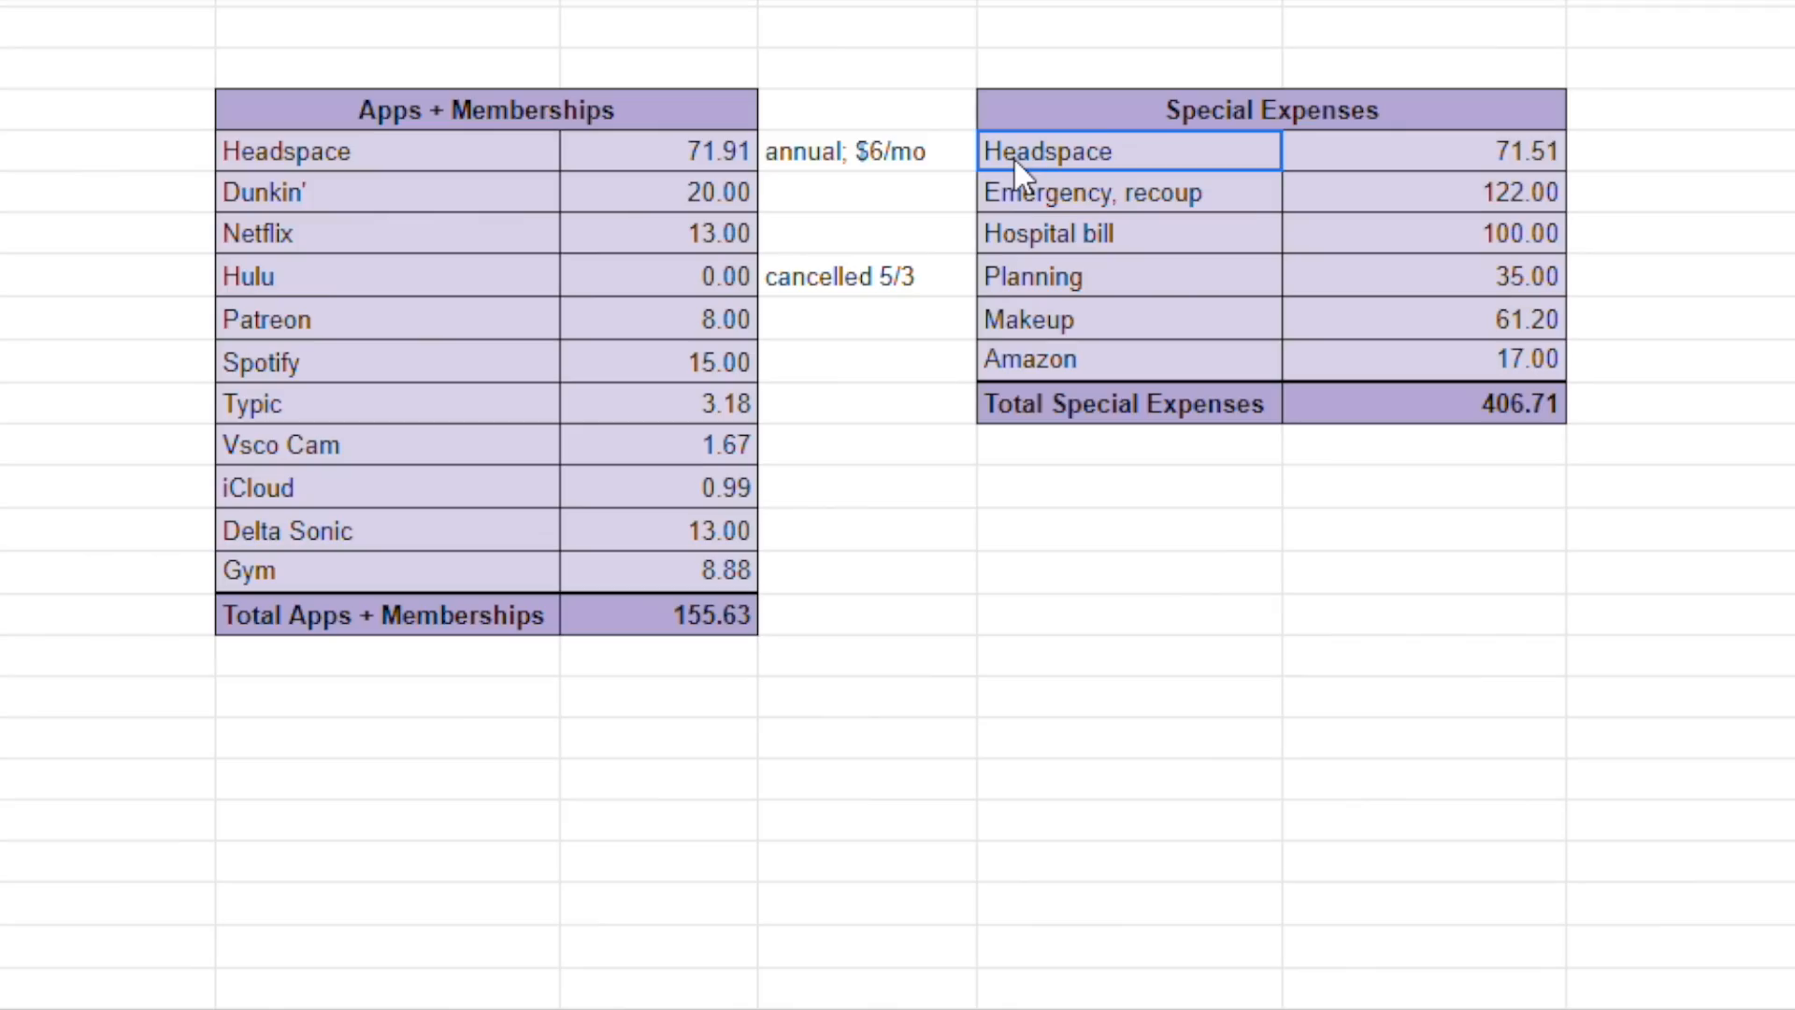
{"action": "left_click_drag", "start_coordinate": [1014, 155], "coordinate": [404, 170]}
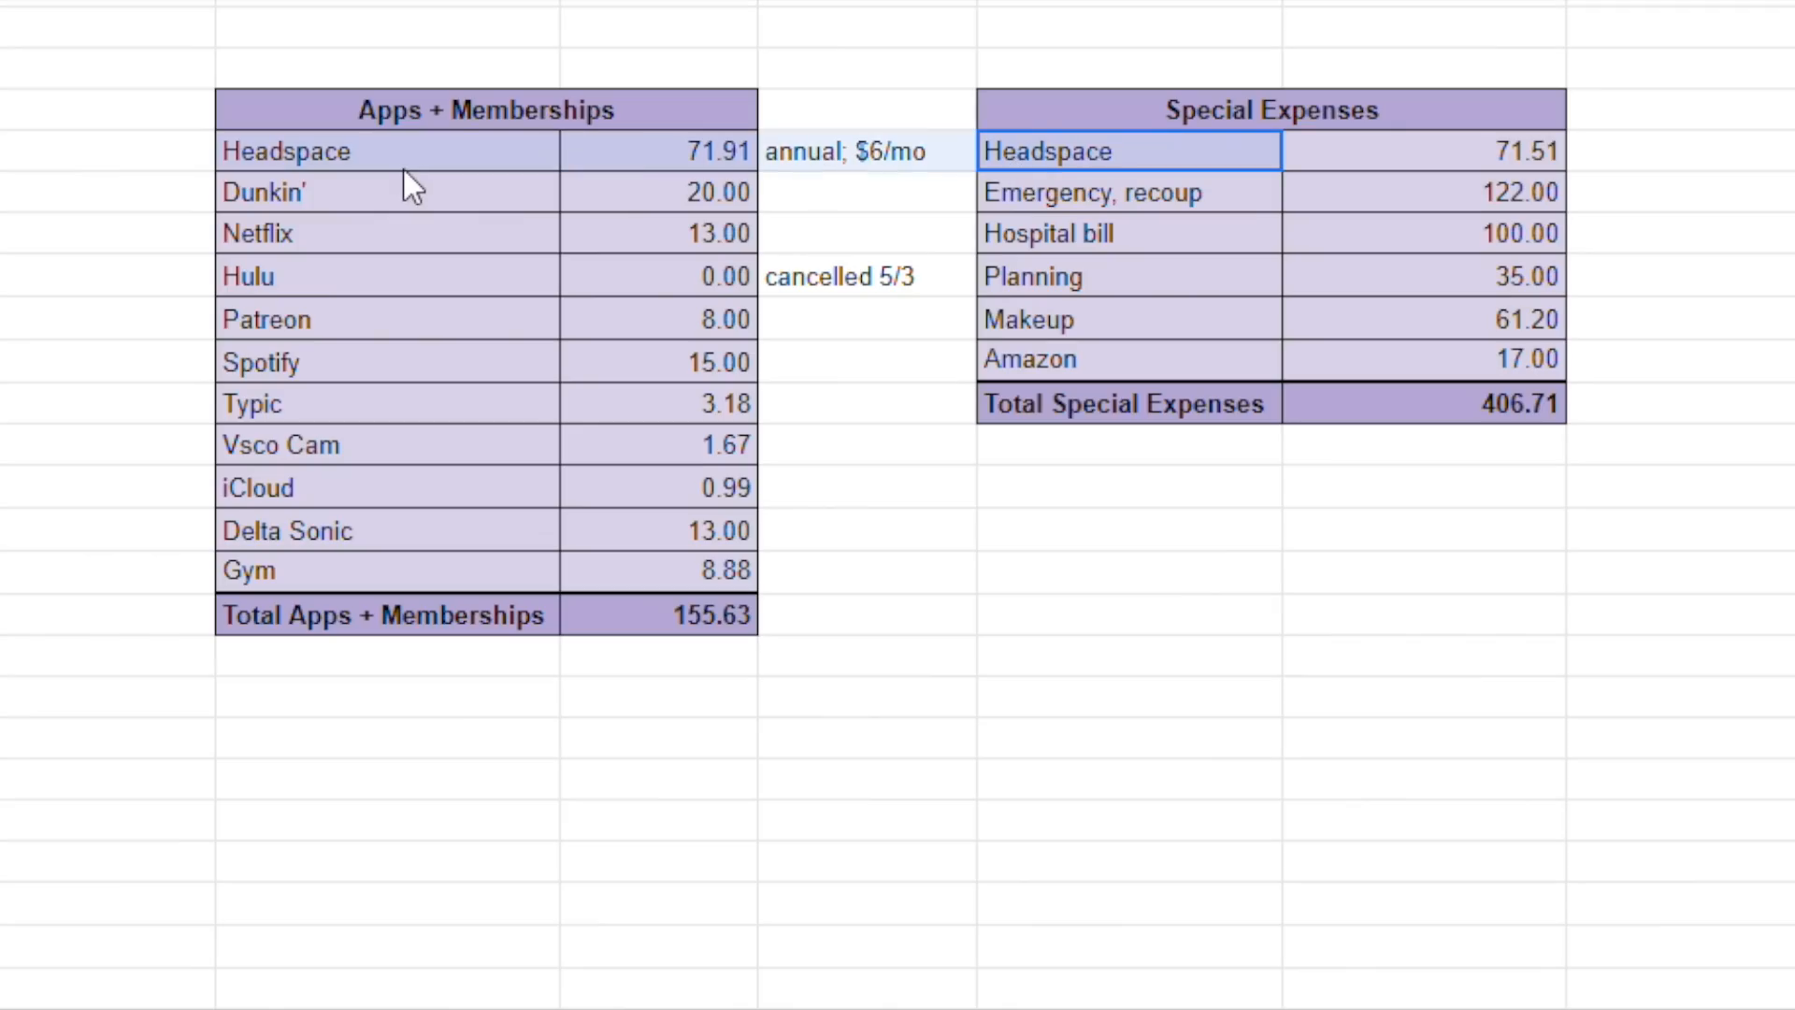
{"action": "left_click_drag", "start_coordinate": [404, 170], "coordinate": [404, 170]}
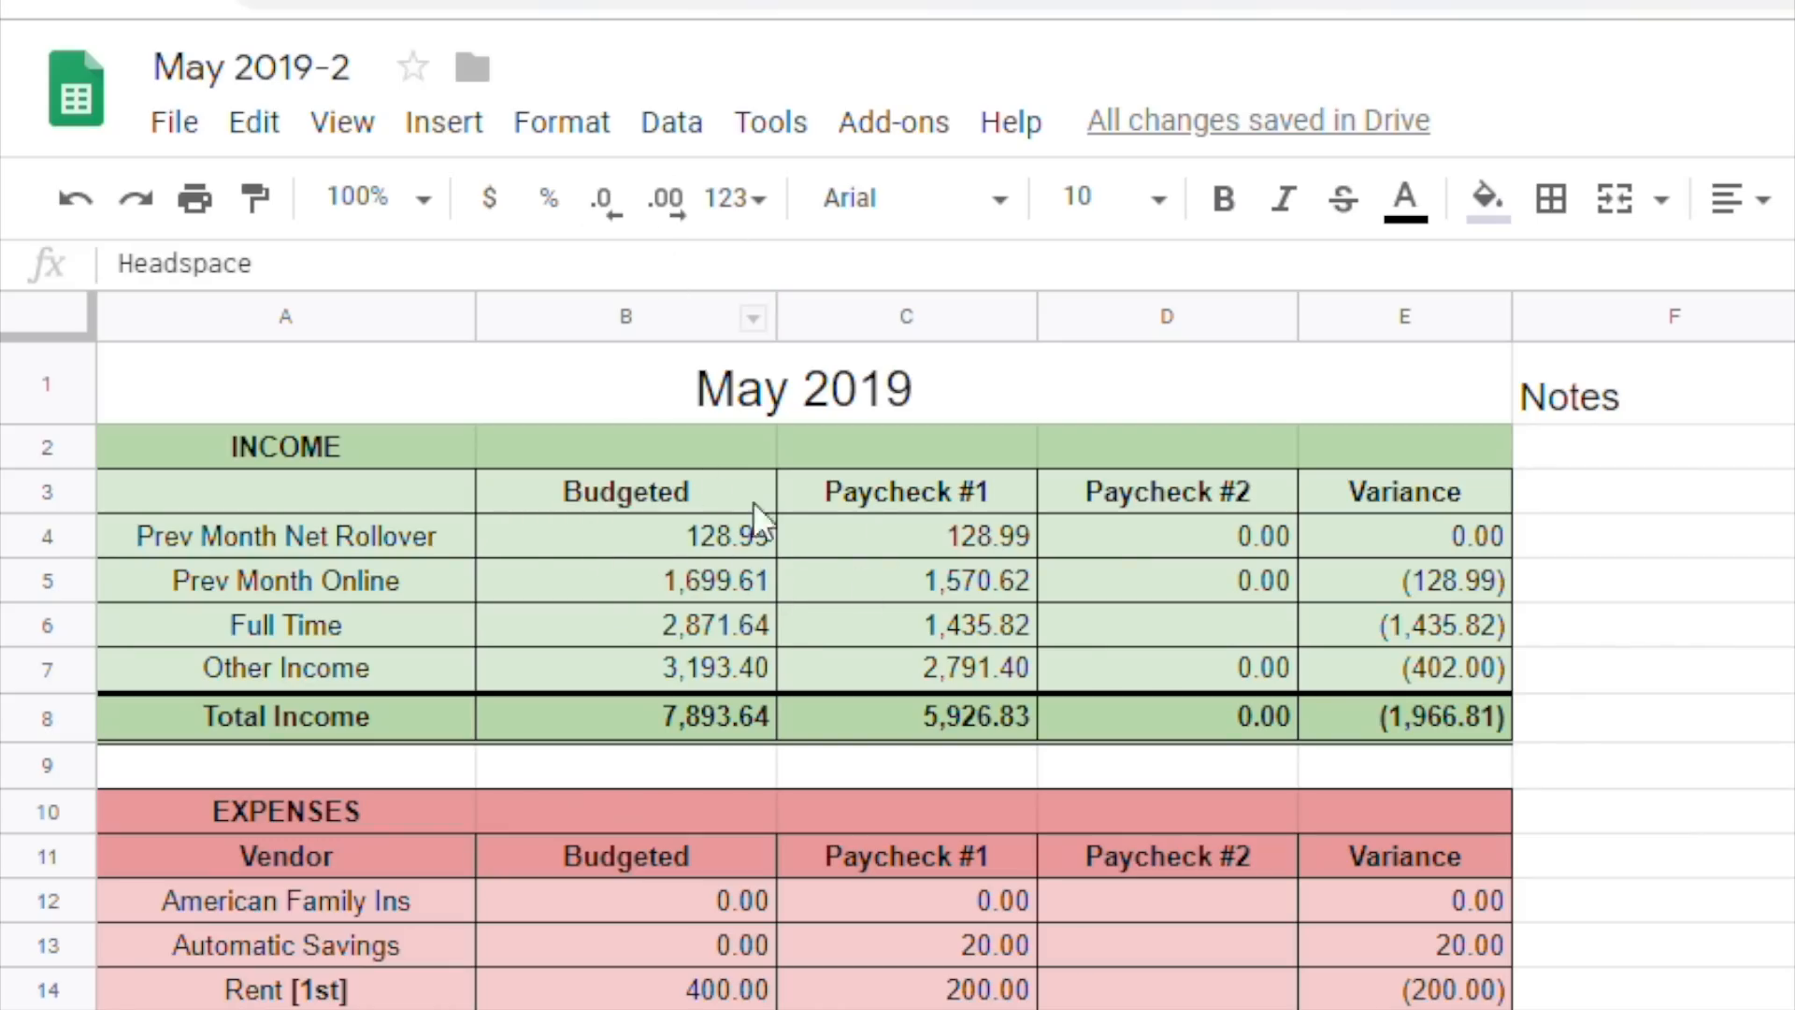
Check the budgeted Prev Month Net Rollover and Prev Month Online against the April Online summary, and review both Headspace amounts.
{"action": "left_click", "coordinate": [733, 547]}
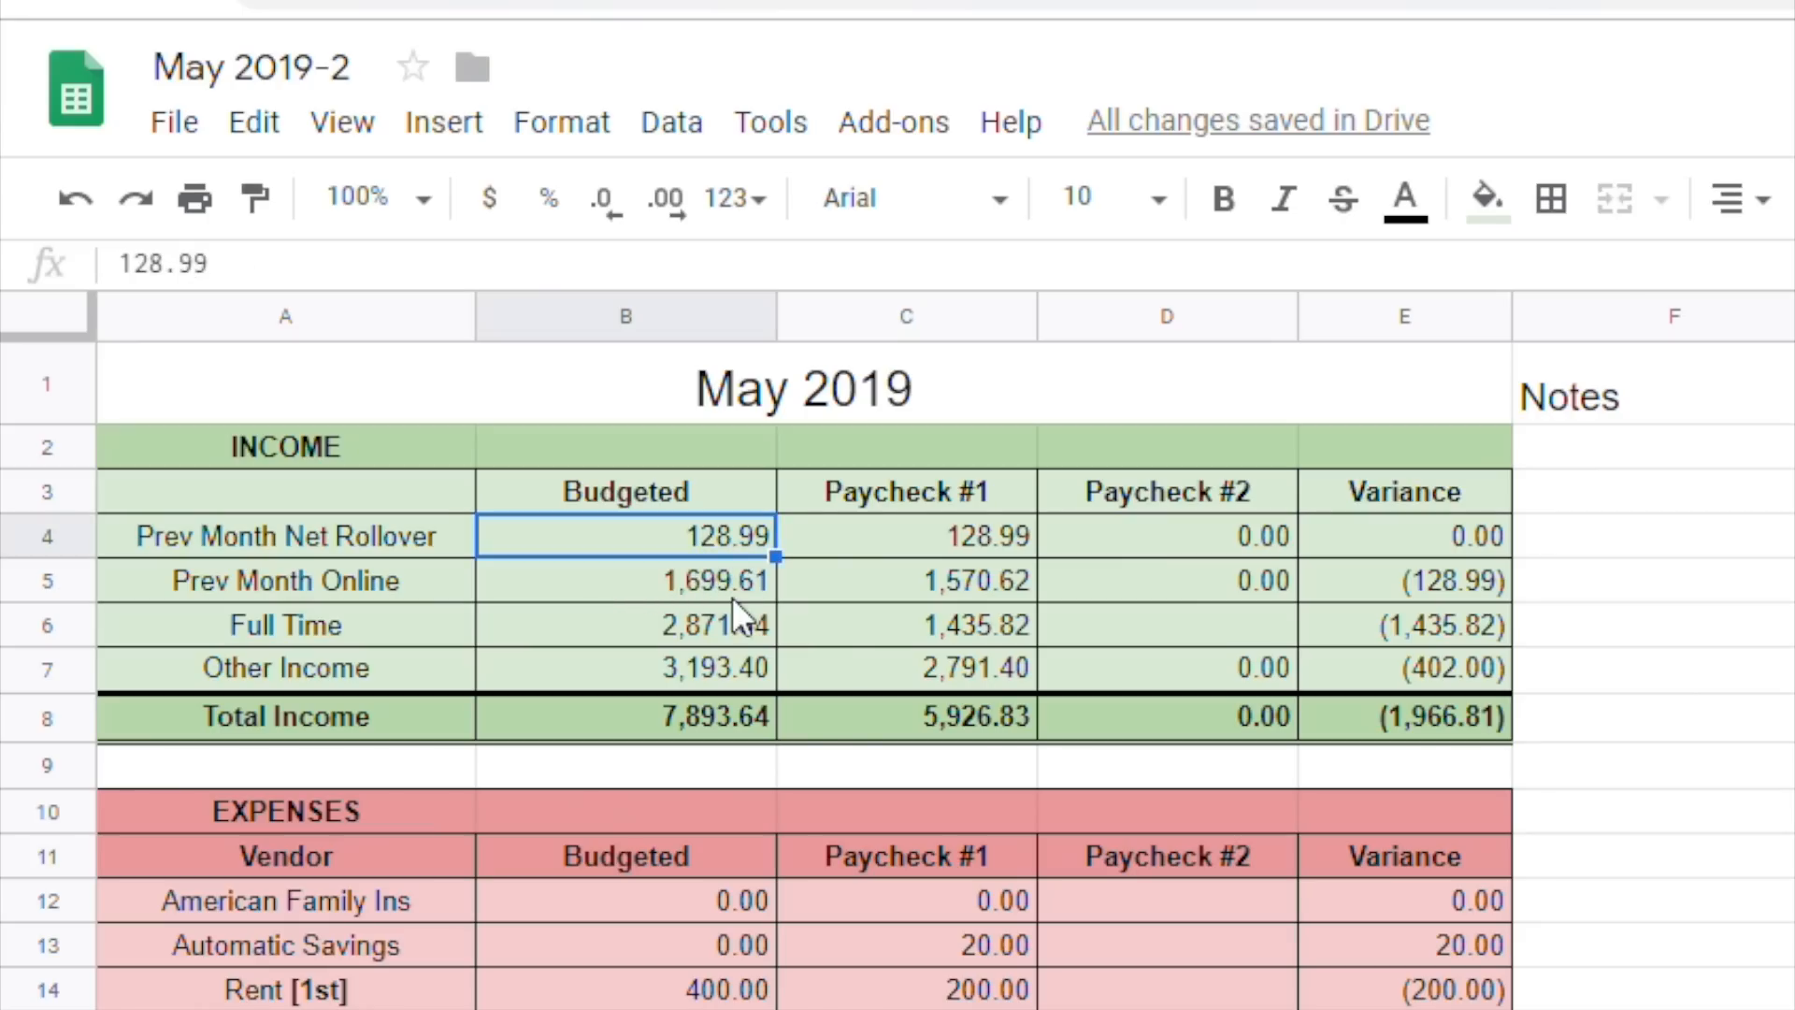
{"action": "left_click", "coordinate": [722, 583]}
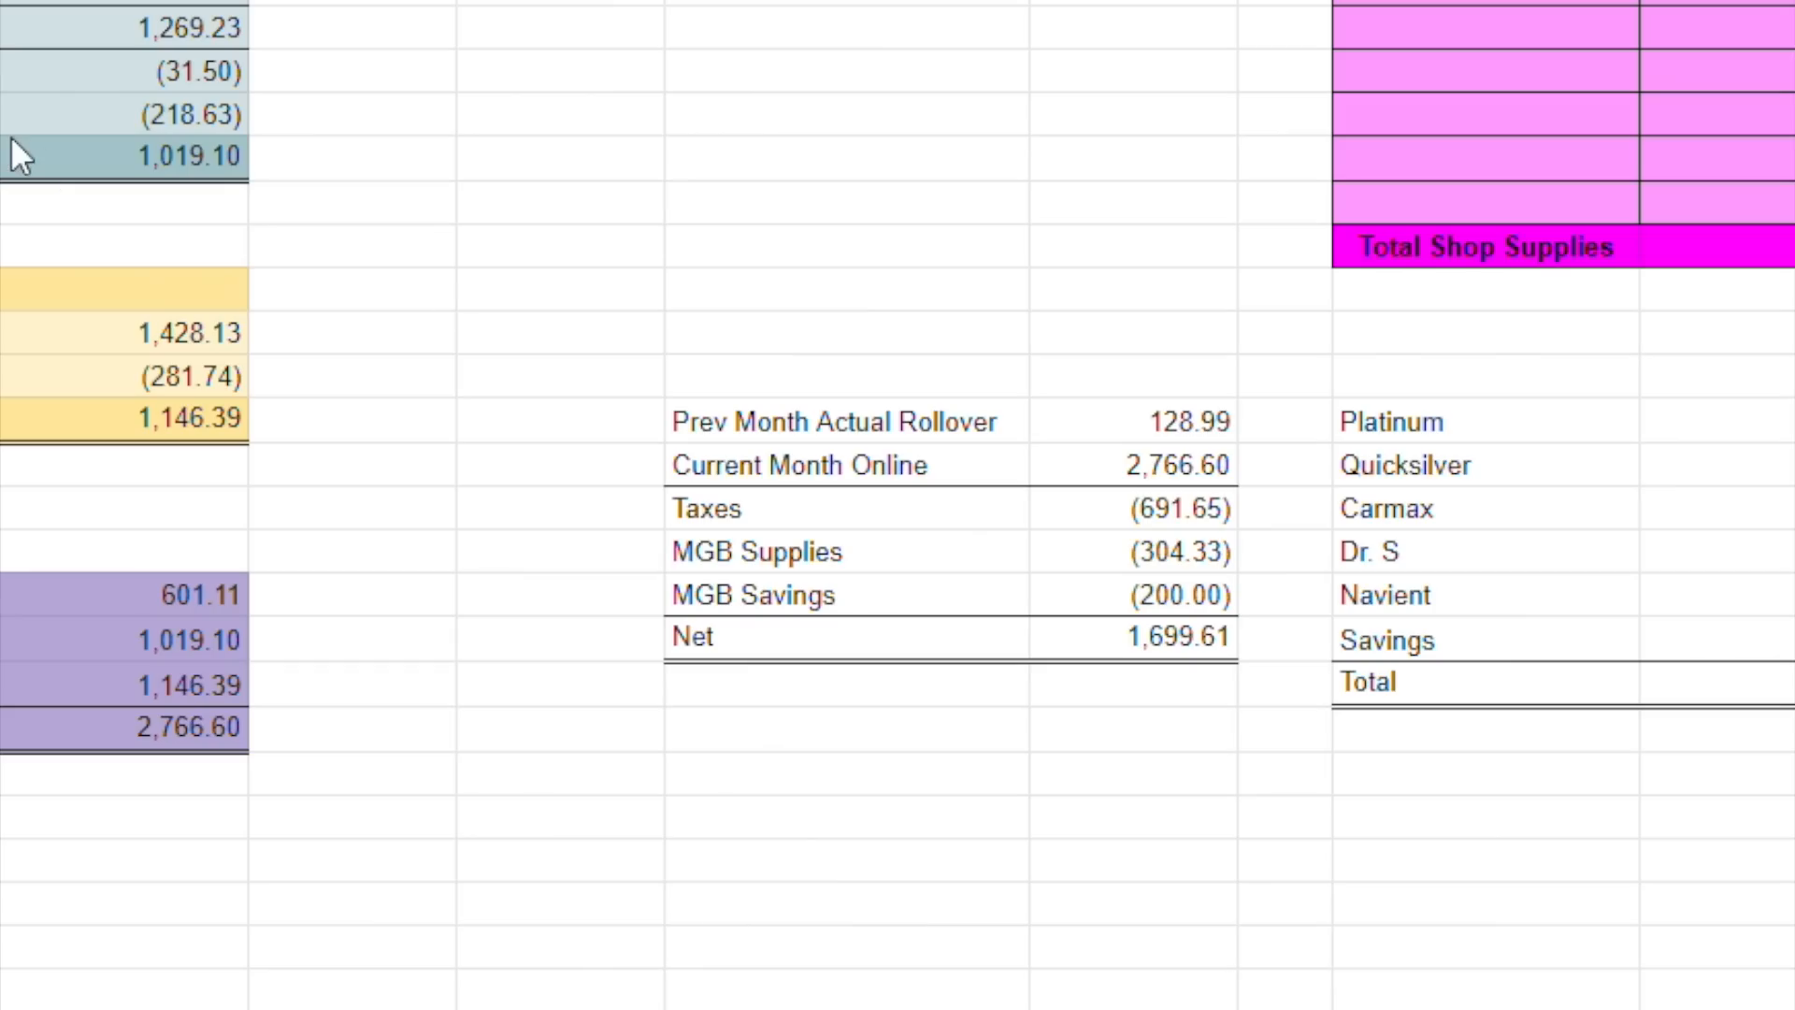
{"action": "left_click", "coordinate": [990, 434]}
{"action": "left_click", "coordinate": [1127, 433]}
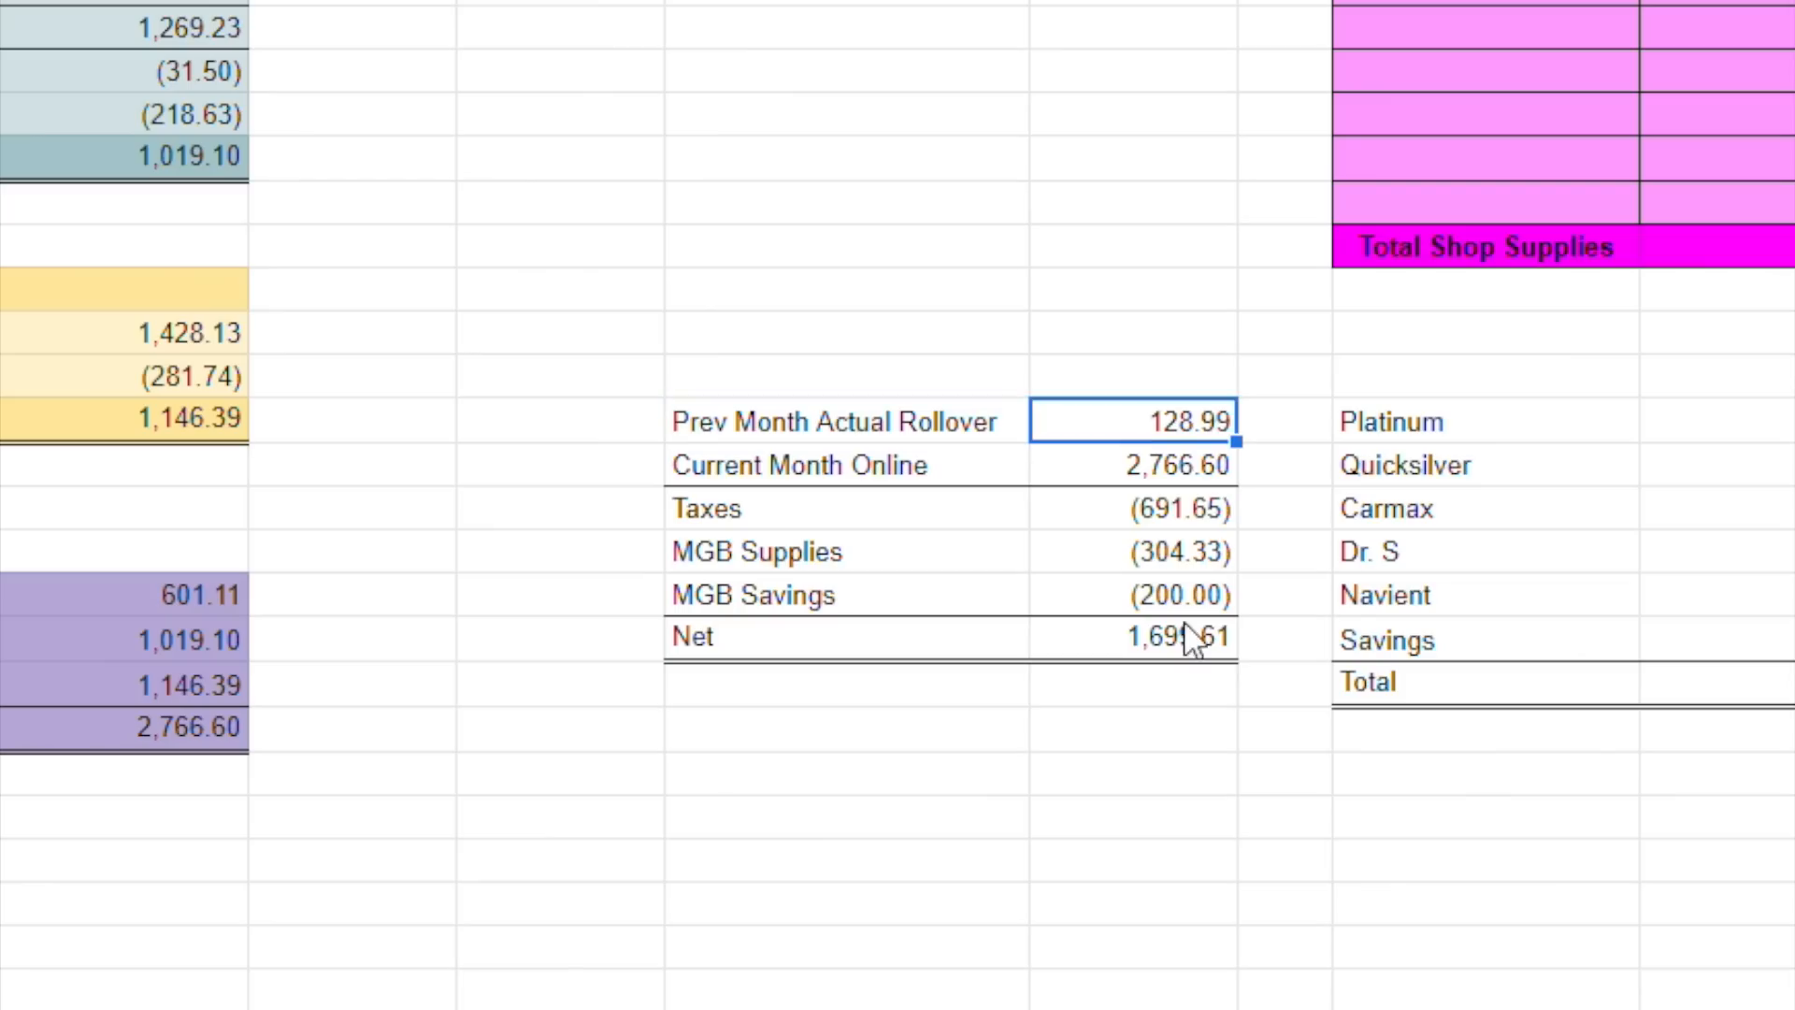
{"action": "left_click", "coordinate": [1189, 650]}
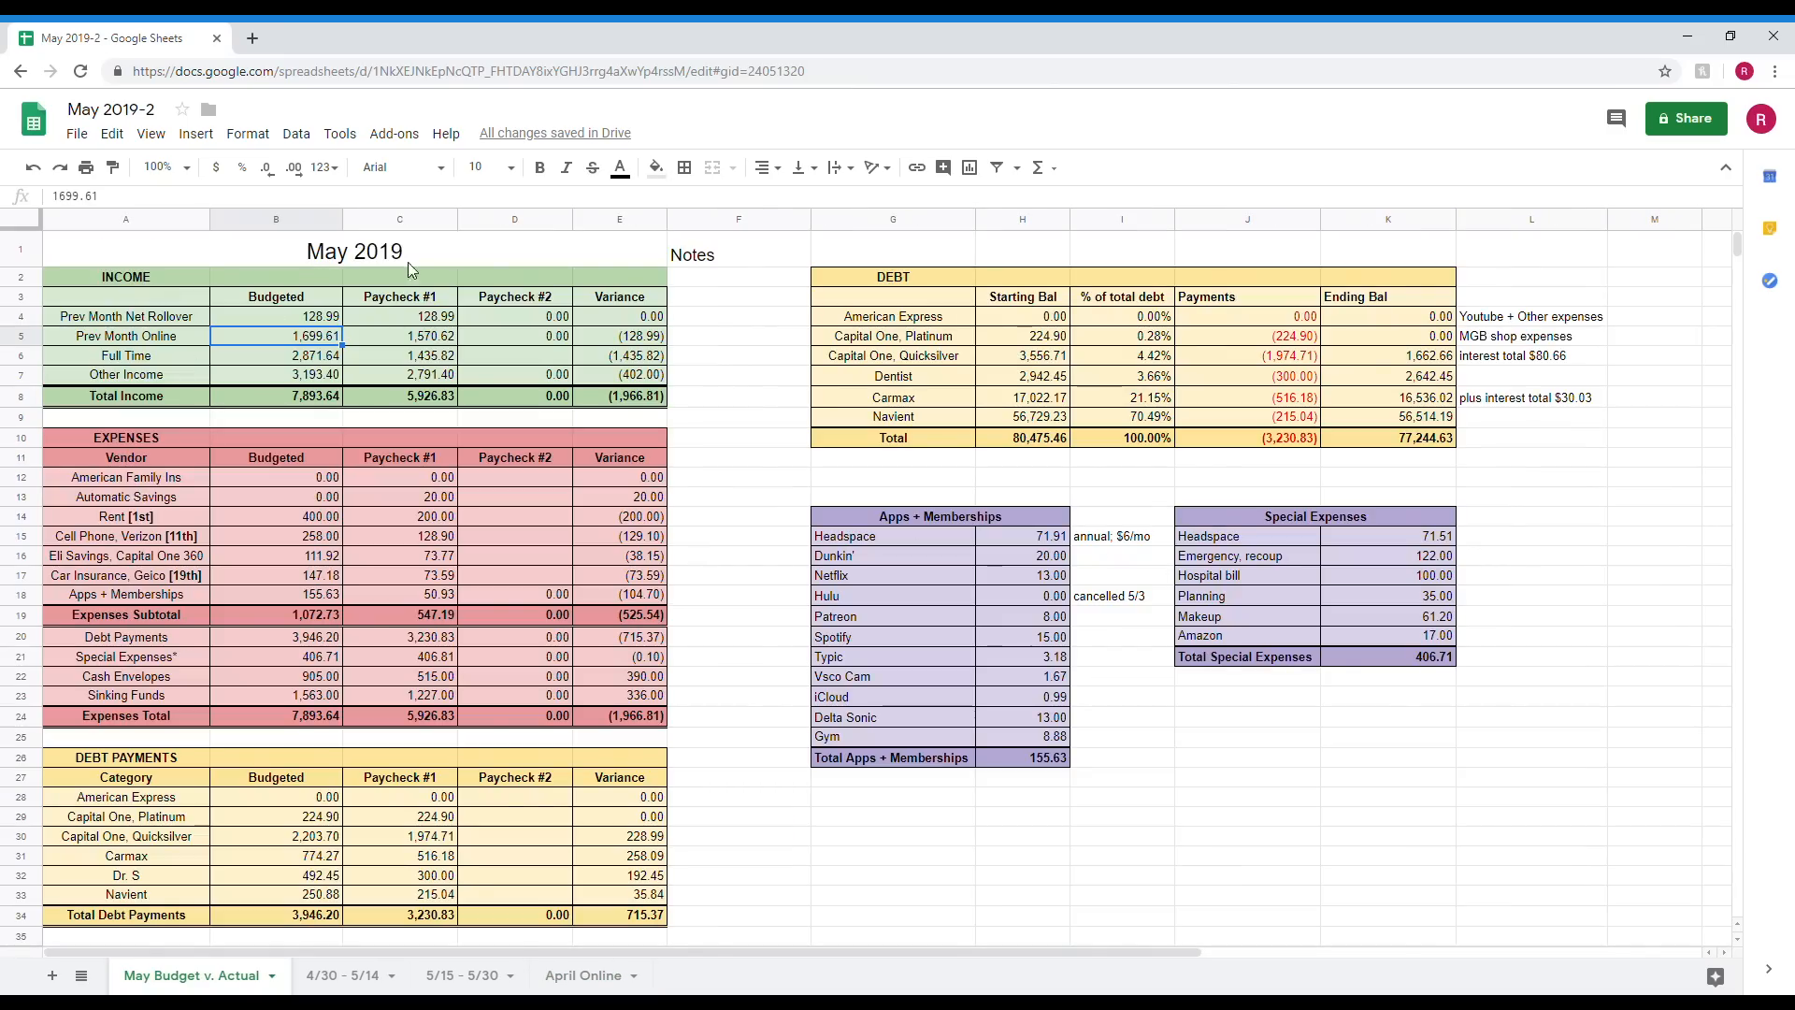
{"action": "left_click", "coordinate": [309, 321]}
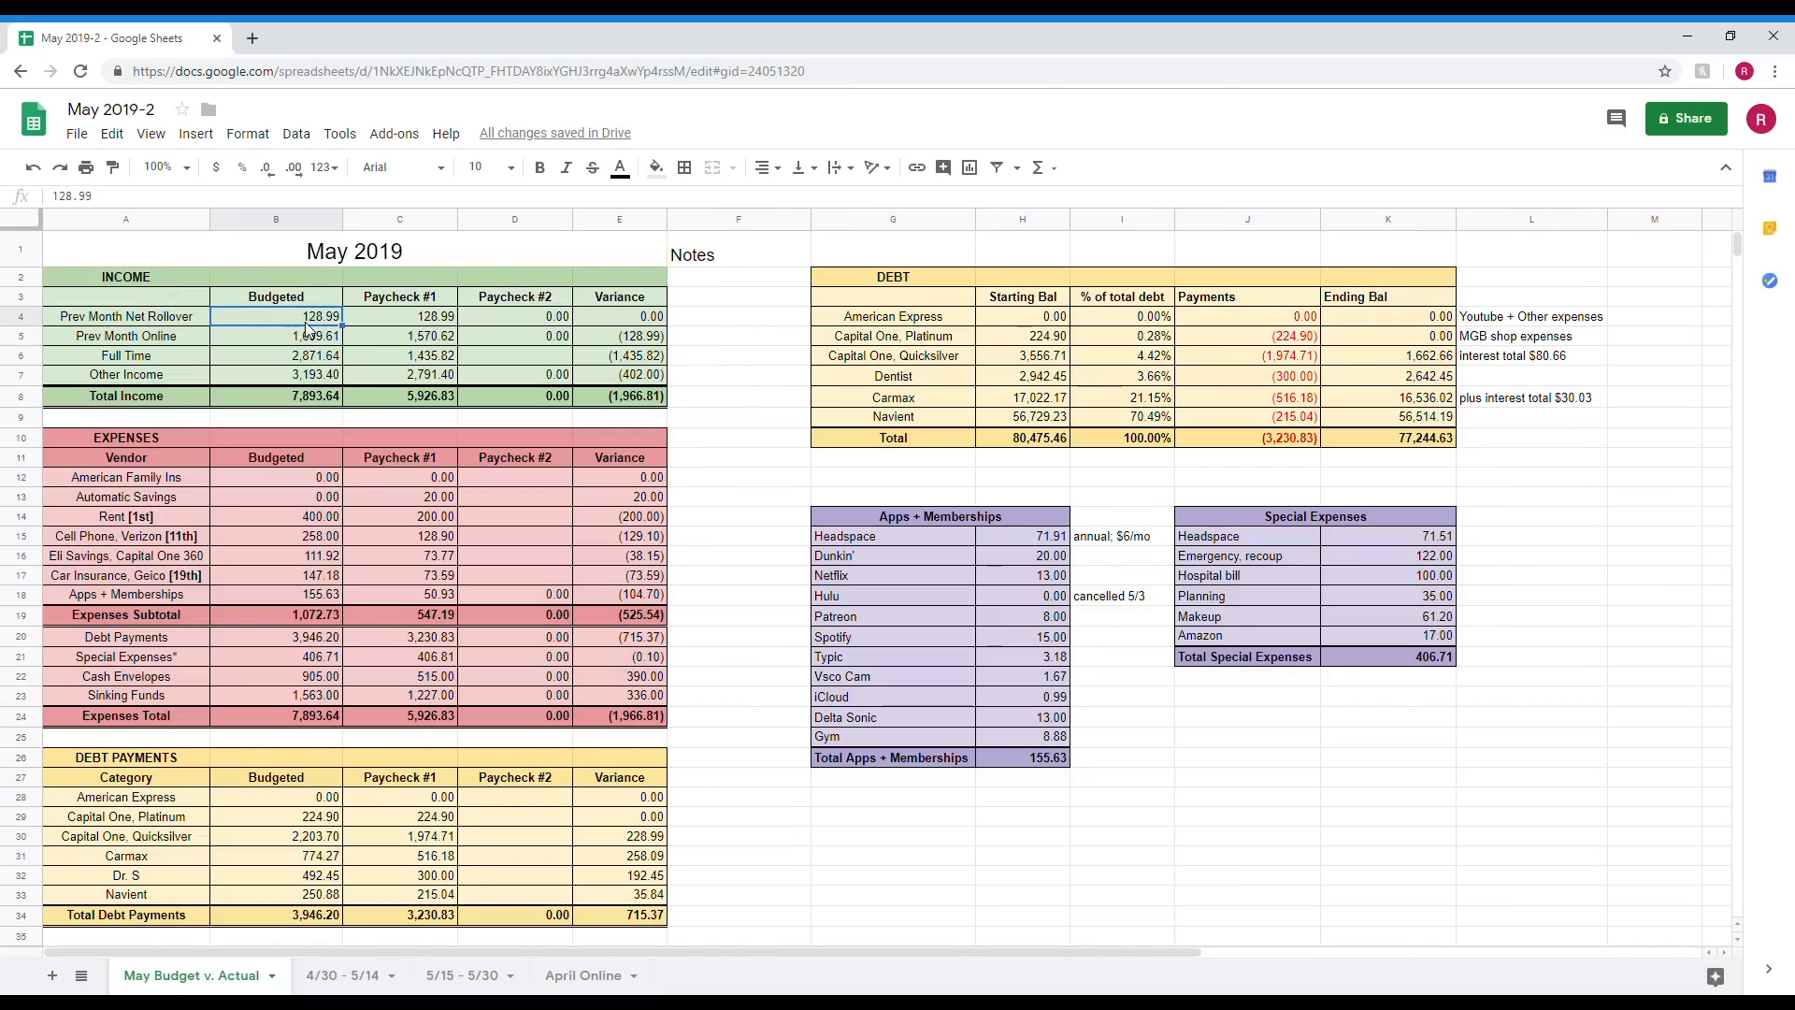
{"action": "left_click", "coordinate": [1062, 542]}
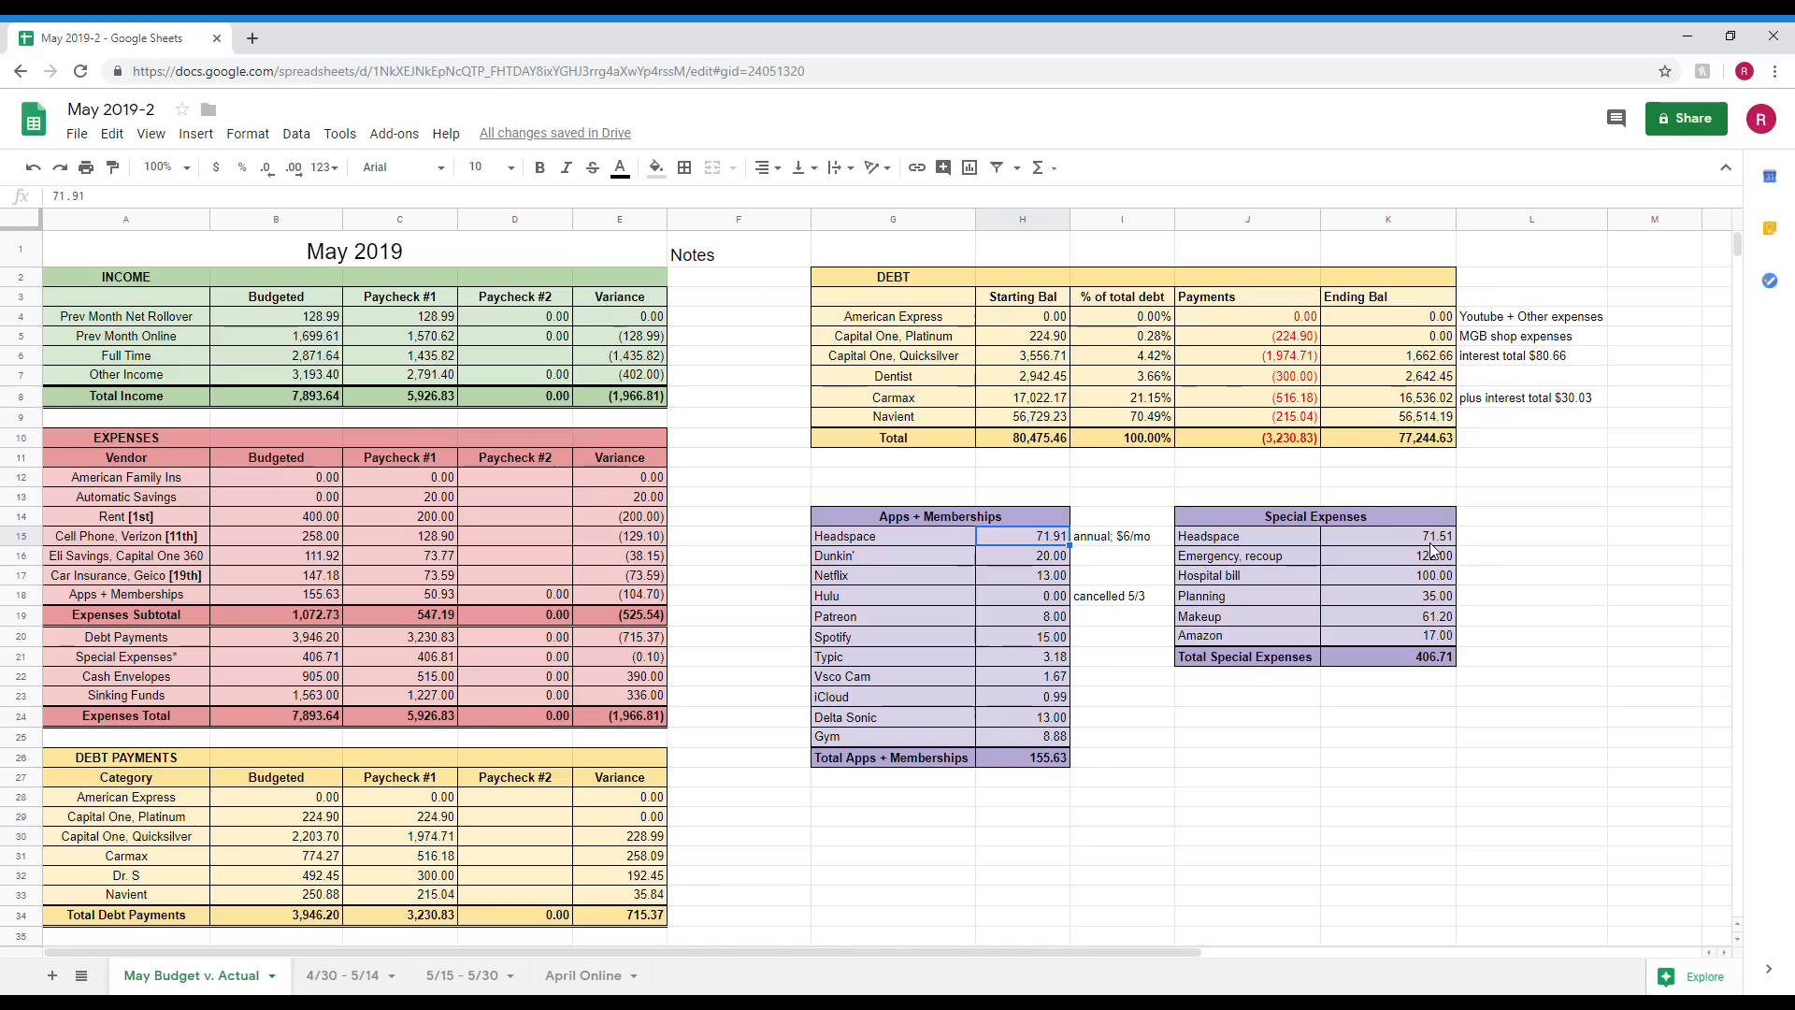
{"action": "left_click", "coordinate": [1376, 535]}
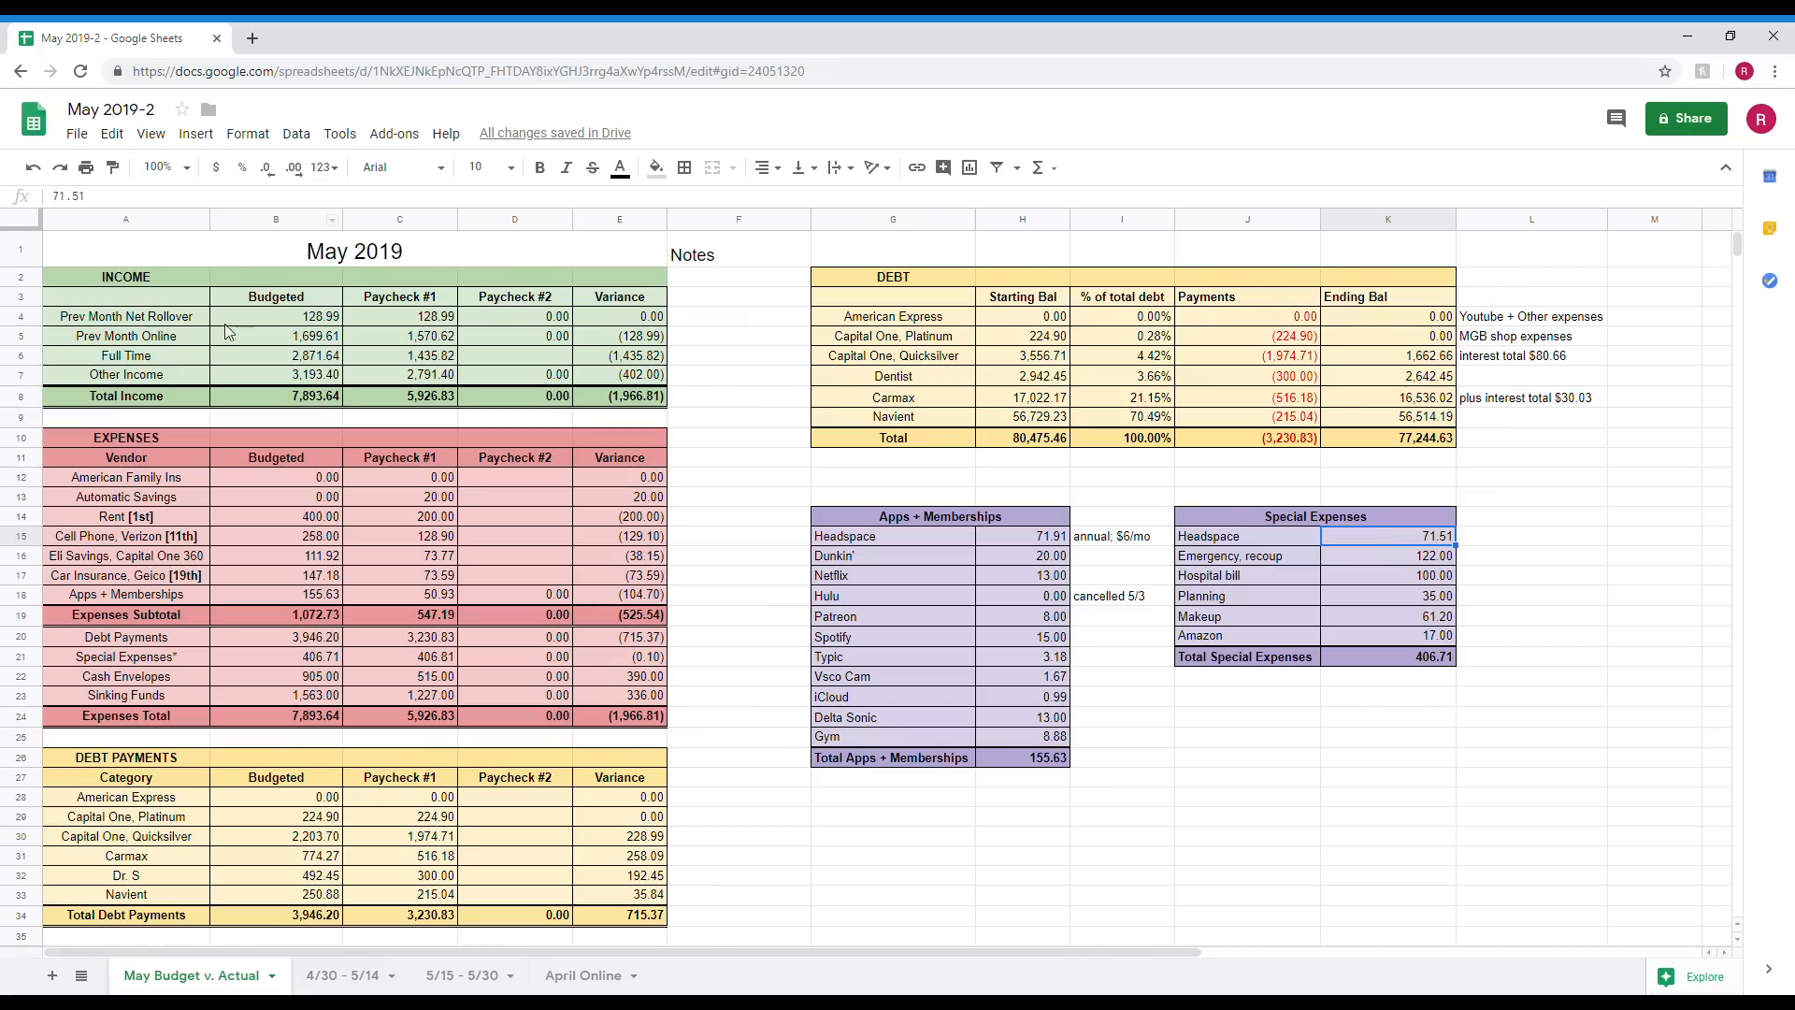
{"action": "left_click", "coordinate": [317, 323]}
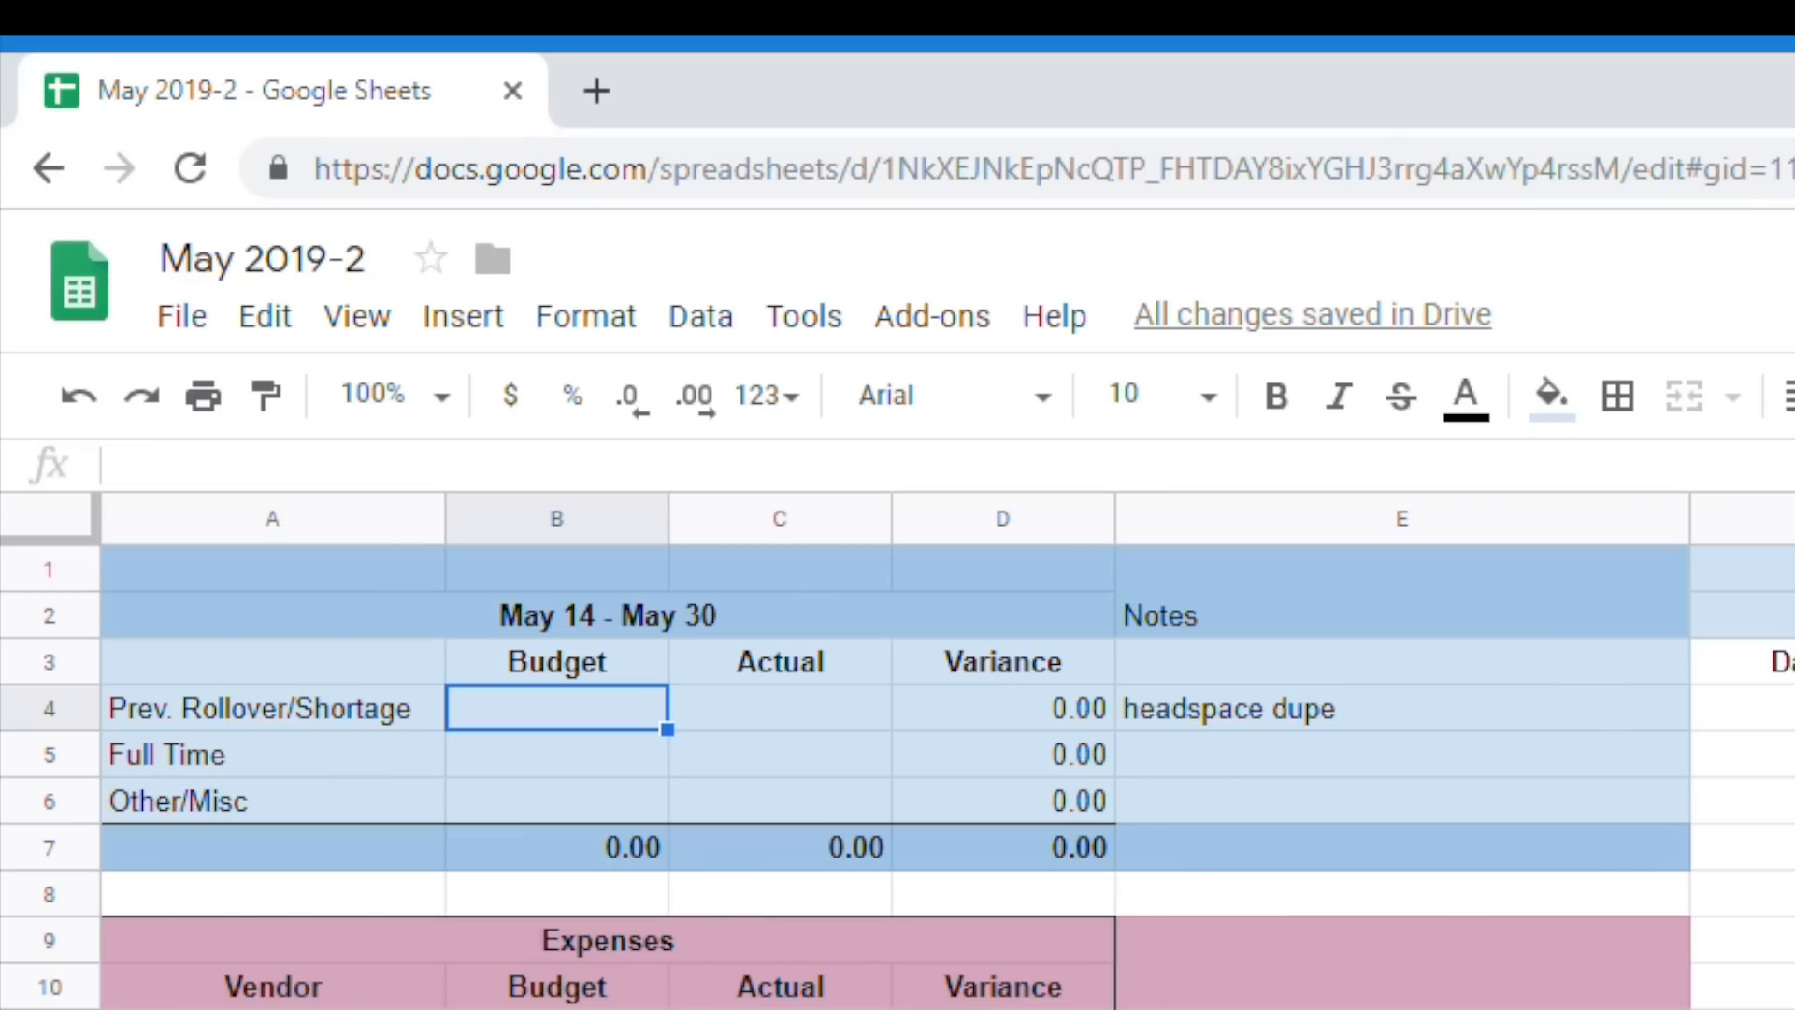
On the 5/15 - 5/30 sheet, enter =71.51-128.99 as the Prev. Rollover/Shortage budget and 57.48 as its actual.
{"action": "type", "text": "="}
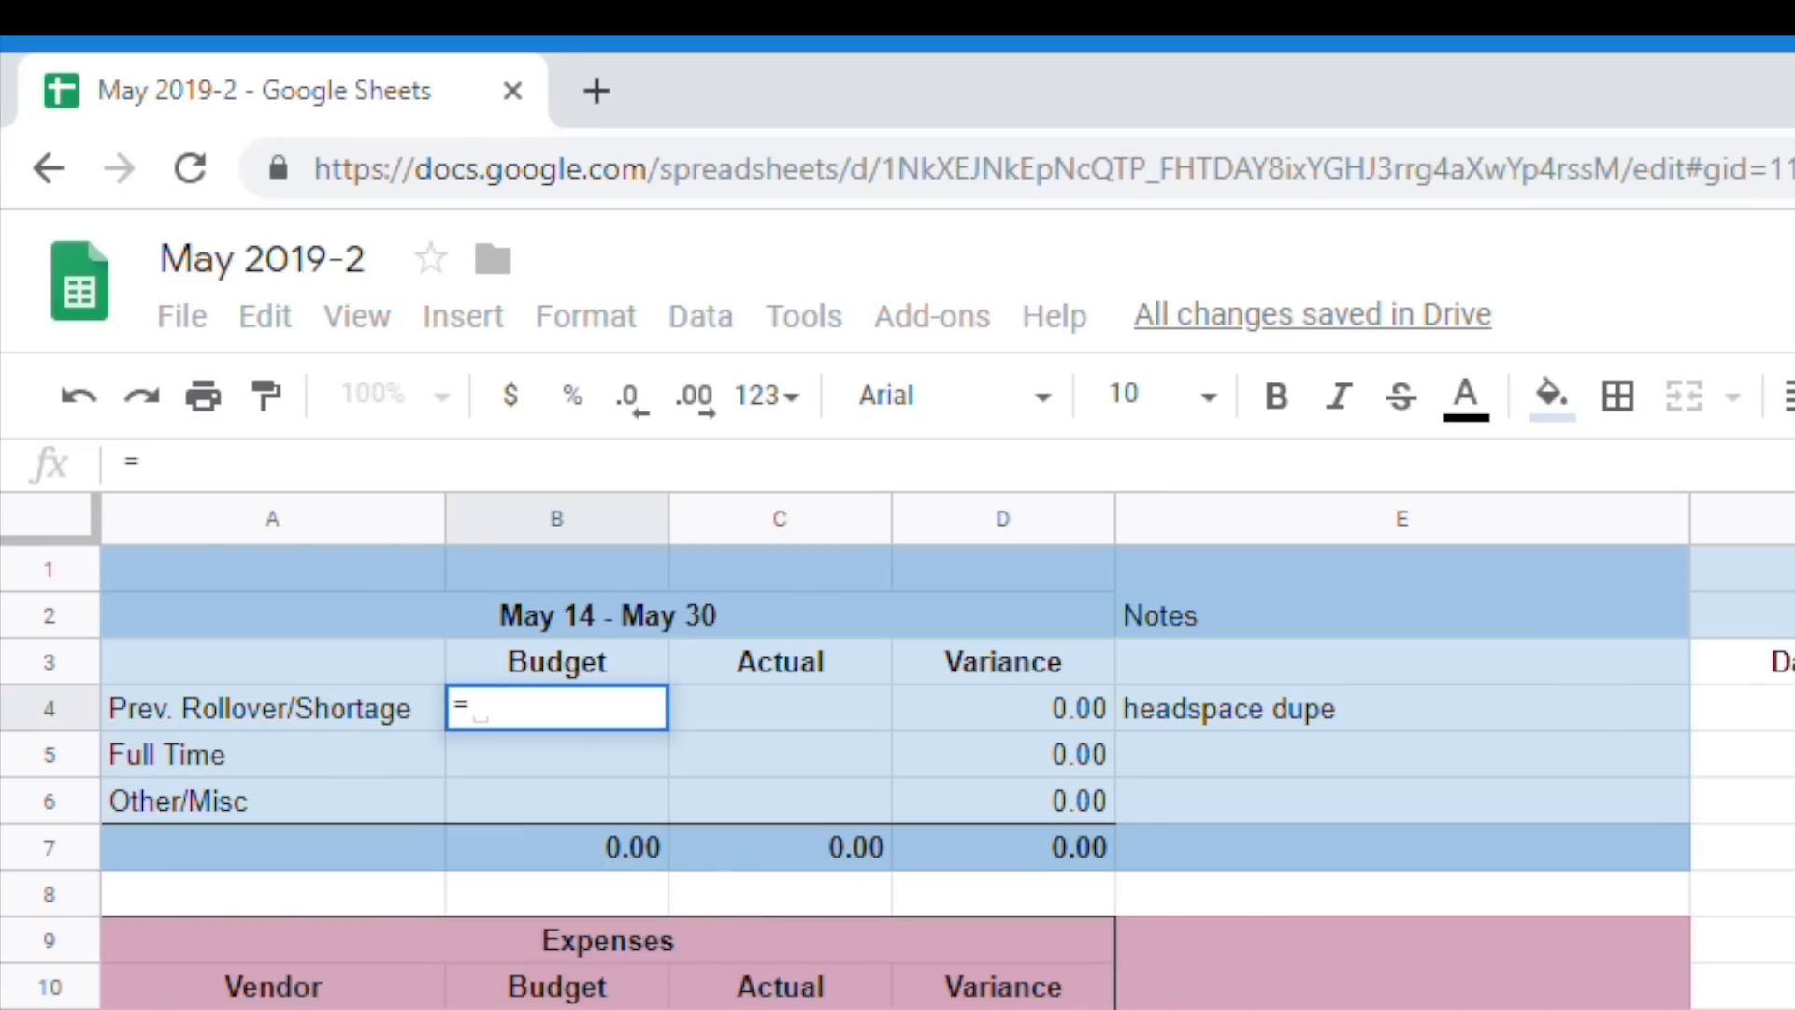
{"action": "type", "text": "71.51"}
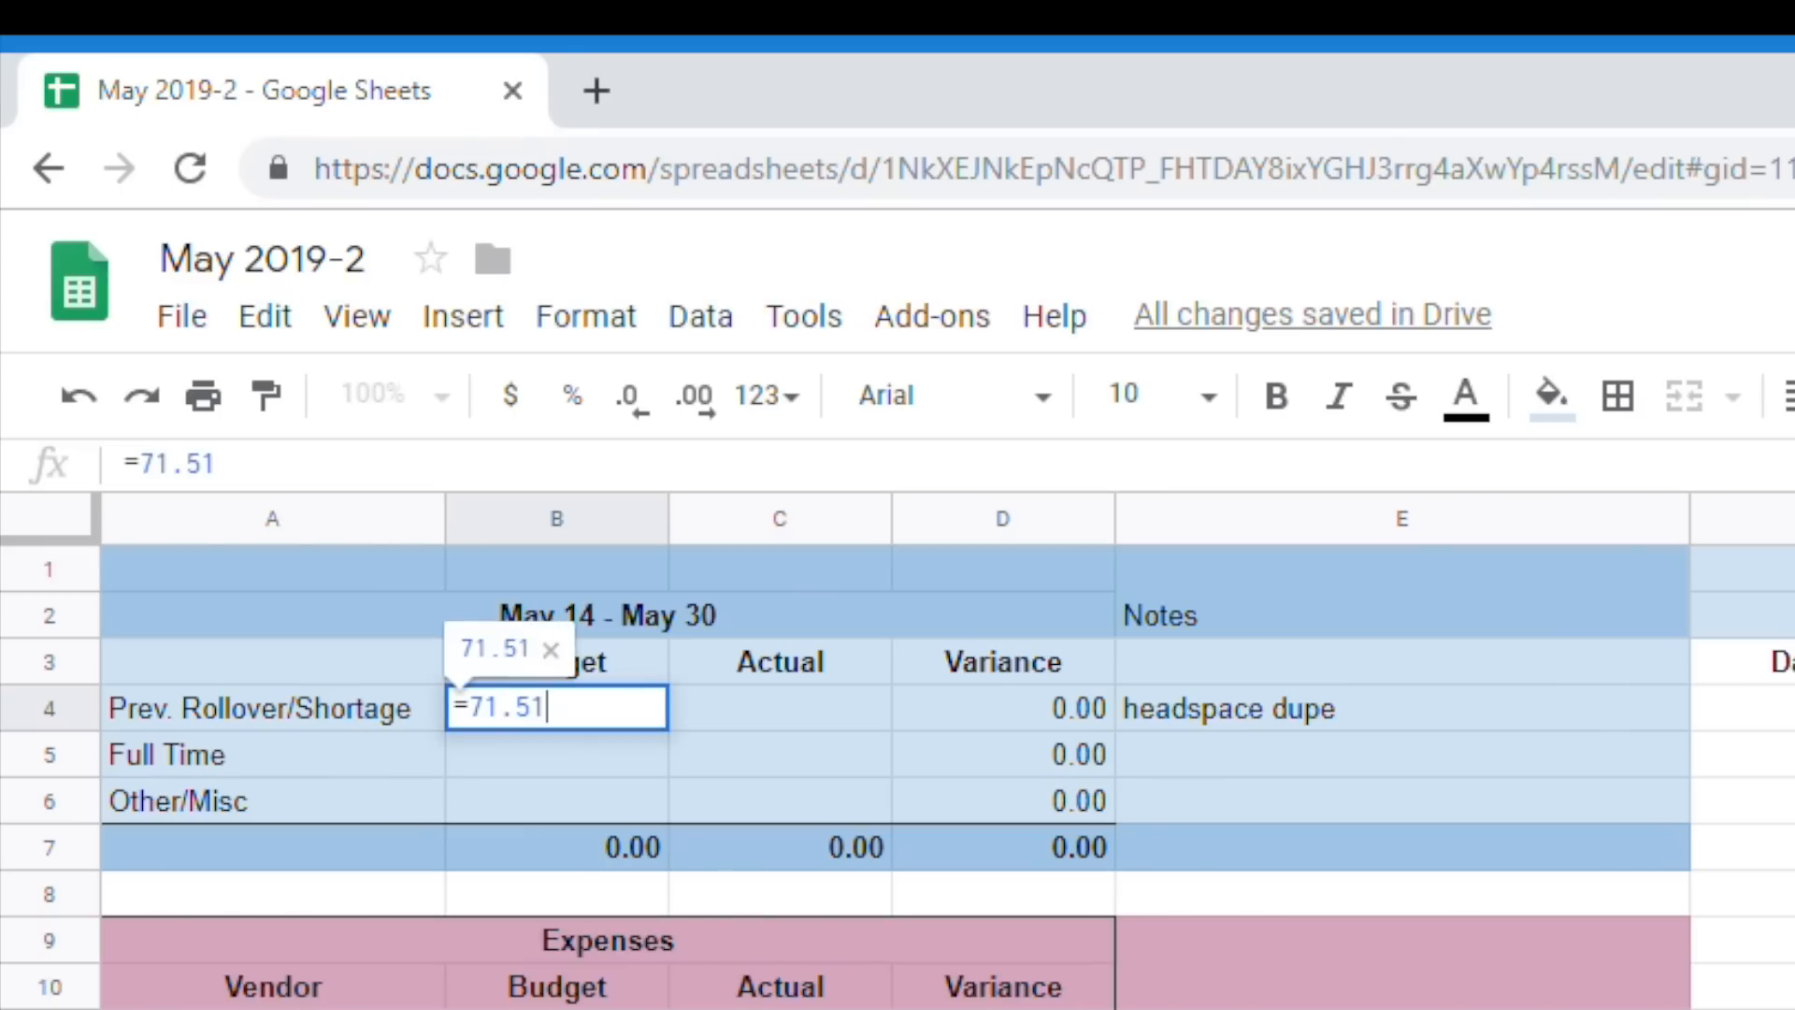
{"action": "type", "text": "-128.99"}
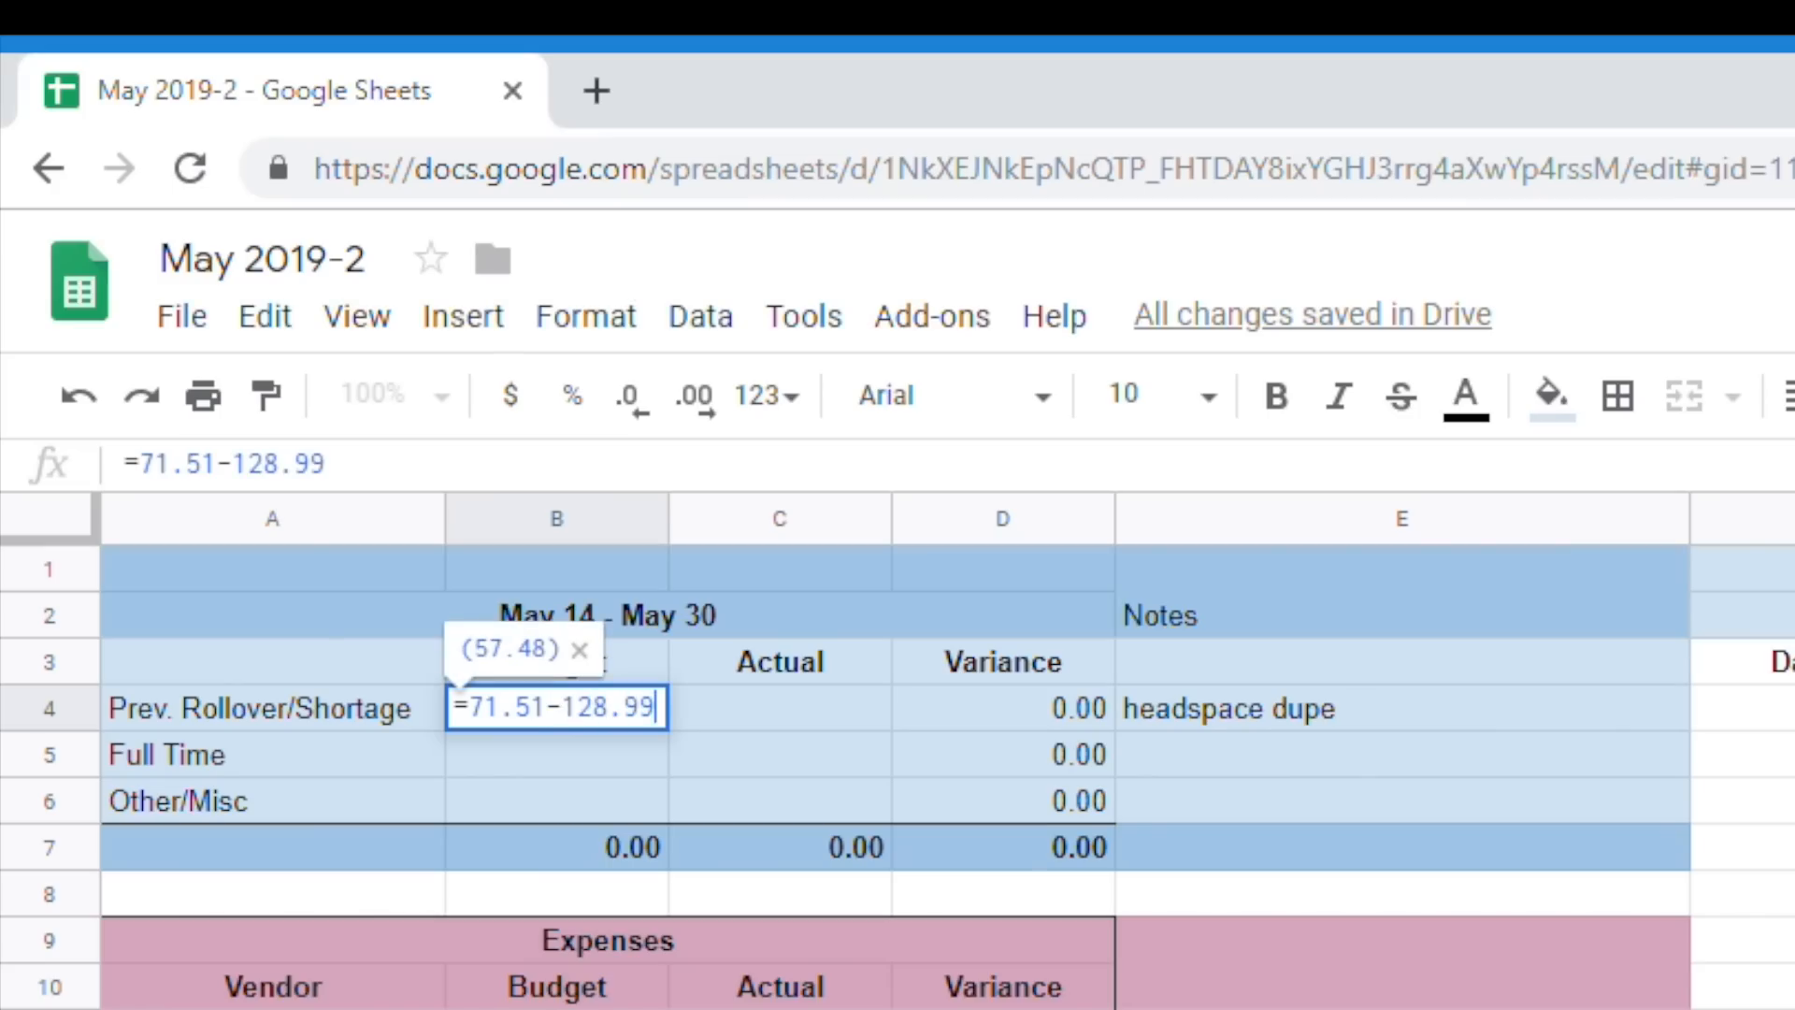
{"action": "key", "text": "Return"}
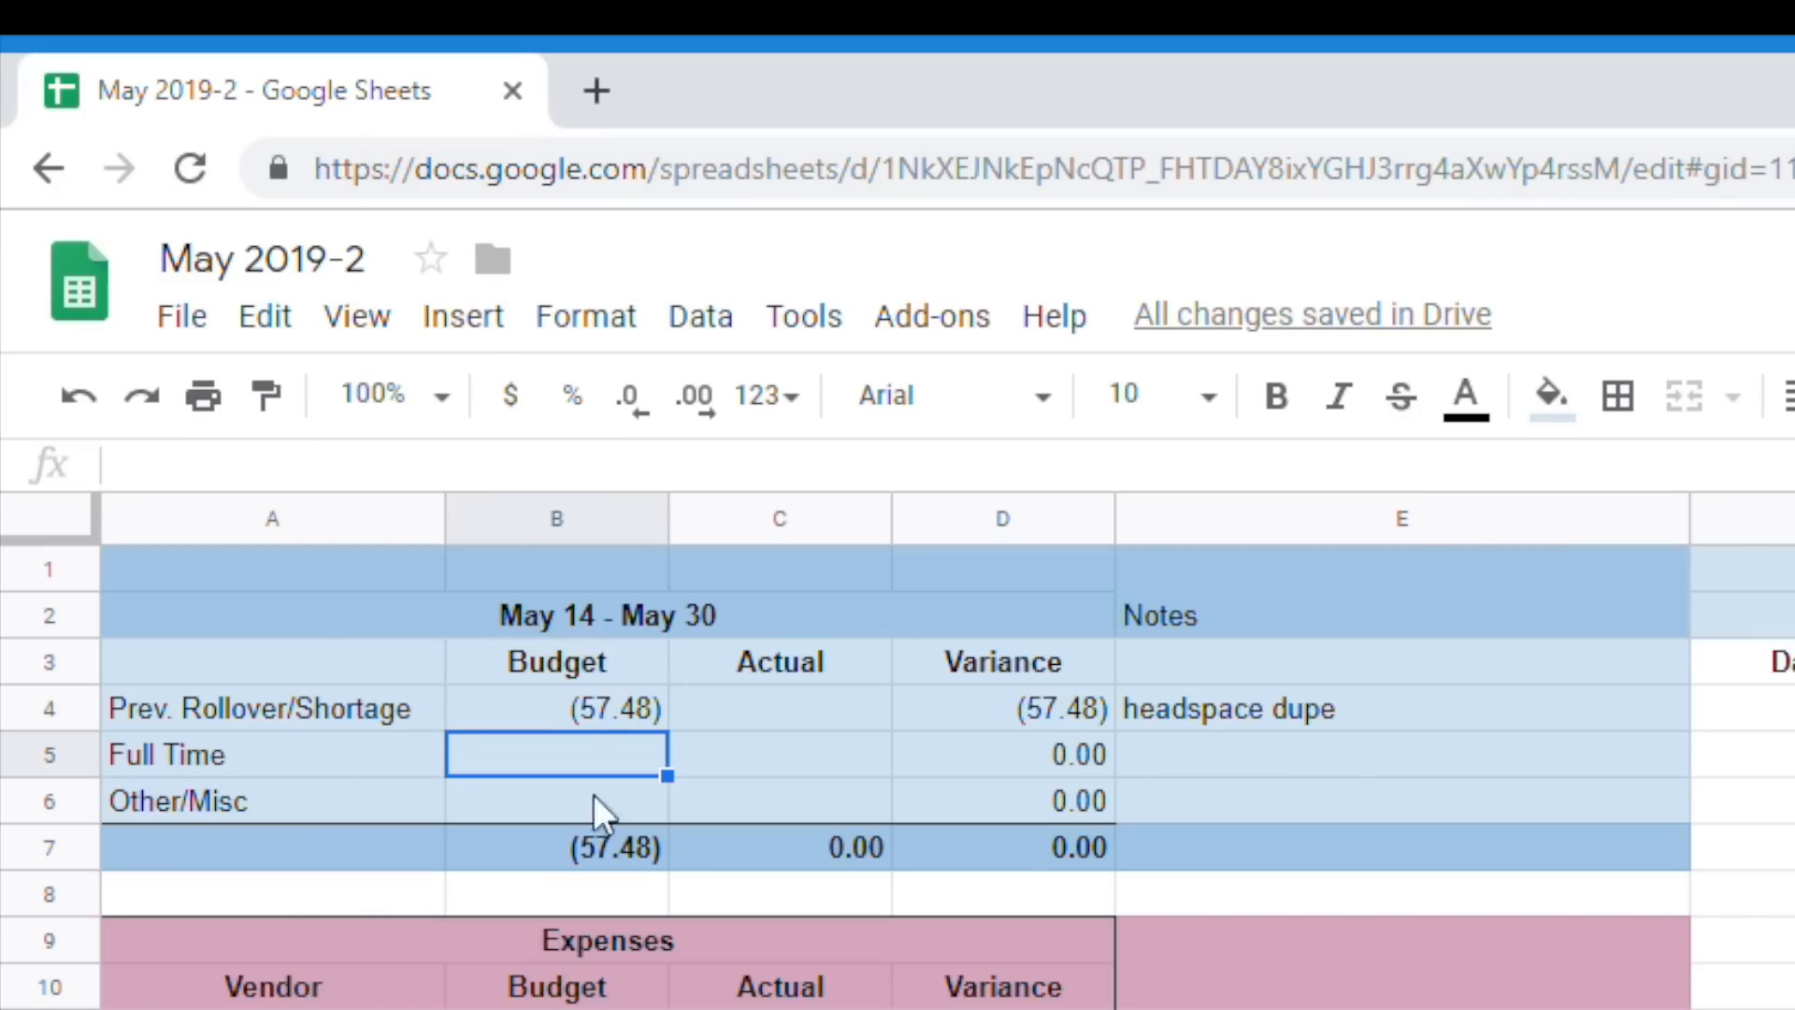
{"action": "left_click", "coordinate": [789, 711]}
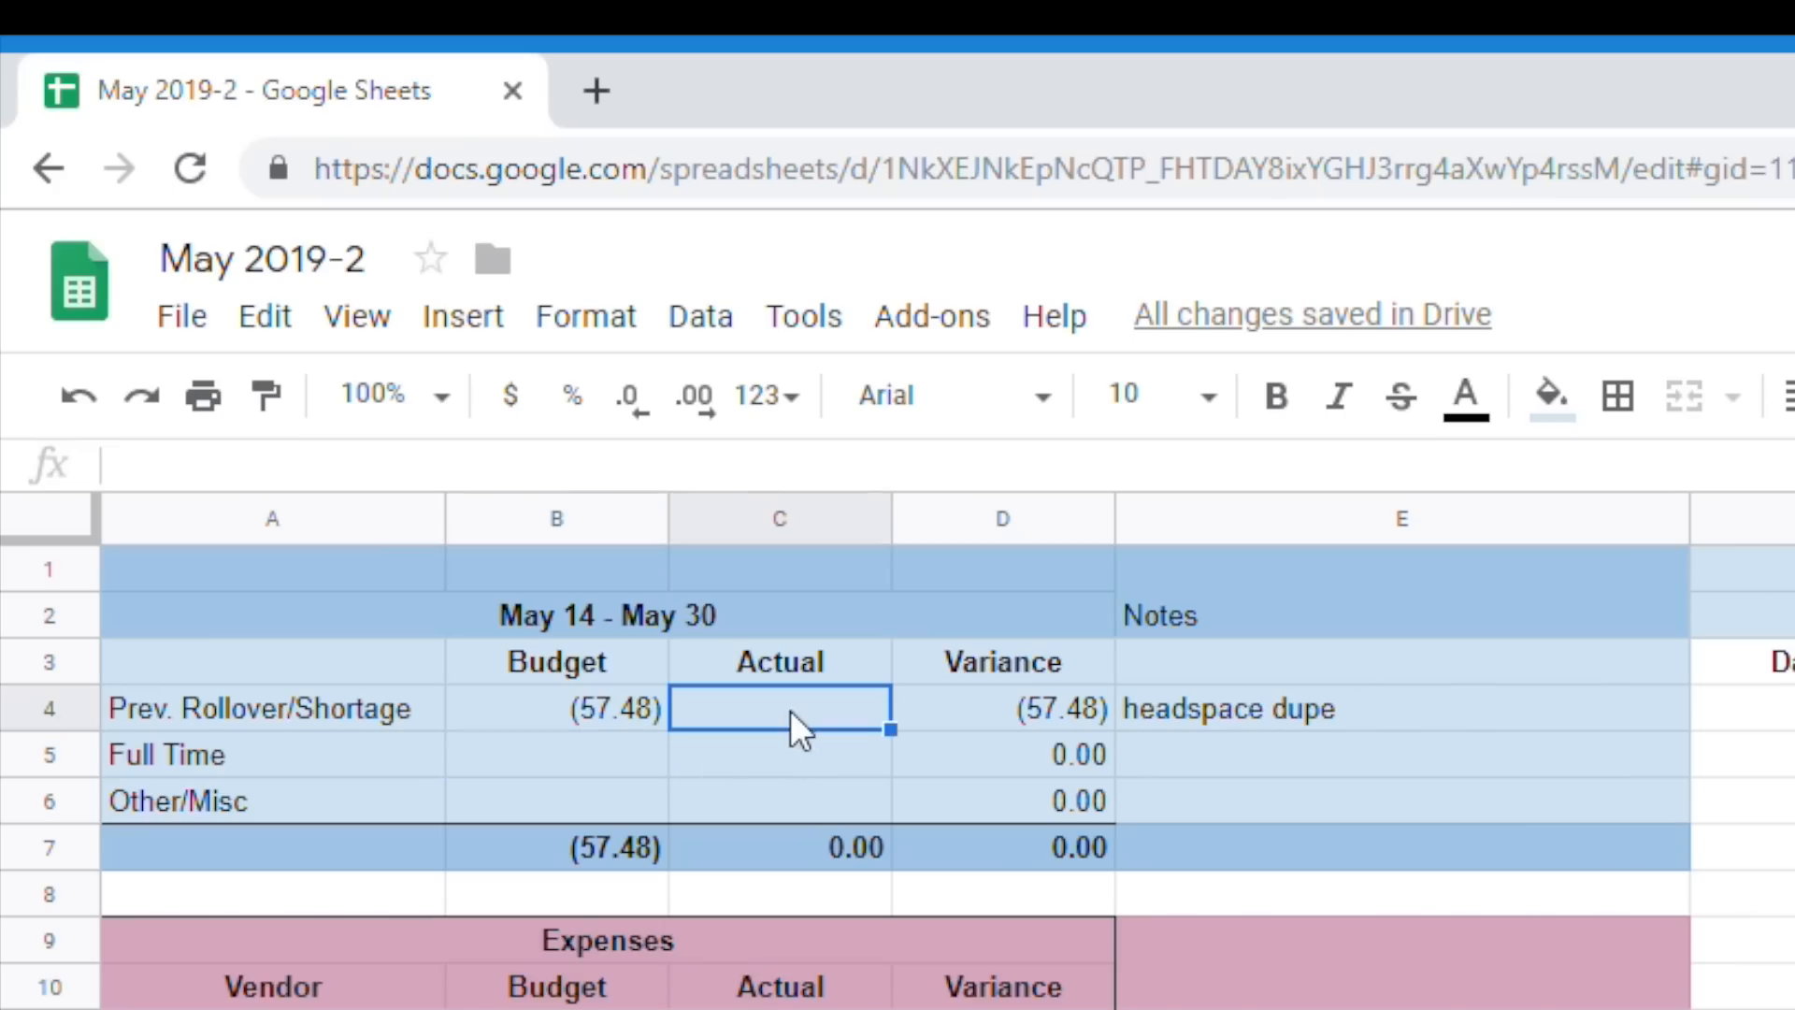
{"action": "type", "text": "57.48"}
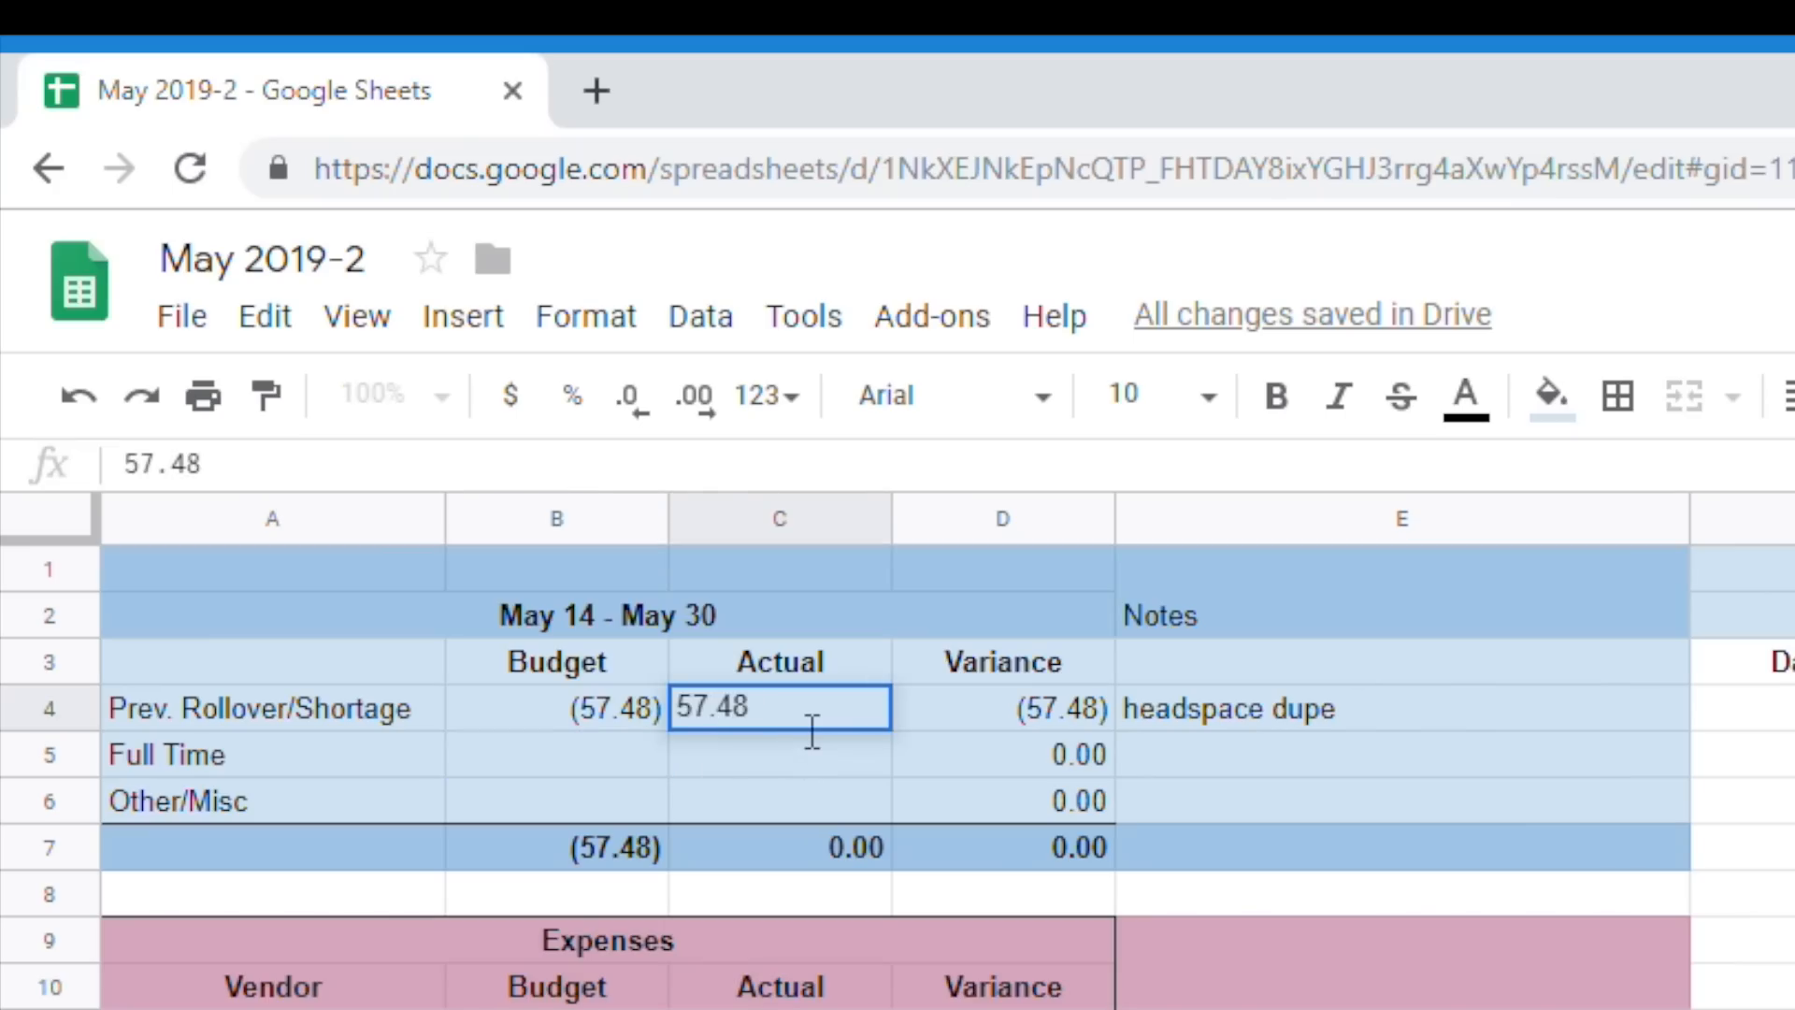
{"action": "key", "text": "Return"}
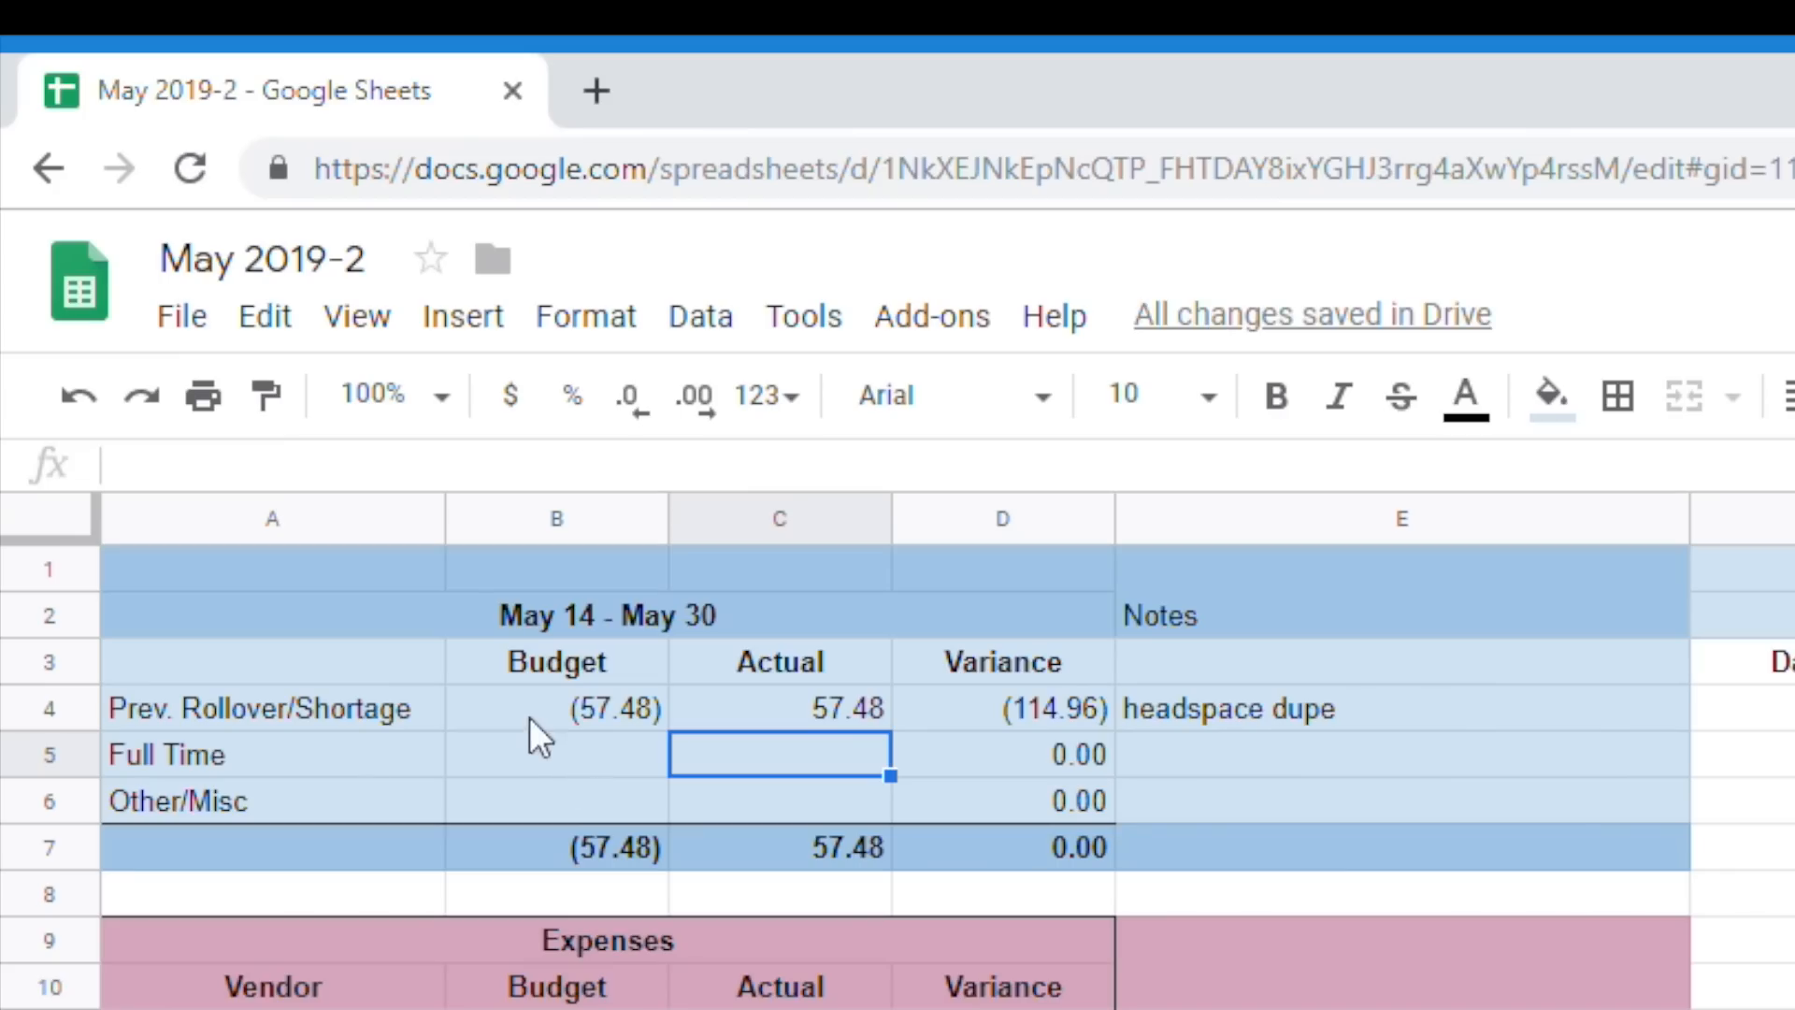
Enter 1,435.82 as the Full Time budget and 488.45 as the Other/Misc budget in the income section.
{"action": "left_click", "coordinate": [542, 759]}
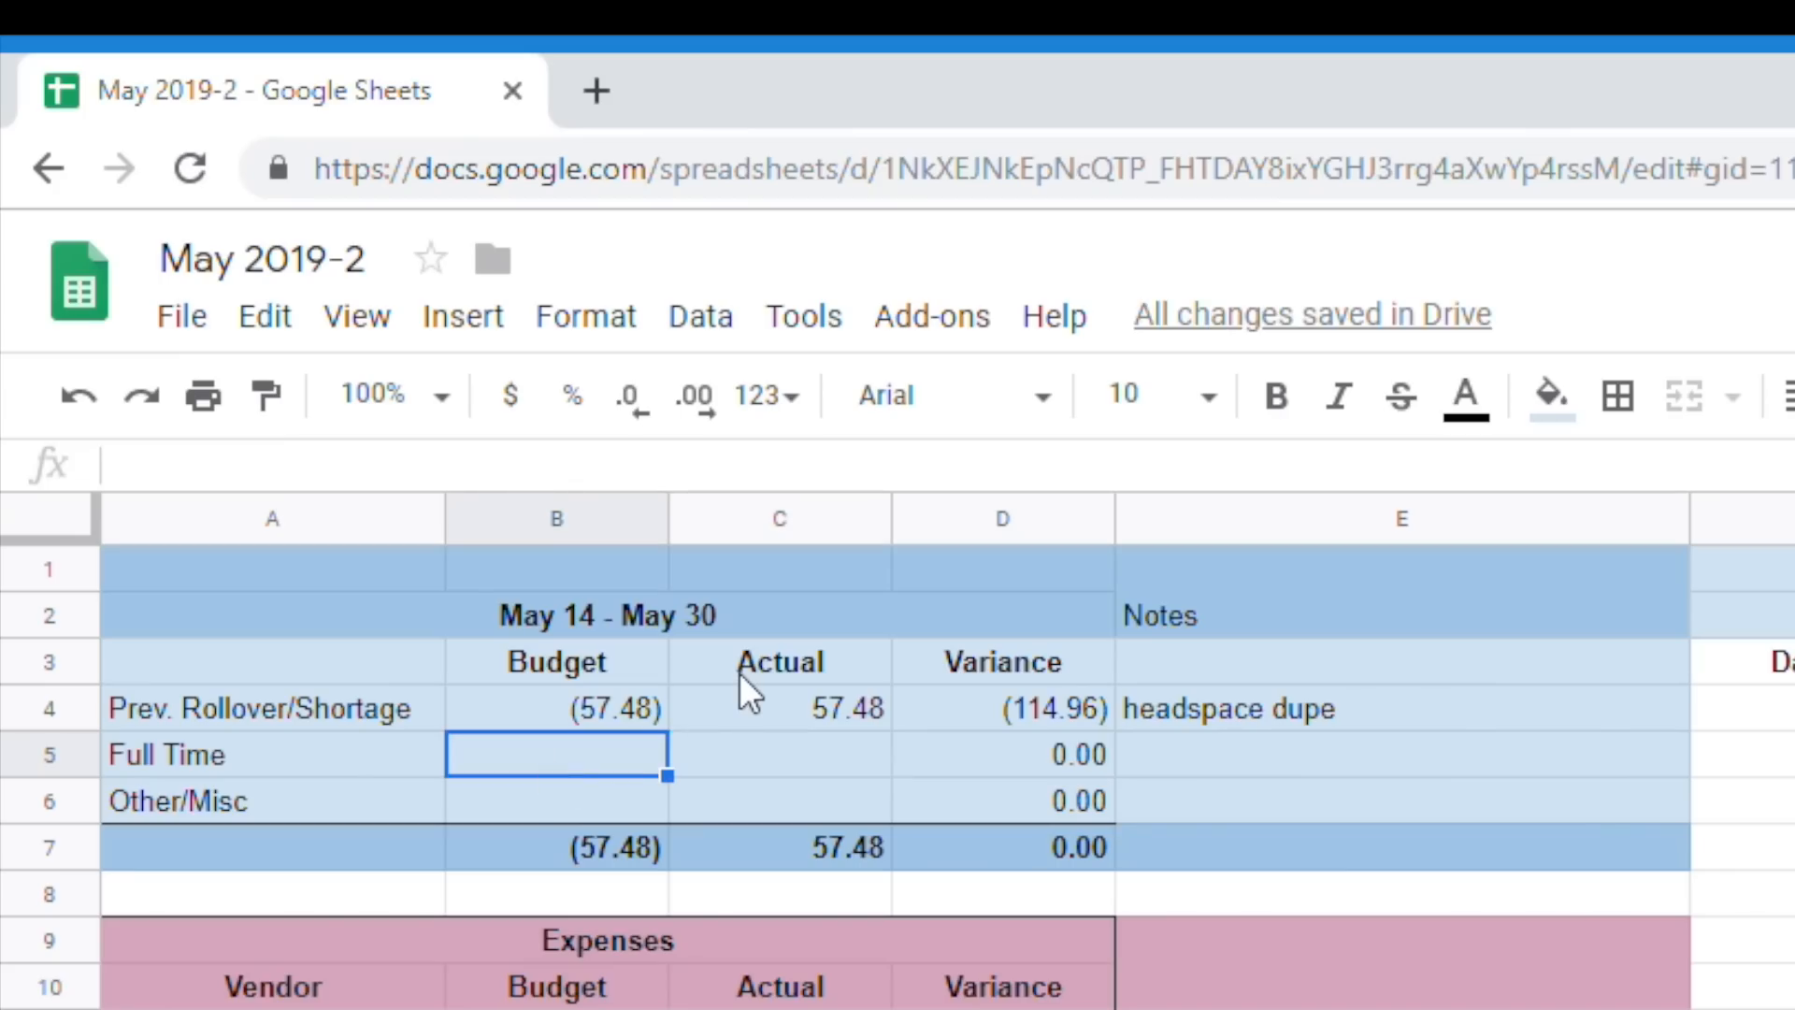
{"action": "type", "text": "1,43"}
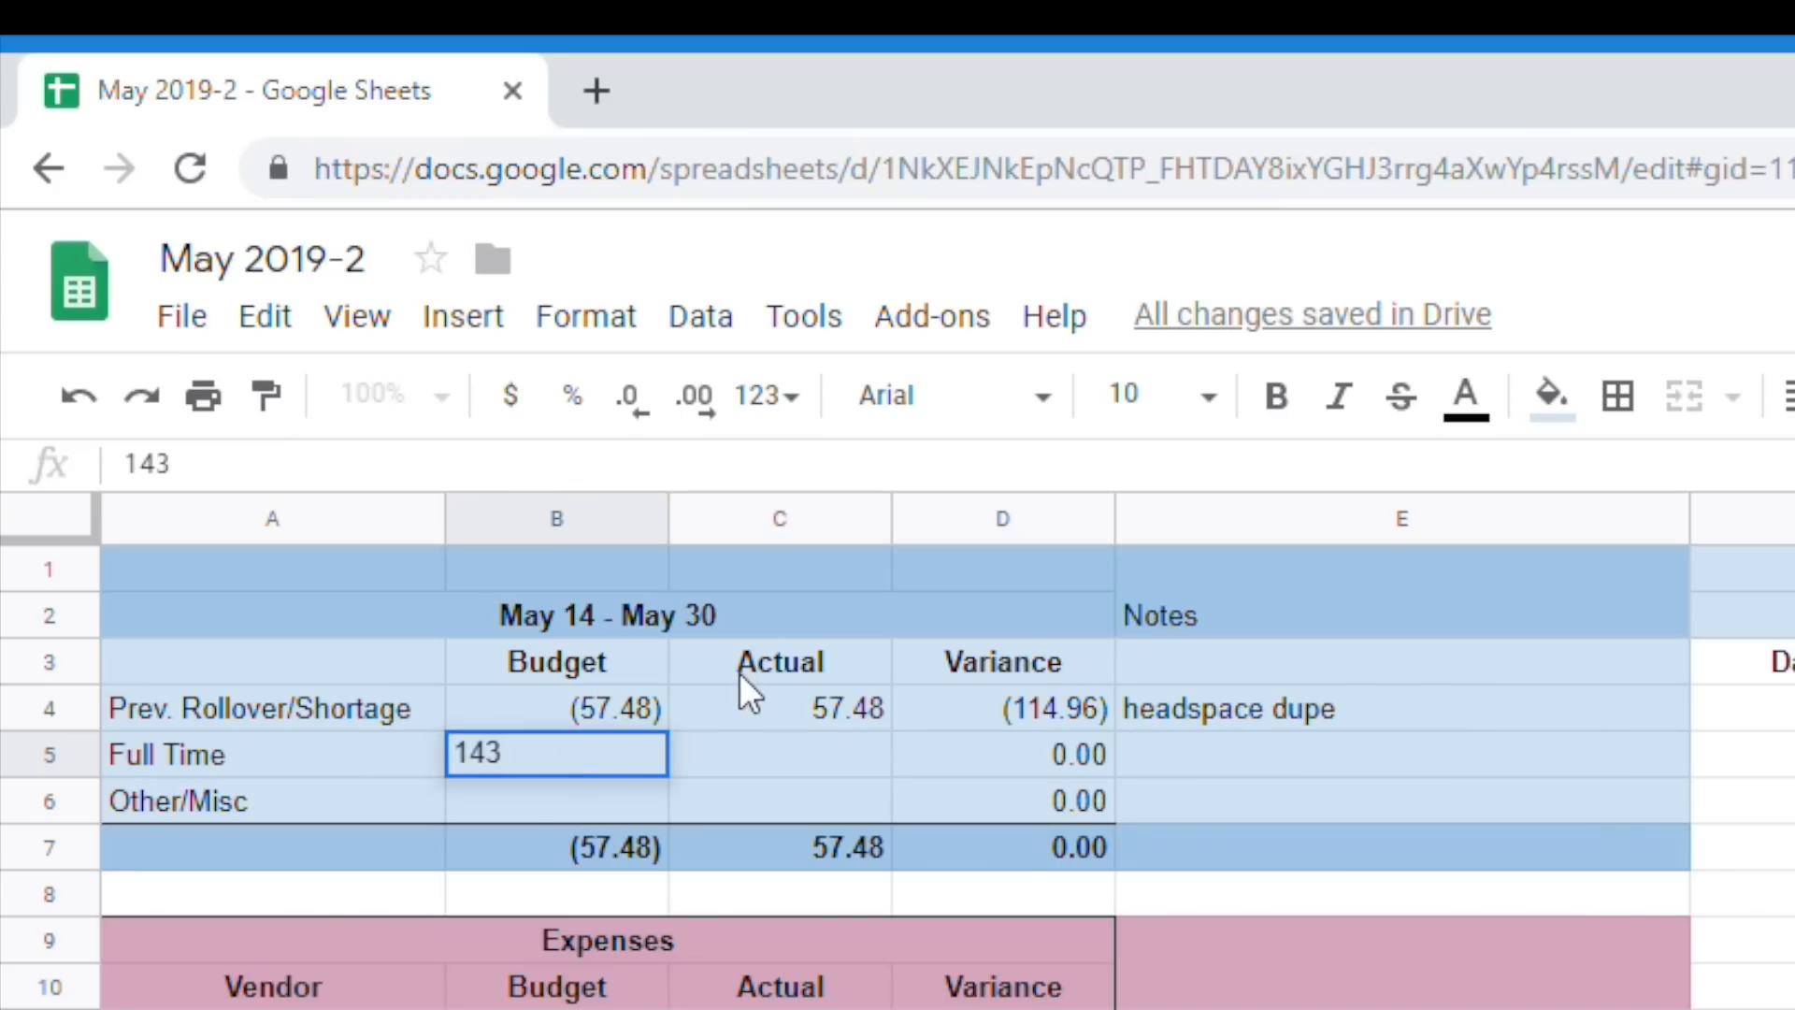
{"action": "type", "text": "5.82"}
{"action": "key", "text": "Return"}
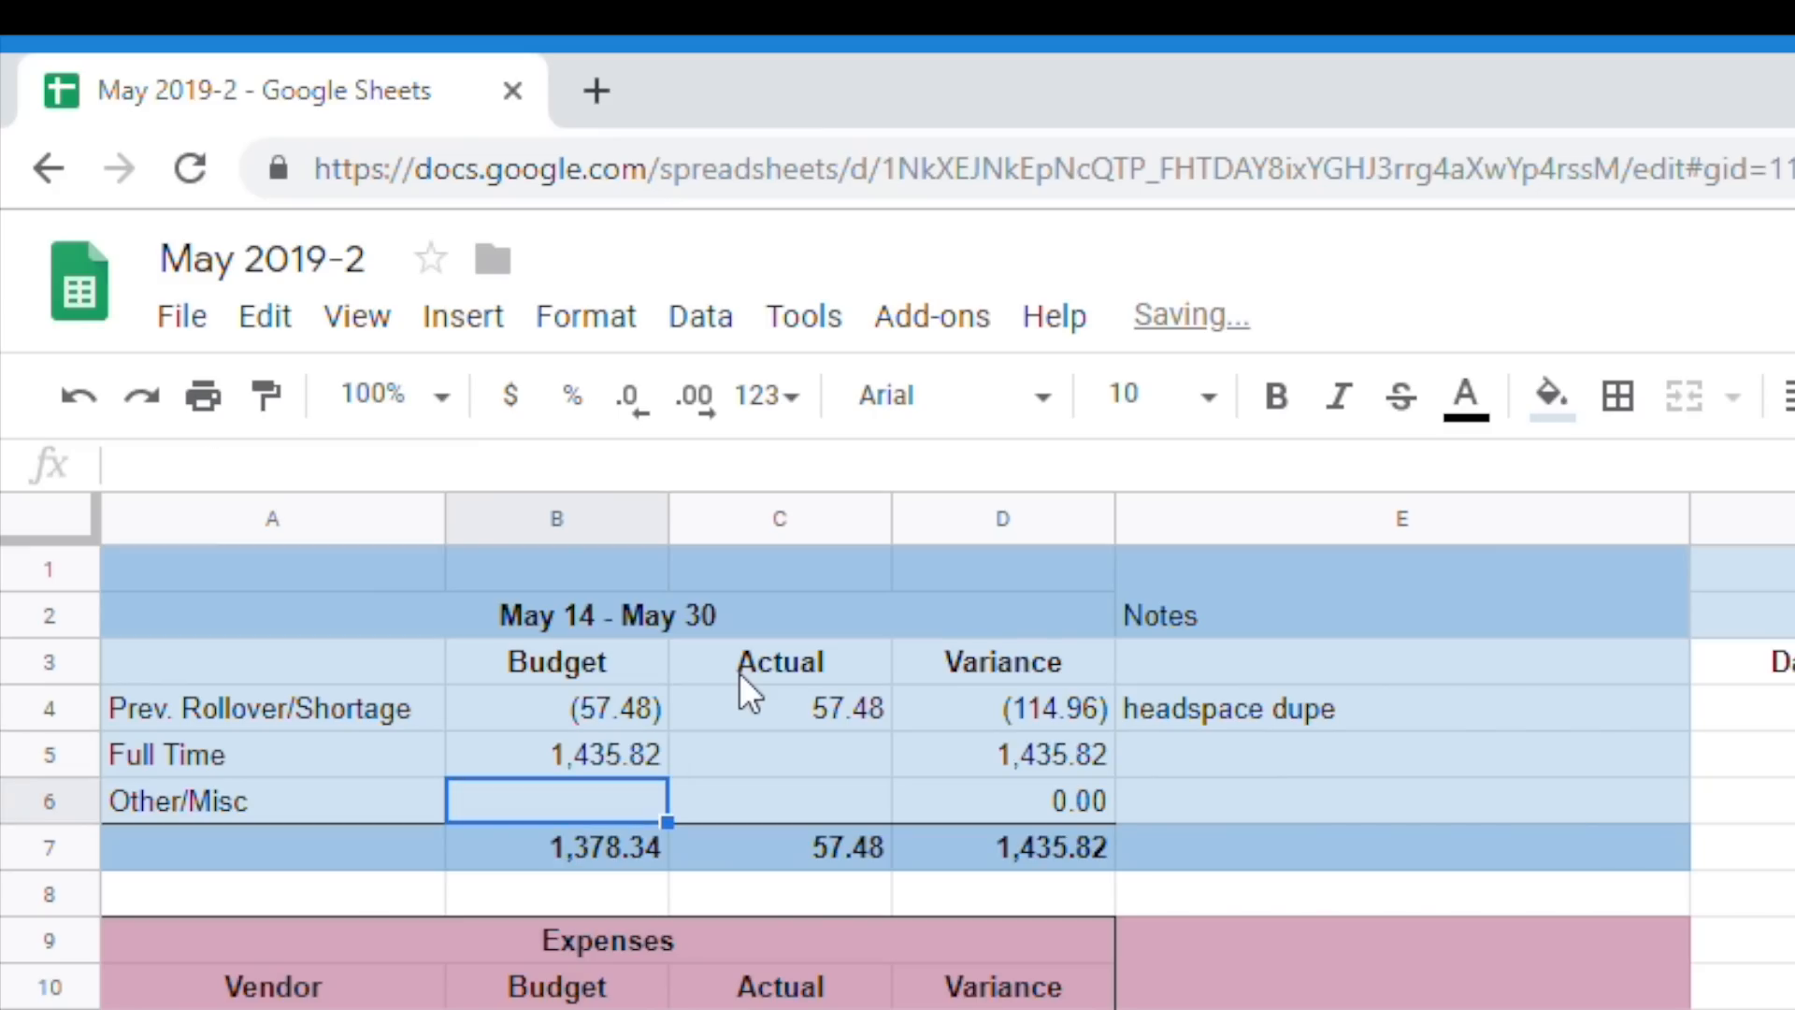
{"action": "type", "text": "48"}
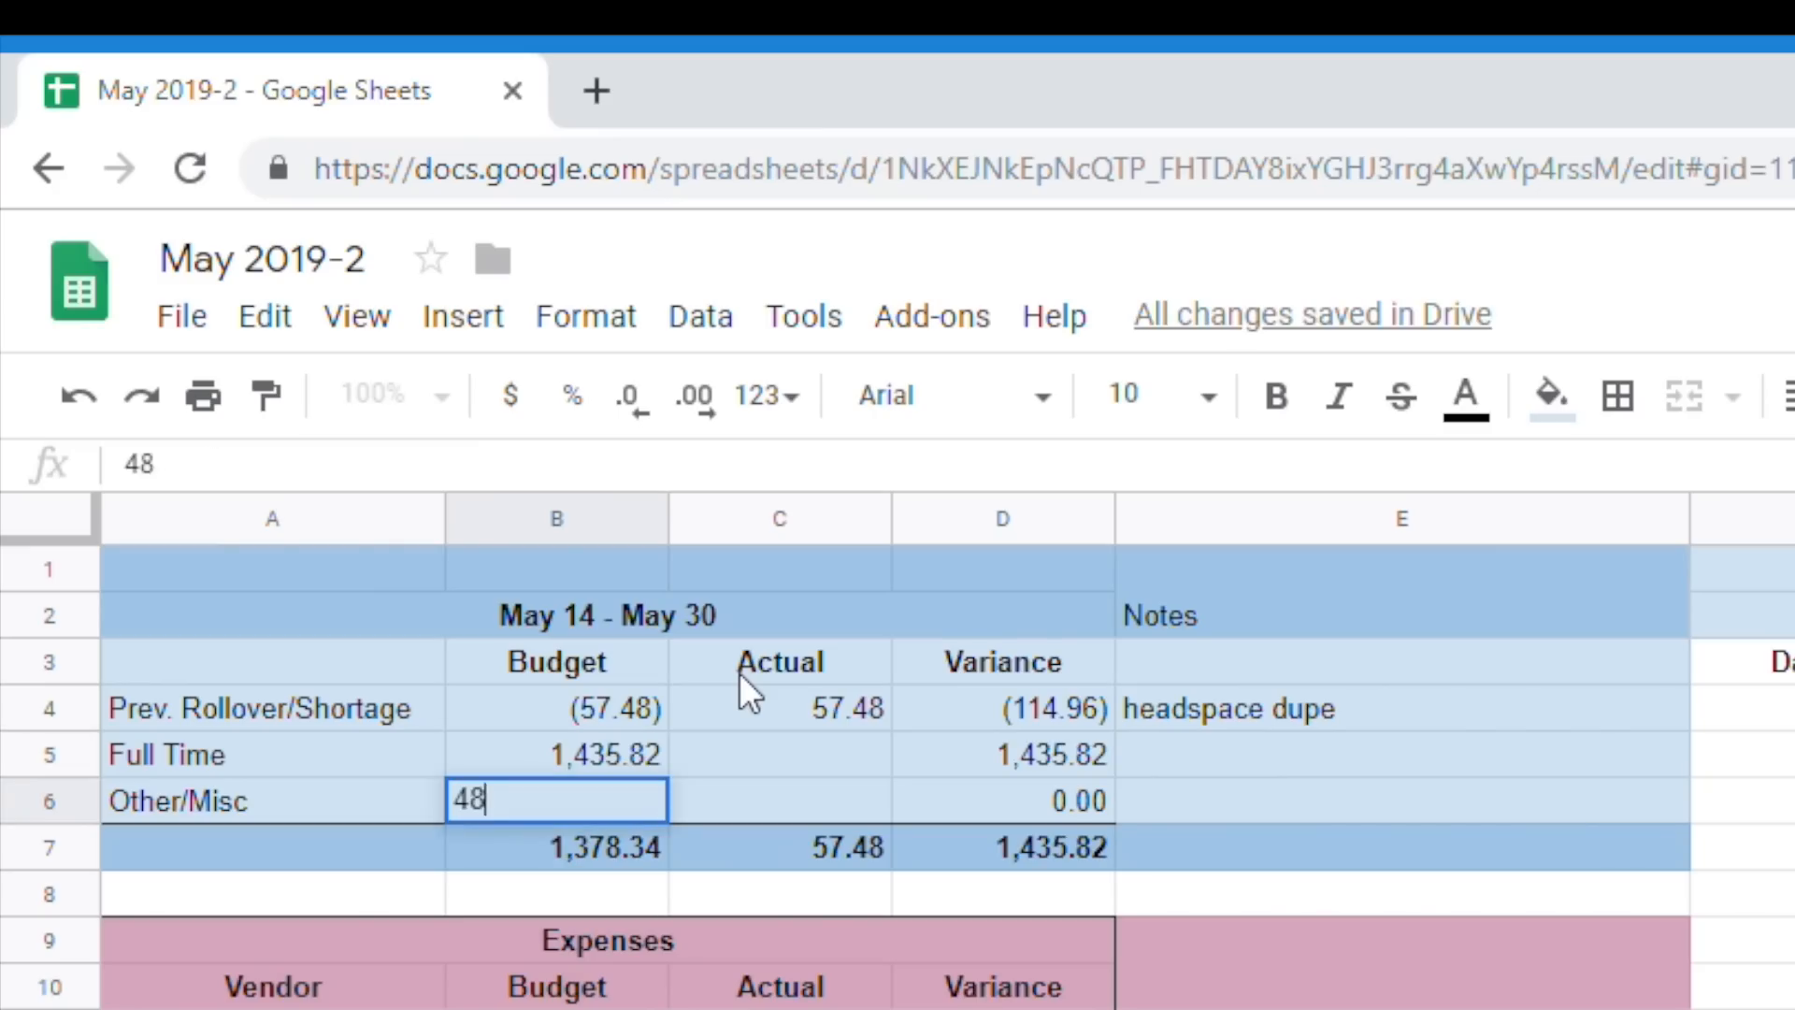
{"action": "type", "text": "8.45"}
{"action": "key", "text": "Return"}
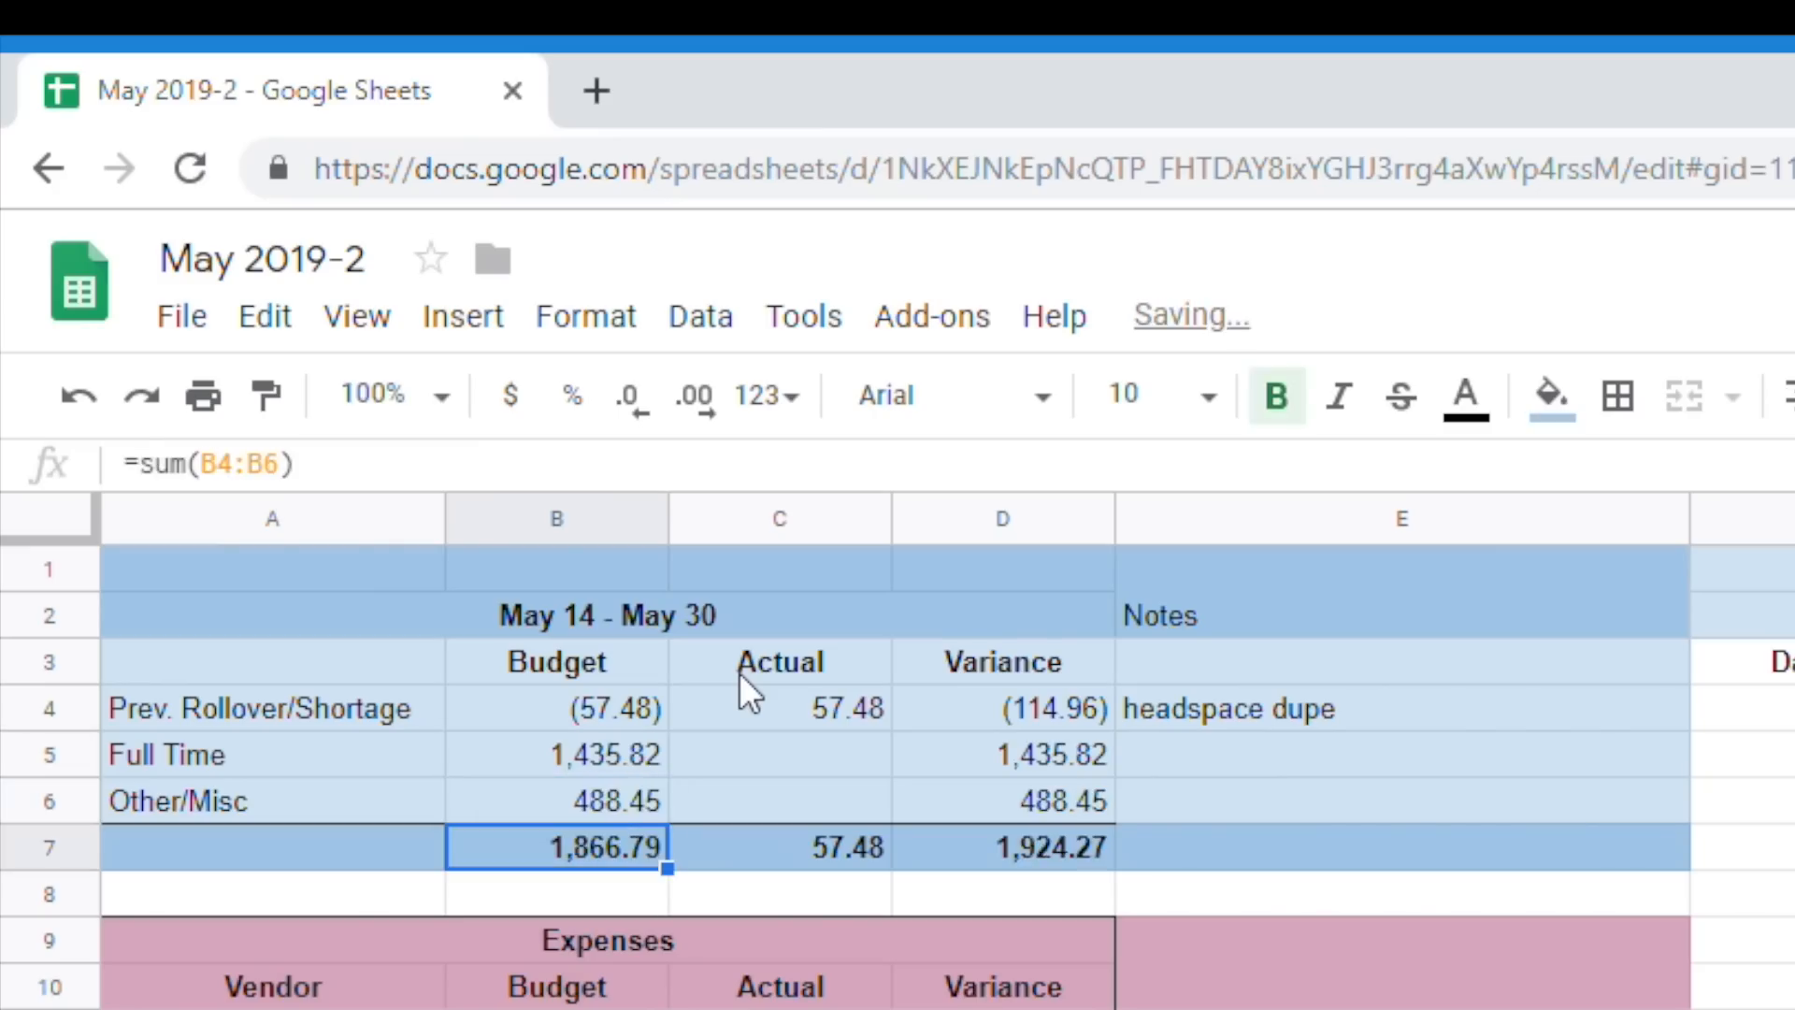
Enter 1,435.82 as the Full Time actual and 488.45 as the Other/Misc actual.
{"action": "left_click", "coordinate": [793, 745]}
{"action": "type", "text": "1,435."}
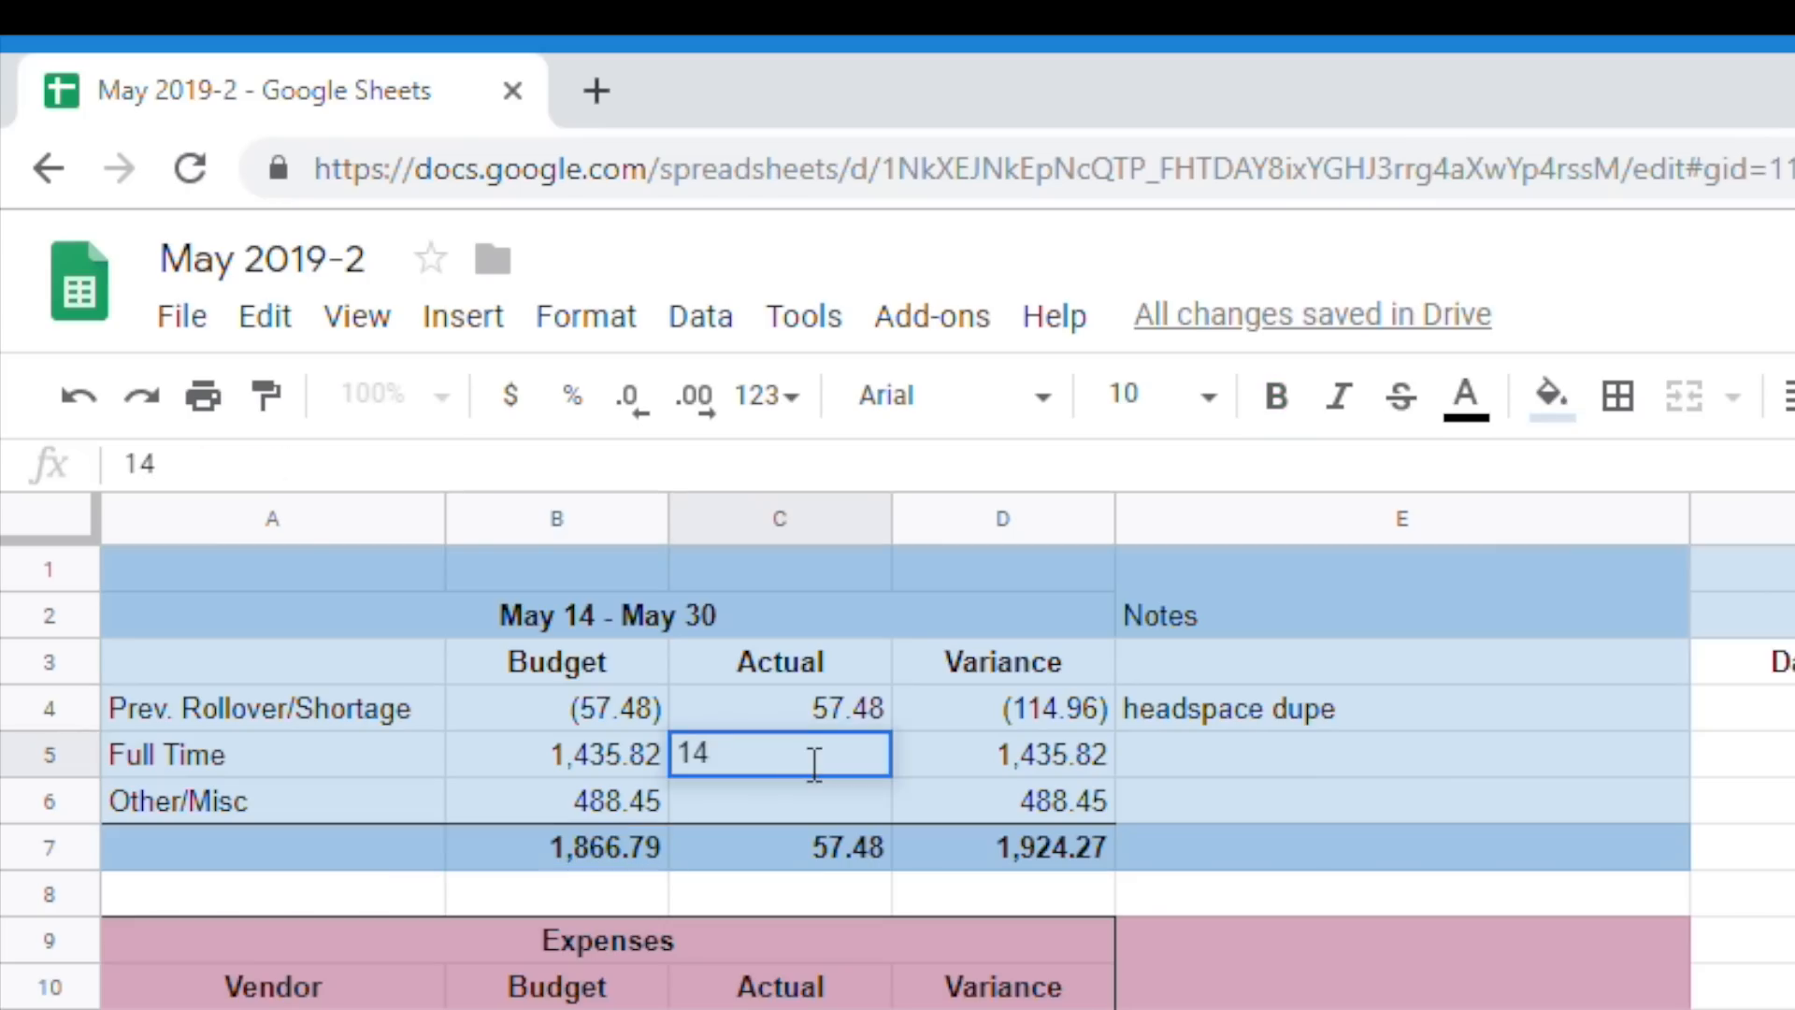
{"action": "type", "text": "82"}
{"action": "key", "text": "Return"}
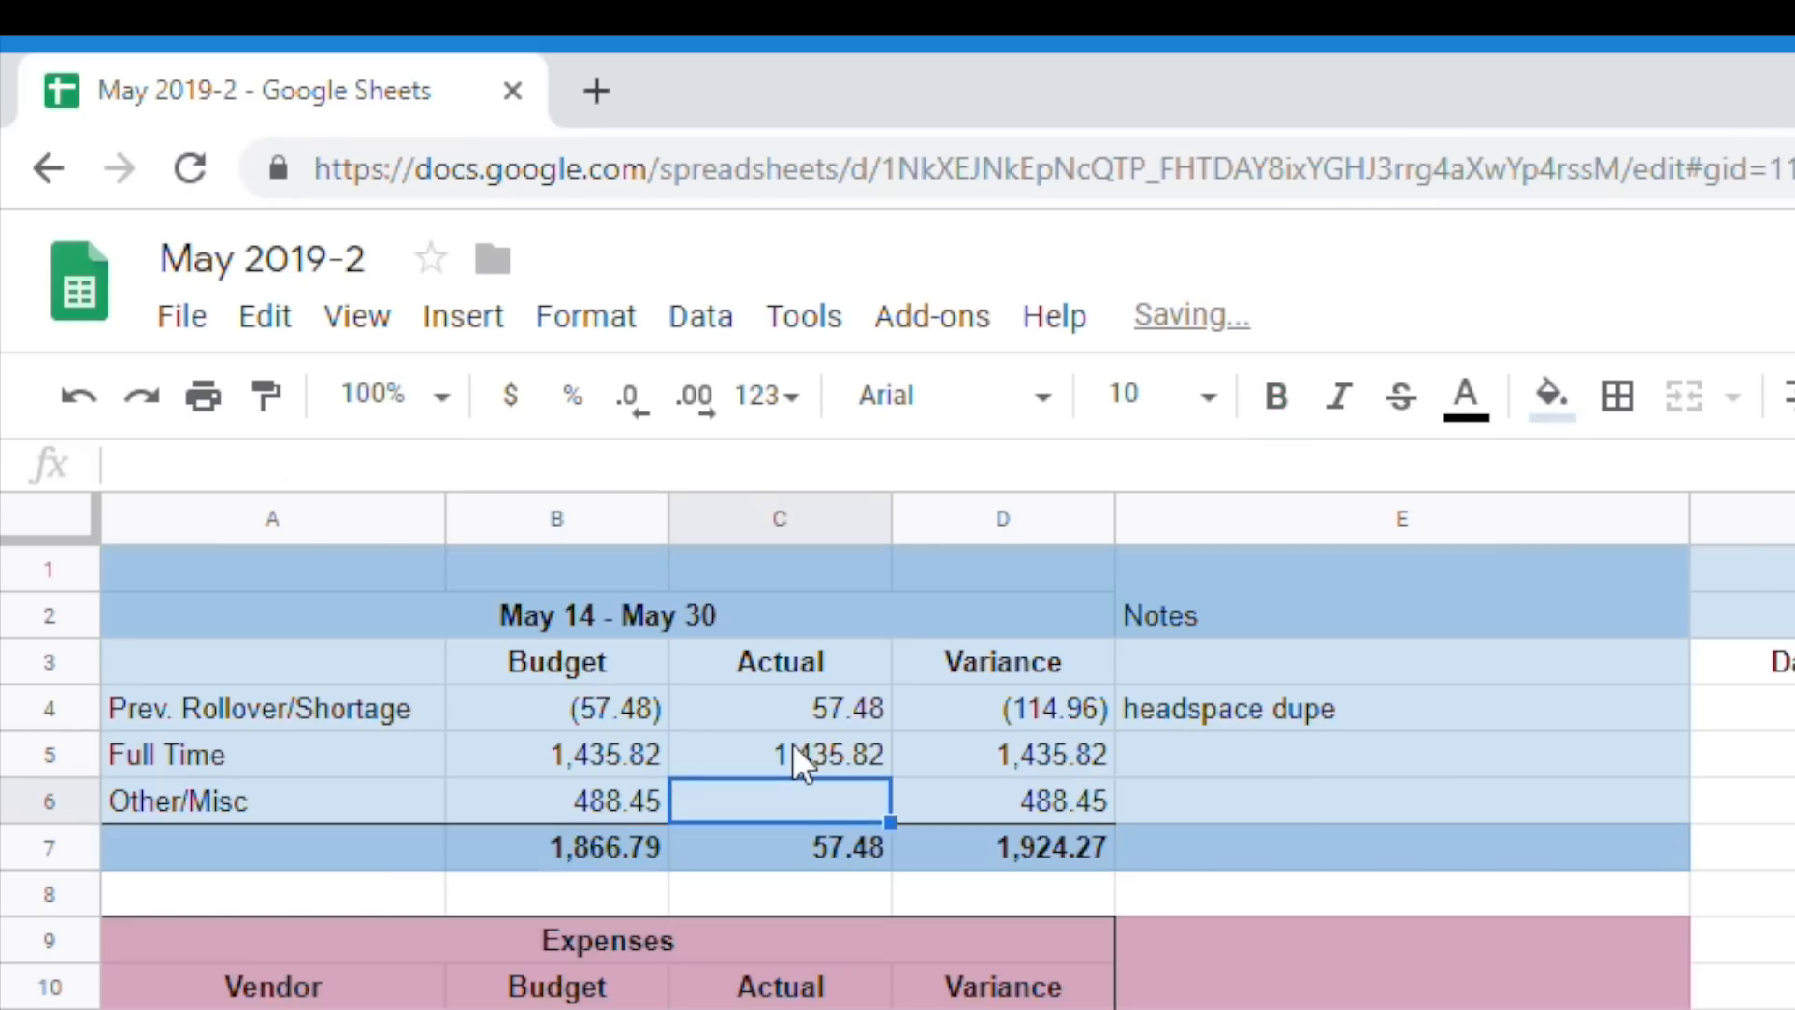
{"action": "type", "text": "488."}
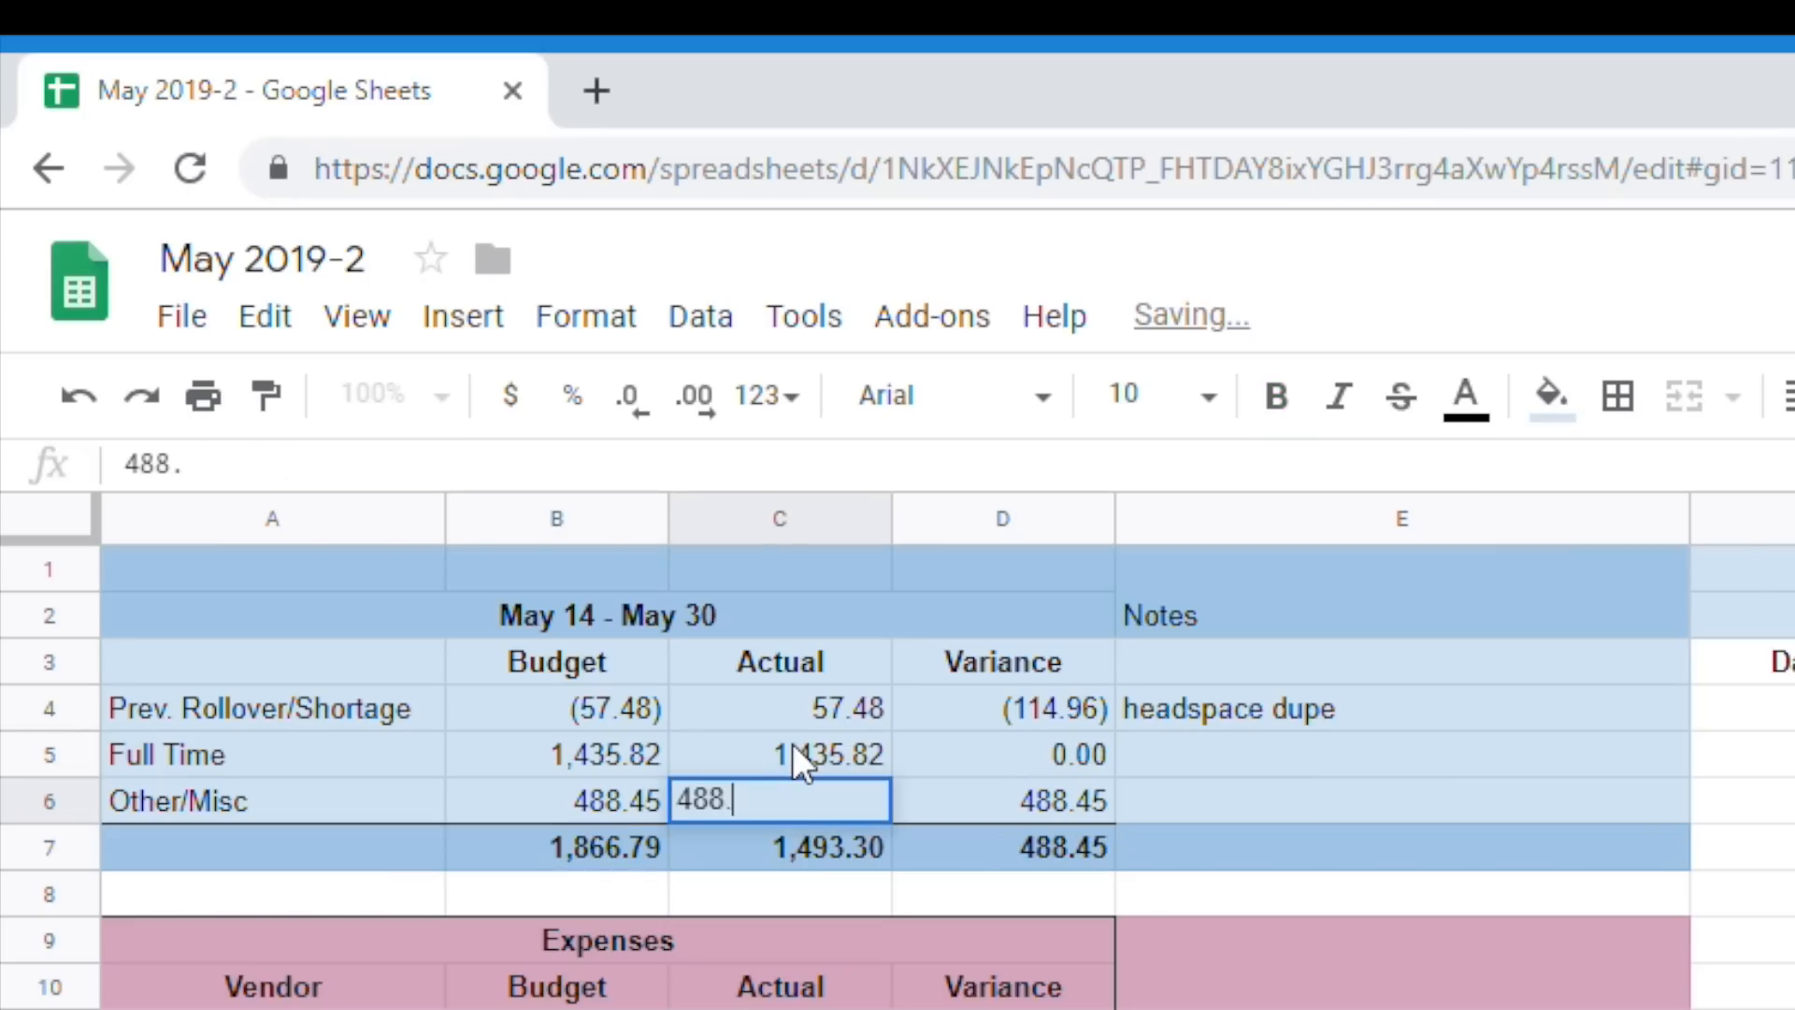
{"action": "type", "text": "45"}
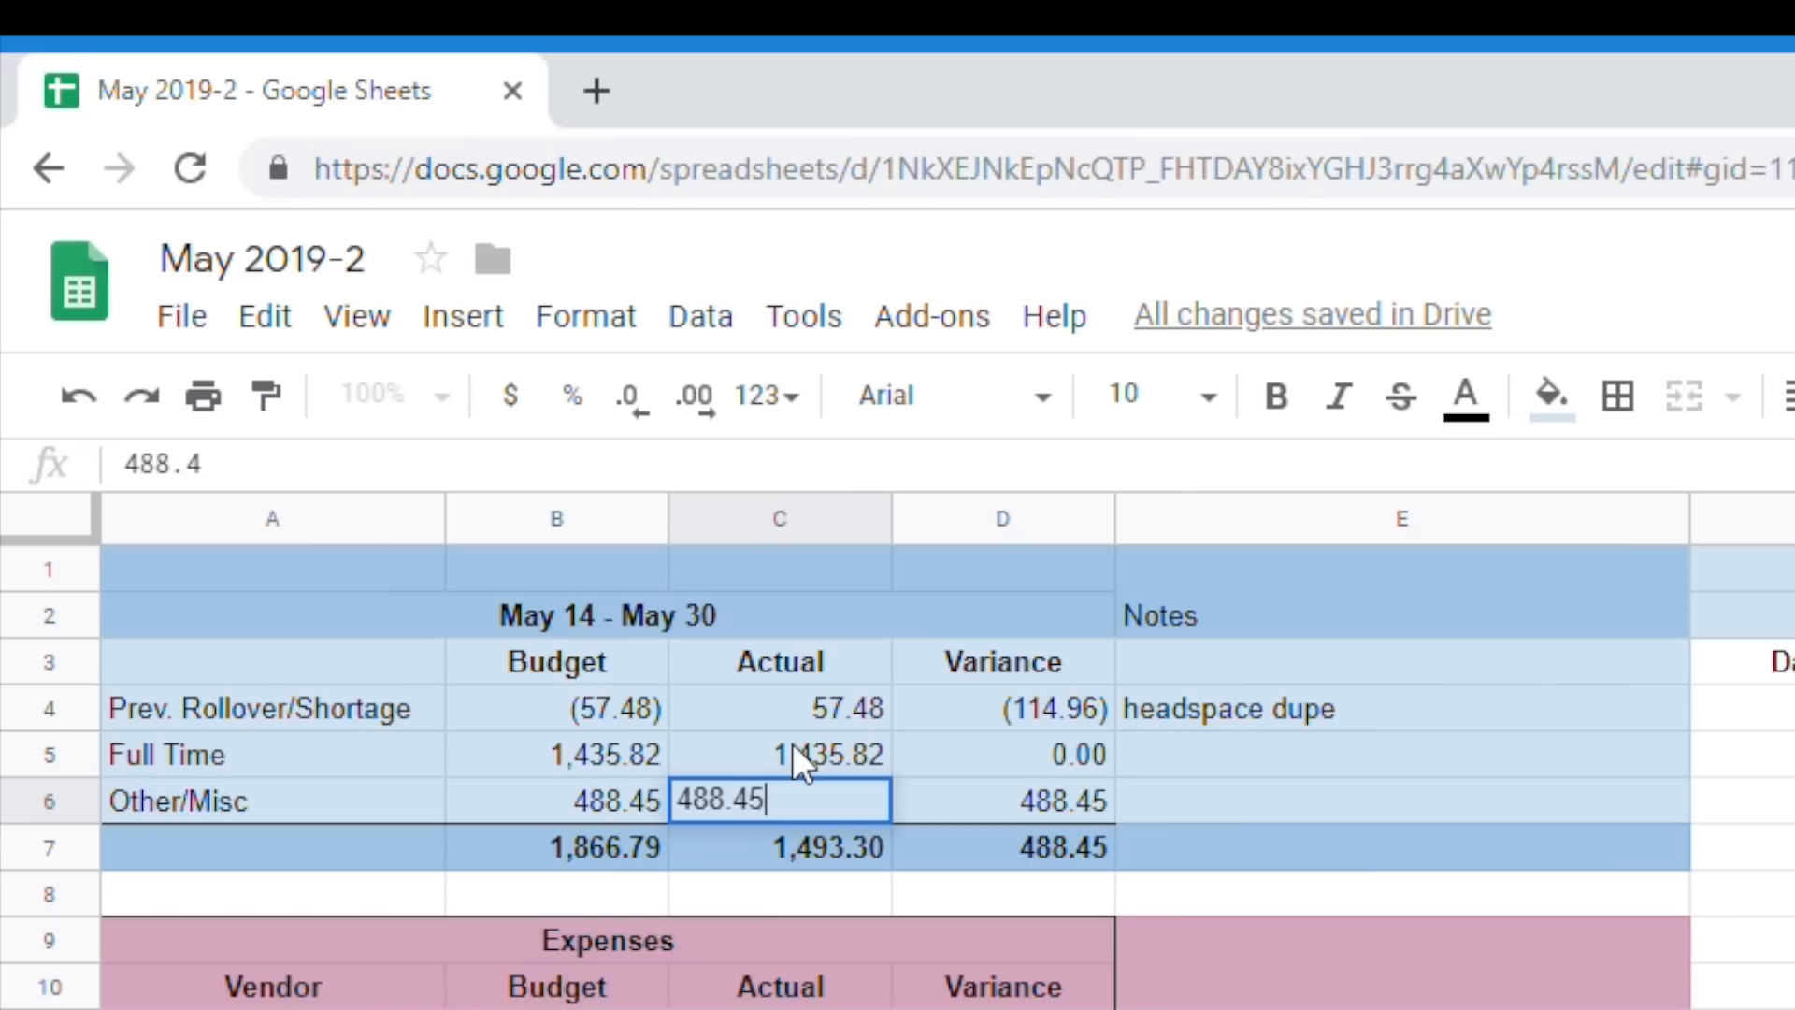
{"action": "key", "text": "Return"}
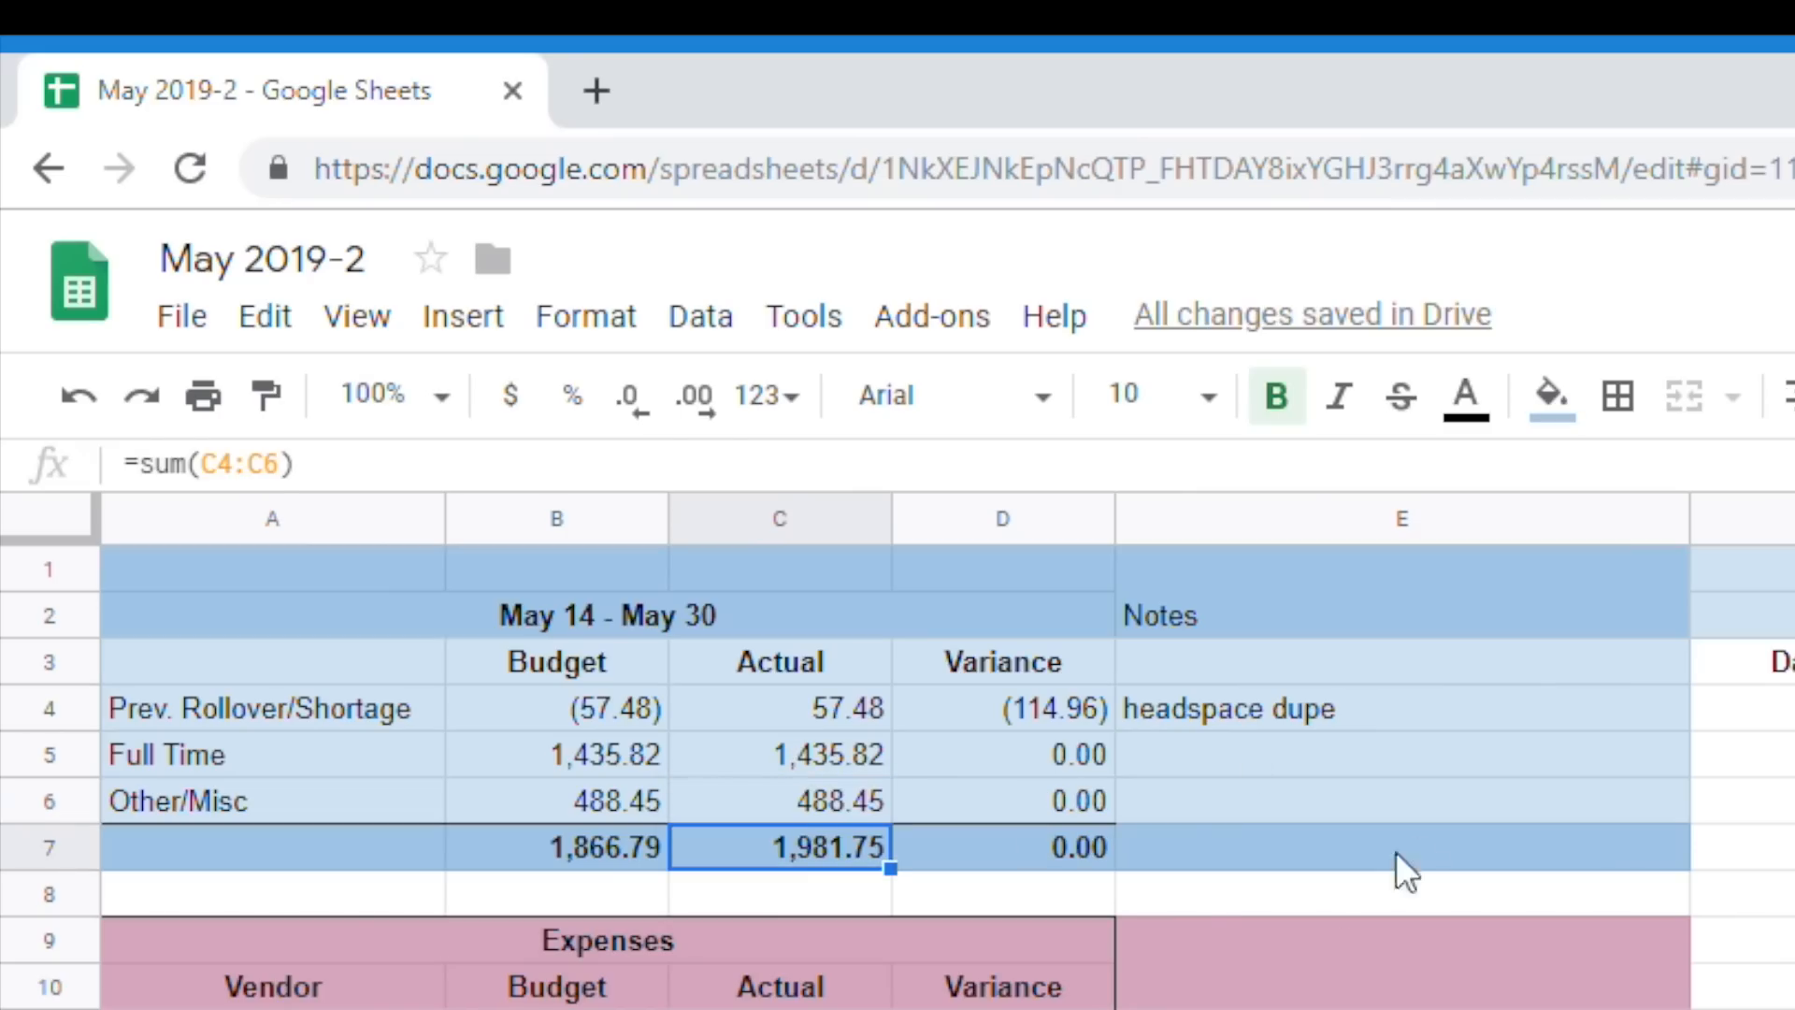
Change the Prev. Rollover/Shortage actual to -57.48.
{"action": "left_click", "coordinate": [836, 714]}
{"action": "left_click", "coordinate": [110, 473]}
{"action": "type", "text": "-"}
{"action": "key", "text": "Return"}
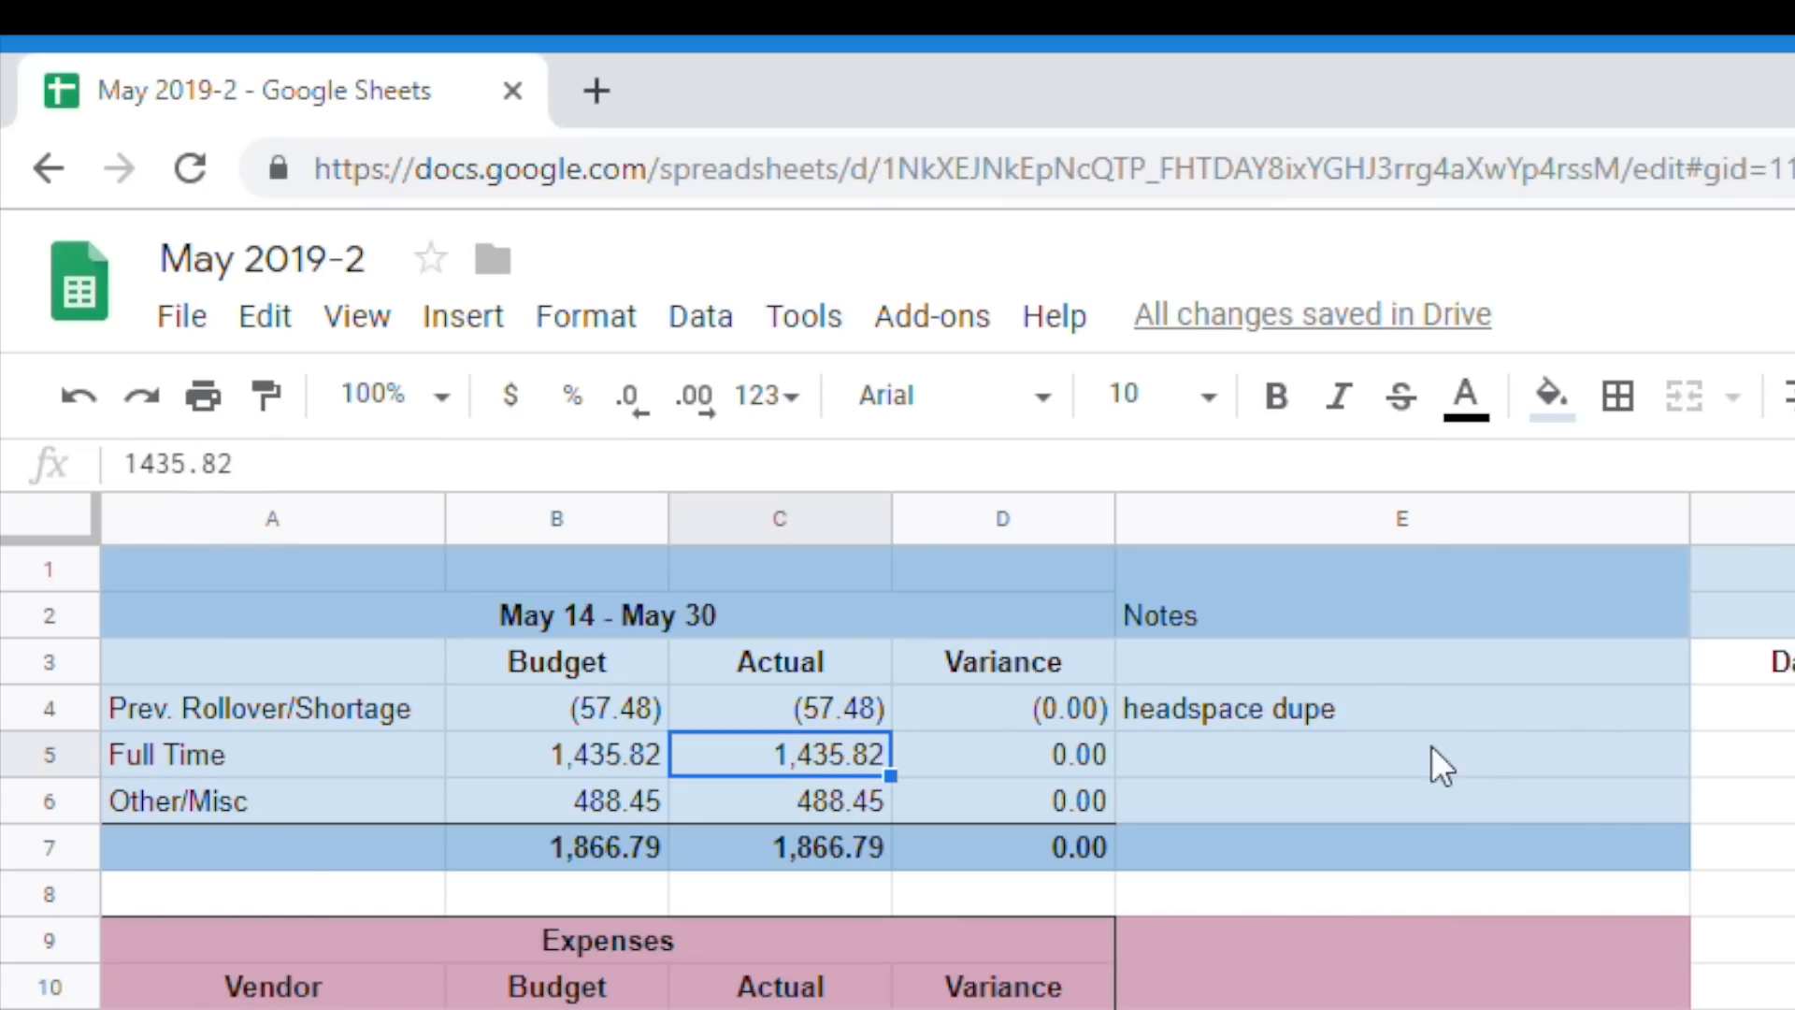
Extend the Prev. Rollover/Shortage note to read "headspace + April dupe".
{"action": "left_click", "coordinate": [1395, 708]}
{"action": "double_click", "coordinate": [1270, 717]}
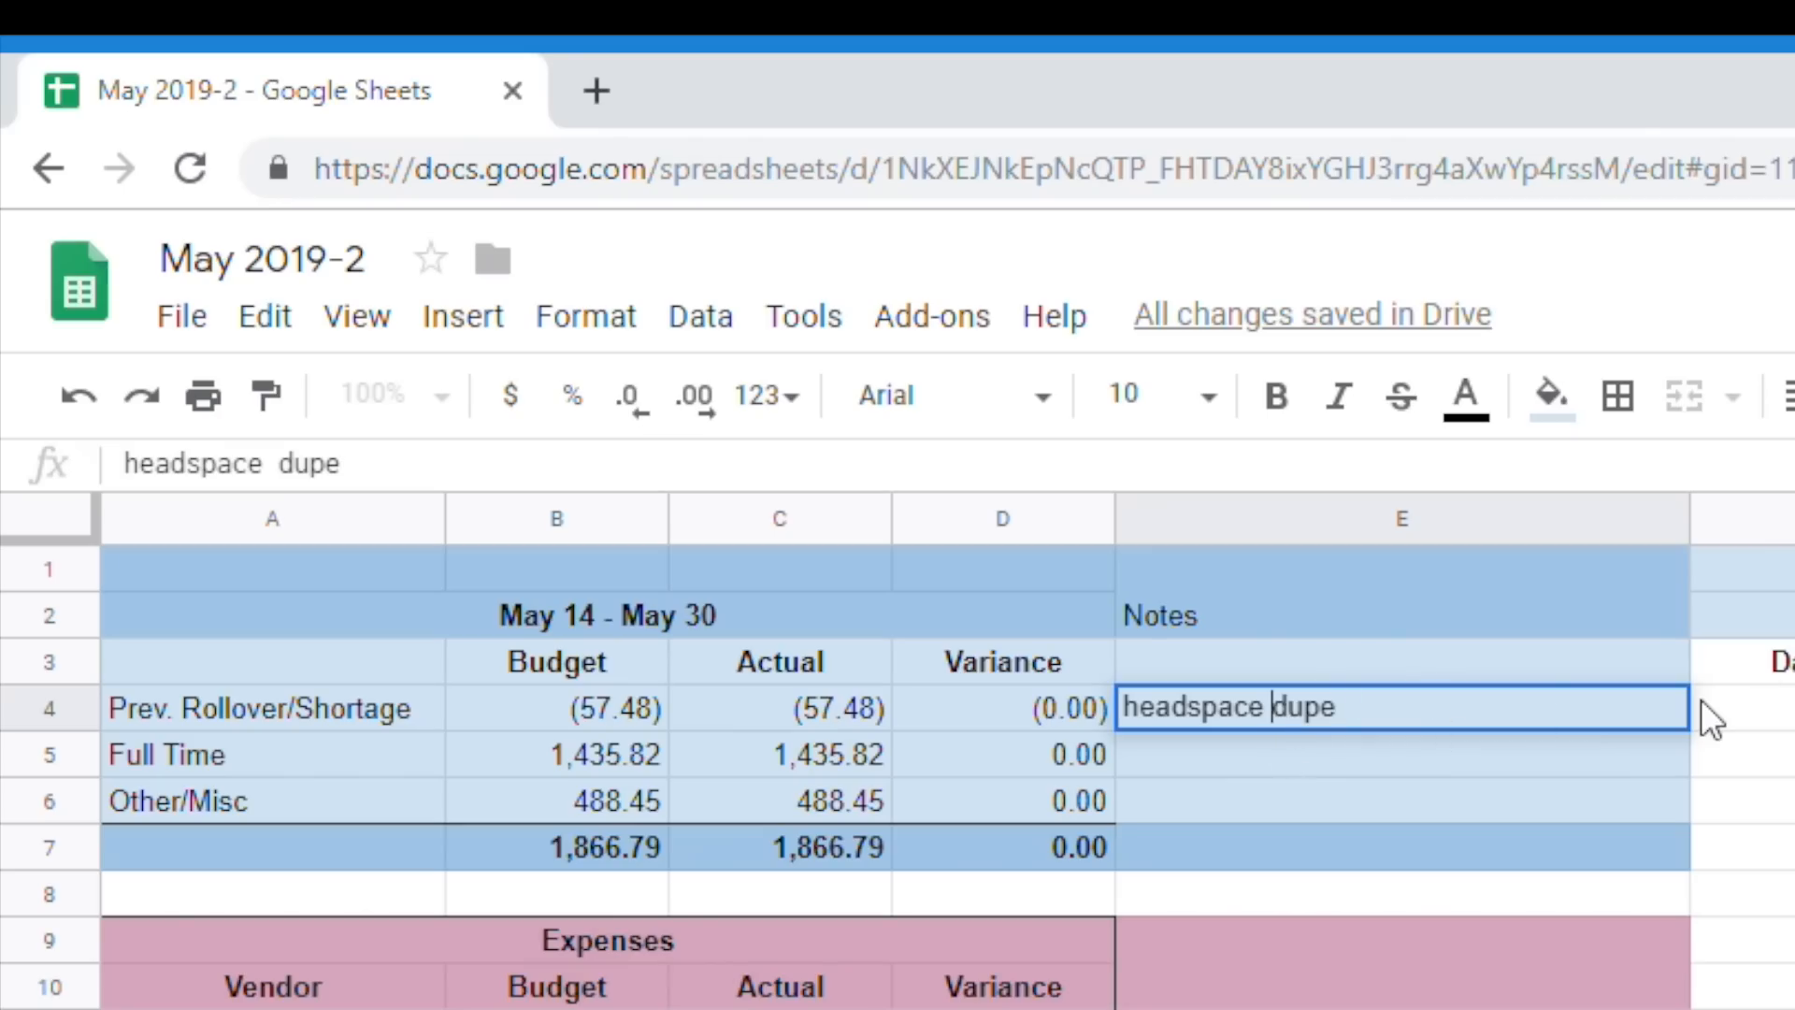
{"action": "type", "text": "+  April"}
{"action": "key", "text": "Return"}
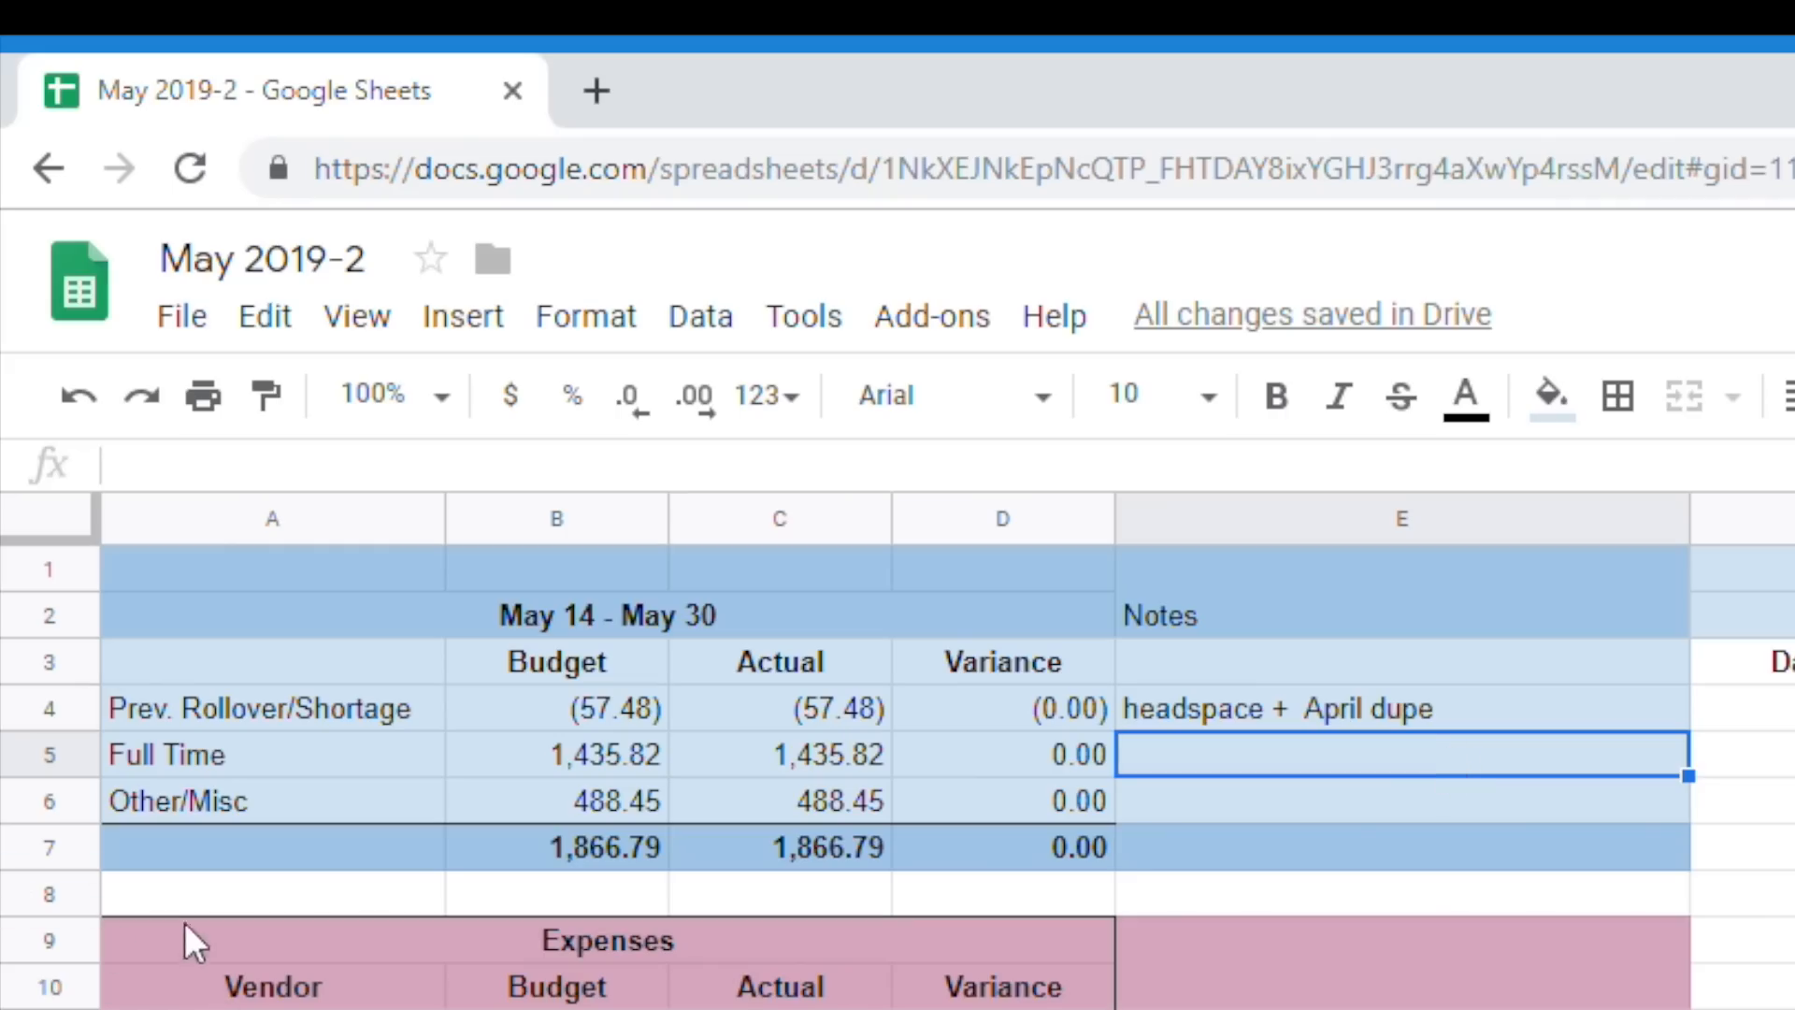
Compare the Budget and Actual income totals in row 7 with Total Income in both summaries below the sinking funds.
{"action": "left_click_drag", "start_coordinate": [570, 850], "coordinate": [805, 851]}
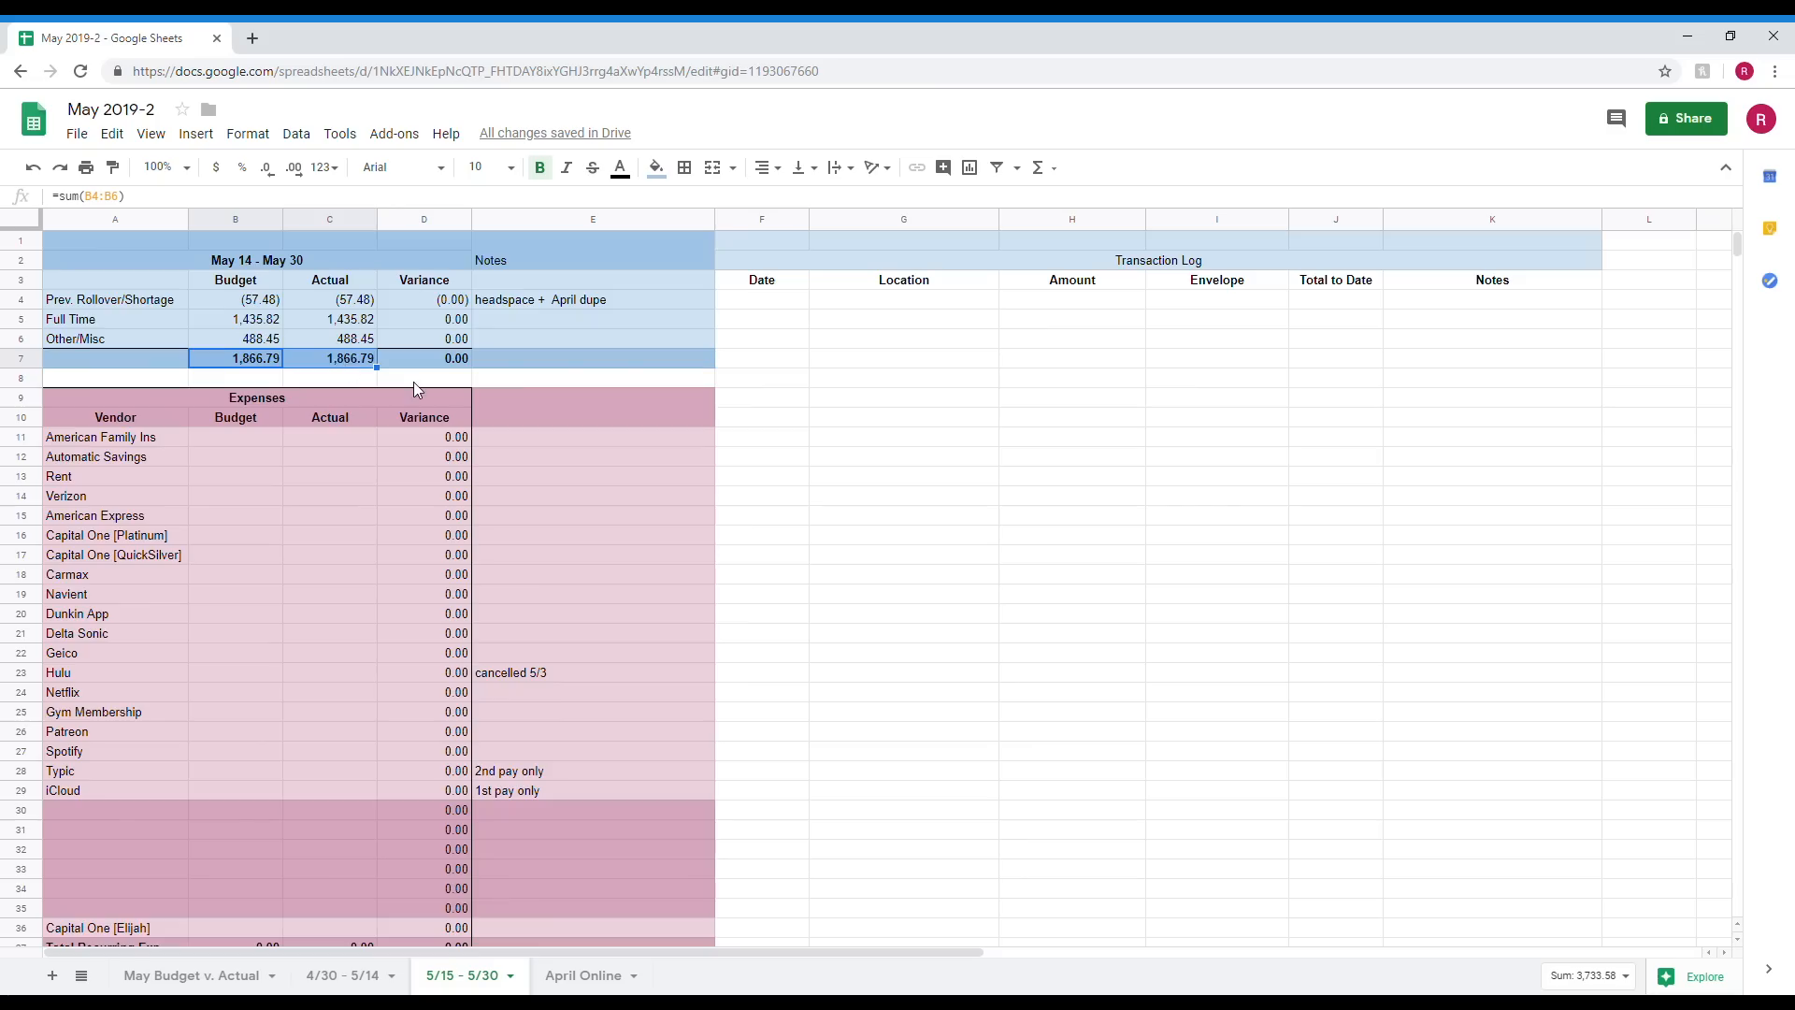
{"action": "scroll", "coordinate": [989, 950], "scroll_direction": "down", "scroll_amount": 20}
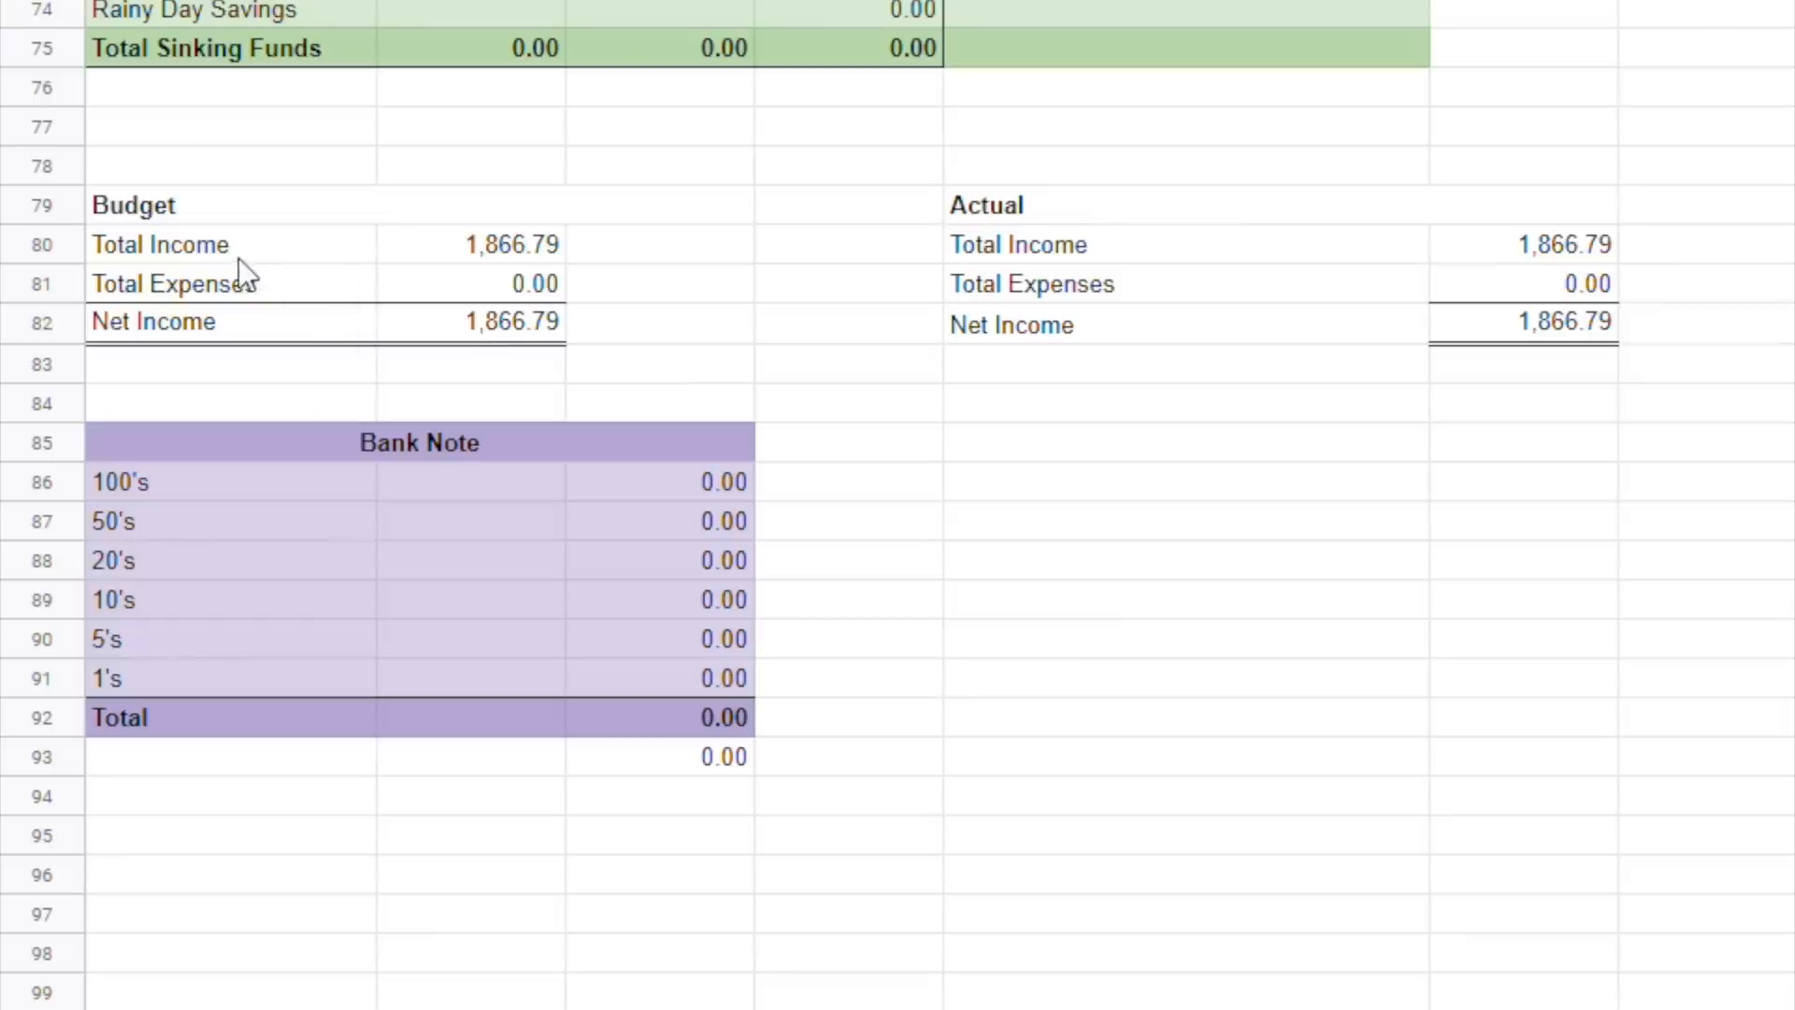
{"action": "left_click", "coordinate": [120, 423]}
{"action": "left_click", "coordinate": [441, 249]}
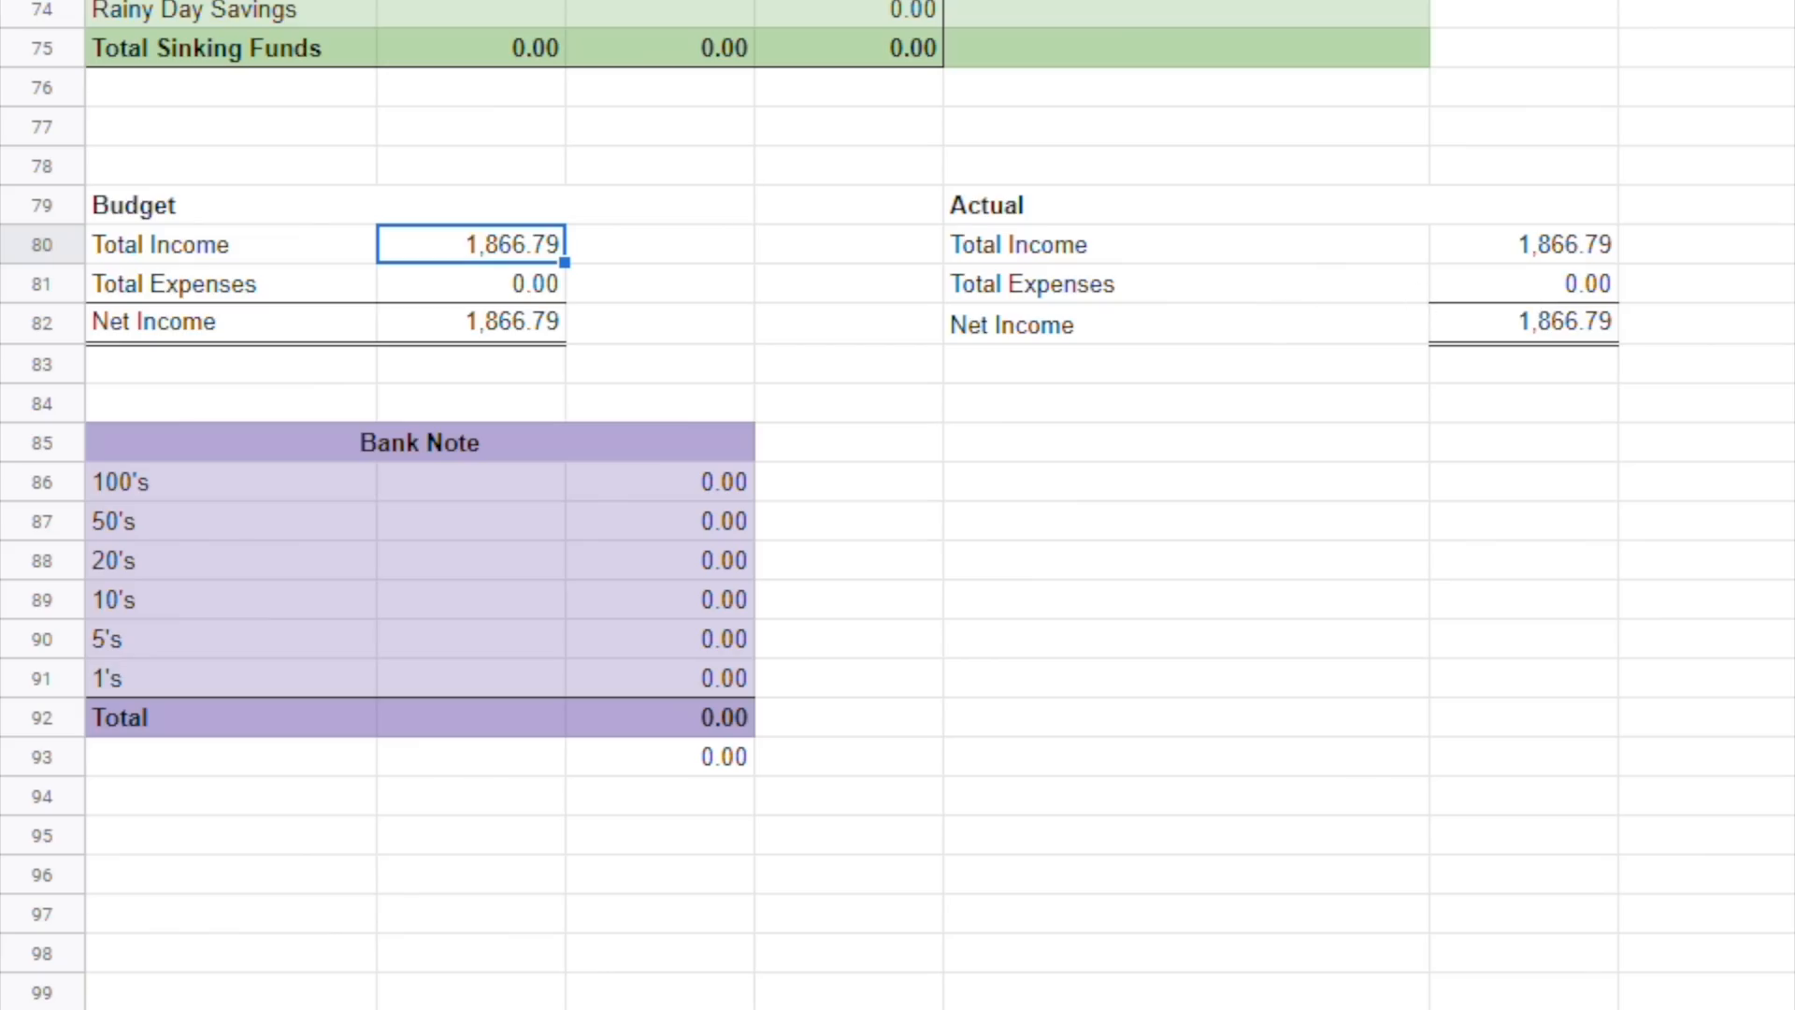
{"action": "left_click", "coordinate": [752, 2]}
{"action": "left_click", "coordinate": [1608, 254]}
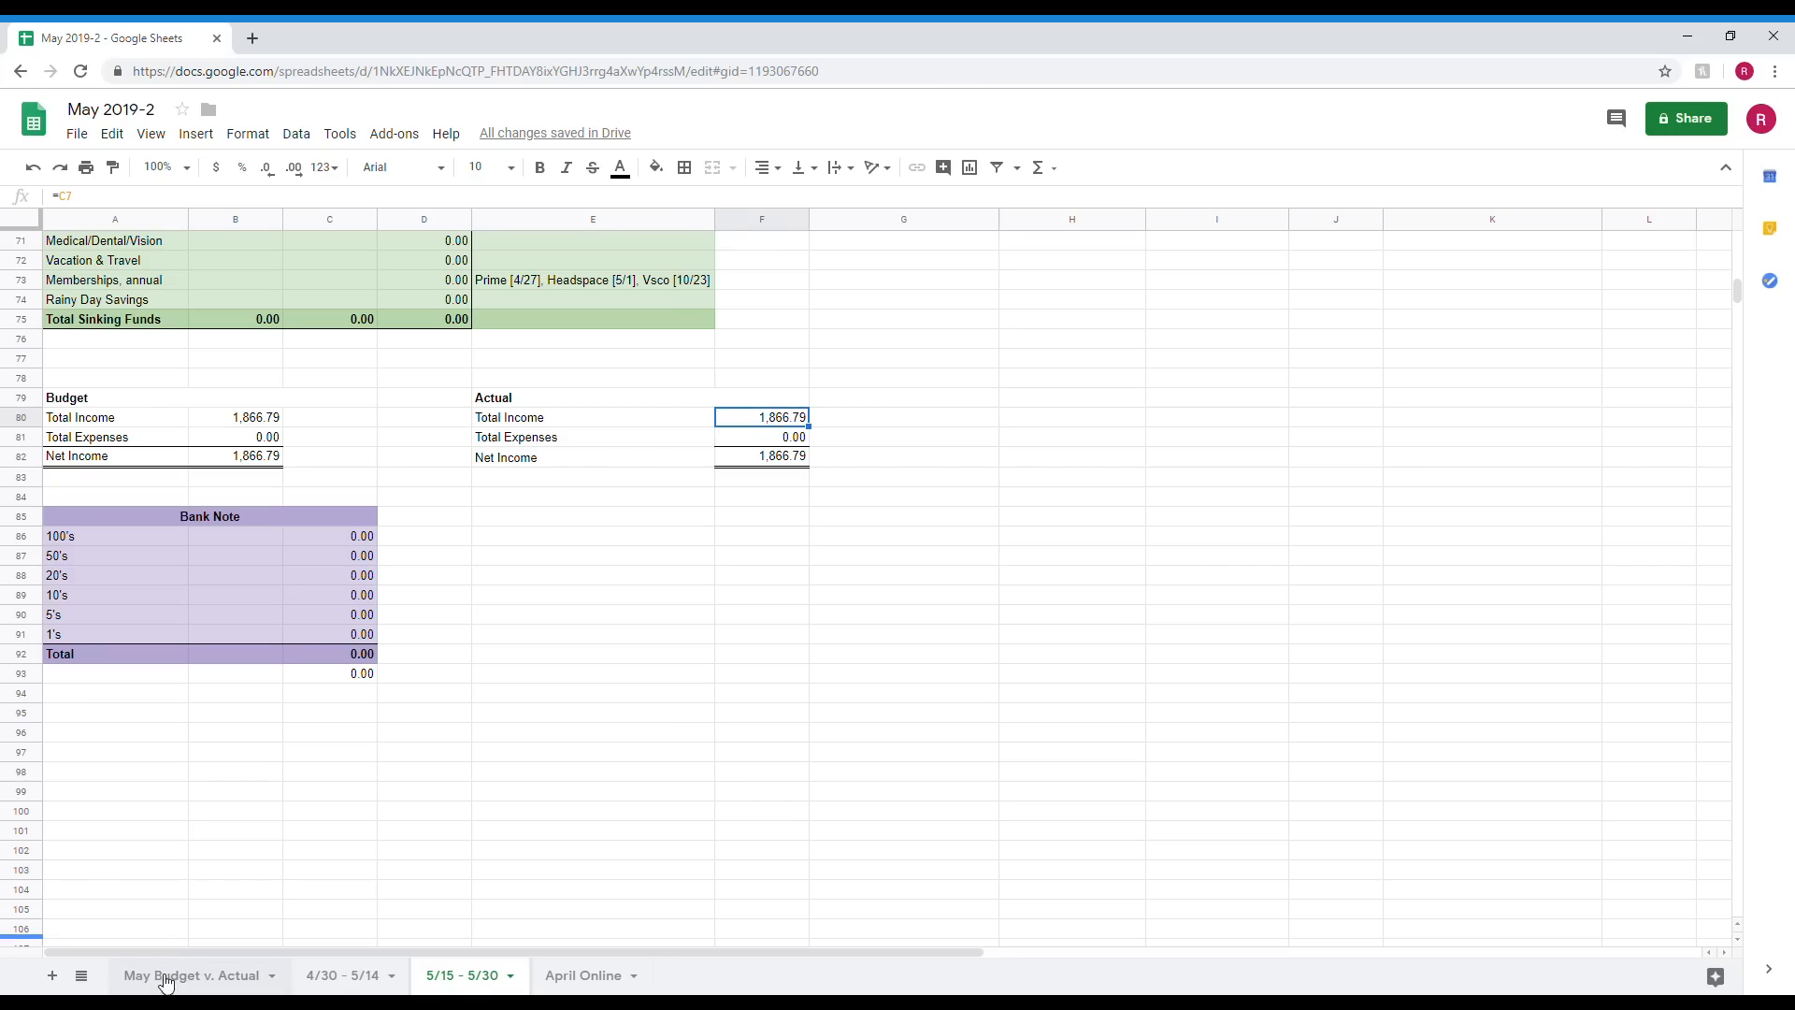
Check the Paycheck #2 Total Income on the May Budget v. Actual sheet, and return to the income section of 5/15 - 5/30.
{"action": "left_click", "coordinate": [166, 975]}
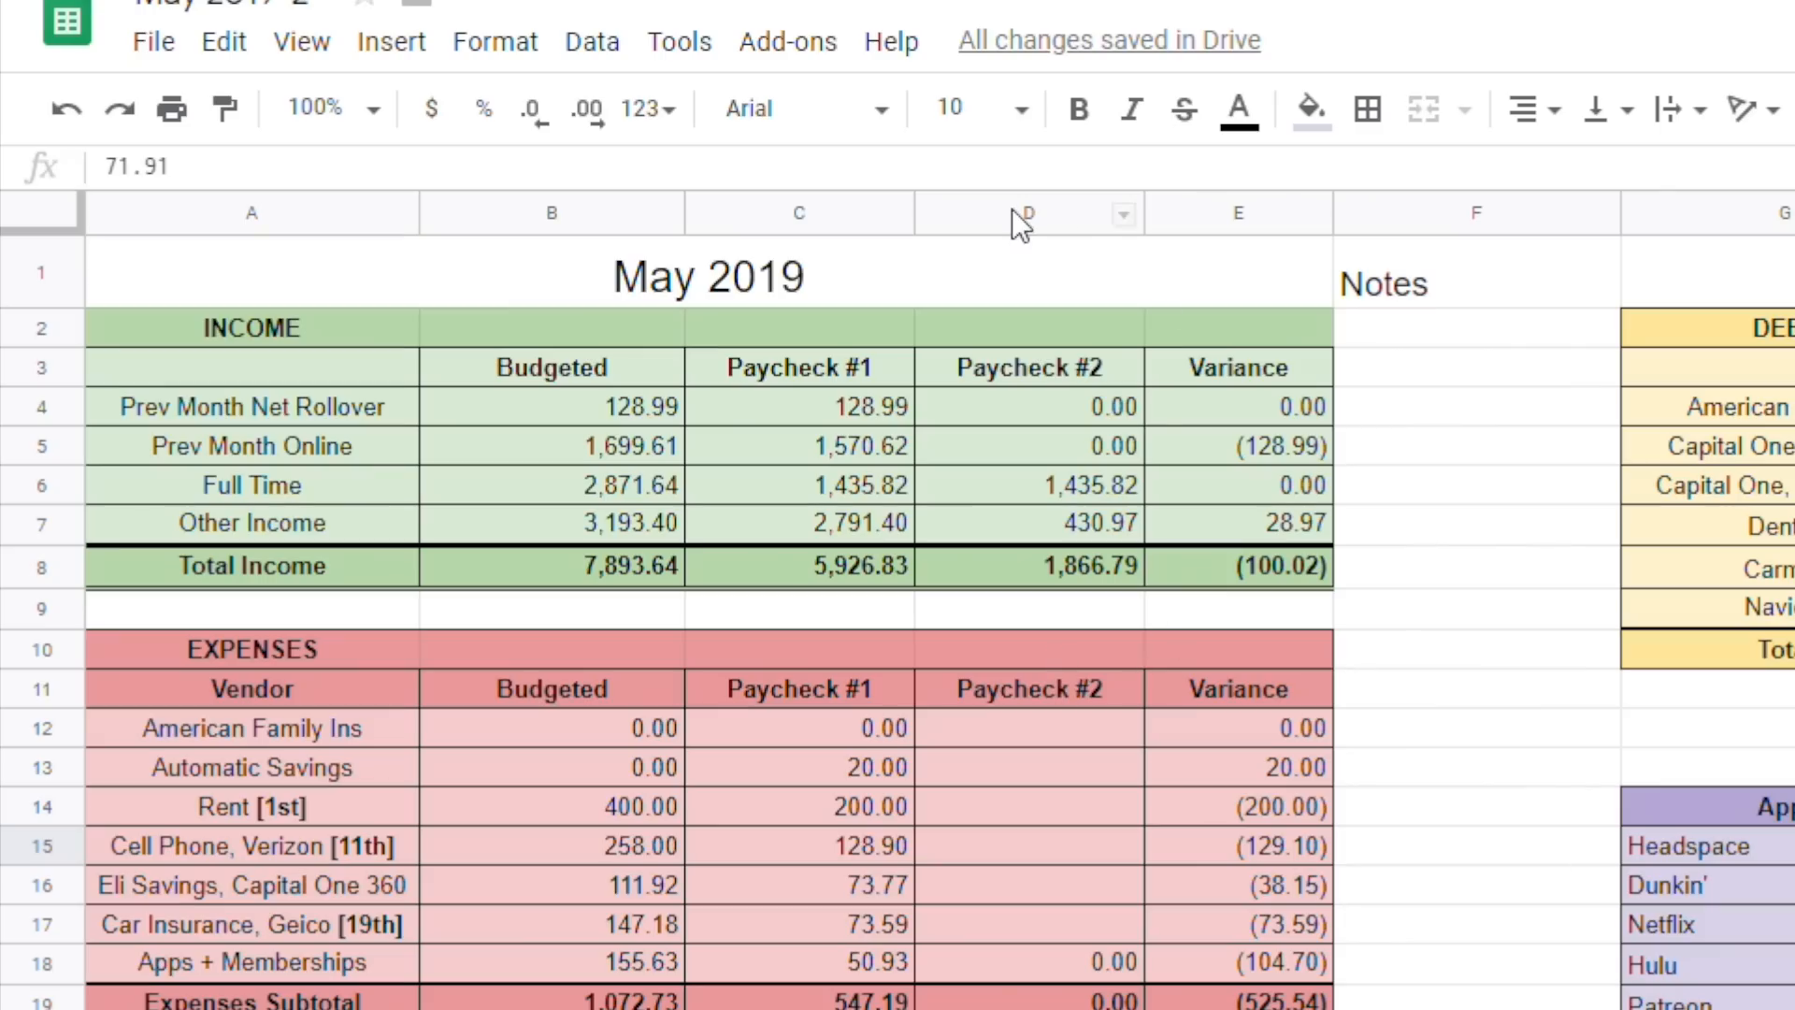
{"action": "left_click", "coordinate": [509, 221]}
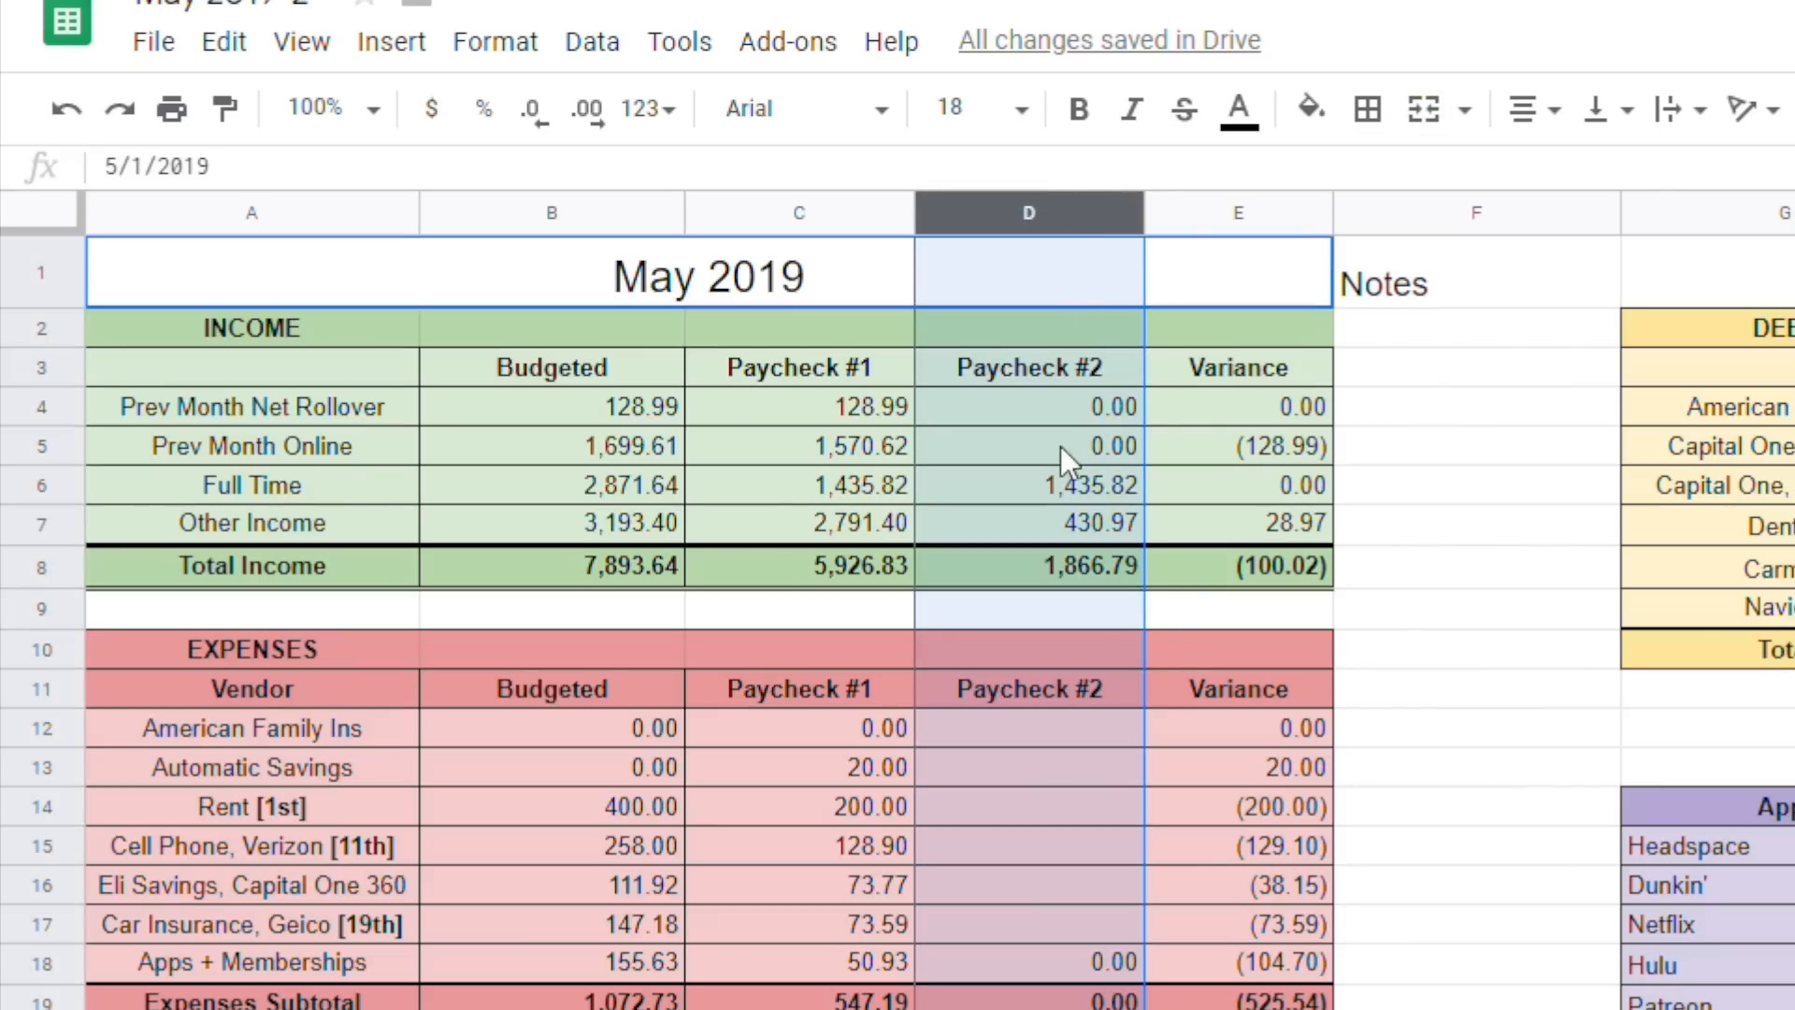
{"action": "left_click", "coordinate": [1096, 582]}
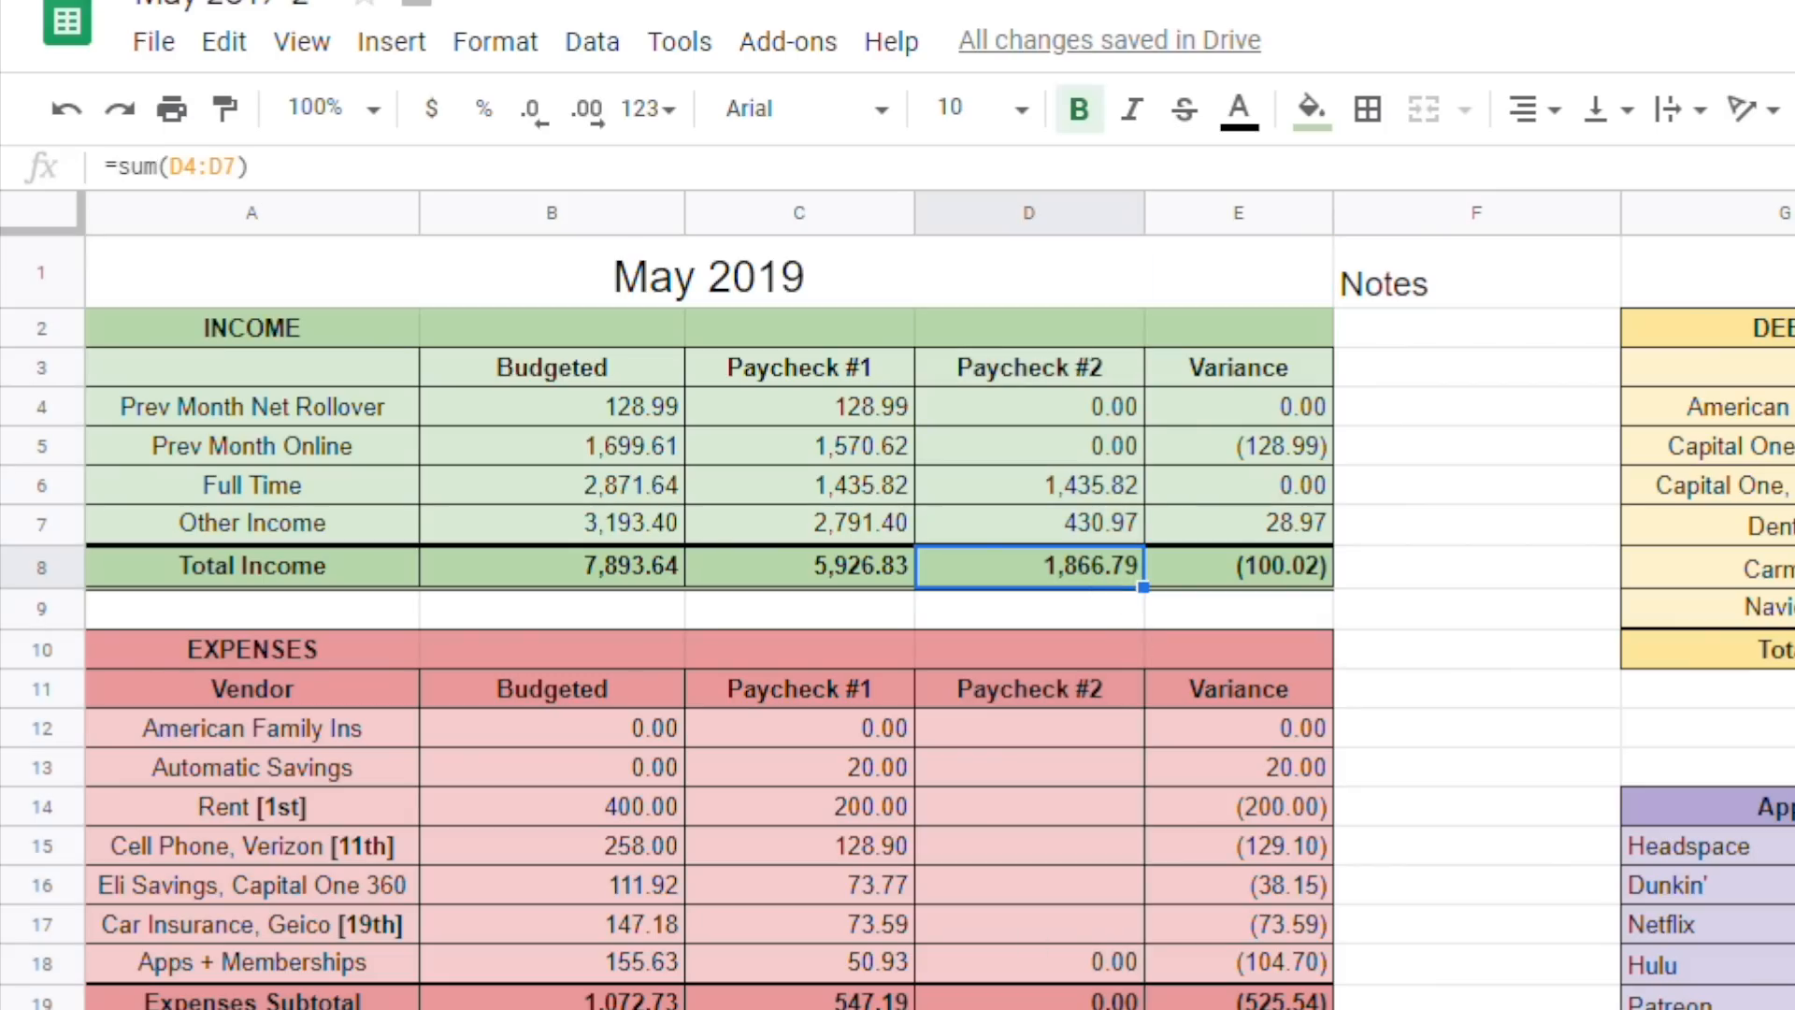
{"action": "left_click", "coordinate": [442, 978]}
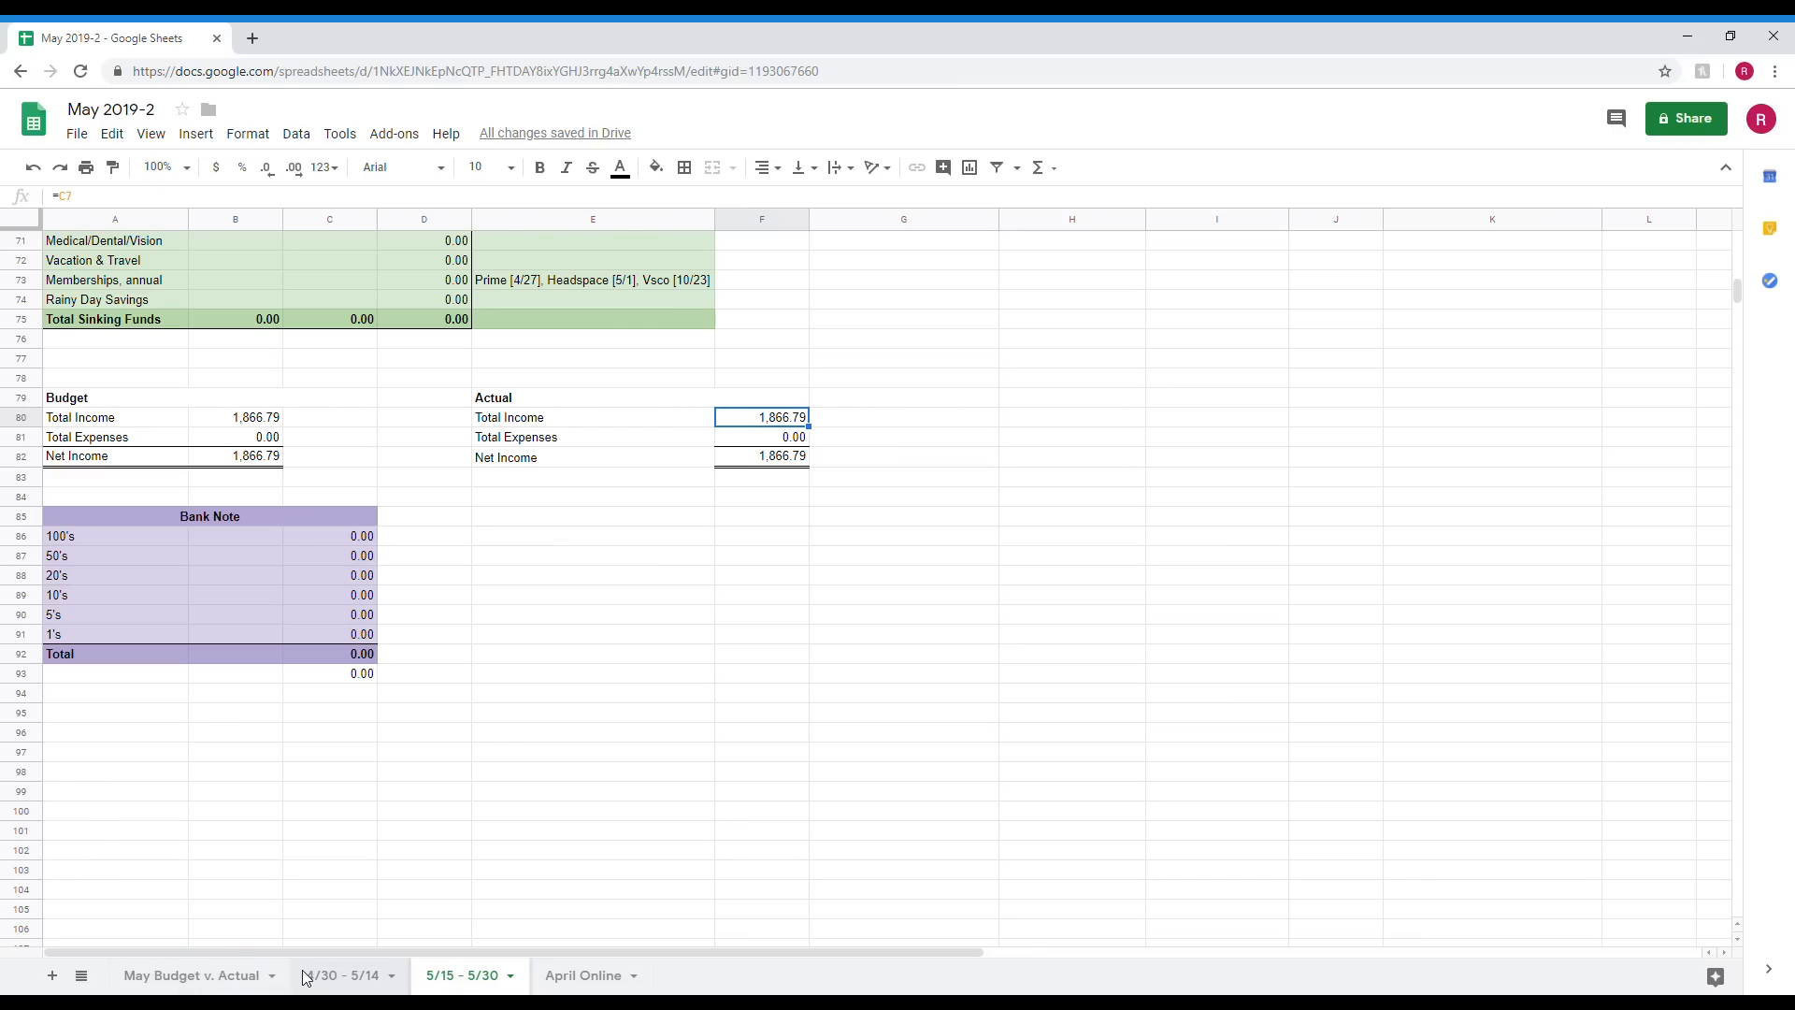
{"action": "left_click", "coordinate": [695, 733]}
{"action": "scroll", "coordinate": [693, 731], "scroll_direction": "up", "scroll_amount": 7}
{"action": "scroll", "coordinate": [693, 731], "scroll_direction": "up", "scroll_amount": 7}
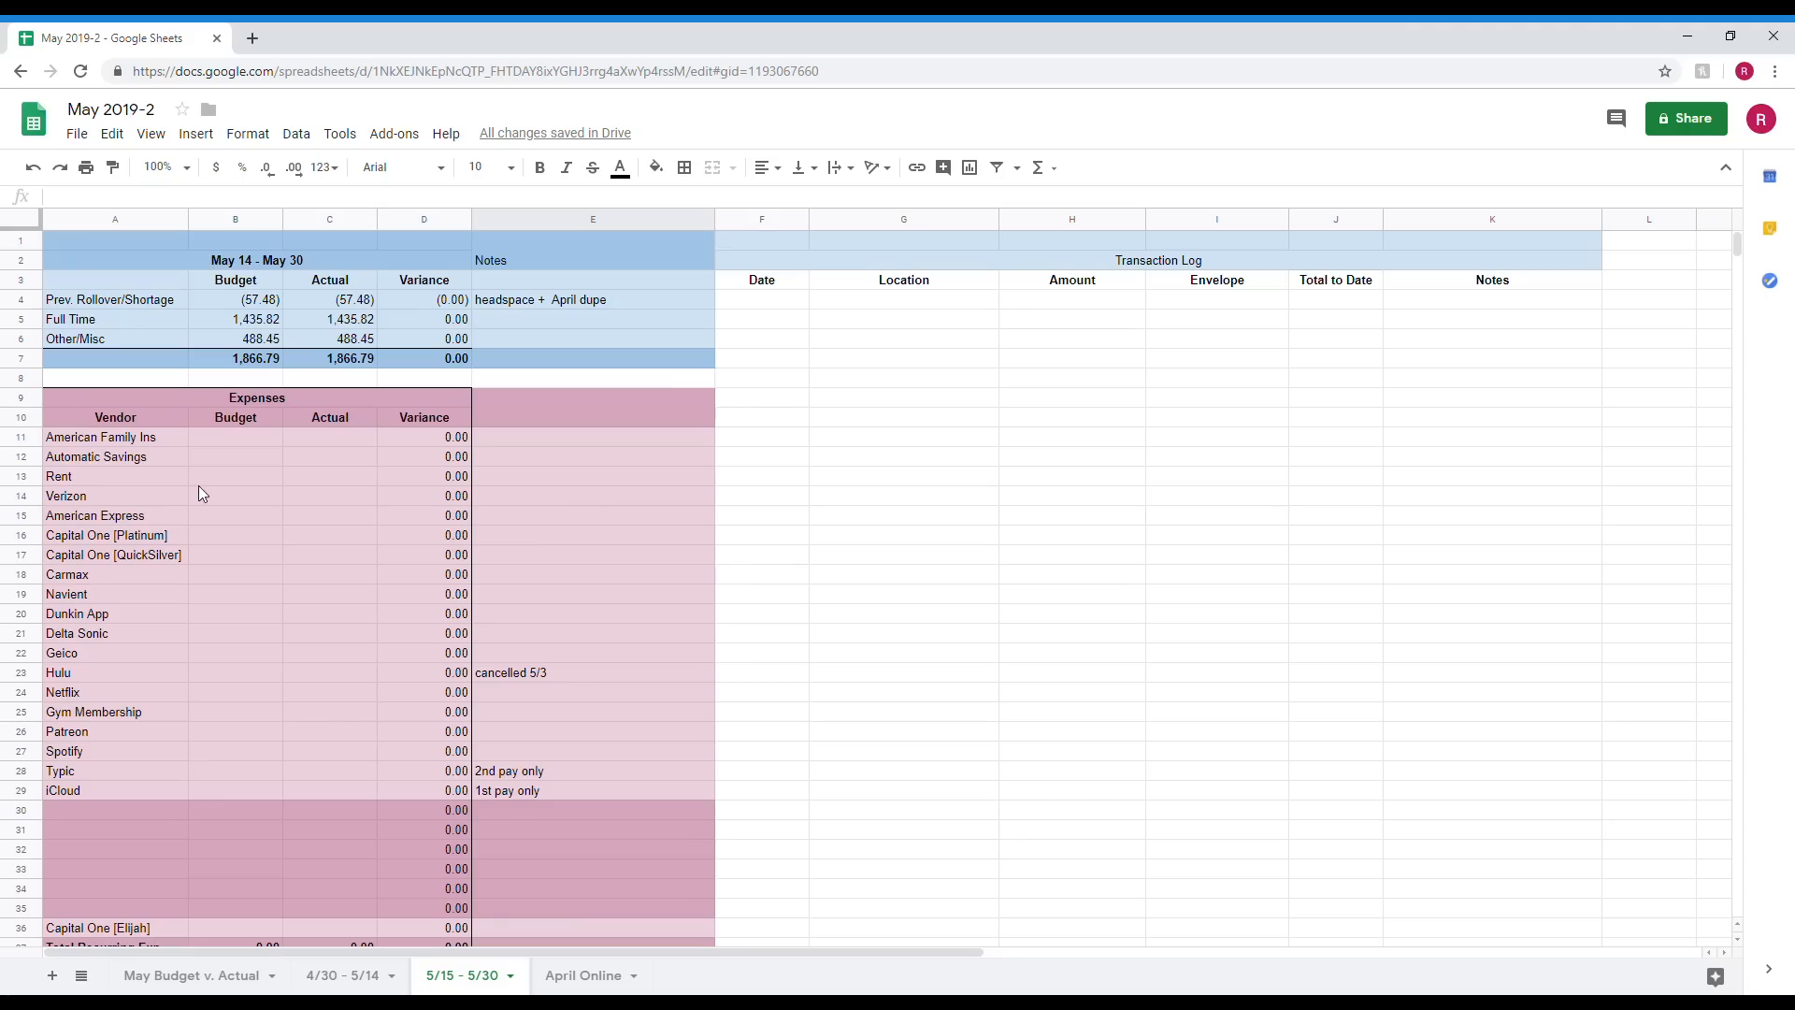
Try 57.48 as a positive Prev. Rollover/Shortage actual and examine the Actual income total.
{"action": "left_click", "coordinate": [816, 262]}
{"action": "left_click", "coordinate": [355, 301]}
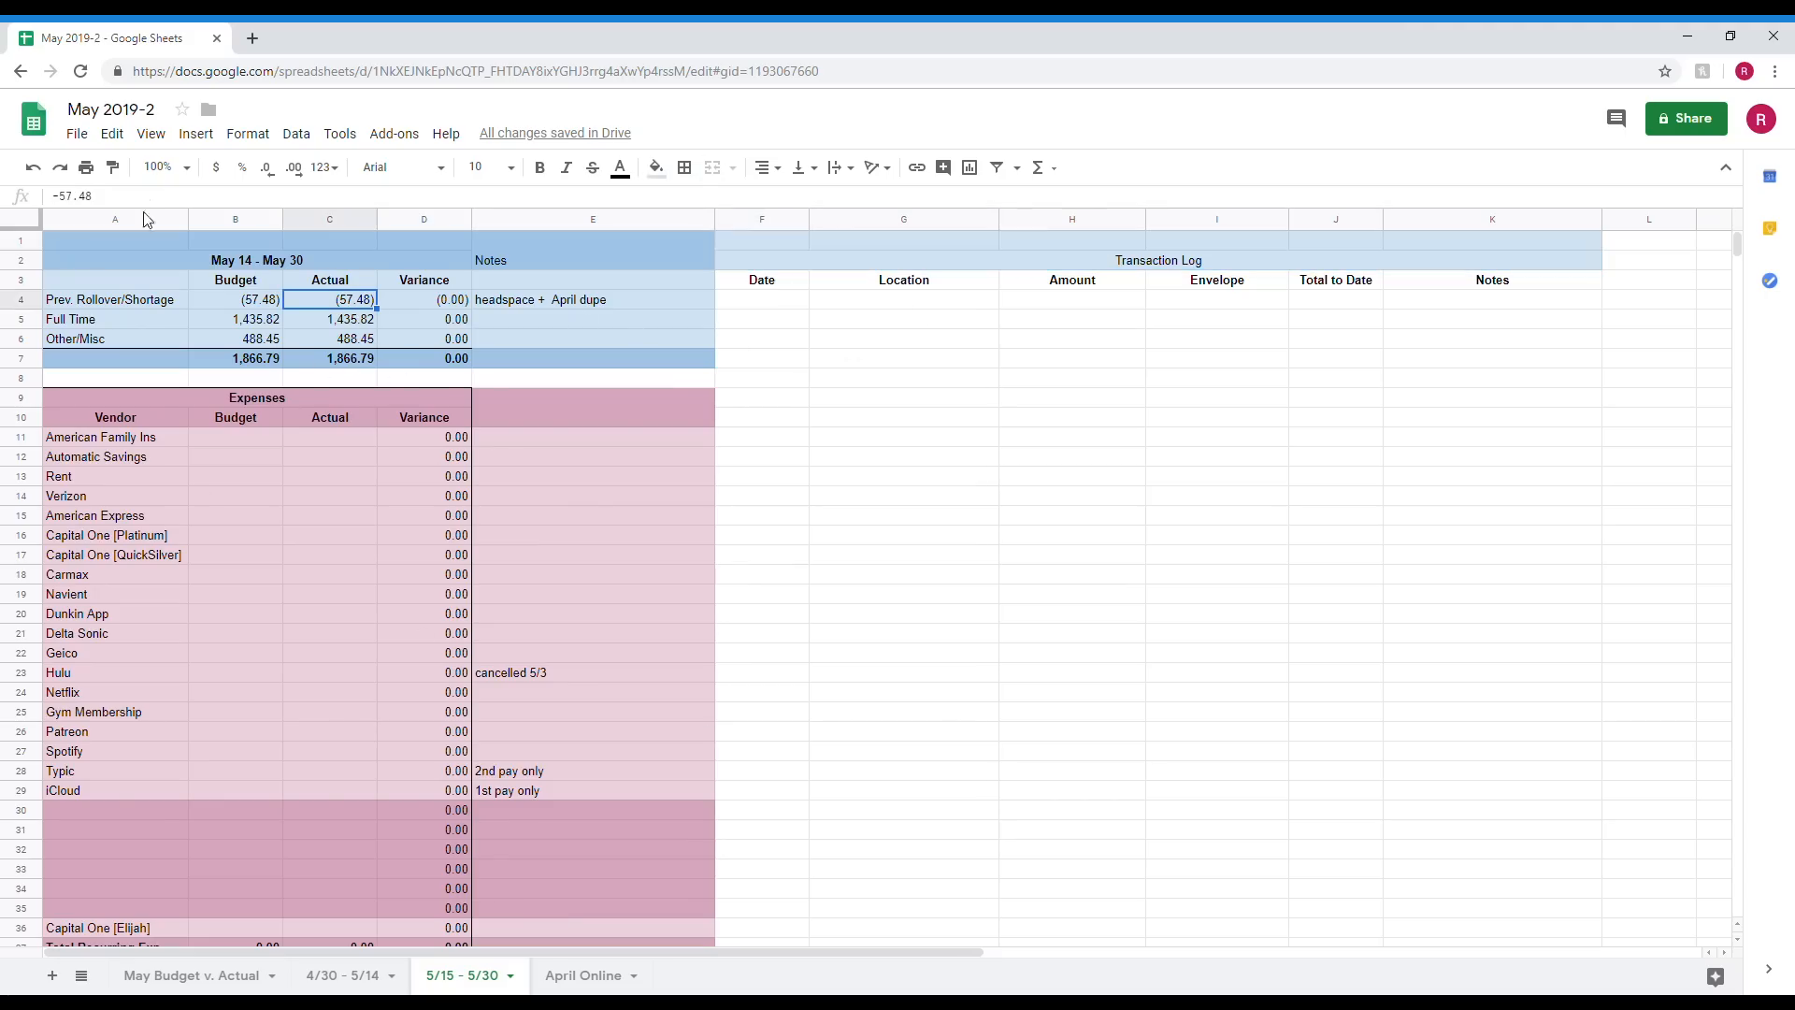
{"action": "left_click", "coordinate": [122, 196]}
{"action": "key", "text": "Home"}
{"action": "key", "text": "Delete"}
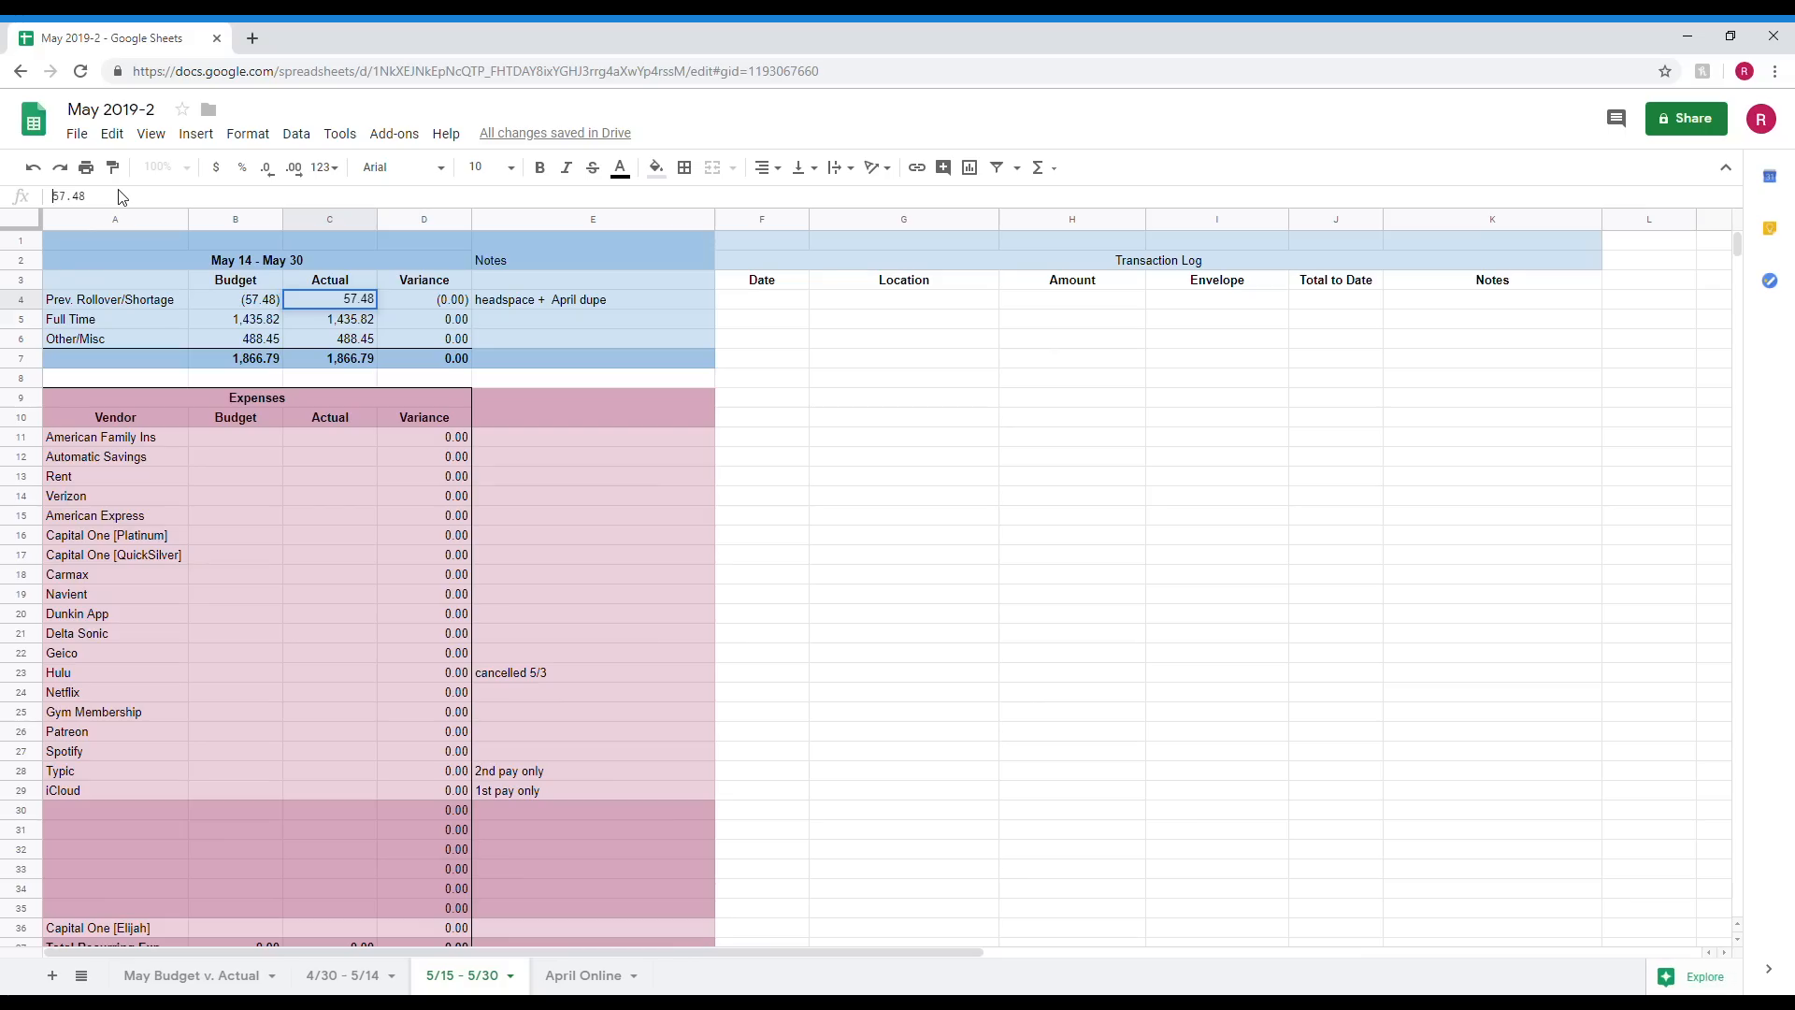
{"action": "key", "text": "Return"}
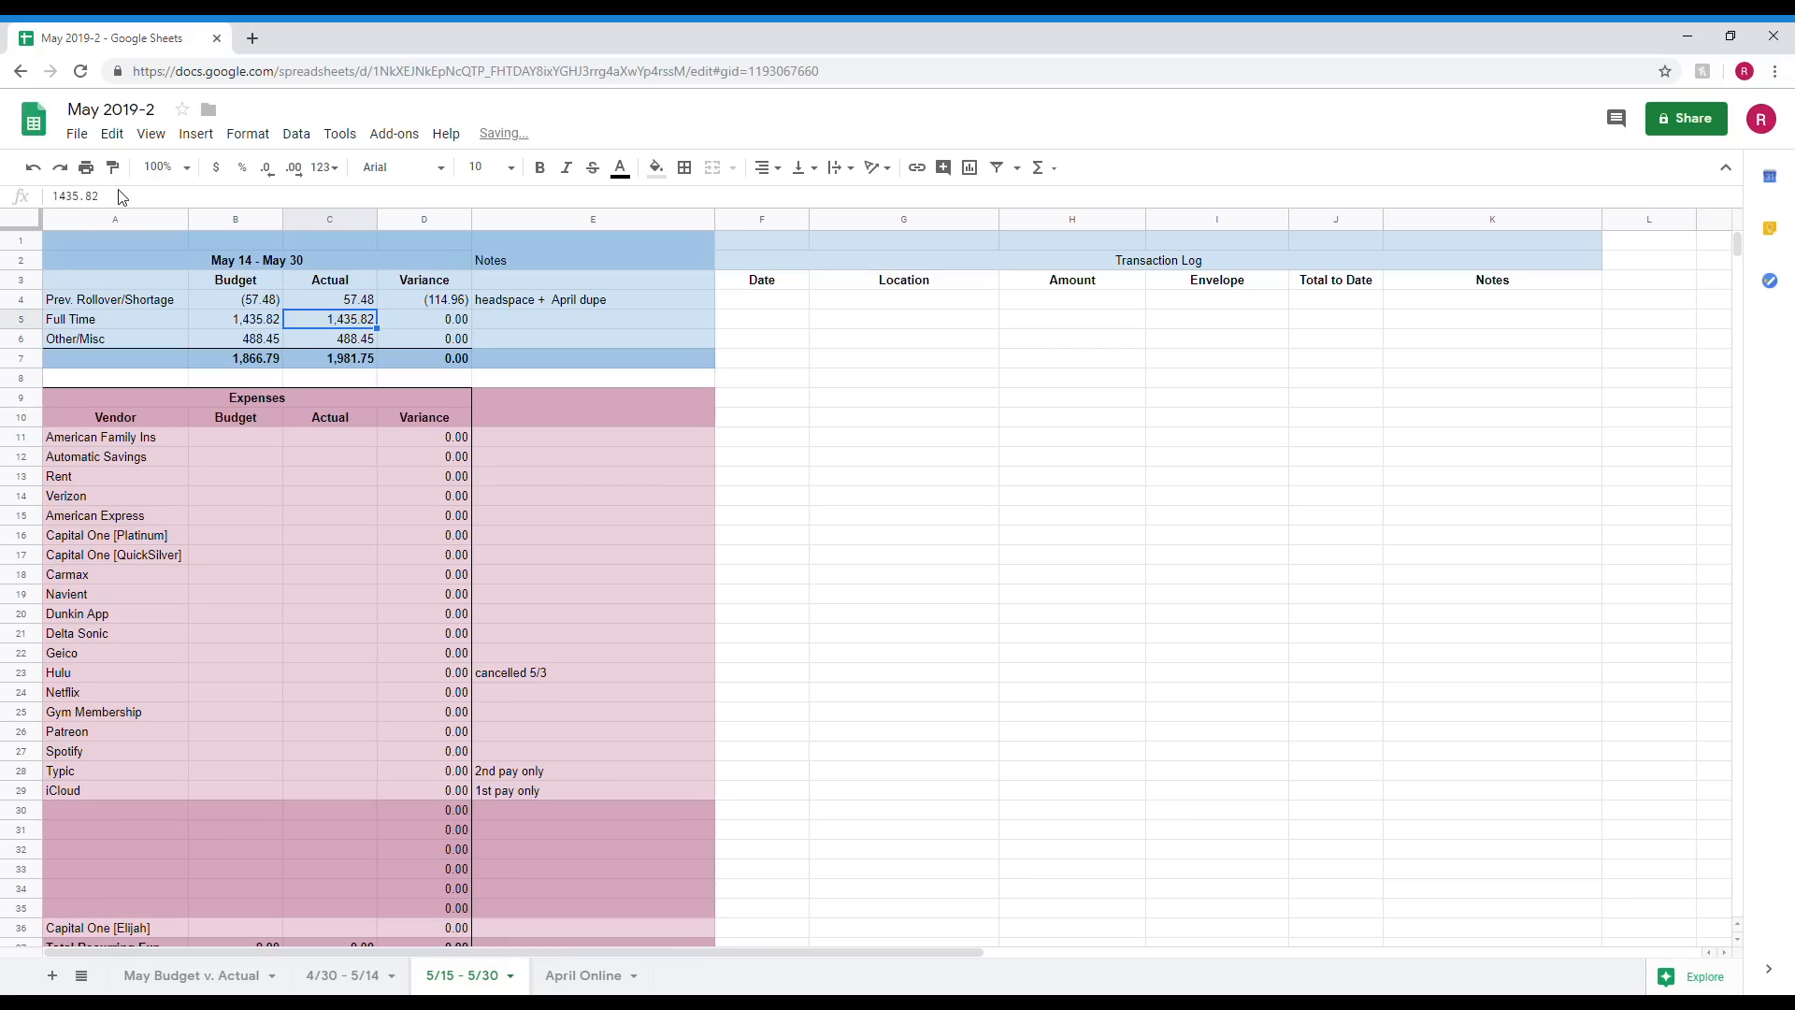
{"action": "left_click", "coordinate": [310, 363]}
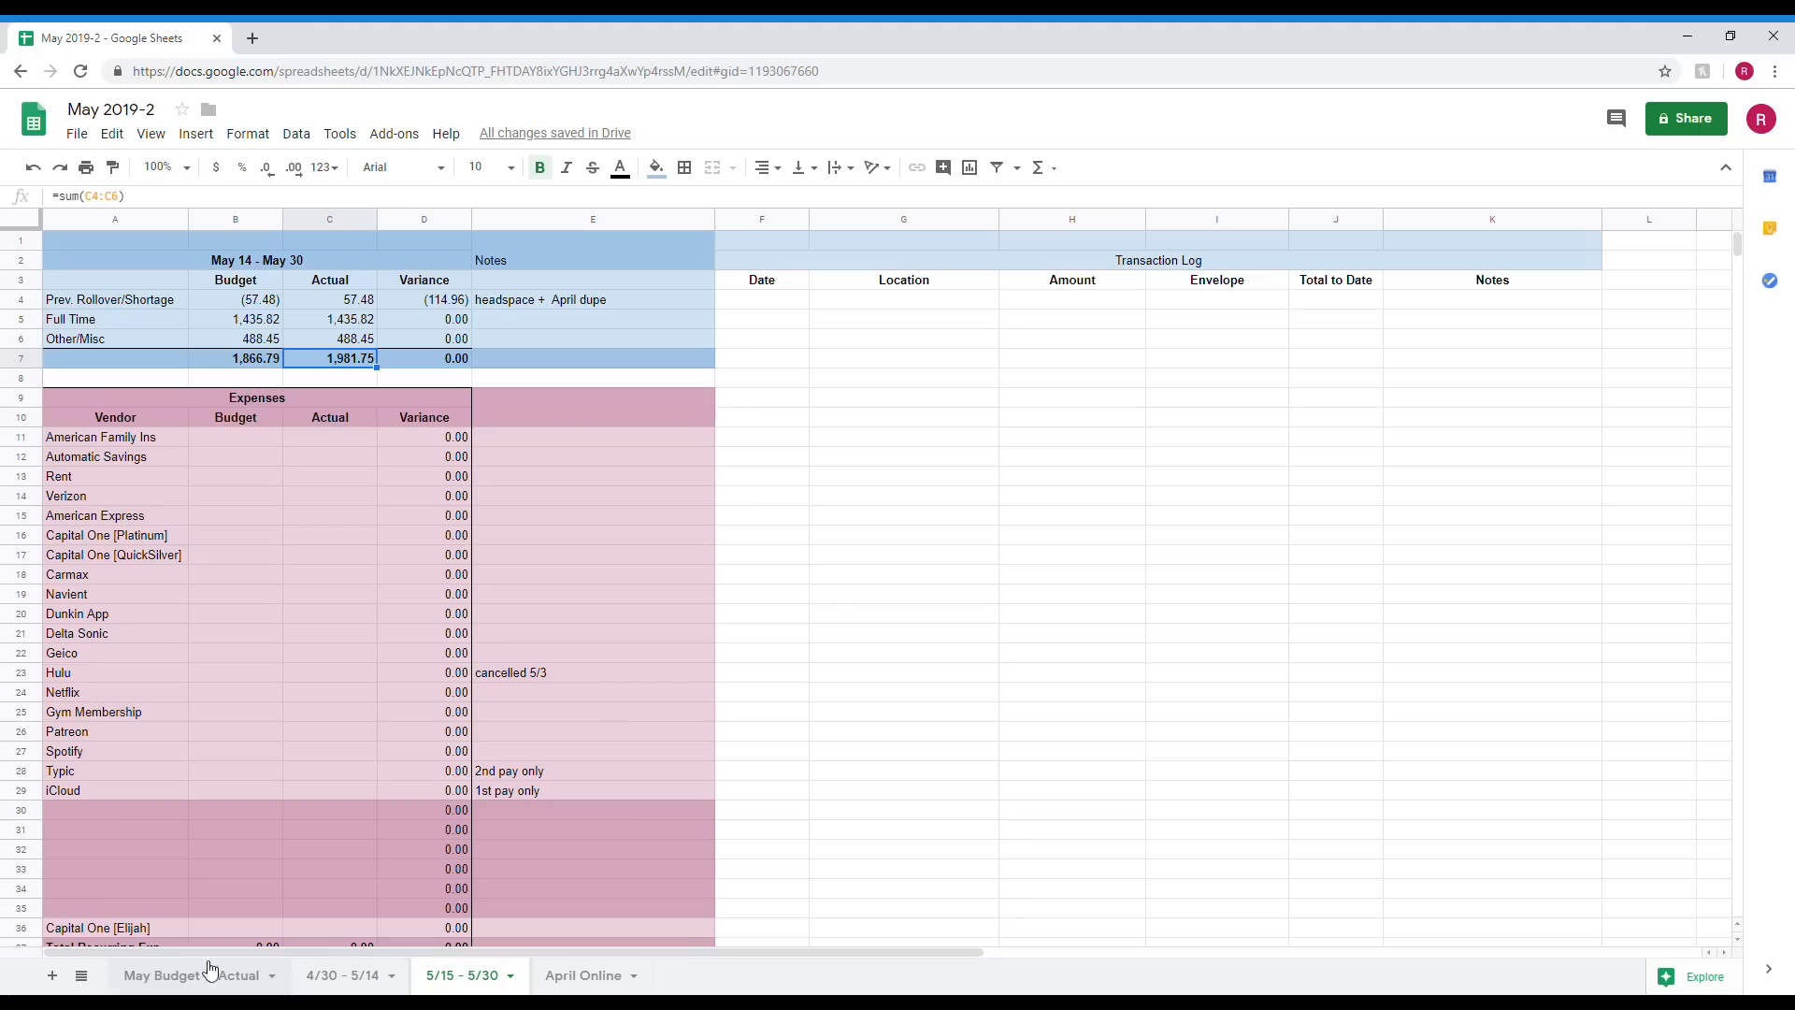
Return the Prev. Rollover/Shortage actual to -57.48.
{"action": "left_click", "coordinate": [354, 305]}
{"action": "left_click", "coordinate": [52, 198]}
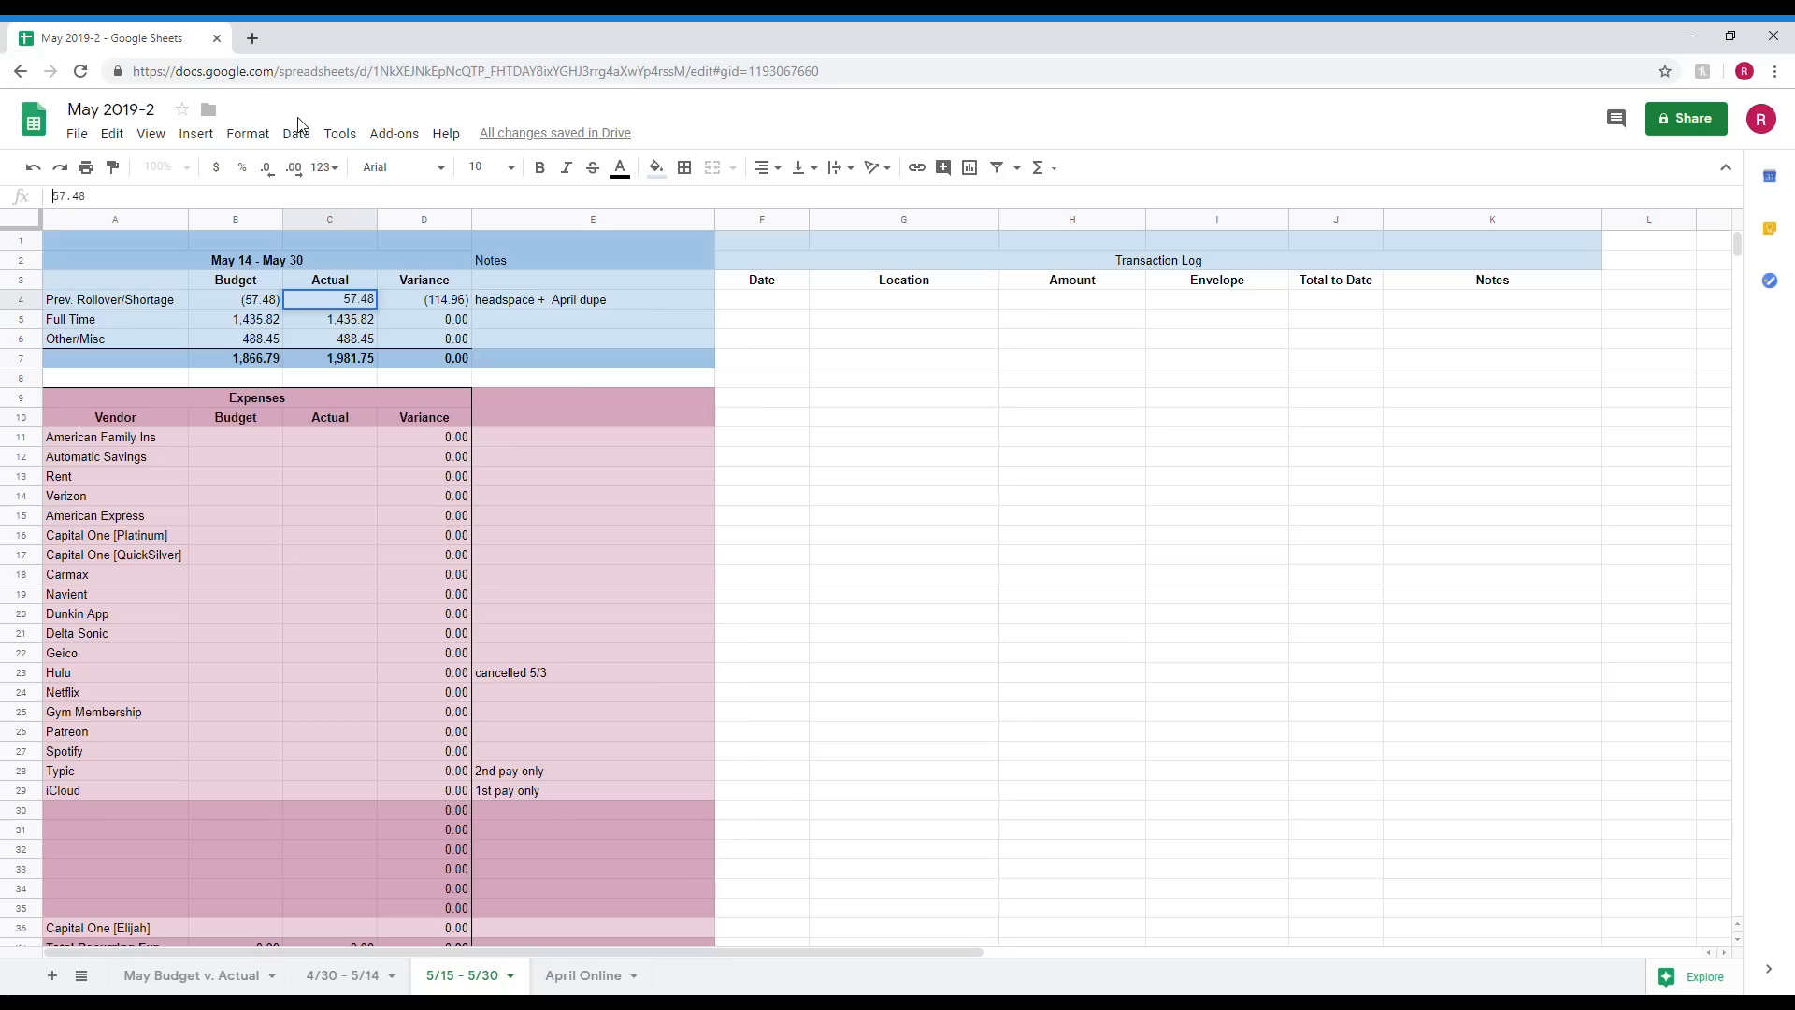
{"action": "type", "text": "-"}
{"action": "key", "text": "Return"}
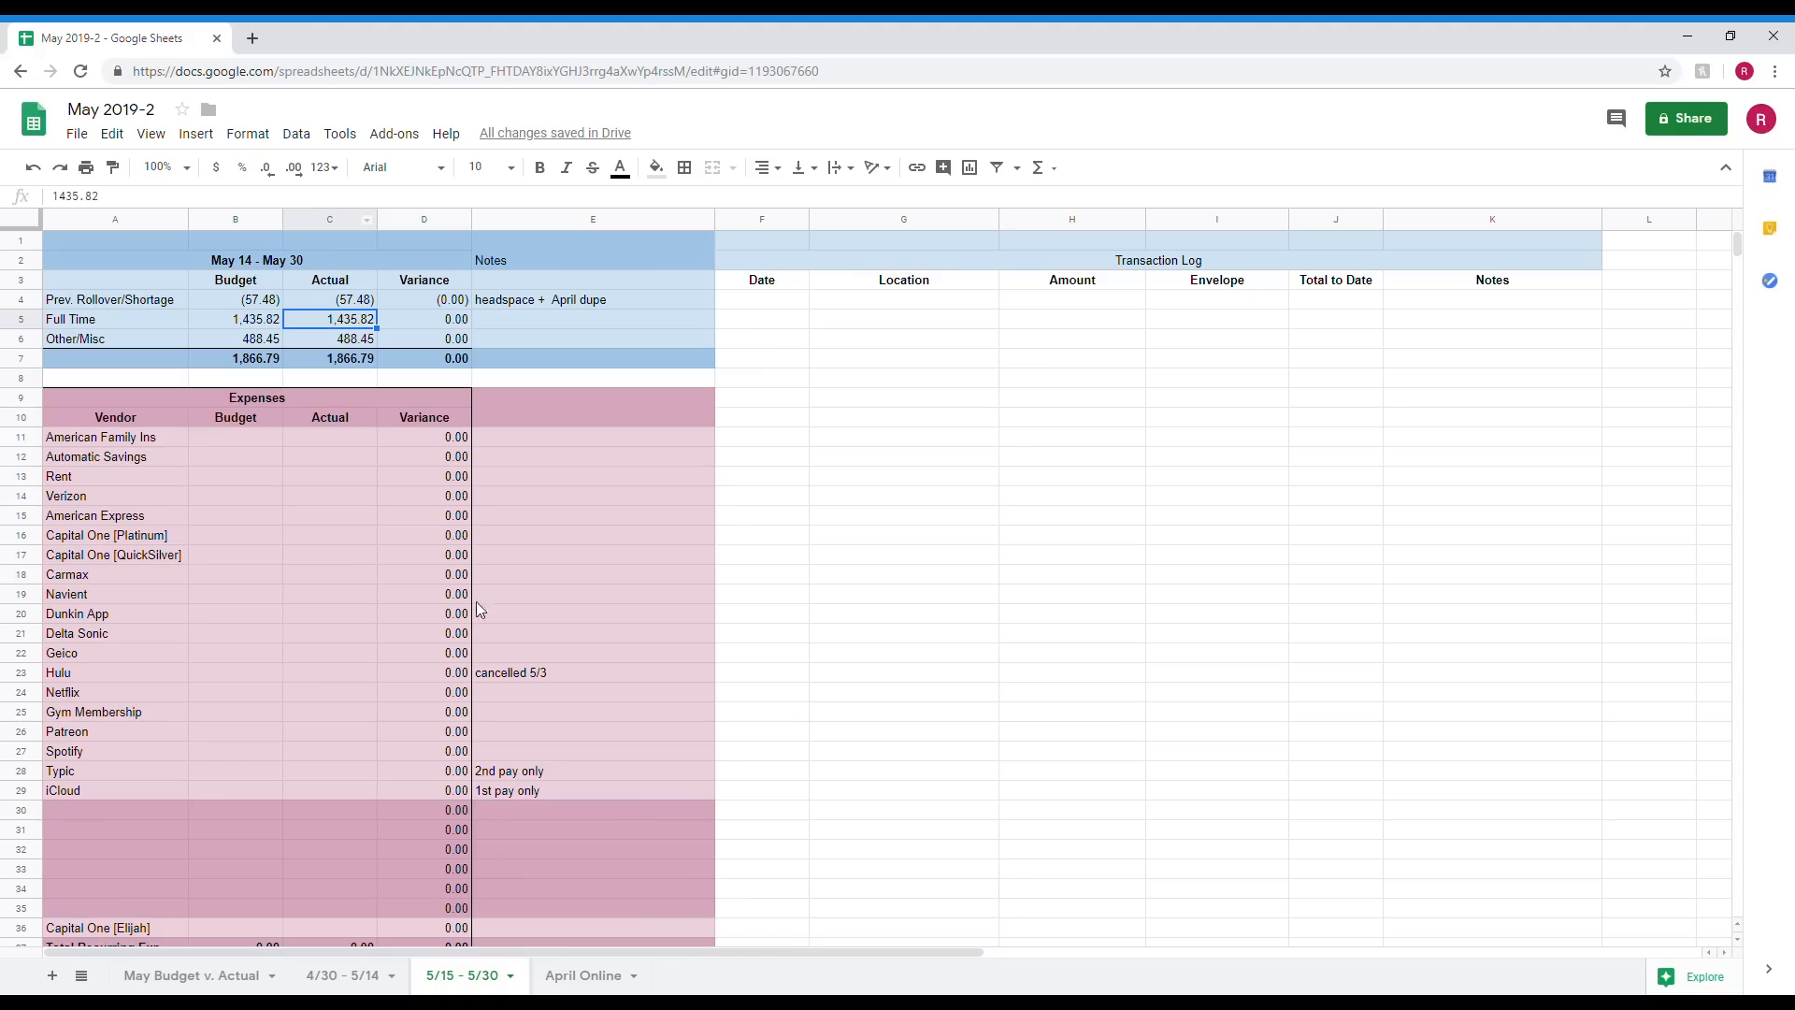
In the Expenses section, enter budgets of 0 for American Family Ins and 200 for Automatic Savings.
{"action": "left_click", "coordinate": [413, 572]}
{"action": "scroll", "coordinate": [348, 447], "scroll_direction": "down", "scroll_amount": 2}
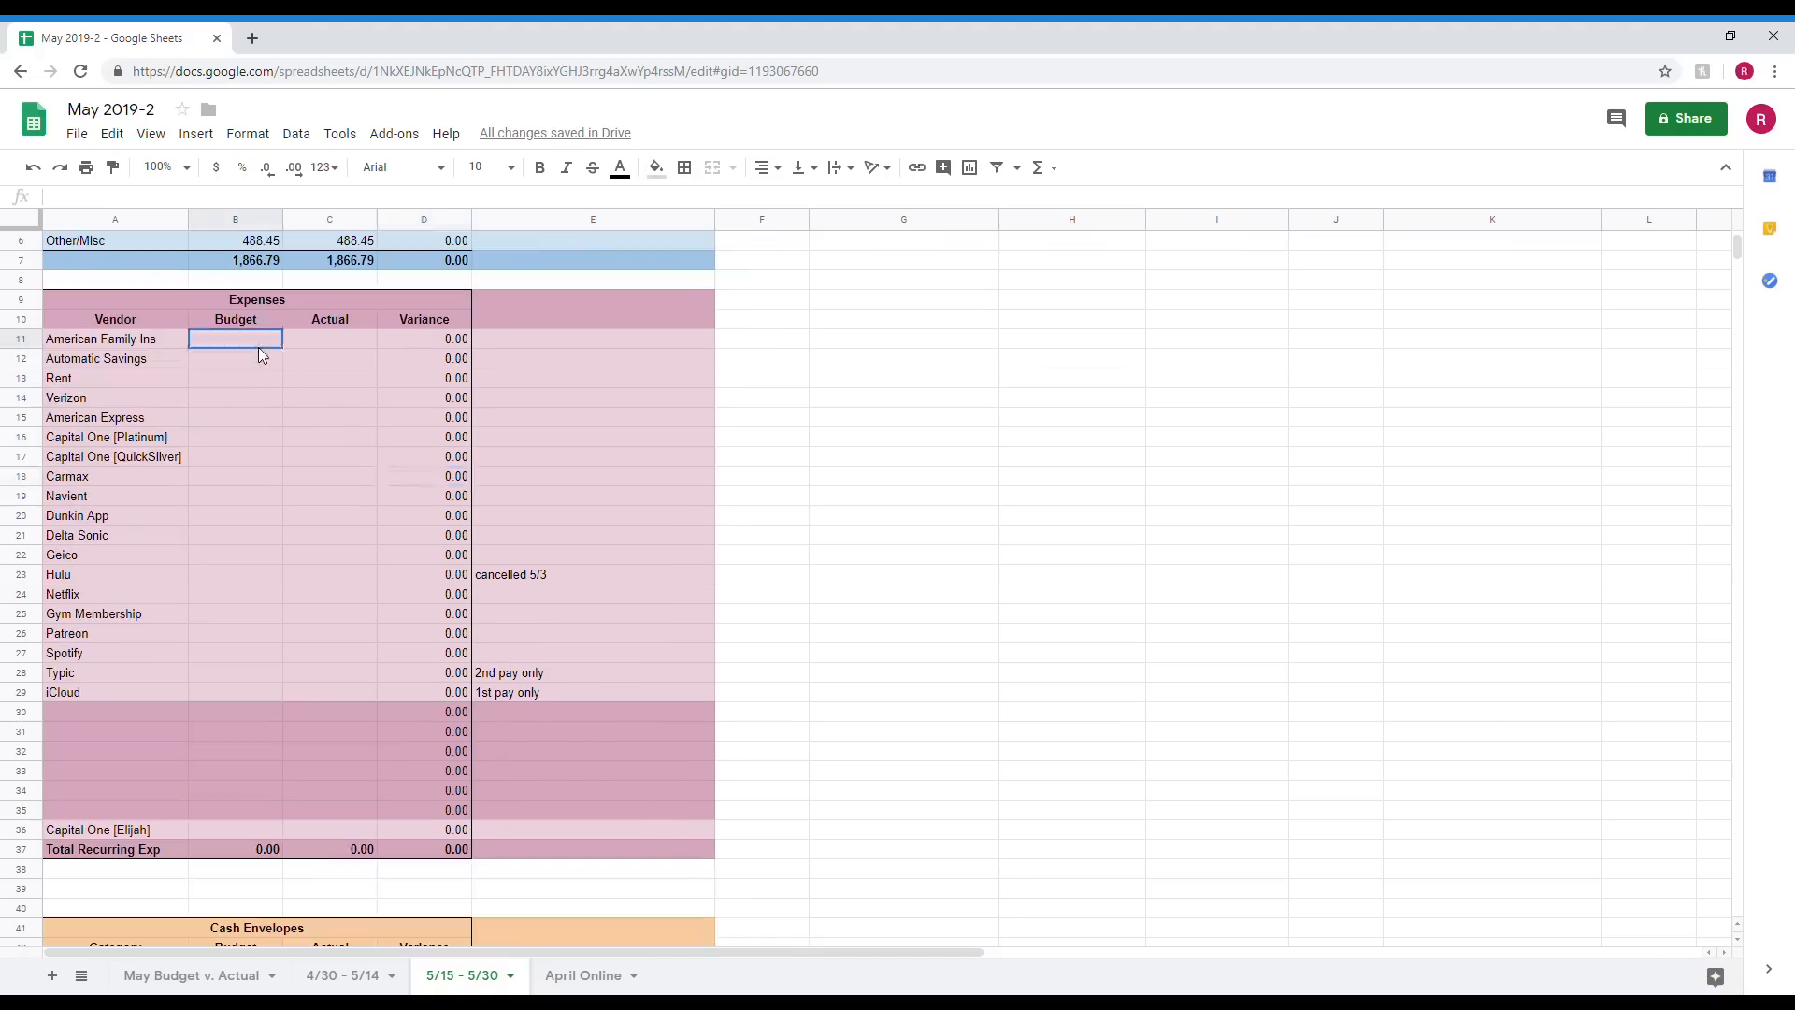
{"action": "left_click", "coordinate": [259, 346]}
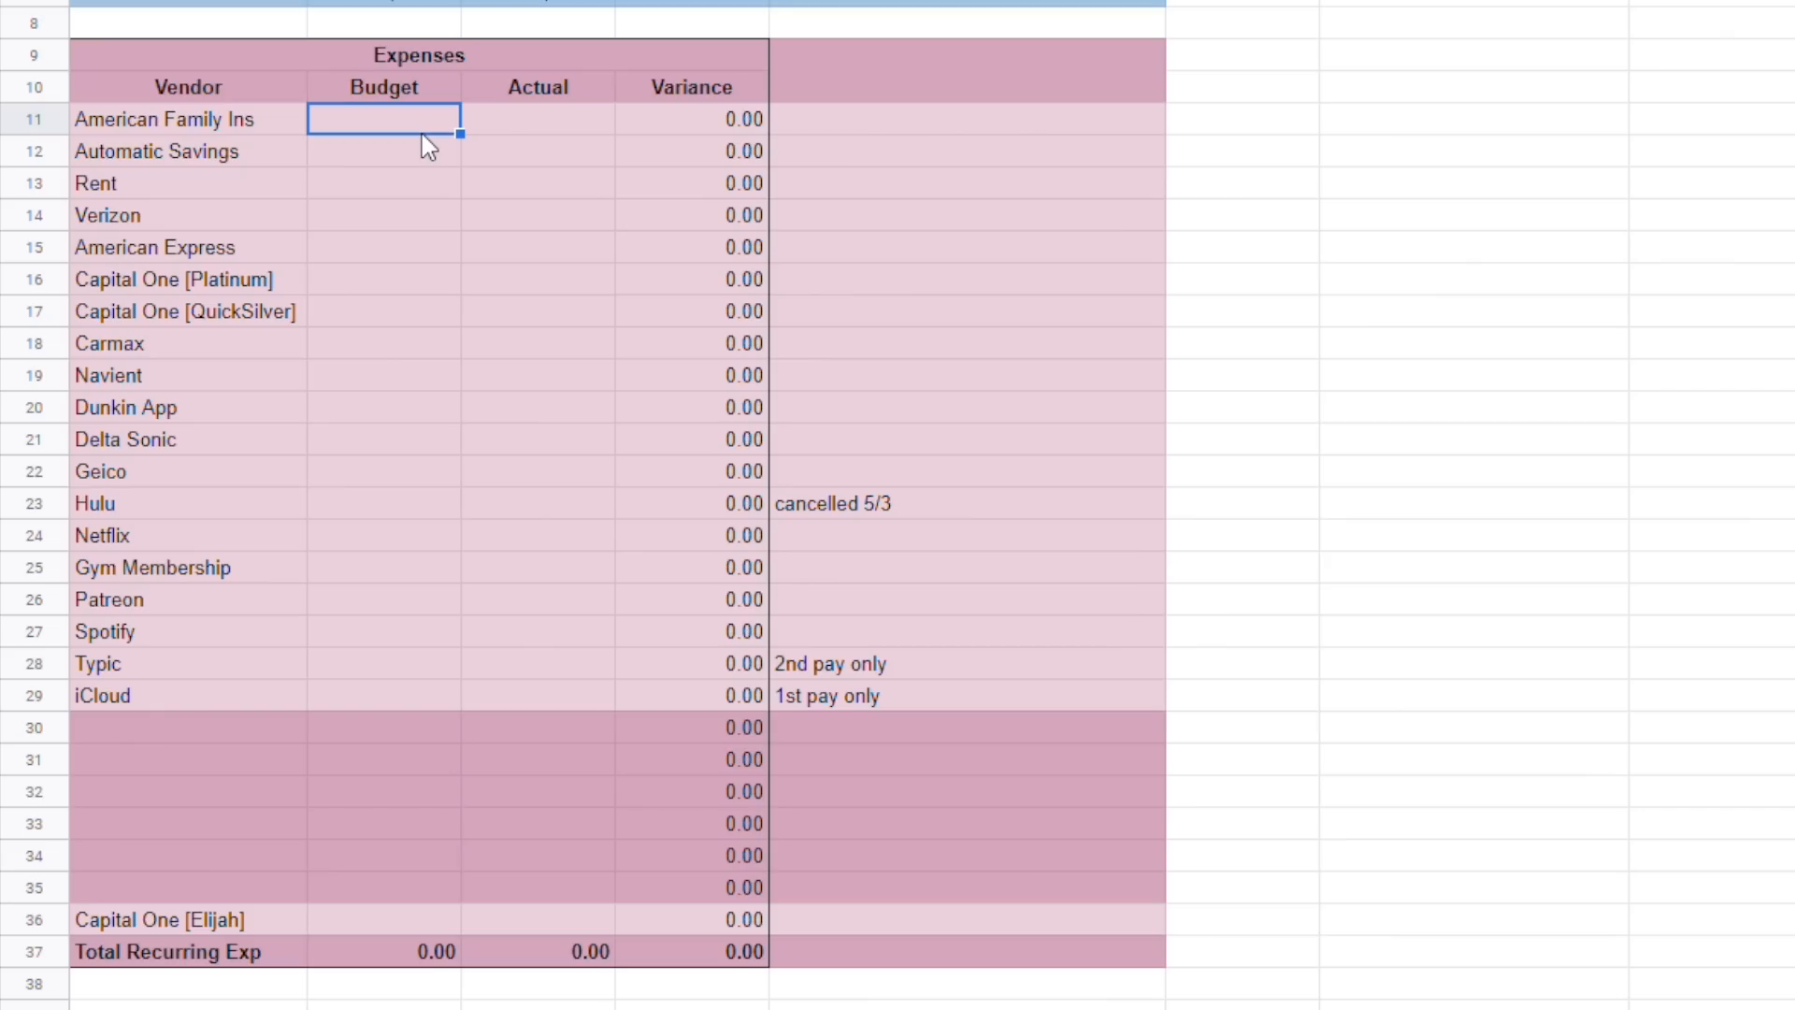
{"action": "type", "text": "0"}
{"action": "key", "text": "Return"}
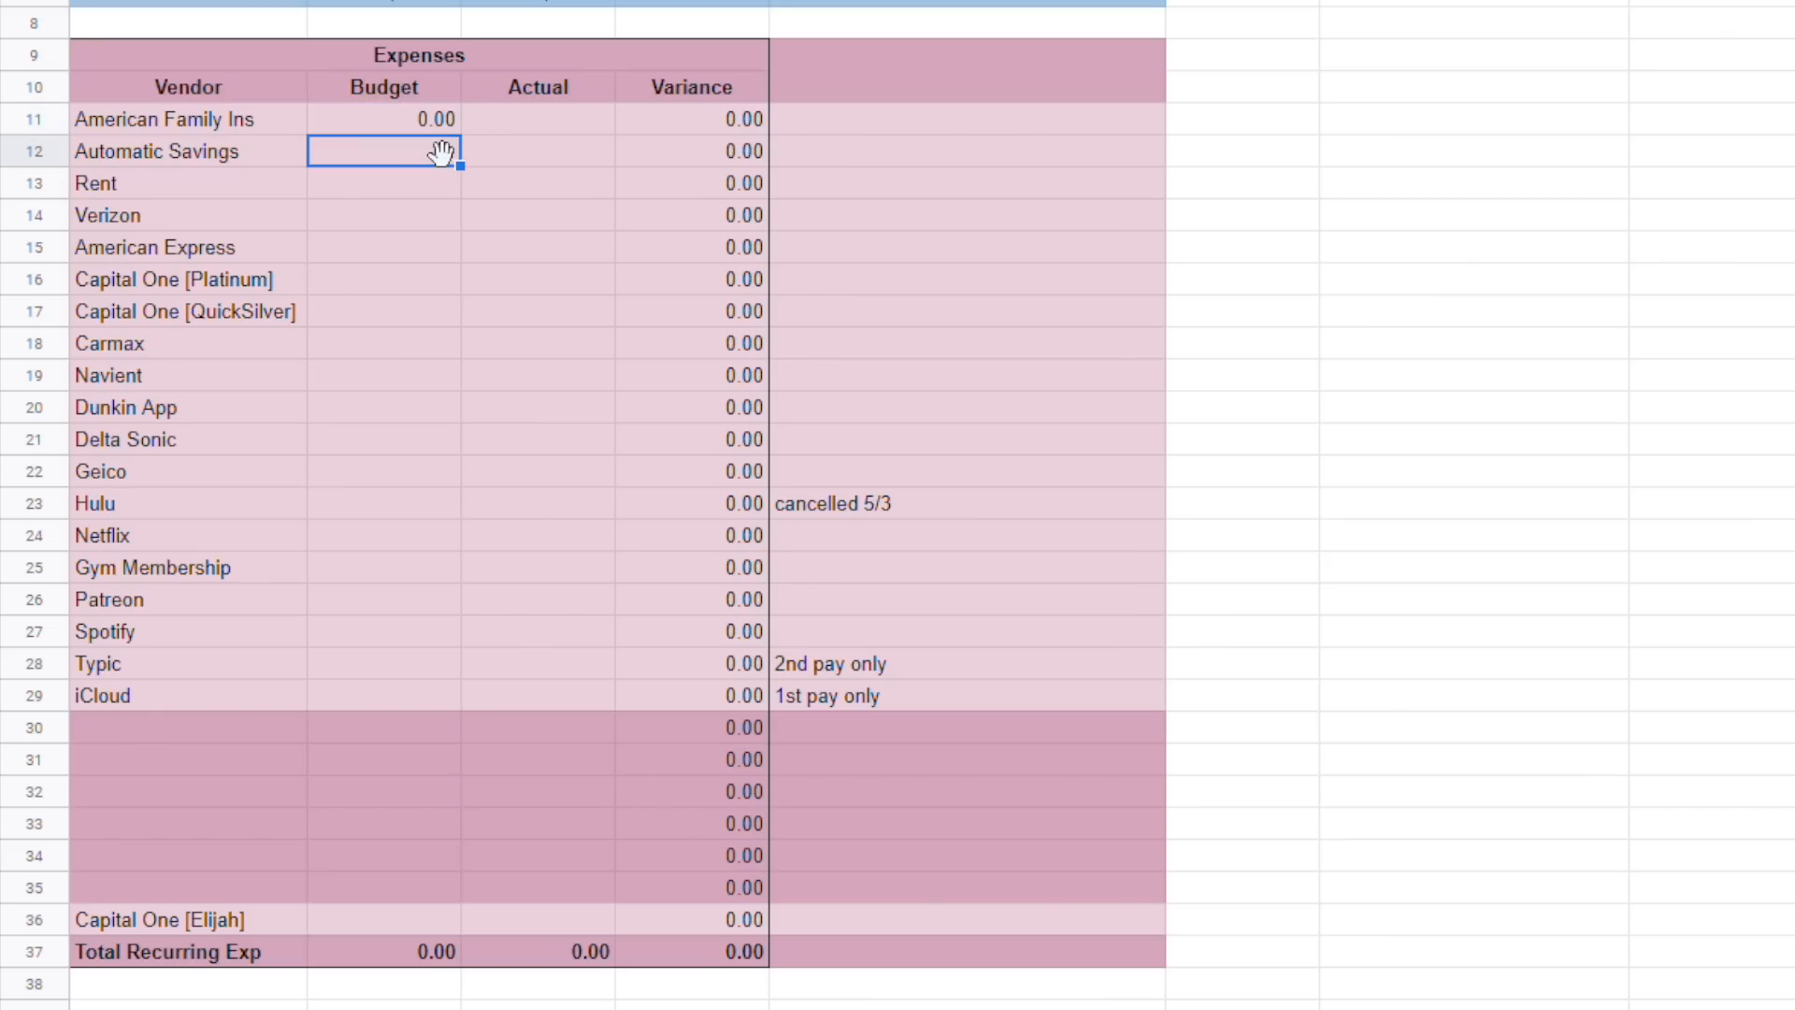
{"action": "type", "text": "200"}
{"action": "key", "text": "Return"}
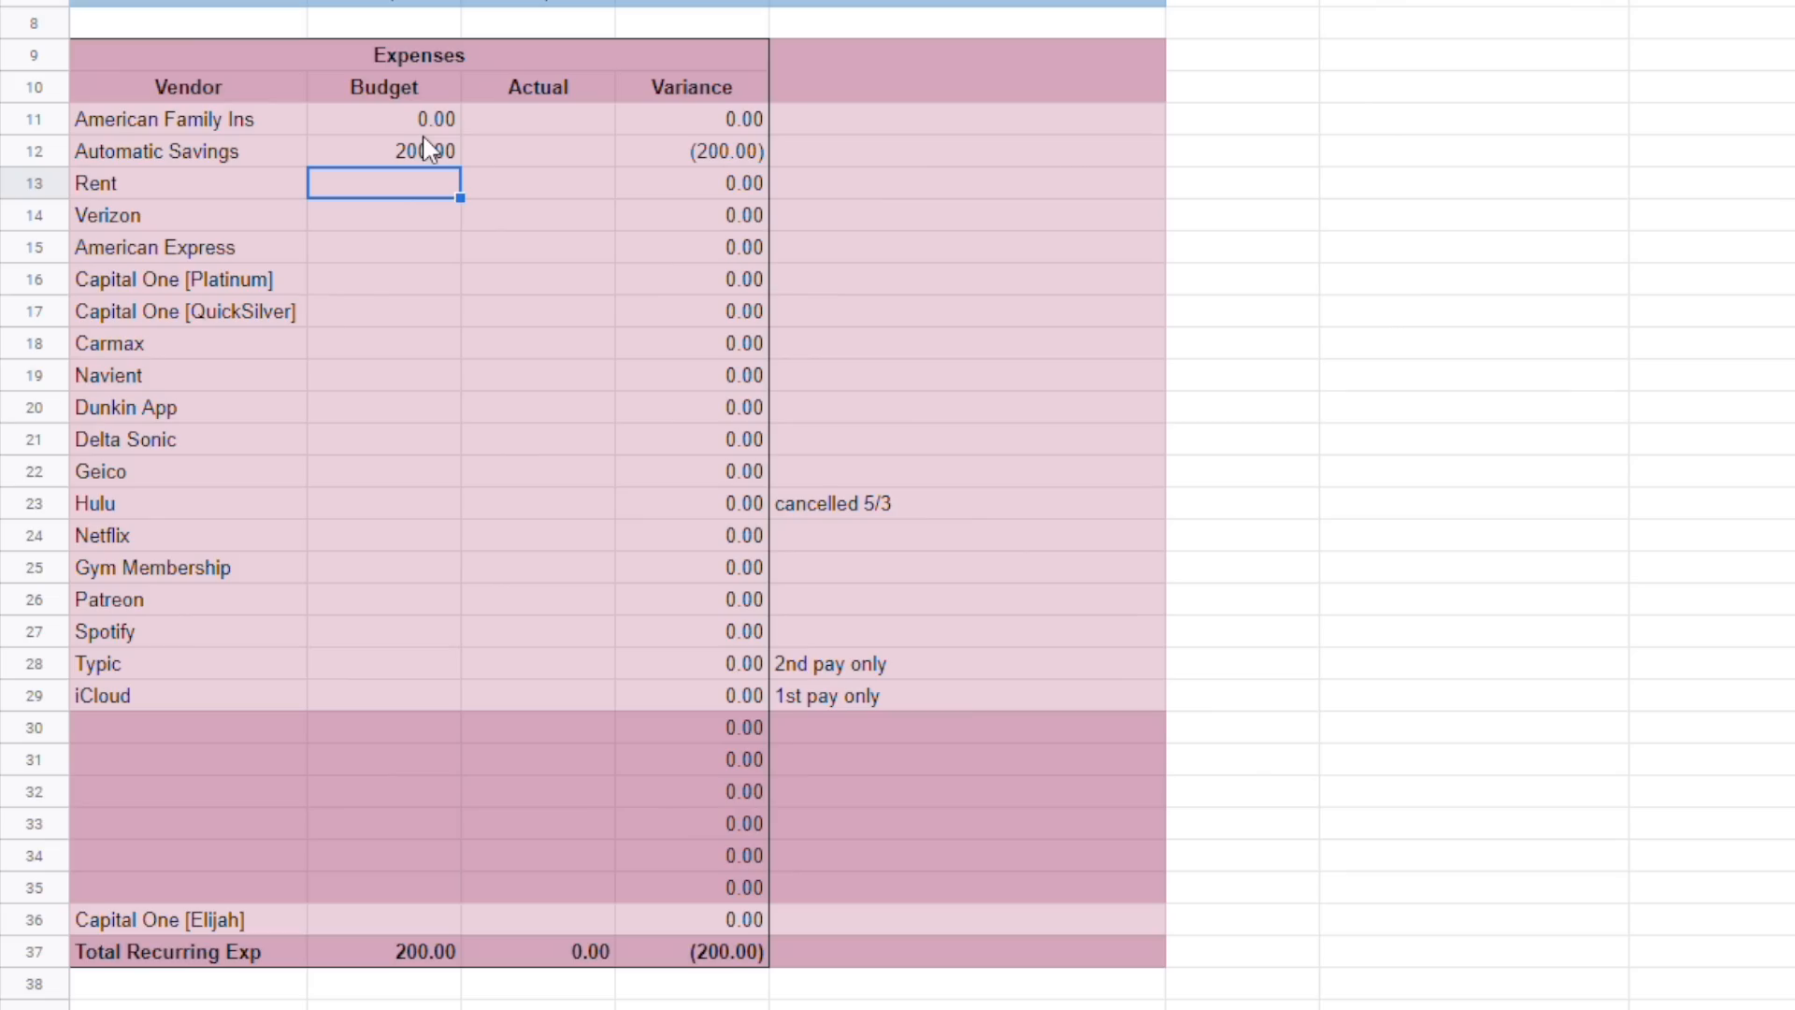
Correct the Automatic Savings budget to 20 and enter 200 as the Rent budget.
{"action": "double_click", "coordinate": [428, 149]}
{"action": "key", "text": "BackSpace"}
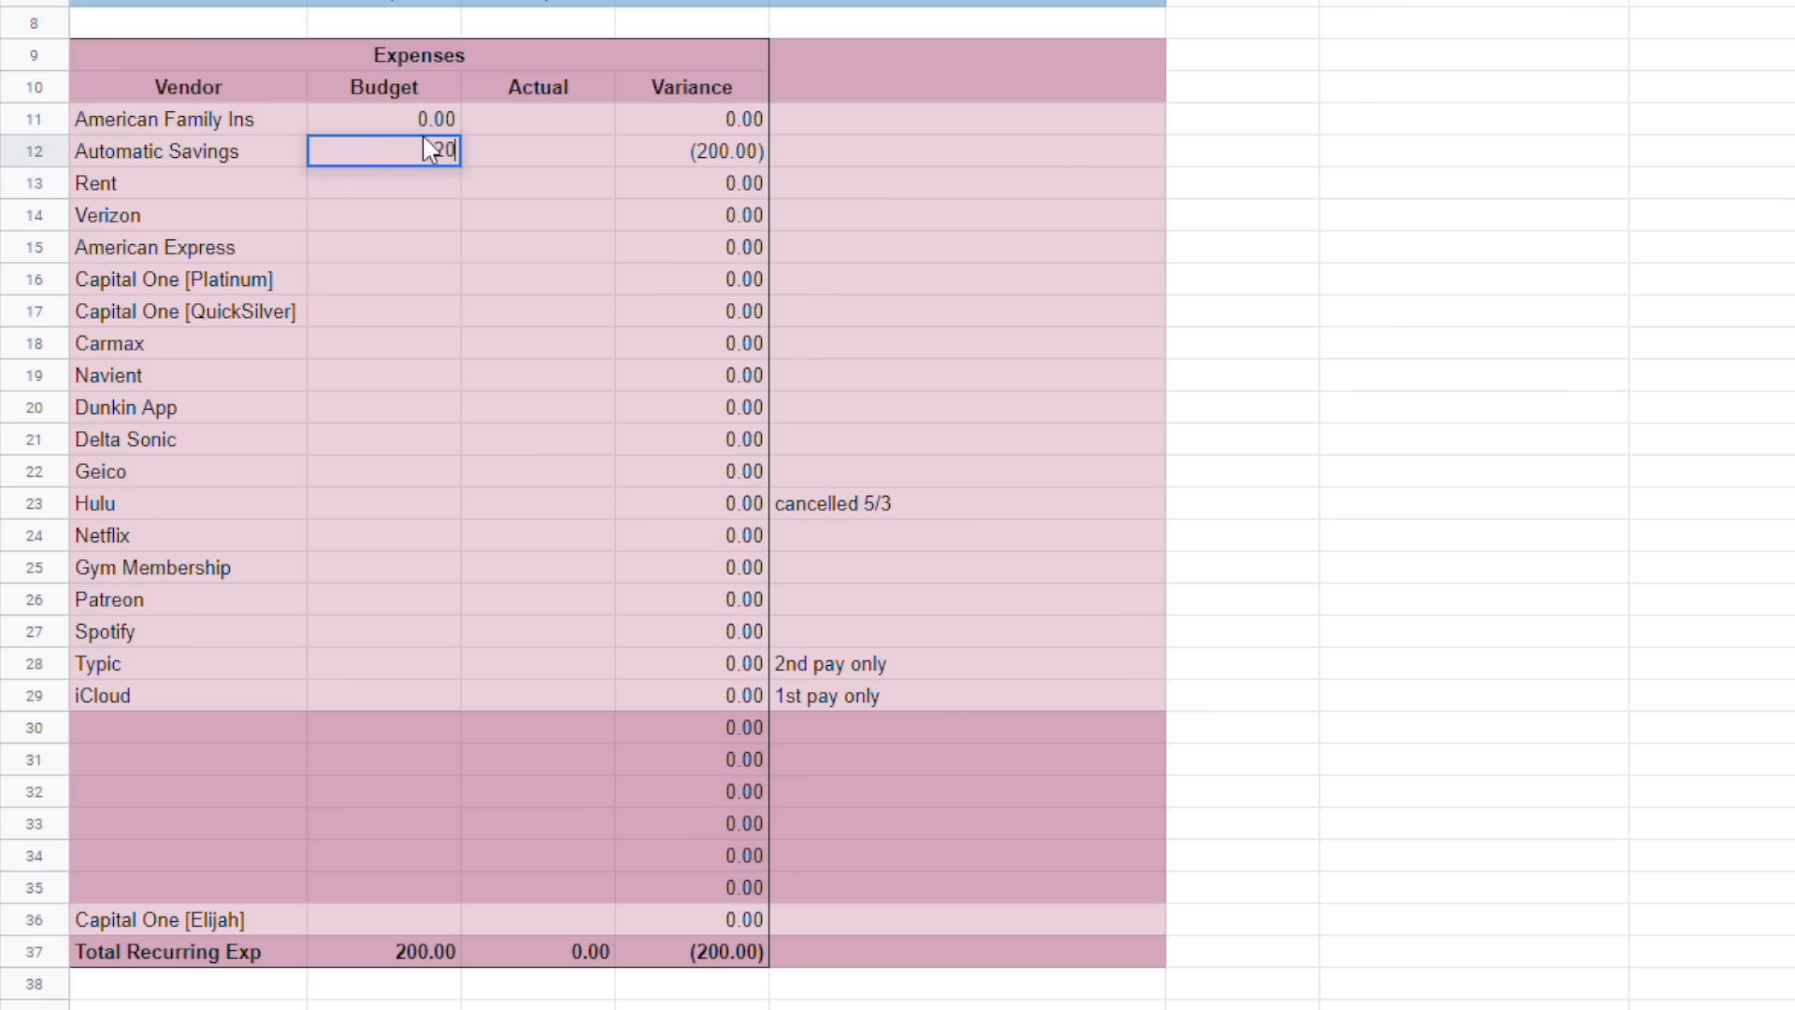
{"action": "key", "text": "Return"}
{"action": "type", "text": "200"}
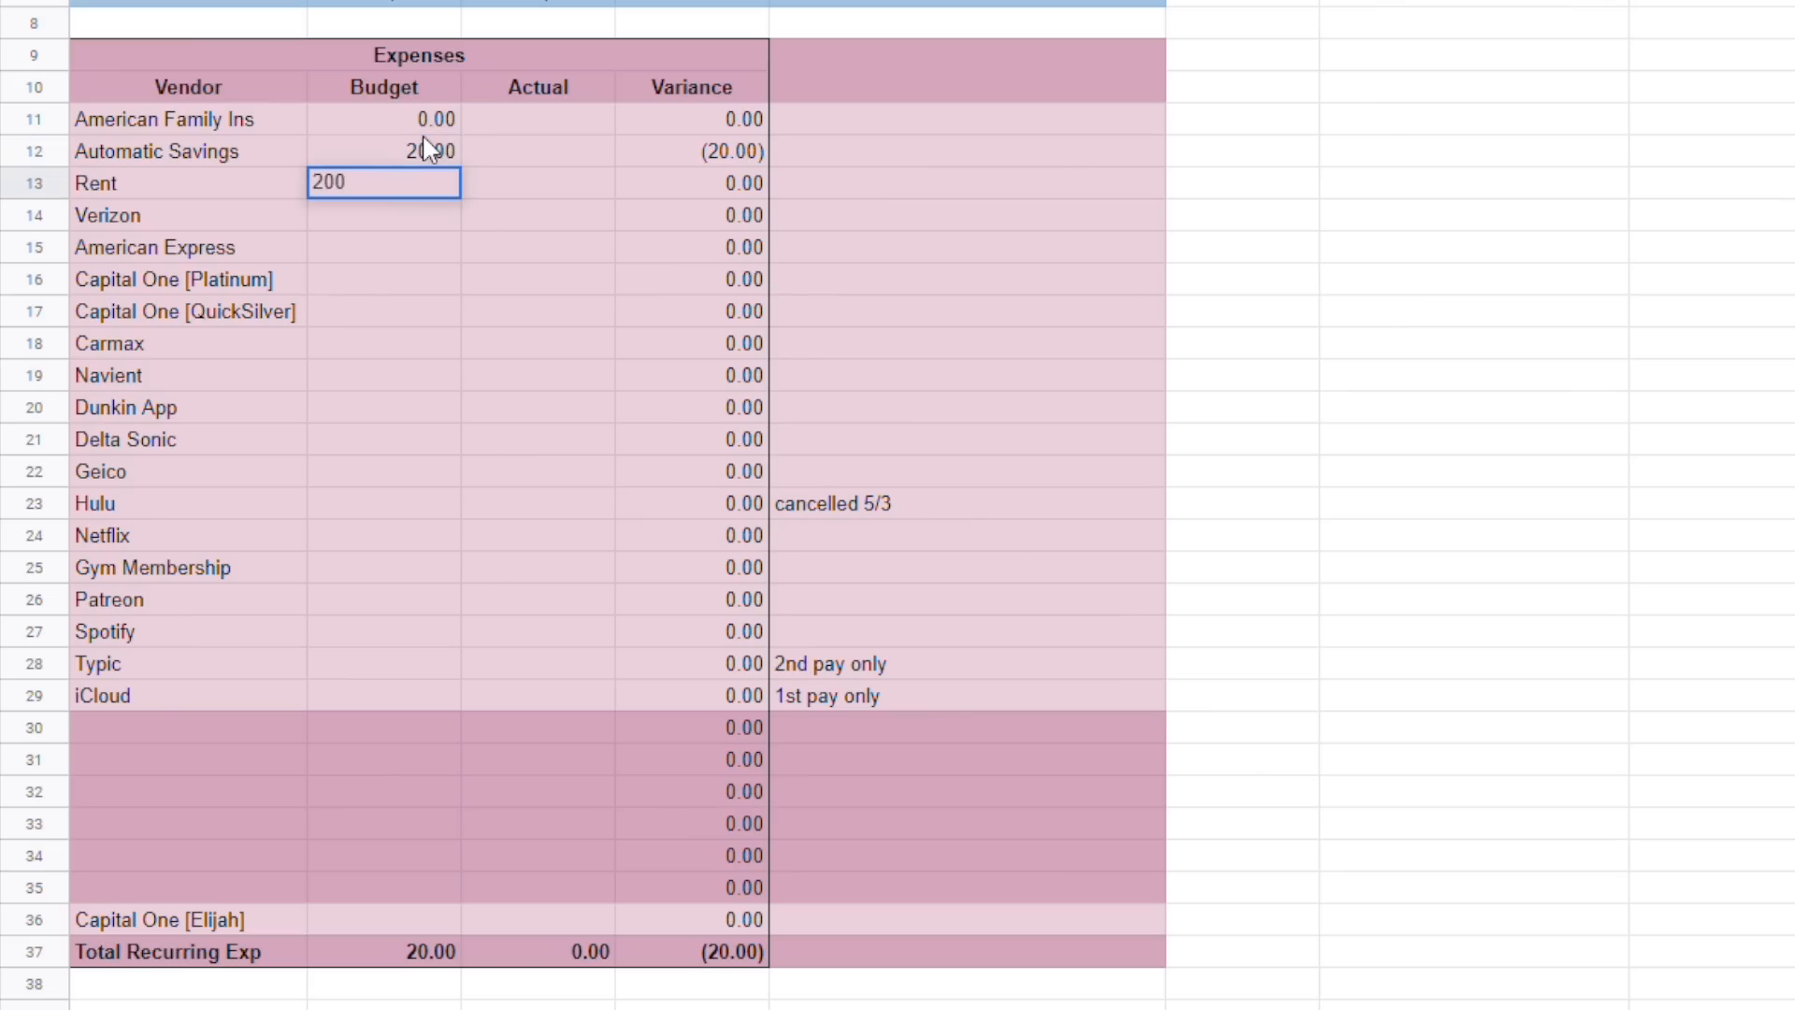
{"action": "key", "text": "Return"}
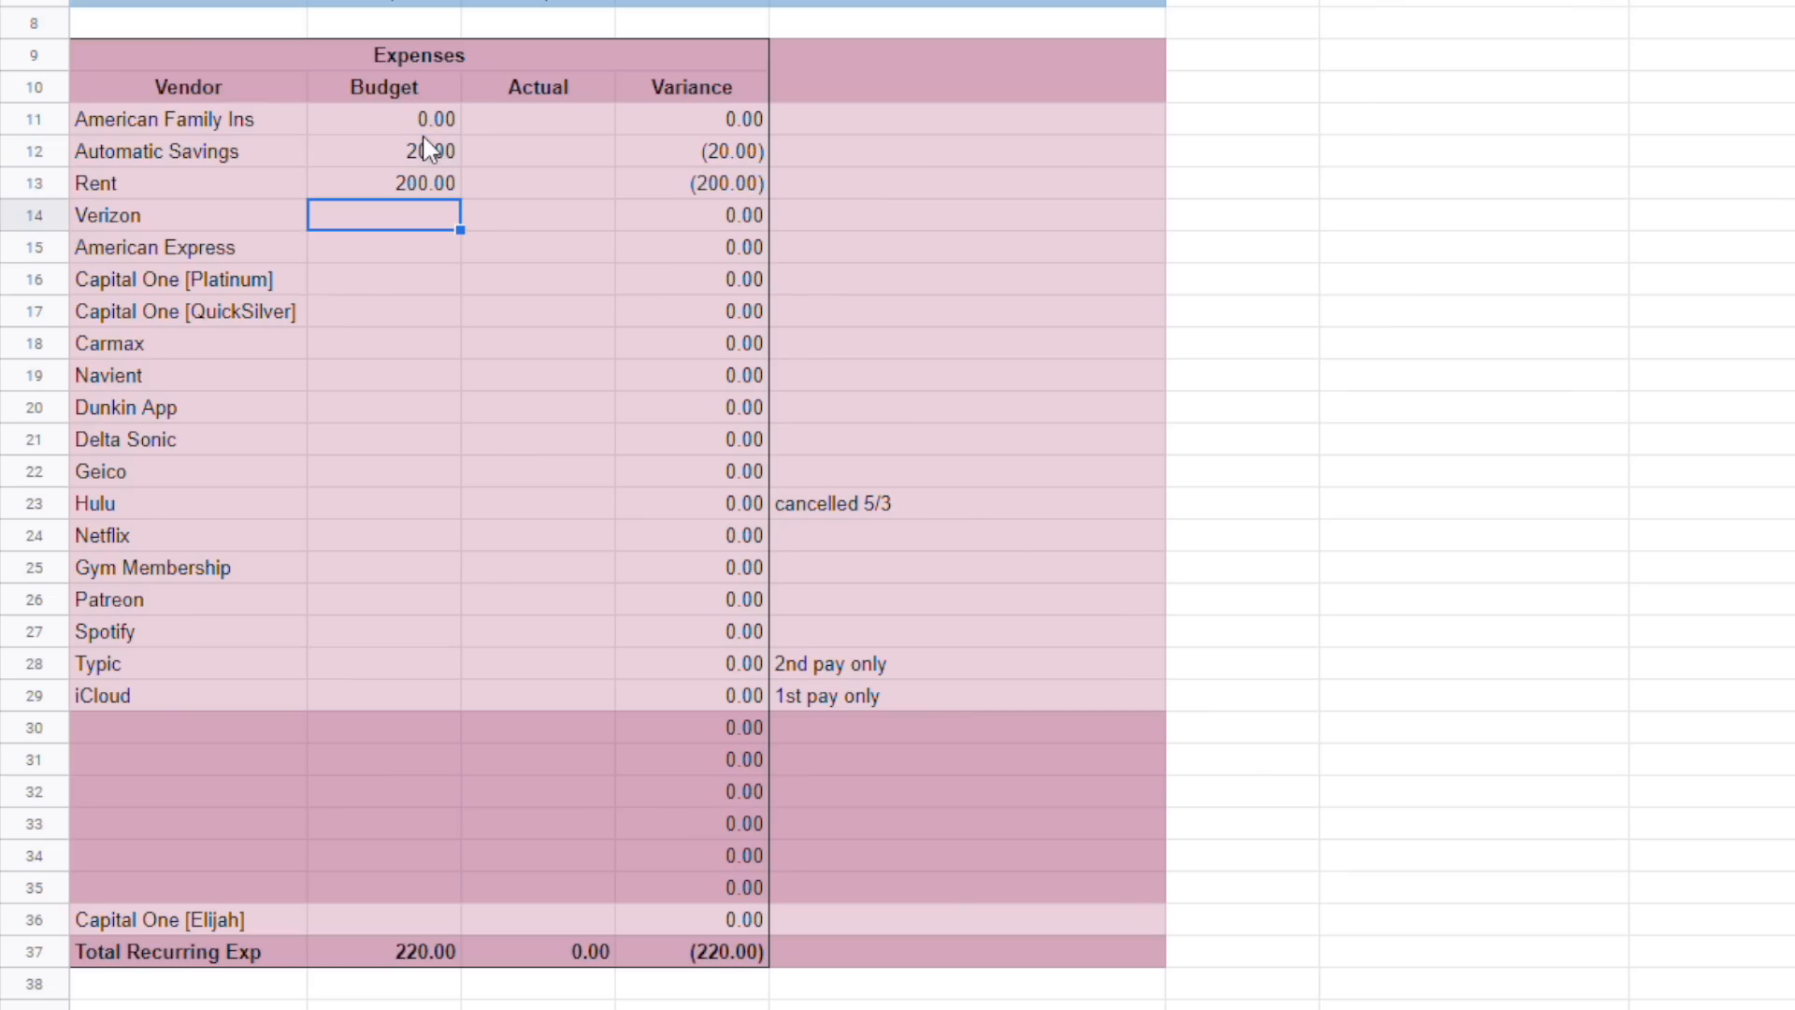
Enter Expenses budgets of 129 for Verizon, 36 for American Express and 0 for Capital One [Platinum].
{"action": "type", "text": "129"}
{"action": "key", "text": "Return"}
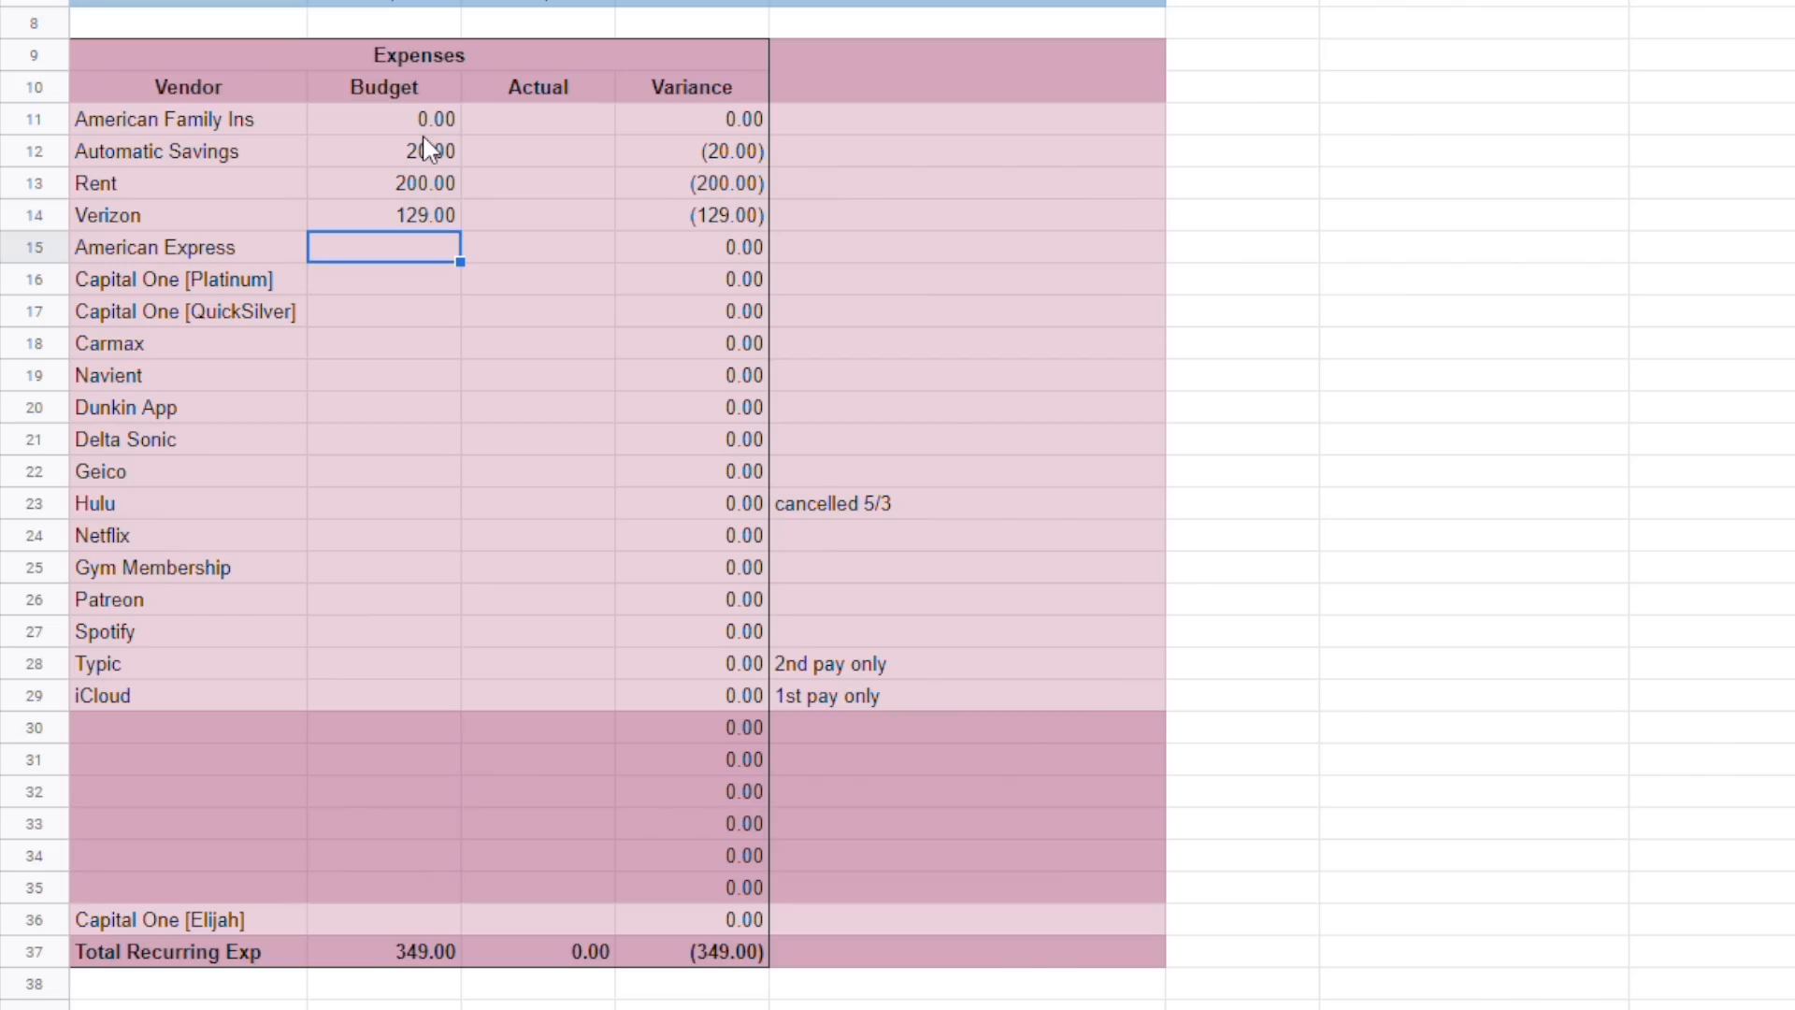
{"action": "type", "text": "36"}
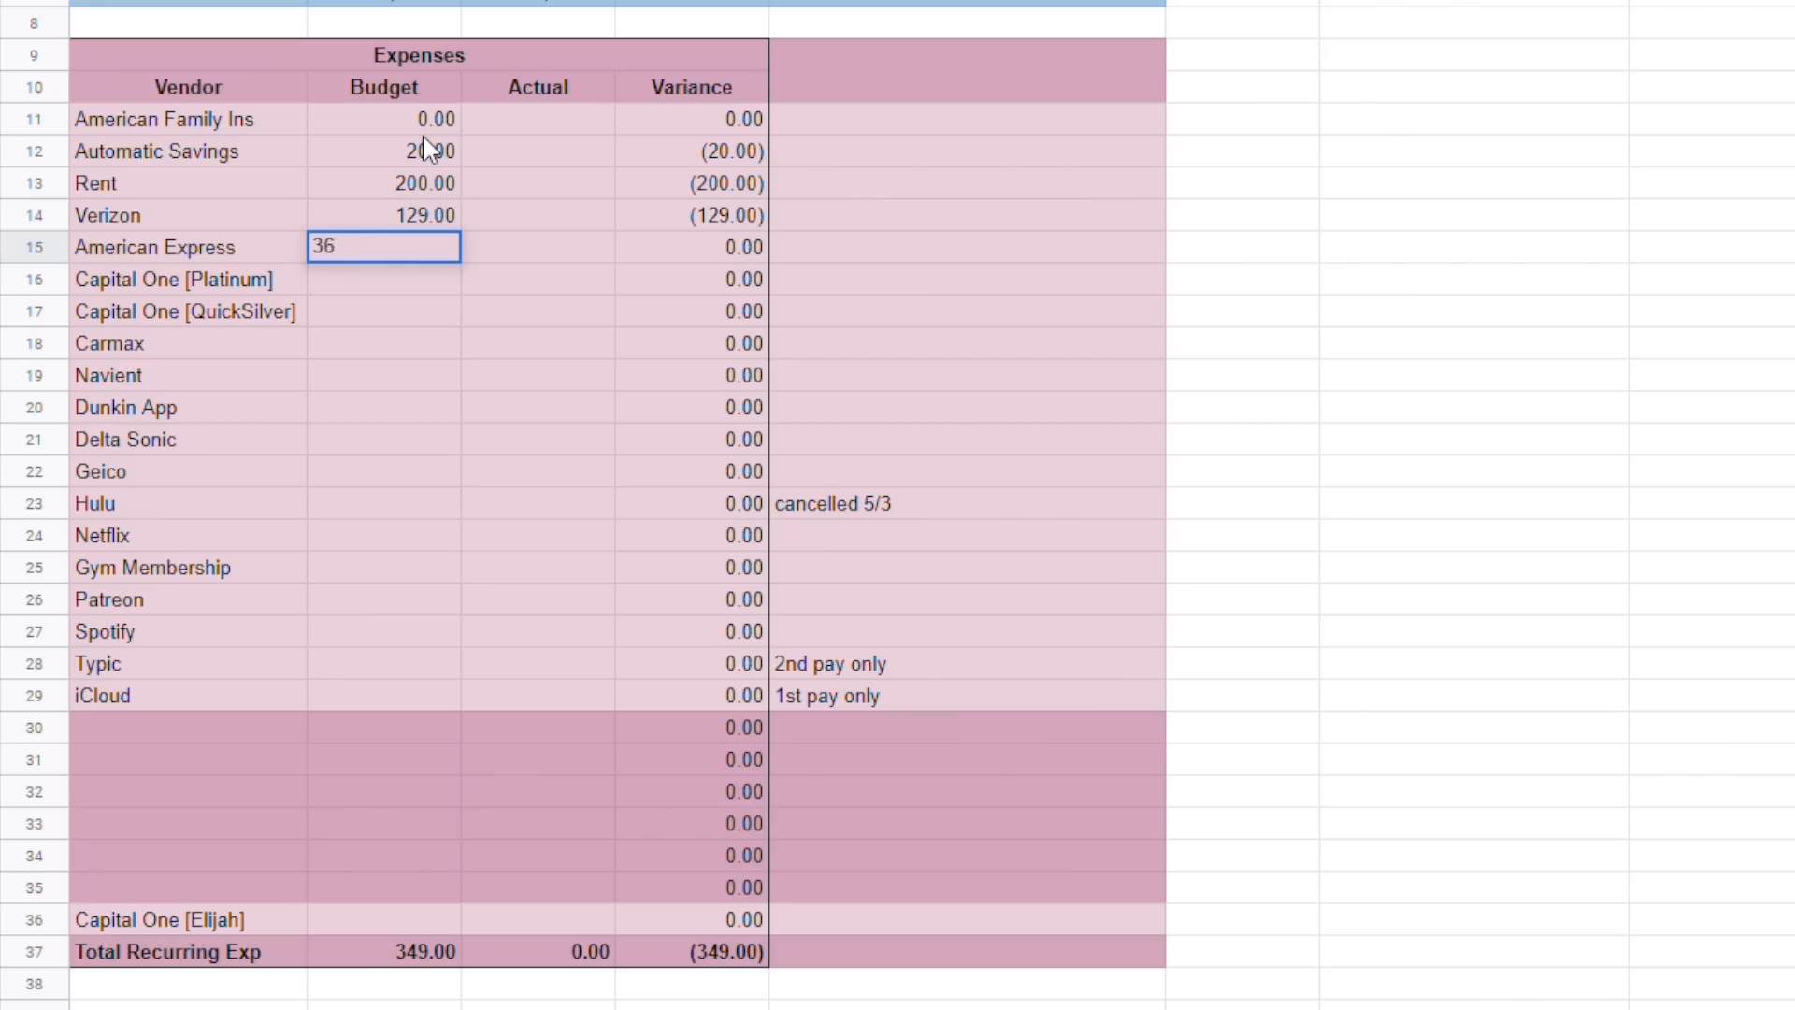
{"action": "key", "text": "Return"}
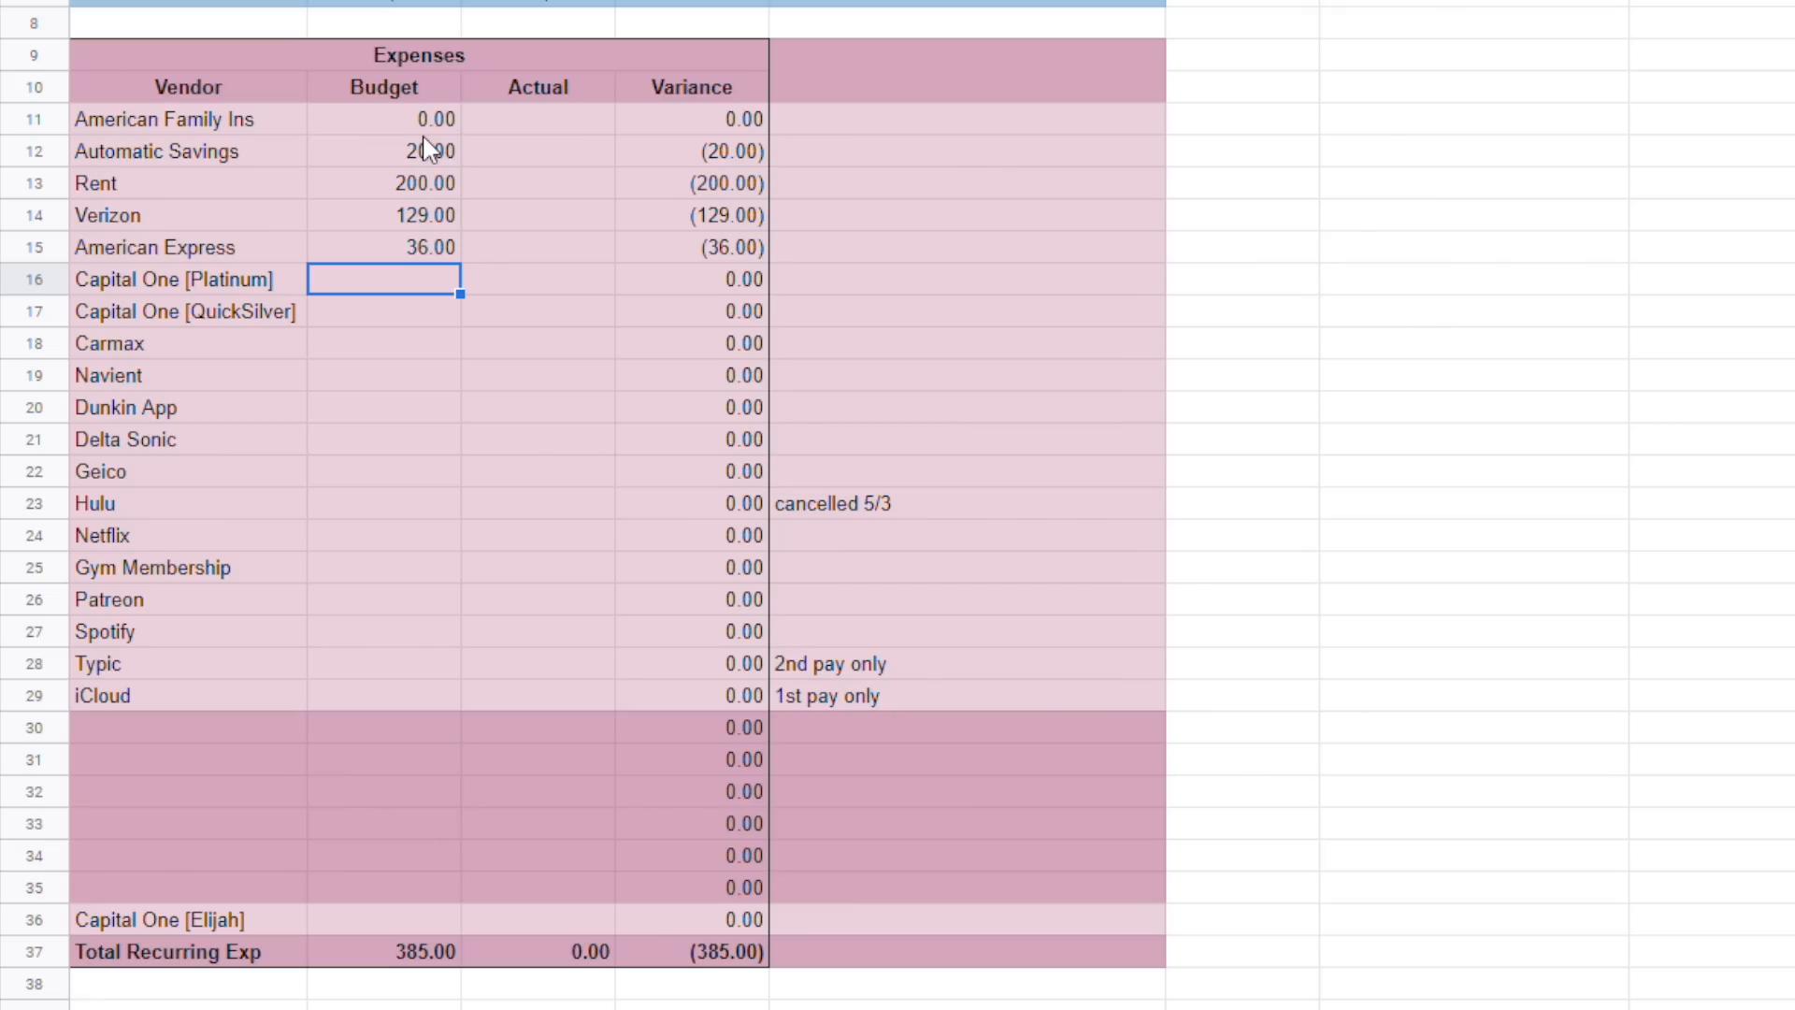
{"action": "type", "text": "0"}
{"action": "key", "text": "Return"}
Enter budgets of 128.49 for Capital One [QuickSilver], 258.09 for Carmax and 35.84 for Navient.
{"action": "type", "text": "128.49"}
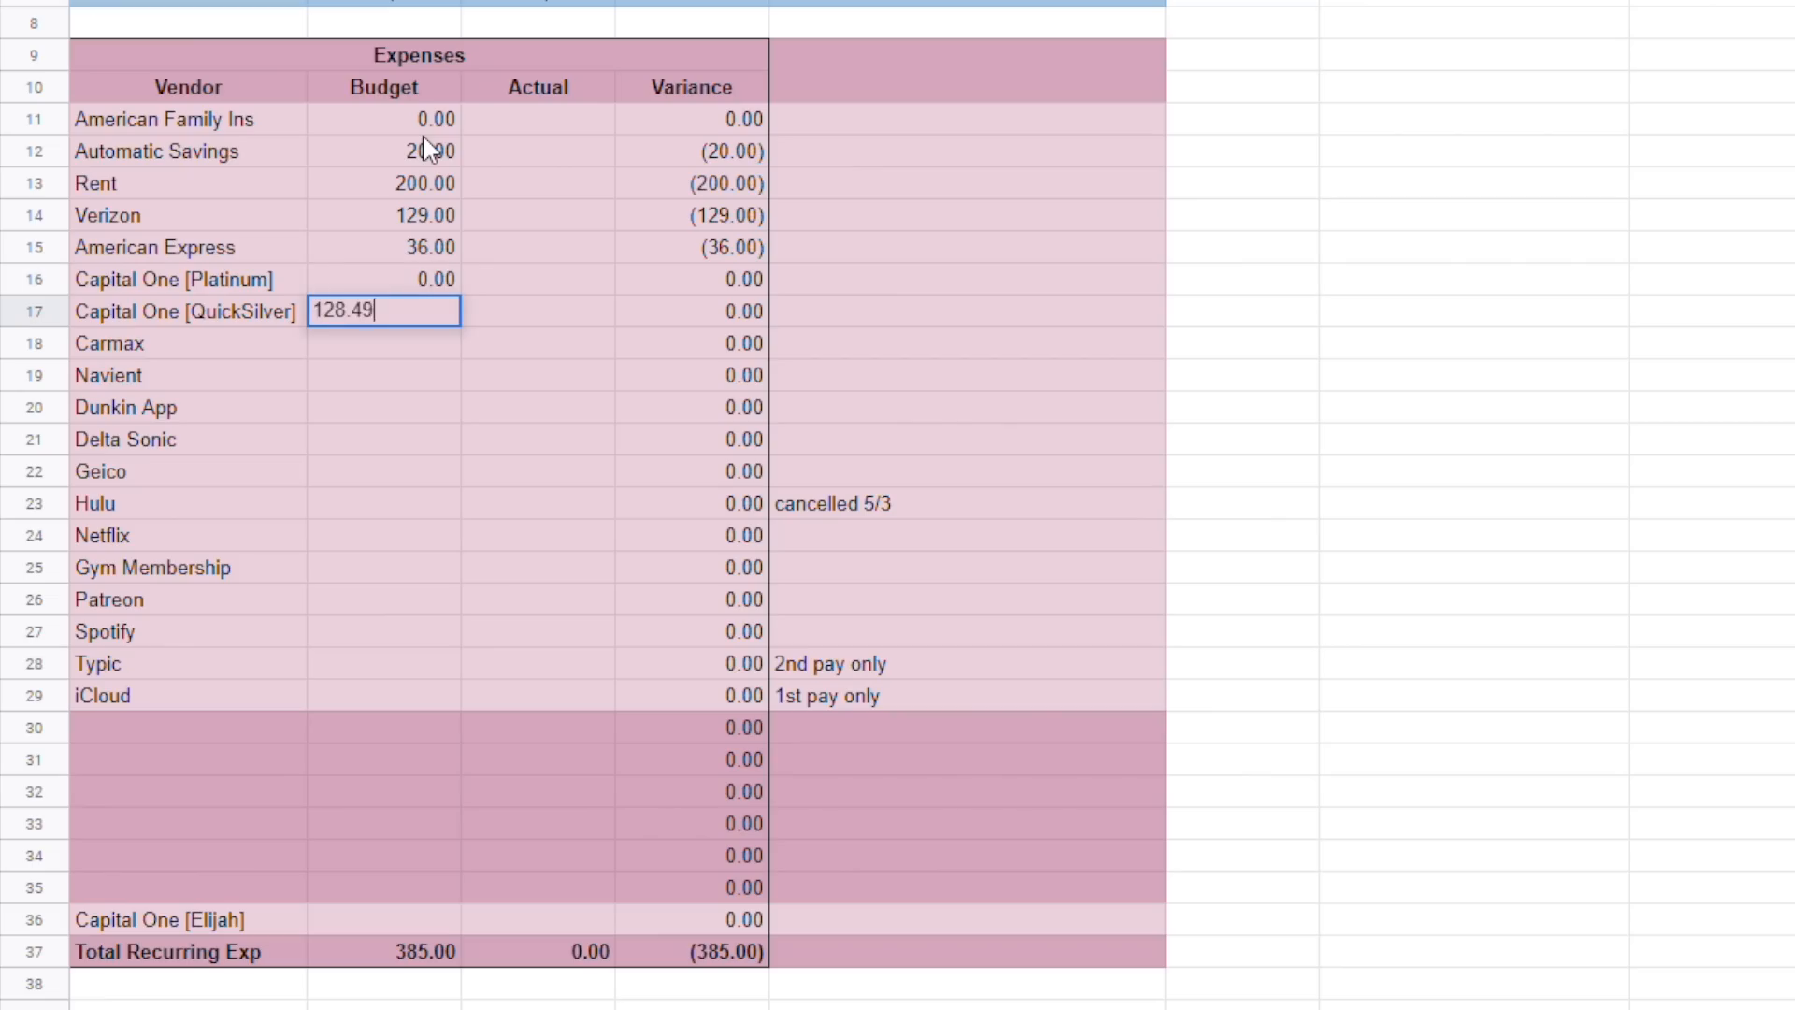
{"action": "key", "text": "Return"}
{"action": "type", "text": "258.09"}
{"action": "key", "text": "Return"}
{"action": "type", "text": "2"}
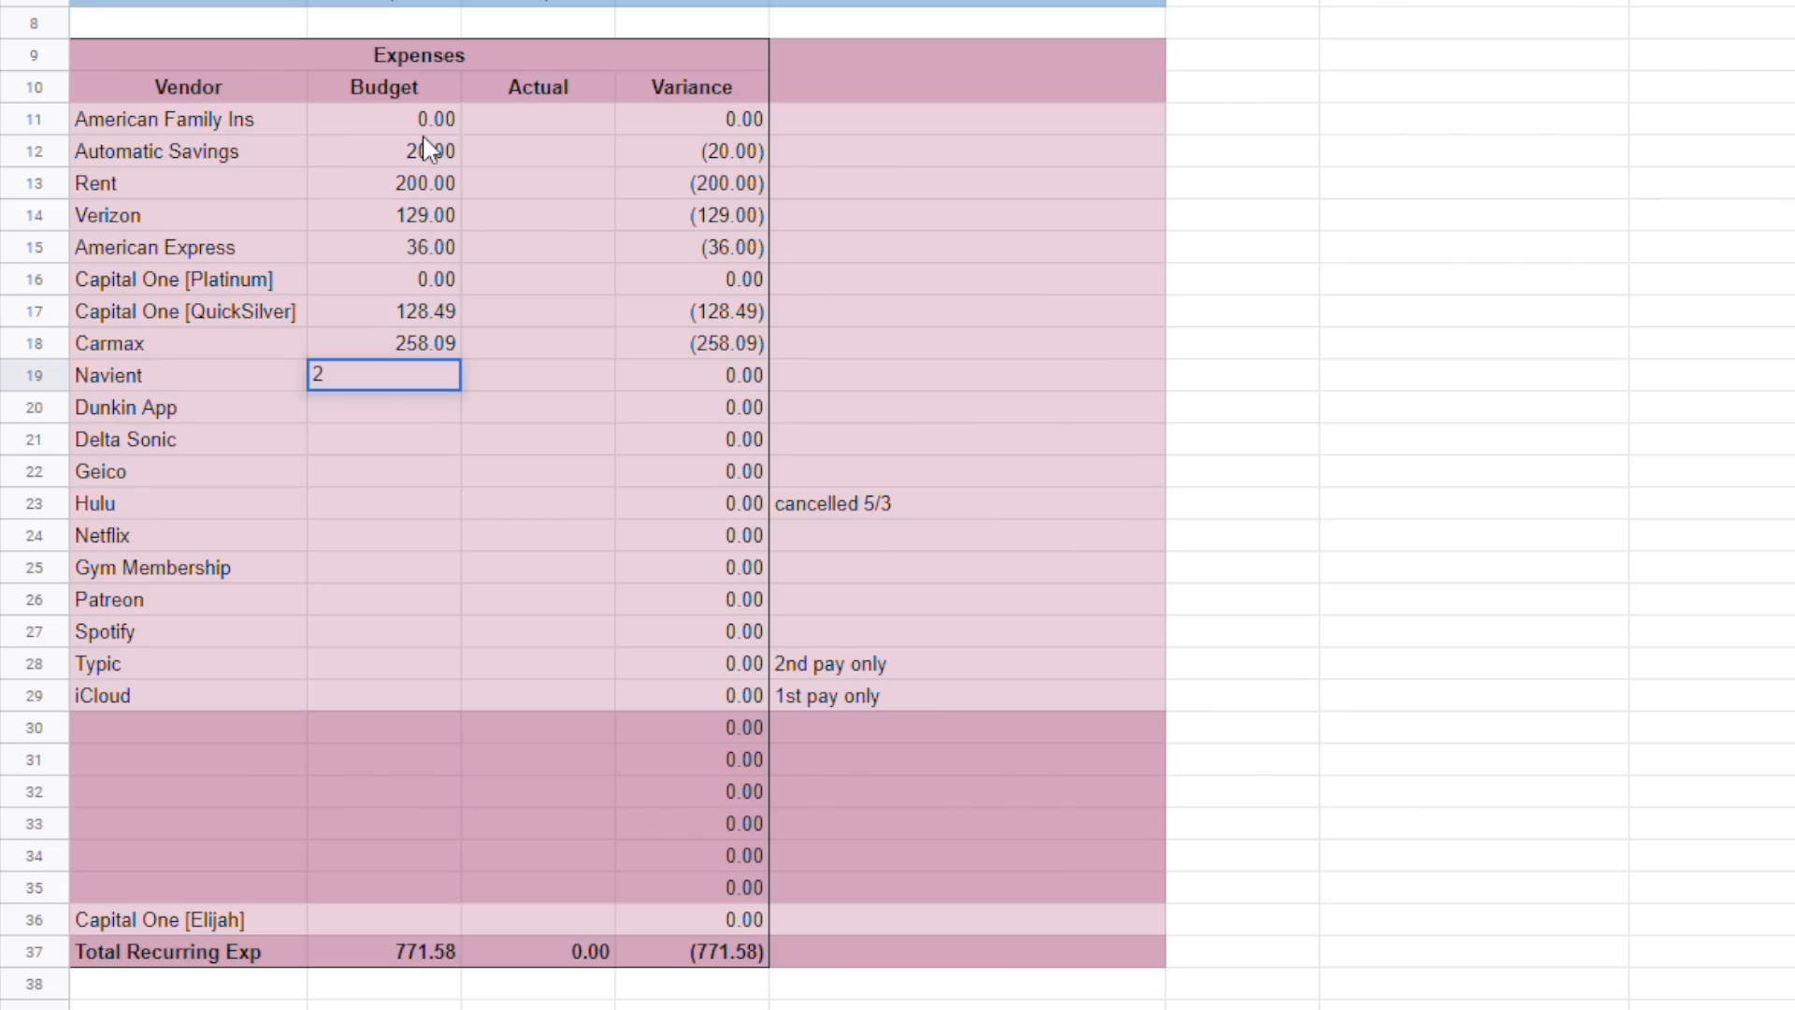
{"action": "key", "text": "BackSpace"}
{"action": "type", "text": "35.84"}
{"action": "key", "text": "Return"}
Enter budgets of 200 for Dunkin App, 6.50 for Delta Sonic and 73.59 for Geico.
{"action": "type", "text": "200"}
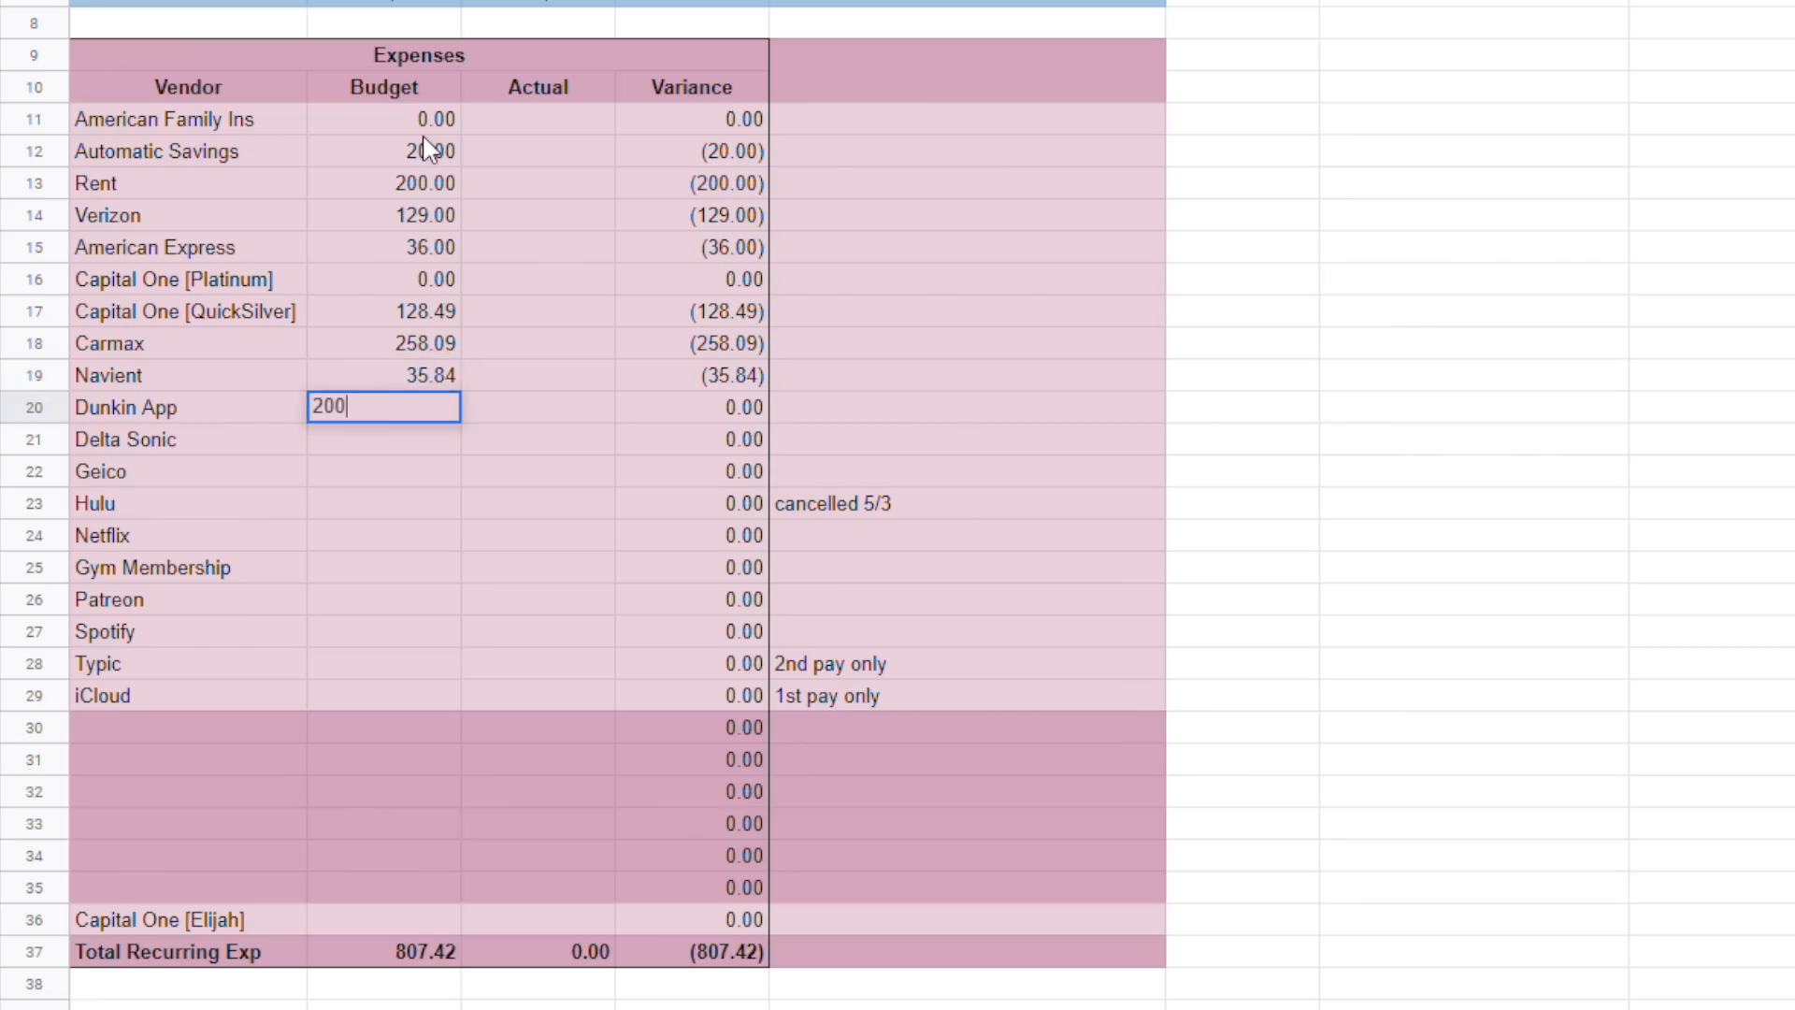
{"action": "key", "text": "Return"}
{"action": "type", "text": "6.50"}
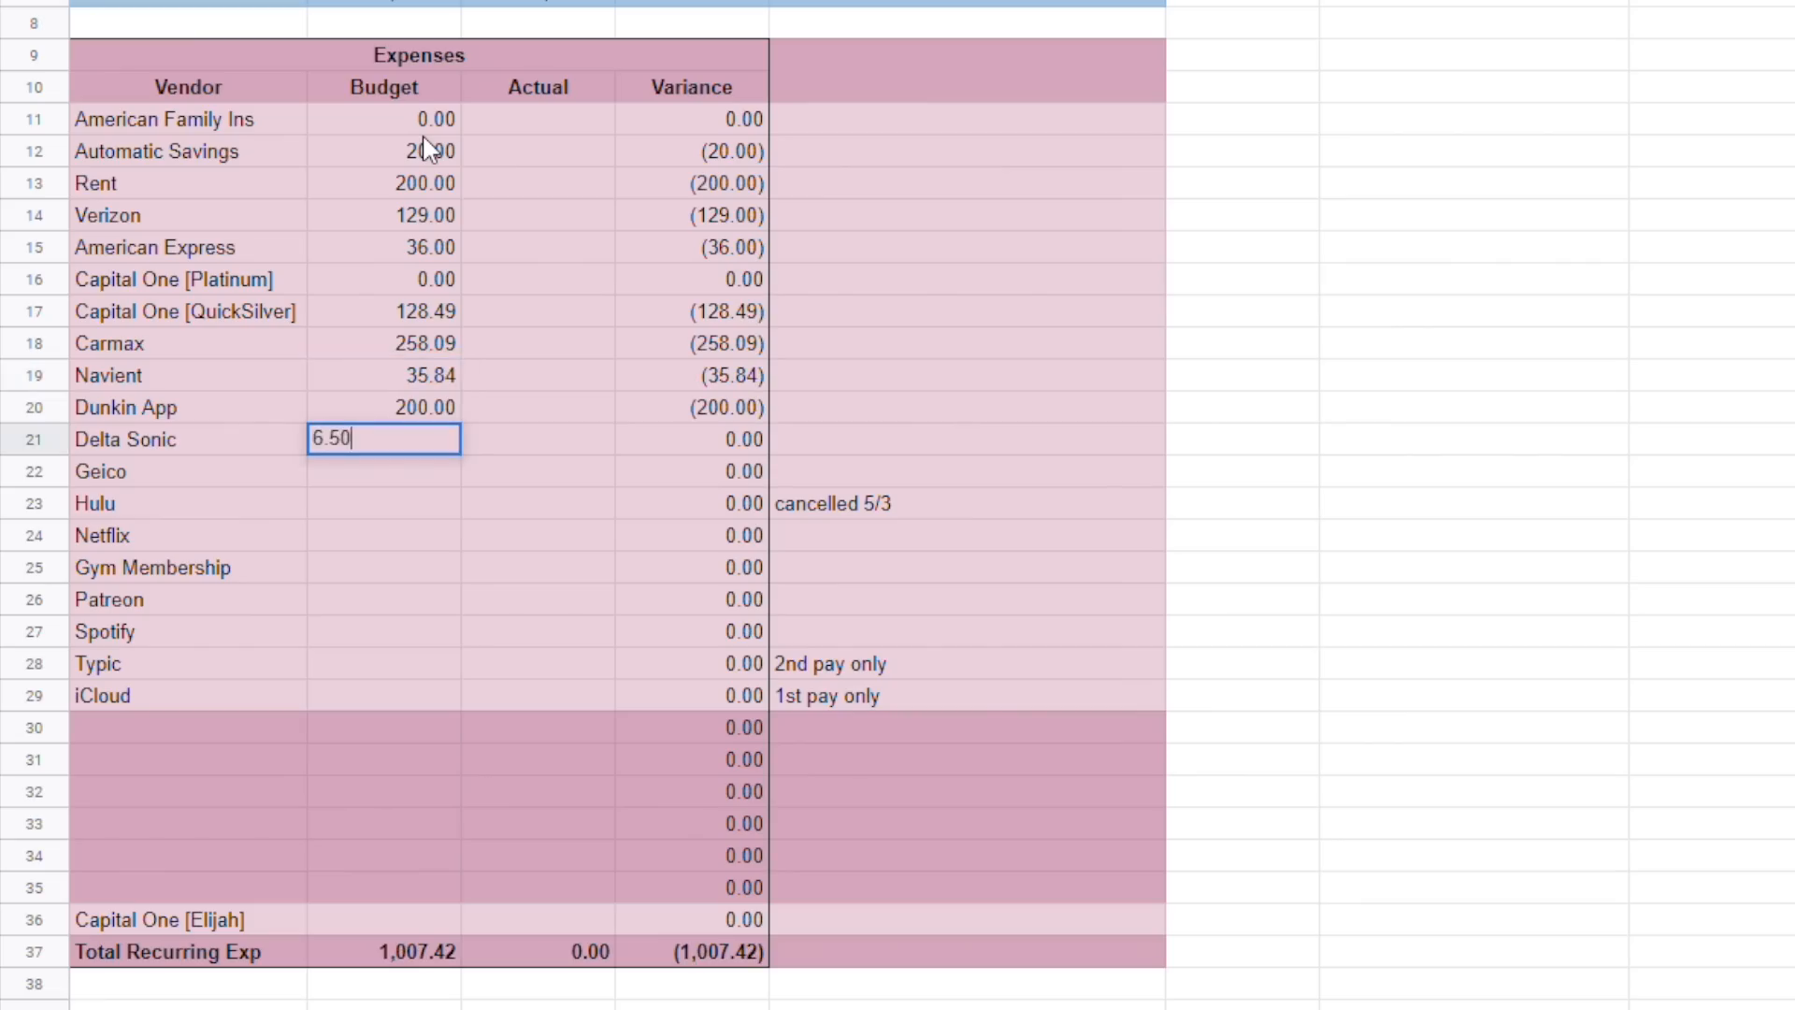
{"action": "key", "text": "Return"}
{"action": "type", "text": "7"}
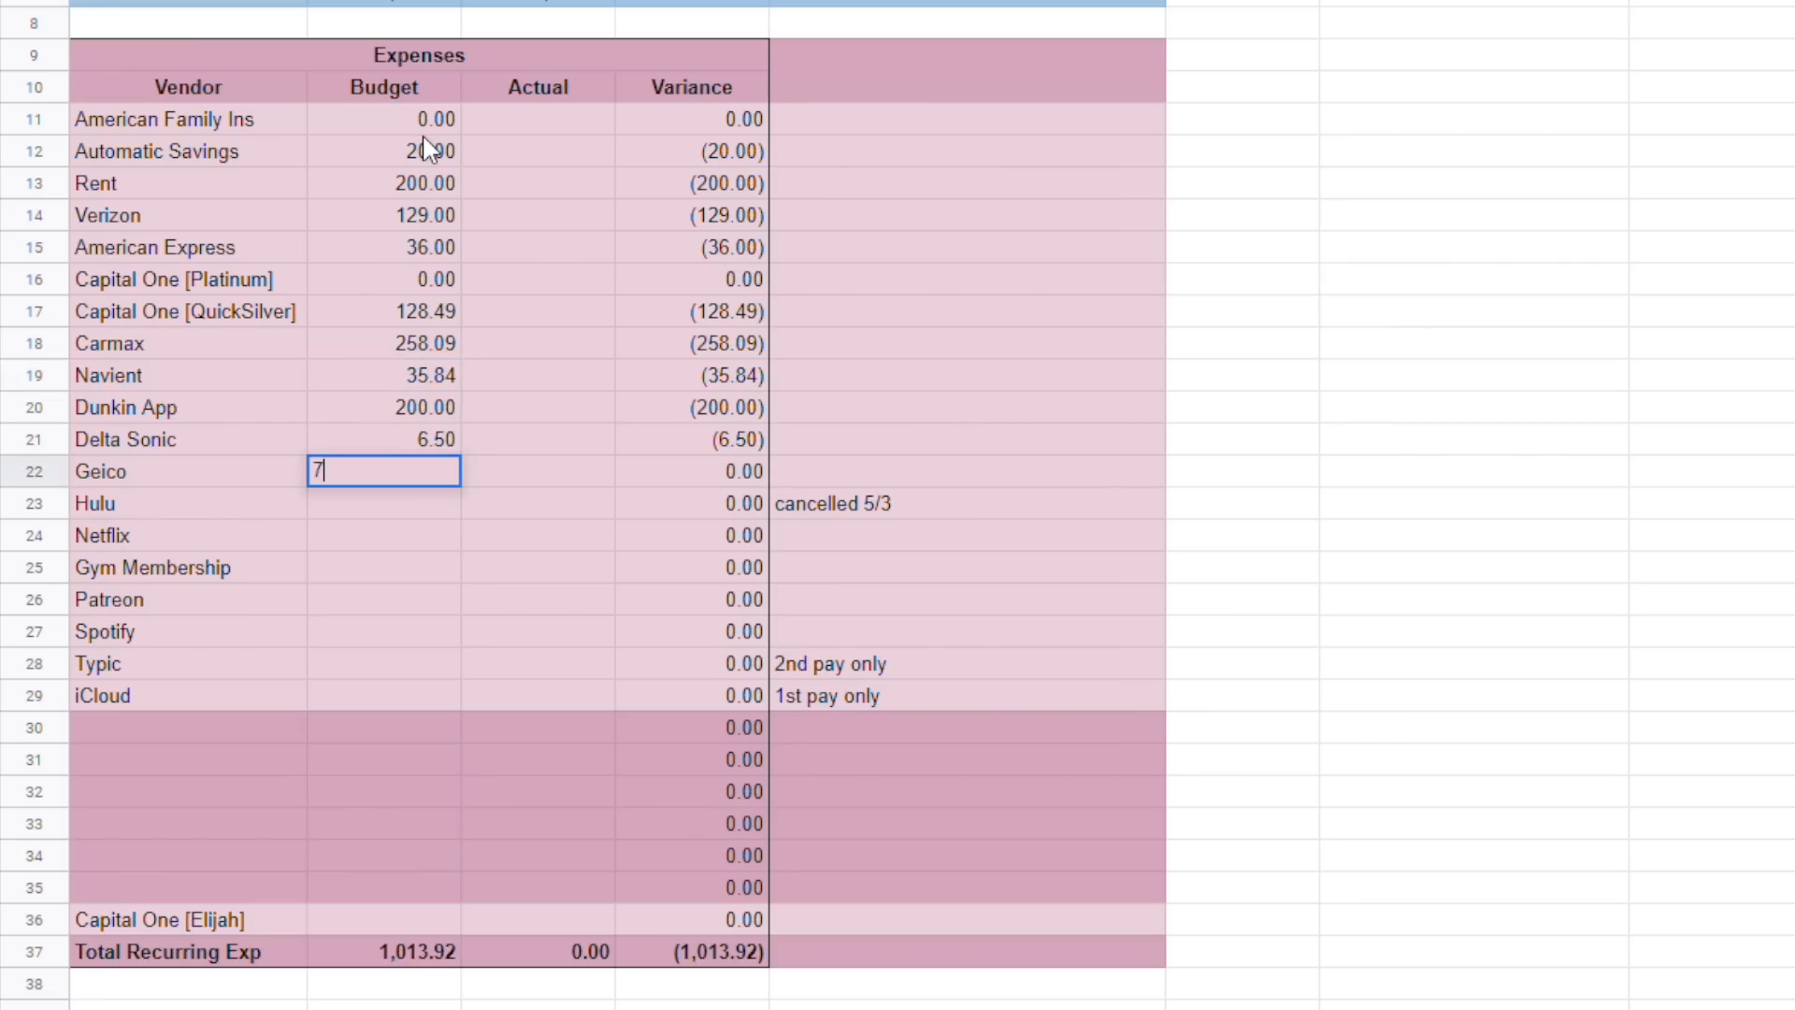
{"action": "type", "text": "3.59"}
{"action": "key", "text": "Return"}
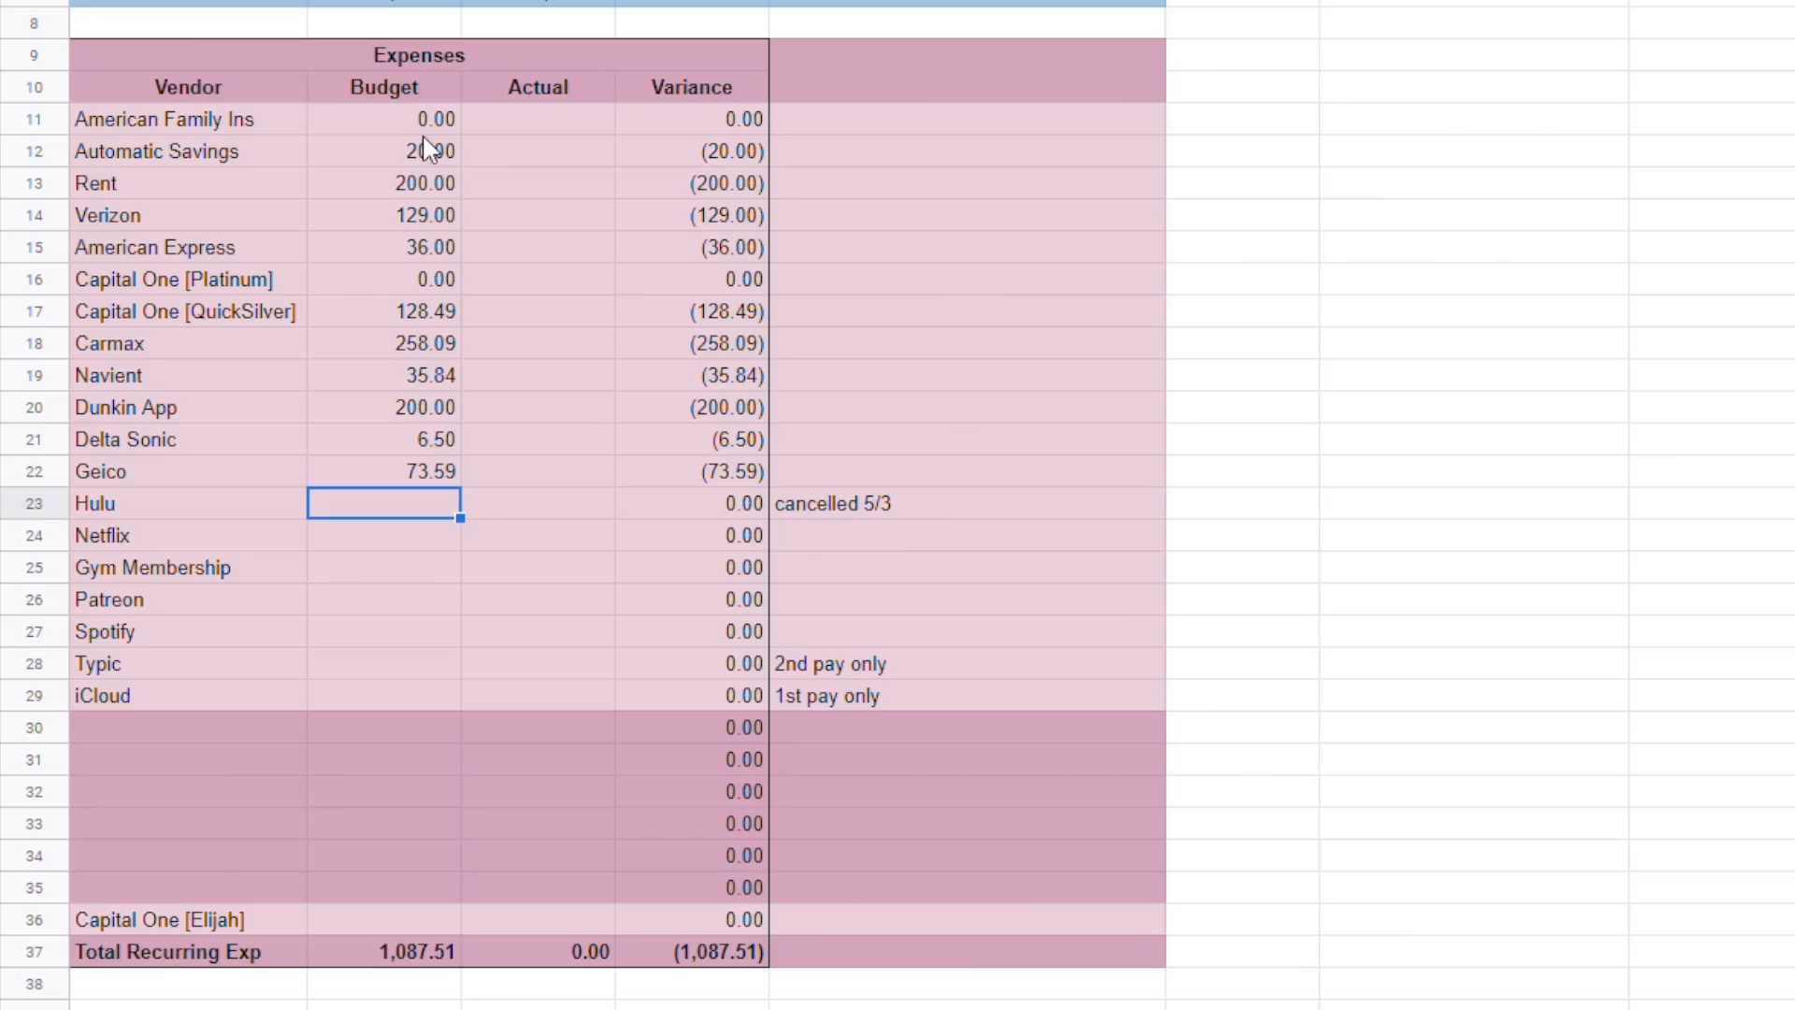
Enter budgets of 0 for Hulu, 7.50 for Netflix and 4.44 for Gym Membership.
{"action": "type", "text": "0"}
{"action": "key", "text": "Return"}
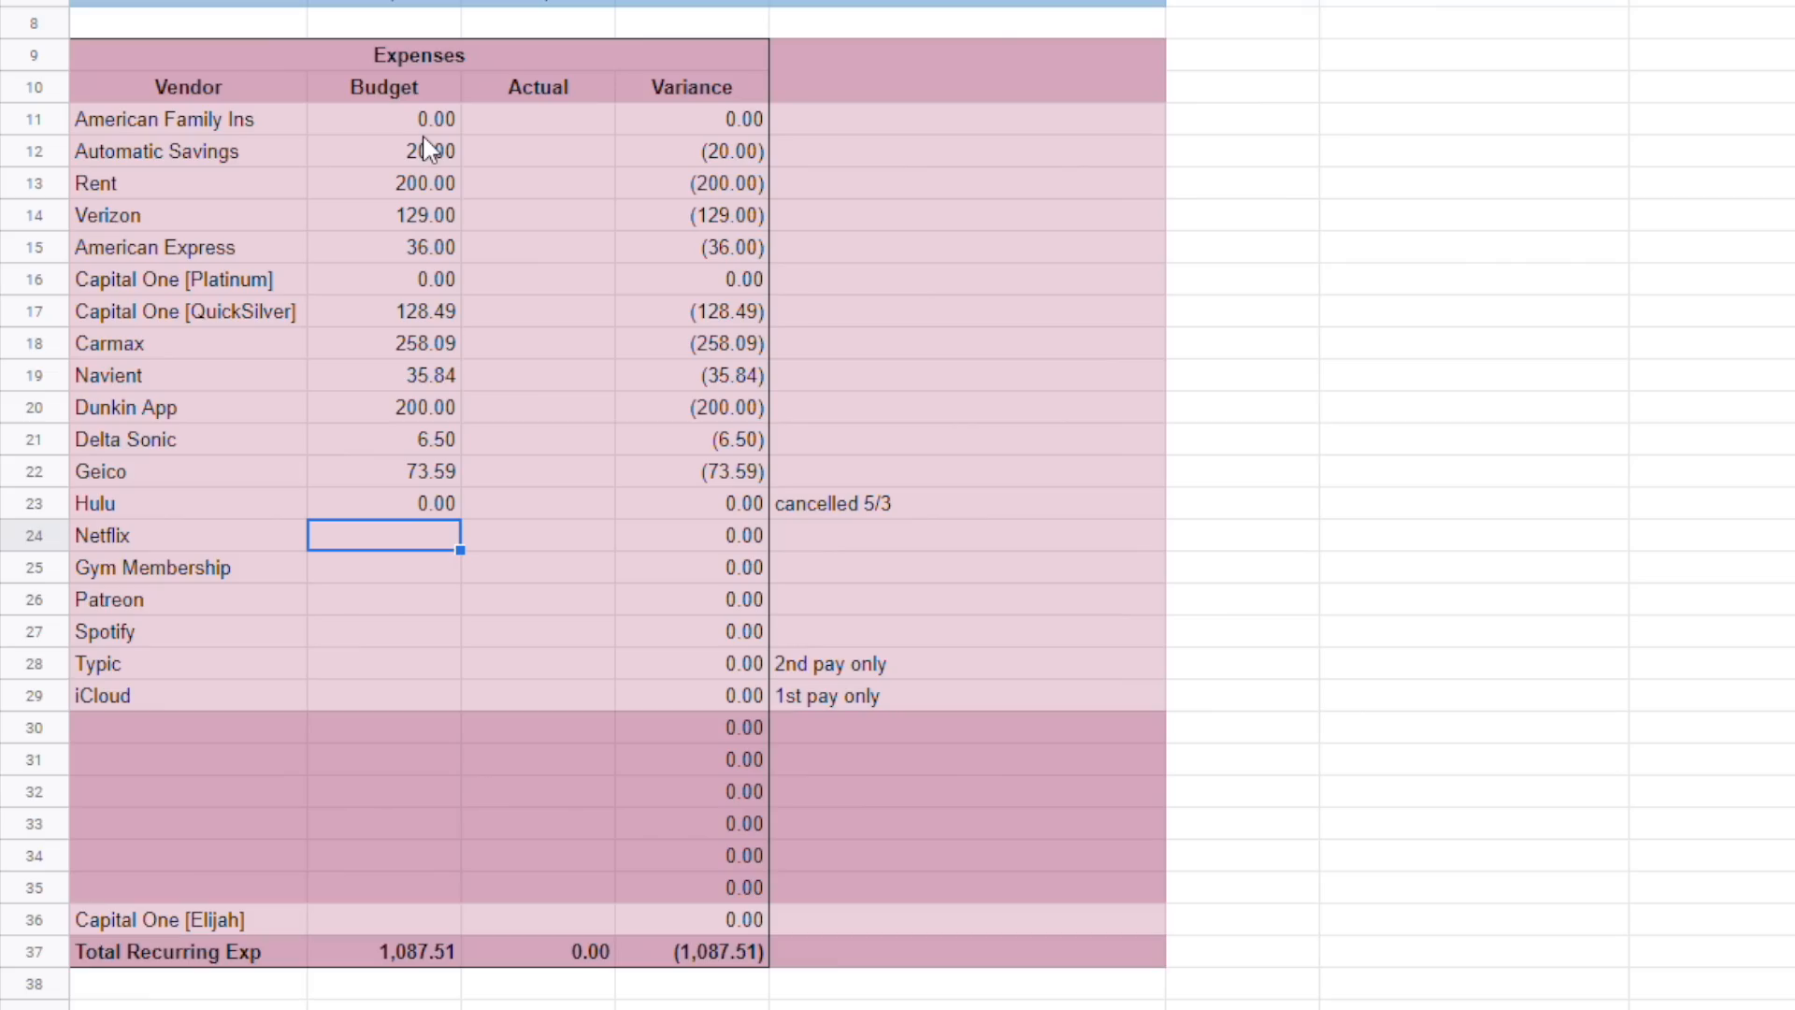
{"action": "type", "text": "7.50"}
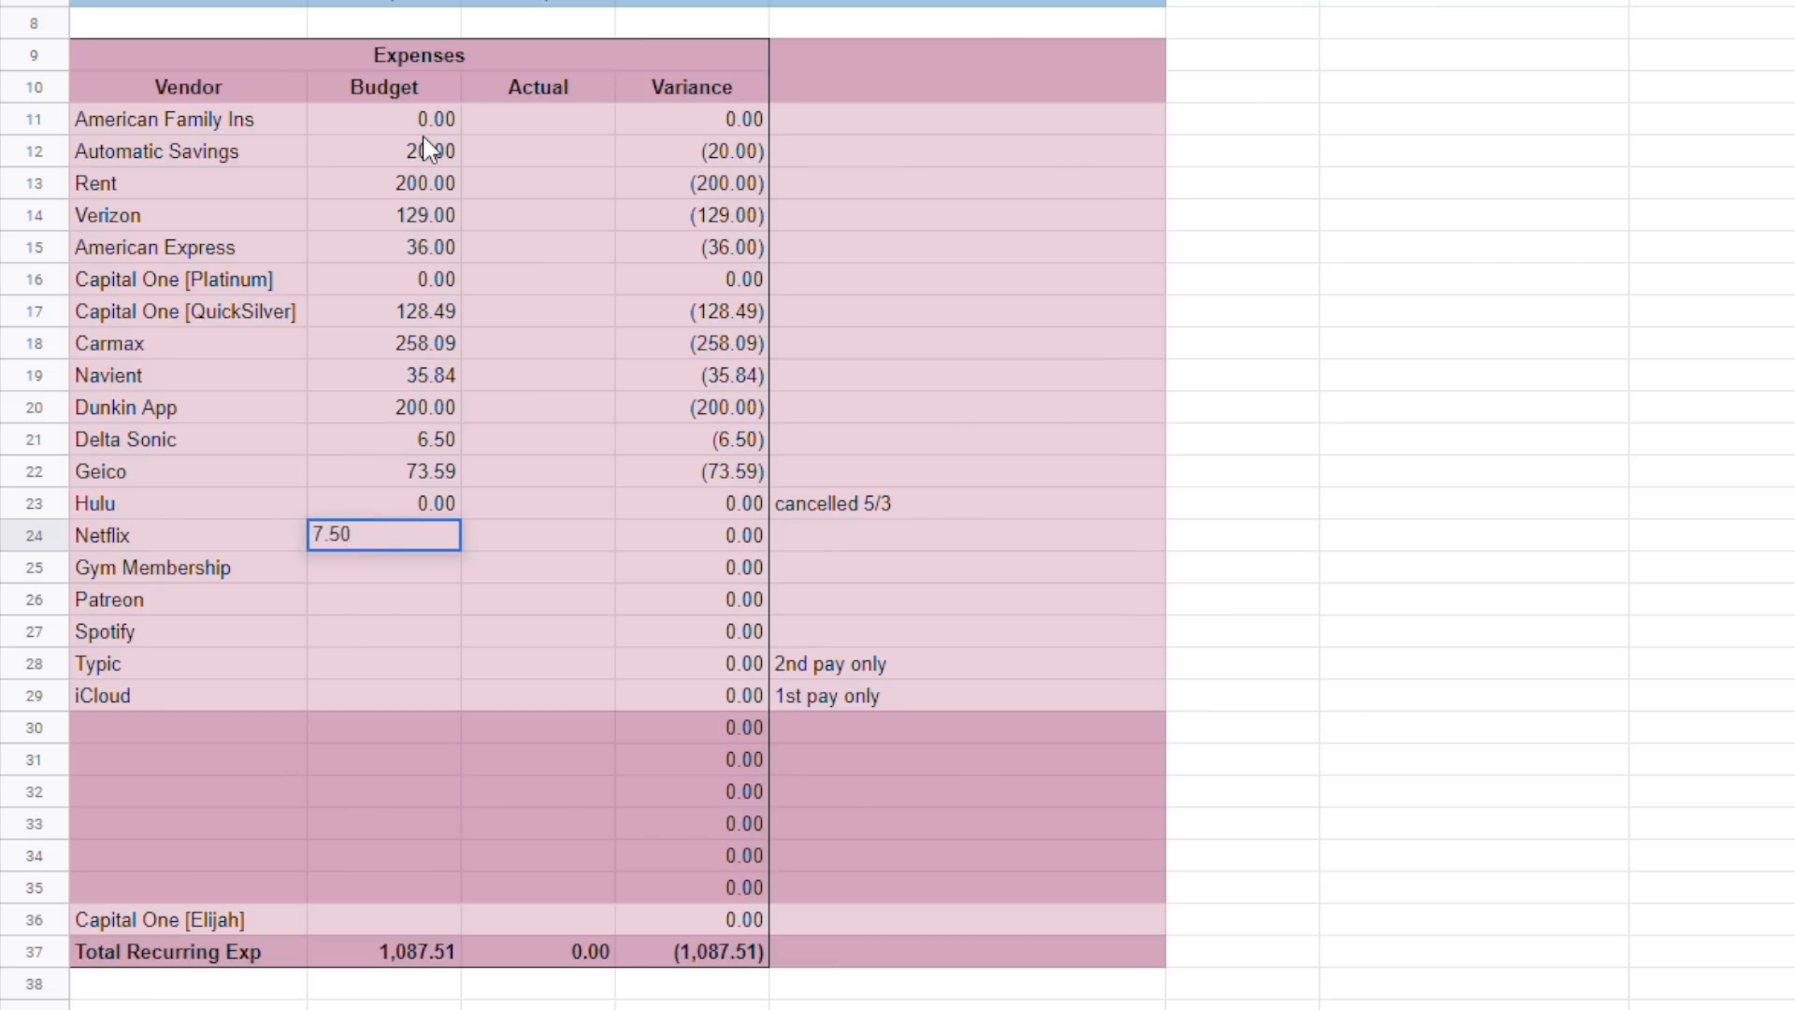
{"action": "key", "text": "Return"}
{"action": "type", "text": "4"}
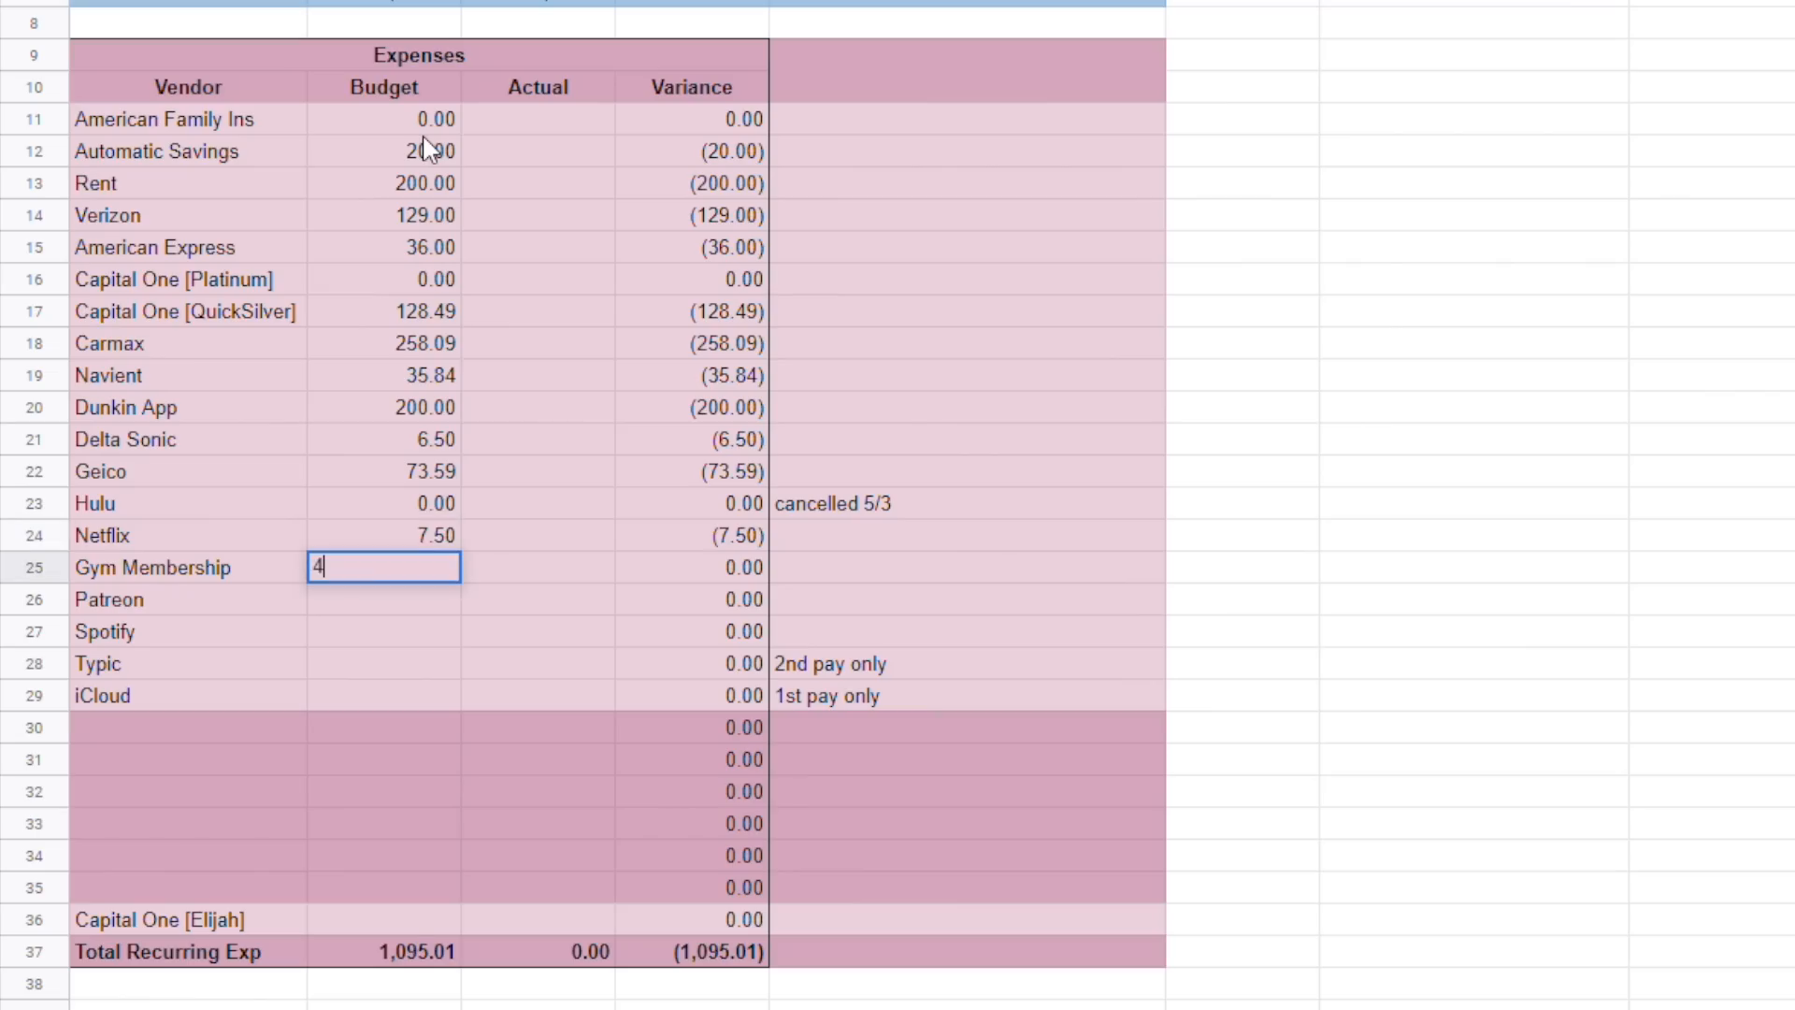
{"action": "type", "text": ".44"}
{"action": "key", "text": "Return"}
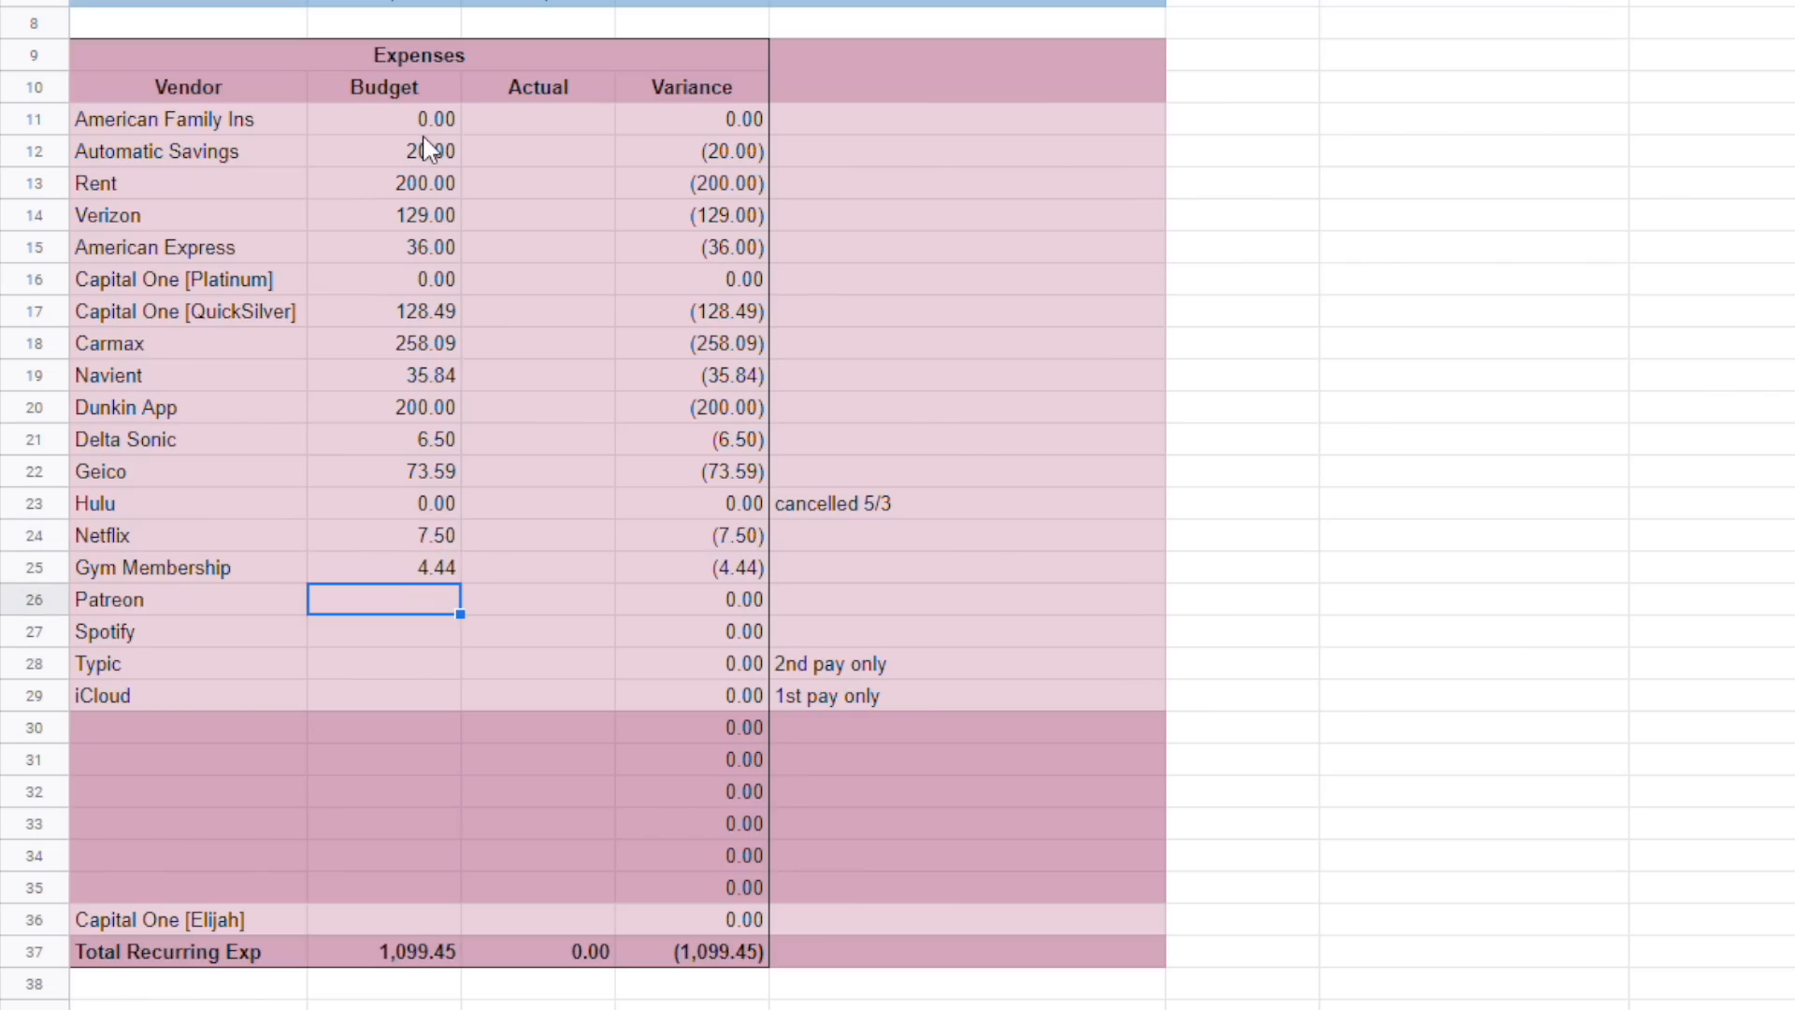
Enter budgets of 4 for Patreon, 7.50 for Spotify and 3.18 for Typic.
{"action": "type", "text": "4"}
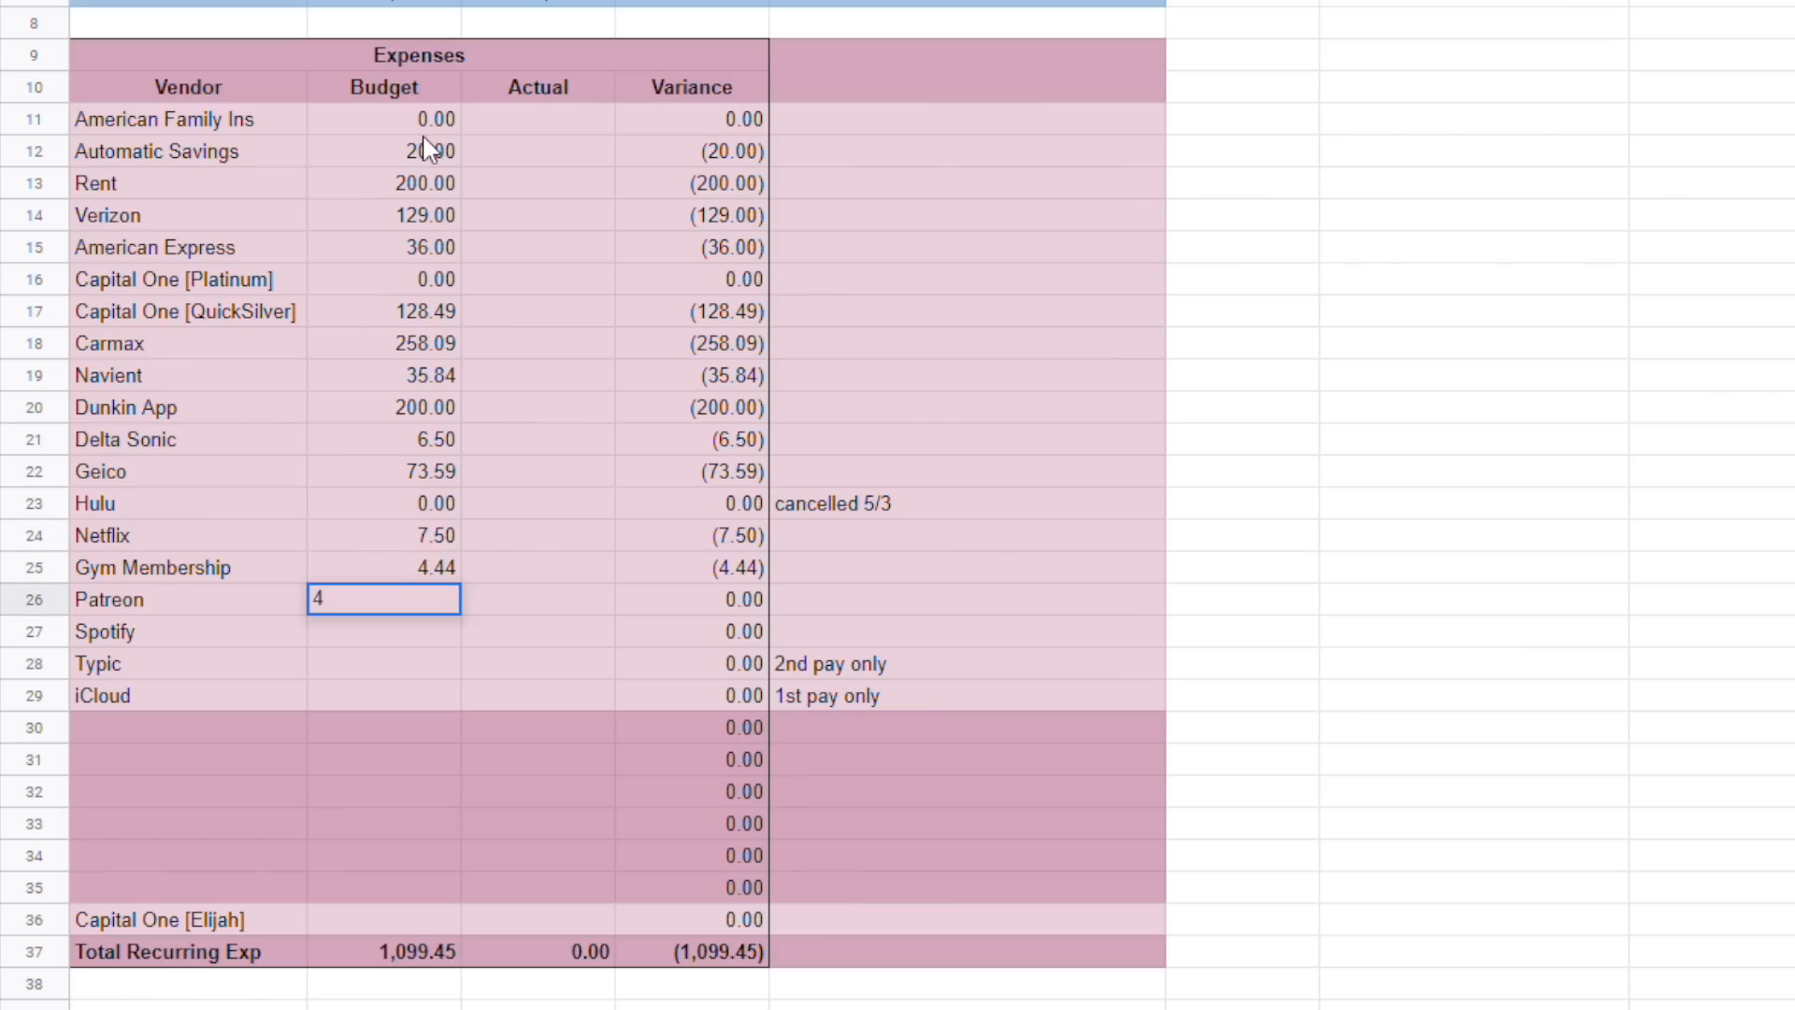
{"action": "key", "text": "Return"}
{"action": "type", "text": "7.50"}
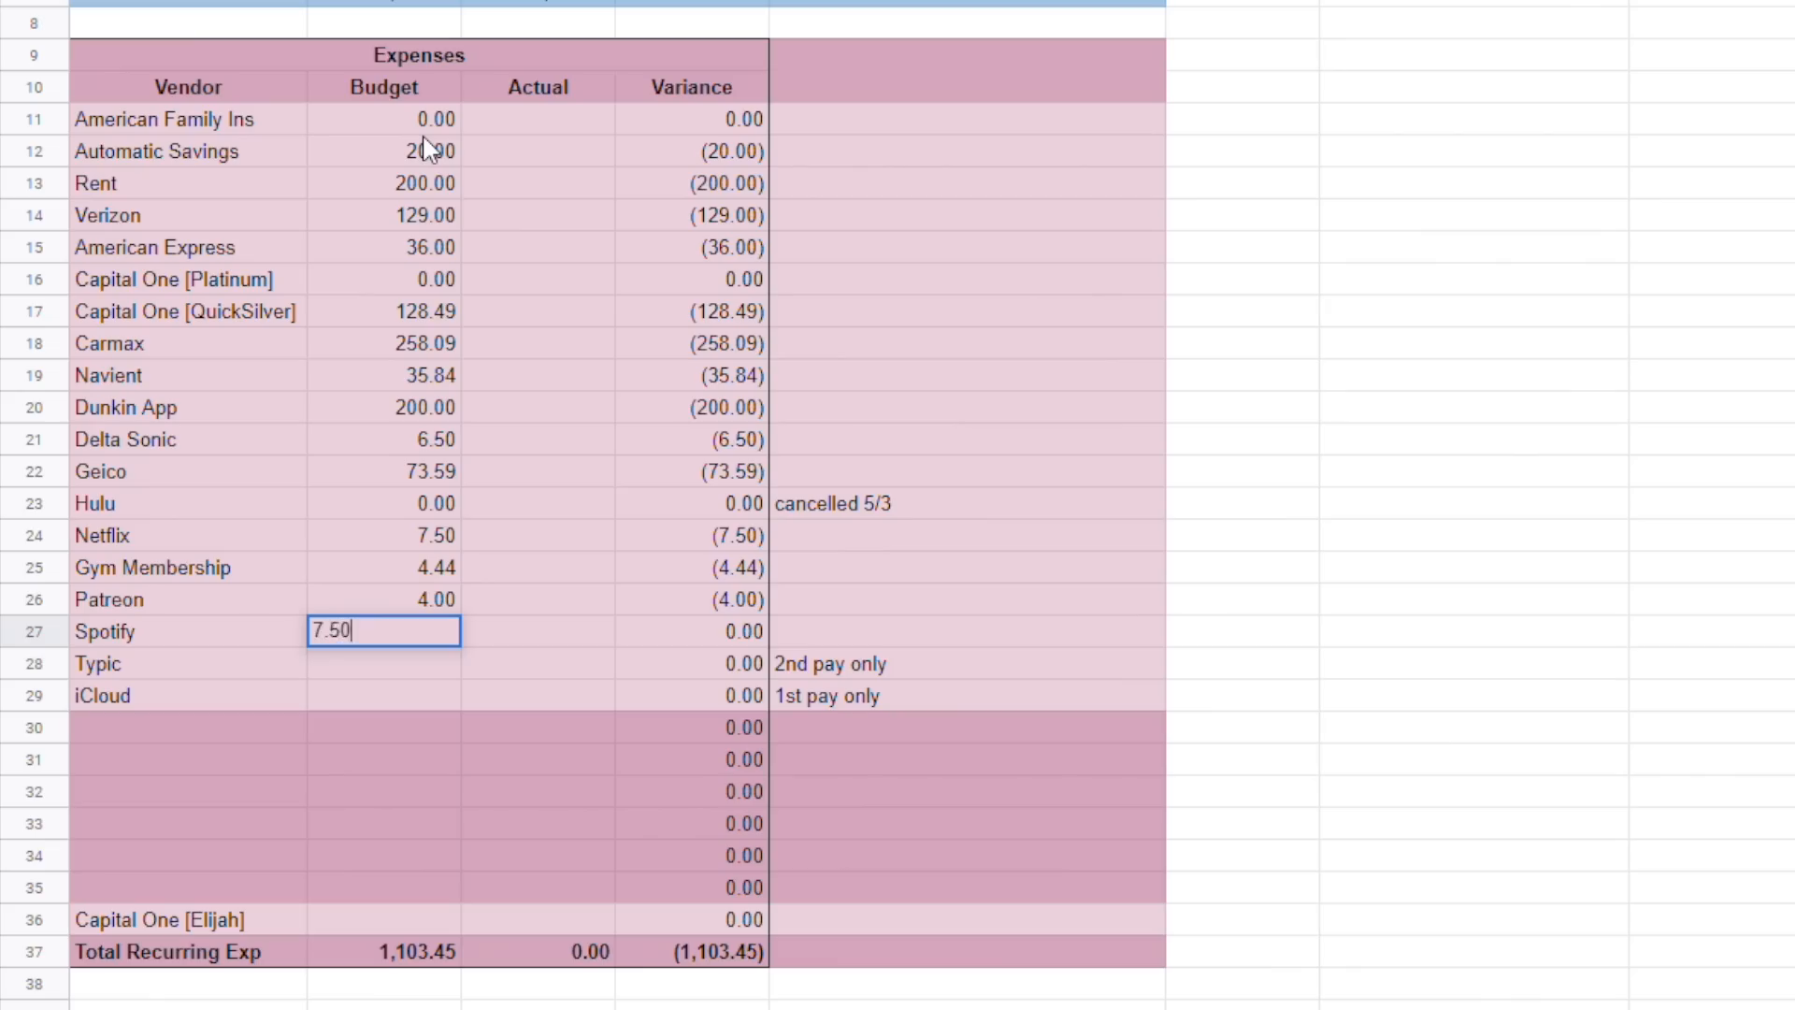
{"action": "key", "text": "Return"}
{"action": "type", "text": "3.18"}
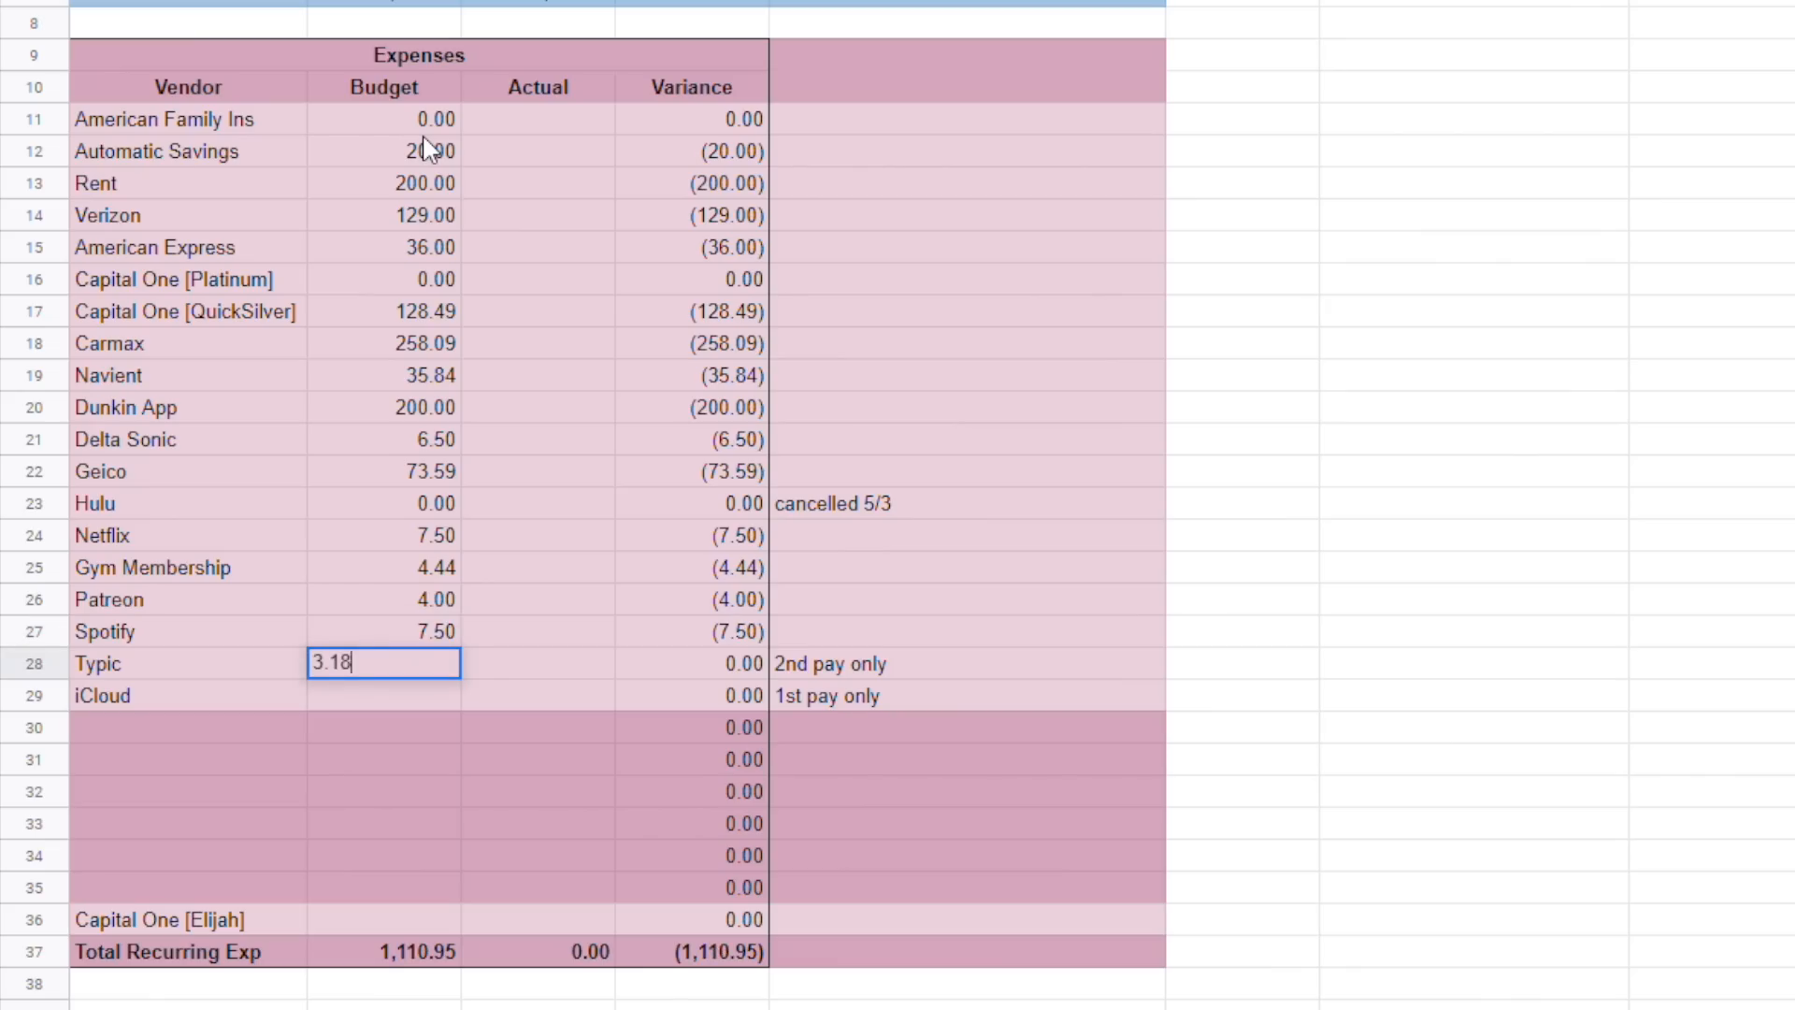
{"action": "key", "text": "Return"}
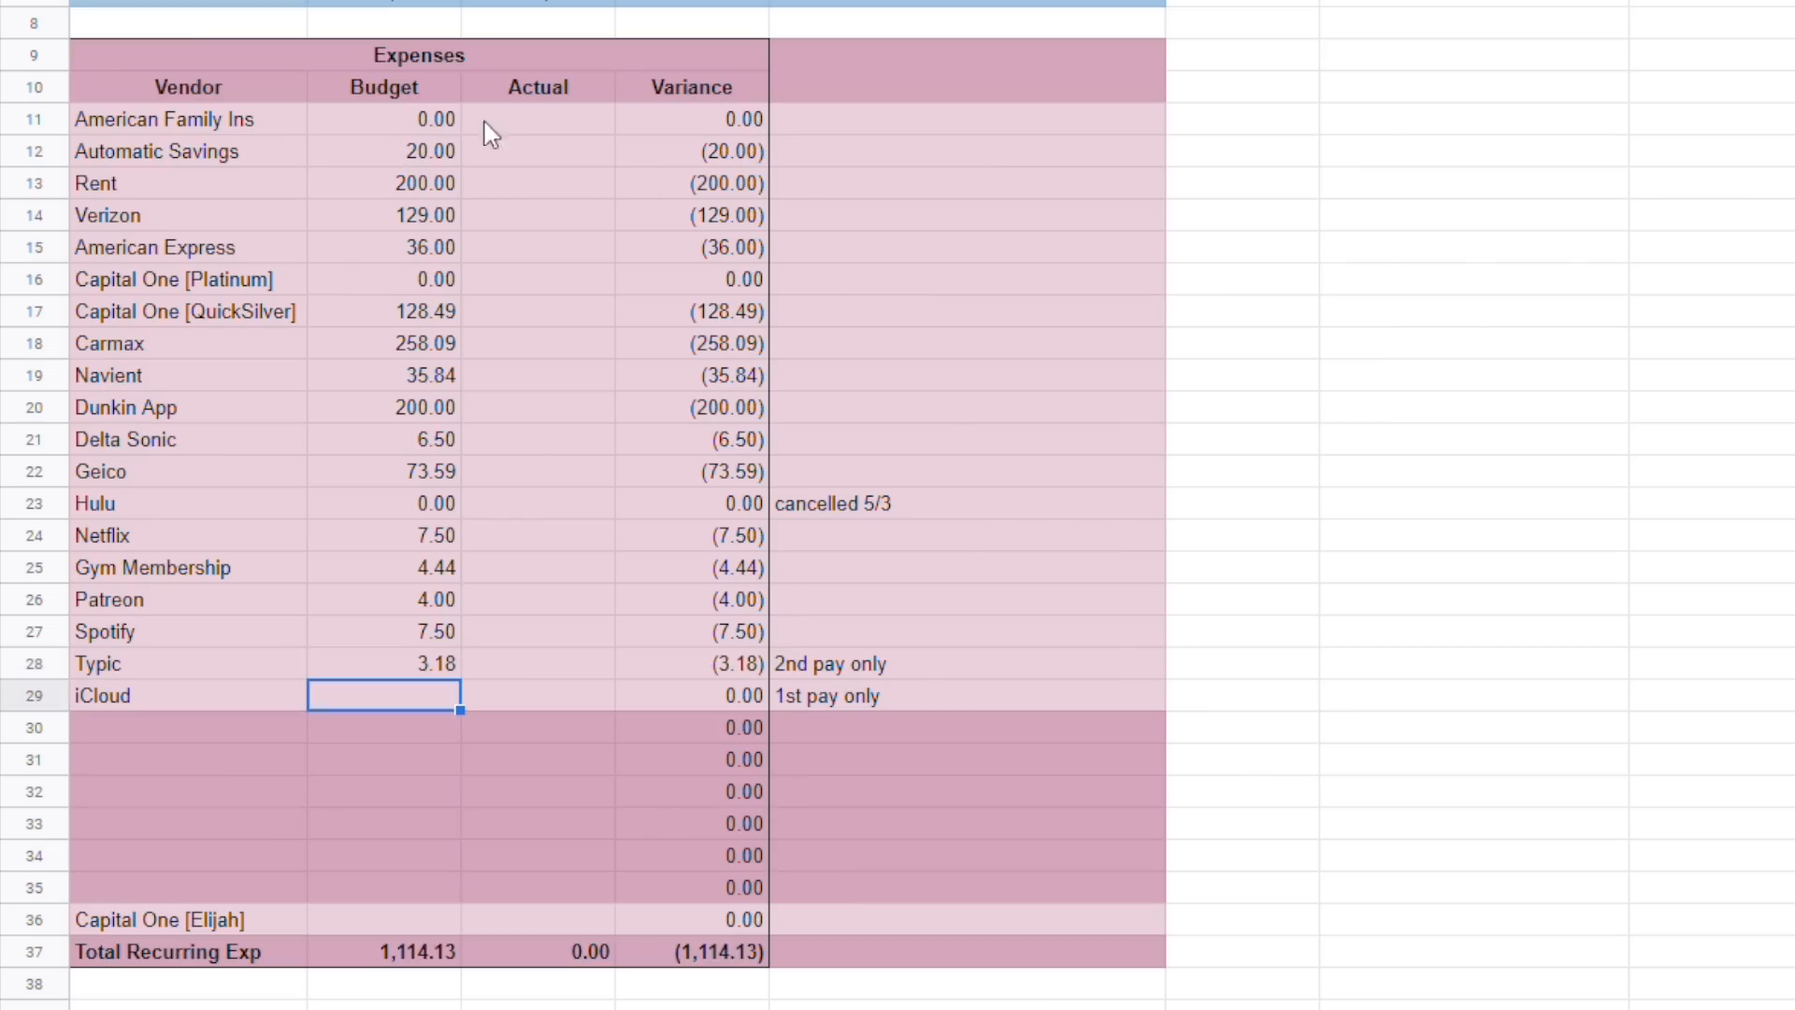
Check the pay-period notes for Typic and iCloud, and enter 0 as the iCloud budget.
{"action": "left_click", "coordinate": [812, 670]}
{"action": "left_click_drag", "start_coordinate": [846, 670], "coordinate": [408, 676]}
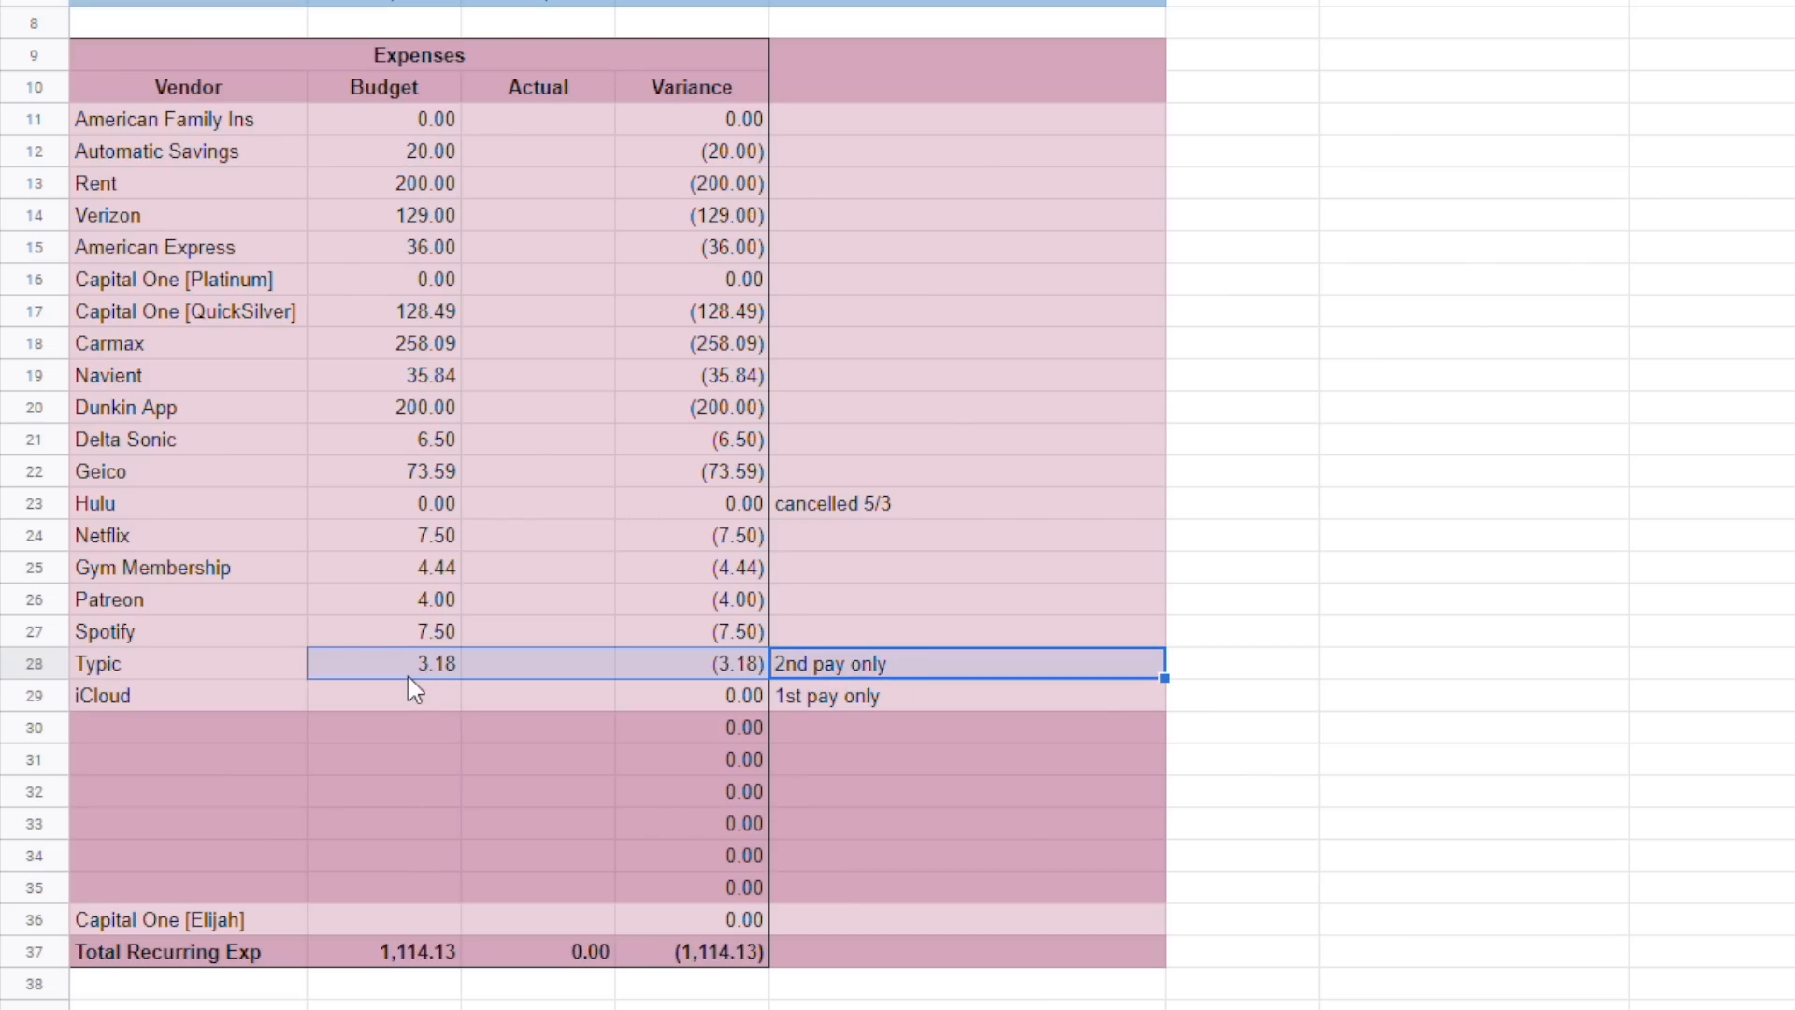
{"action": "left_click", "coordinate": [402, 697]}
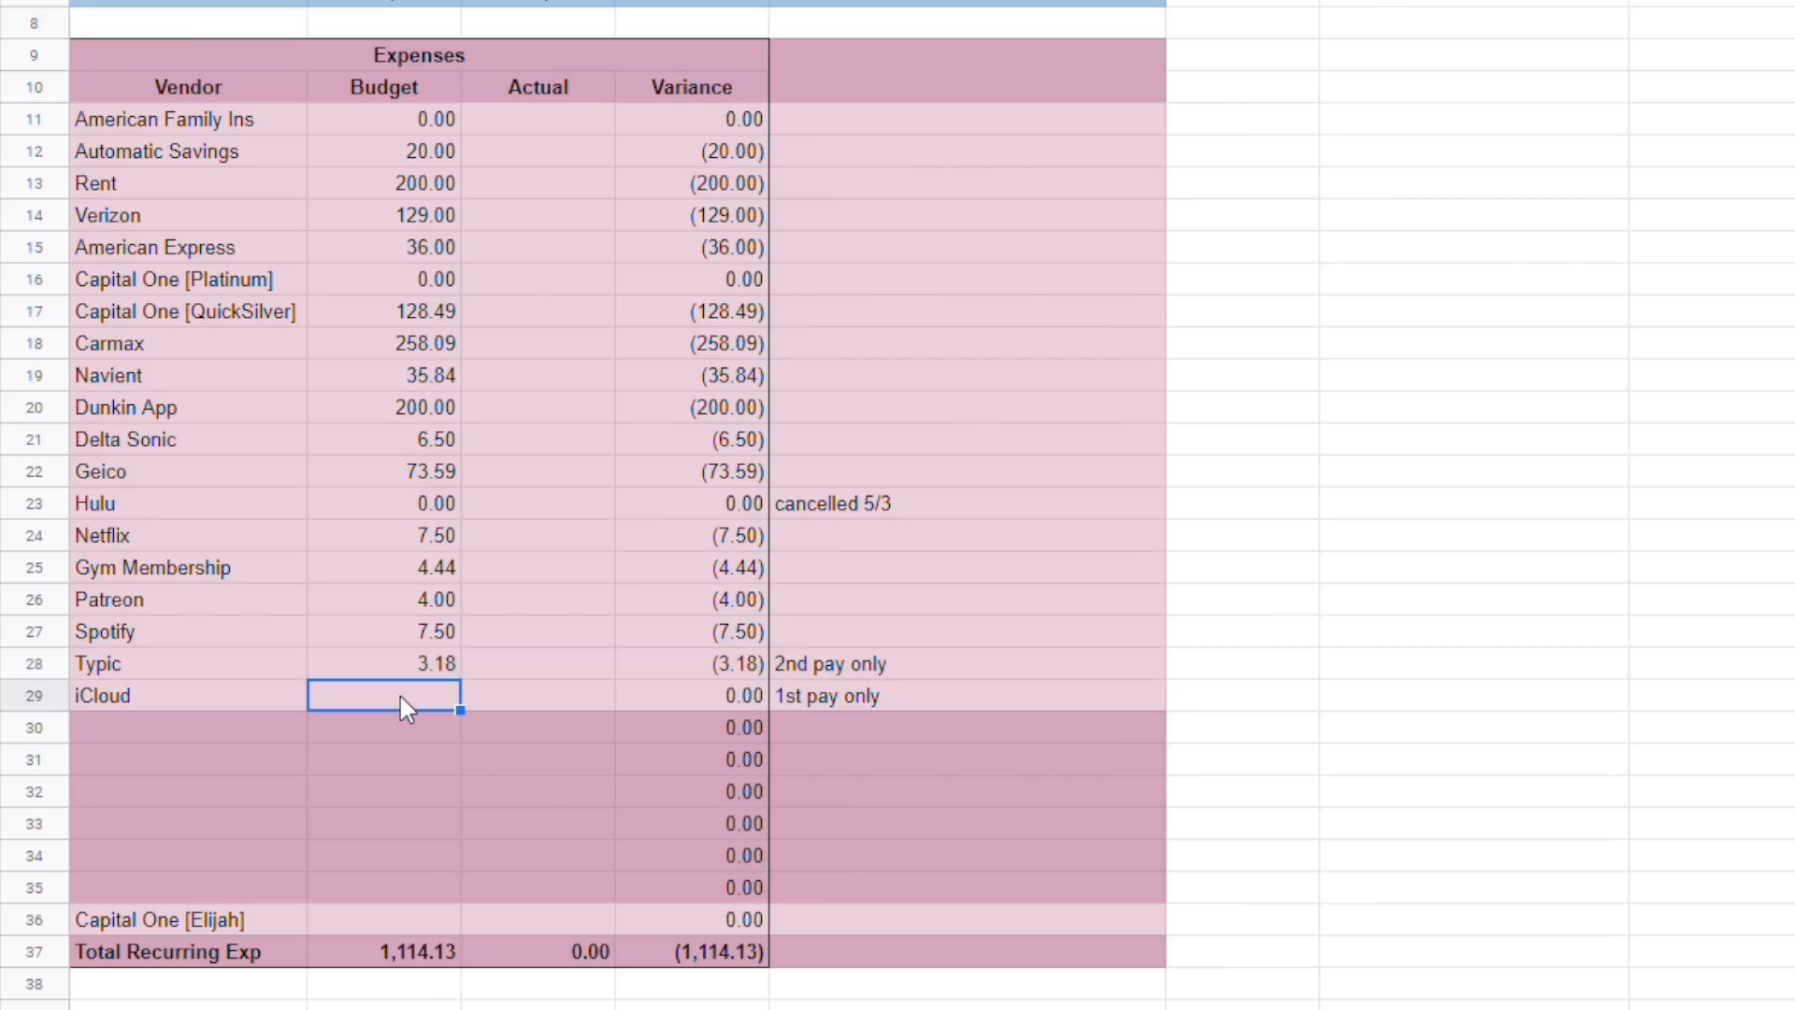
{"action": "left_click", "coordinate": [914, 696]}
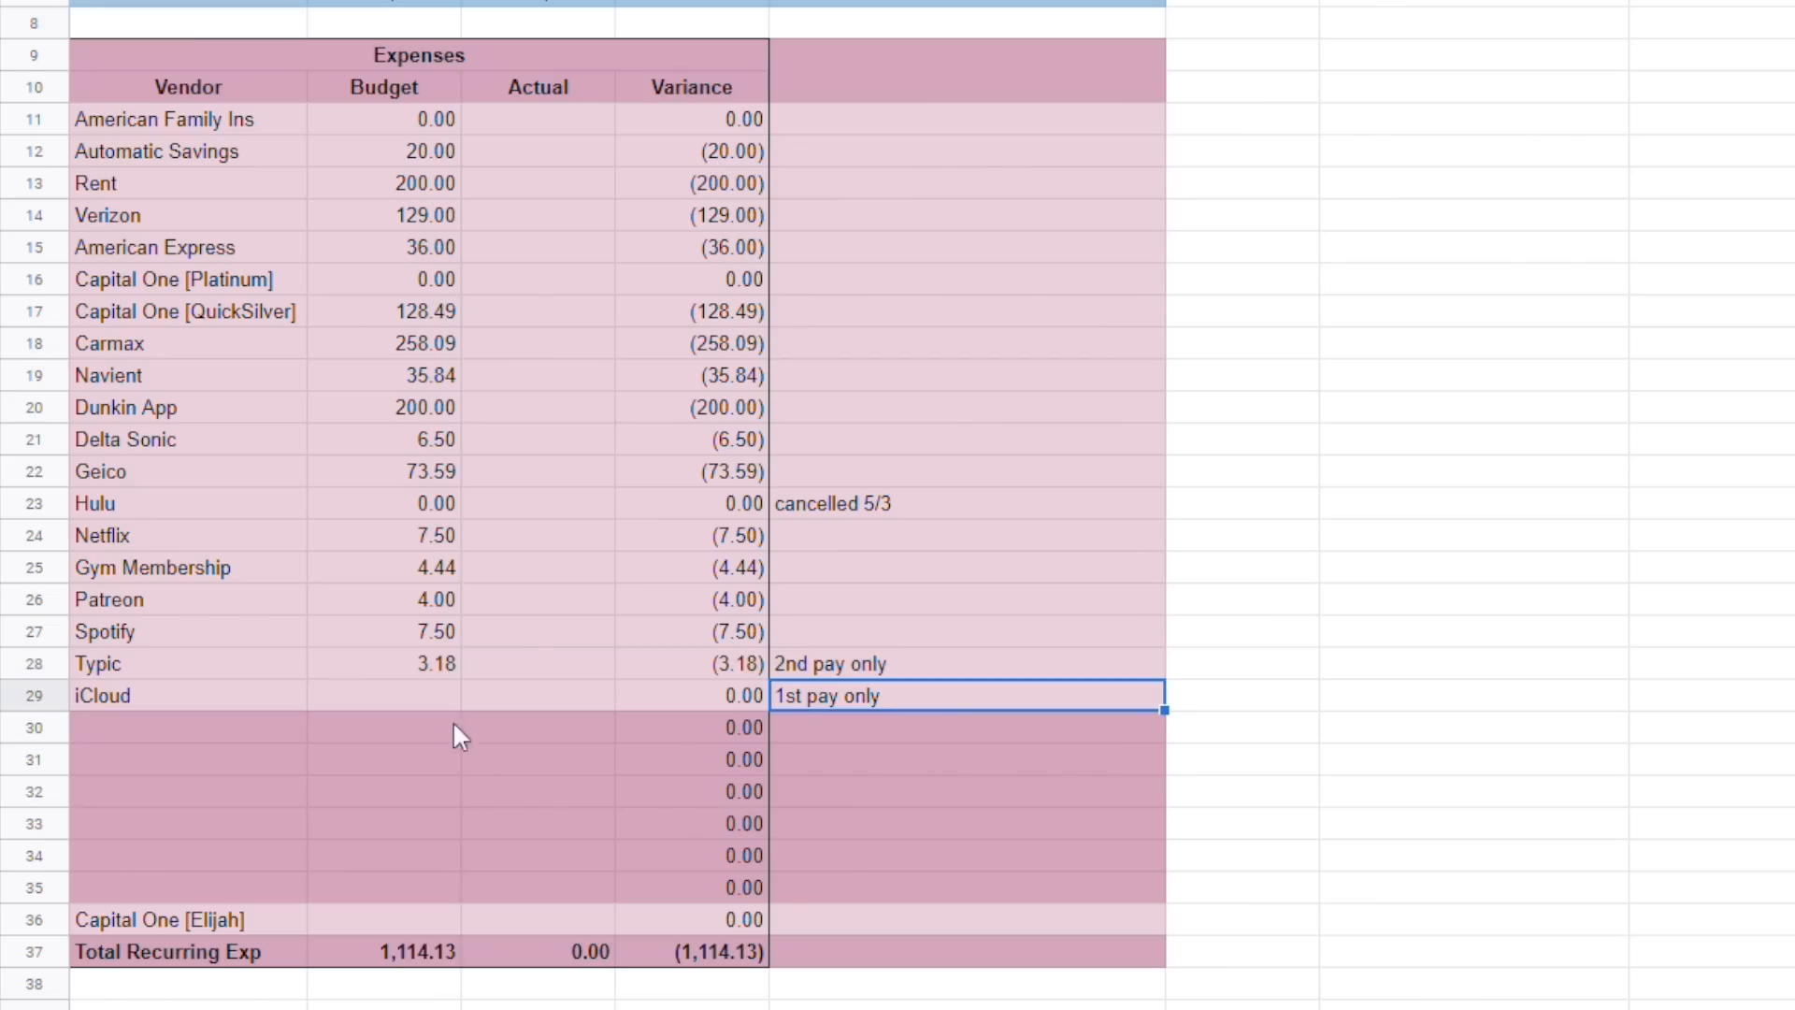
{"action": "left_click", "coordinate": [361, 706]}
{"action": "type", "text": ".99"}
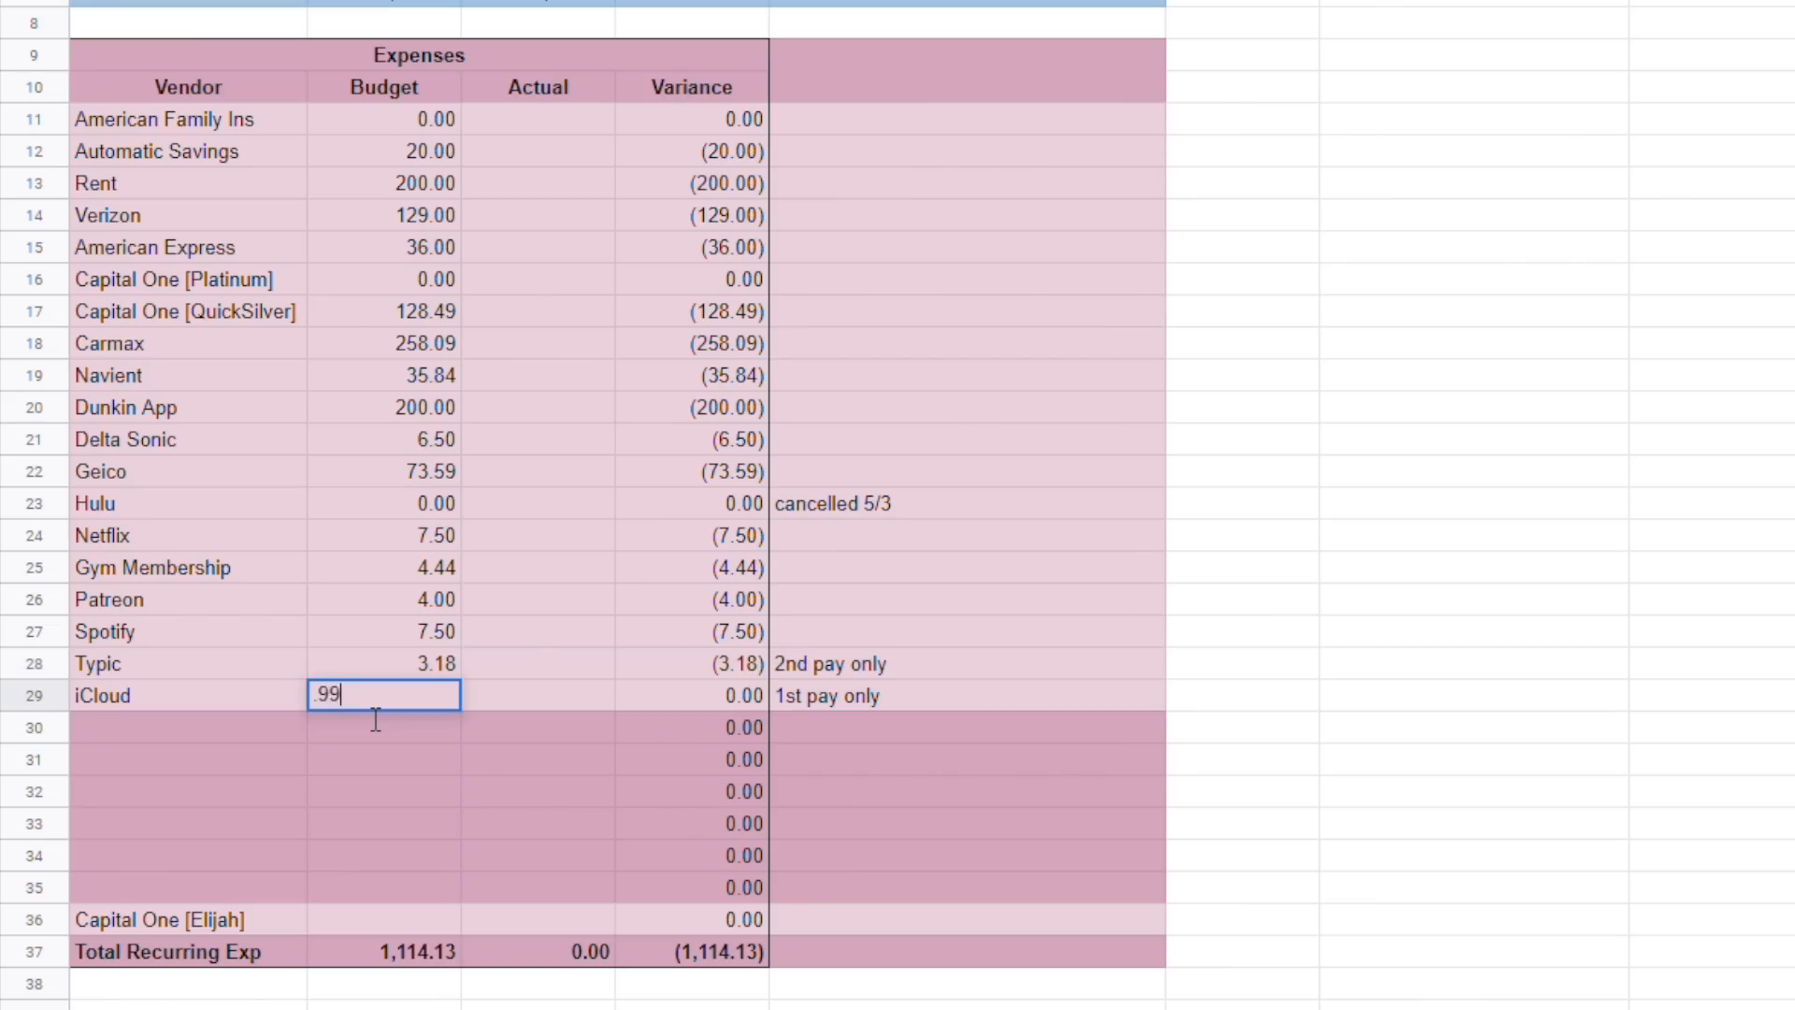
{"action": "key", "text": "BackSpace"}
{"action": "key", "text": "BackSpace"}
{"action": "type", "text": "0"}
{"action": "key", "text": "Return"}
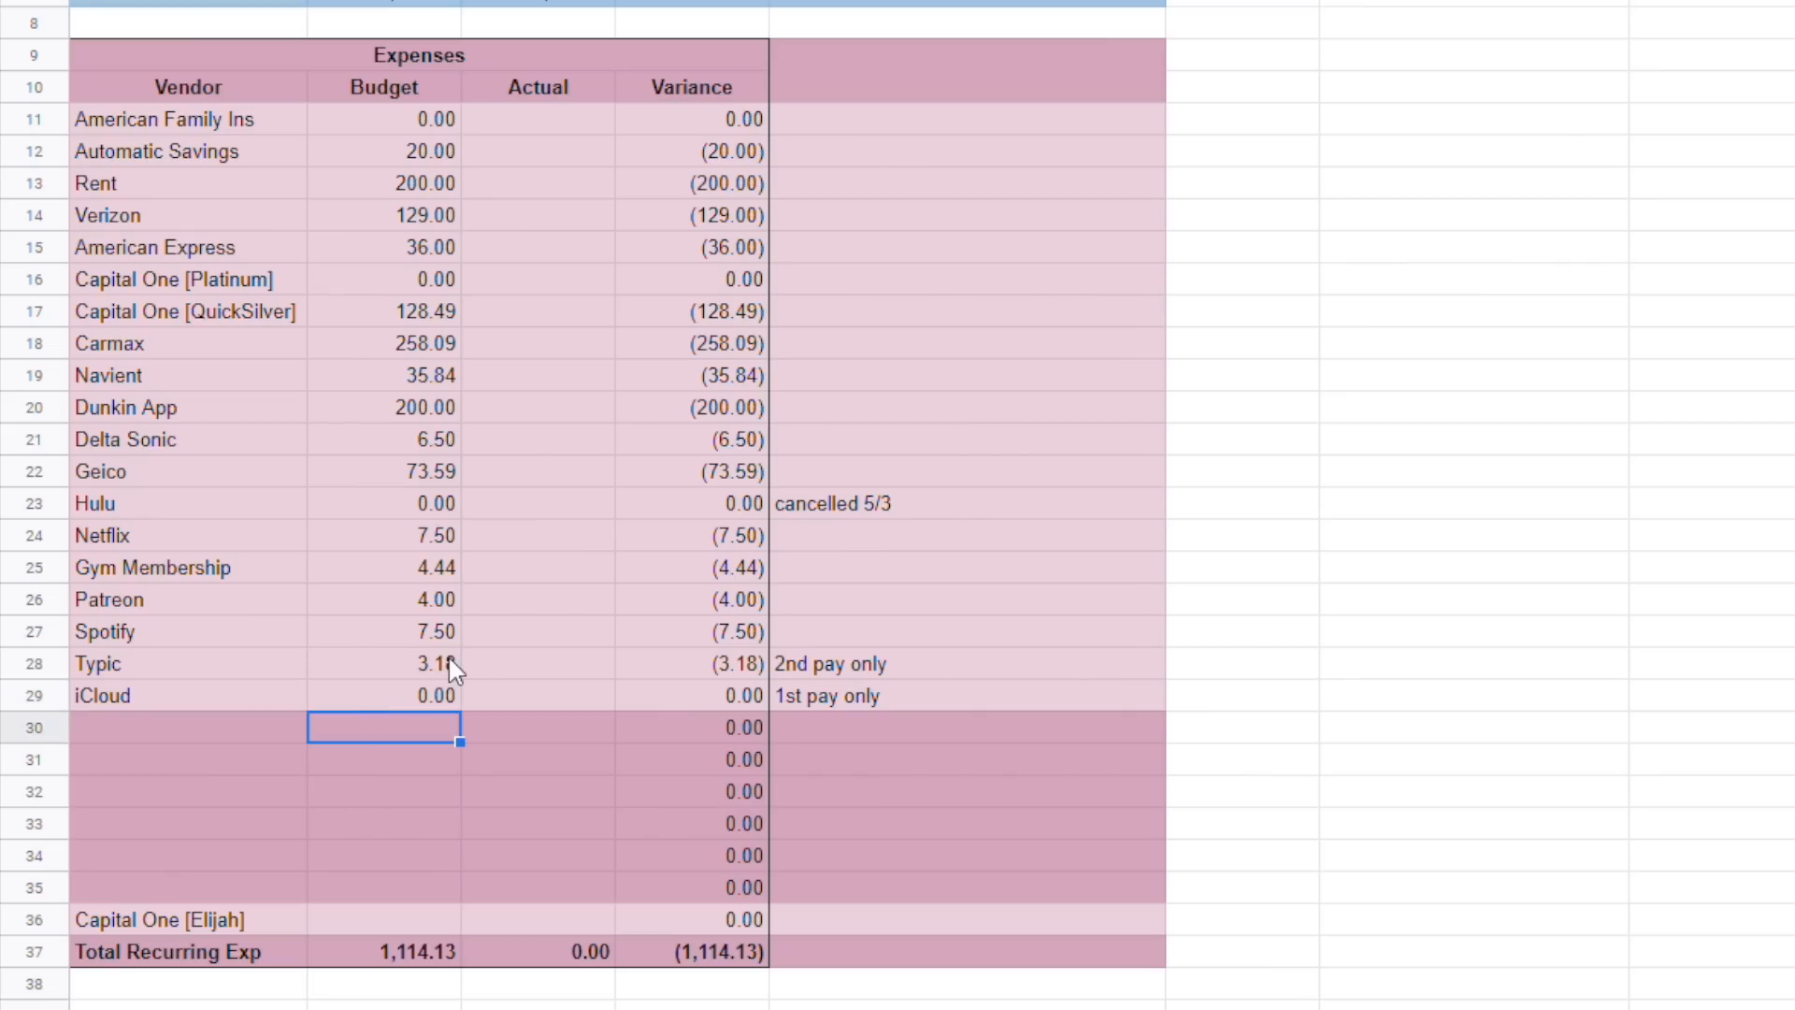
{"action": "left_click_drag", "start_coordinate": [230, 733], "coordinate": [890, 895]}
{"action": "left_click_drag", "start_coordinate": [36, 720], "coordinate": [54, 892]}
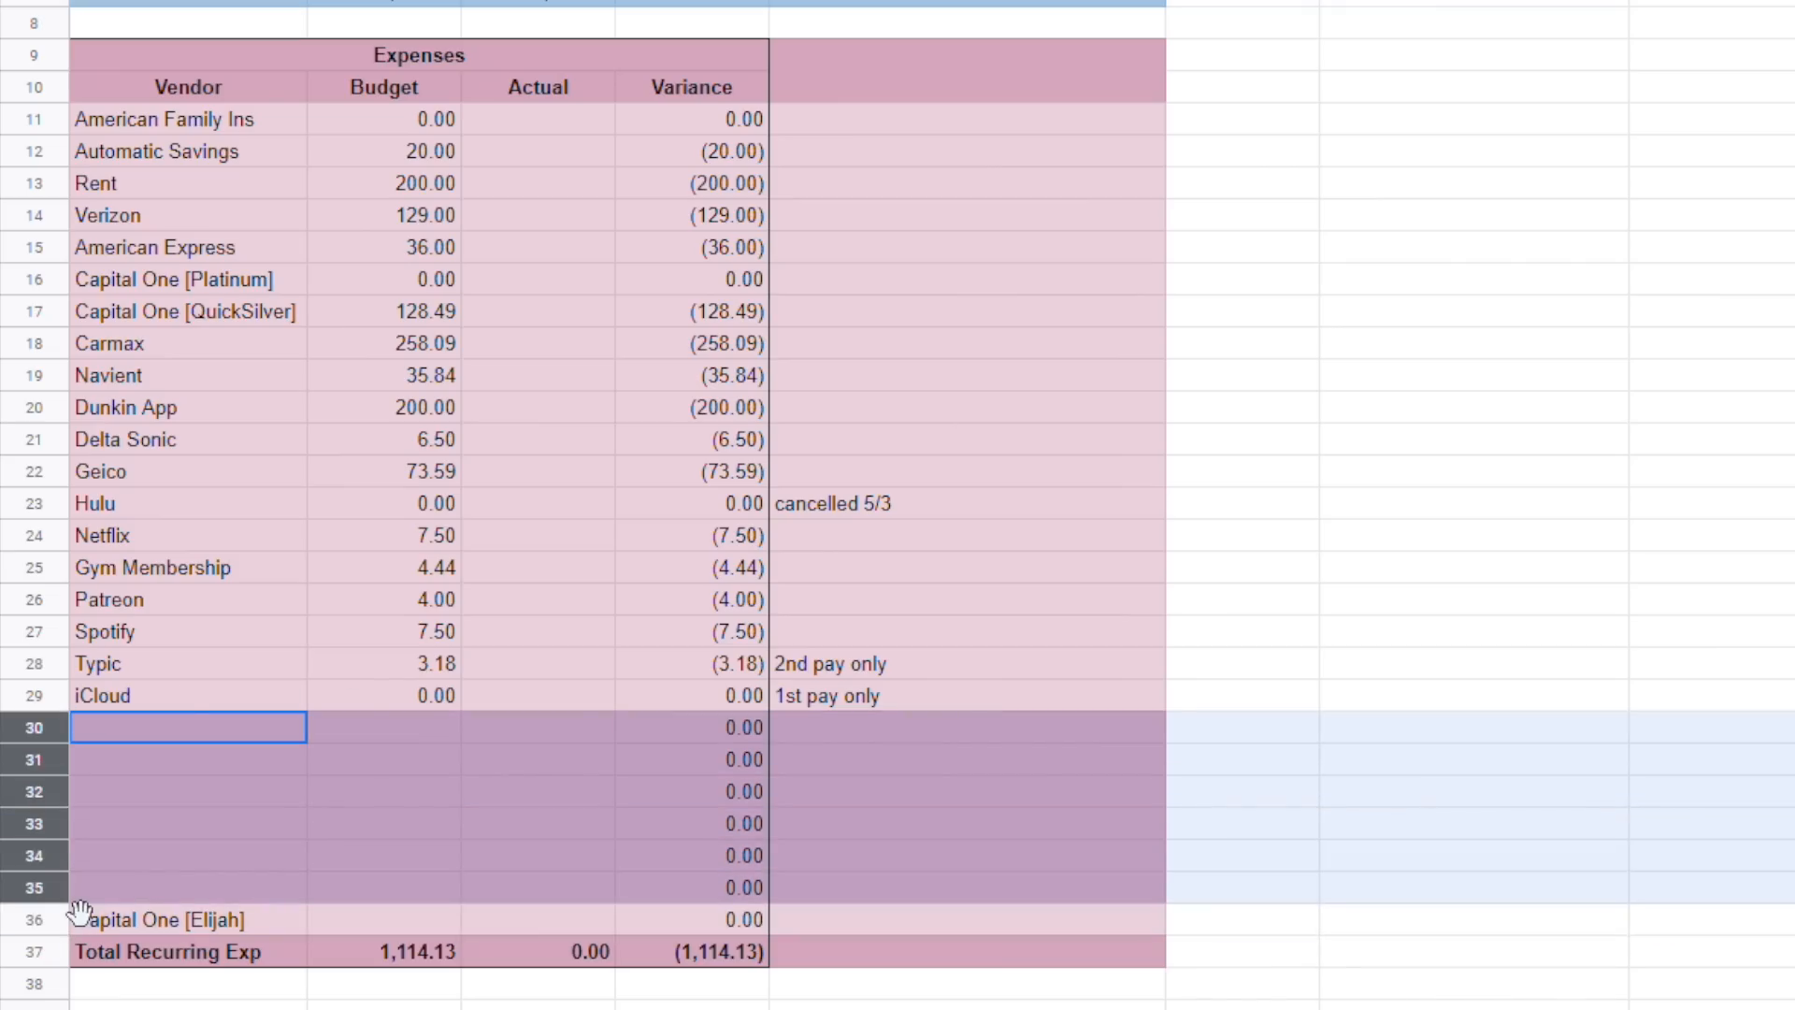
{"action": "left_click", "coordinate": [204, 823]}
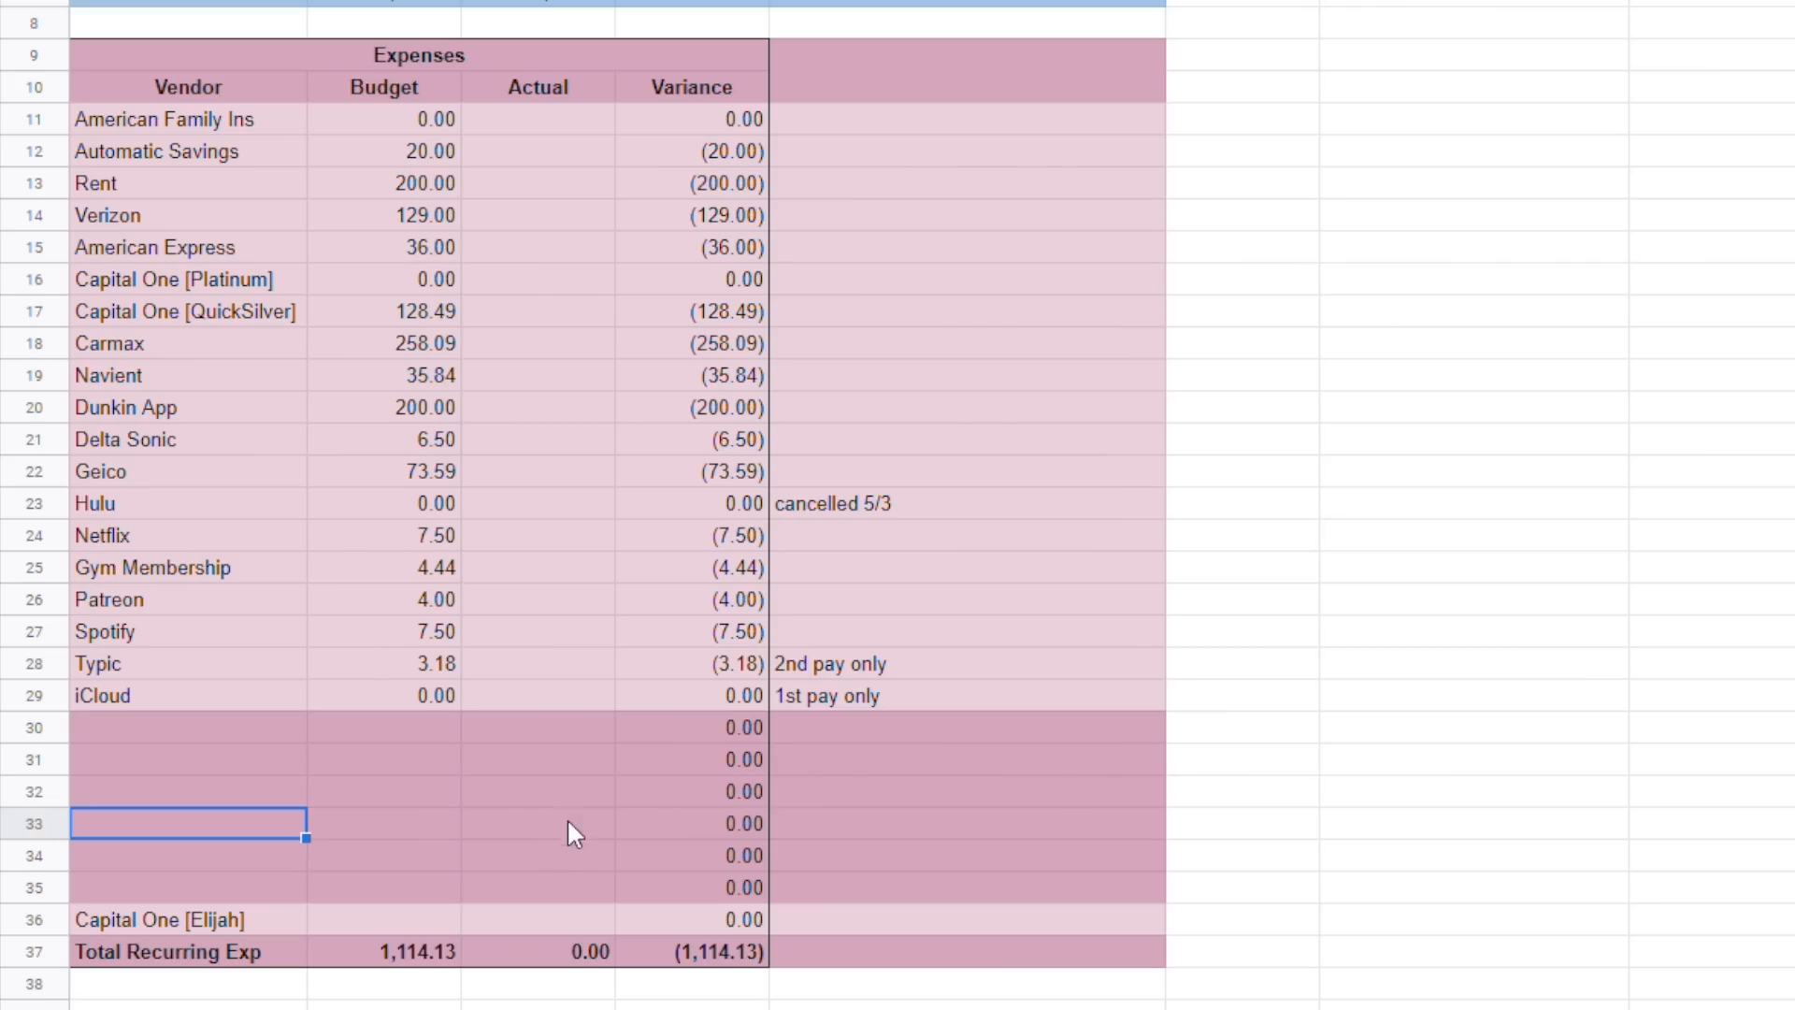
{"action": "left_click", "coordinate": [763, 837]}
Enter 40.21 as the budget for the last Capital One vendor, directly above Total Recurring Exp.
{"action": "scroll", "coordinate": [671, 761], "scroll_direction": "down", "scroll_amount": 4}
{"action": "scroll", "coordinate": [689, 733], "scroll_direction": "up", "scroll_amount": 2}
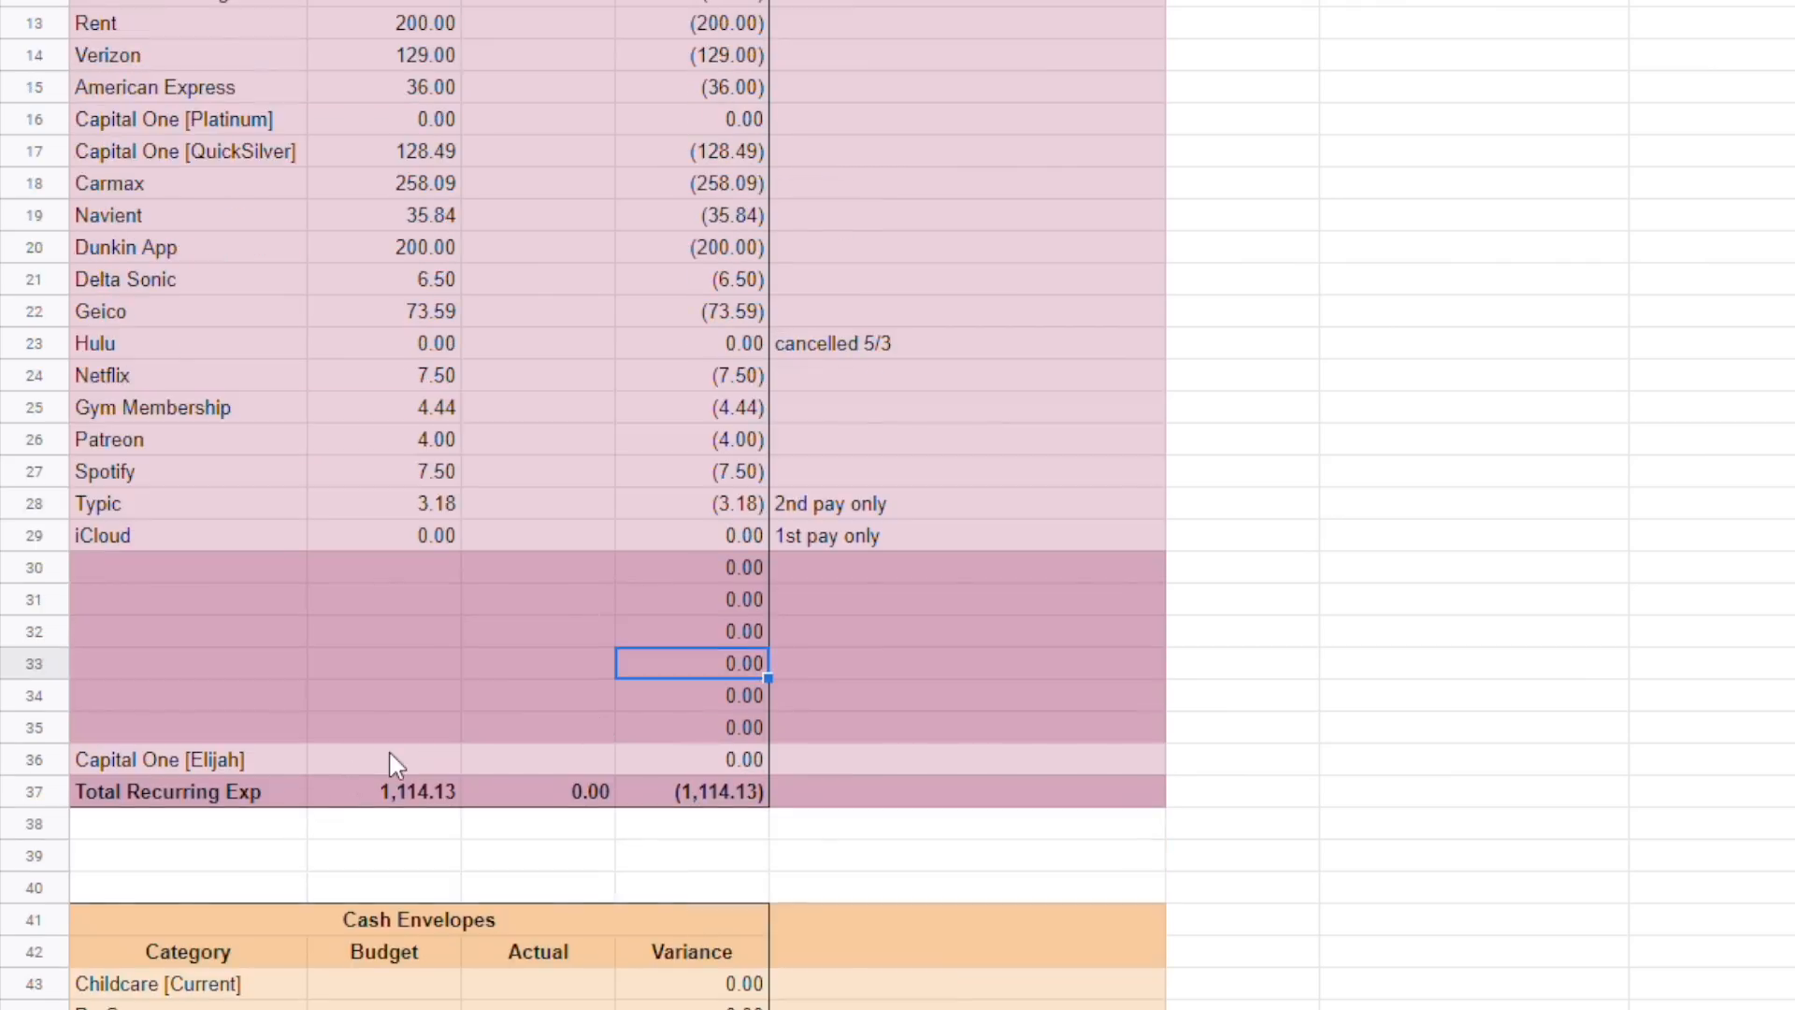
{"action": "left_click", "coordinate": [395, 764]}
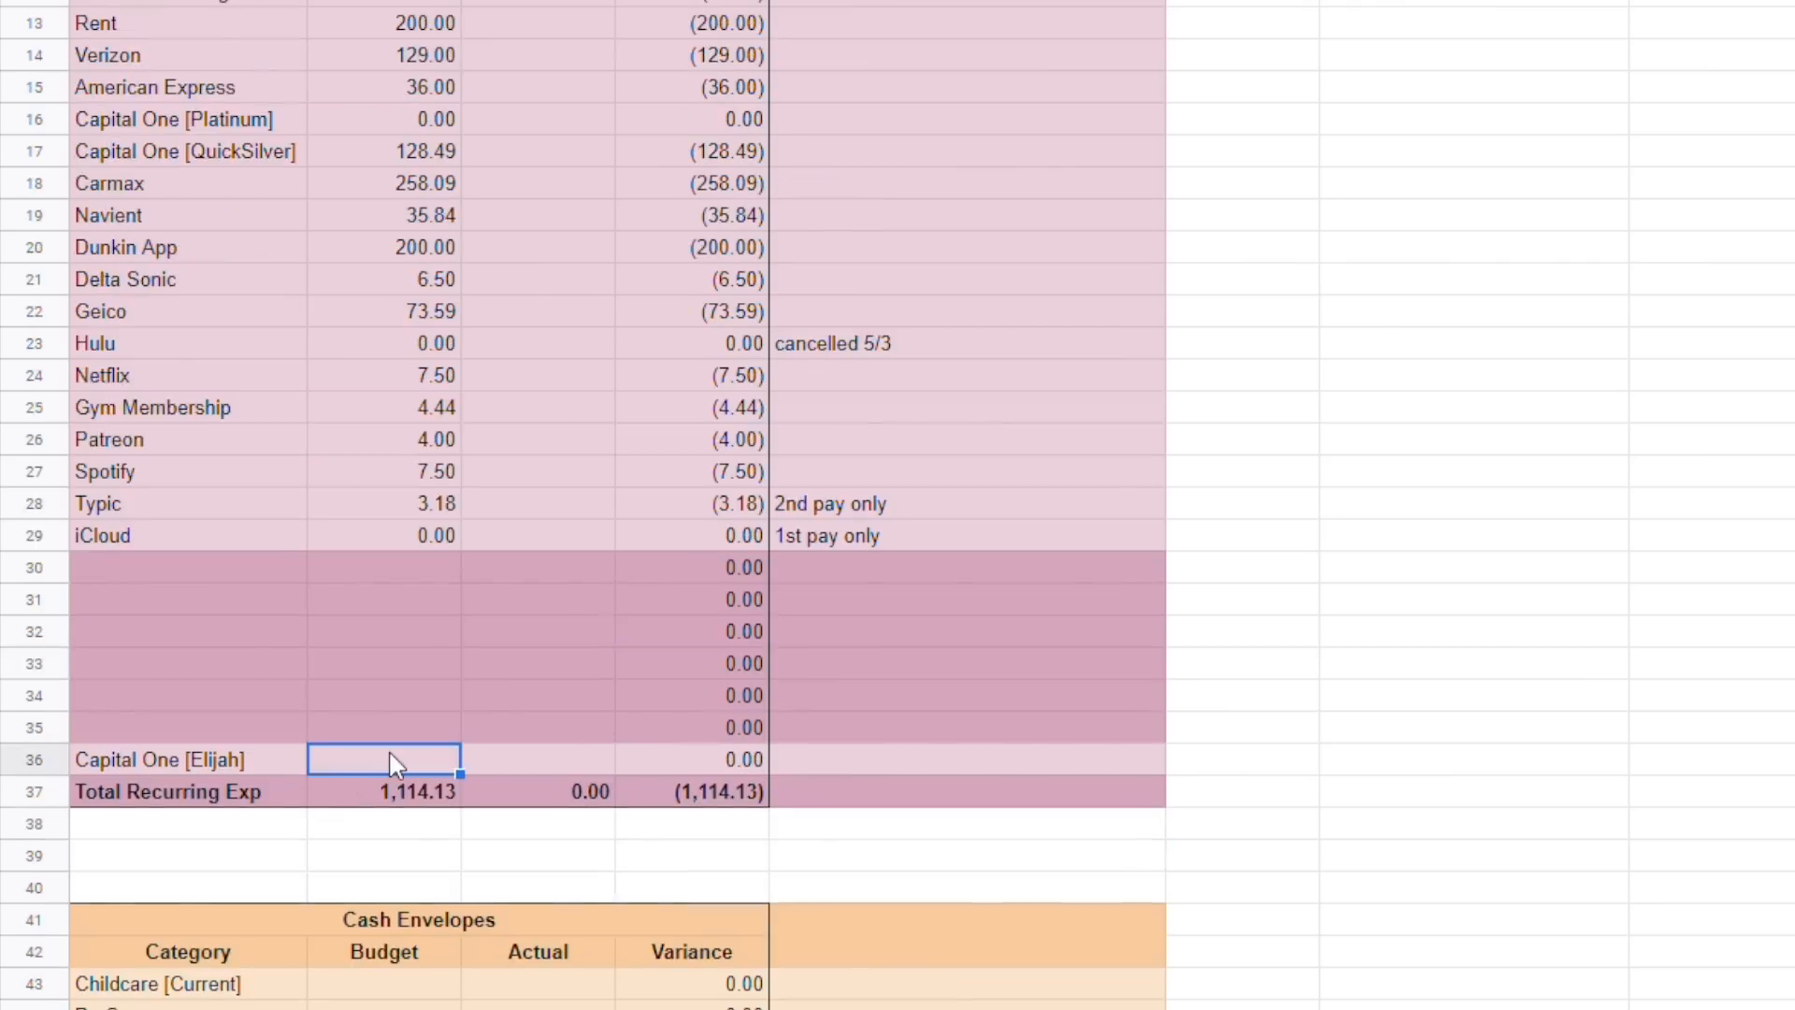
{"action": "type", "text": "40.21"}
{"action": "key", "text": "Return"}
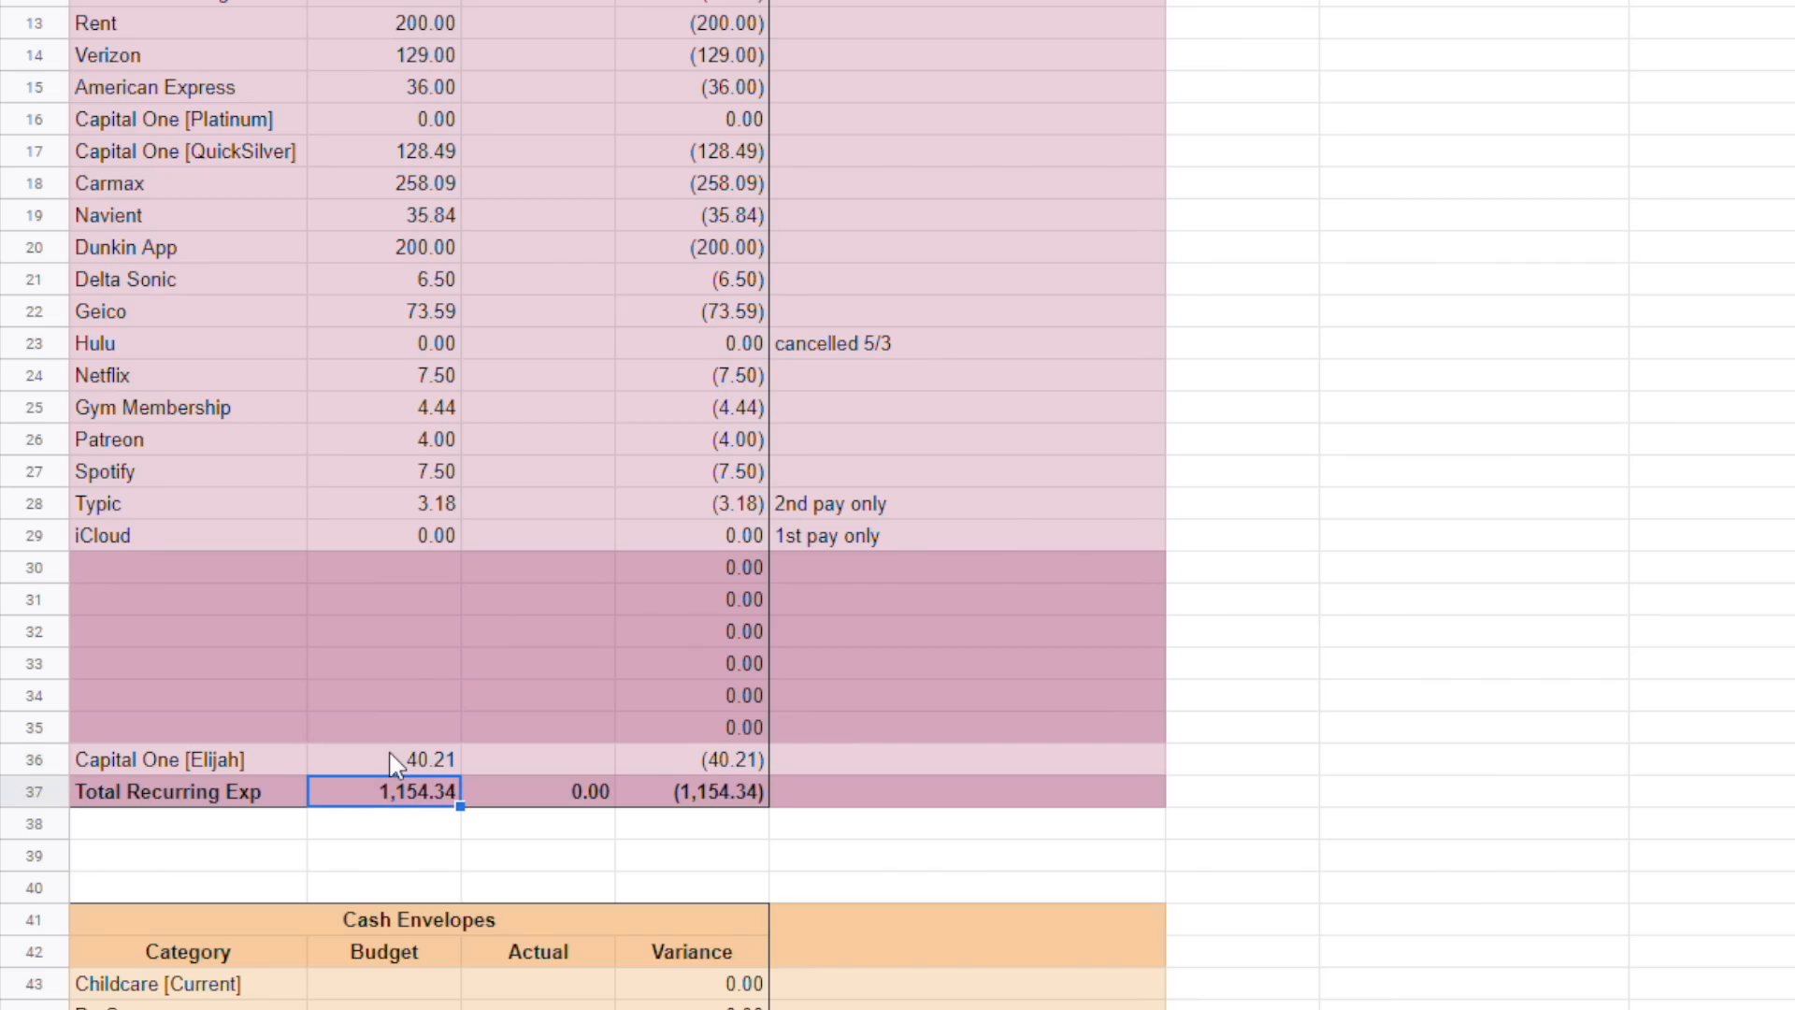
Enter Expenses actuals of 0 for American Family Ins, 20 for Automatic Savings and 200 for Rent.
{"action": "scroll", "coordinate": [823, 234], "scroll_direction": "up", "scroll_amount": 4}
{"action": "scroll", "coordinate": [826, 232], "scroll_direction": "down", "scroll_amount": 2}
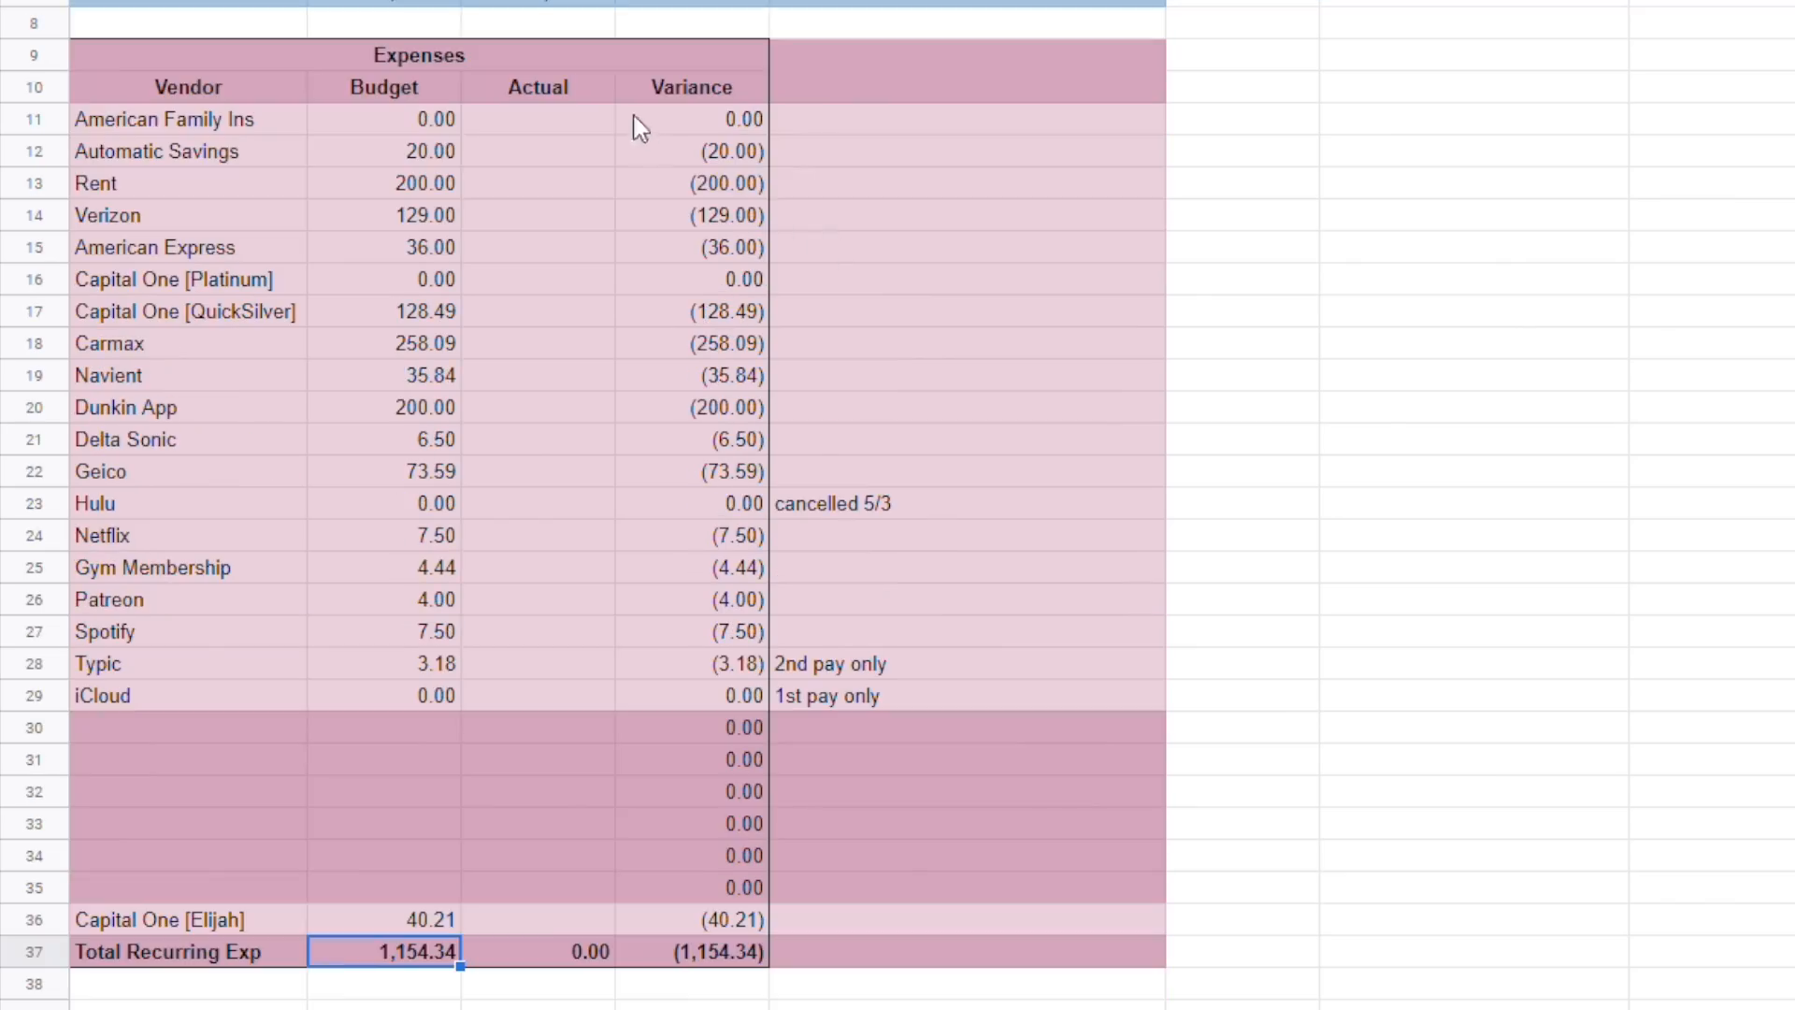
{"action": "left_click", "coordinate": [585, 128]}
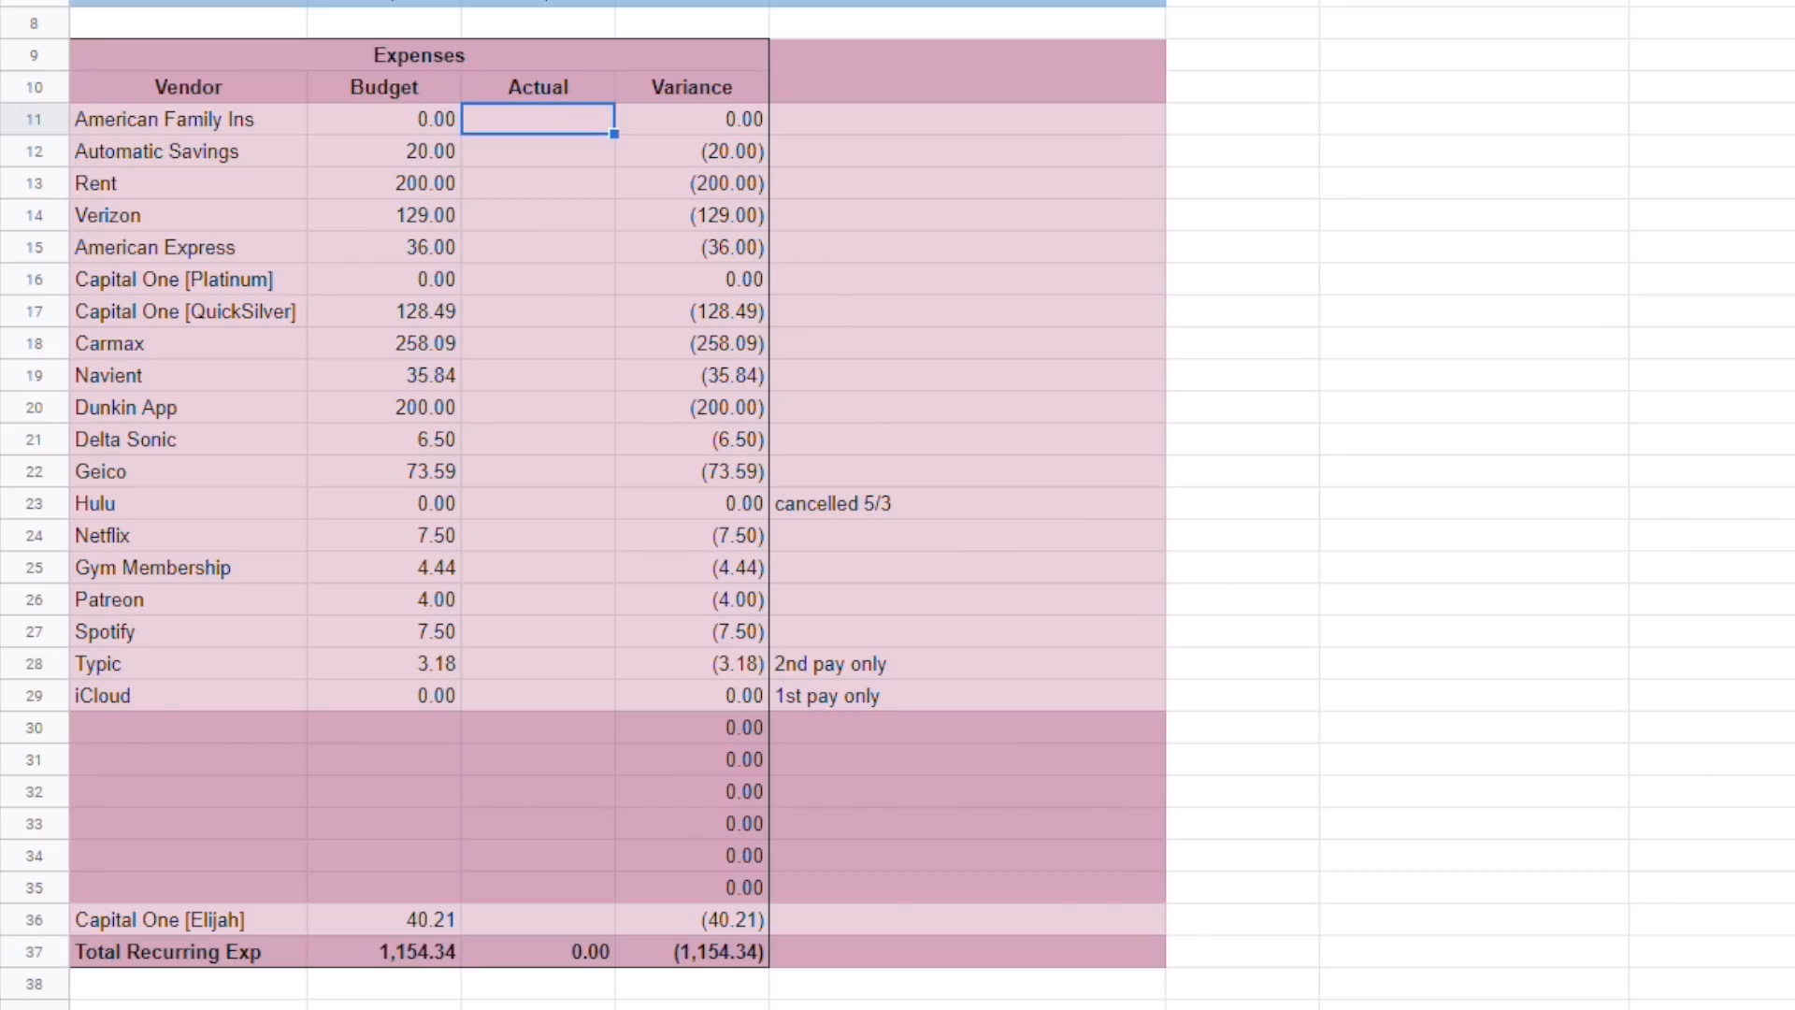
{"action": "type", "text": "0"}
{"action": "key", "text": "Return"}
{"action": "type", "text": "20"}
{"action": "key", "text": "Return"}
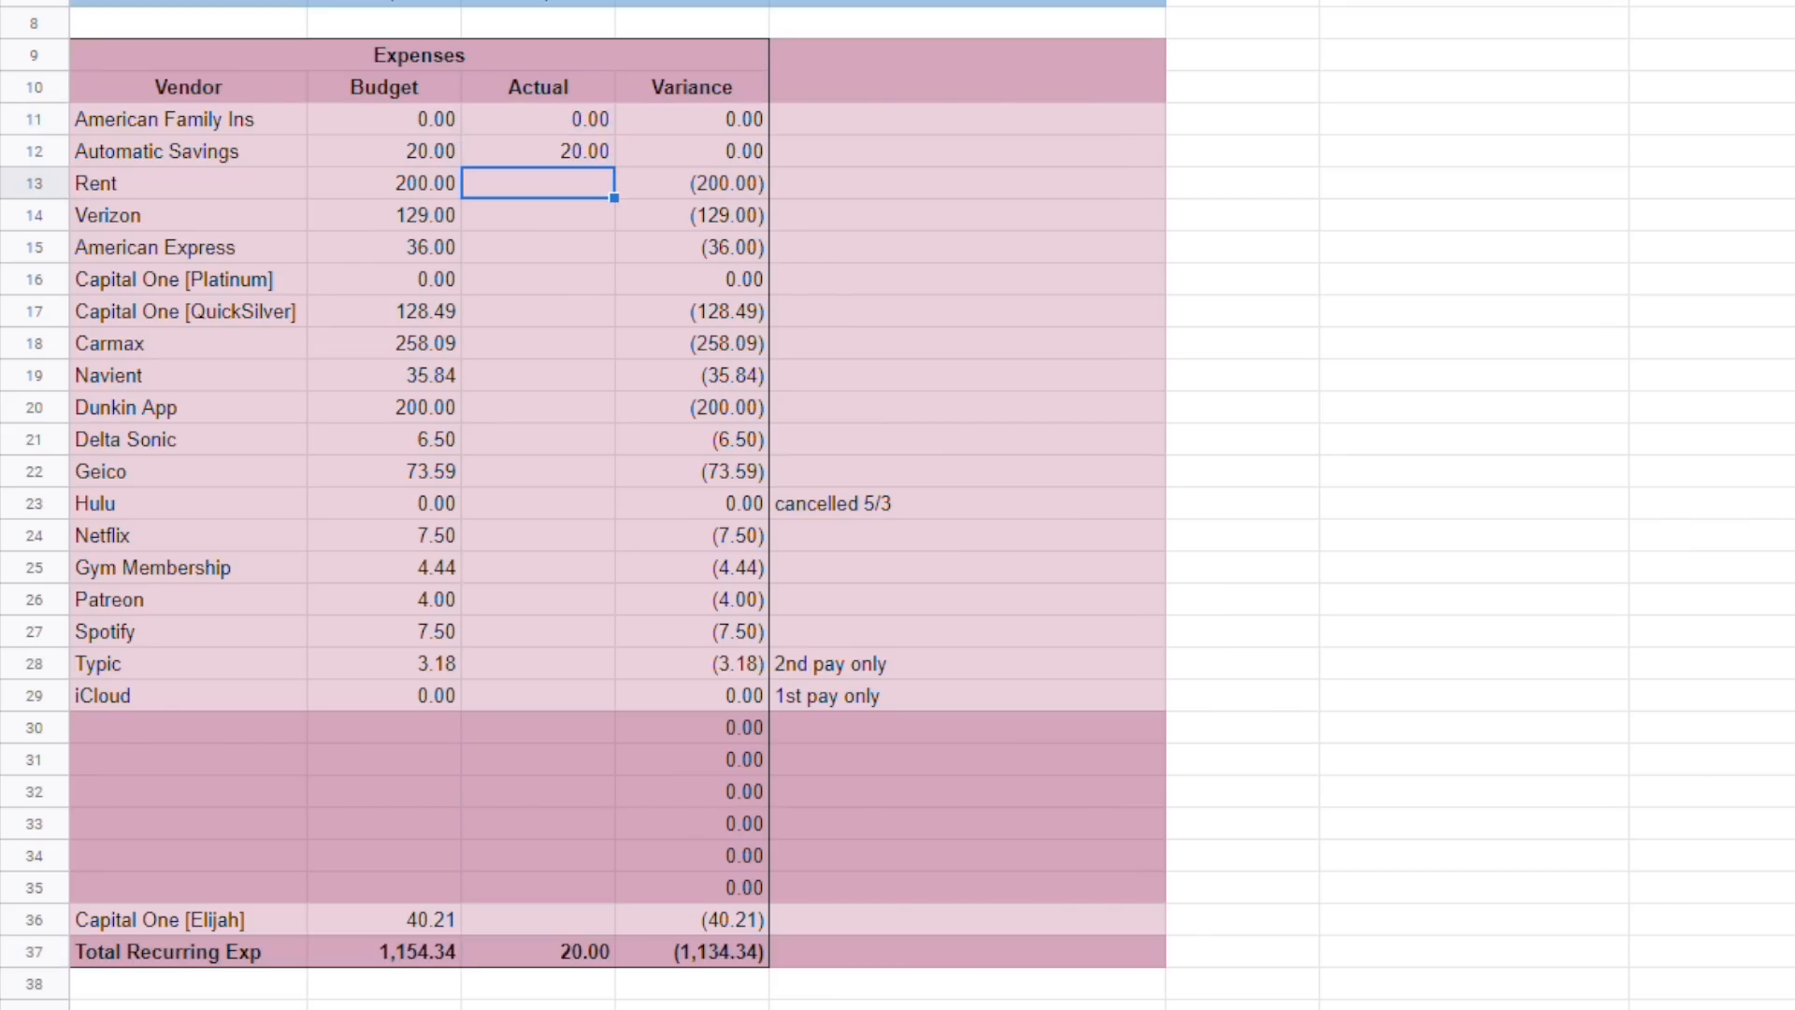
{"action": "type", "text": "200"}
{"action": "key", "text": "Return"}
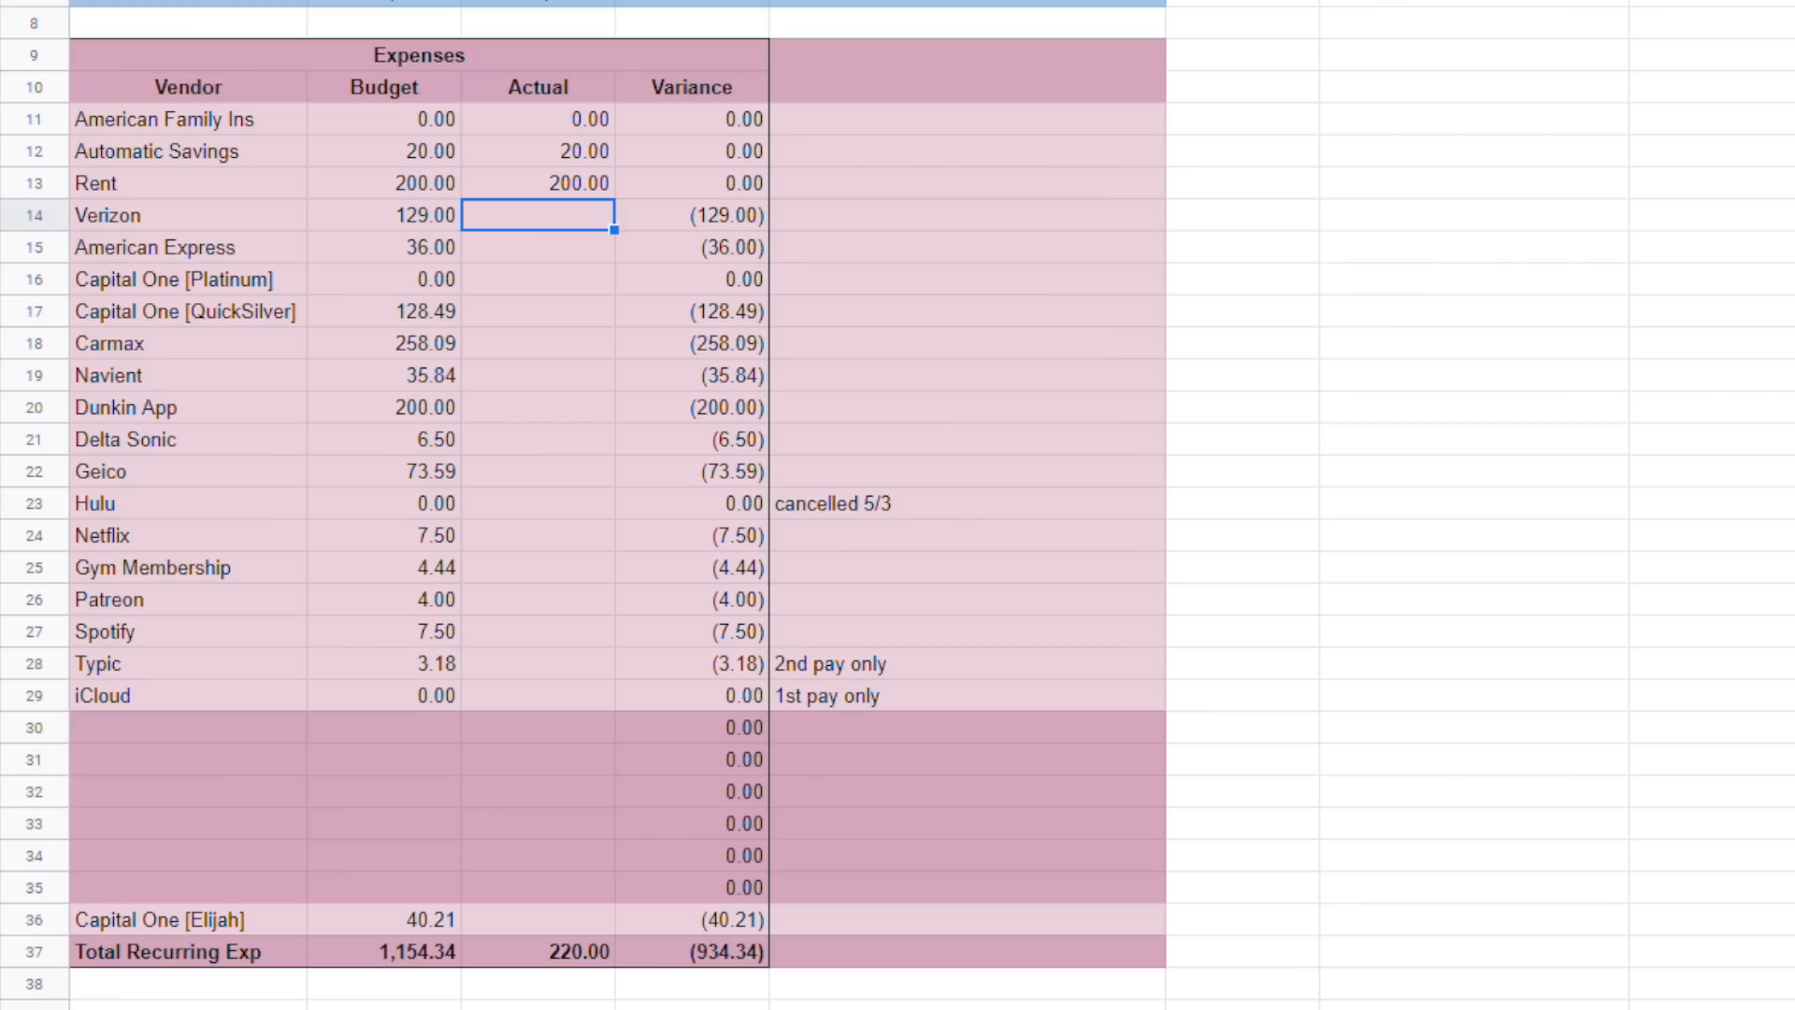
Enter actuals of 128.89 for Verizon and 35.17 for American Express.
{"action": "type", "text": "128.89"}
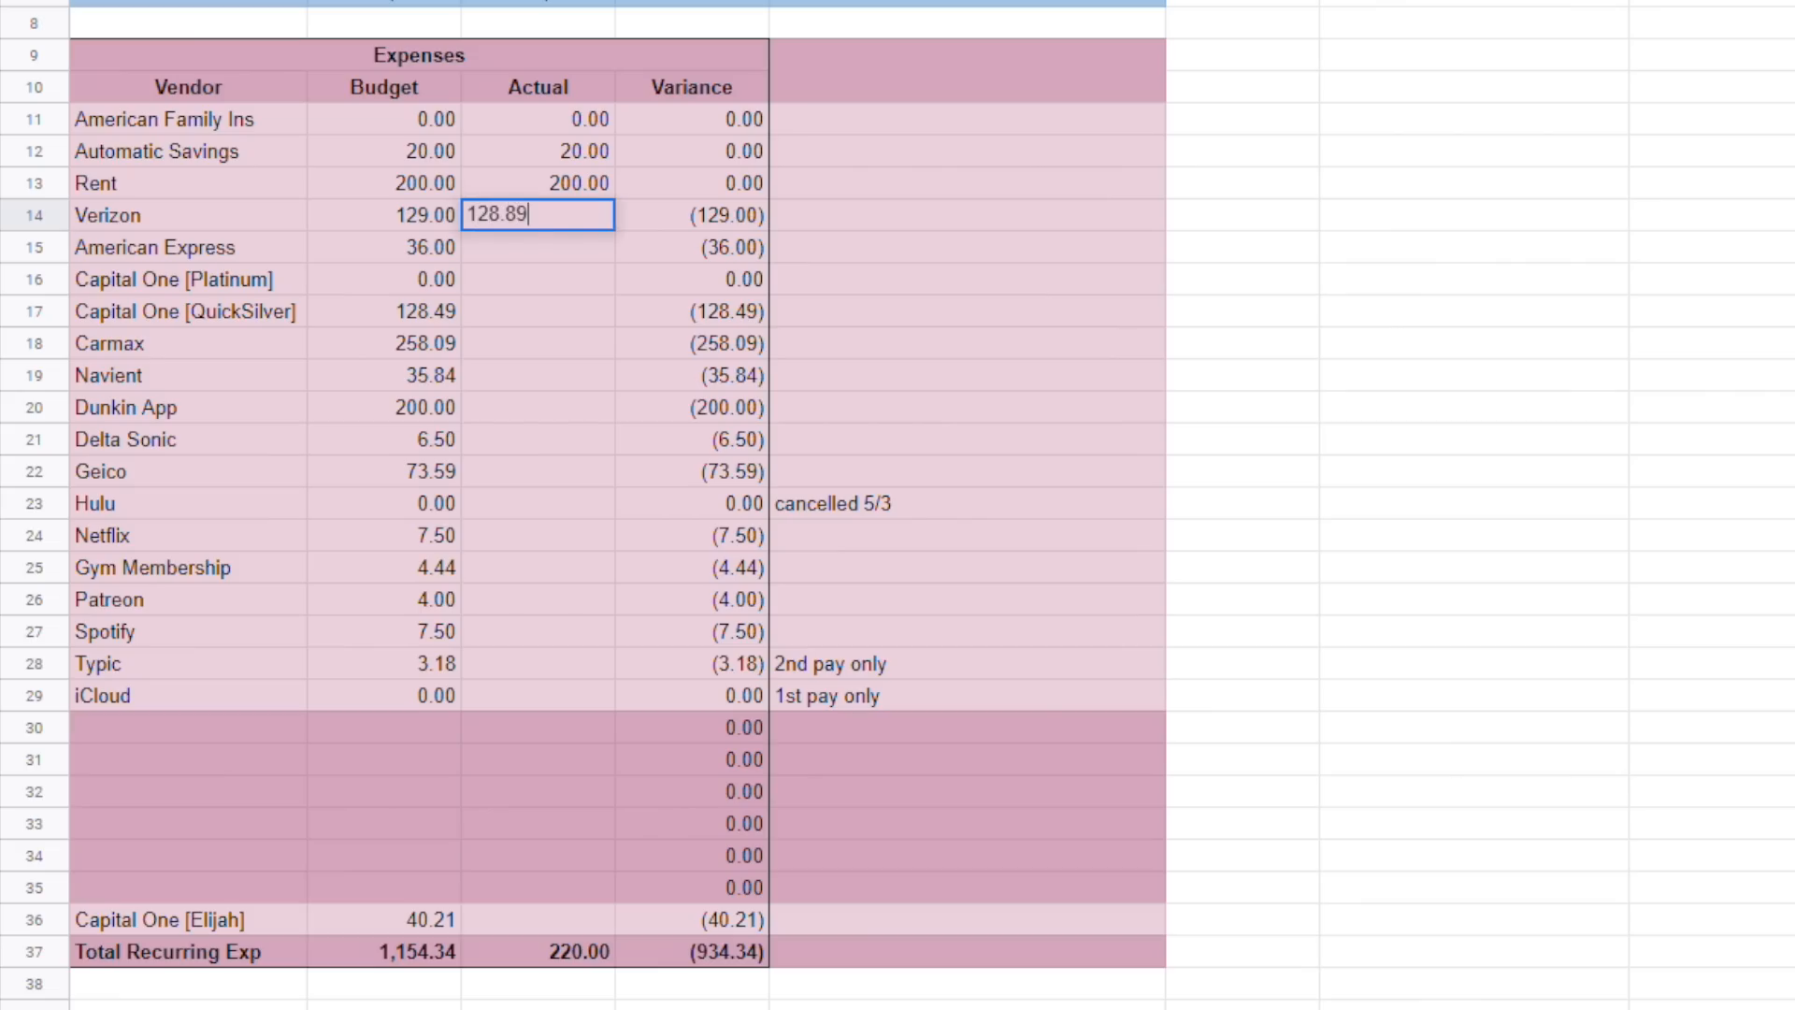
{"action": "key", "text": "Return"}
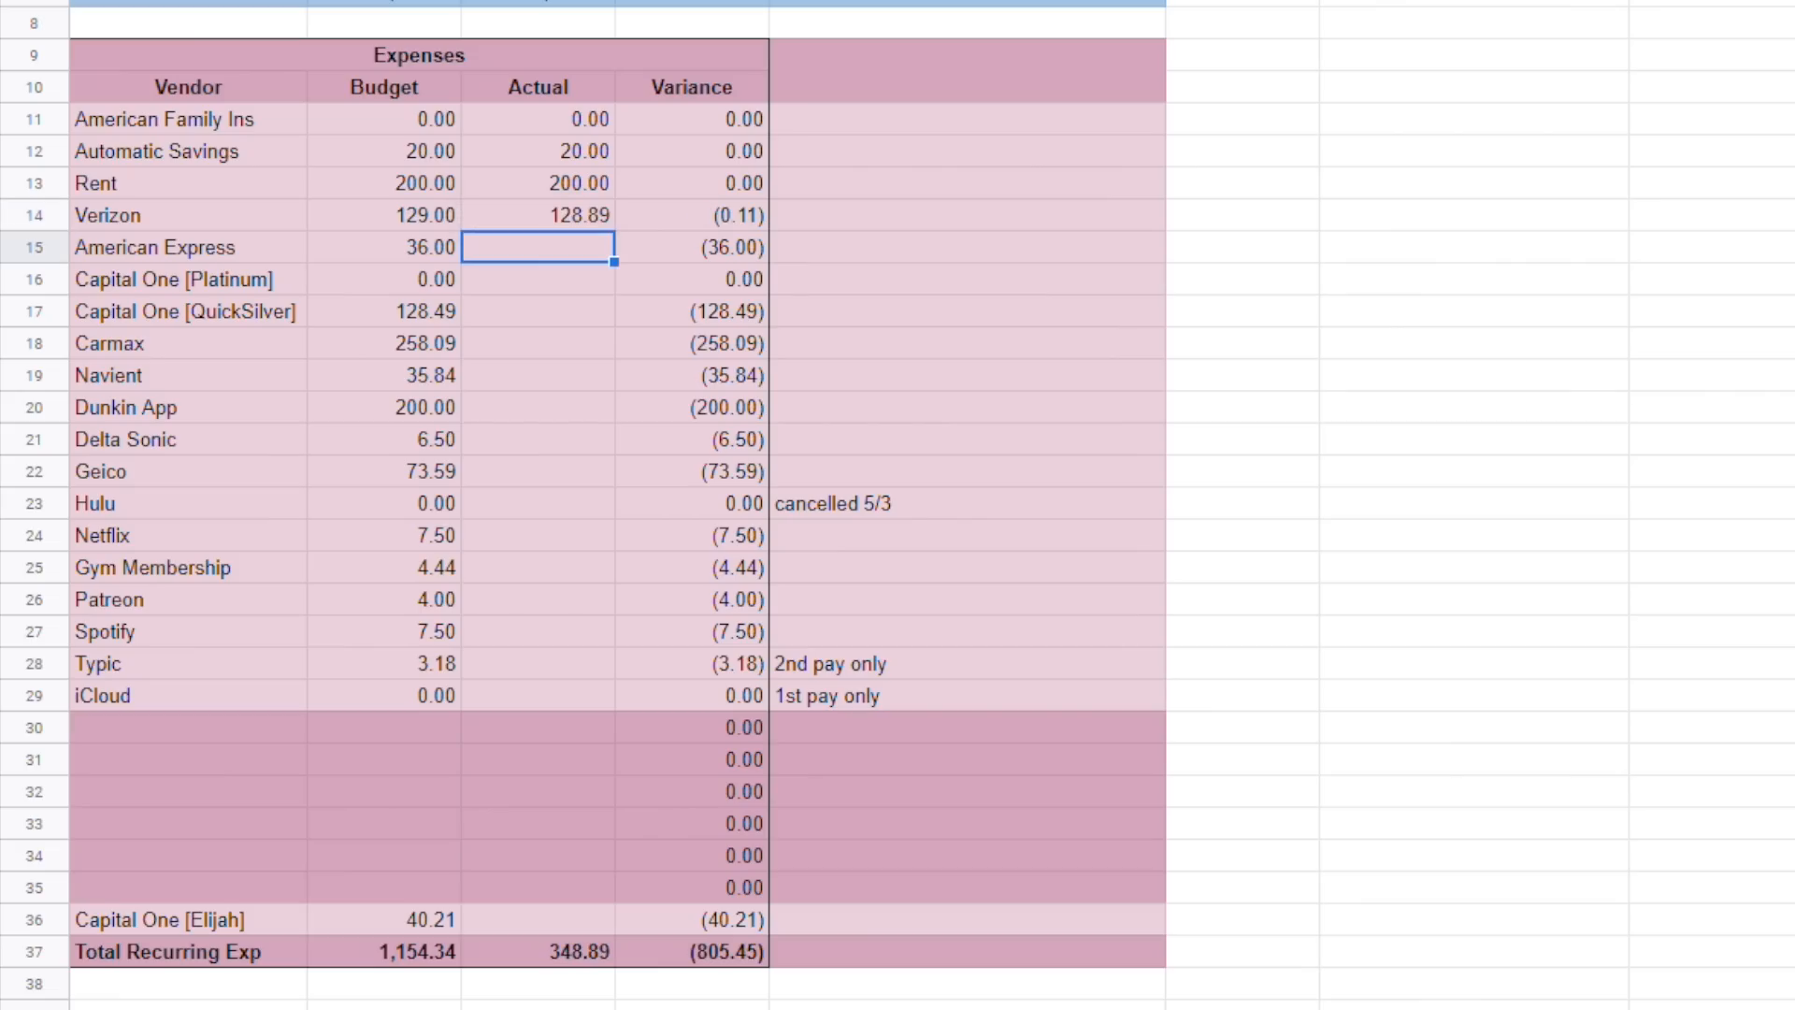
{"action": "type", "text": "35.17"}
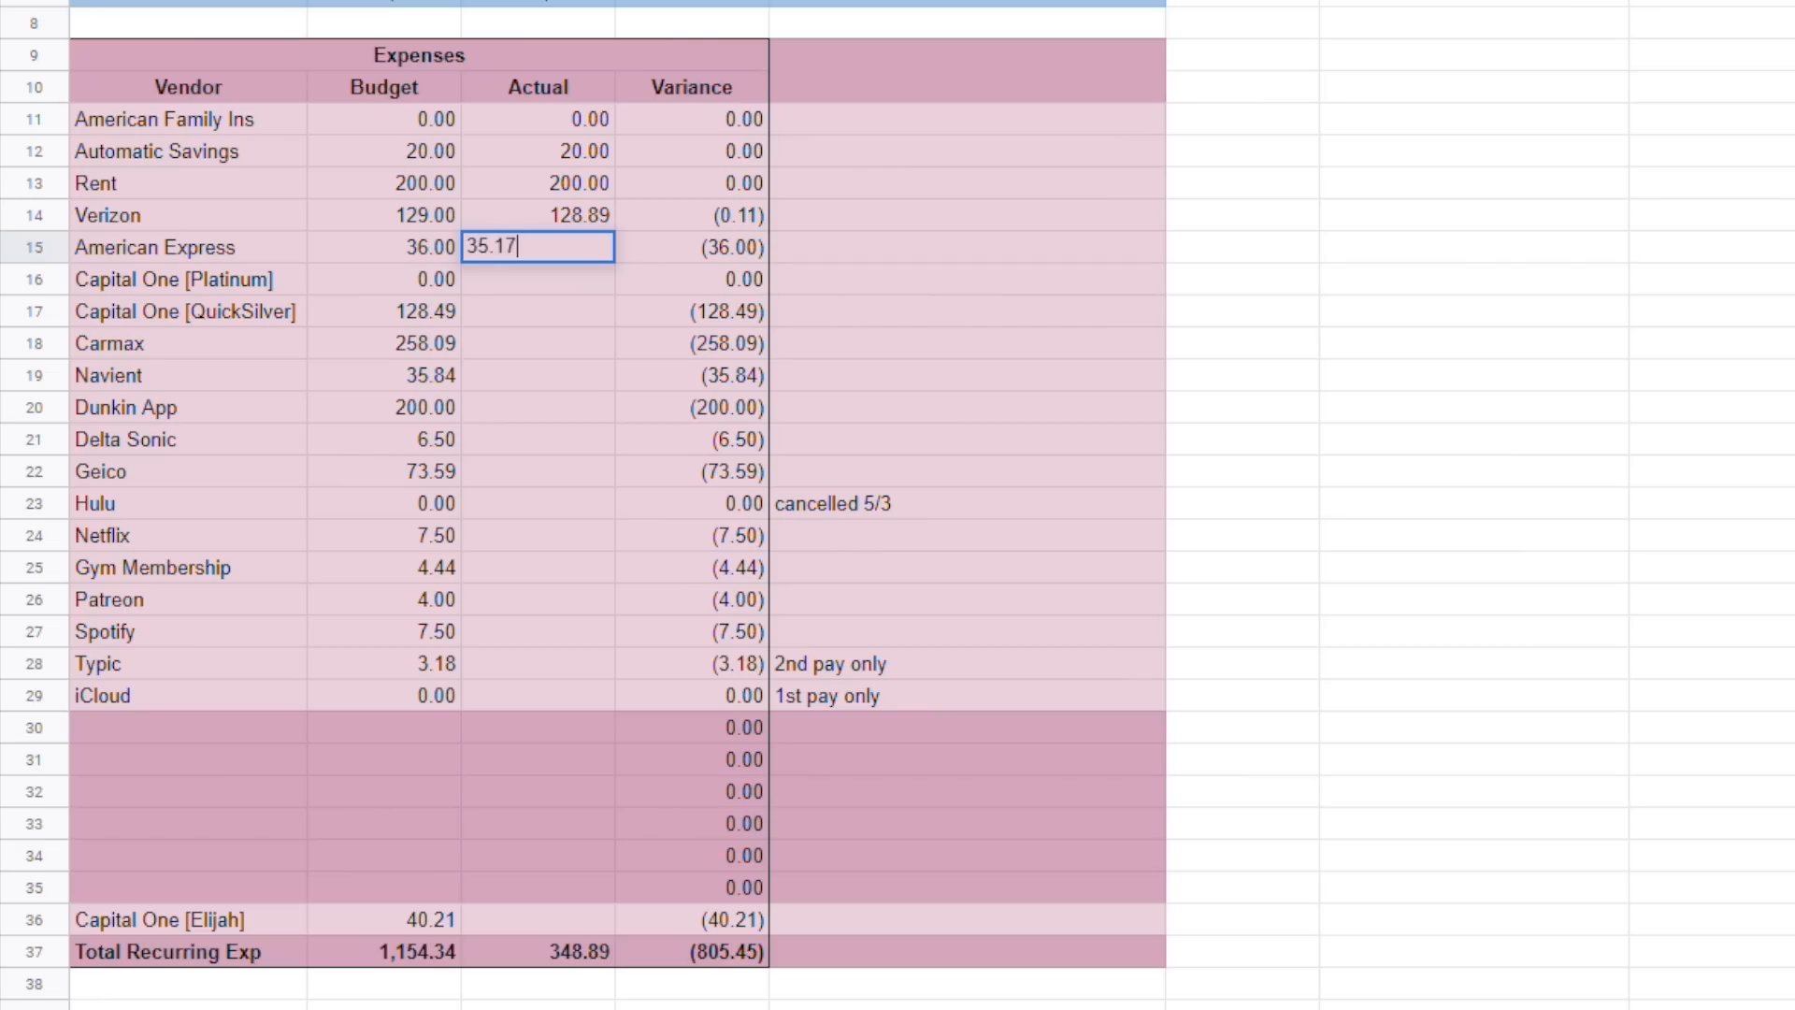
{"action": "key", "text": "Return"}
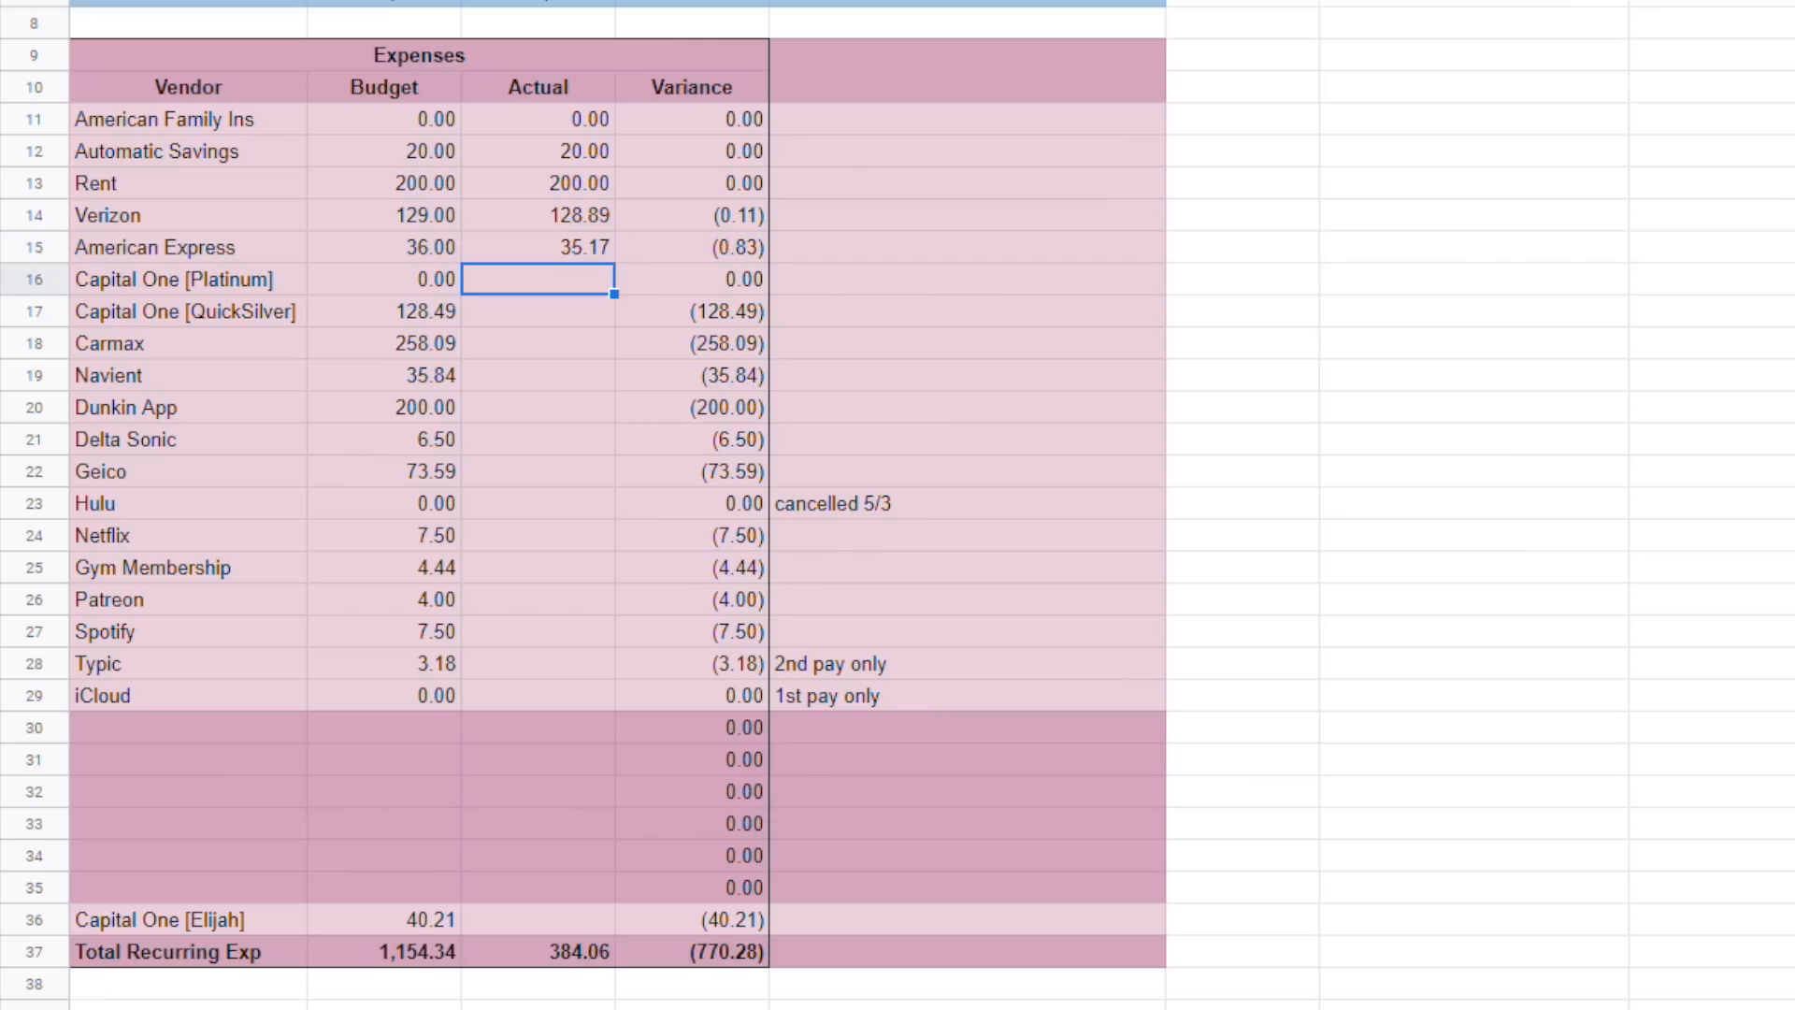
Enter actuals of 0 for Capital One [Platinum], 128.49 for Capital One [QuickSilver], 258.09 for Carmax and 35.84 for Navient.
{"action": "type", "text": "0"}
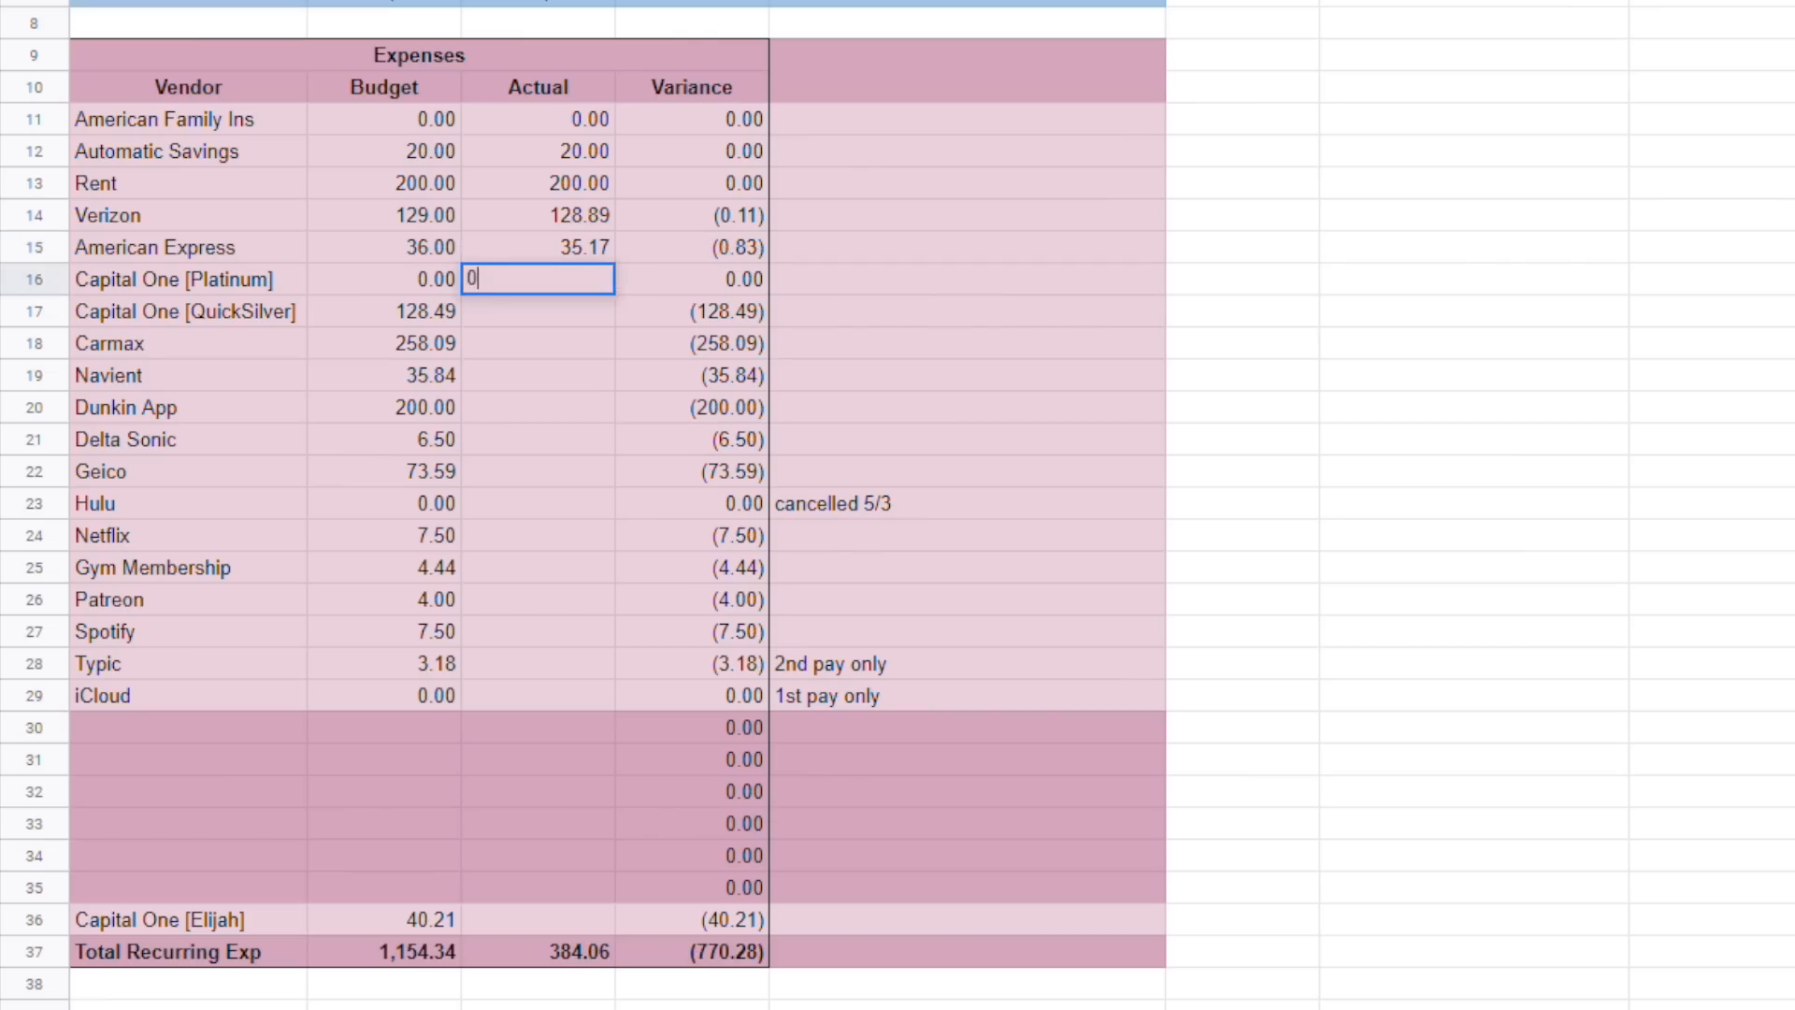
{"action": "key", "text": "Return"}
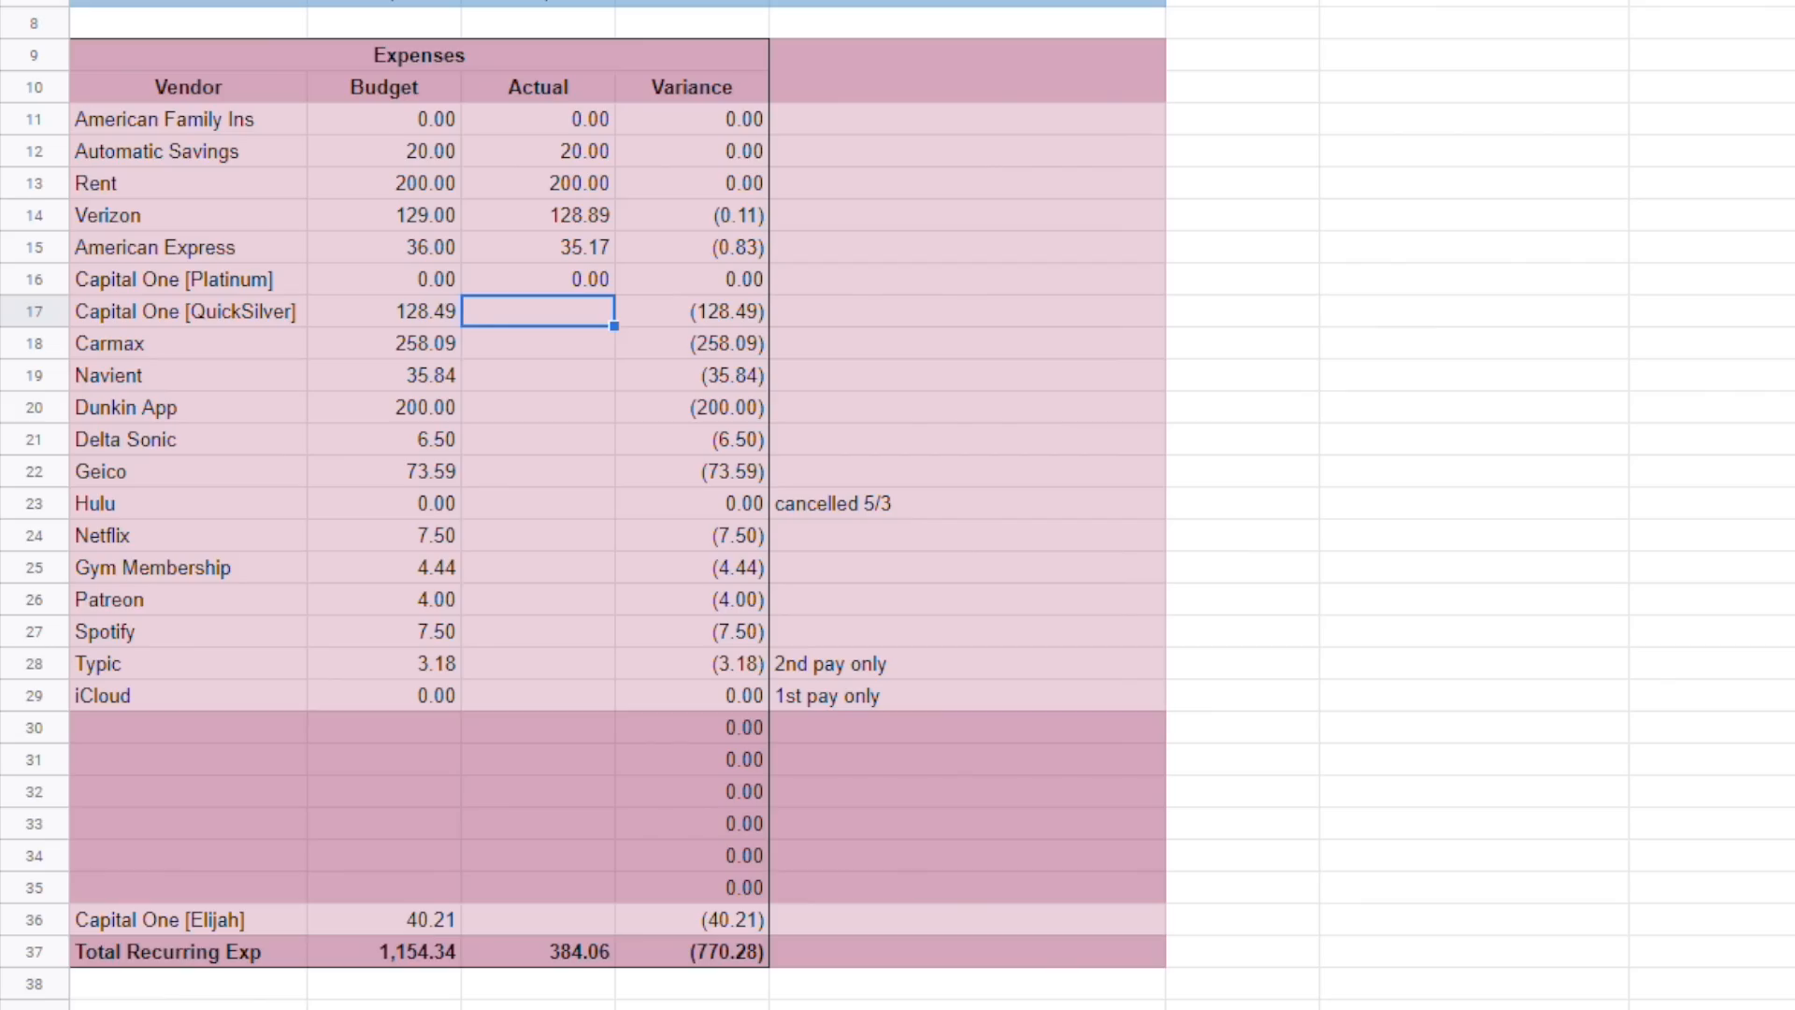
{"action": "type", "text": "128.49"}
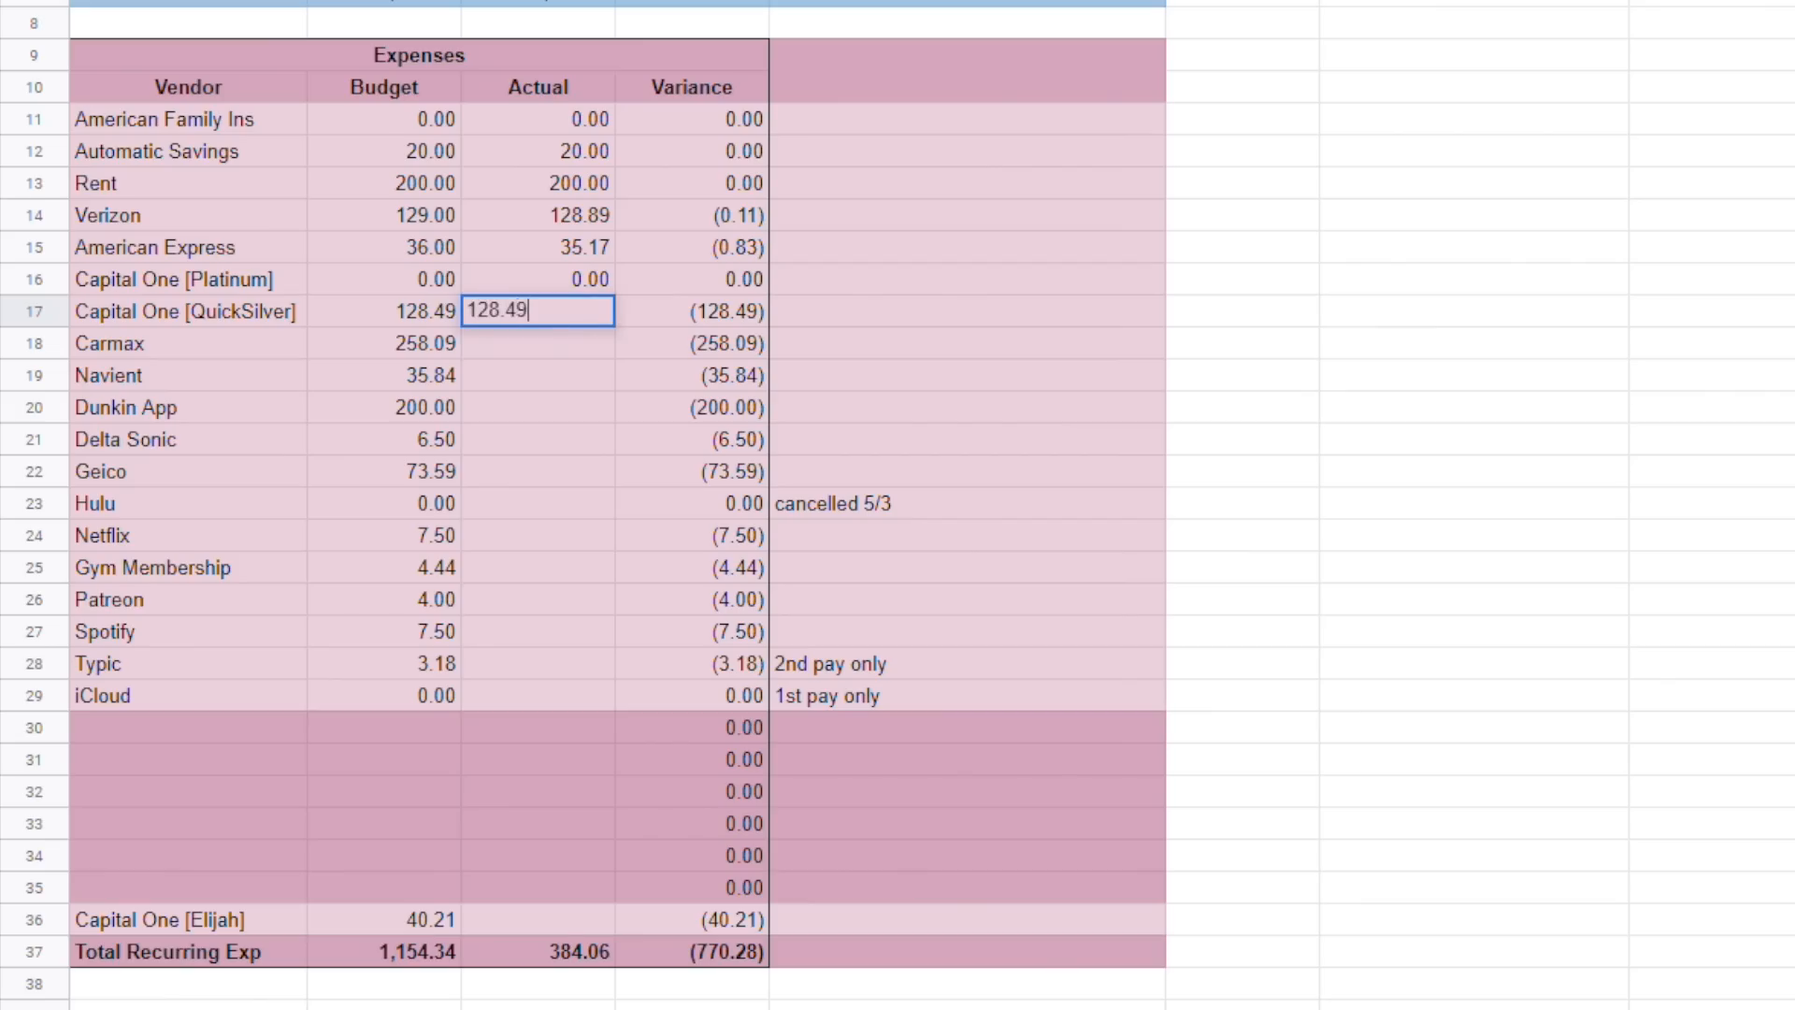
{"action": "key", "text": "Return"}
{"action": "type", "text": "258.09"}
{"action": "key", "text": "Return"}
{"action": "type", "text": "35.84"}
{"action": "key", "text": "Return"}
Enter 20 as the Dunkin App actual, set its budget to 20 and check the row's variance.
{"action": "type", "text": "20"}
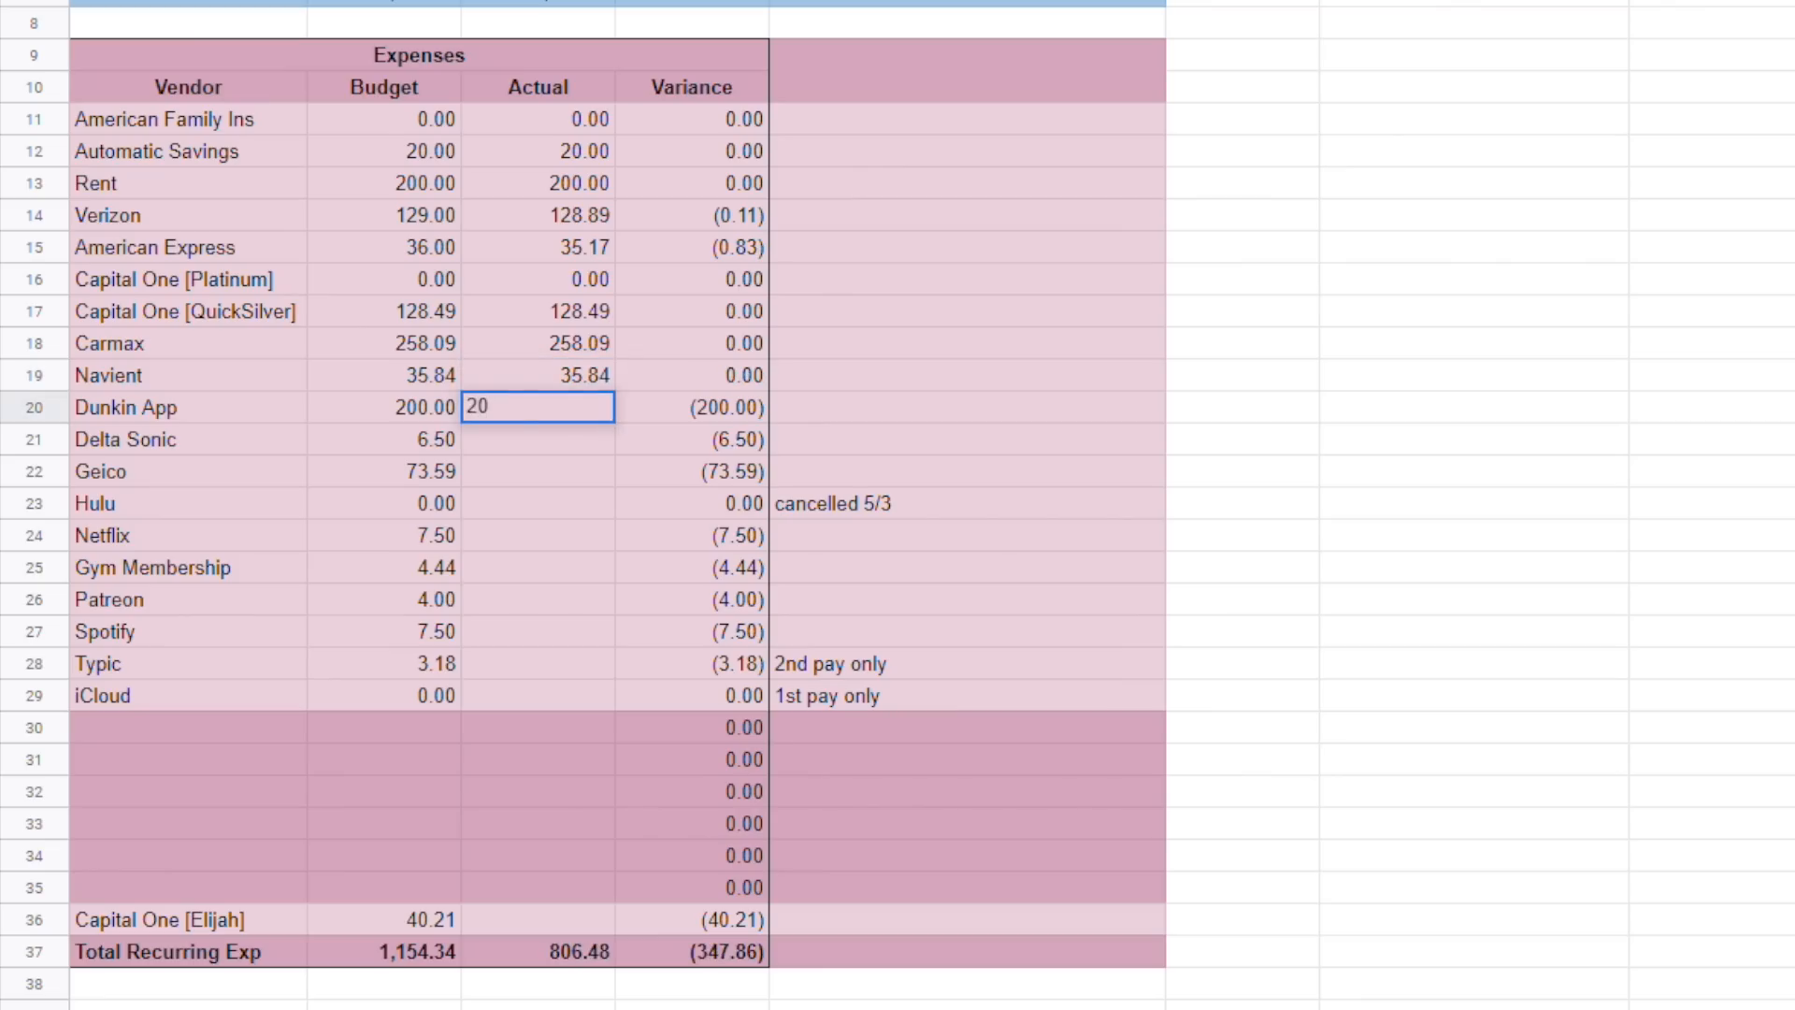
{"action": "key", "text": "Left"}
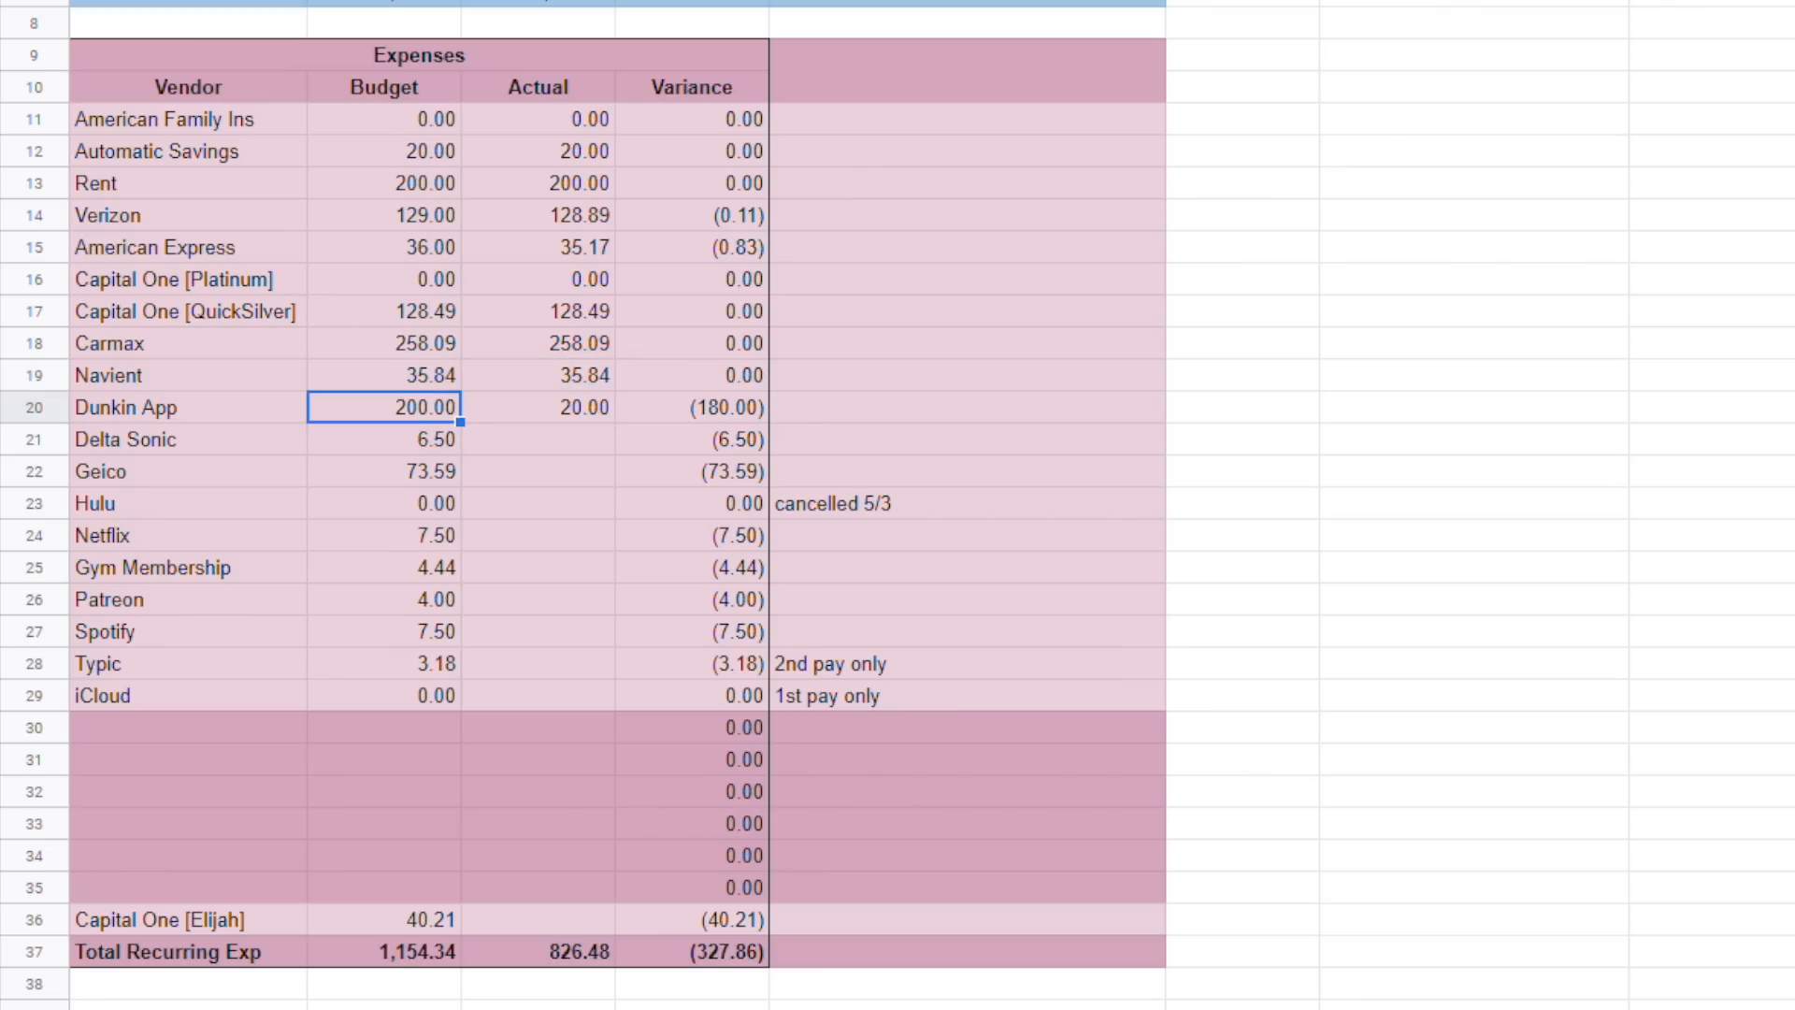
{"action": "type", "text": "20"}
{"action": "key", "text": "Return"}
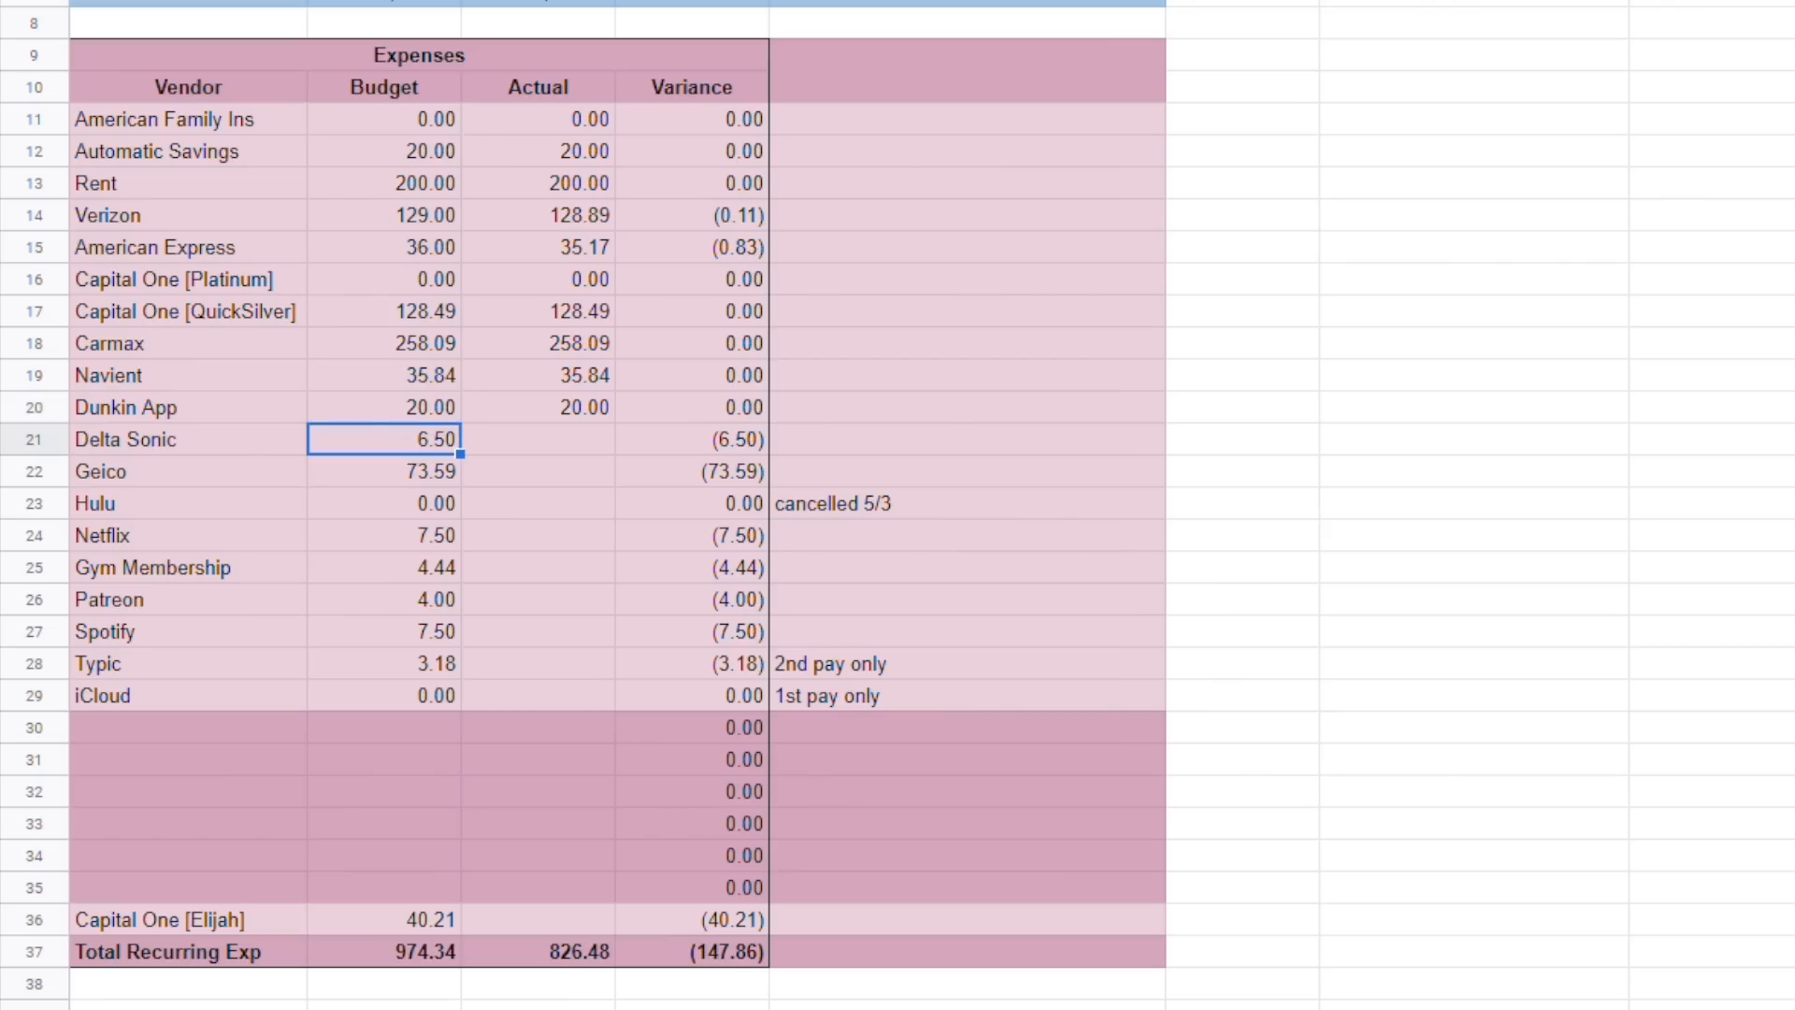
{"action": "key", "text": "Up"}
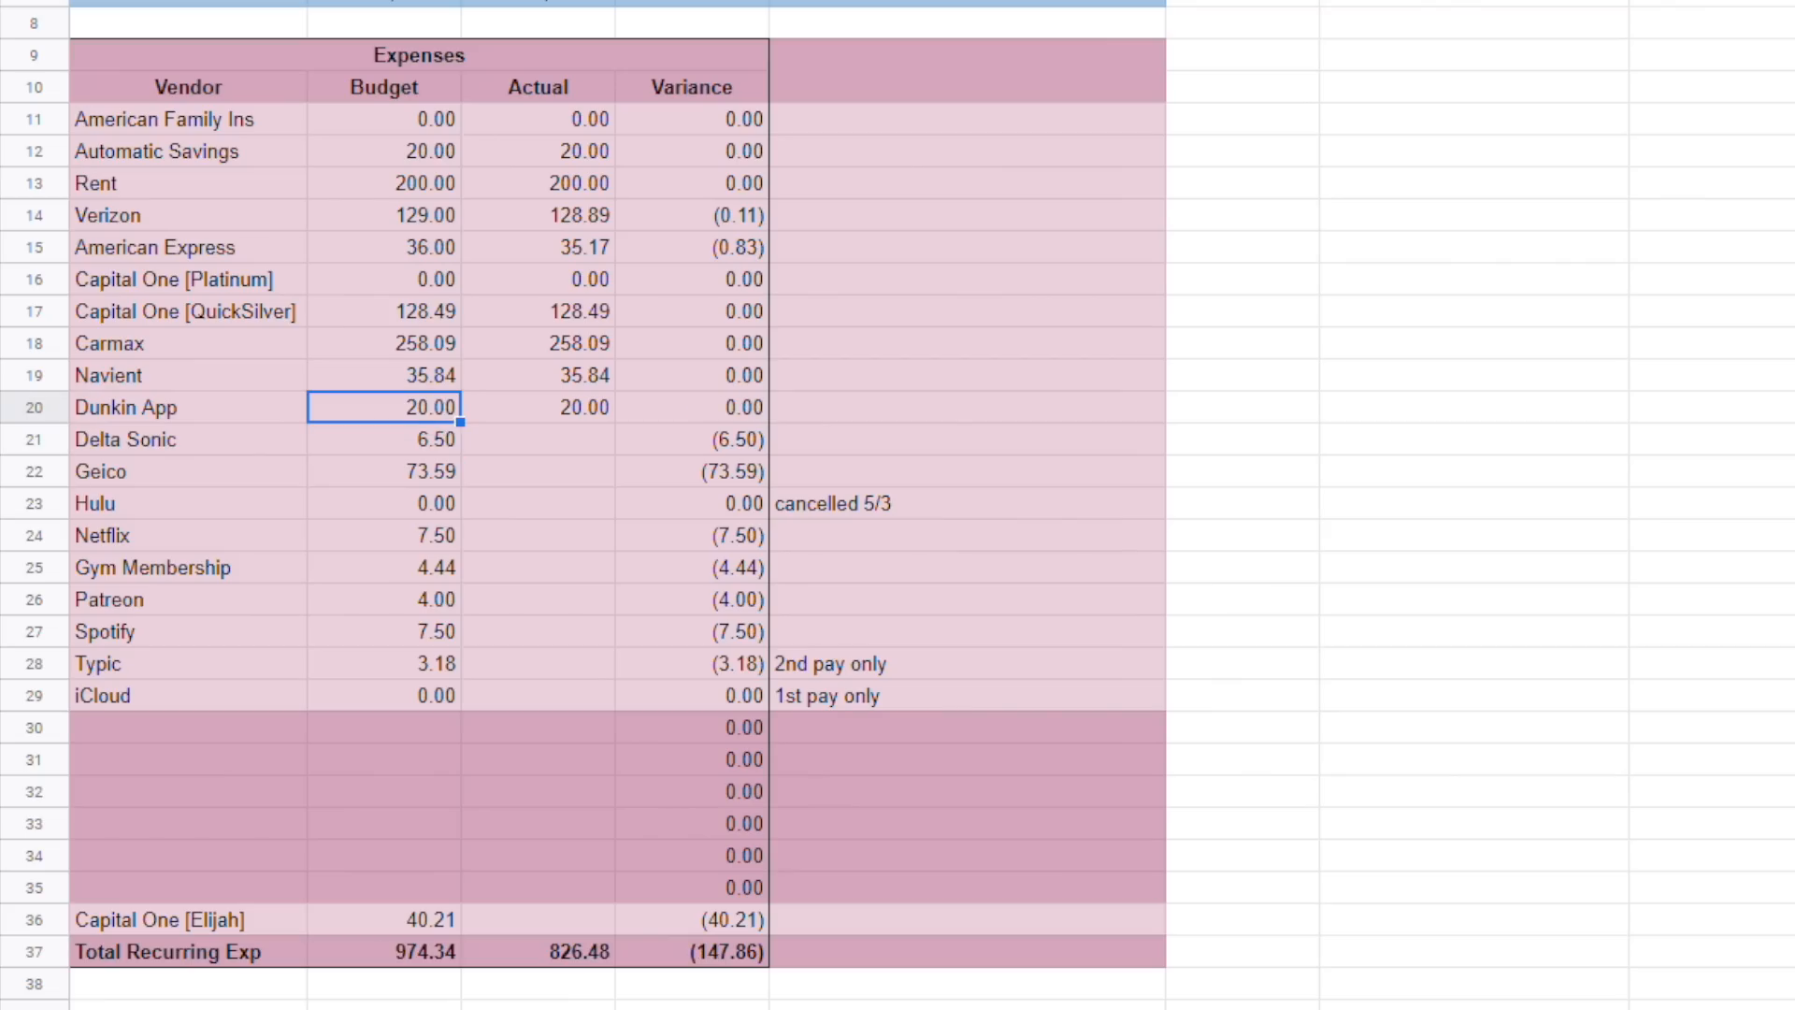
{"action": "key", "text": "Right"}
{"action": "key", "text": "Right"}
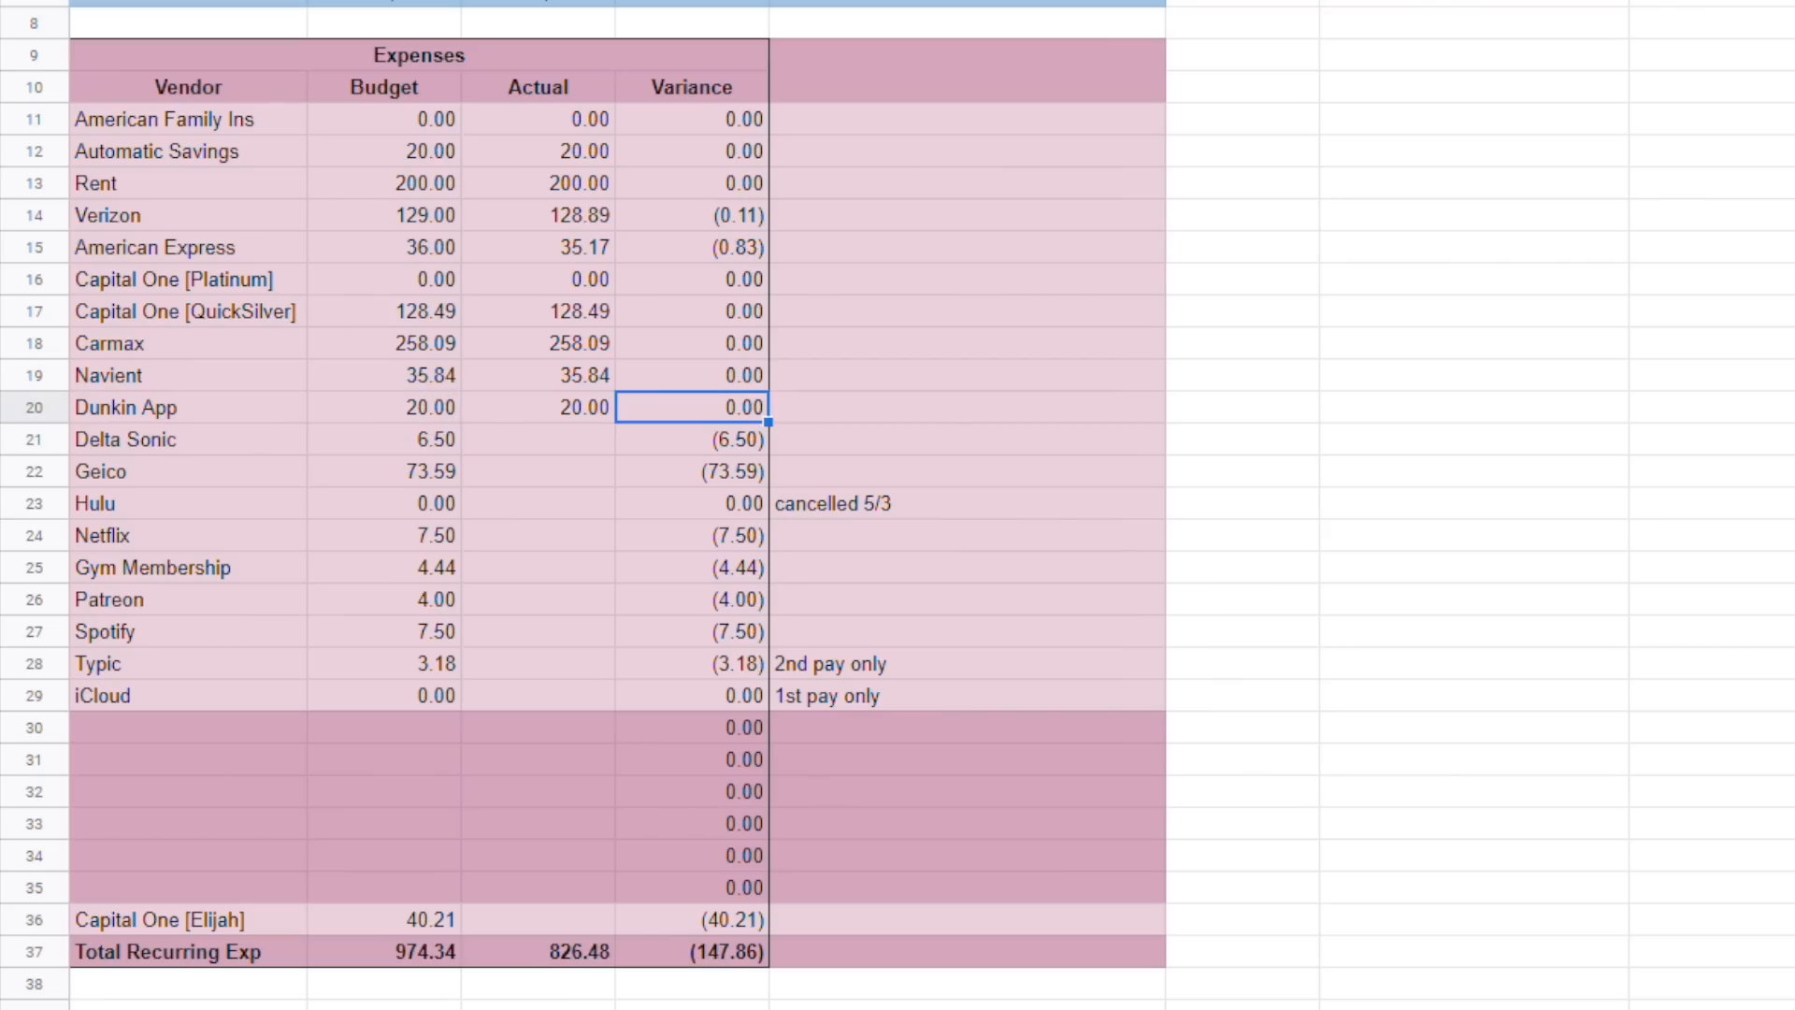
Put the Dunkin App budget back to 200 and check how its variance responds.
{"action": "key", "text": "Left"}
{"action": "key", "text": "Left"}
{"action": "type", "text": "200"}
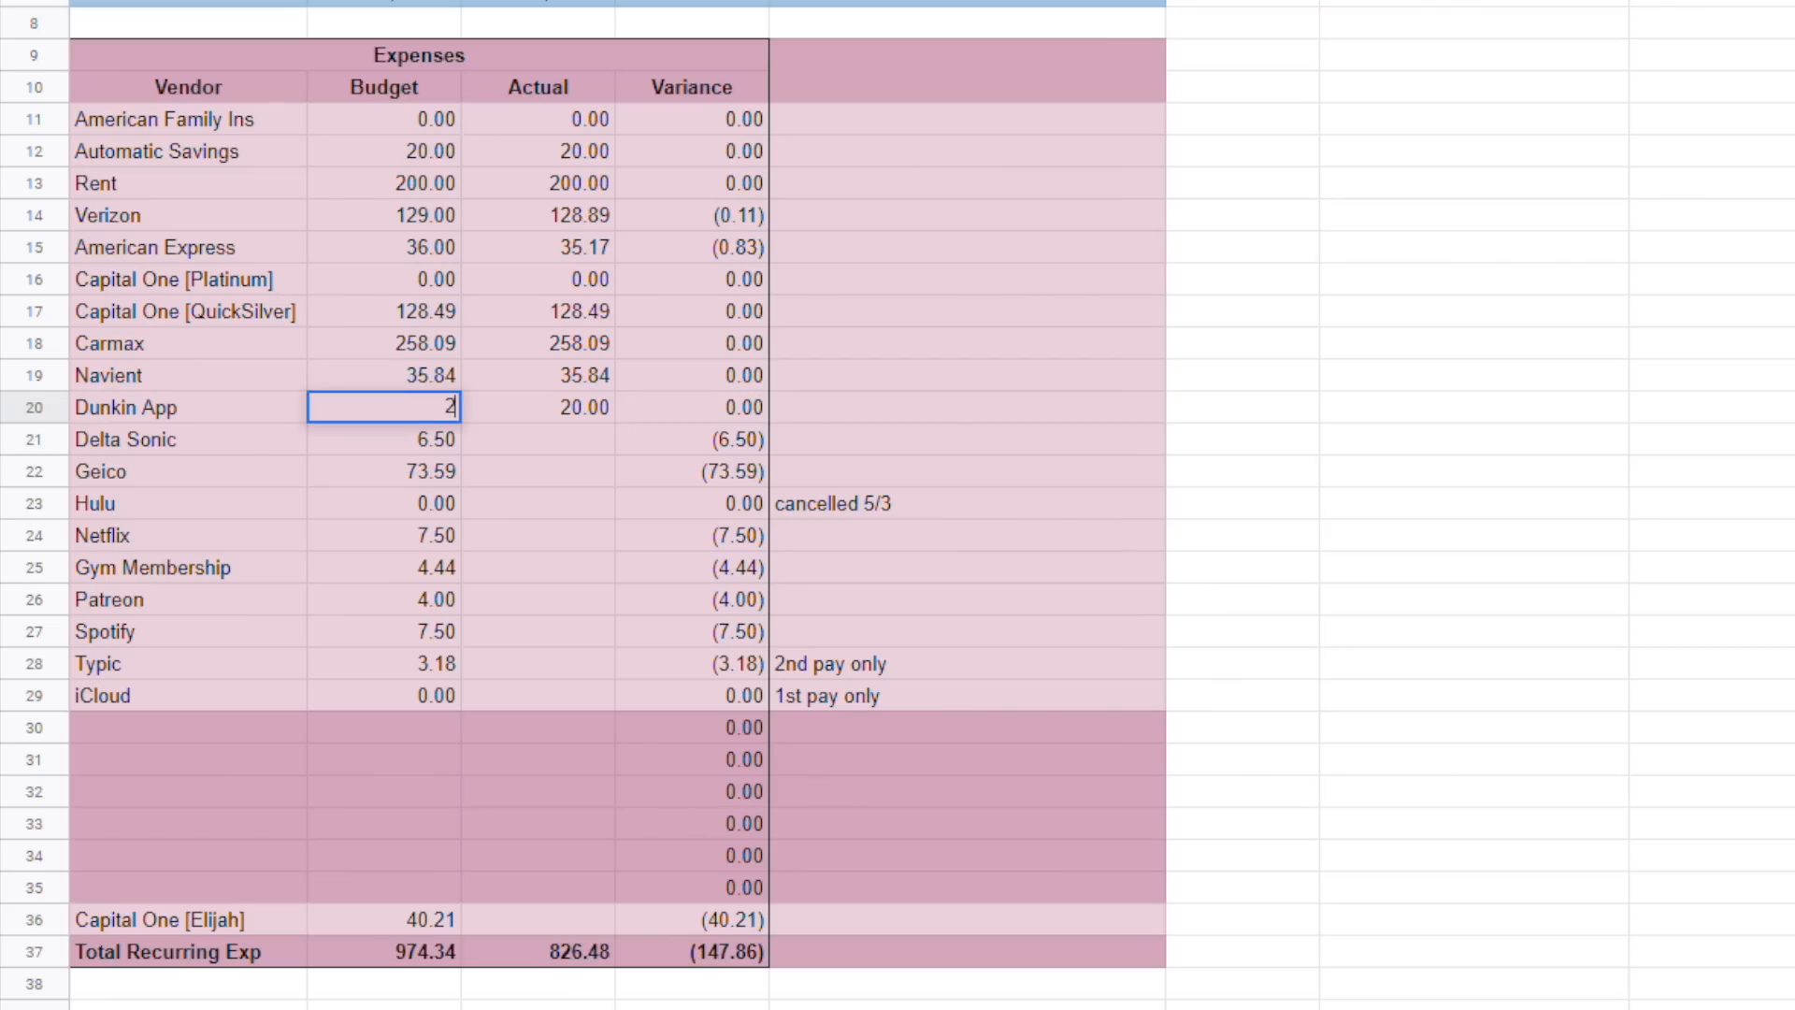
{"action": "key", "text": "Return"}
{"action": "key", "text": "Up"}
{"action": "key", "text": "Right"}
{"action": "key", "text": "Right"}
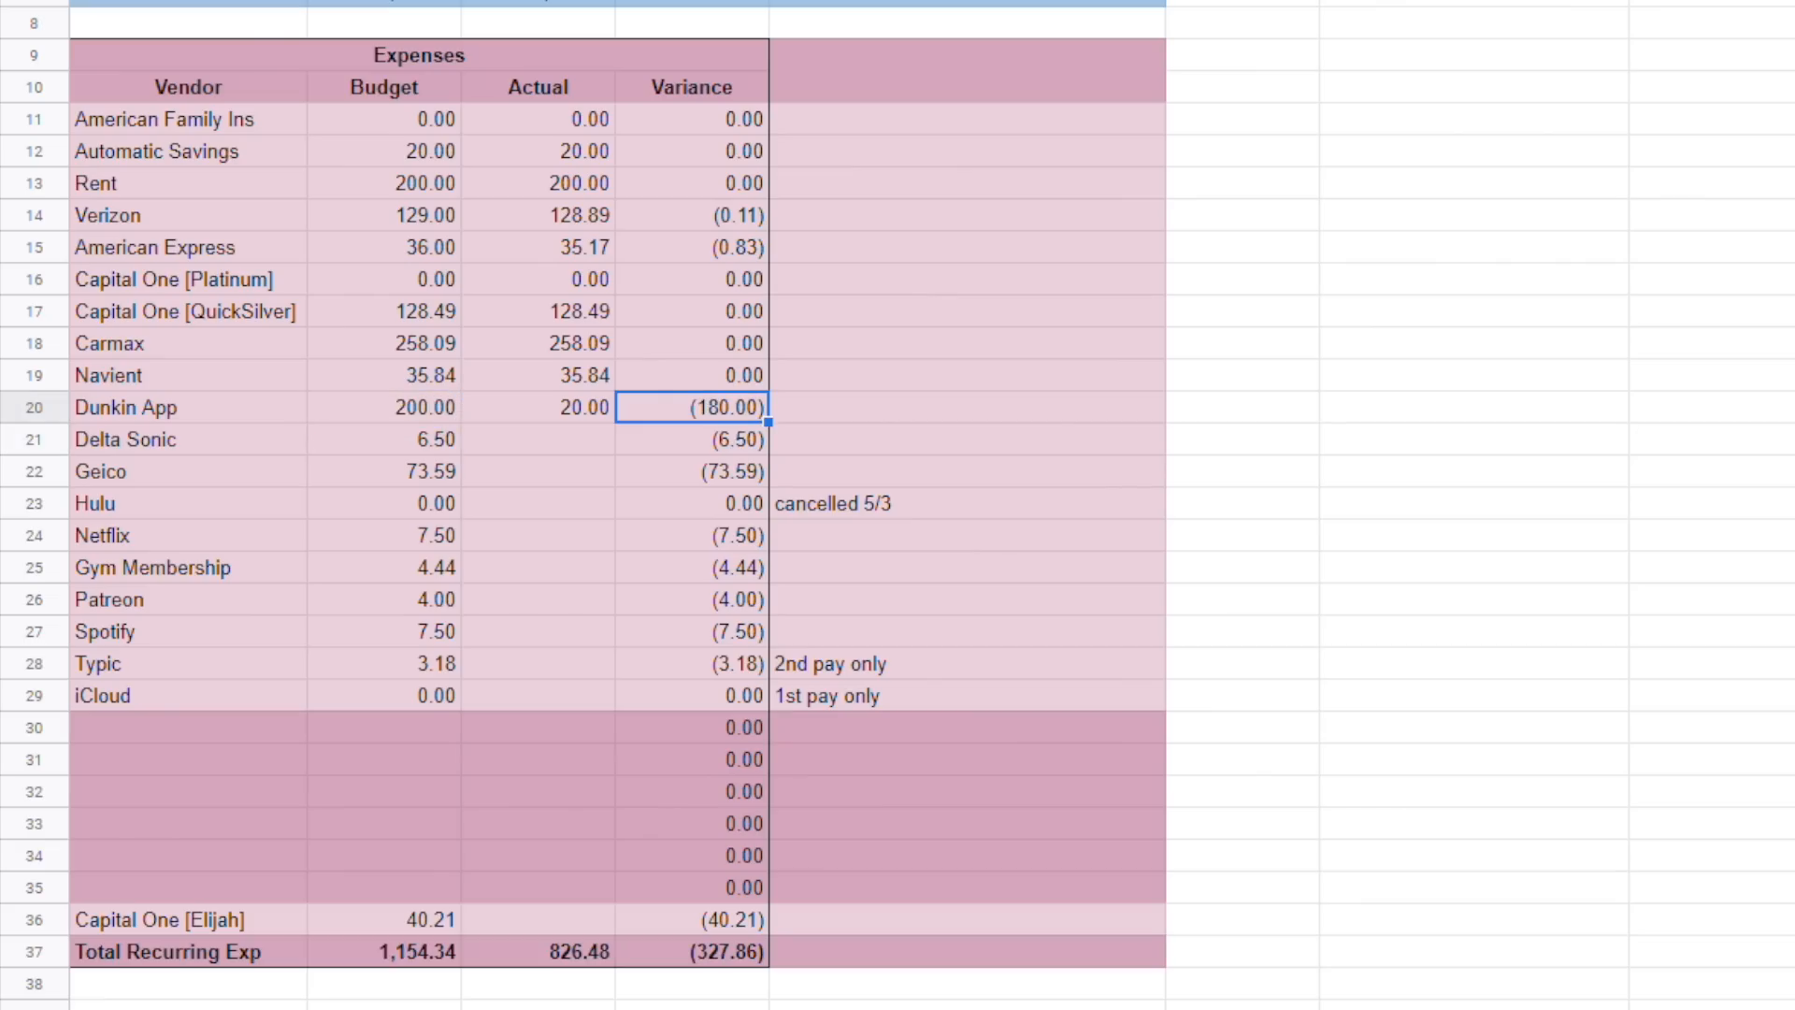
Set the Dunkin App budget to 20.
{"action": "key", "text": "Left"}
{"action": "key", "text": "Left"}
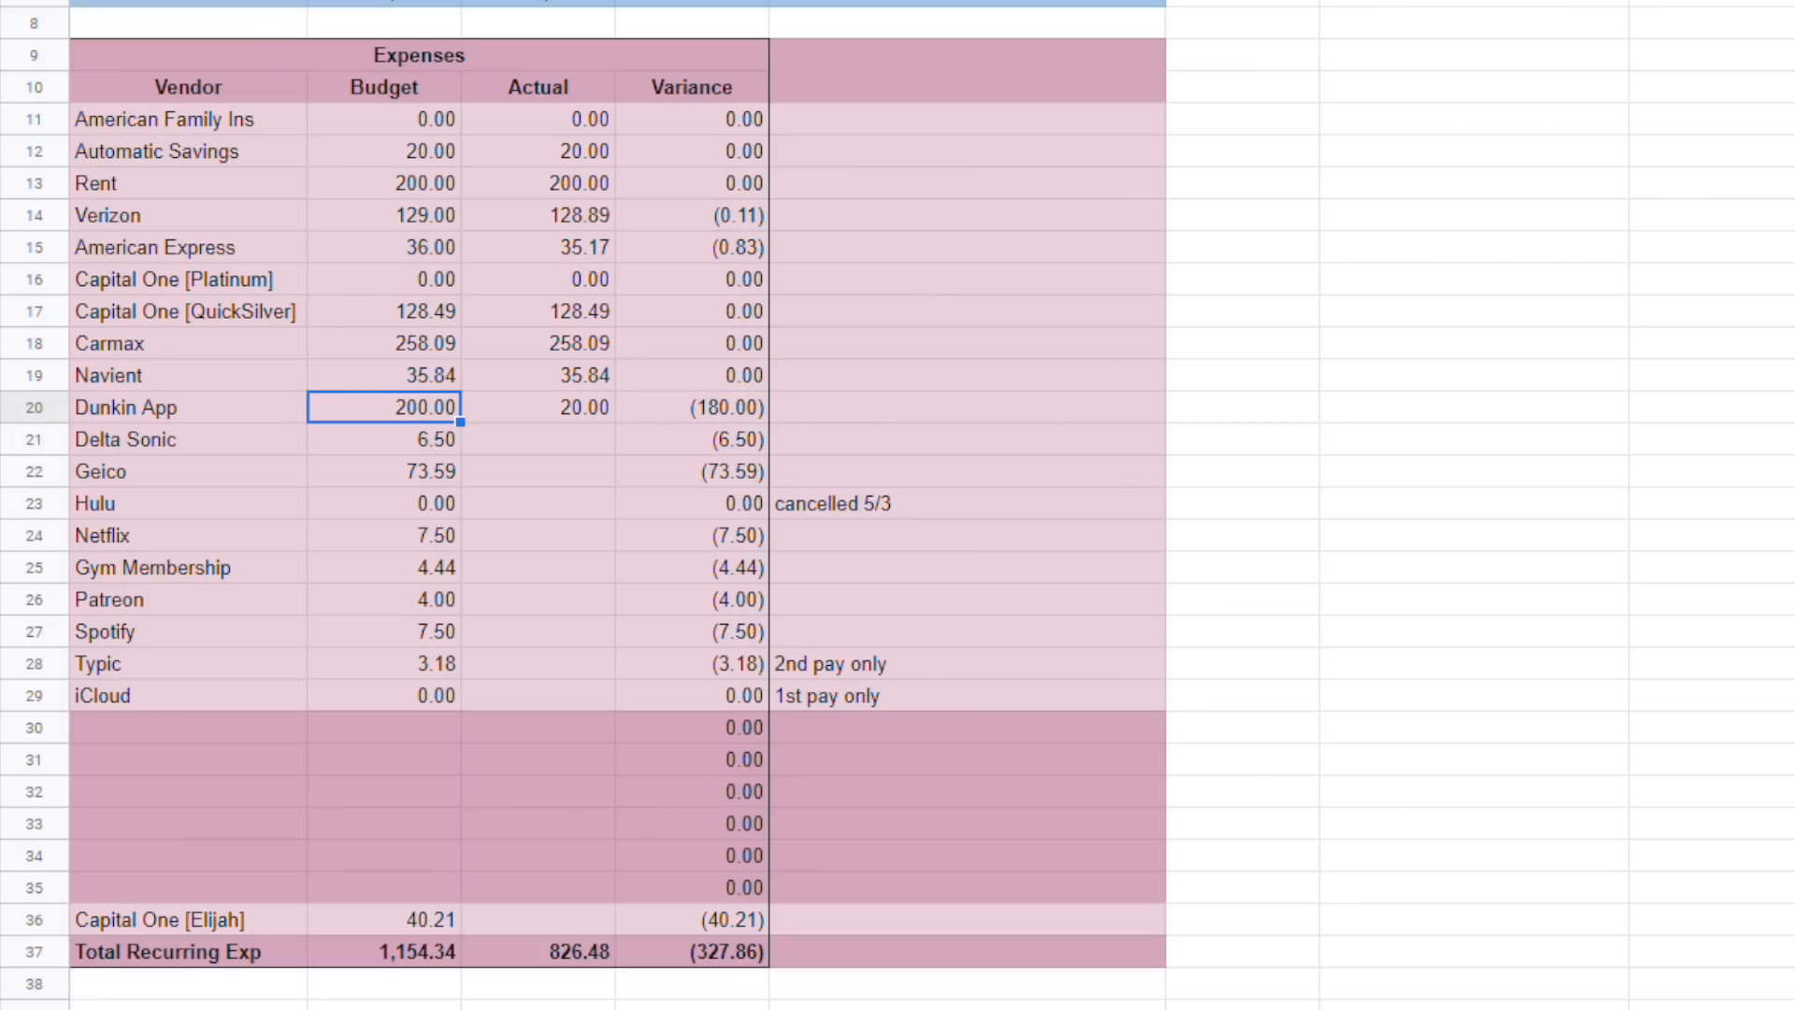
{"action": "type", "text": "20"}
{"action": "key", "text": "Return"}
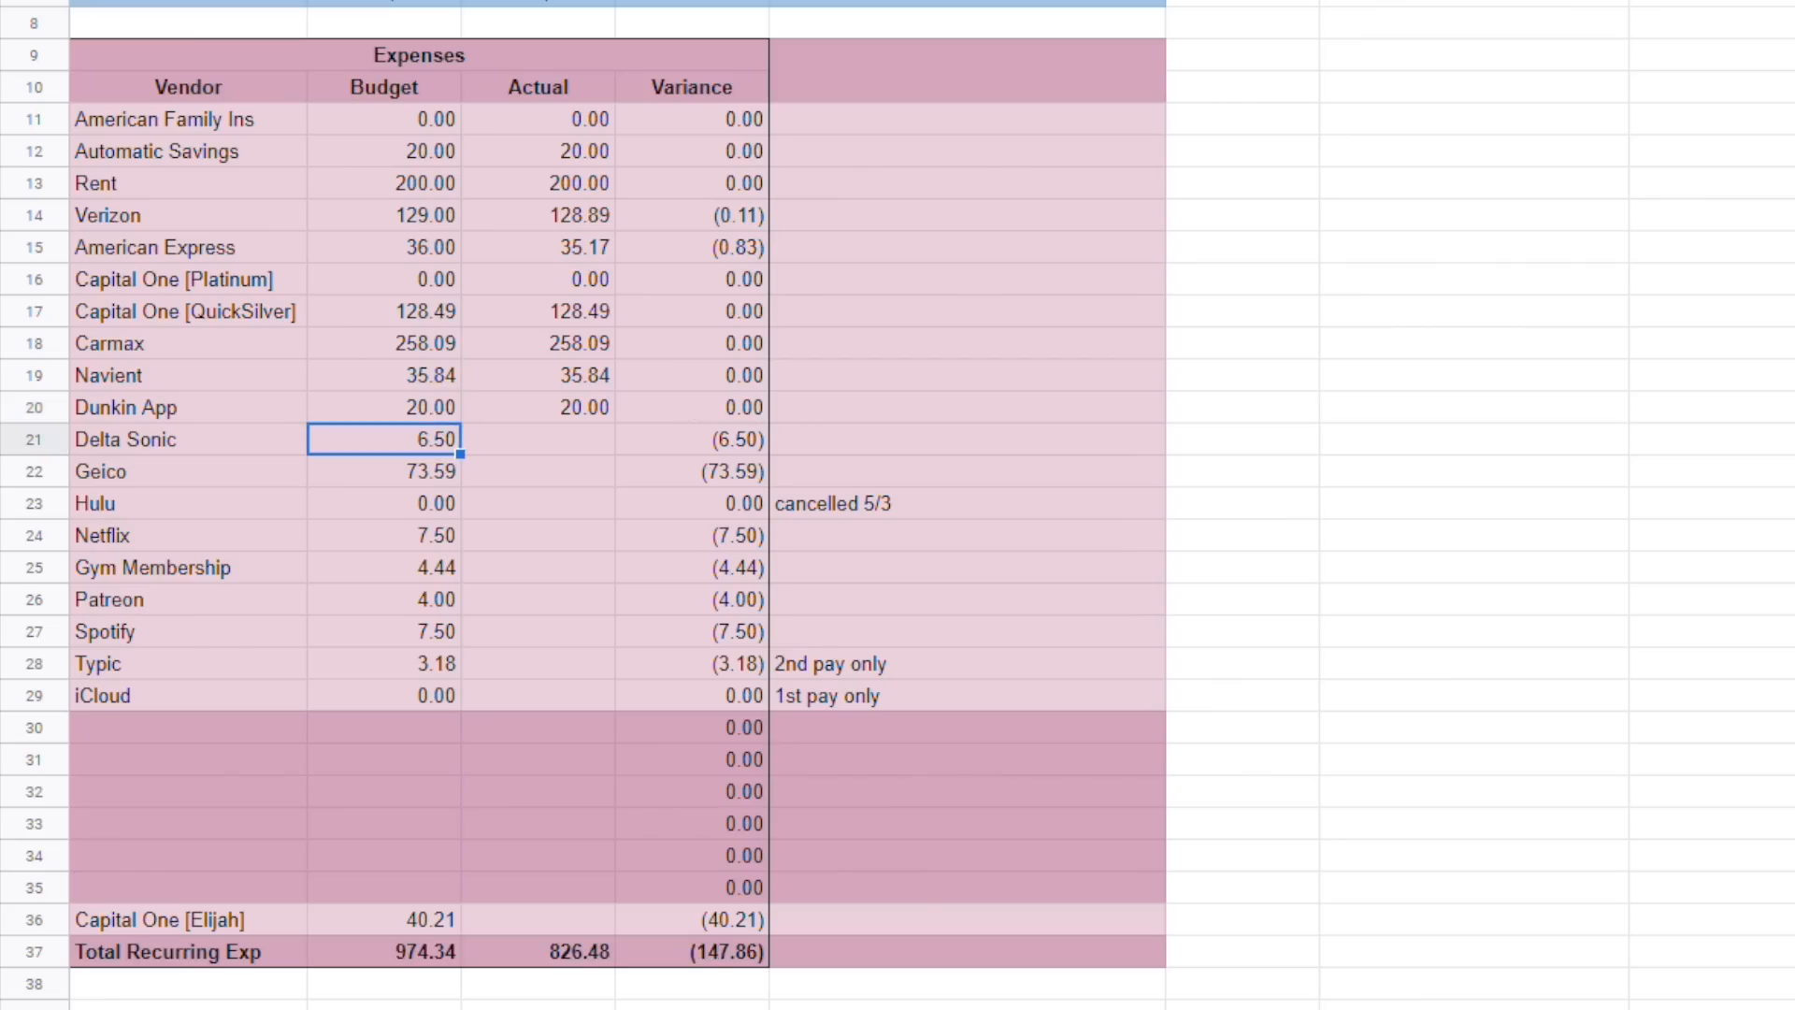
Enter actuals of 6.50 for Delta Sonic, 73.59 for Geico and 0 for Hulu.
{"action": "key", "text": "Up"}
{"action": "key", "text": "Right"}
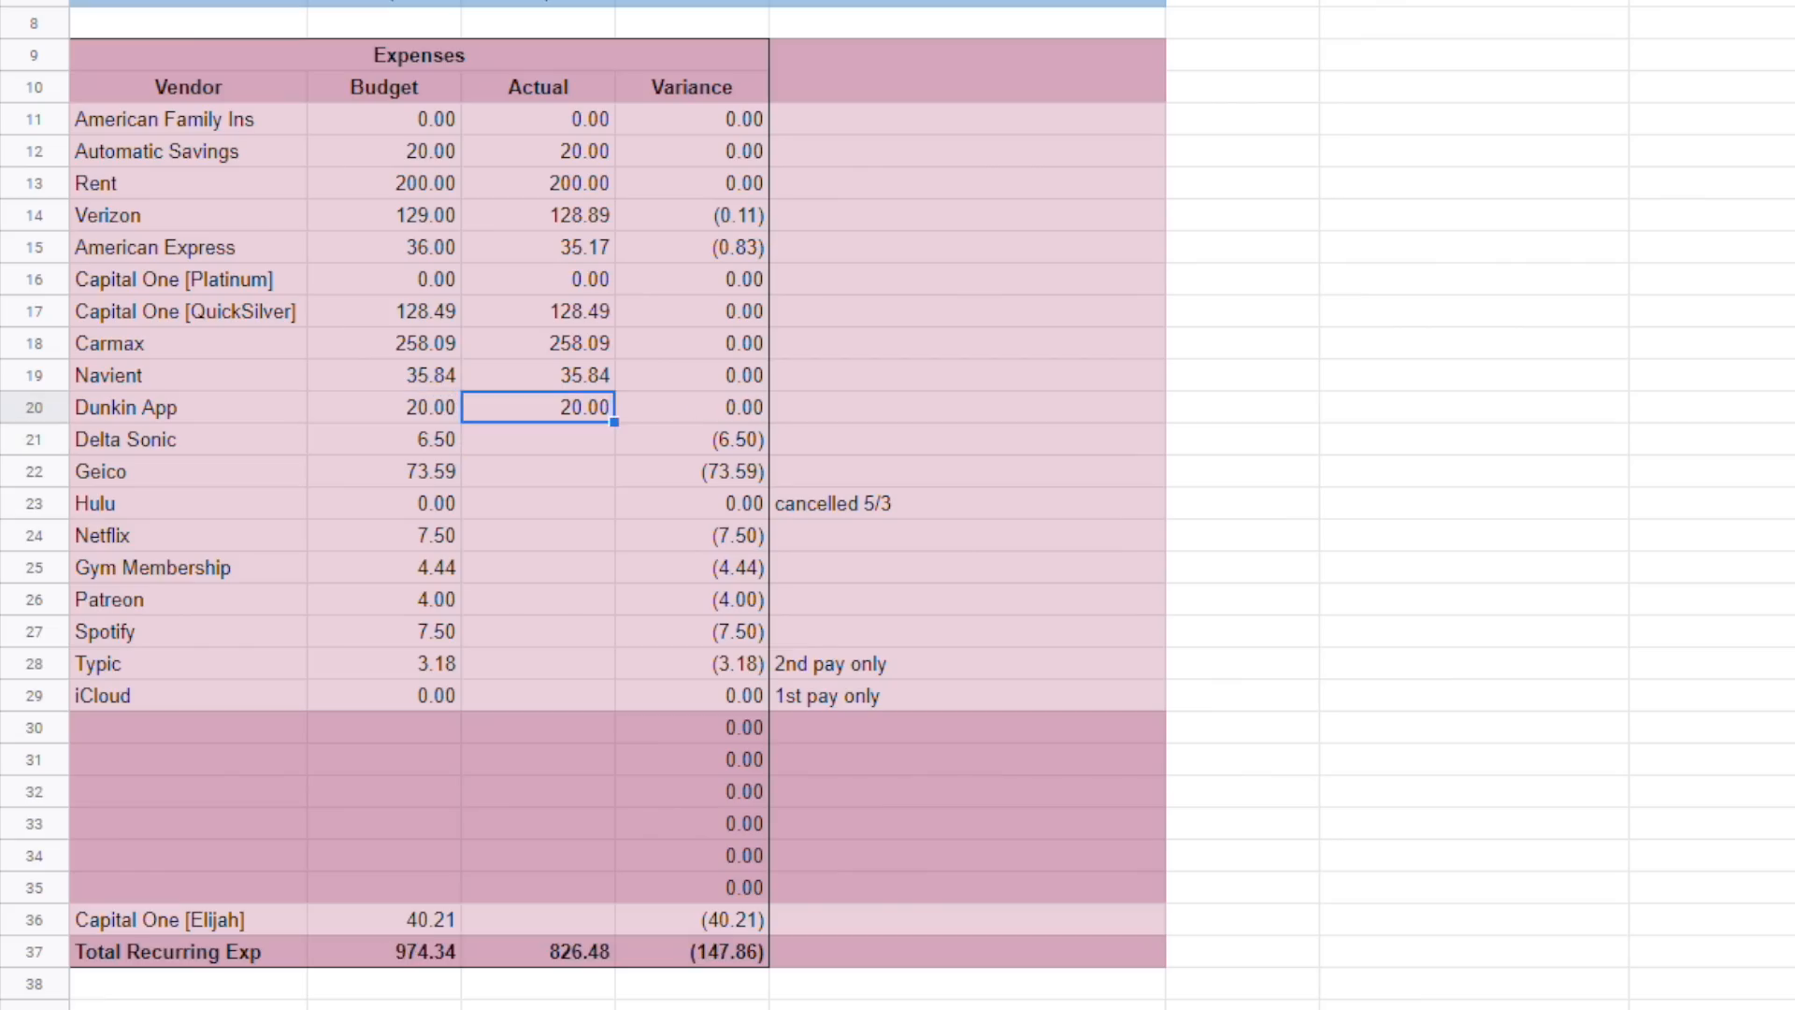
{"action": "key", "text": "Down"}
{"action": "type", "text": "6"}
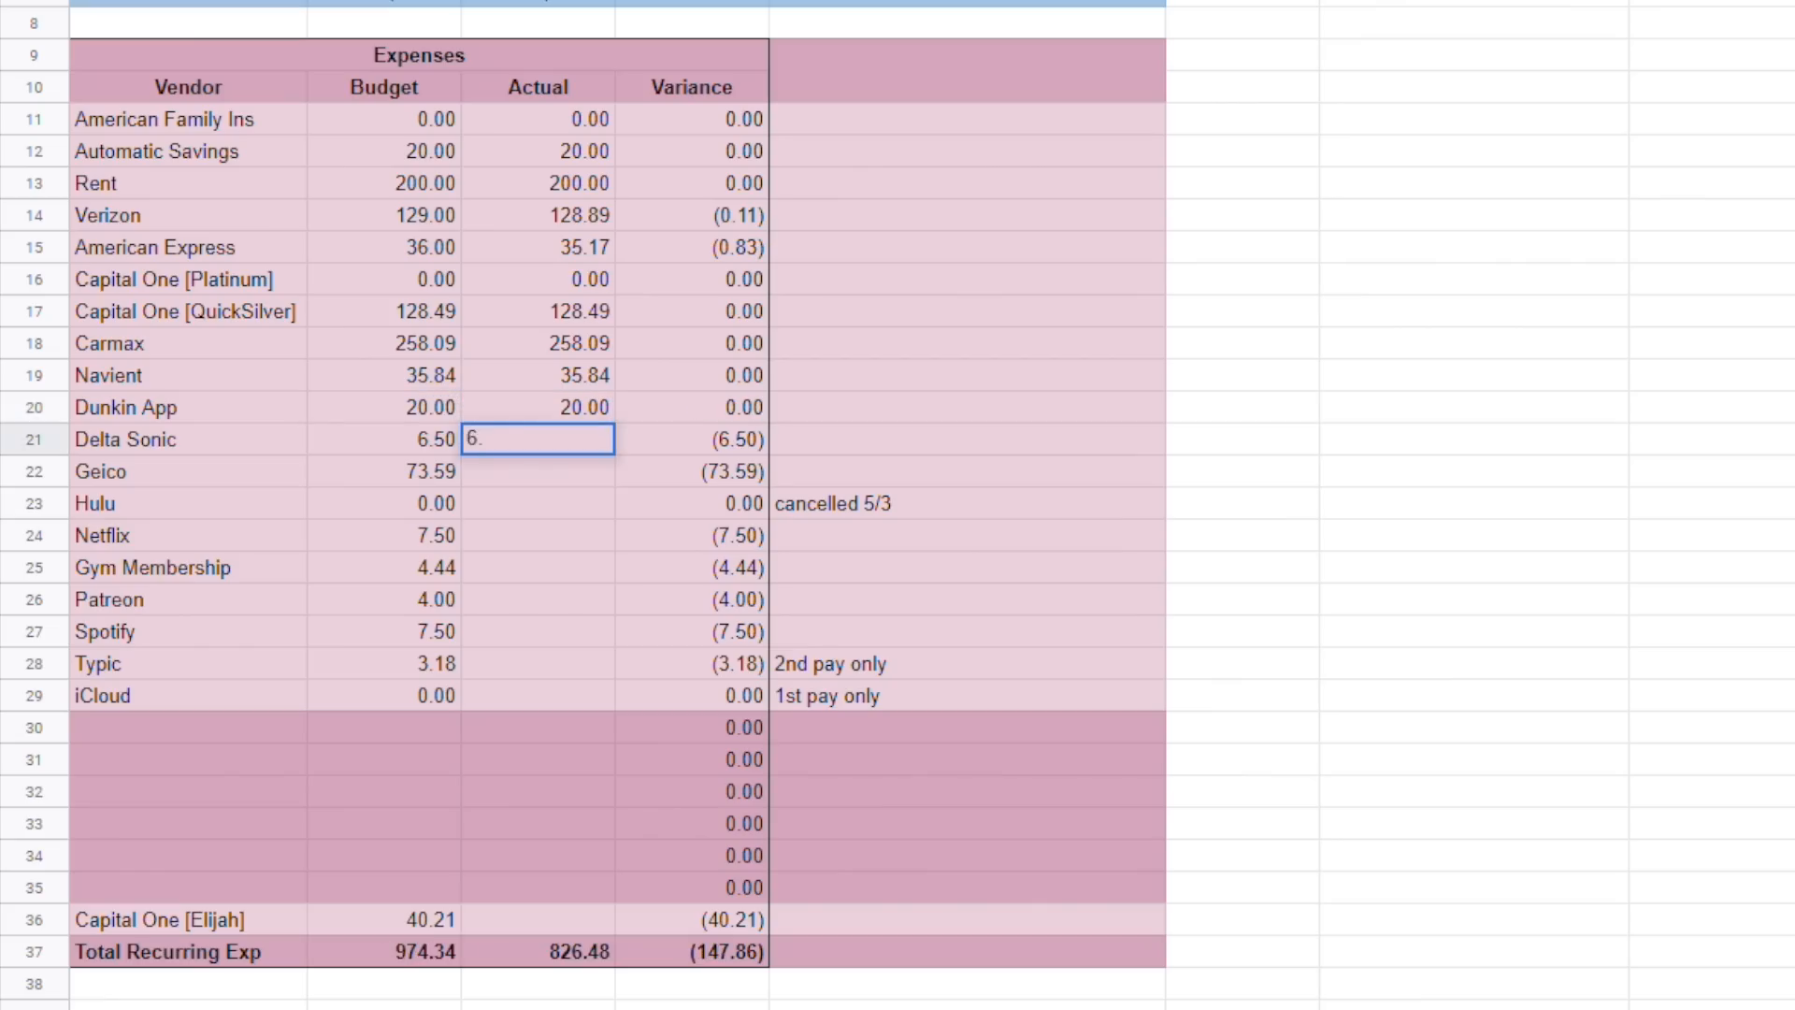
{"action": "type", "text": "50"}
{"action": "key", "text": "Return"}
{"action": "type", "text": "73.59"}
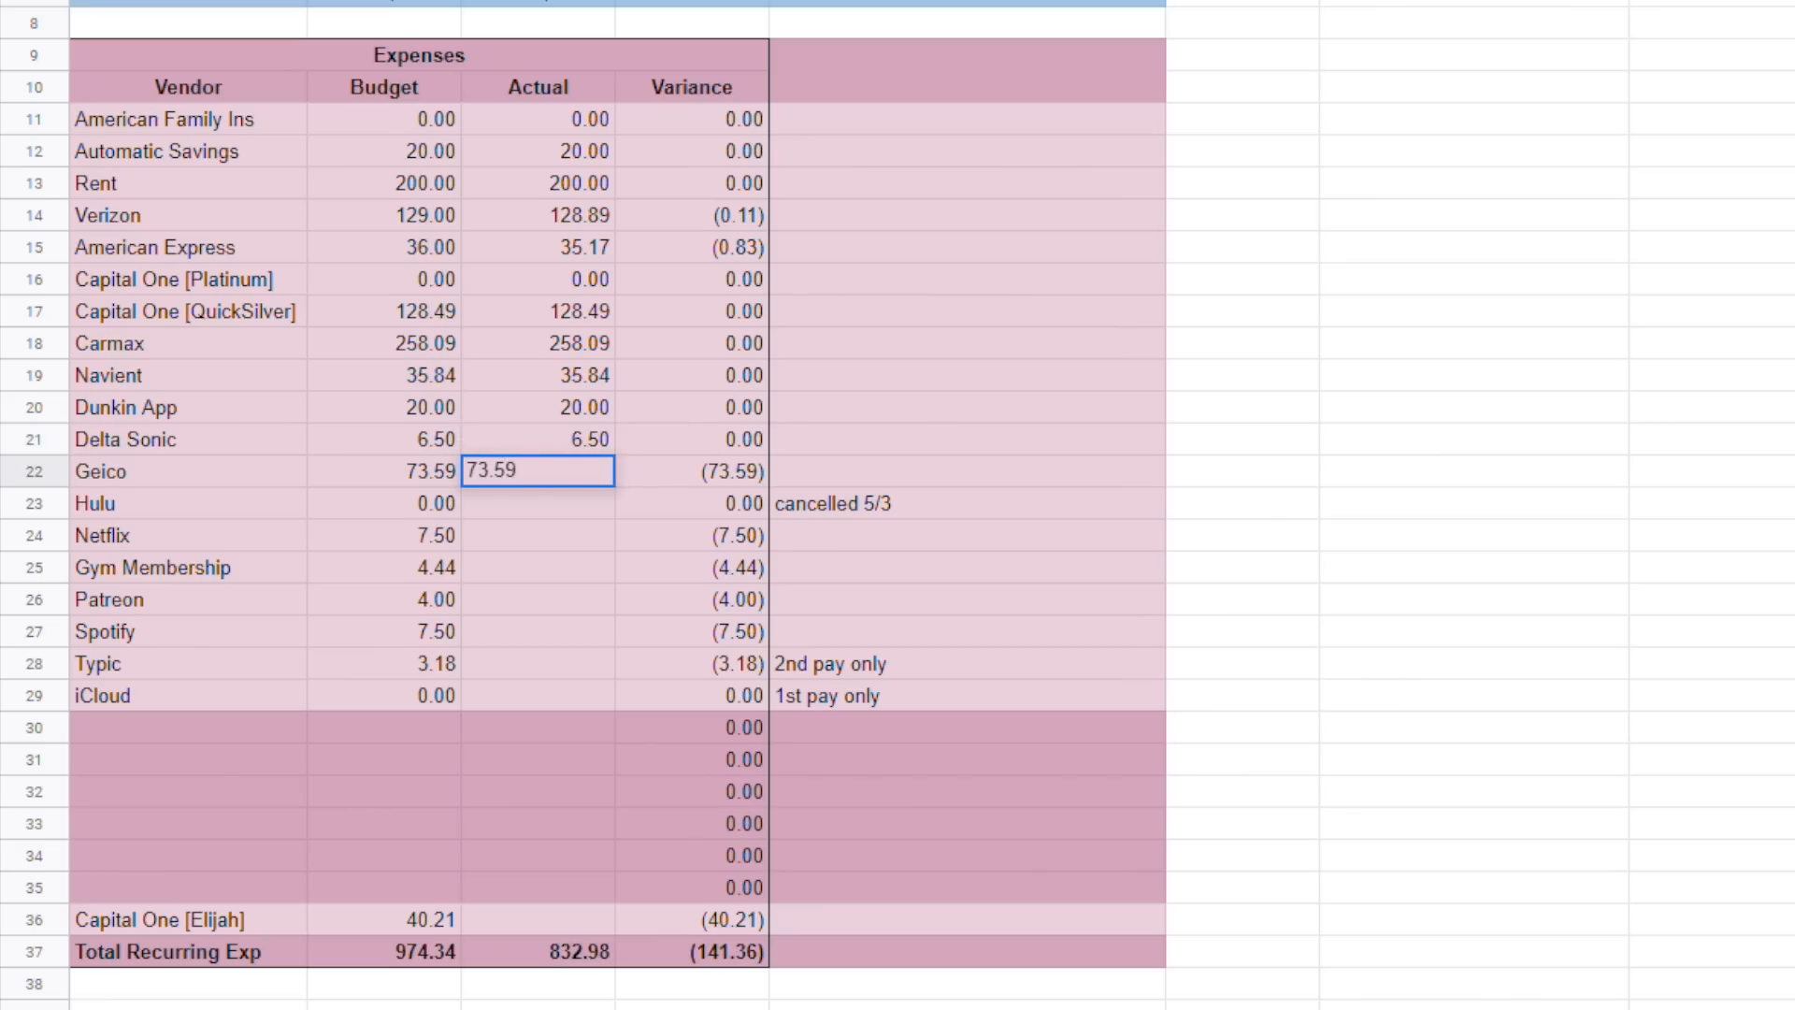
{"action": "key", "text": "Return"}
{"action": "type", "text": "0"}
{"action": "key", "text": "Return"}
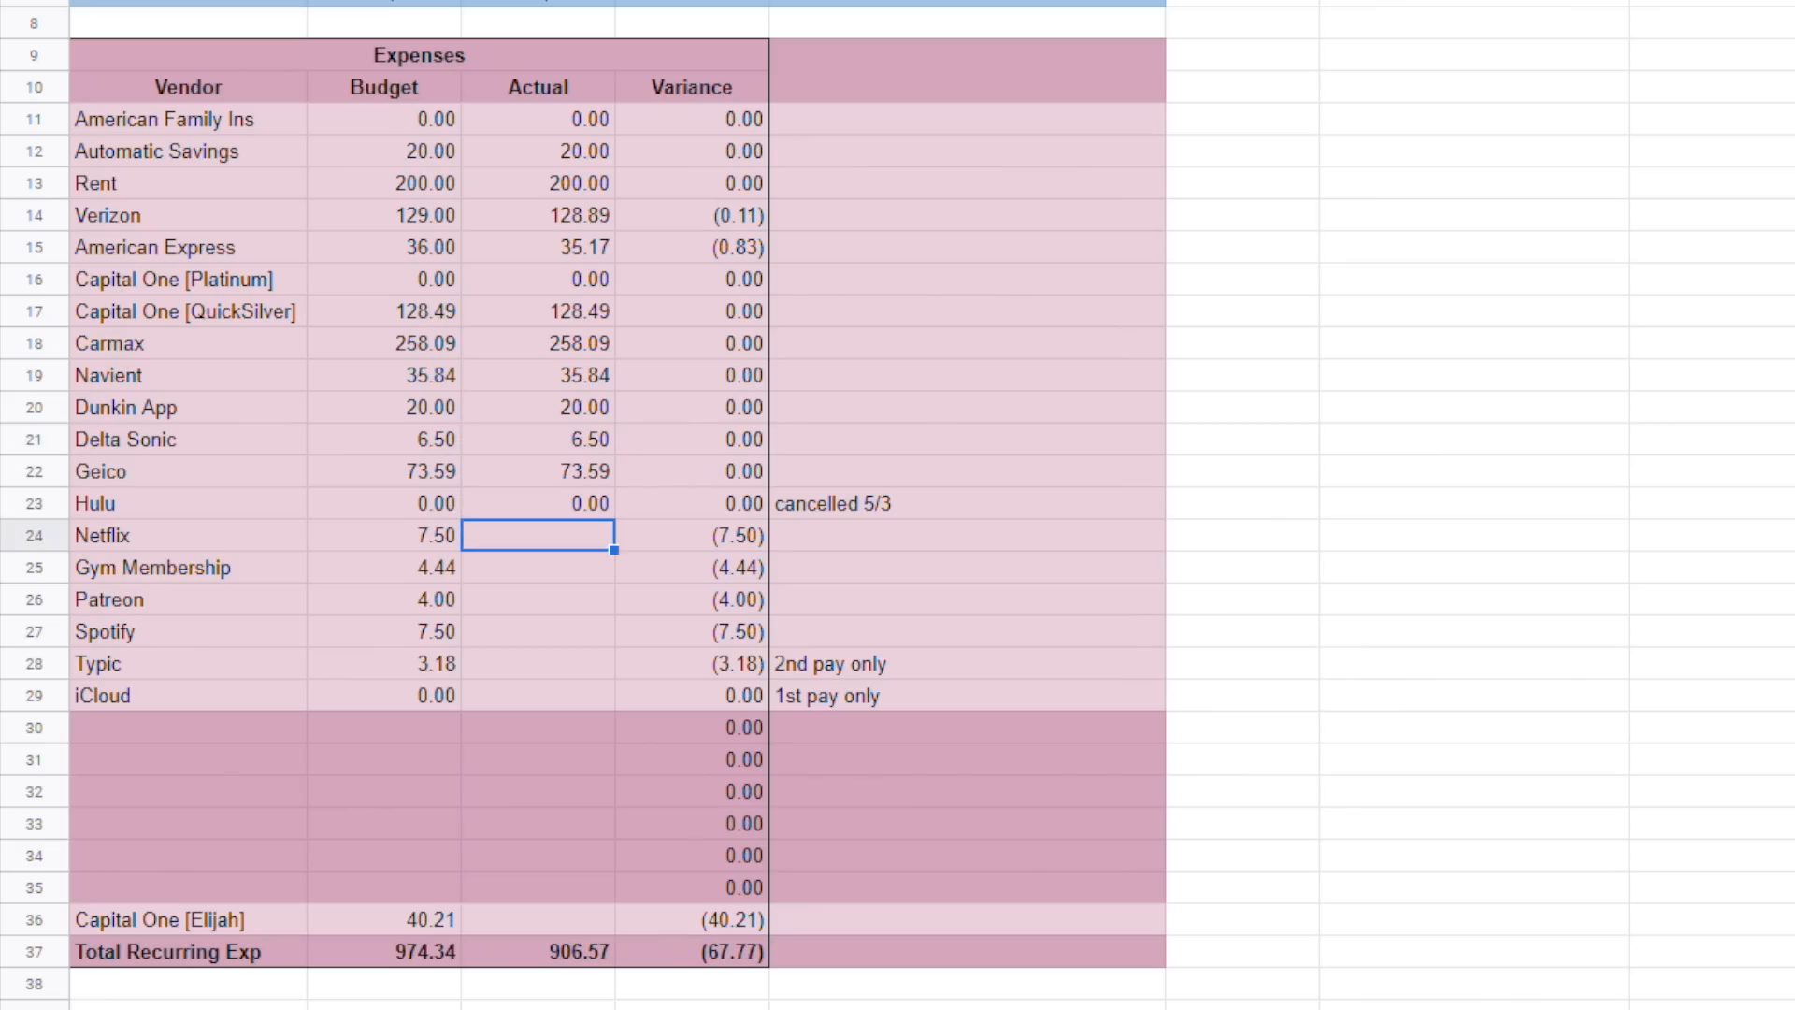
Enter actuals of 7.50 for Netflix, 4.44 for Gym Membership, 4 for Patreon and 7 for Spotify.
{"action": "type", "text": "7.50"}
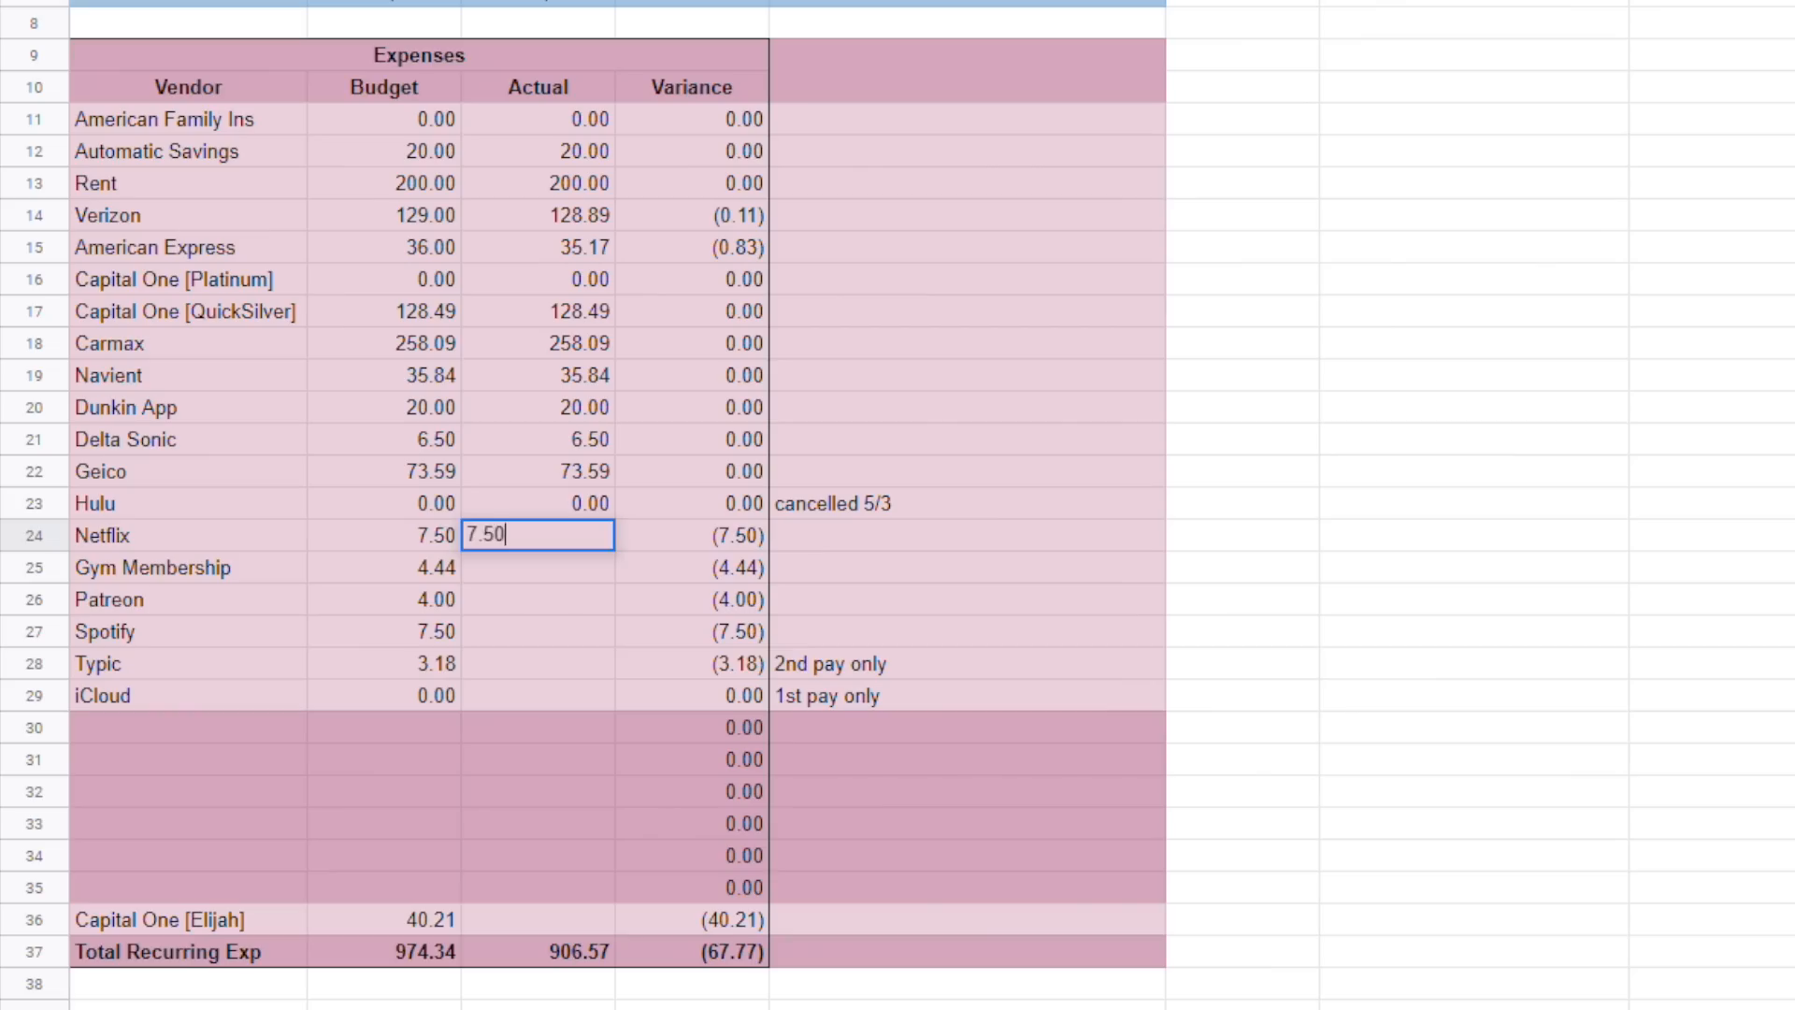
{"action": "key", "text": "Return"}
{"action": "type", "text": "4.44"}
{"action": "key", "text": "Return"}
{"action": "type", "text": "4."}
{"action": "key", "text": "Return"}
{"action": "type", "text": "7."}
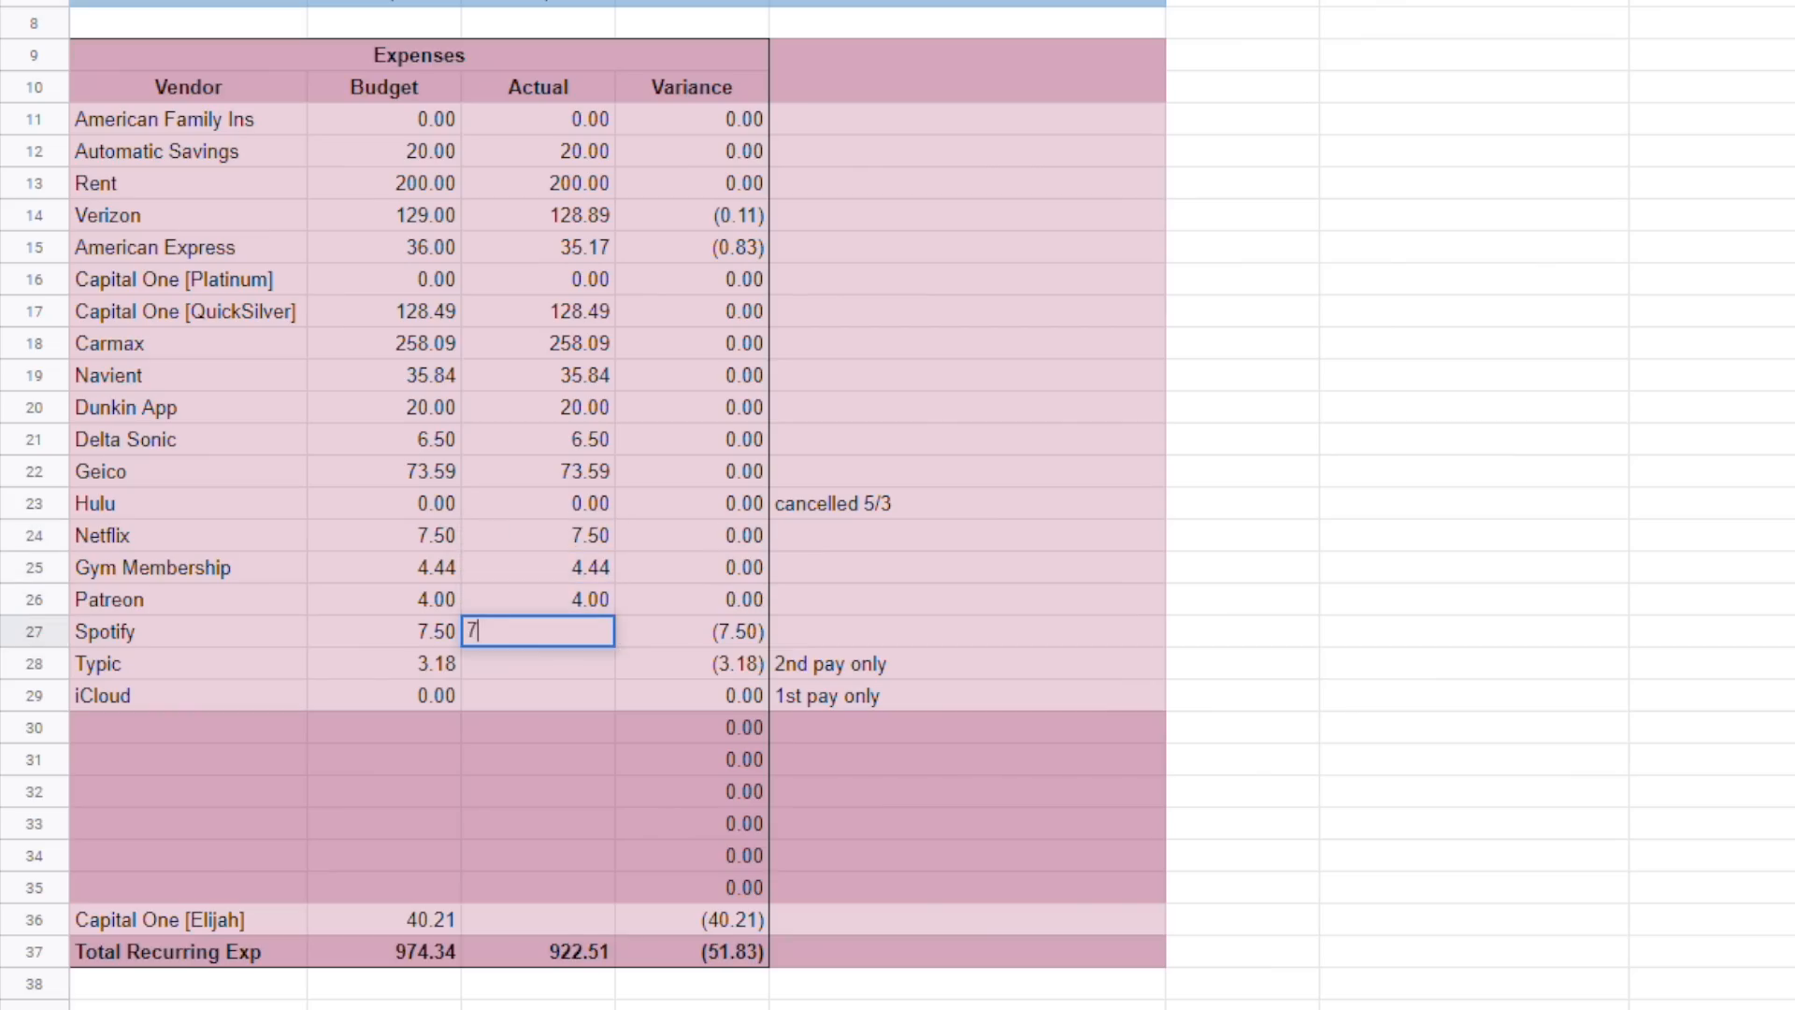
{"action": "key", "text": "Return"}
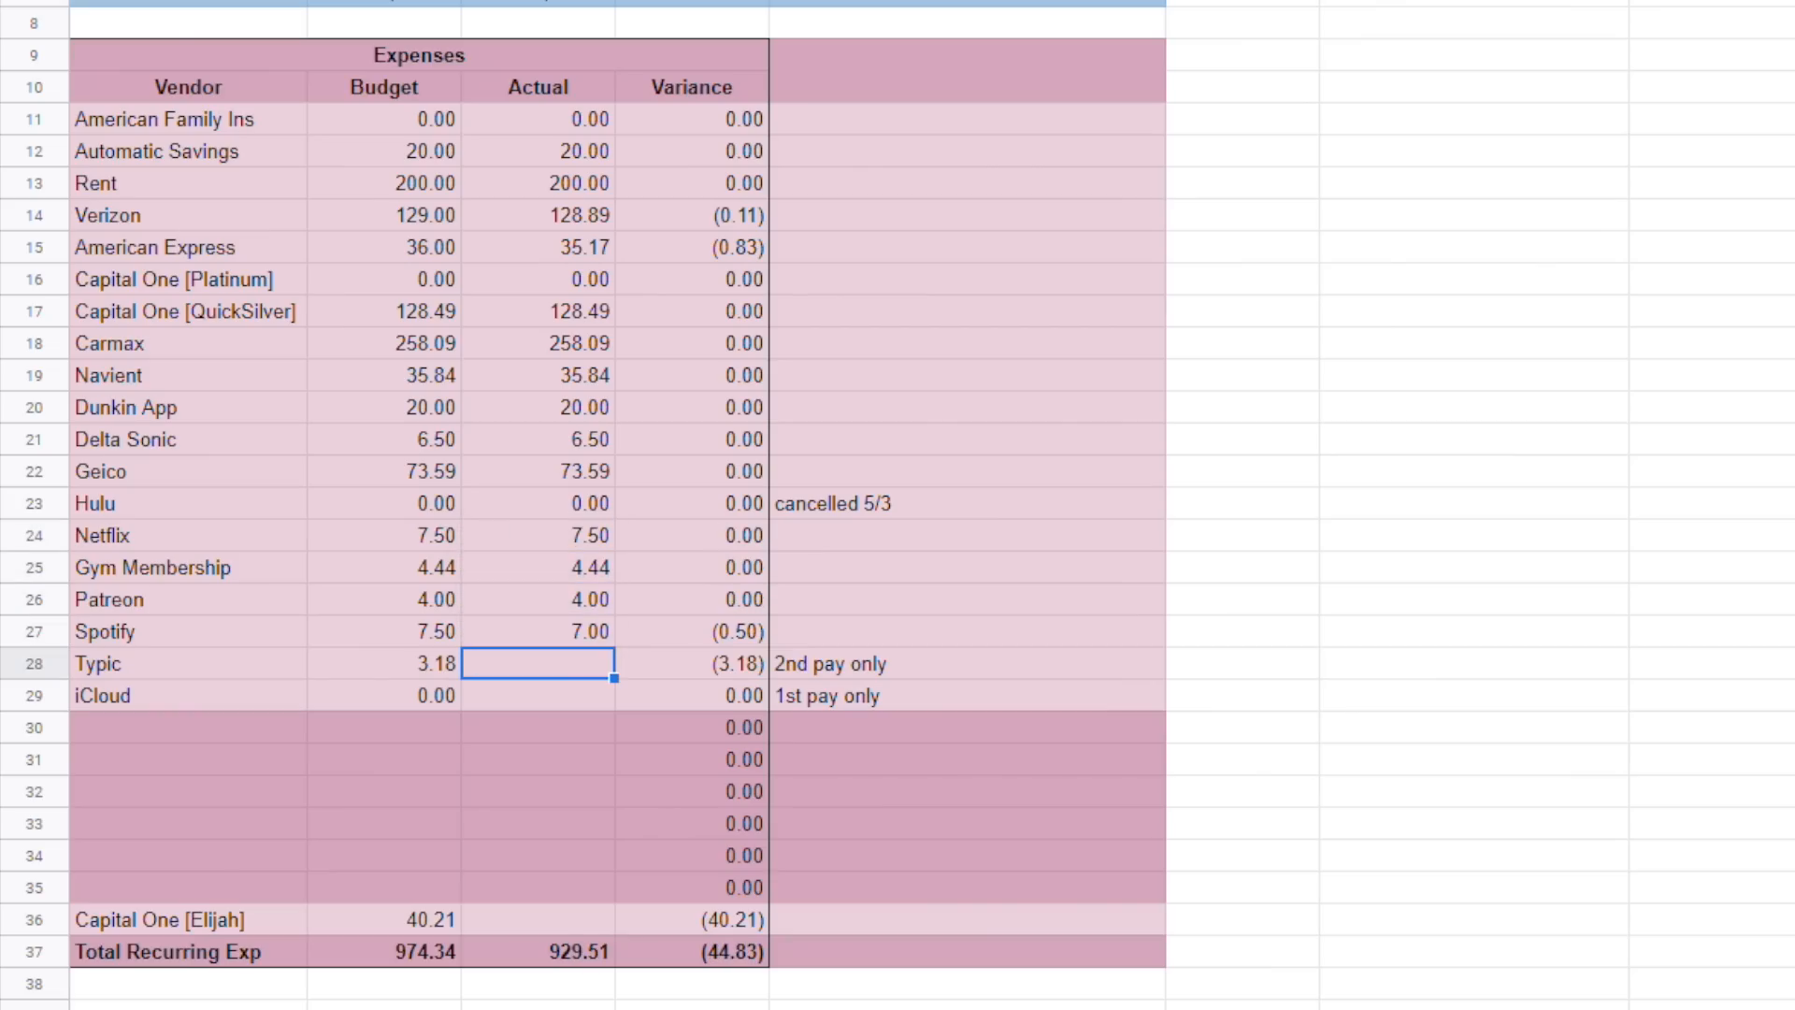
{"action": "left_click_drag", "start_coordinate": [585, 216], "coordinate": [589, 244]}
{"action": "left_click", "coordinate": [677, 572]}
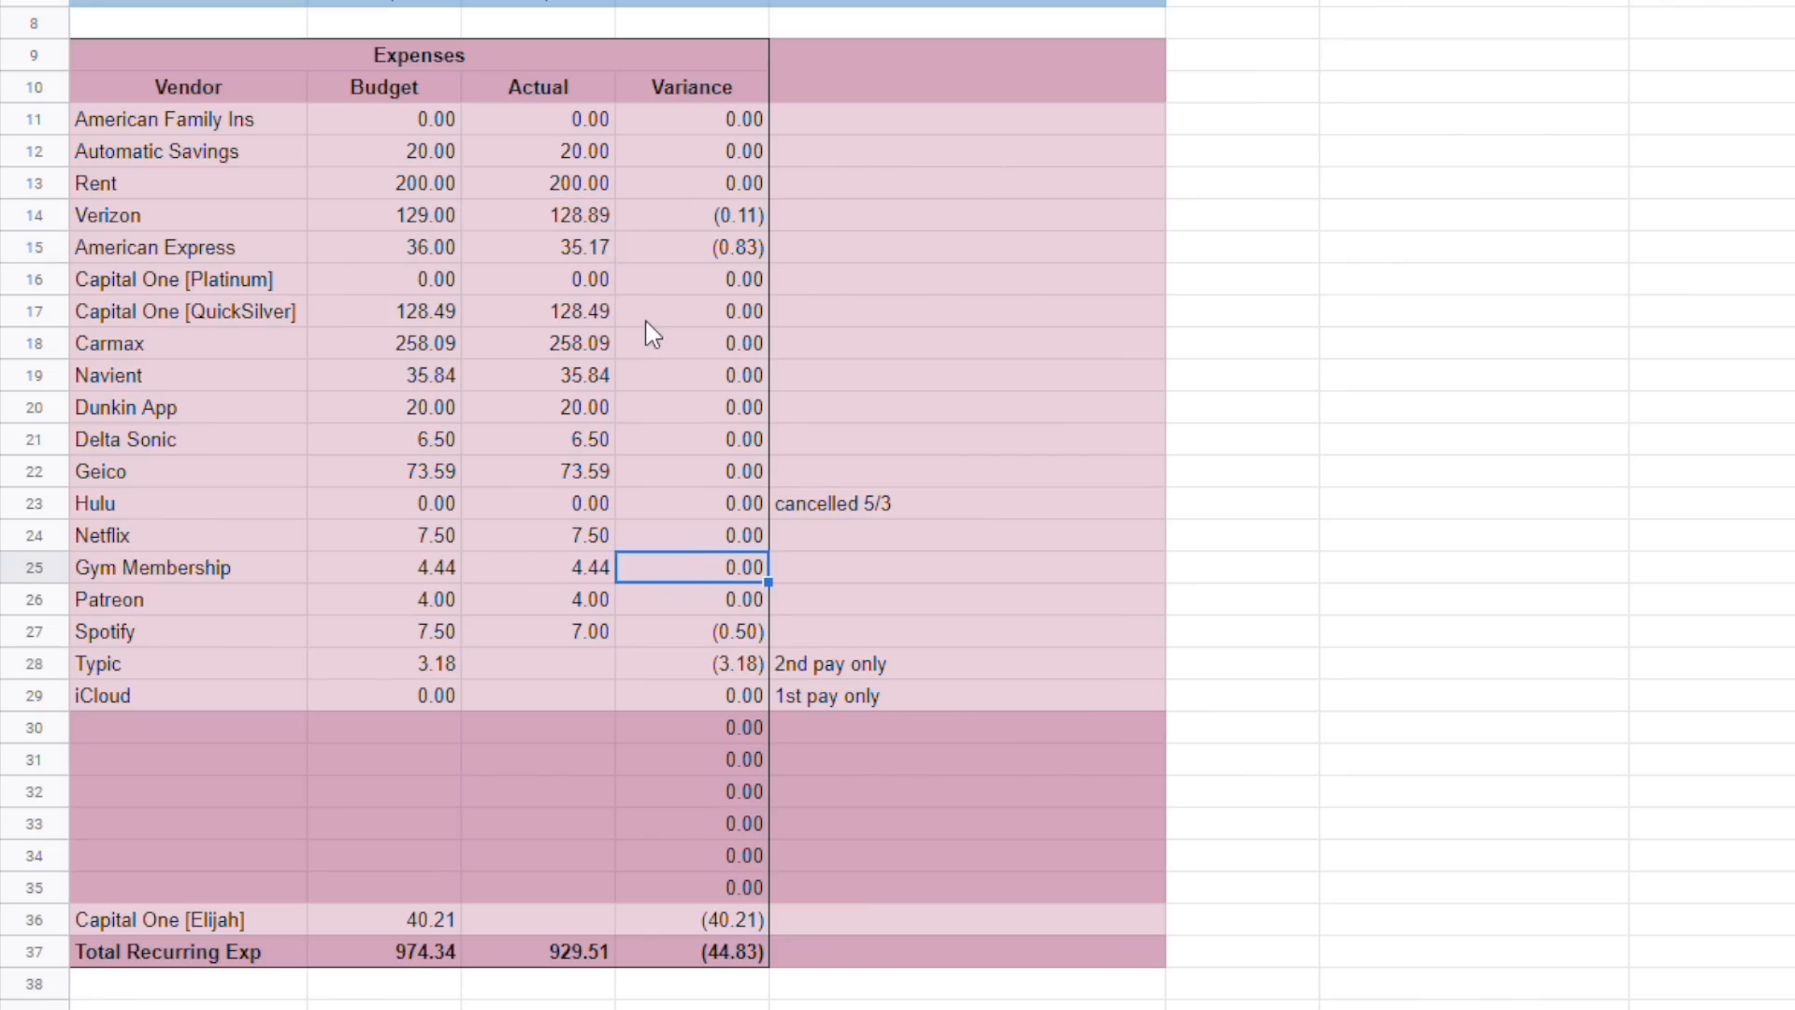
{"action": "left_click", "coordinate": [539, 2]}
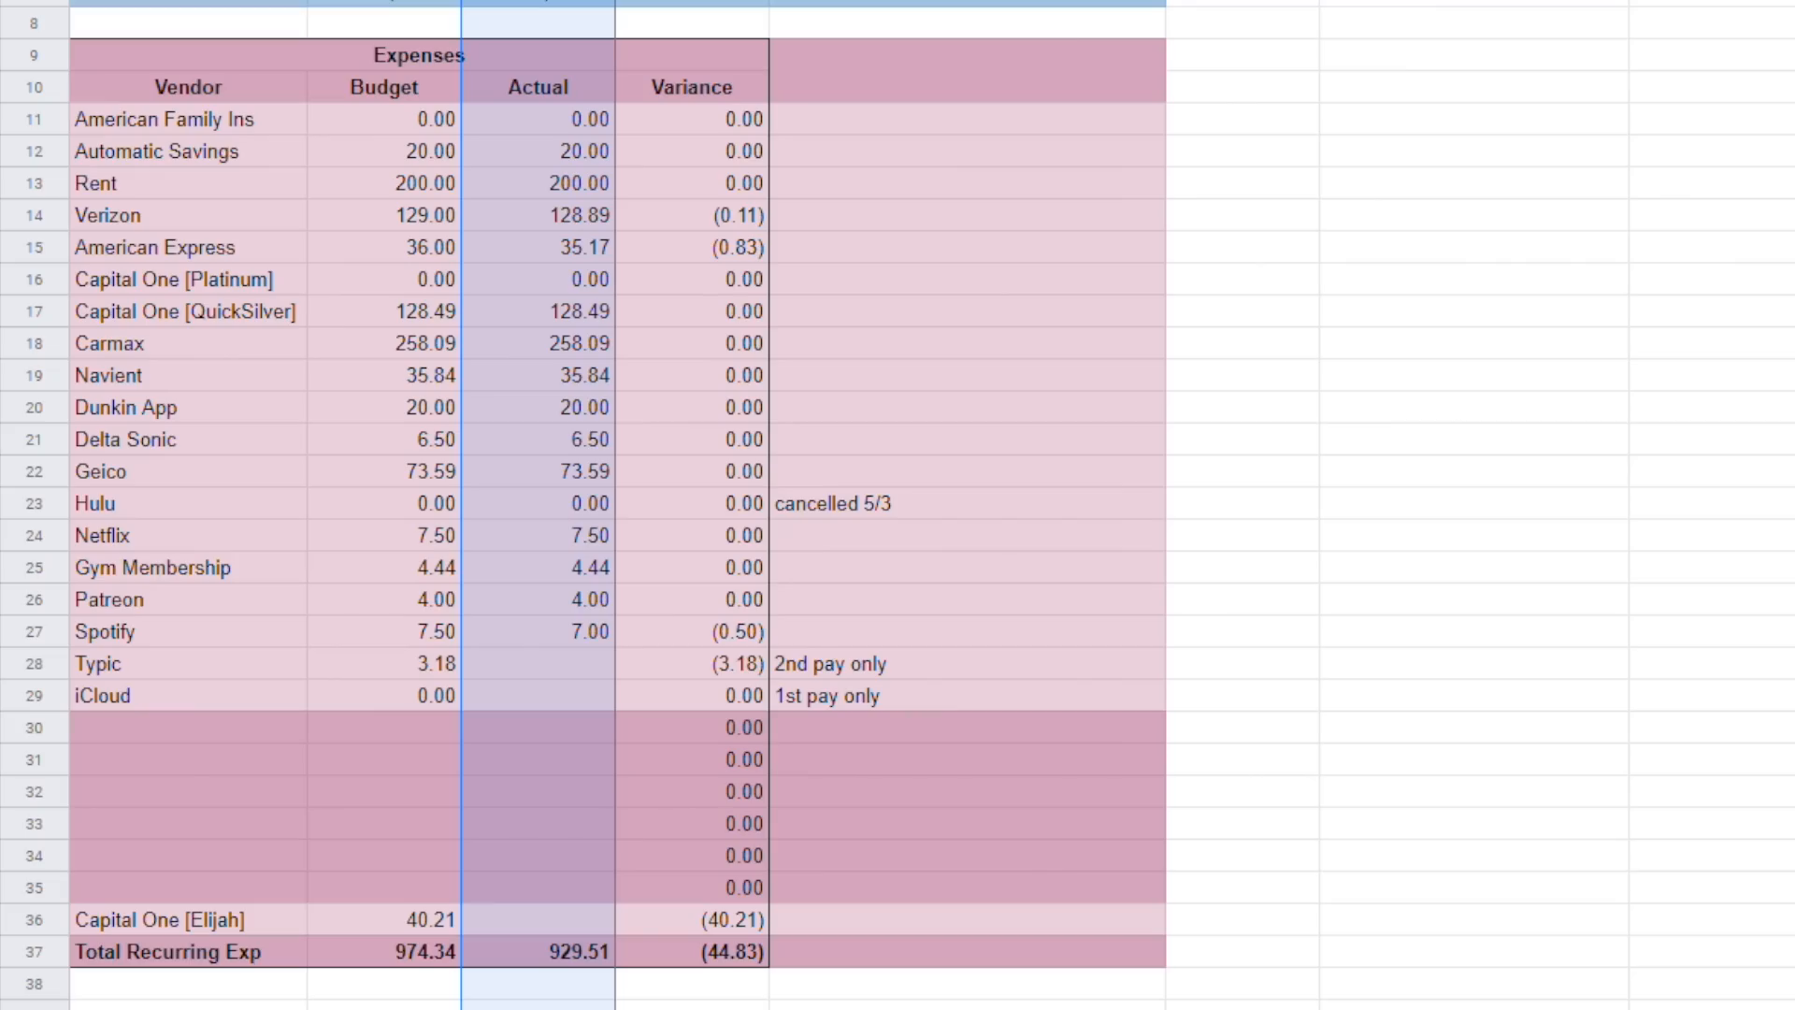
Enter actuals of 3.18 for Typic and 0 for iCloud.
{"action": "left_click", "coordinate": [582, 659]}
{"action": "type", "text": "3."}
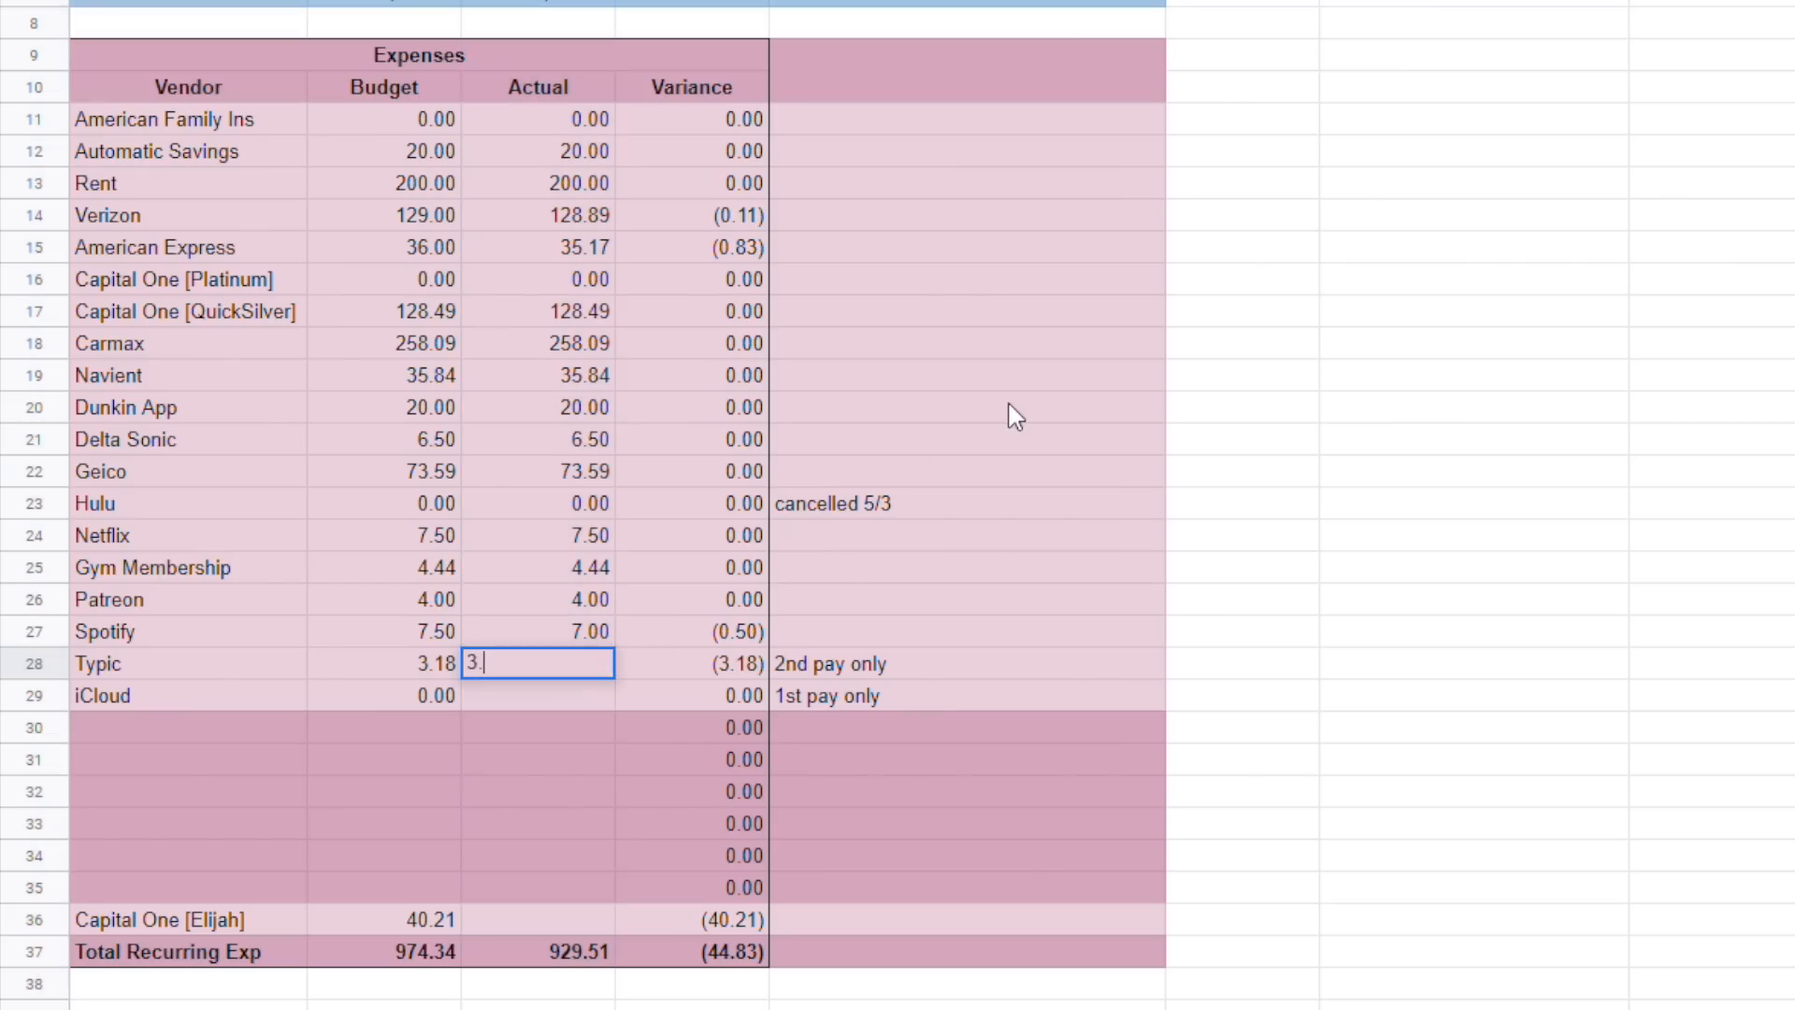
{"action": "type", "text": "18"}
{"action": "key", "text": "Return"}
{"action": "type", "text": "0"}
{"action": "key", "text": "Return"}
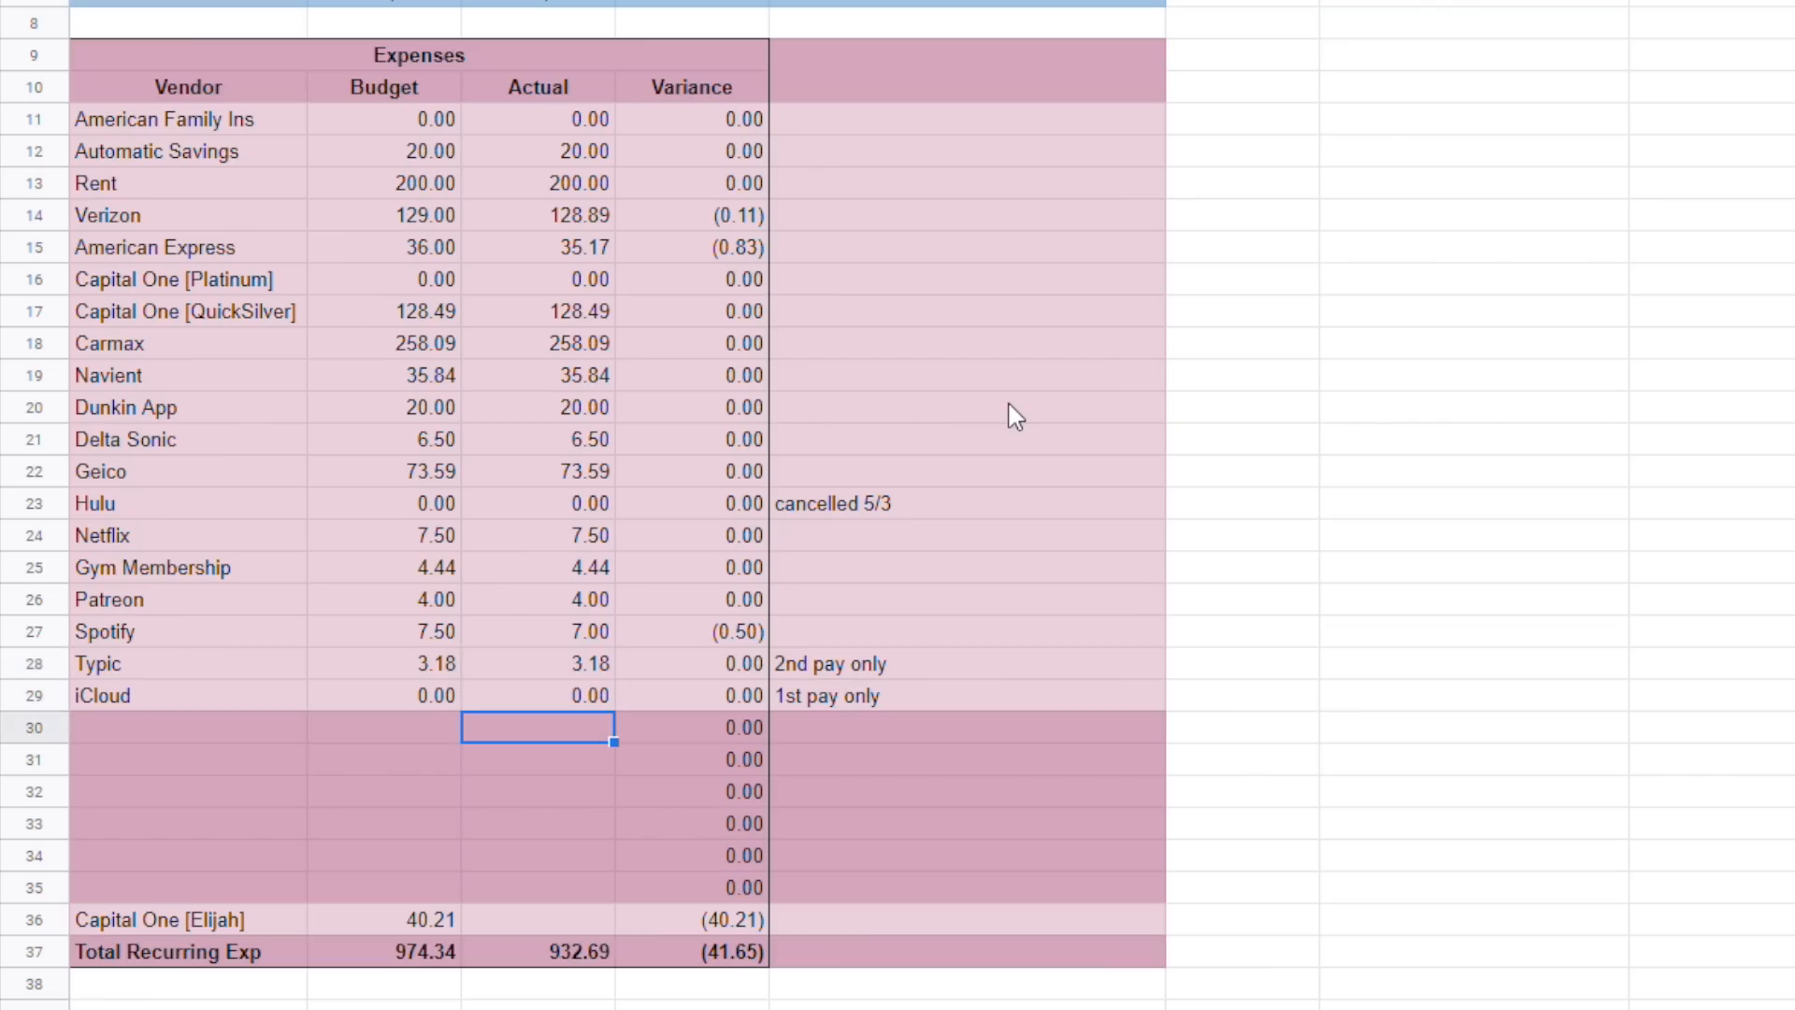
Enter 40.21 as the actual for the last Capital One vendor above Total Recurring Exp, and check the total variance.
{"action": "left_click", "coordinate": [597, 923]}
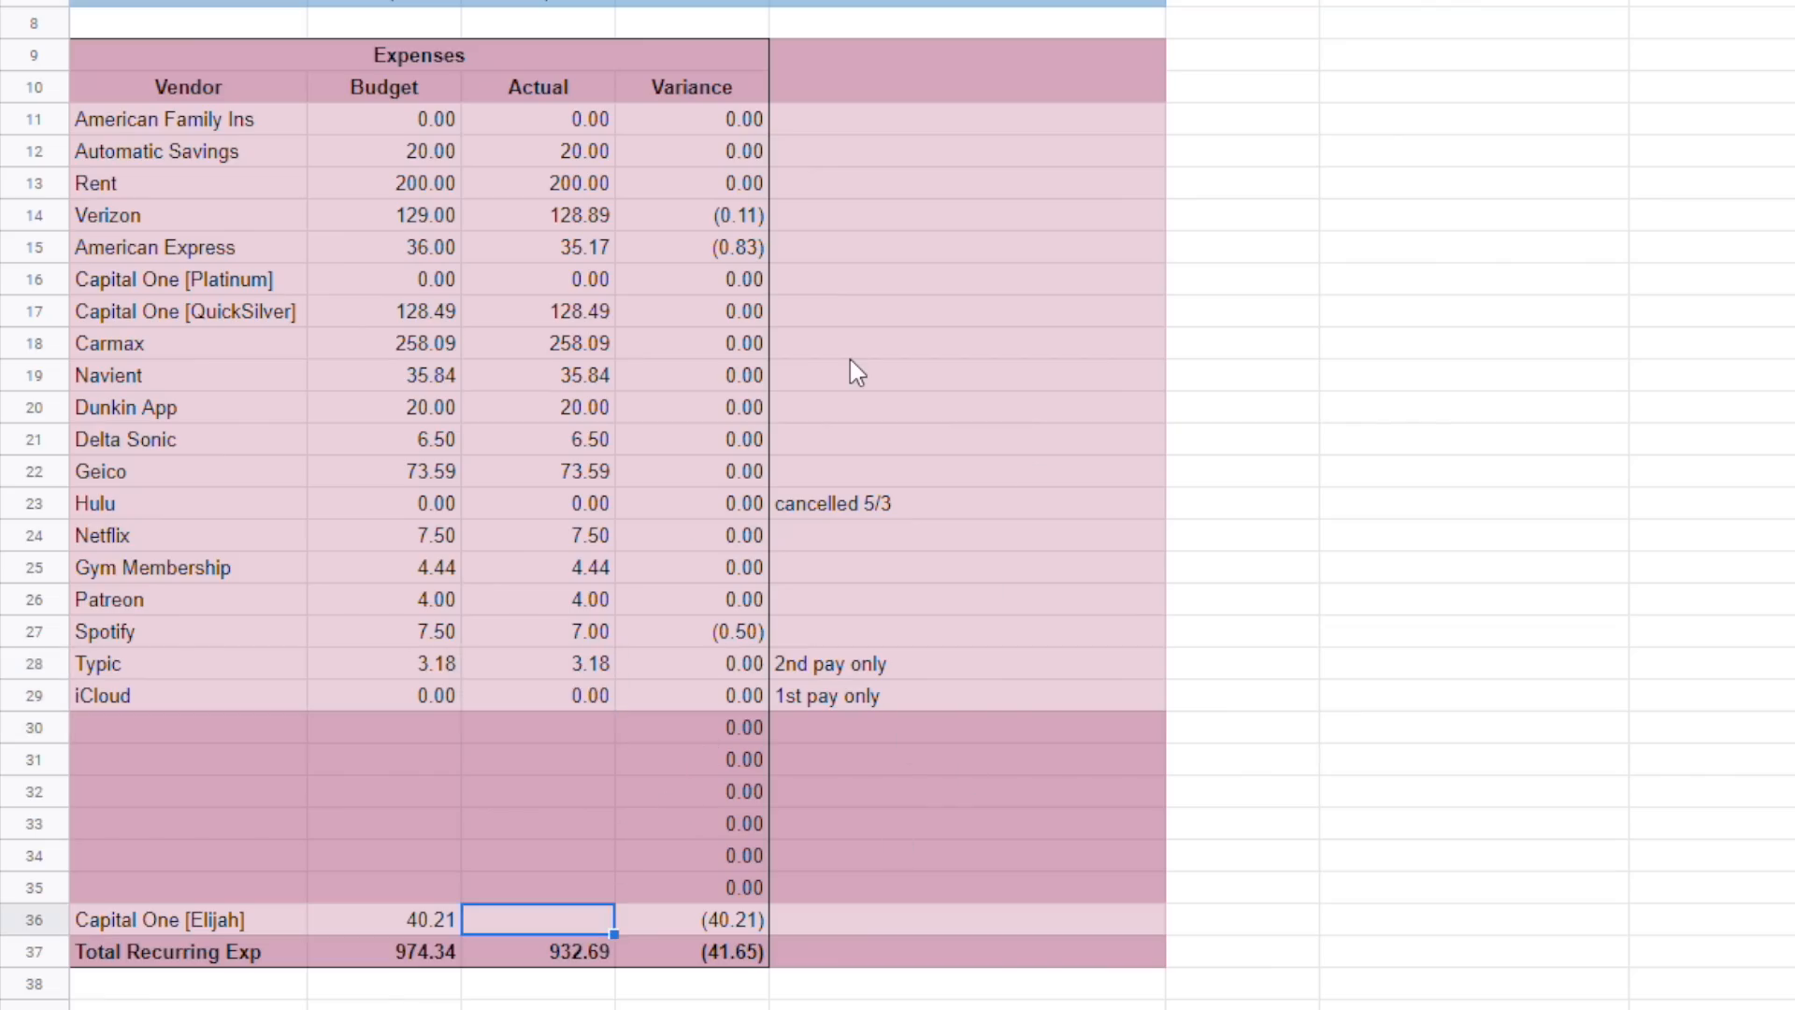
{"action": "type", "text": "40.21"}
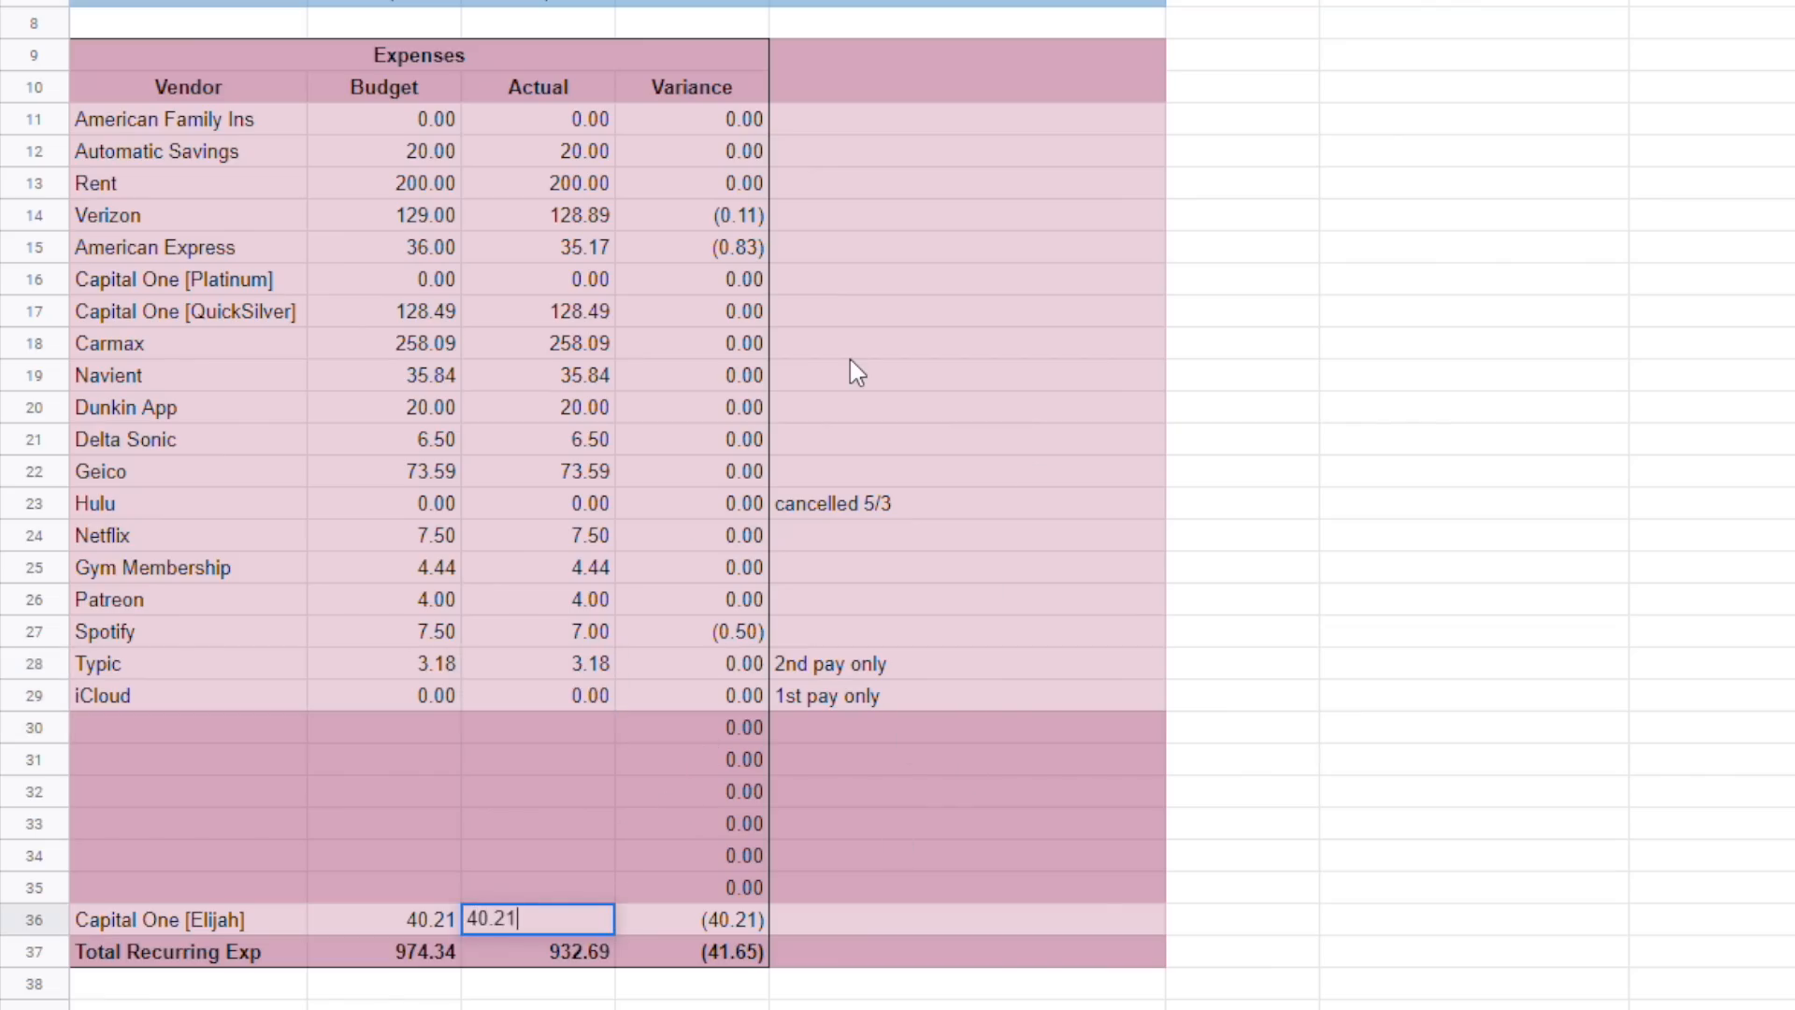
{"action": "key", "text": "Return"}
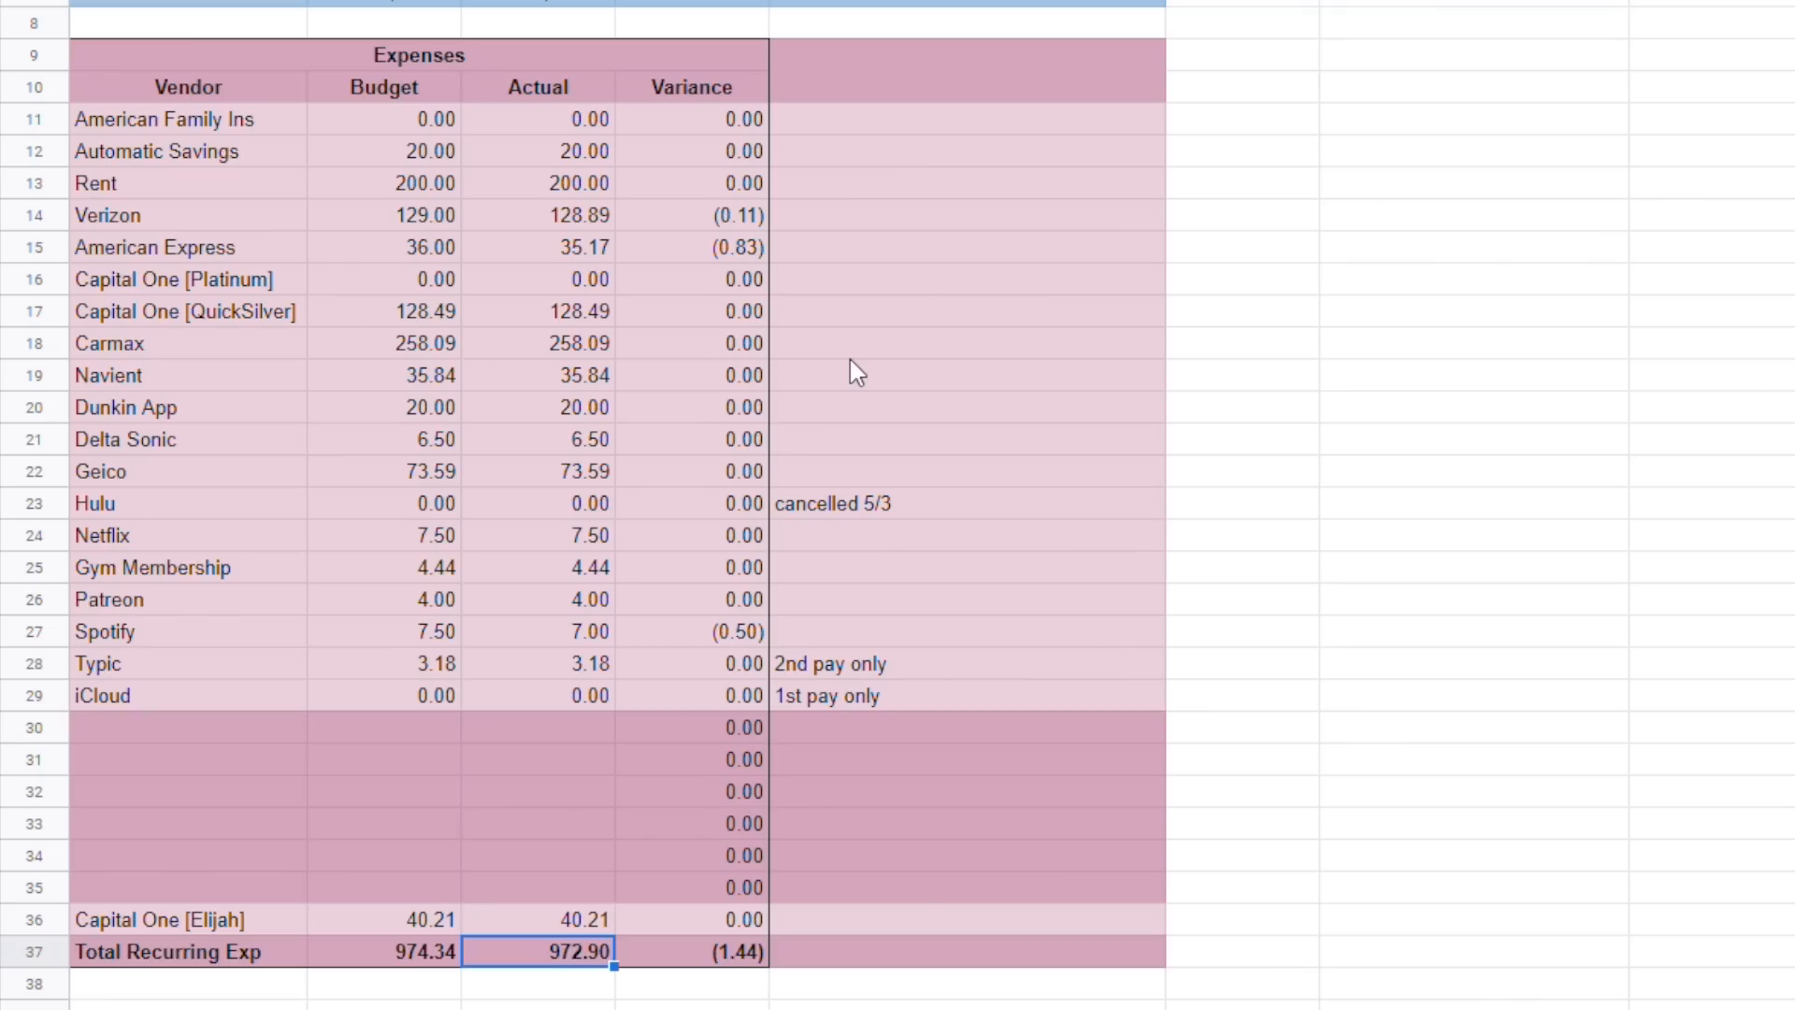
{"action": "left_click", "coordinate": [743, 952]}
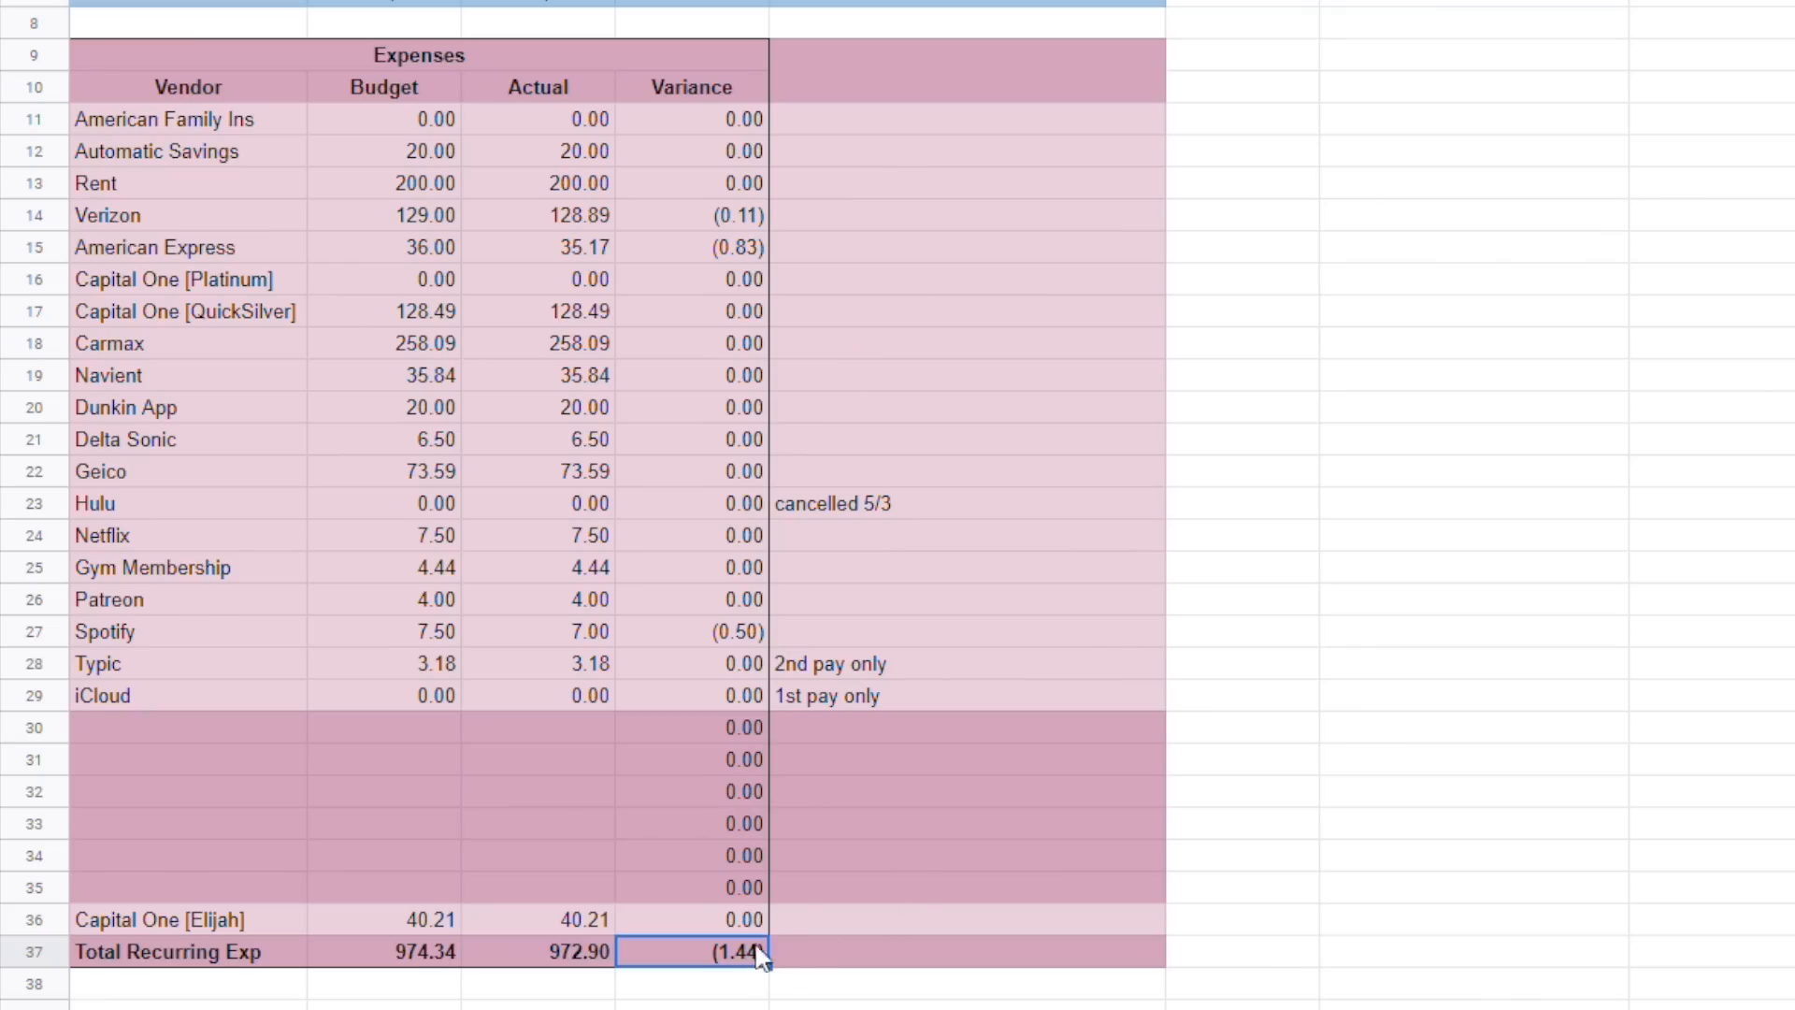
Correct the Spotify actual to 7.50 and recheck the Total Recurring Exp variance.
{"action": "left_click", "coordinate": [570, 636]}
{"action": "type", "text": "7.5"}
{"action": "key", "text": "BackSpace"}
{"action": "key", "text": "BackSpace"}
{"action": "type", "text": ".50"}
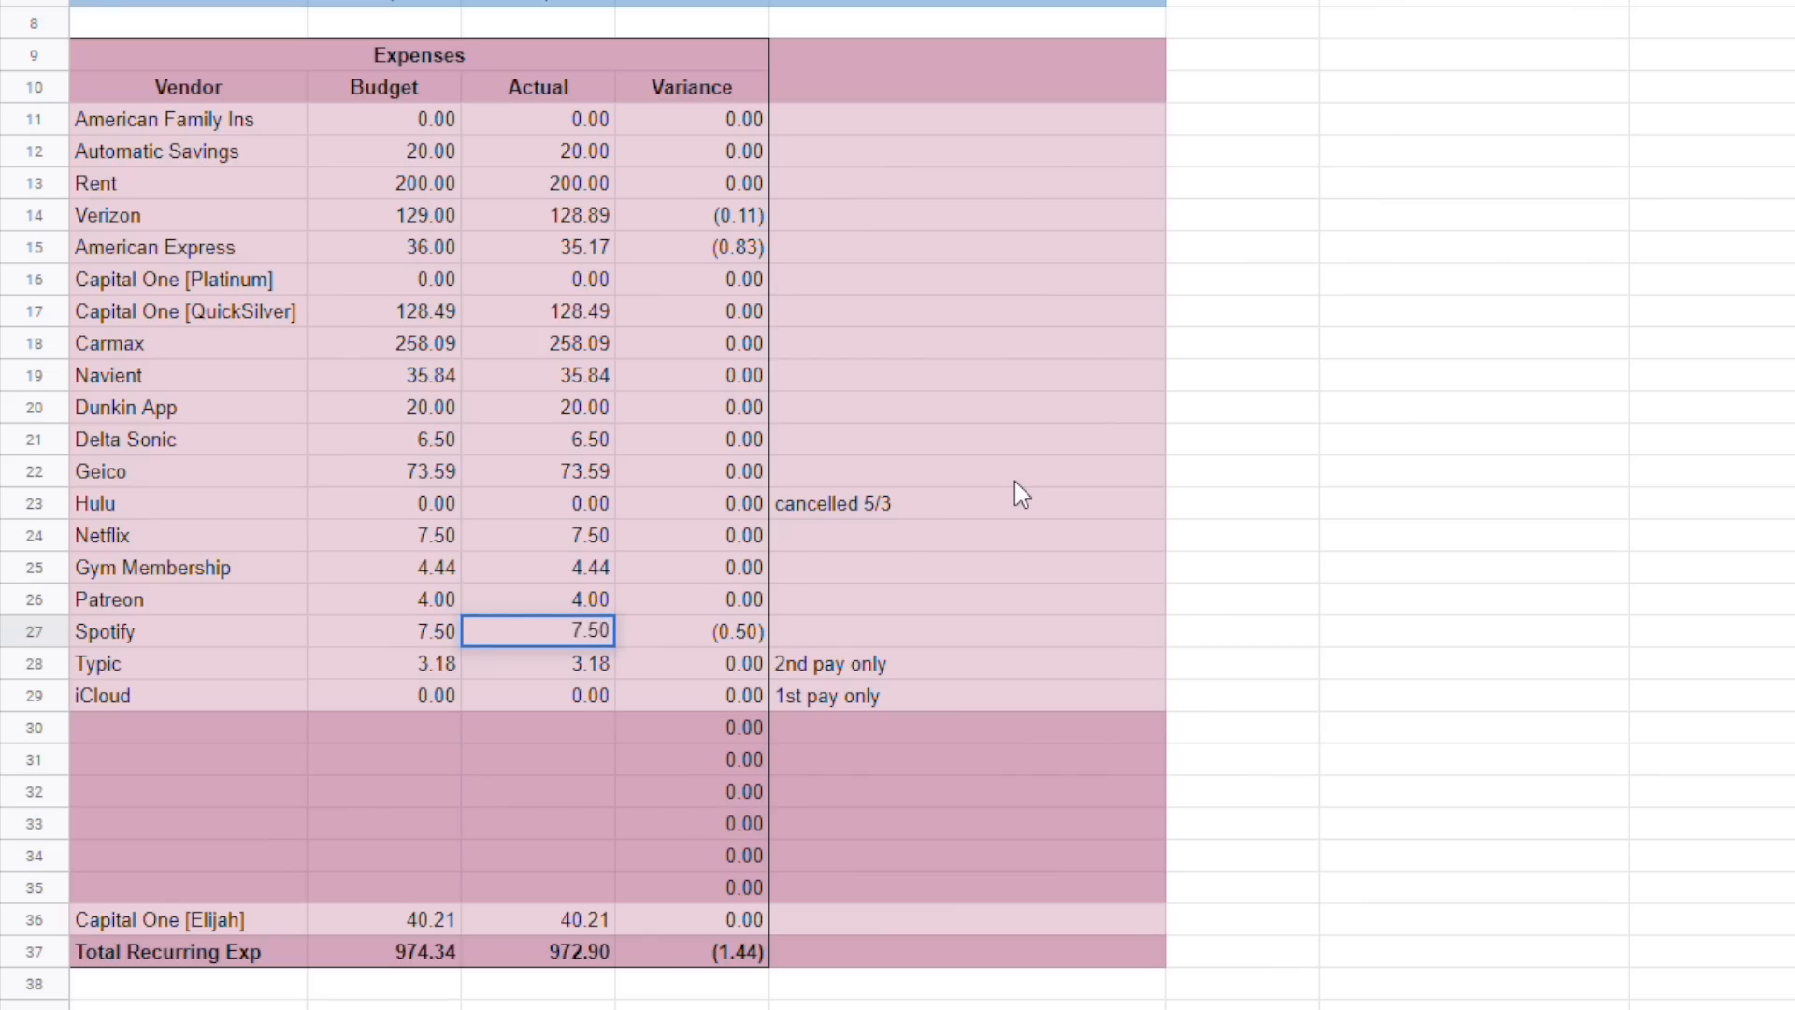
{"action": "key", "text": "Return"}
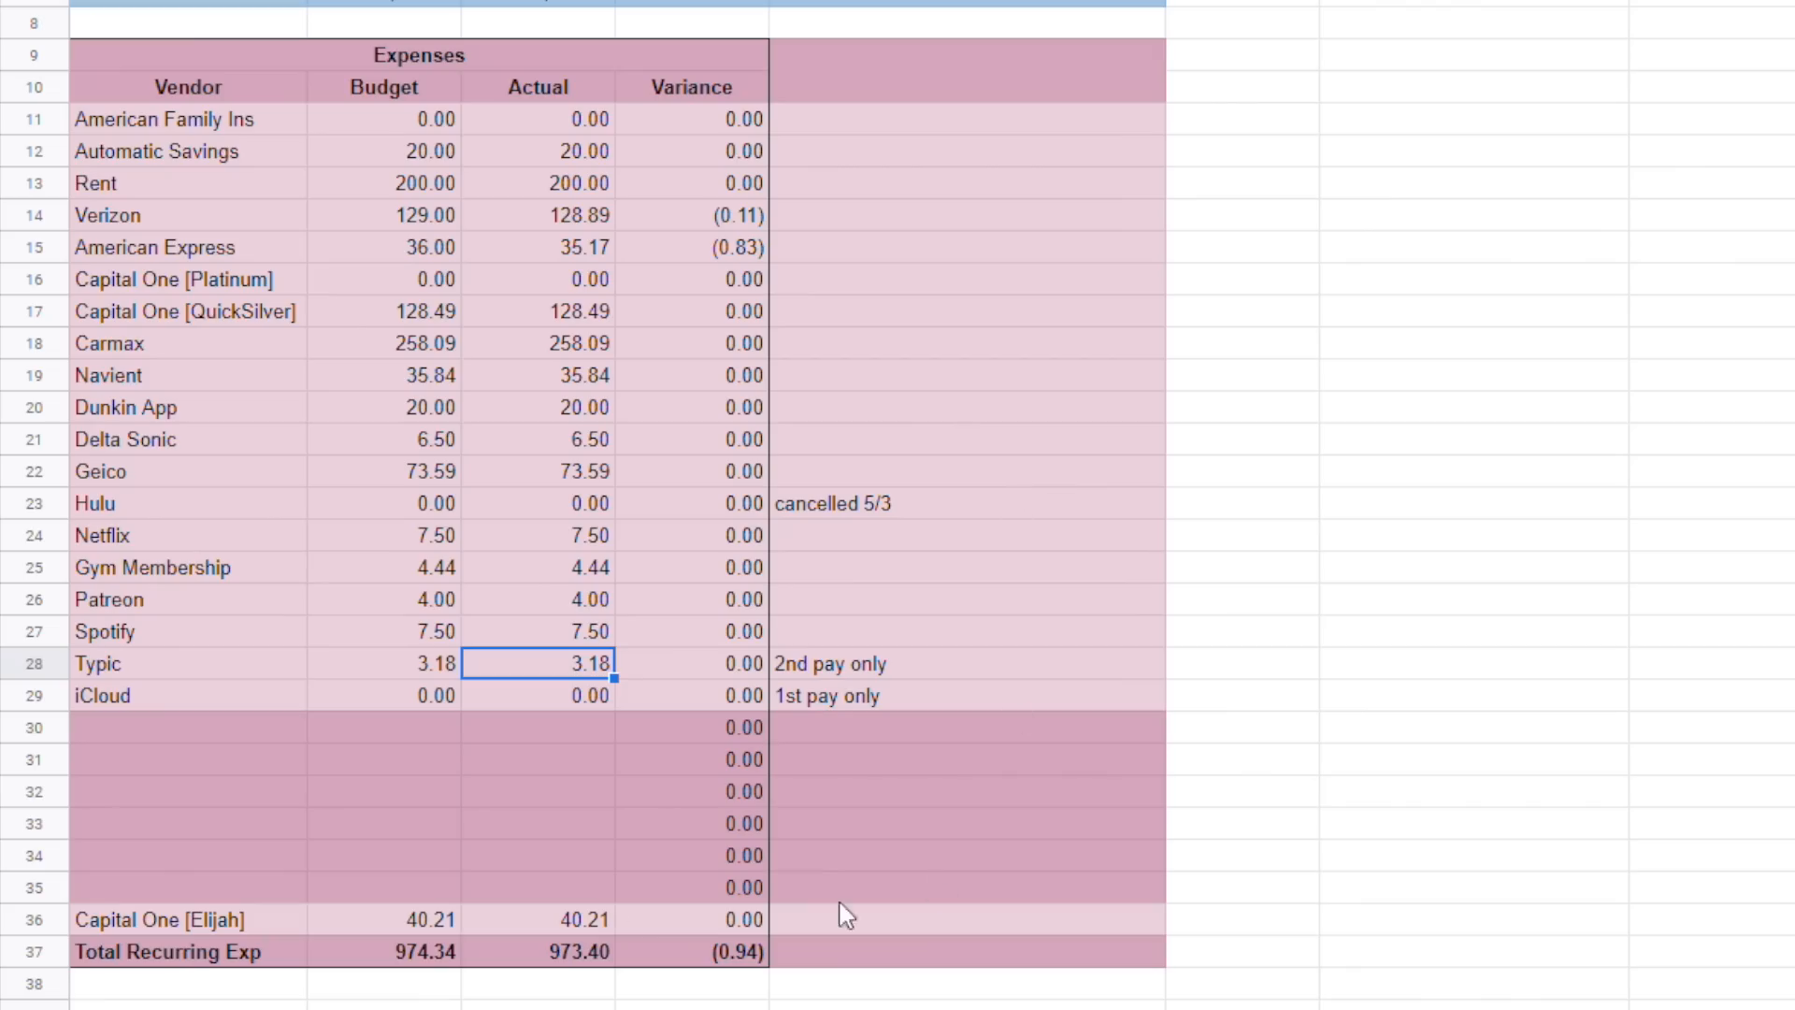
{"action": "left_click", "coordinate": [748, 954]}
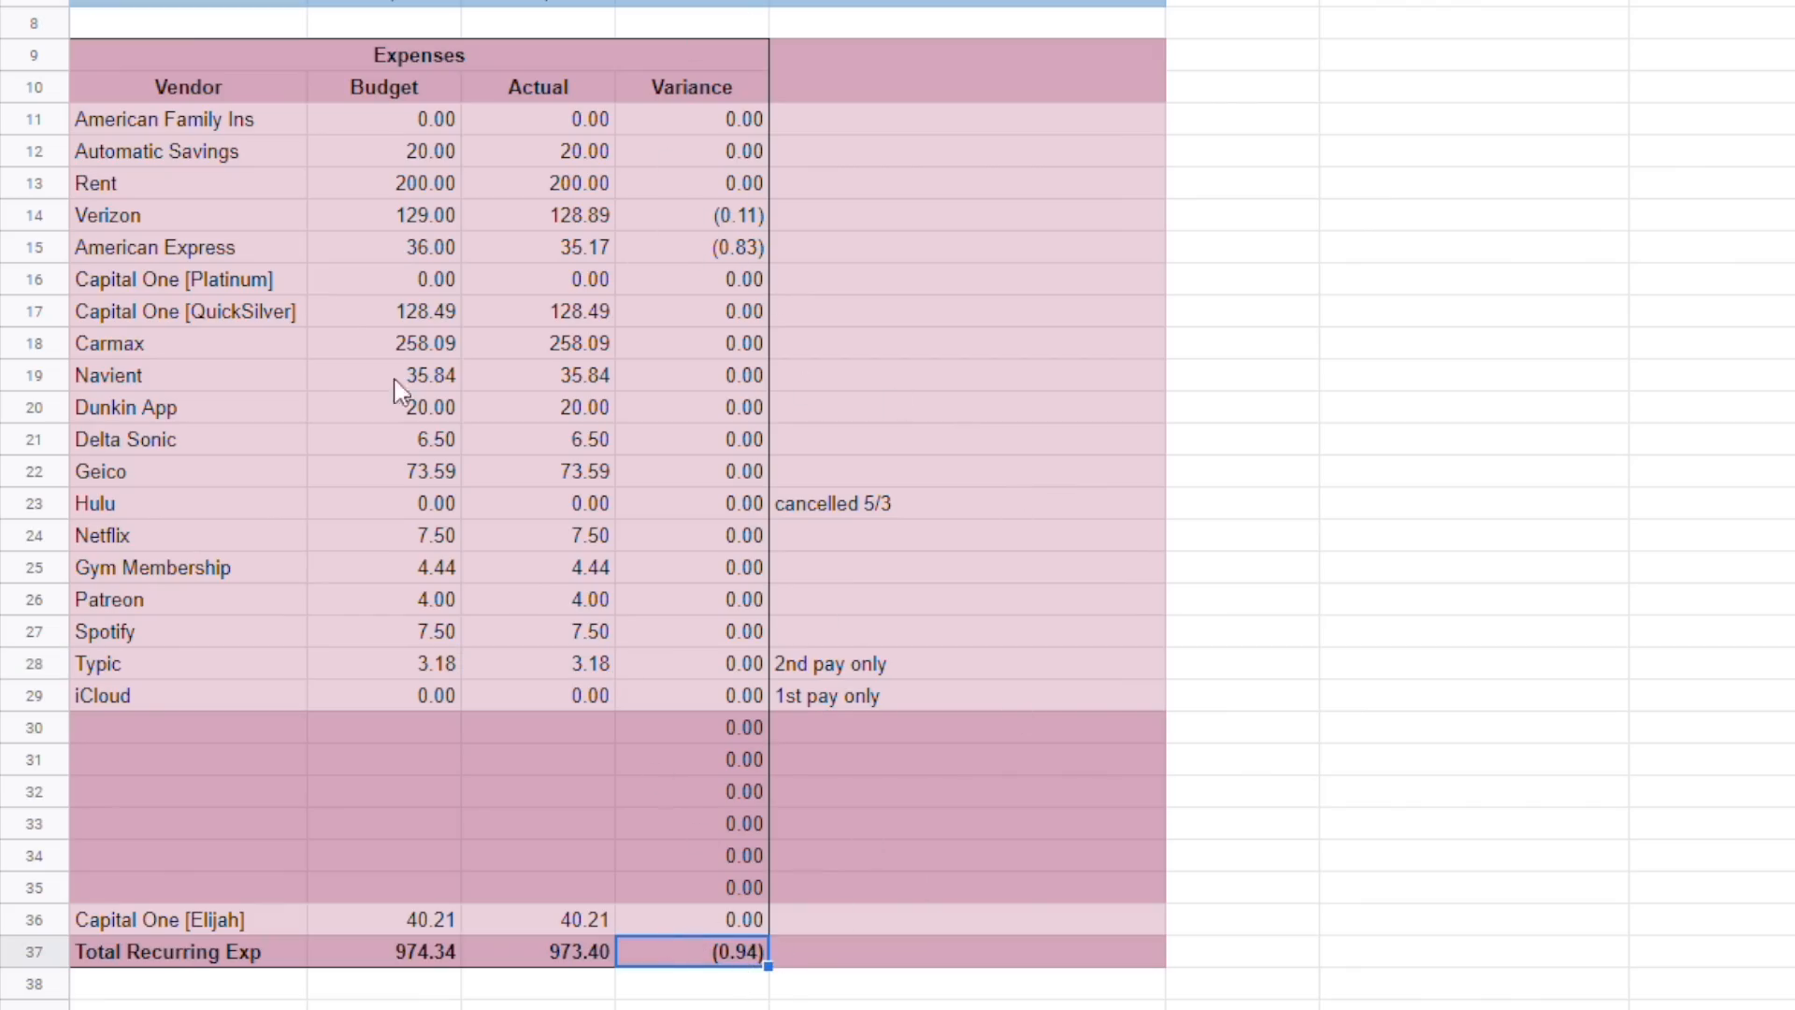
Change the actual of the last Capital One vendor above Total Recurring Exp to the formula =40.21+0.94.
{"action": "left_click", "coordinate": [599, 921]}
{"action": "key", "text": "Return"}
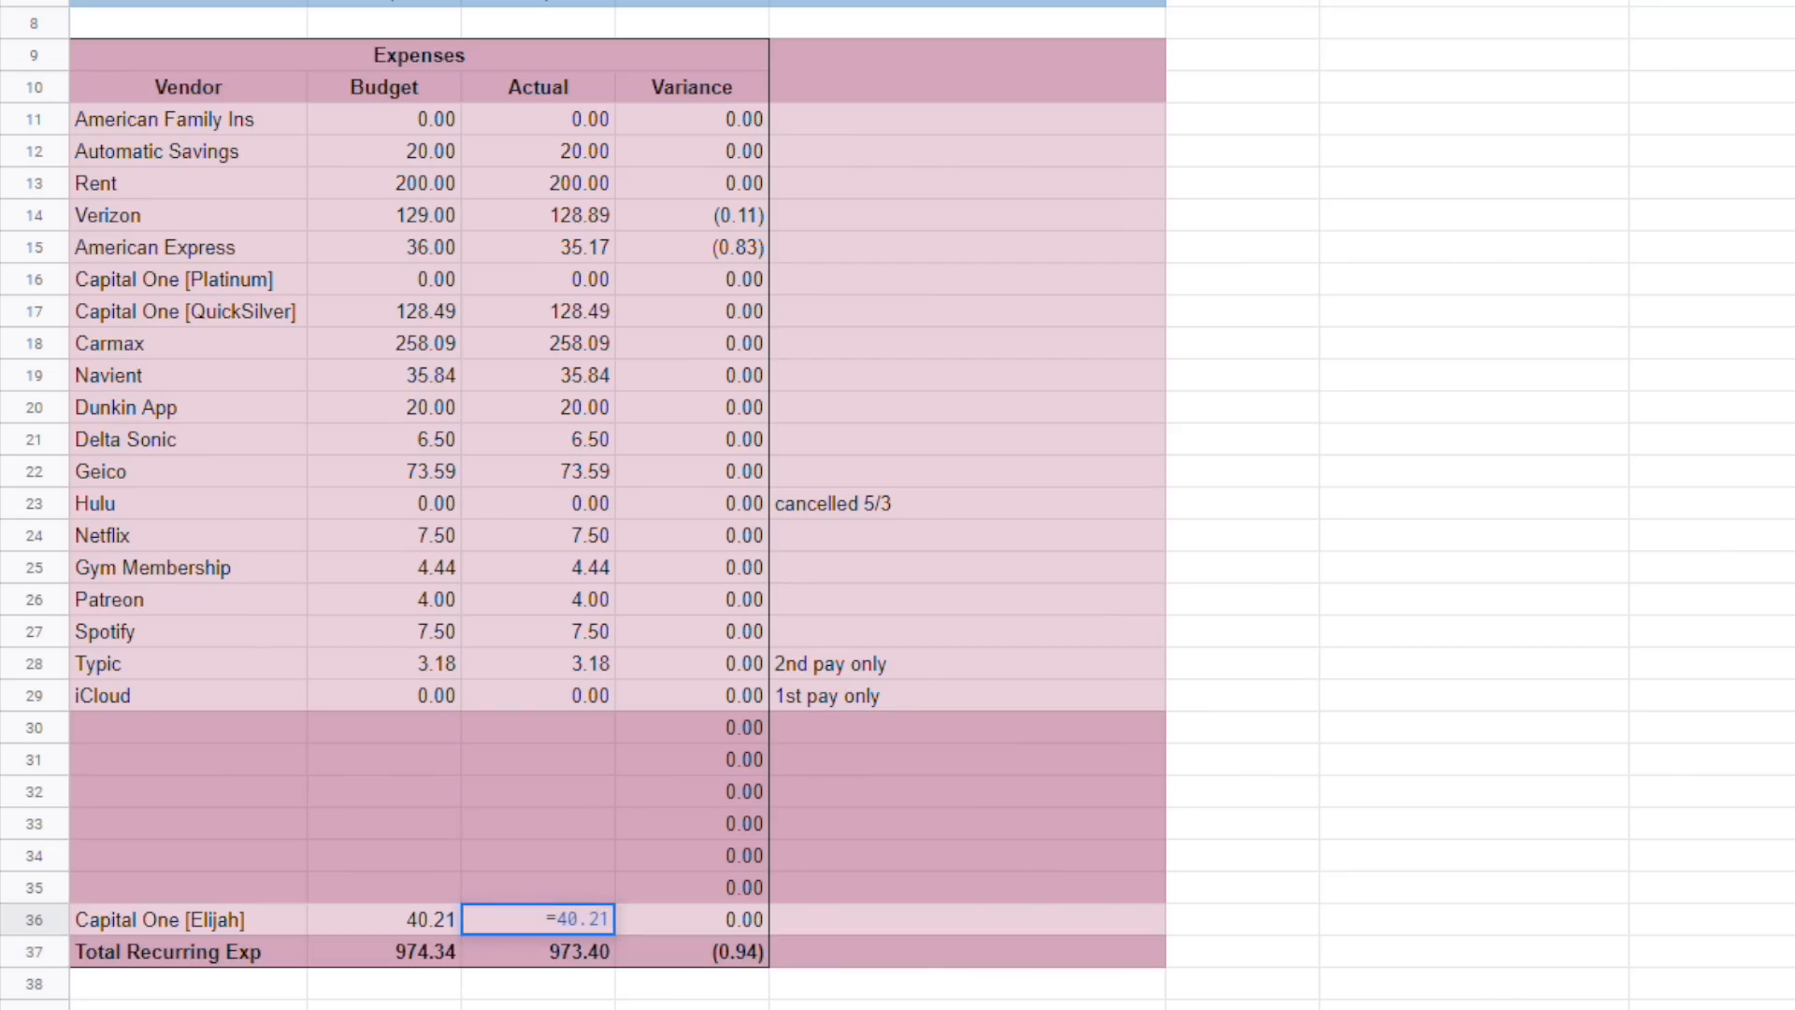
{"action": "type", "text": "+"}
{"action": "type", "text": "0.94"}
{"action": "key", "text": "Return"}
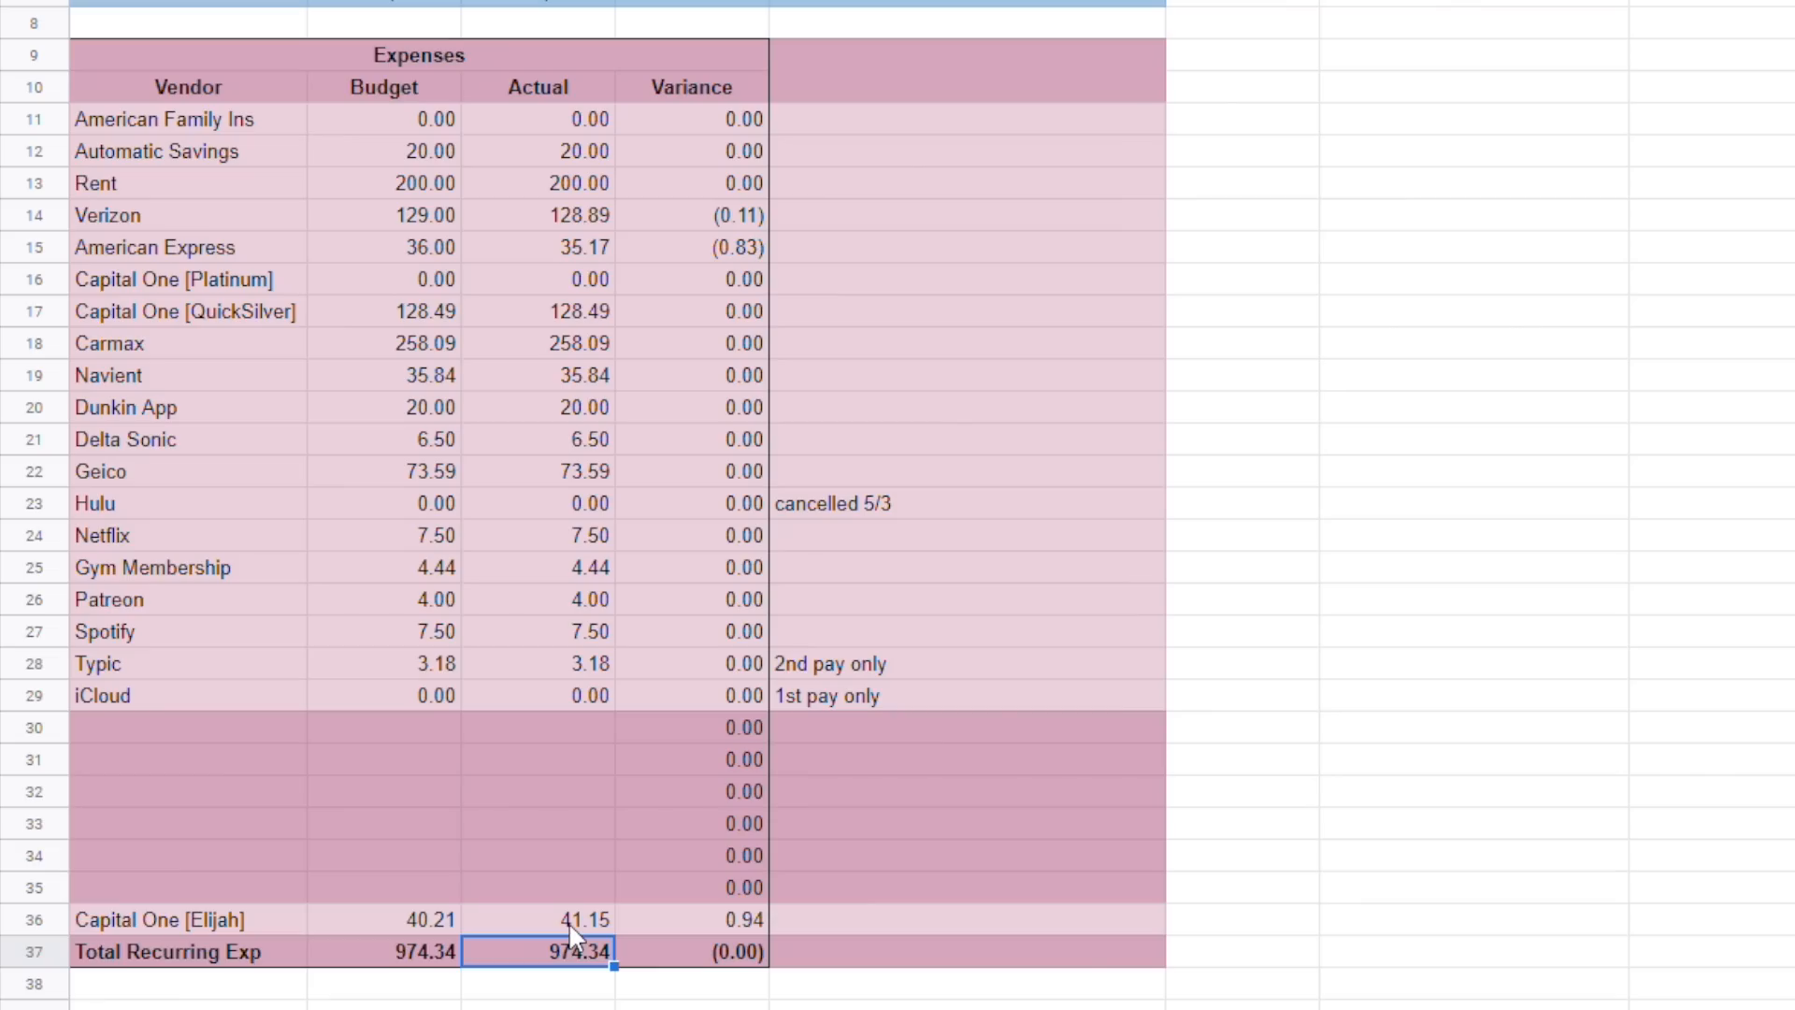
{"action": "key", "text": "Up"}
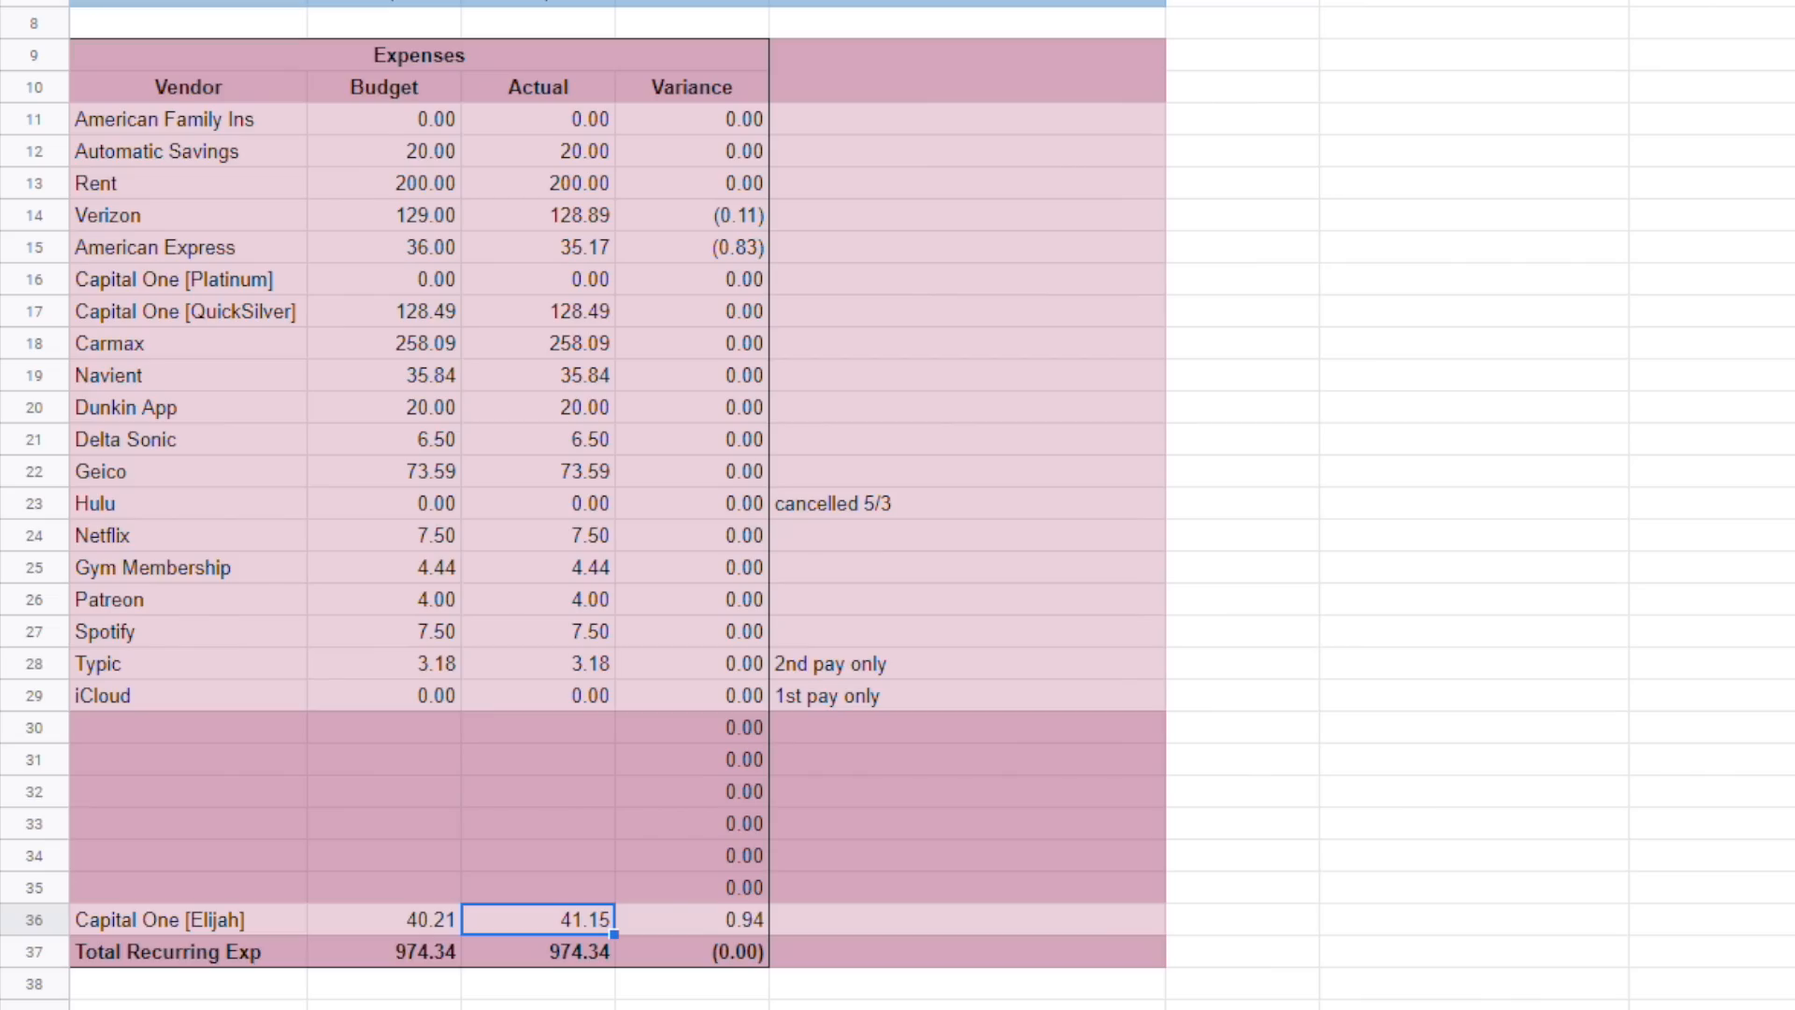
Review total income, total expenses and net income in the Budget summary below the sinking funds.
{"action": "left_click", "coordinate": [1328, 440]}
{"action": "scroll", "coordinate": [1412, 441], "scroll_direction": "down", "scroll_amount": 4}
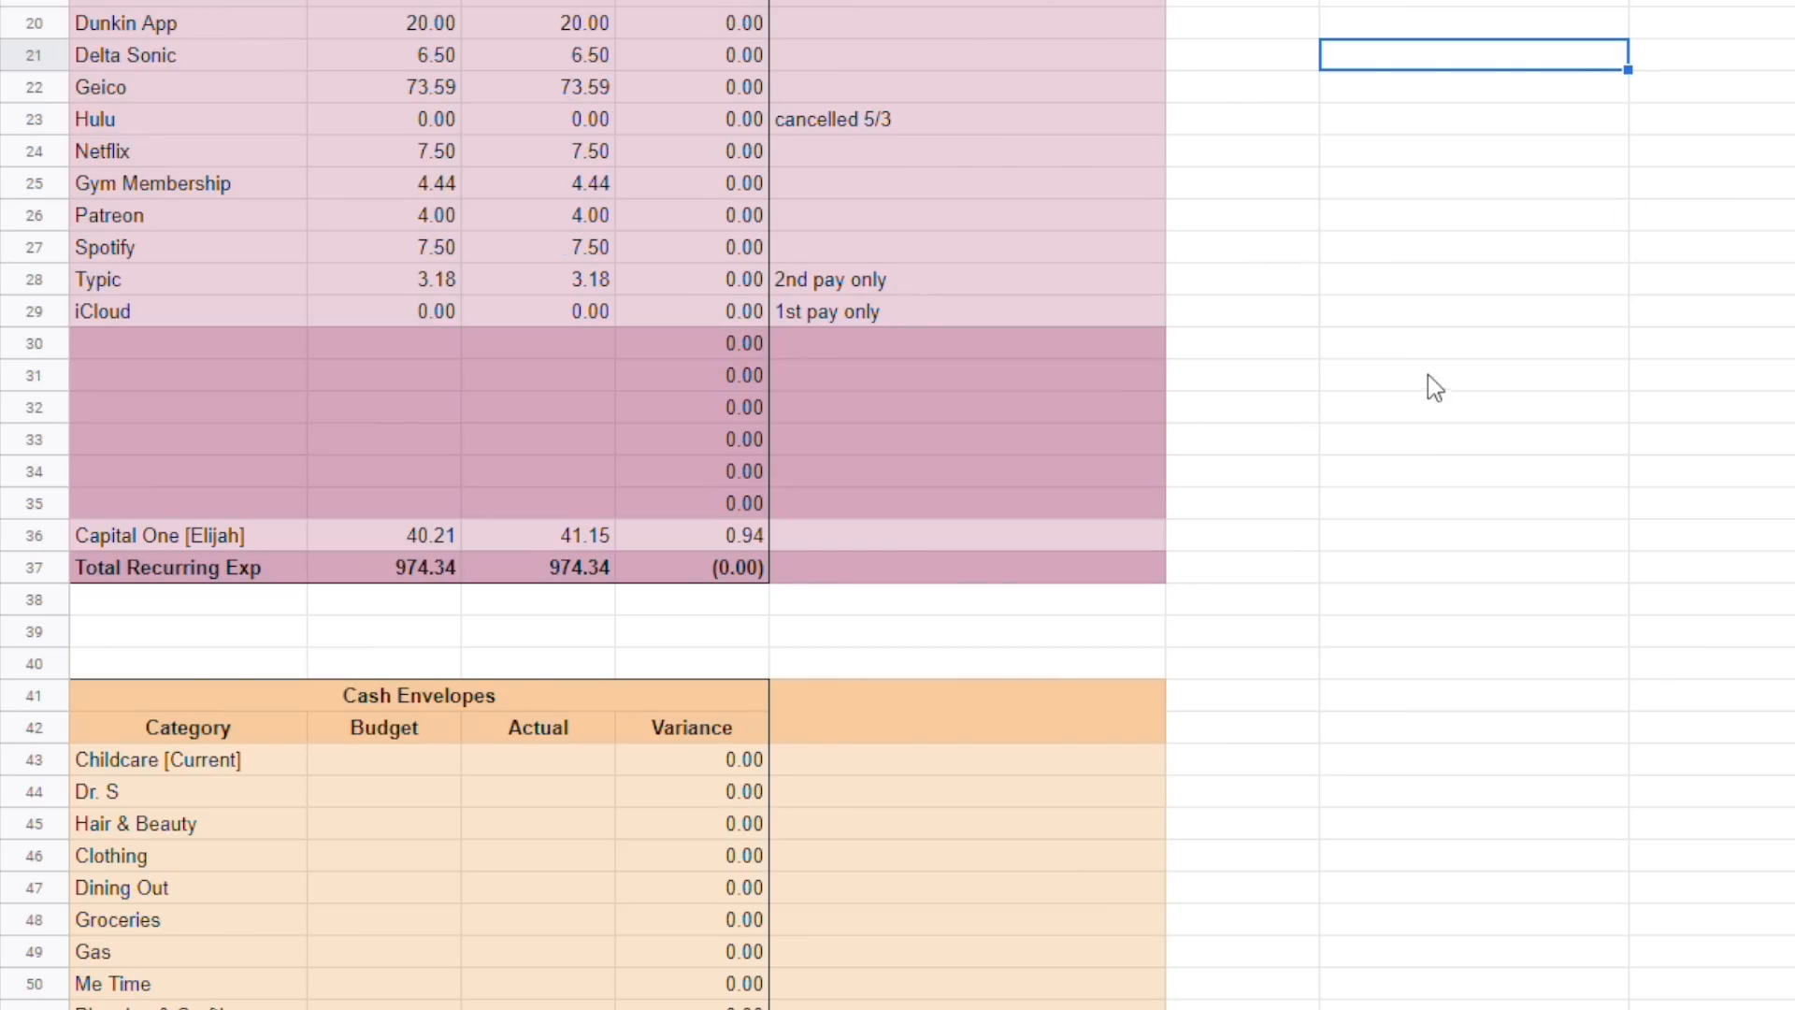
{"action": "scroll", "coordinate": [1428, 376], "scroll_direction": "down", "scroll_amount": 5}
{"action": "scroll", "coordinate": [1460, 314], "scroll_direction": "up", "scroll_amount": 4}
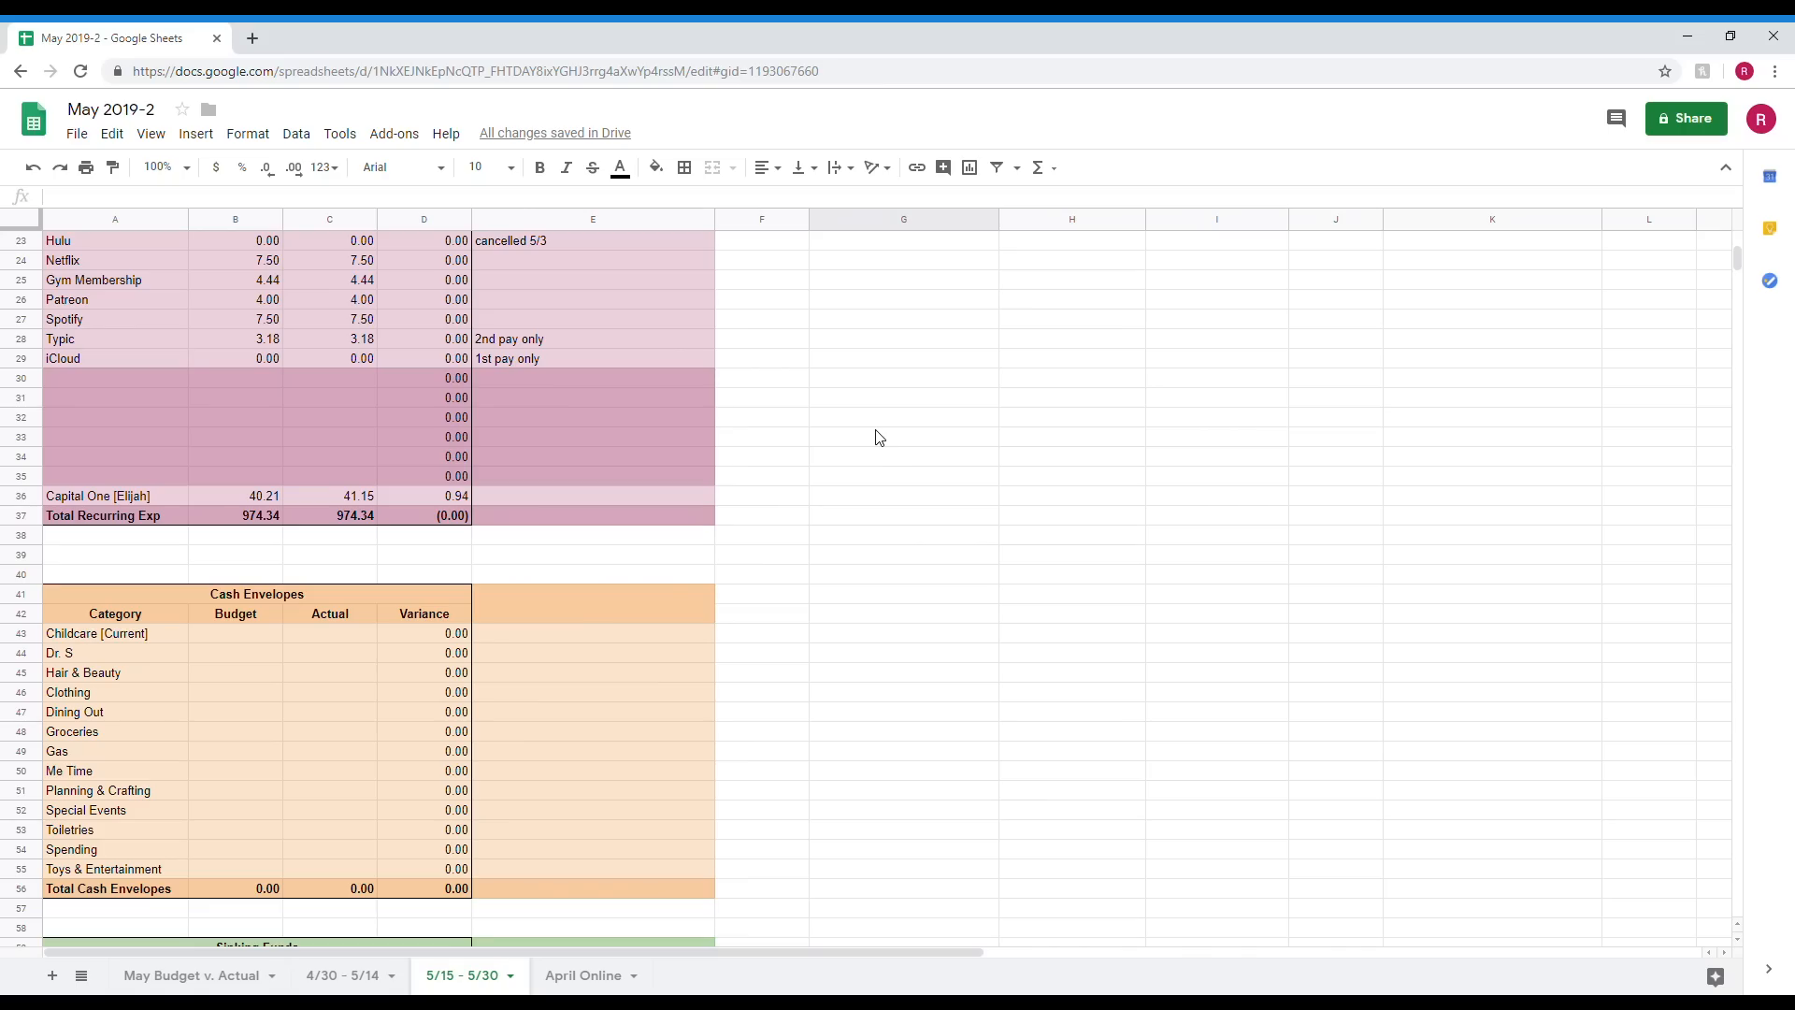
{"action": "scroll", "coordinate": [879, 435], "scroll_direction": "up", "scroll_amount": 2}
{"action": "scroll", "coordinate": [877, 432], "scroll_direction": "down", "scroll_amount": 4}
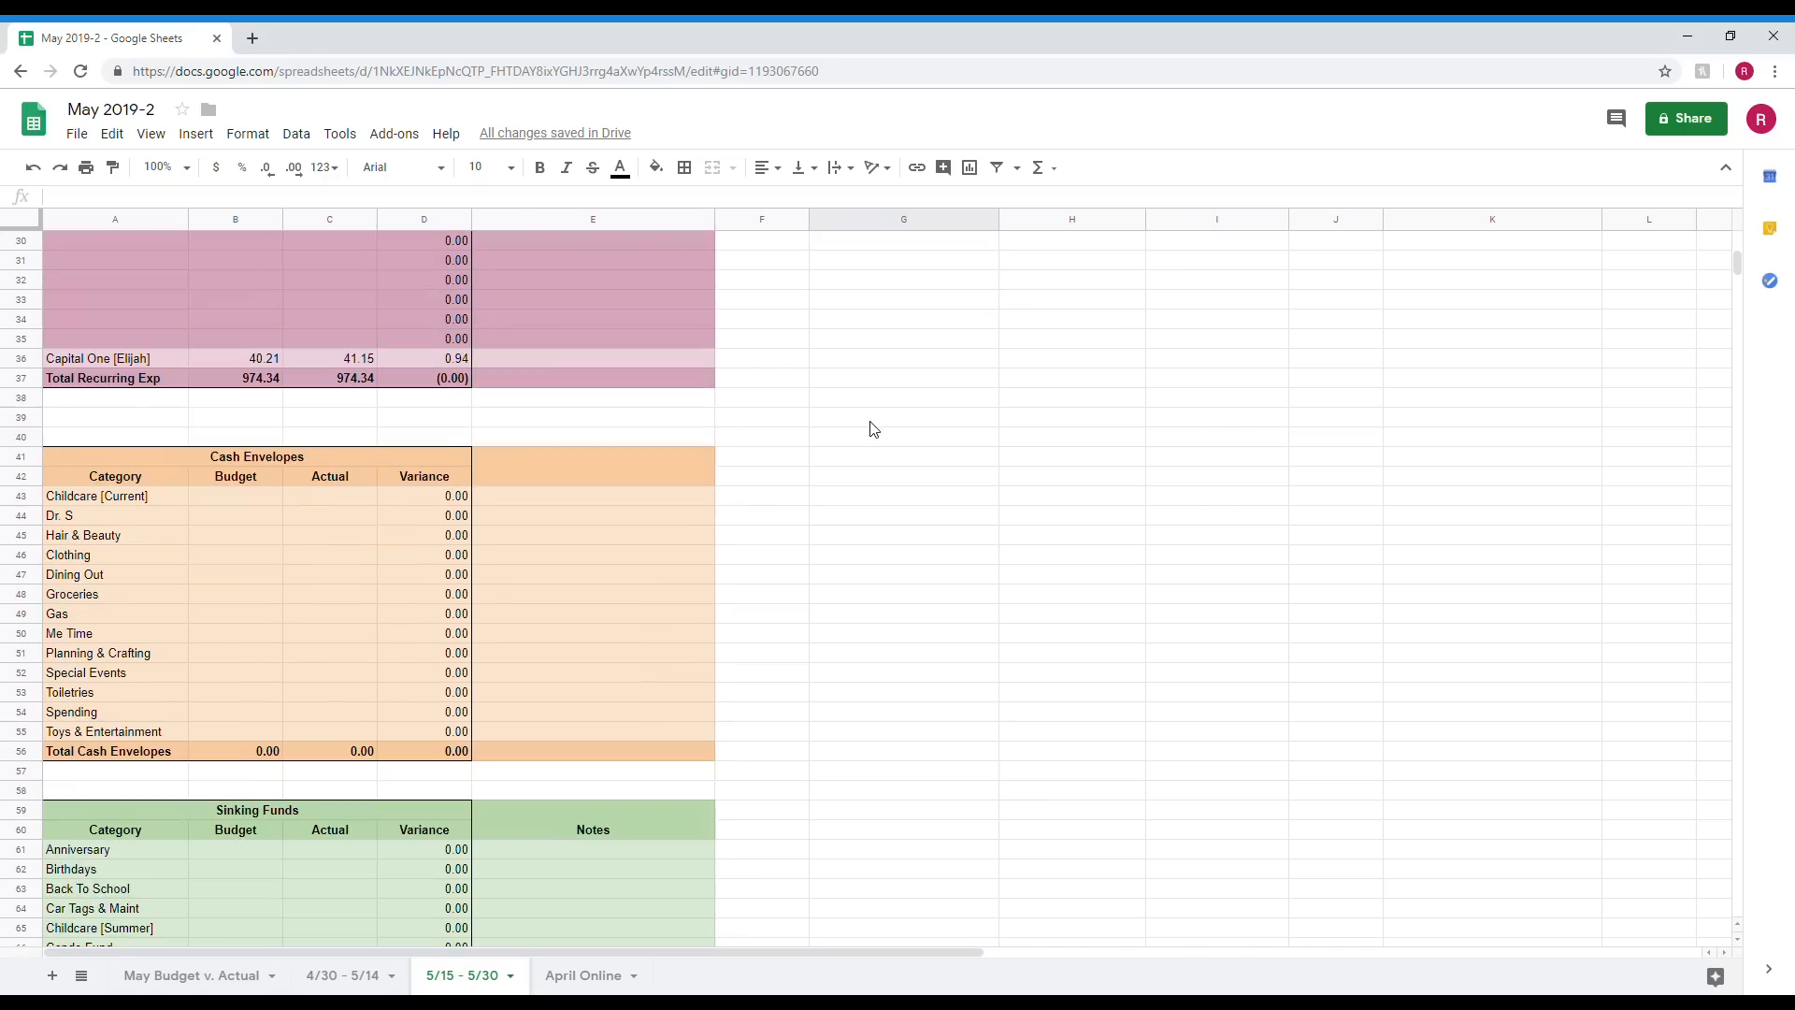
{"action": "scroll", "coordinate": [874, 427], "scroll_direction": "up", "scroll_amount": 8}
{"action": "scroll", "coordinate": [879, 430], "scroll_direction": "down", "scroll_amount": 20}
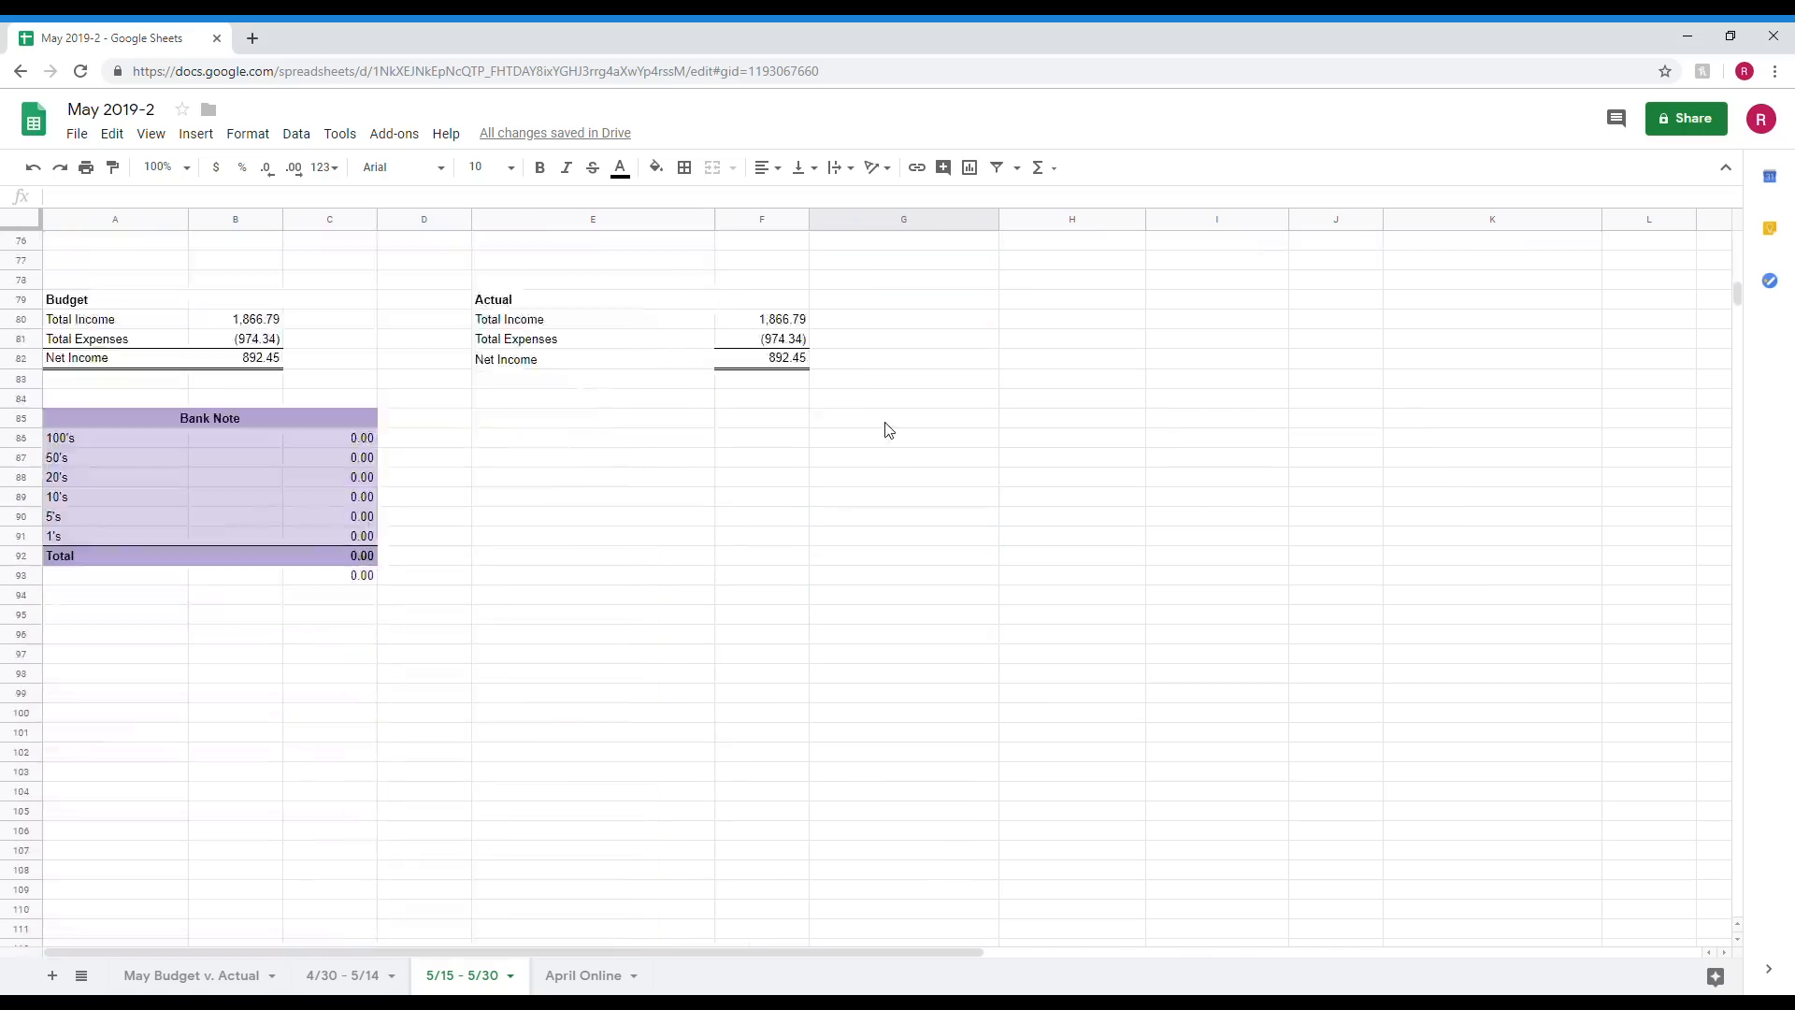
{"action": "scroll", "coordinate": [887, 429], "scroll_direction": "up", "scroll_amount": 3}
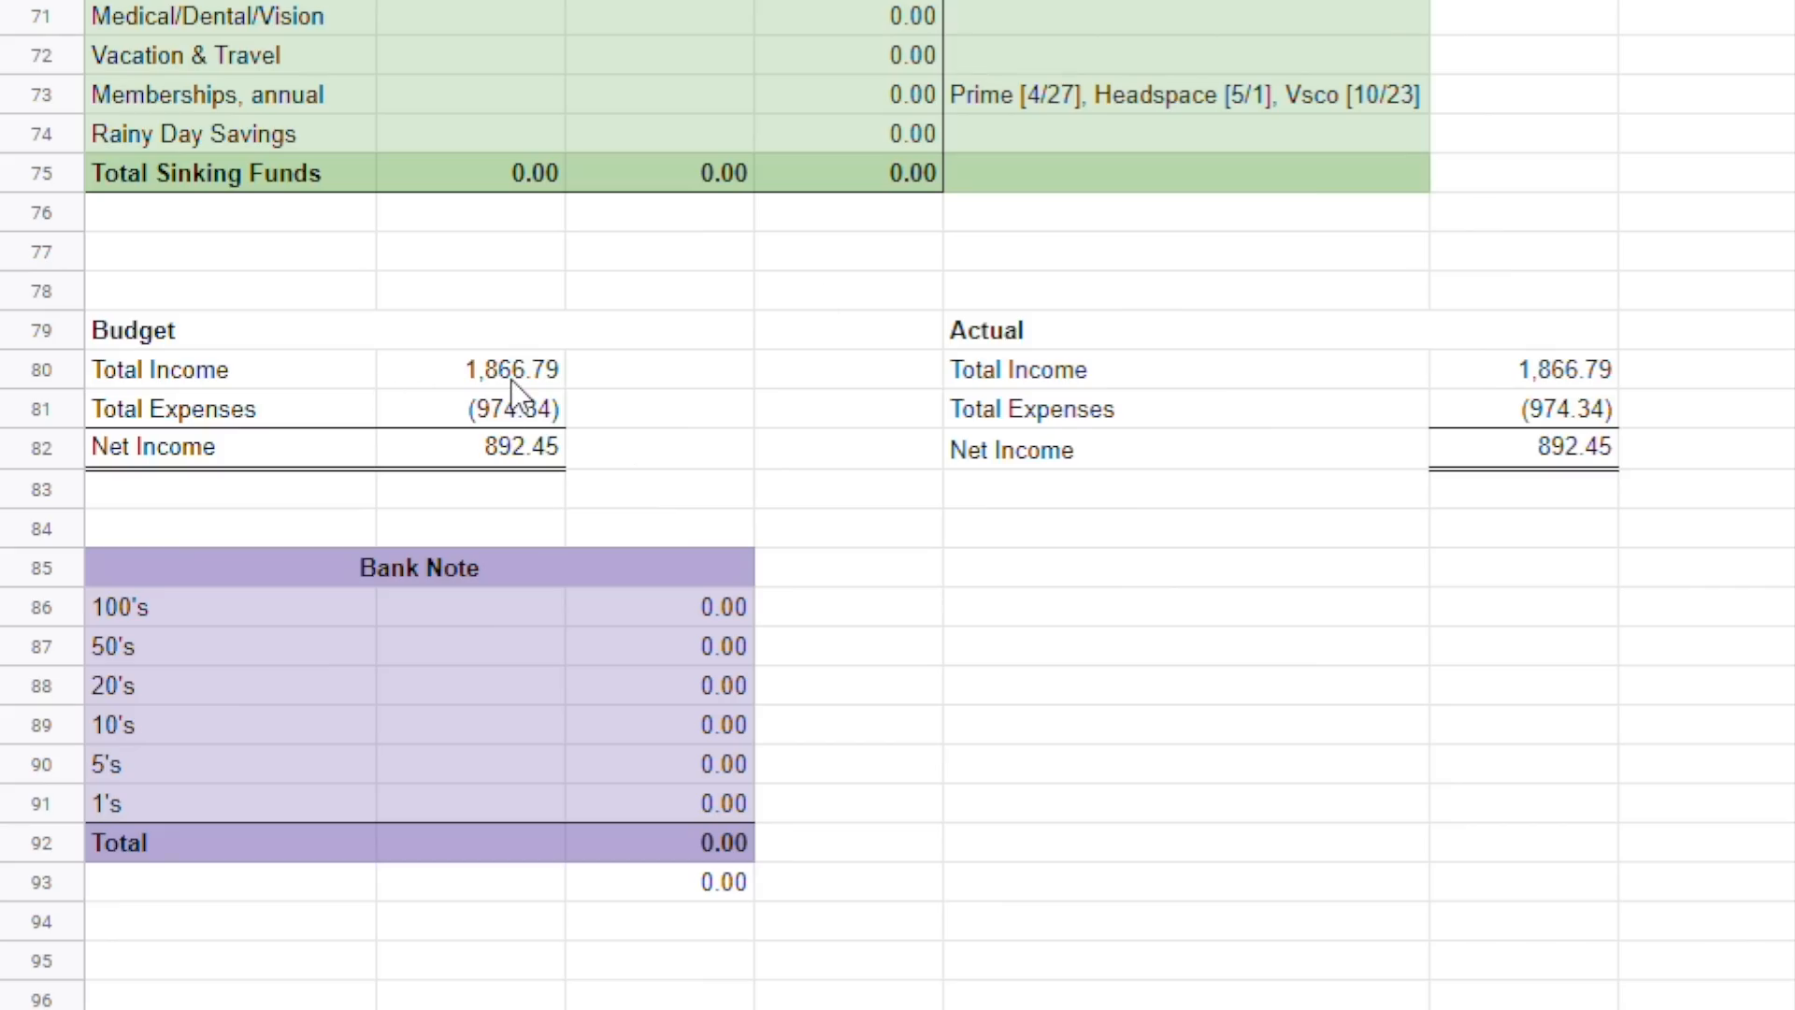
{"action": "left_click", "coordinate": [510, 378]}
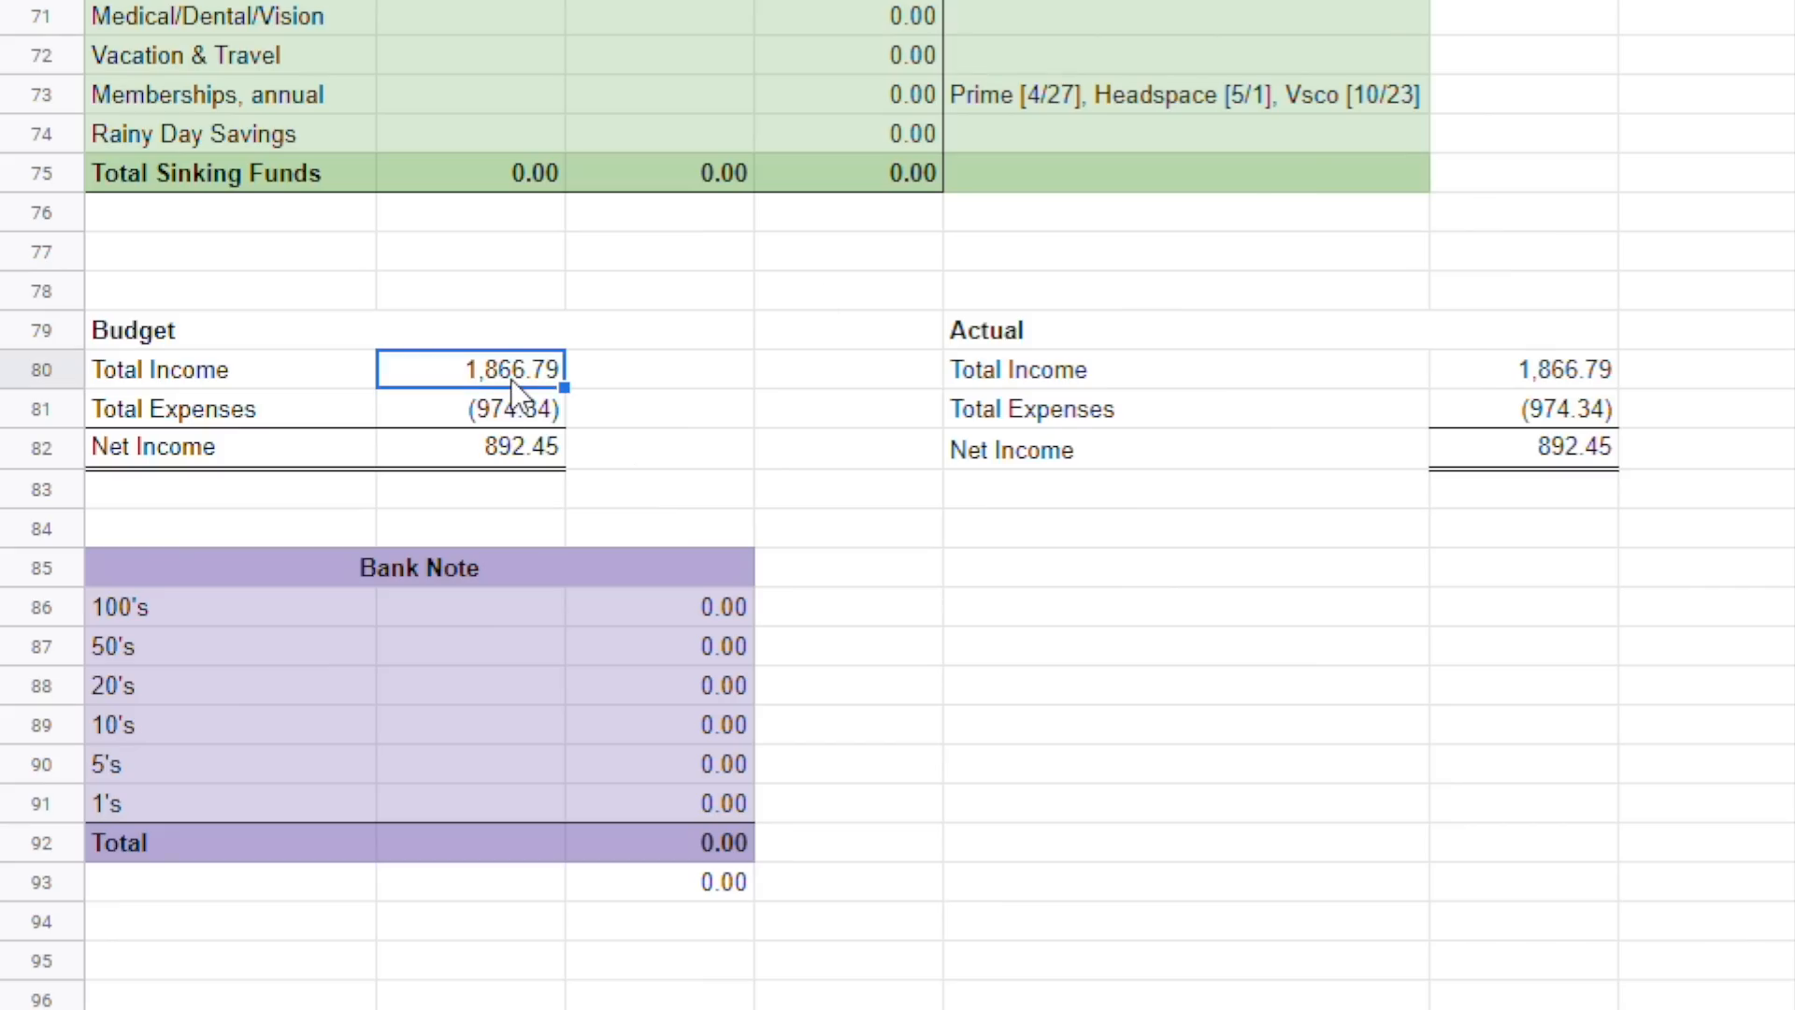
{"action": "left_click", "coordinate": [539, 411]}
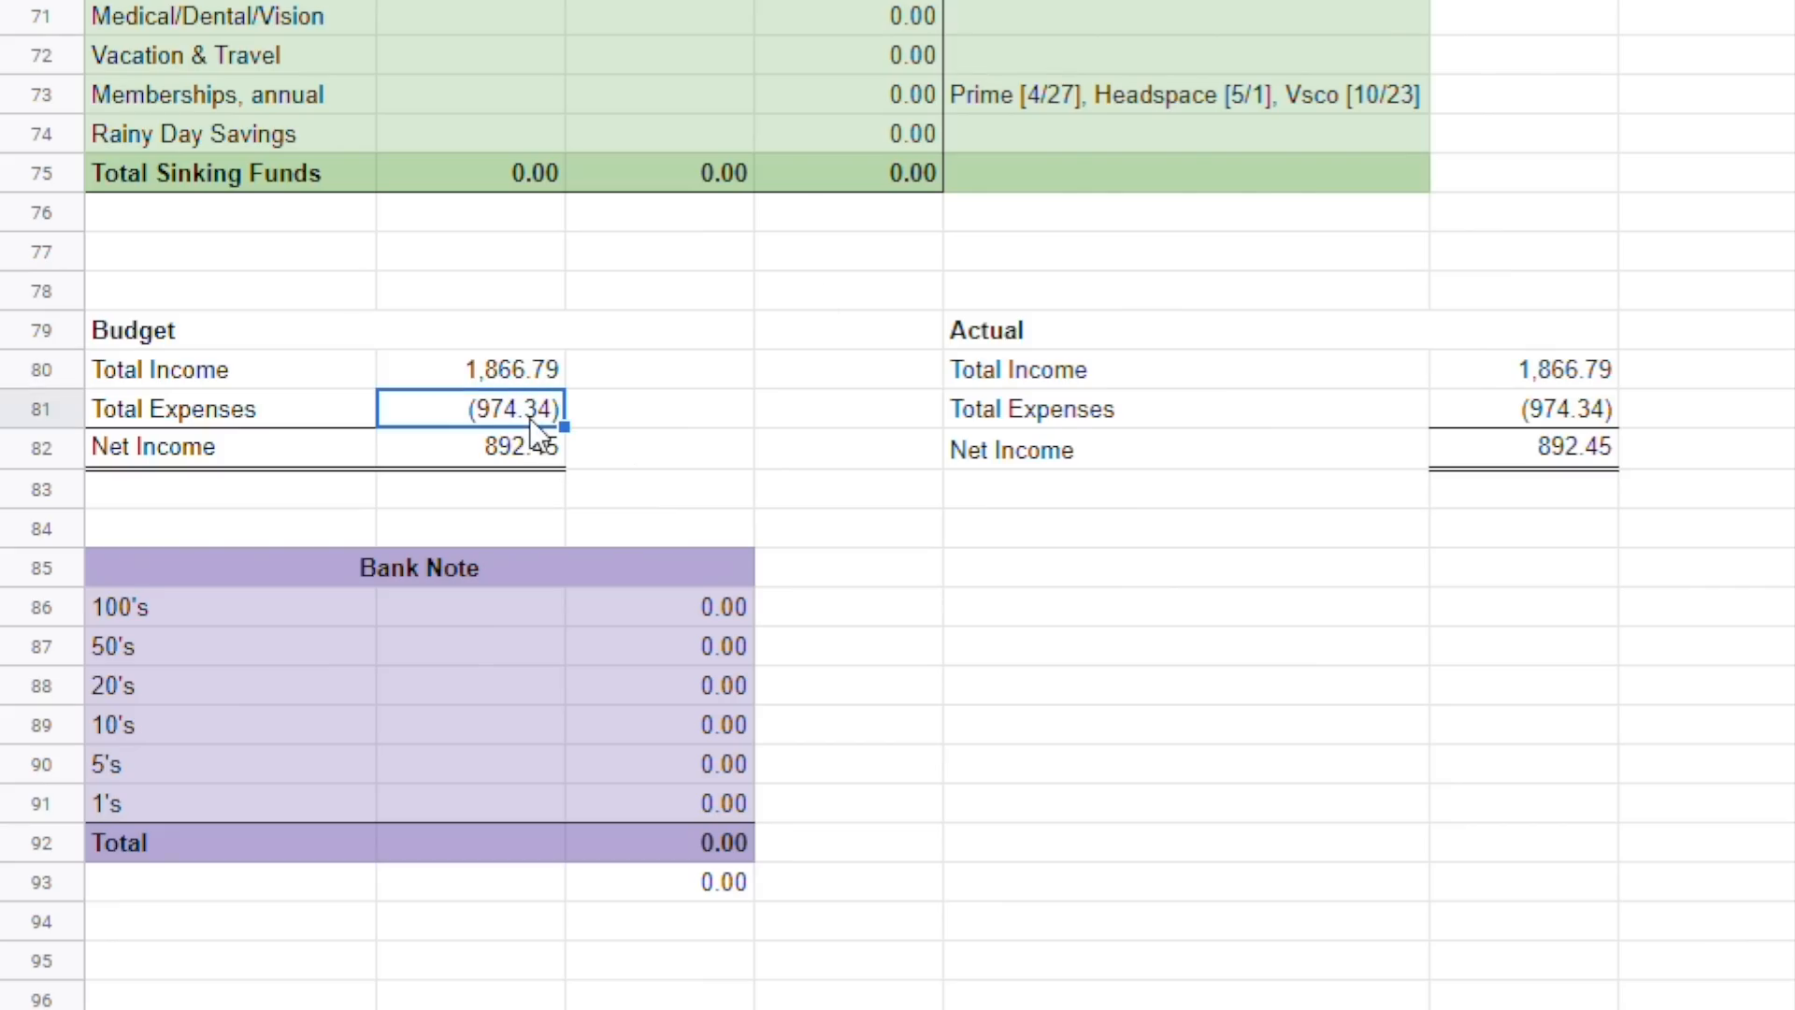
{"action": "left_click", "coordinate": [494, 458]}
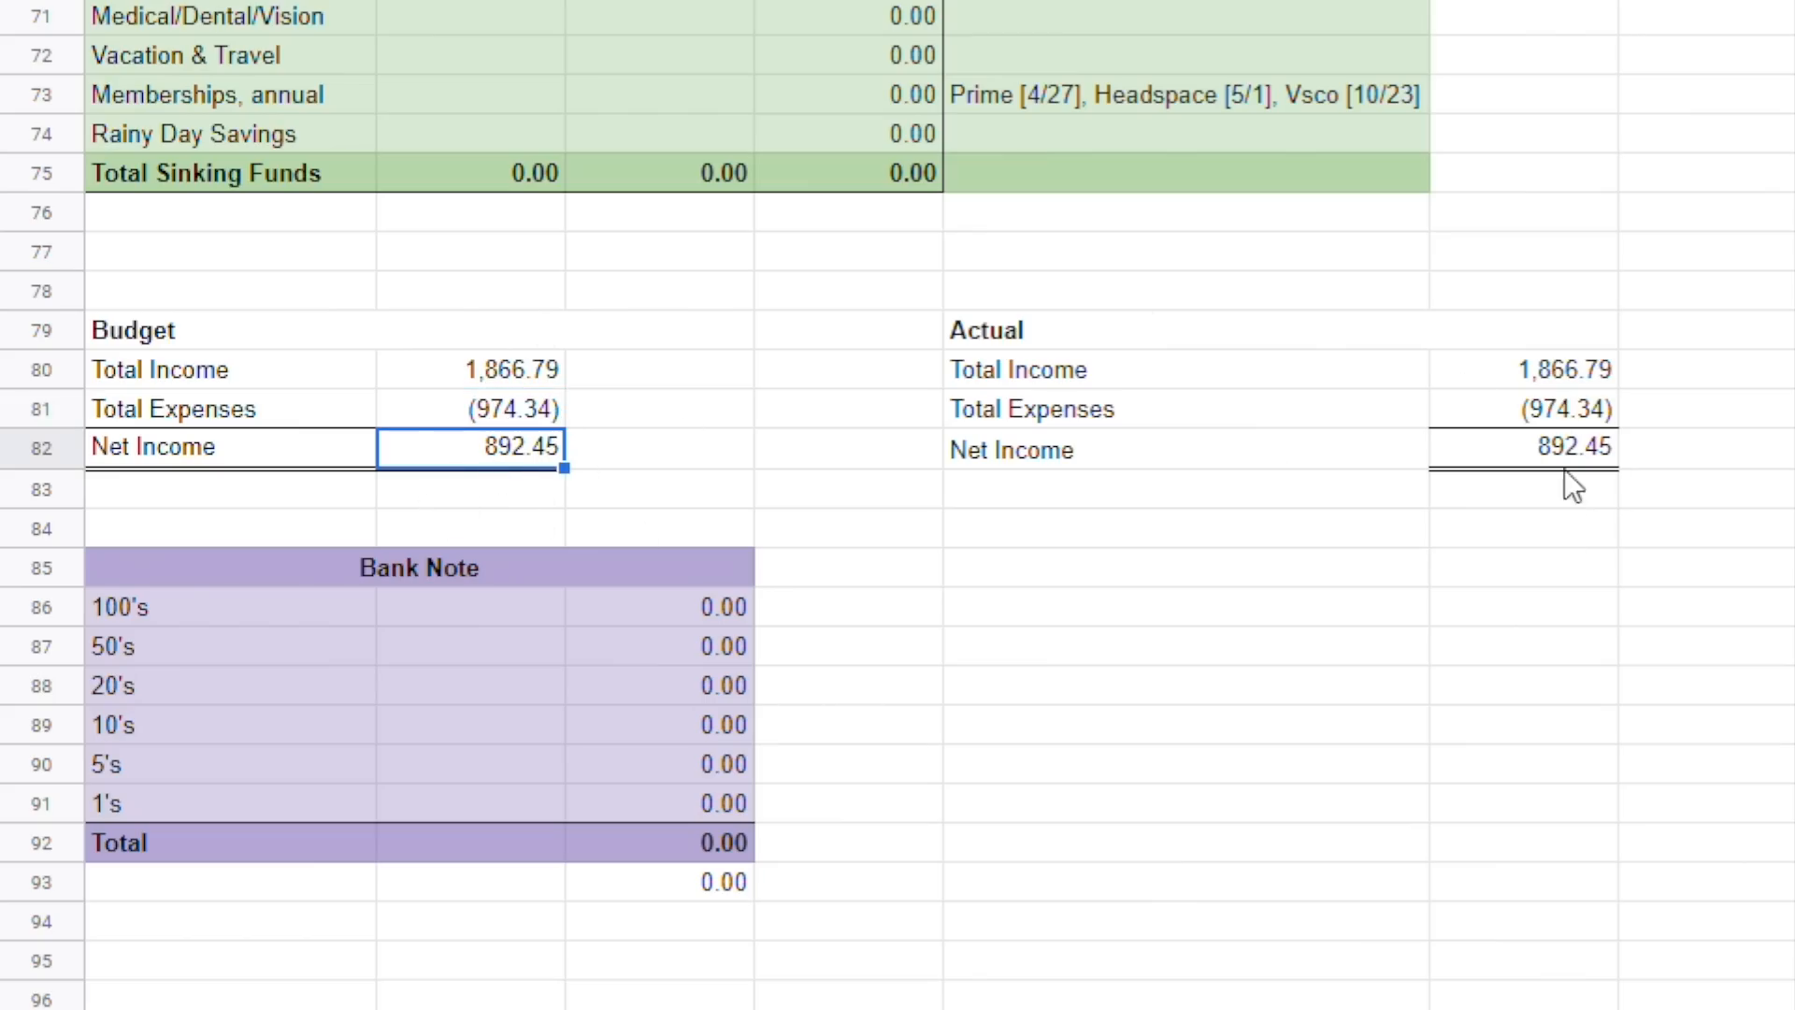
Check total income, total expenses and net income in the Actual summary, and compare both figures in the Net Income row.
{"action": "left_click", "coordinate": [1573, 378]}
{"action": "left_click", "coordinate": [1571, 407]}
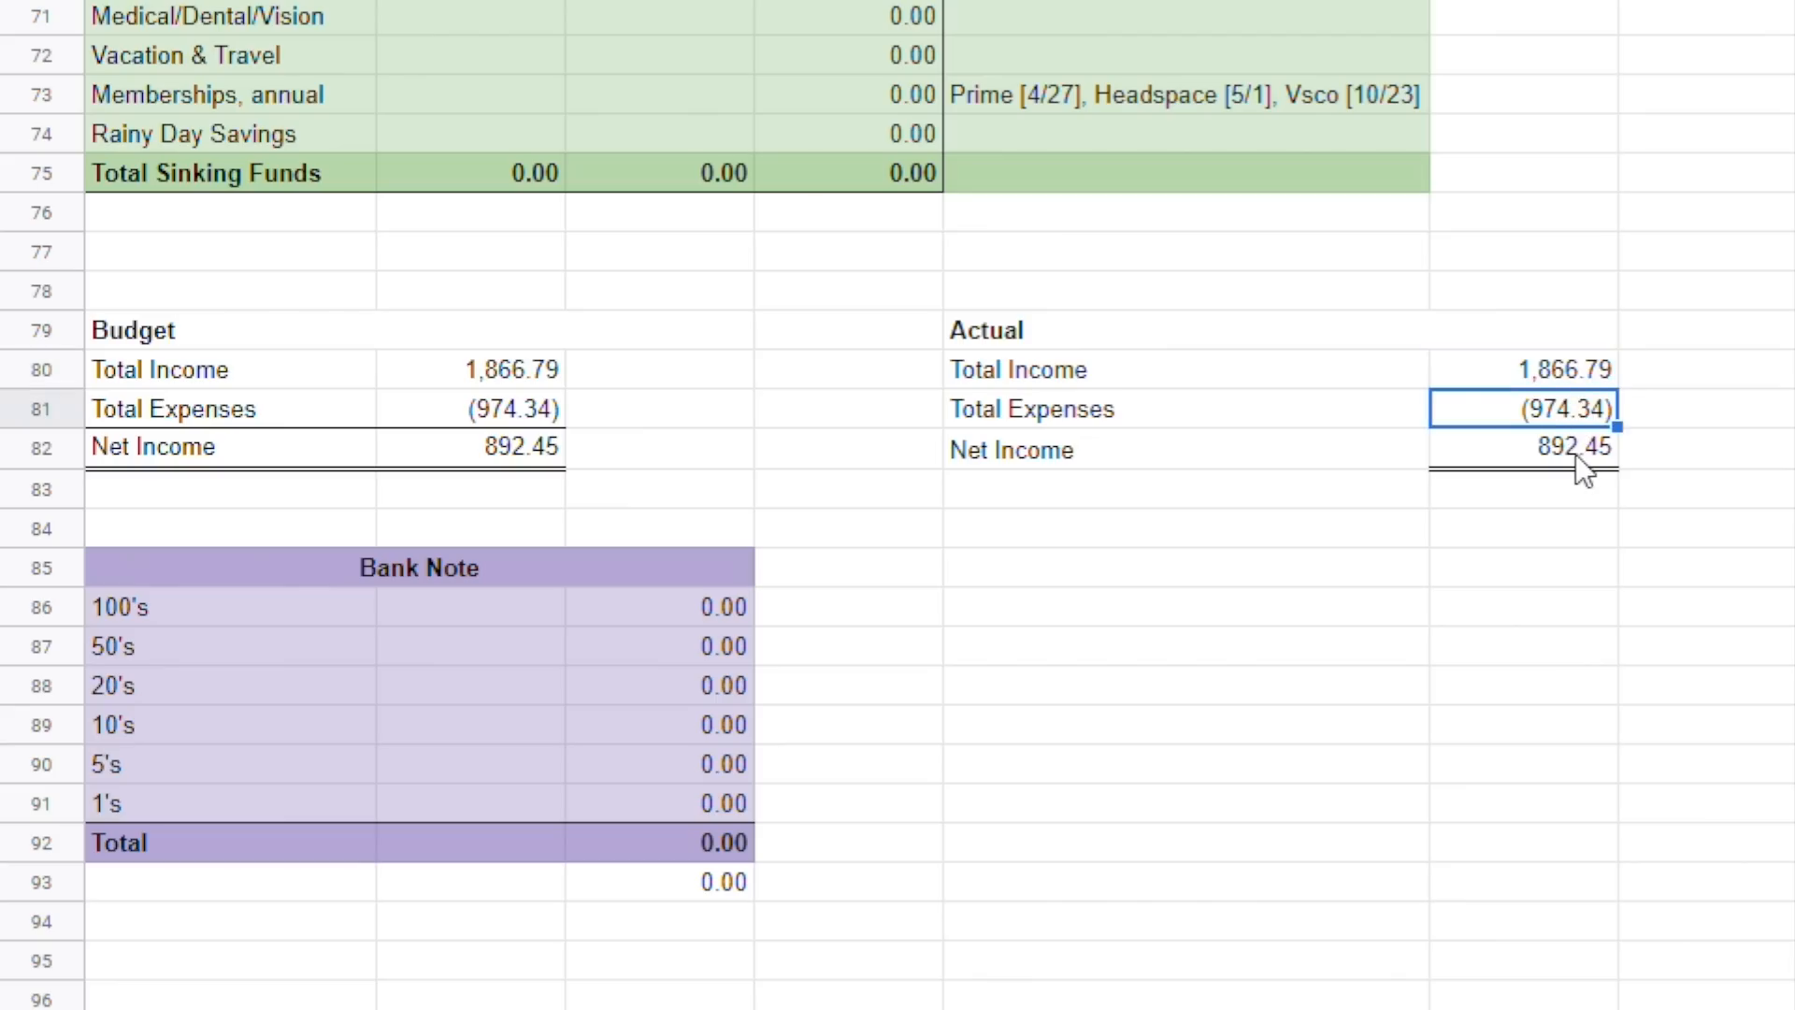
{"action": "left_click", "coordinate": [1578, 453]}
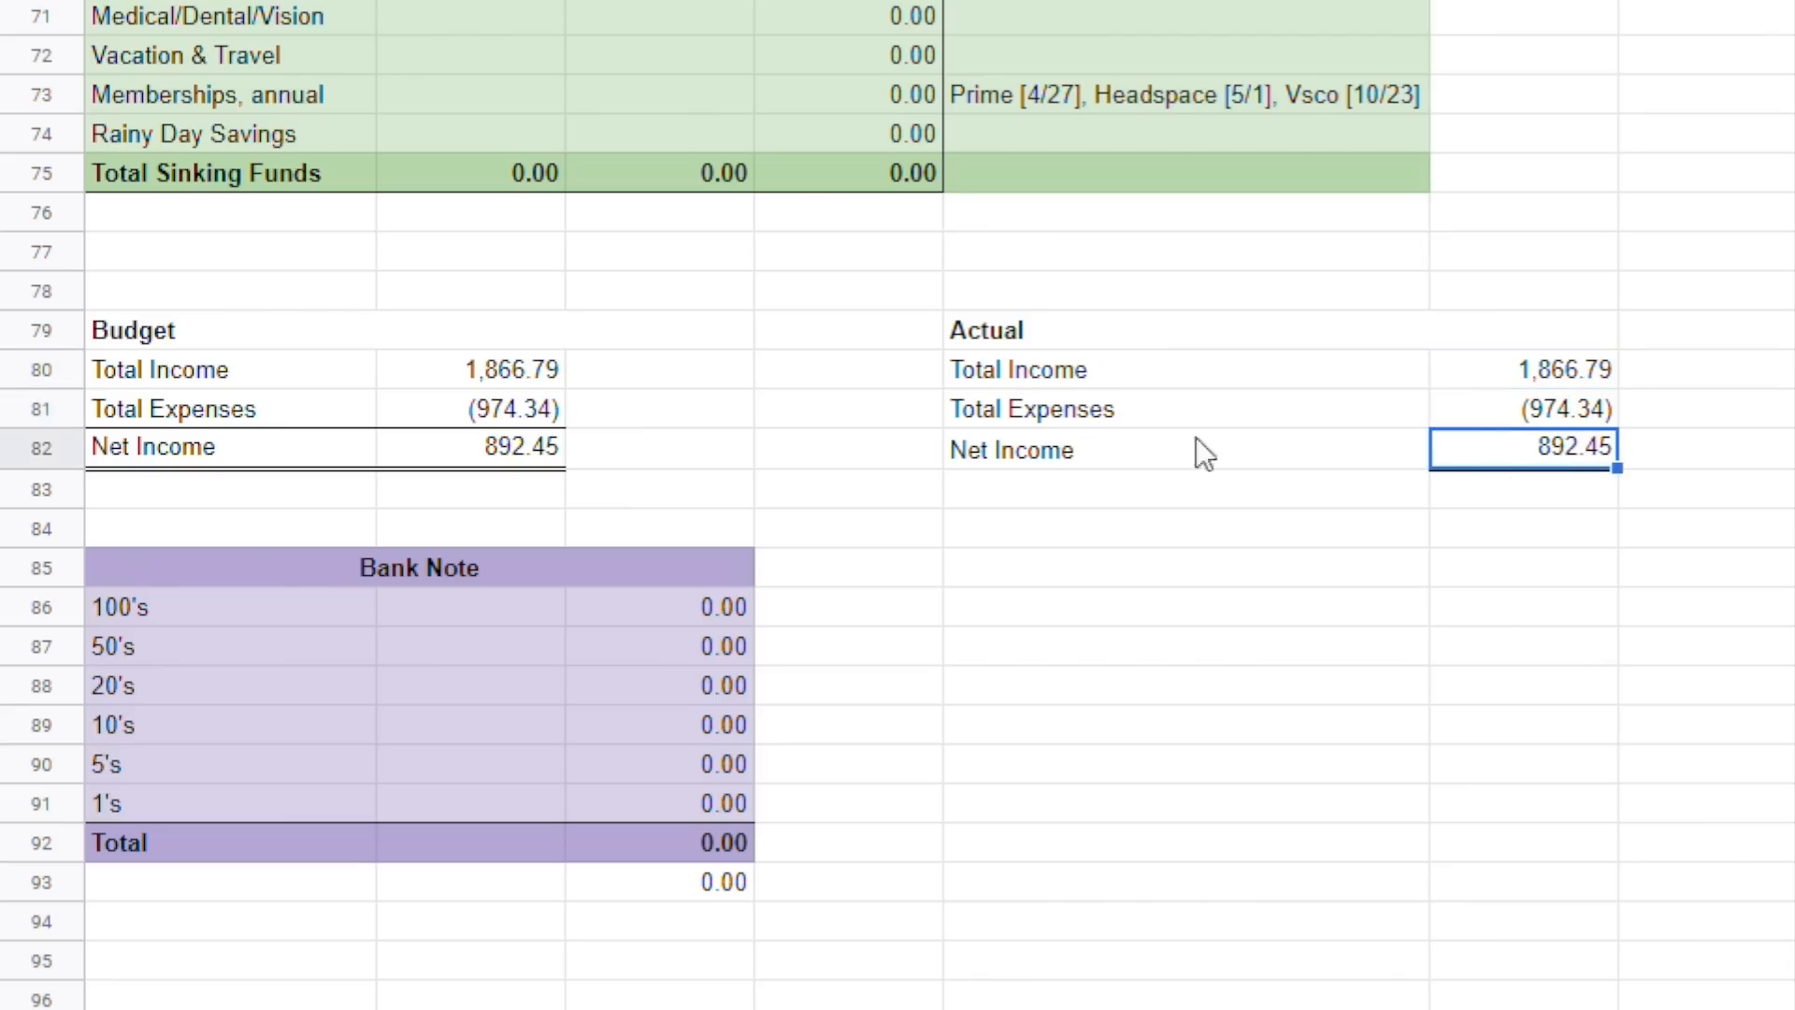
{"action": "left_click", "coordinate": [41, 450]}
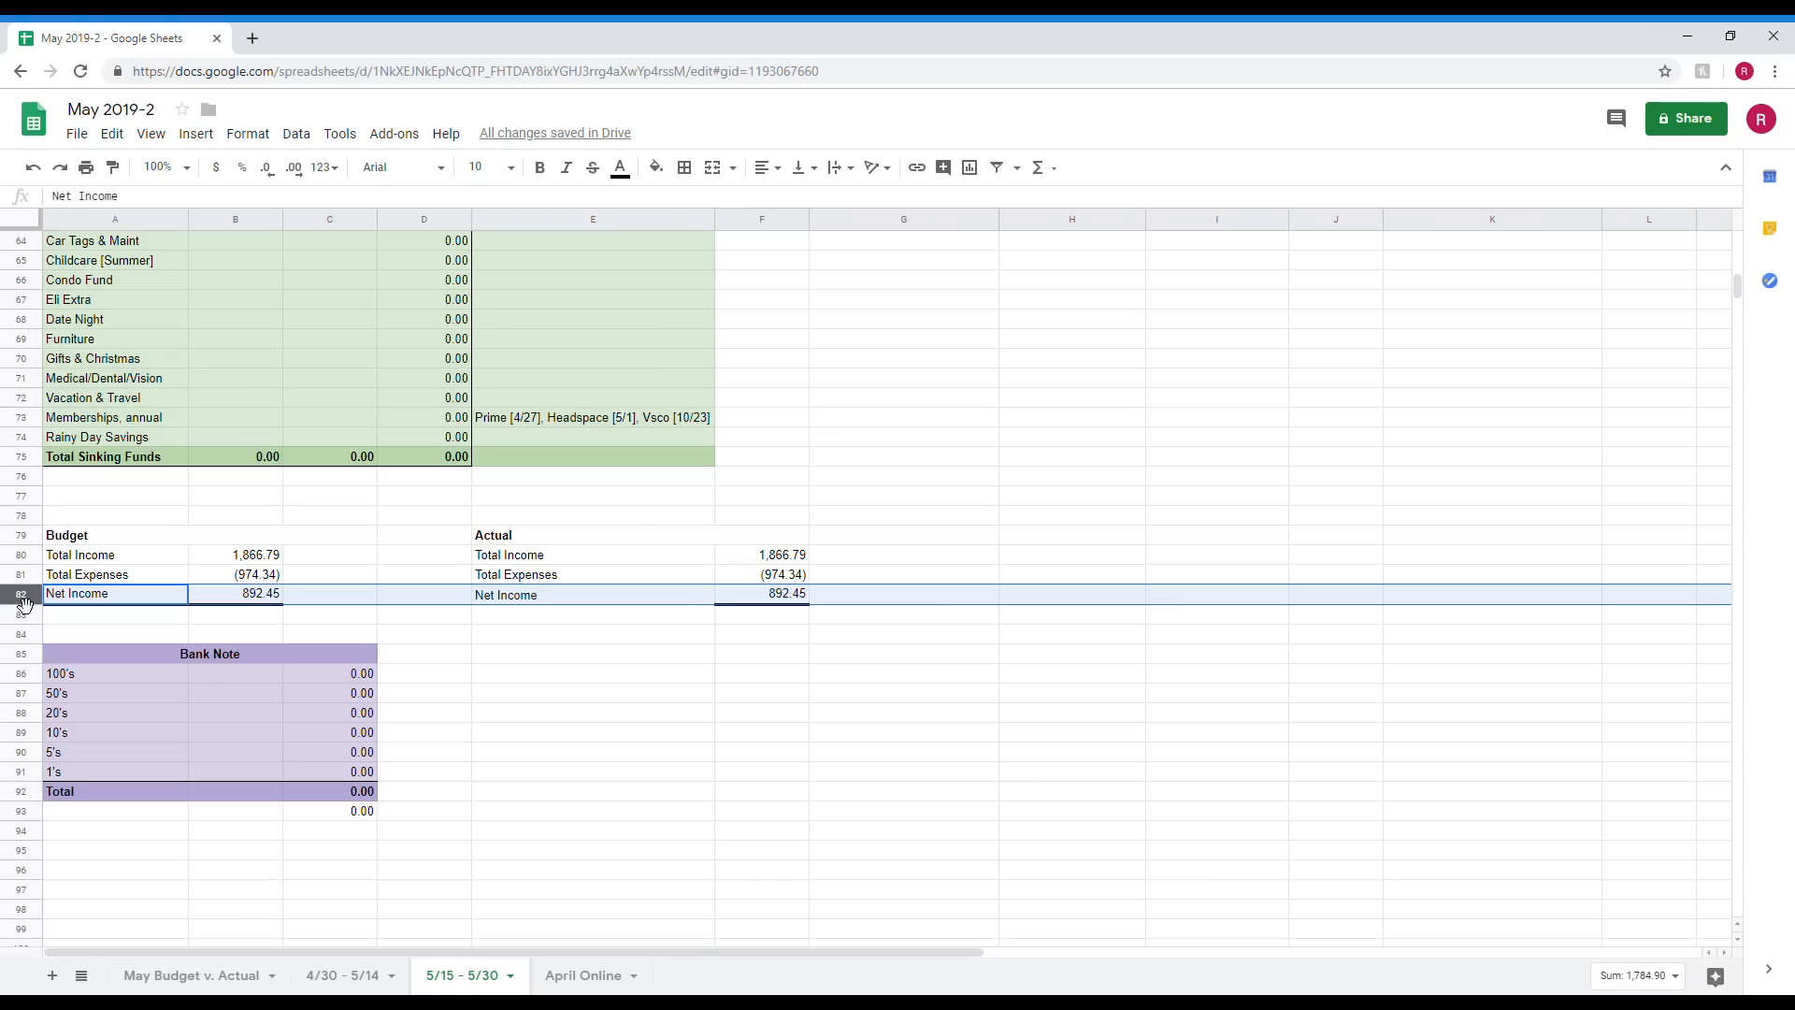
Enter cash envelope budgets of 110 for Childcare [Current], 192.45 for Dr. S and 20 for Hair & Beauty.
{"action": "scroll", "coordinate": [574, 556], "scroll_direction": "up", "scroll_amount": 10}
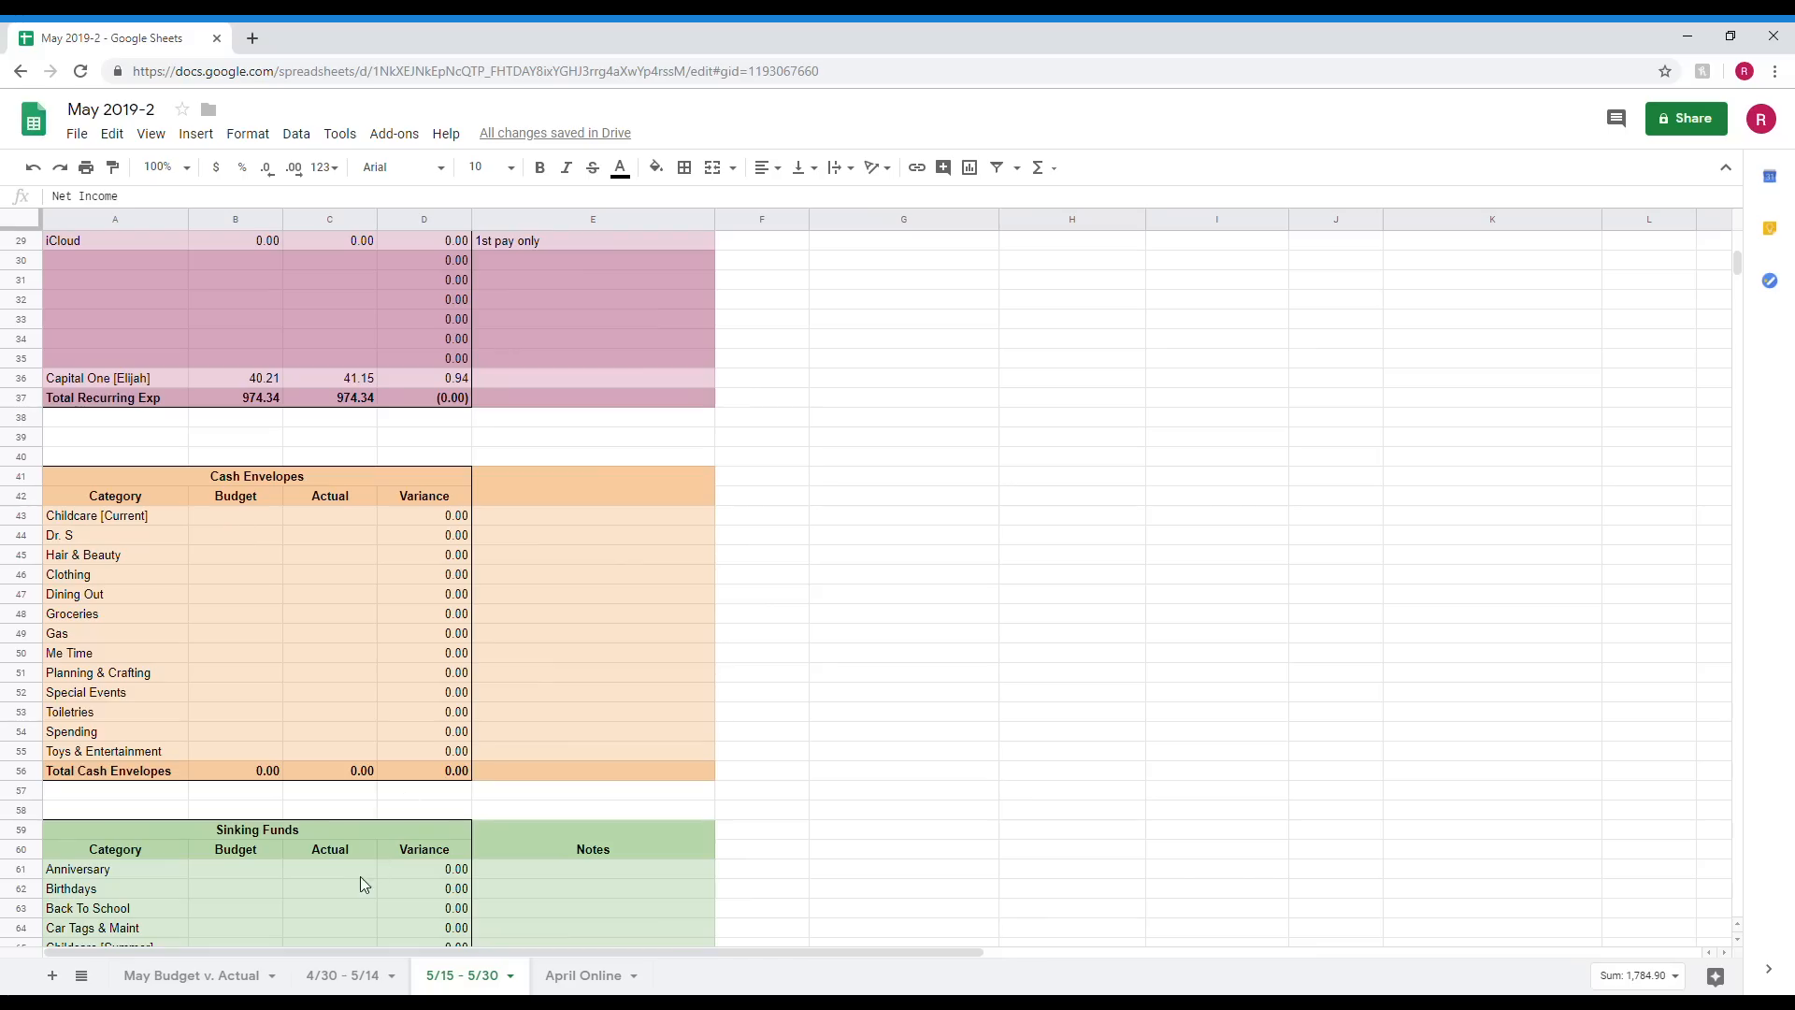
{"action": "left_click", "coordinate": [205, 518]}
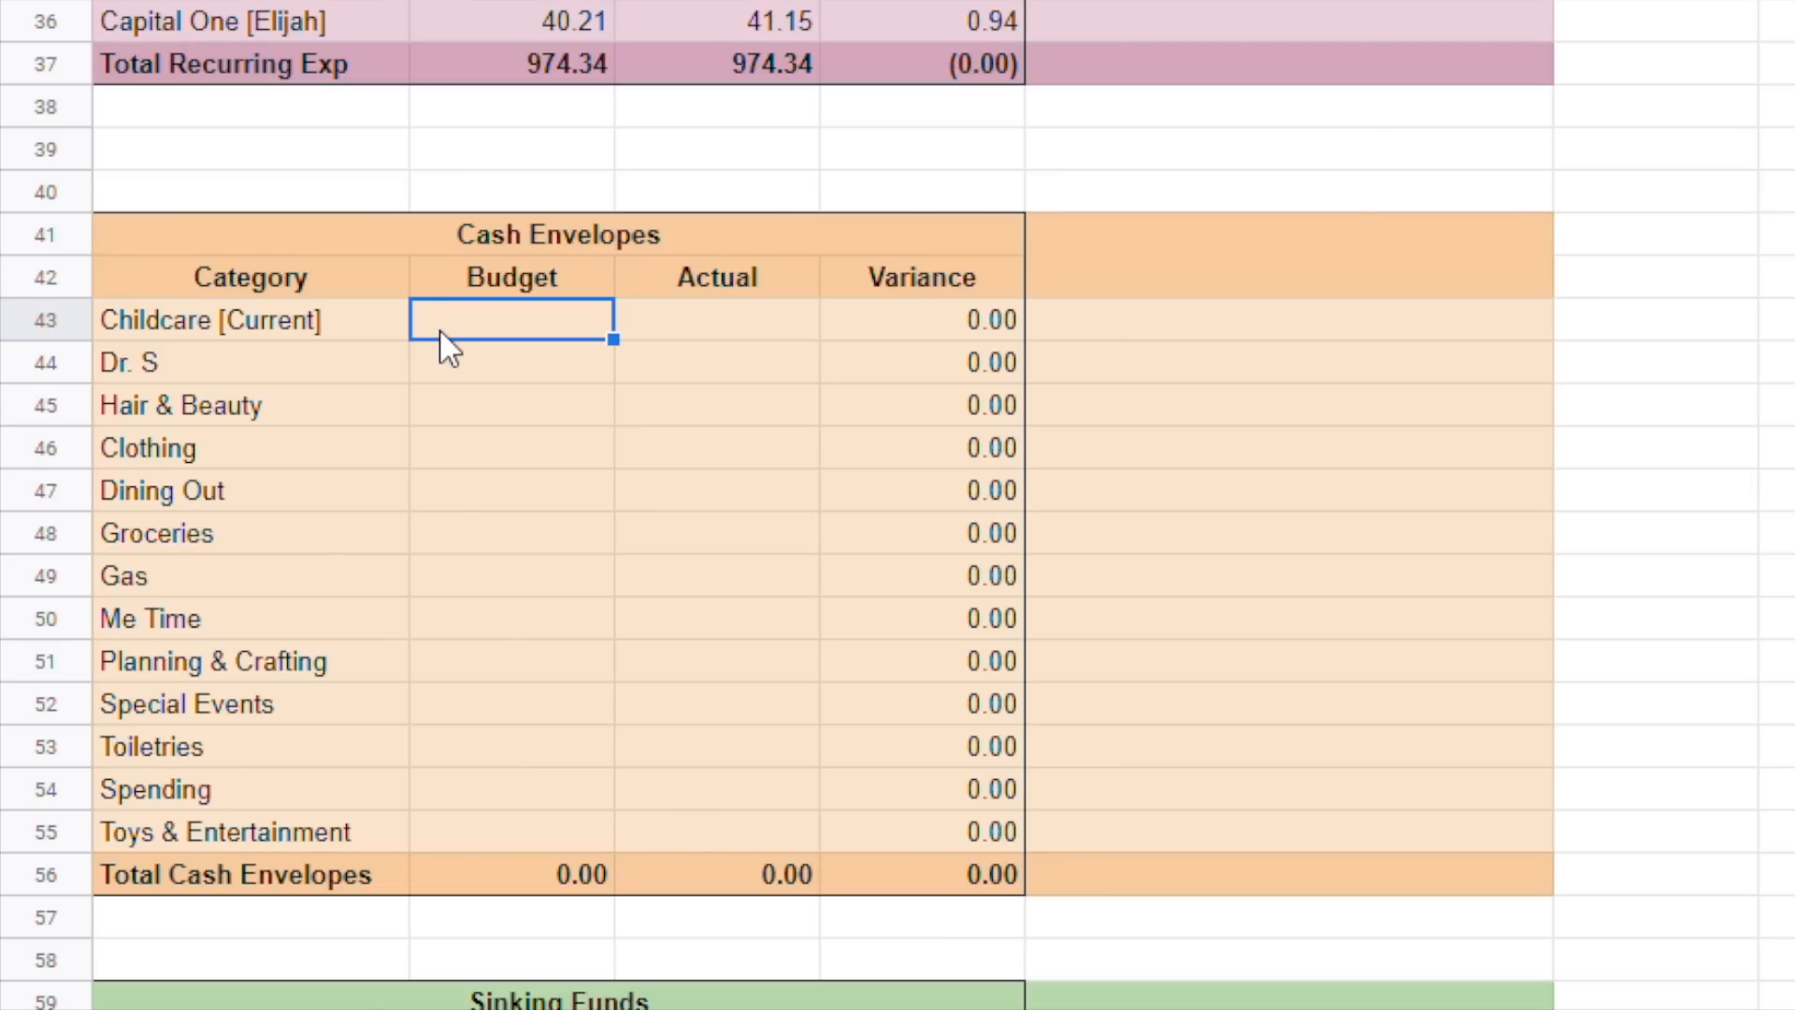
{"action": "type", "text": "110"}
{"action": "key", "text": "Return"}
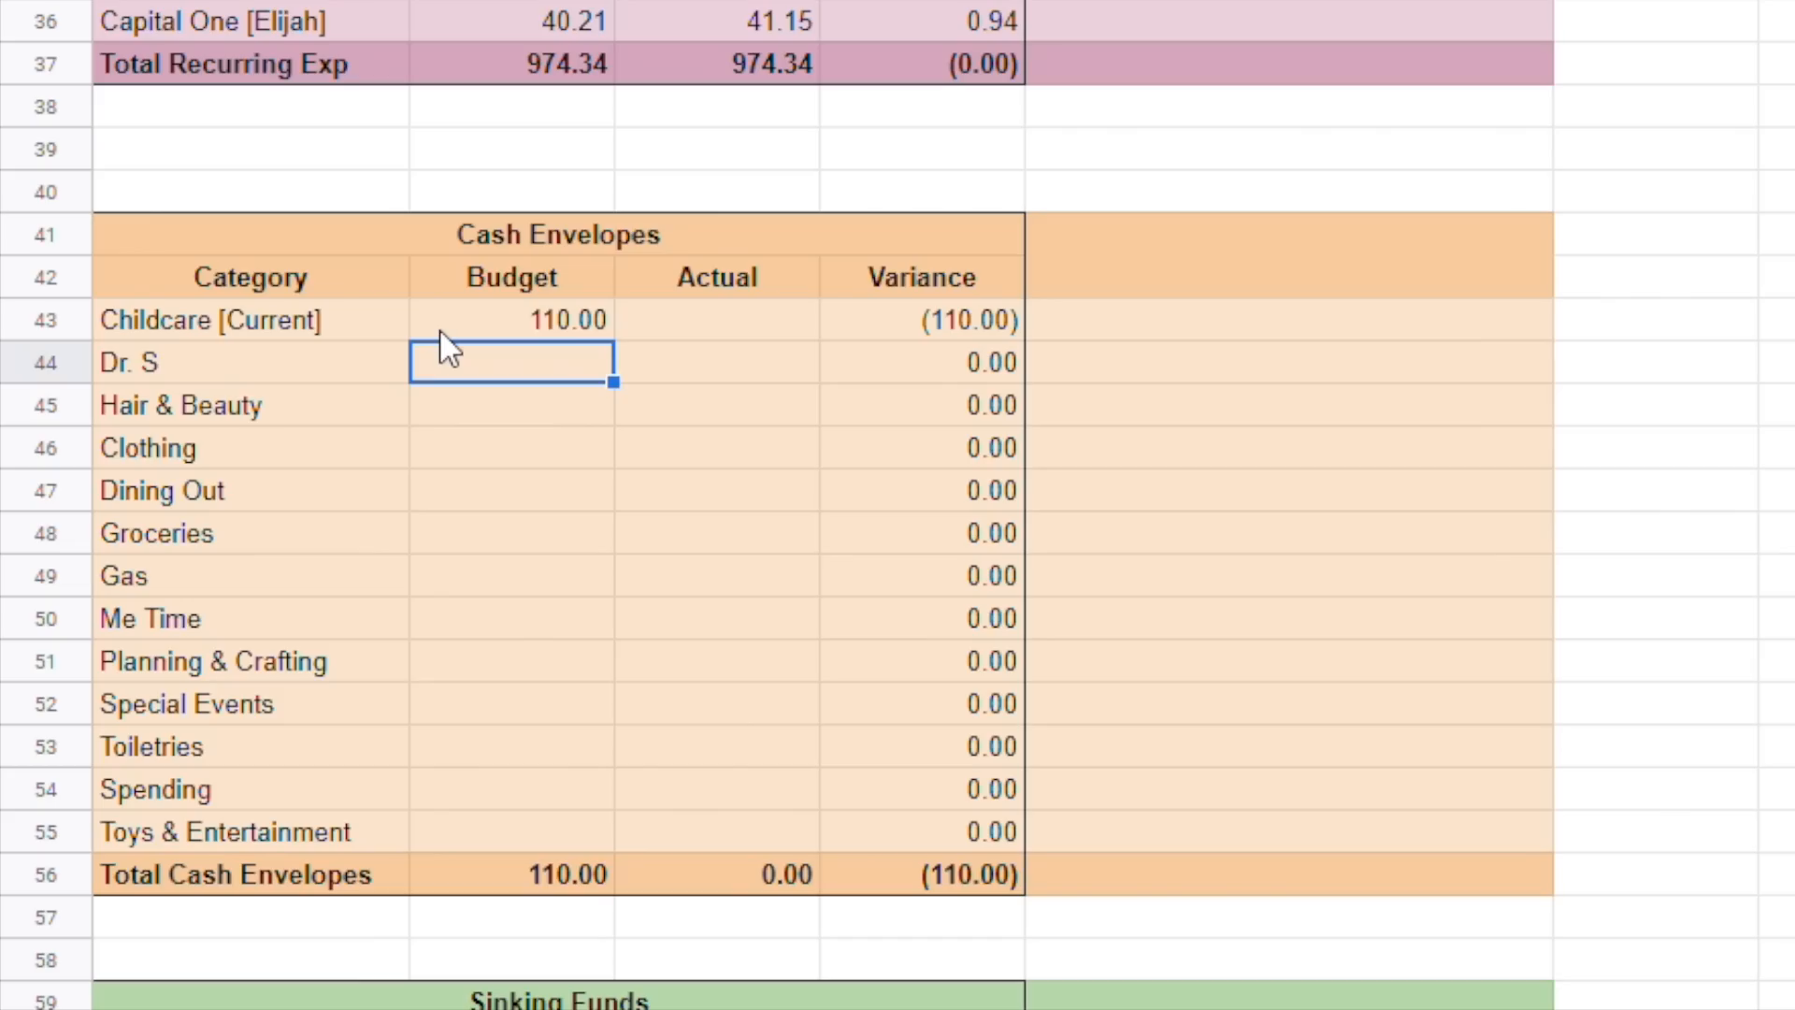
{"action": "type", "text": "192.45"}
{"action": "key", "text": "Return"}
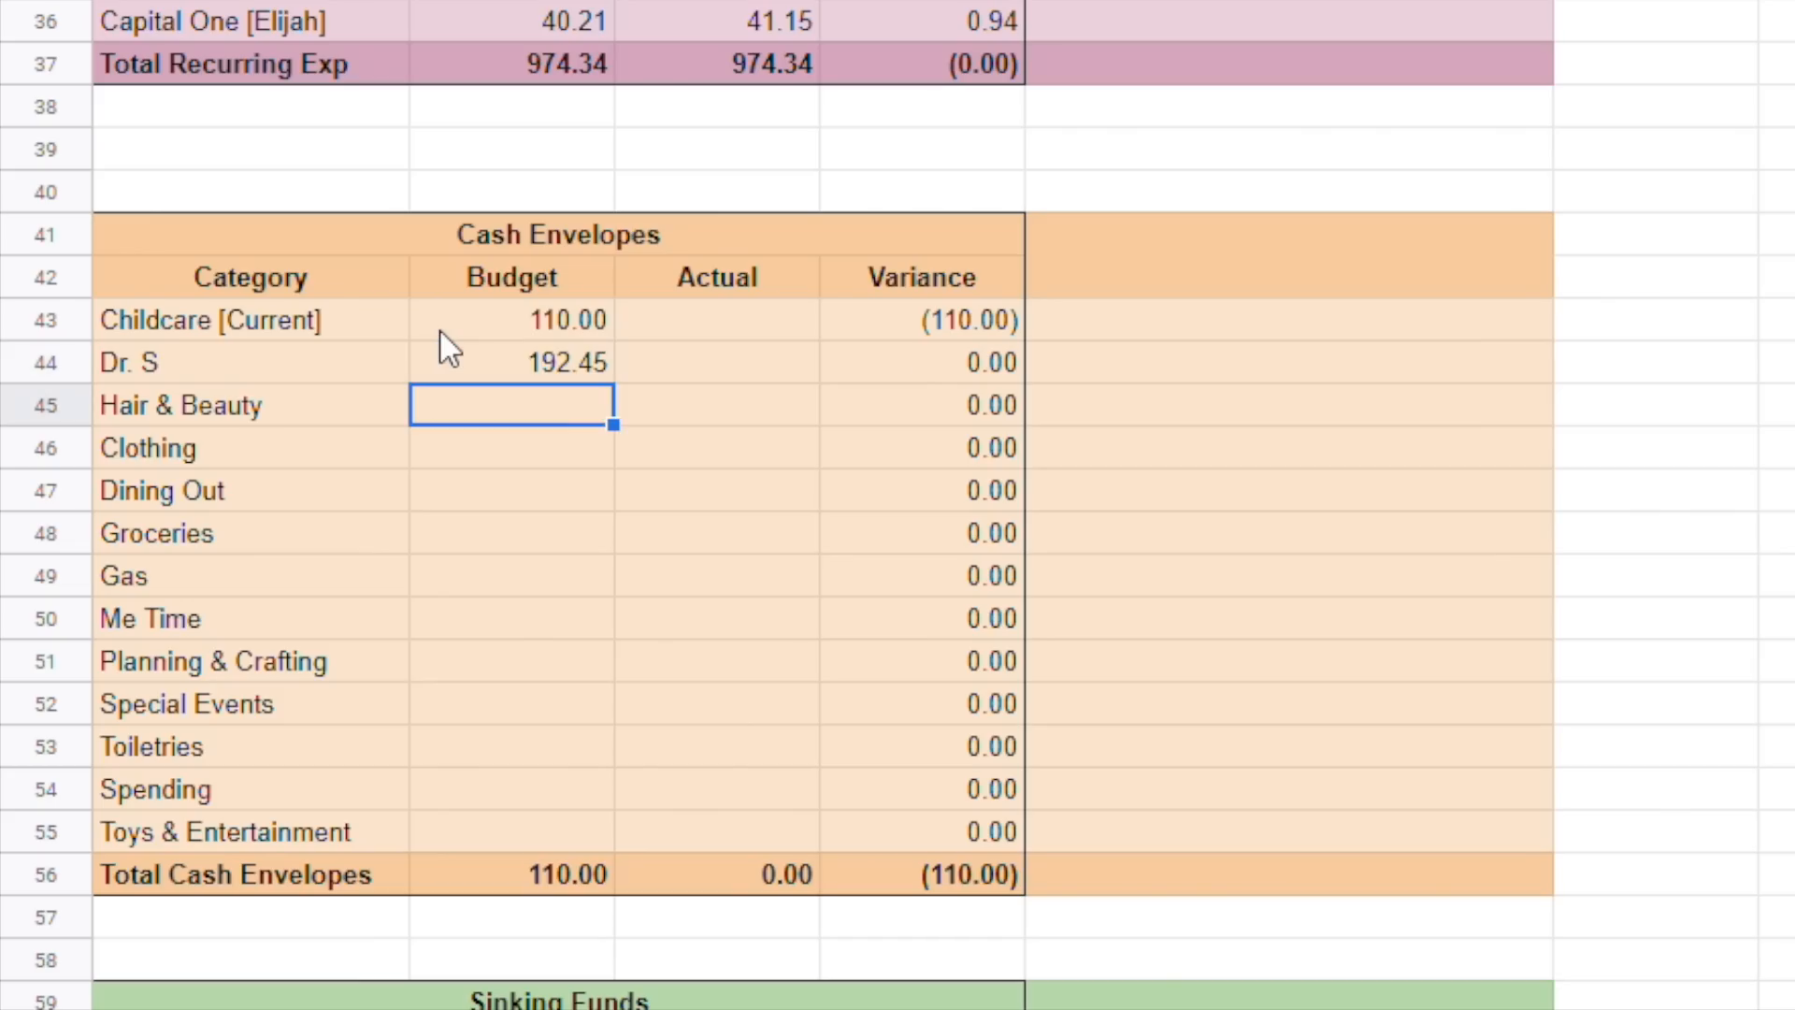
{"action": "type", "text": "20"}
{"action": "key", "text": "Return"}
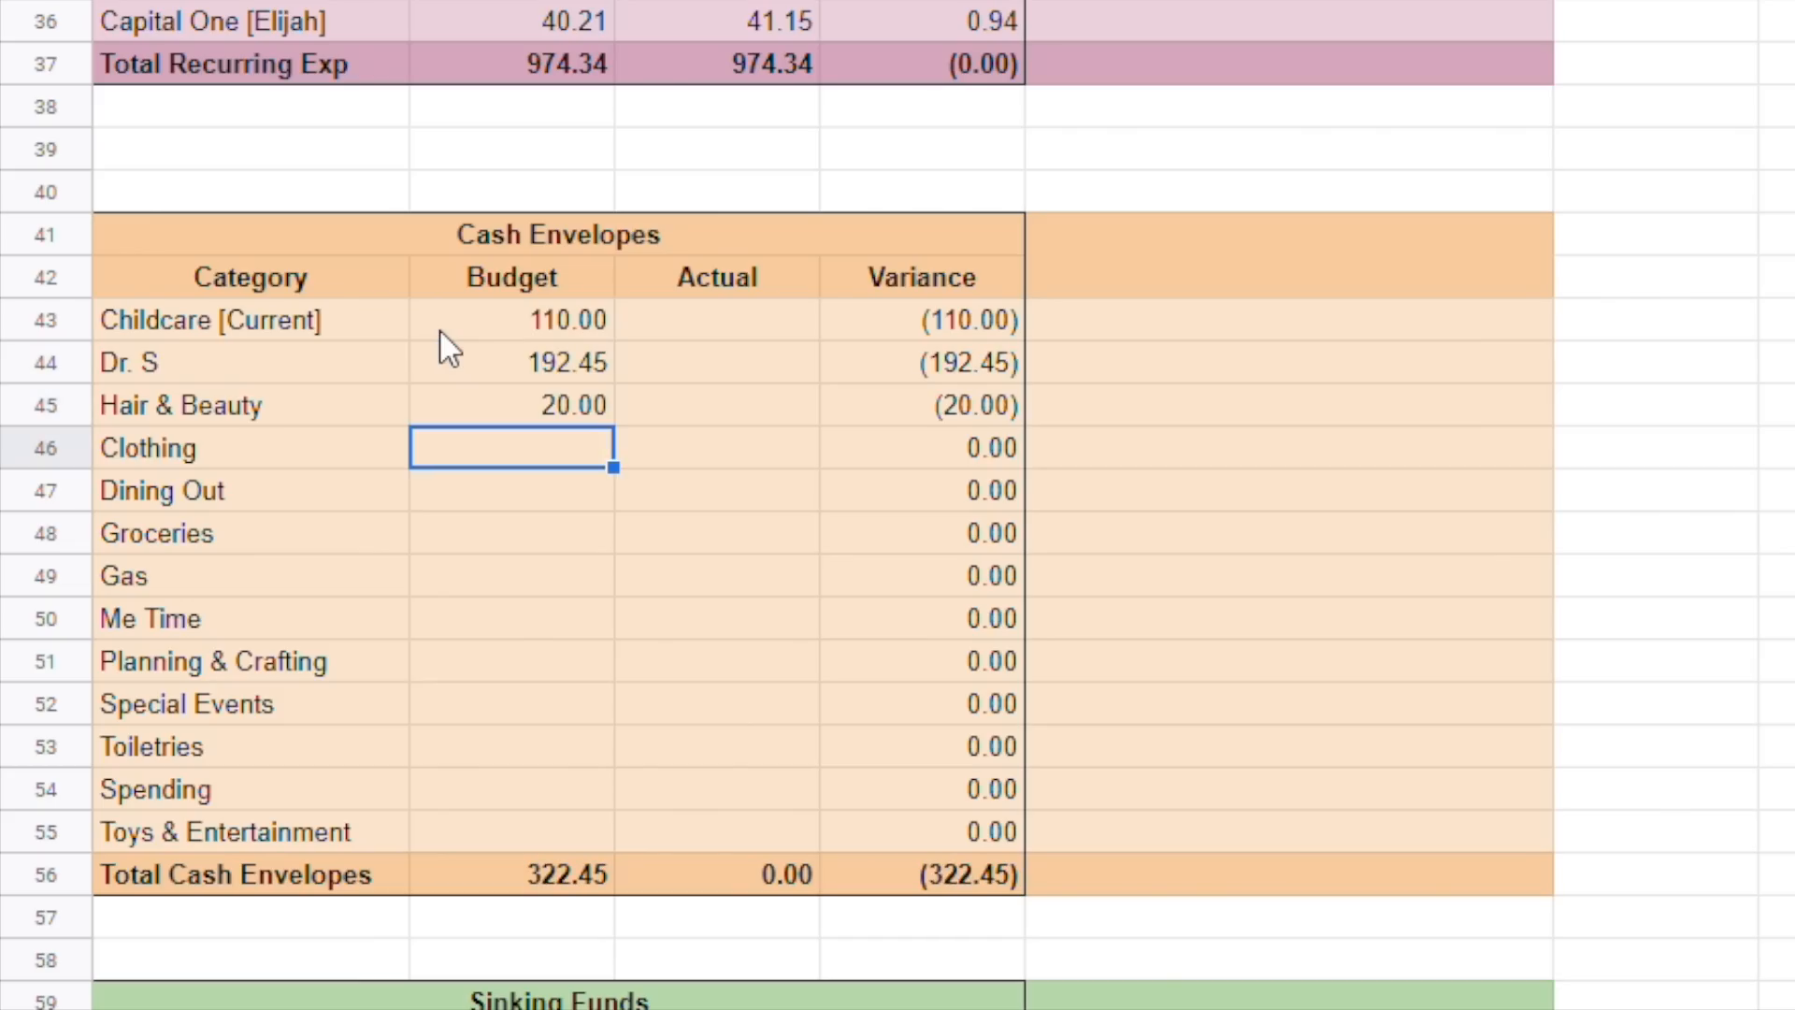
Enter cash envelope budgets of 25 for Clothing and 50 for Dining Out.
{"action": "type", "text": "25"}
{"action": "key", "text": "Return"}
{"action": "type", "text": "2"}
{"action": "key", "text": "BackSpace"}
{"action": "type", "text": "50"}
{"action": "key", "text": "Return"}
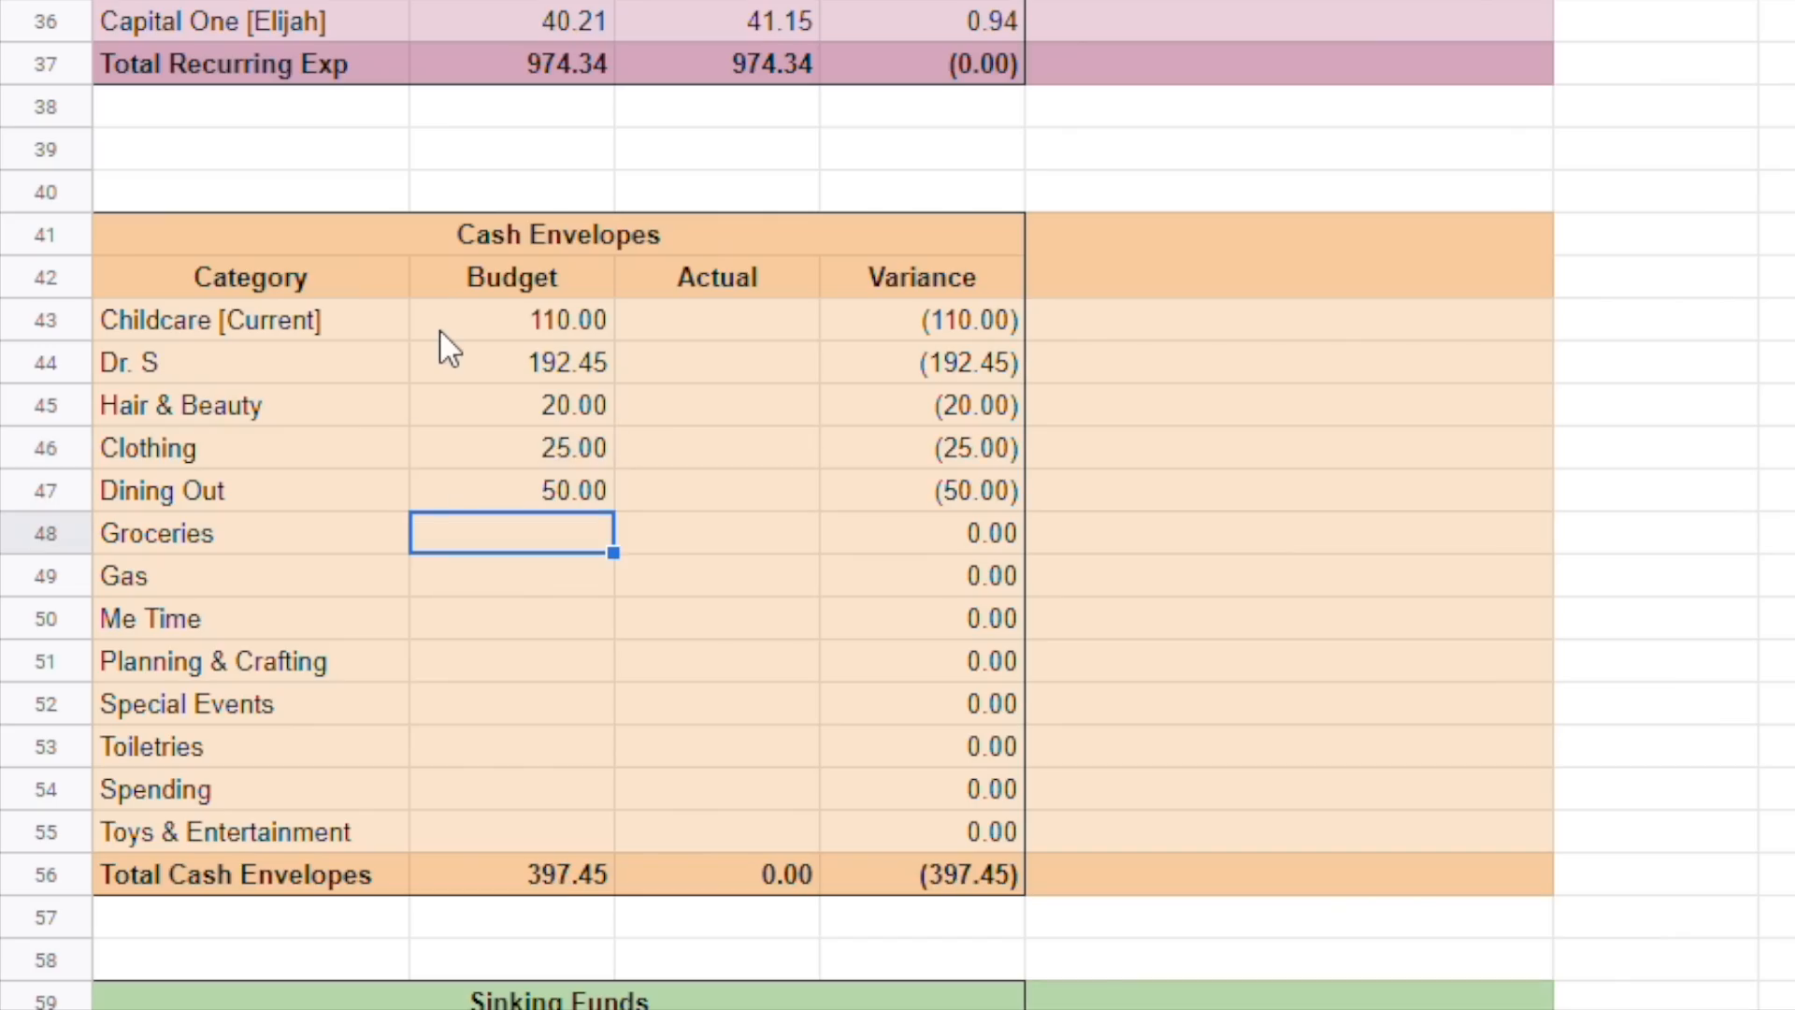
Enter cash envelope budgets of 60 for Groceries, 55 for Gas and 15 for Me Time.
{"action": "type", "text": "60"}
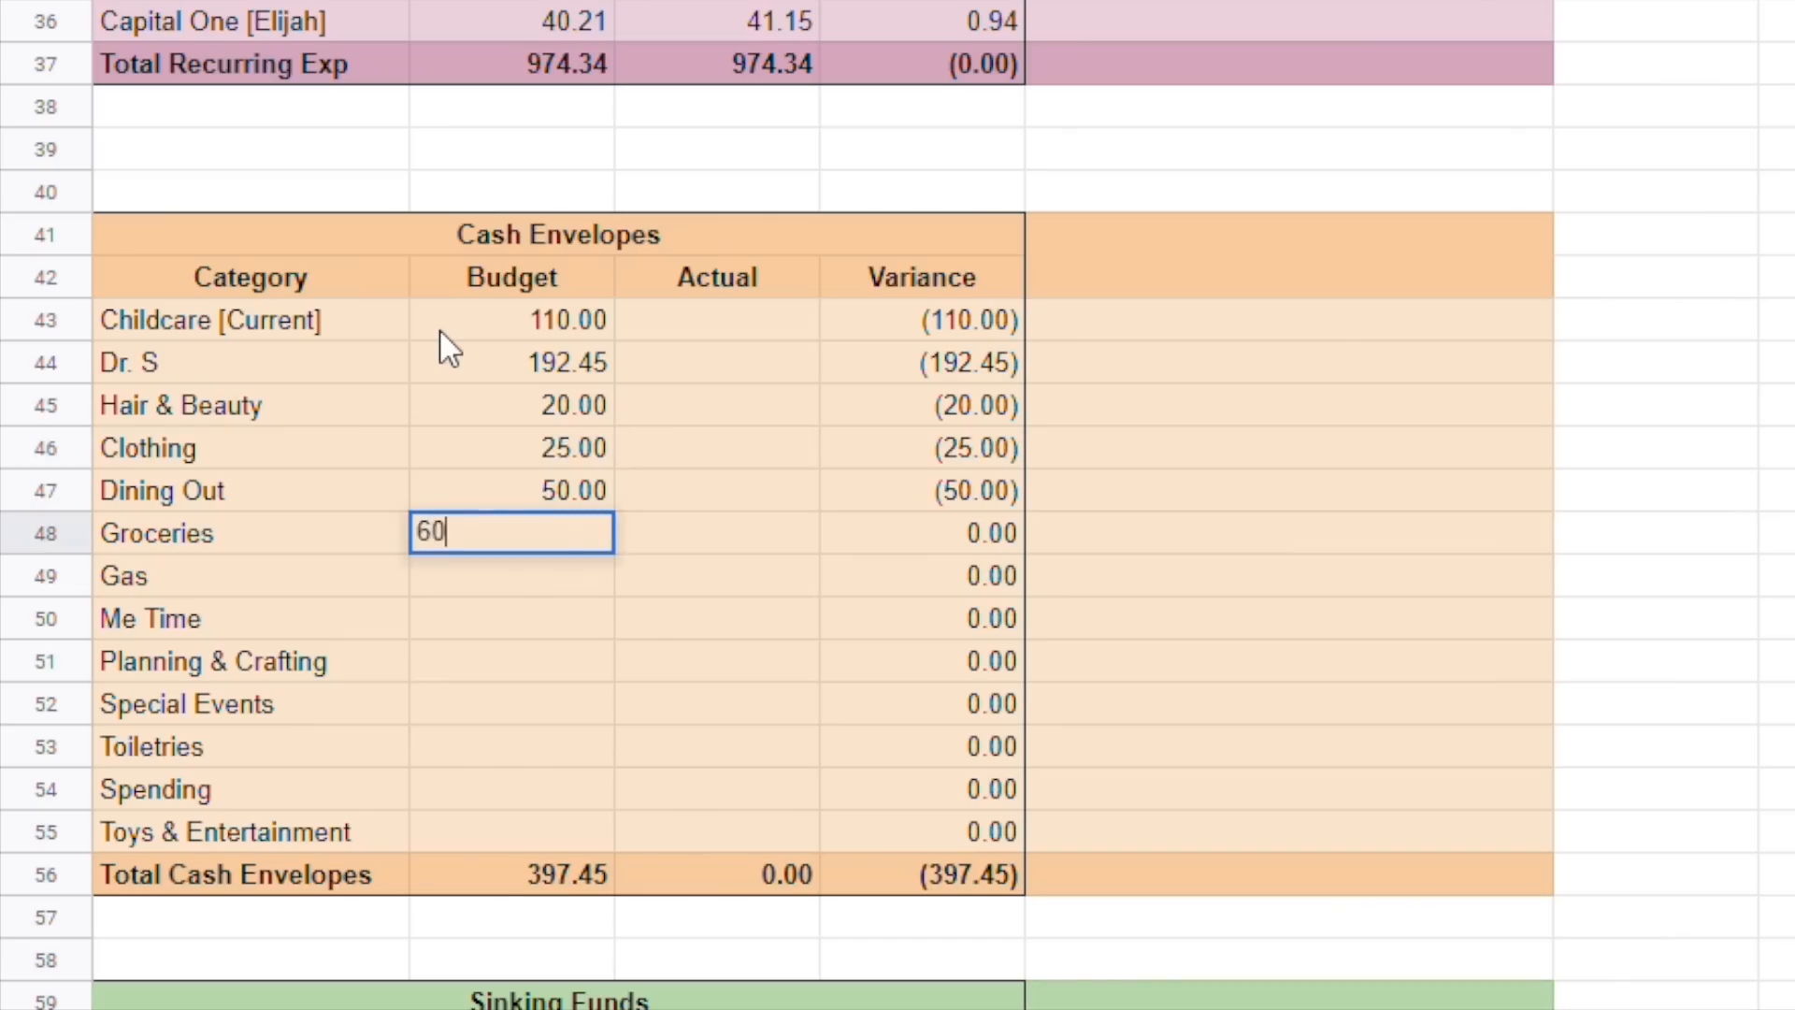
{"action": "key", "text": "Return"}
{"action": "type", "text": "55"}
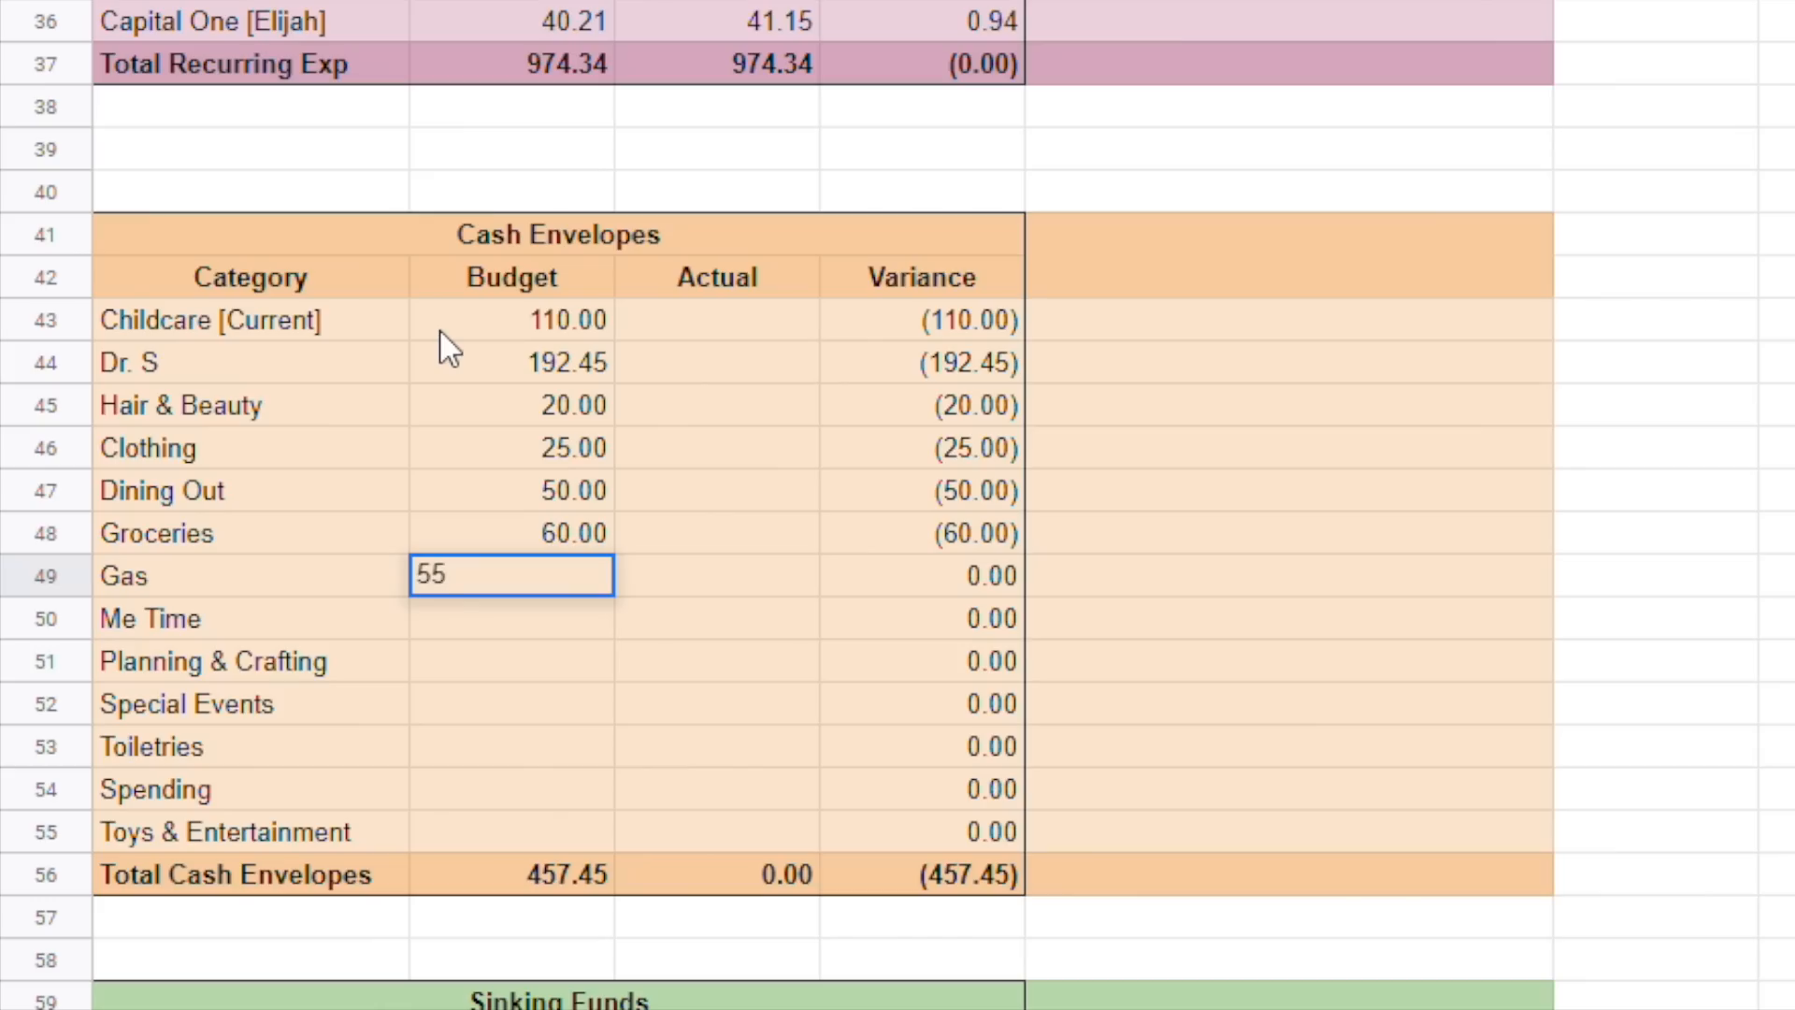
{"action": "key", "text": "Return"}
{"action": "type", "text": "15"}
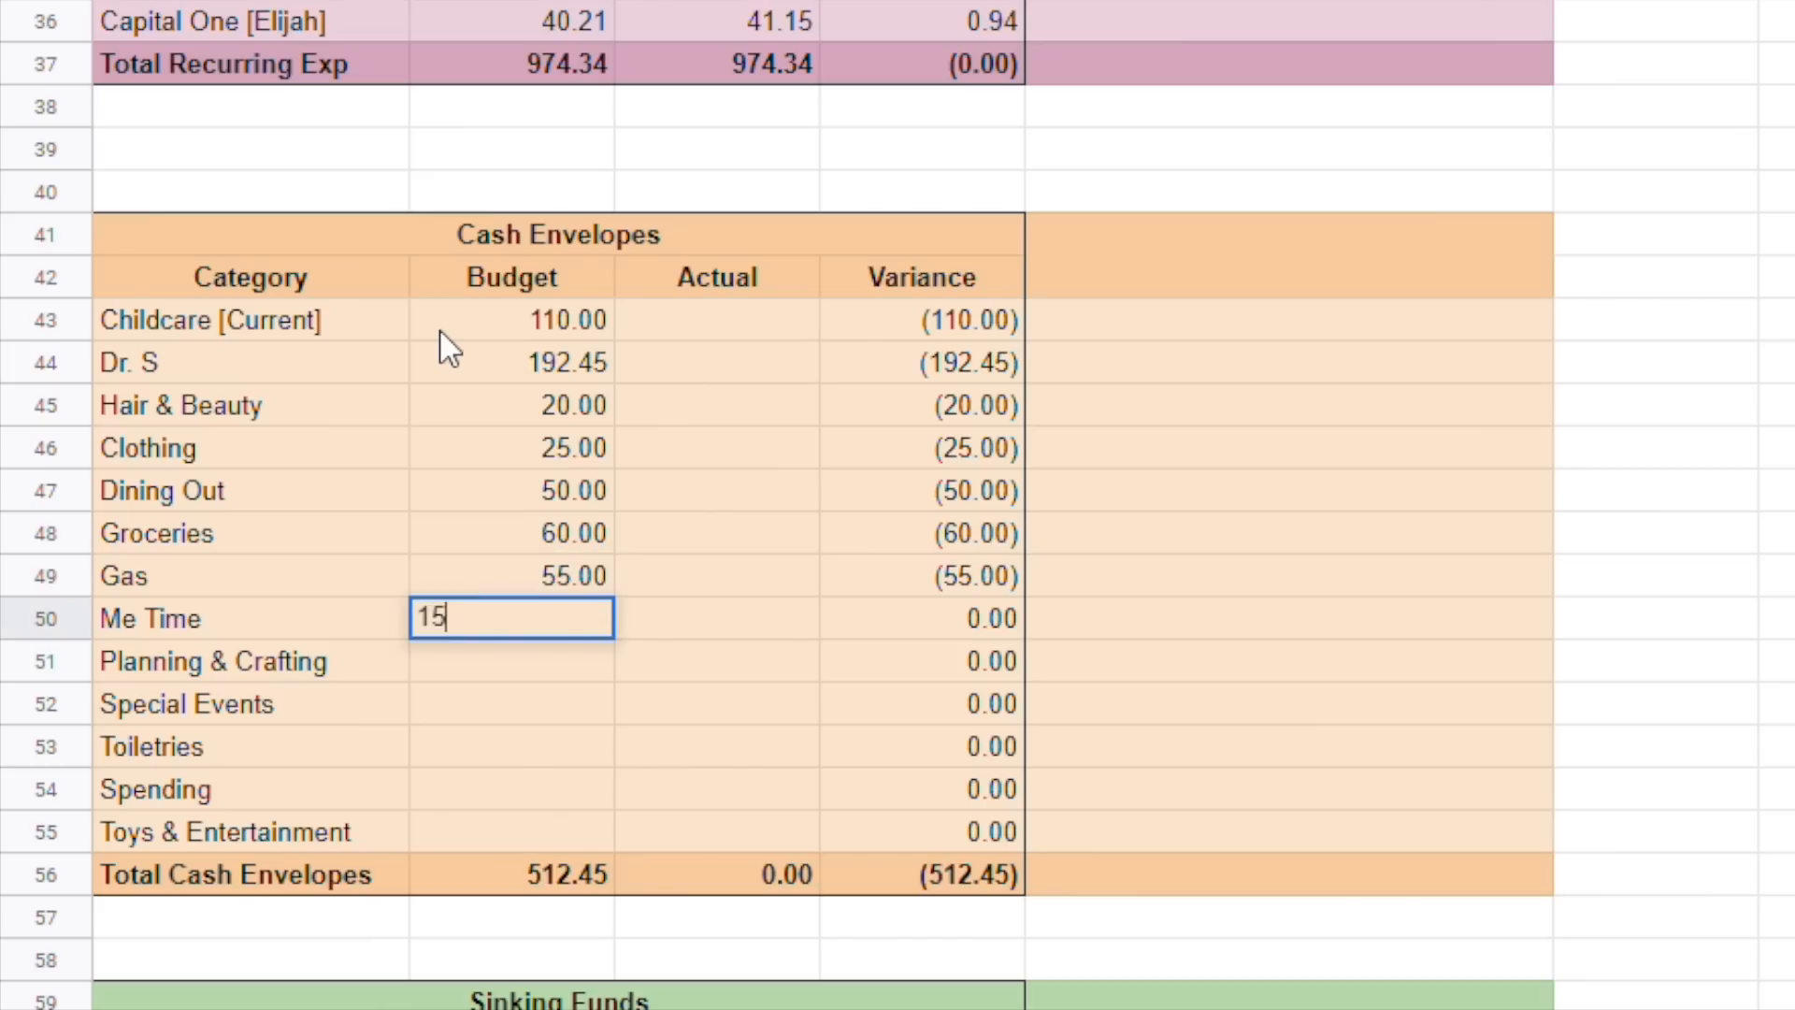
{"action": "key", "text": "Return"}
Enter cash envelope budgets of 0 for both Planning & Crafting and Special Events.
{"action": "type", "text": "0"}
{"action": "key", "text": "Return"}
{"action": "type", "text": "0"}
{"action": "key", "text": "Return"}
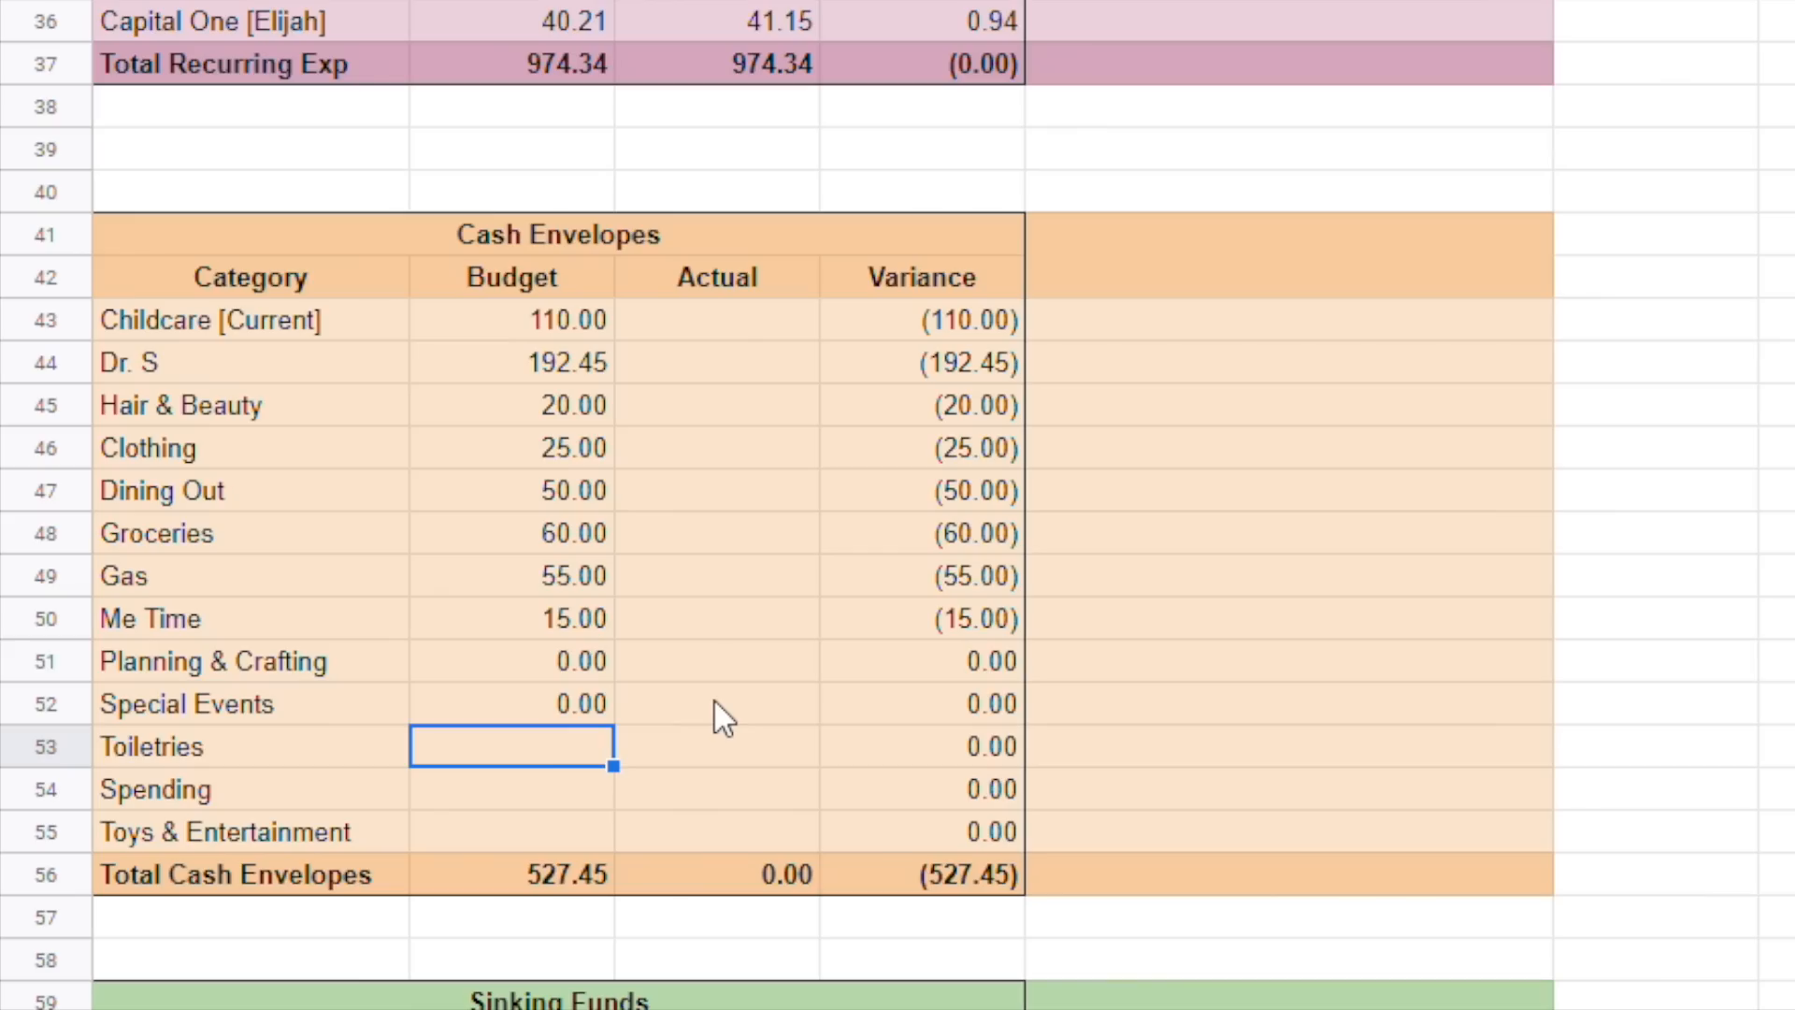
Enter cash envelope budgets of 15 for Toiletries, 30 for Spending and 10 for Toys & Entertainment.
{"action": "type", "text": "15"}
{"action": "key", "text": "Return"}
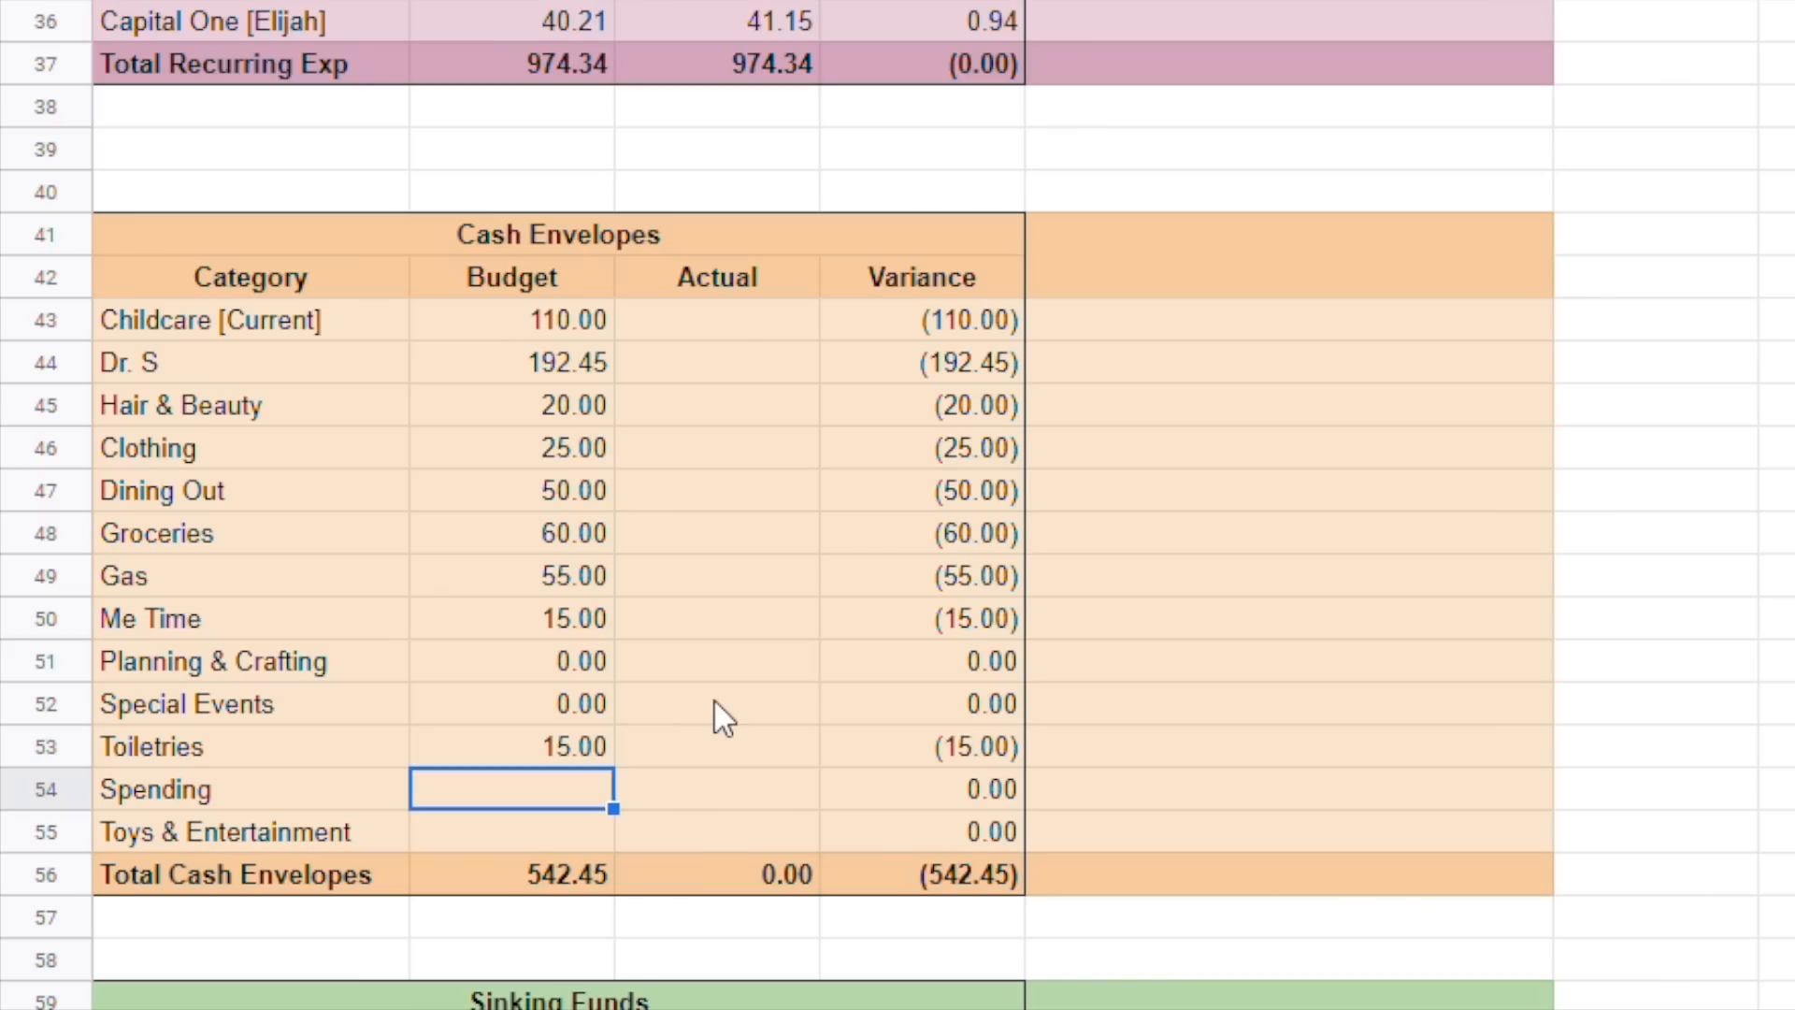
{"action": "type", "text": "30"}
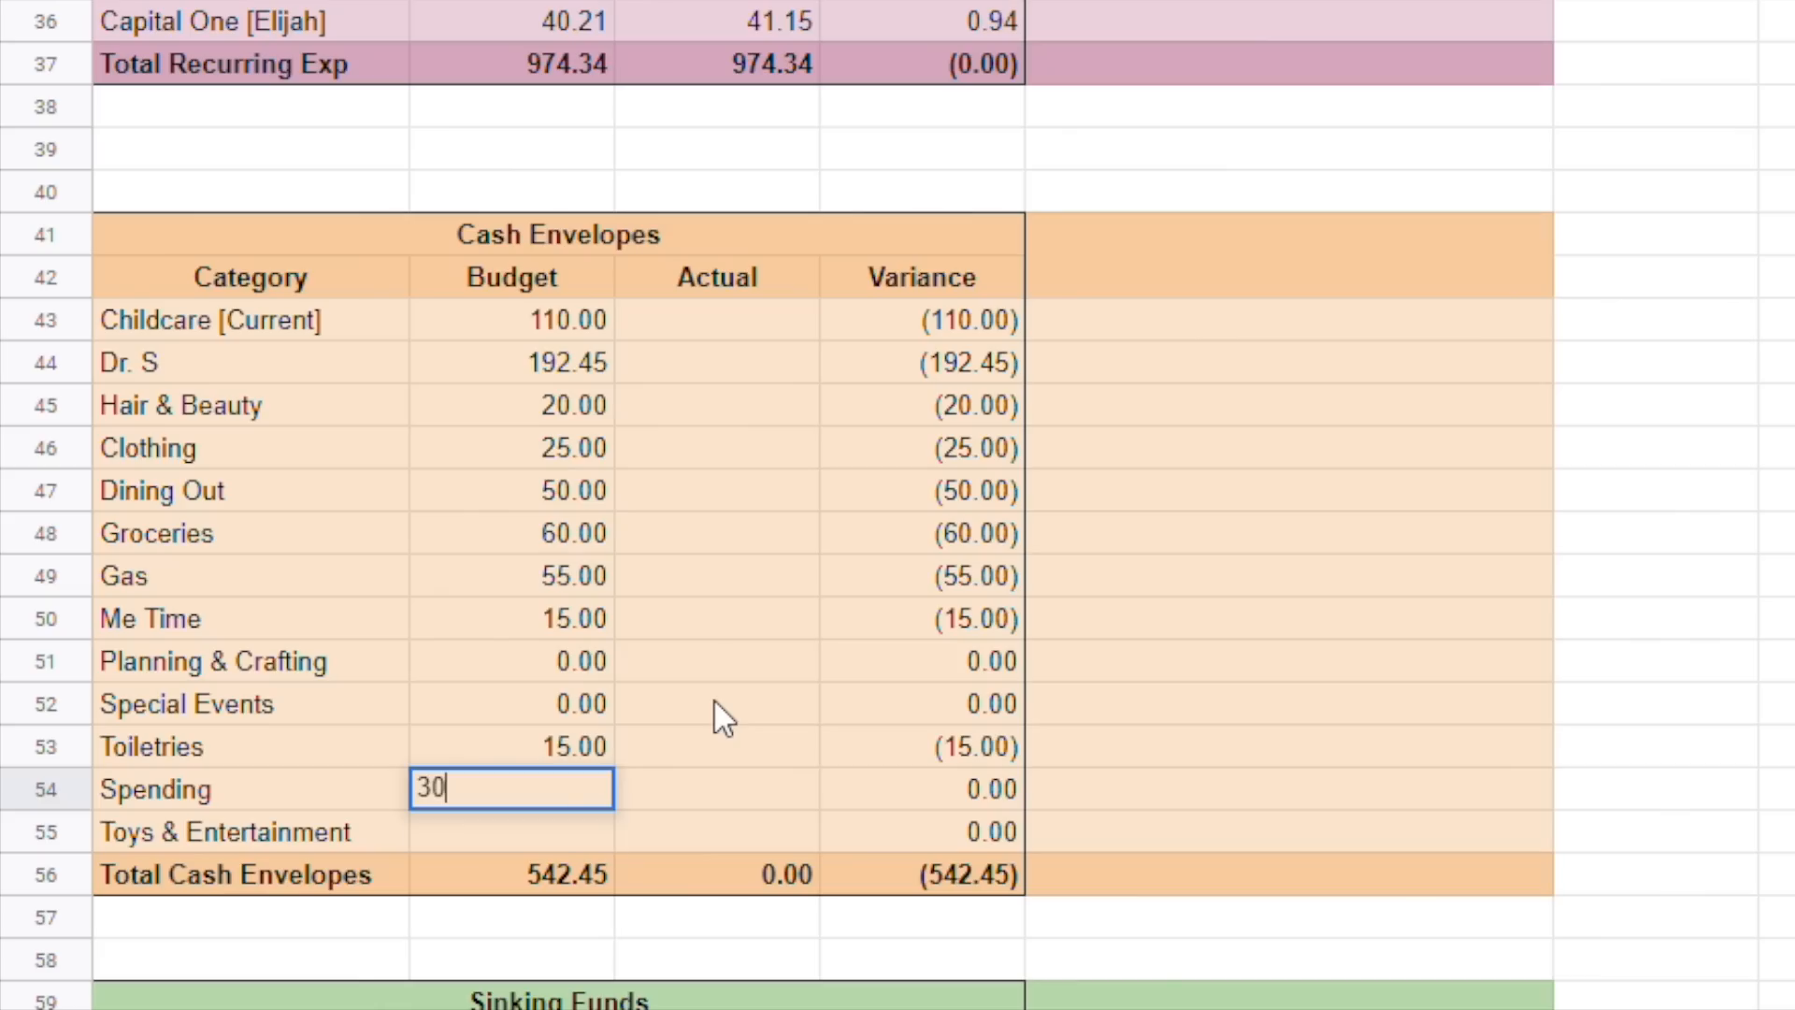
{"action": "key", "text": "Return"}
{"action": "type", "text": "10"}
{"action": "key", "text": "Return"}
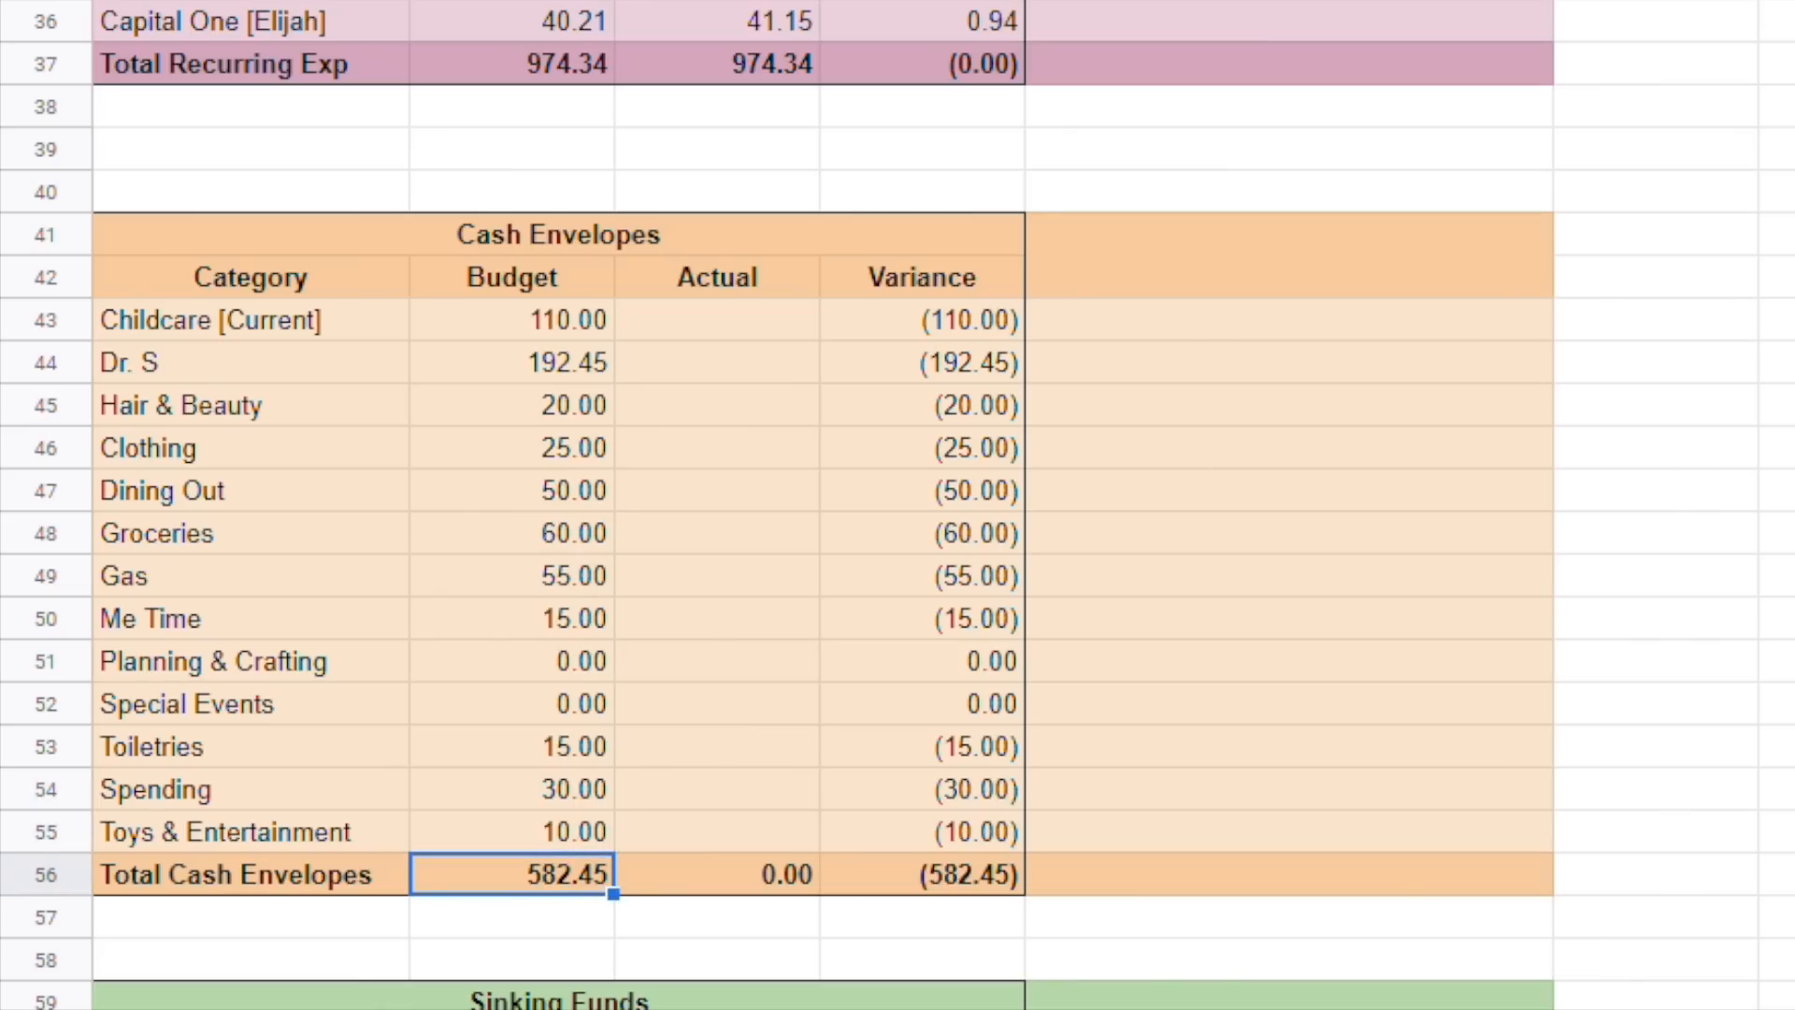
Check the Budget summary's total expenses and net income with the cash envelope budgets included.
{"action": "scroll", "coordinate": [898, 505], "scroll_direction": "down", "scroll_amount": 10}
{"action": "scroll", "coordinate": [898, 505], "scroll_direction": "up", "scroll_amount": 4}
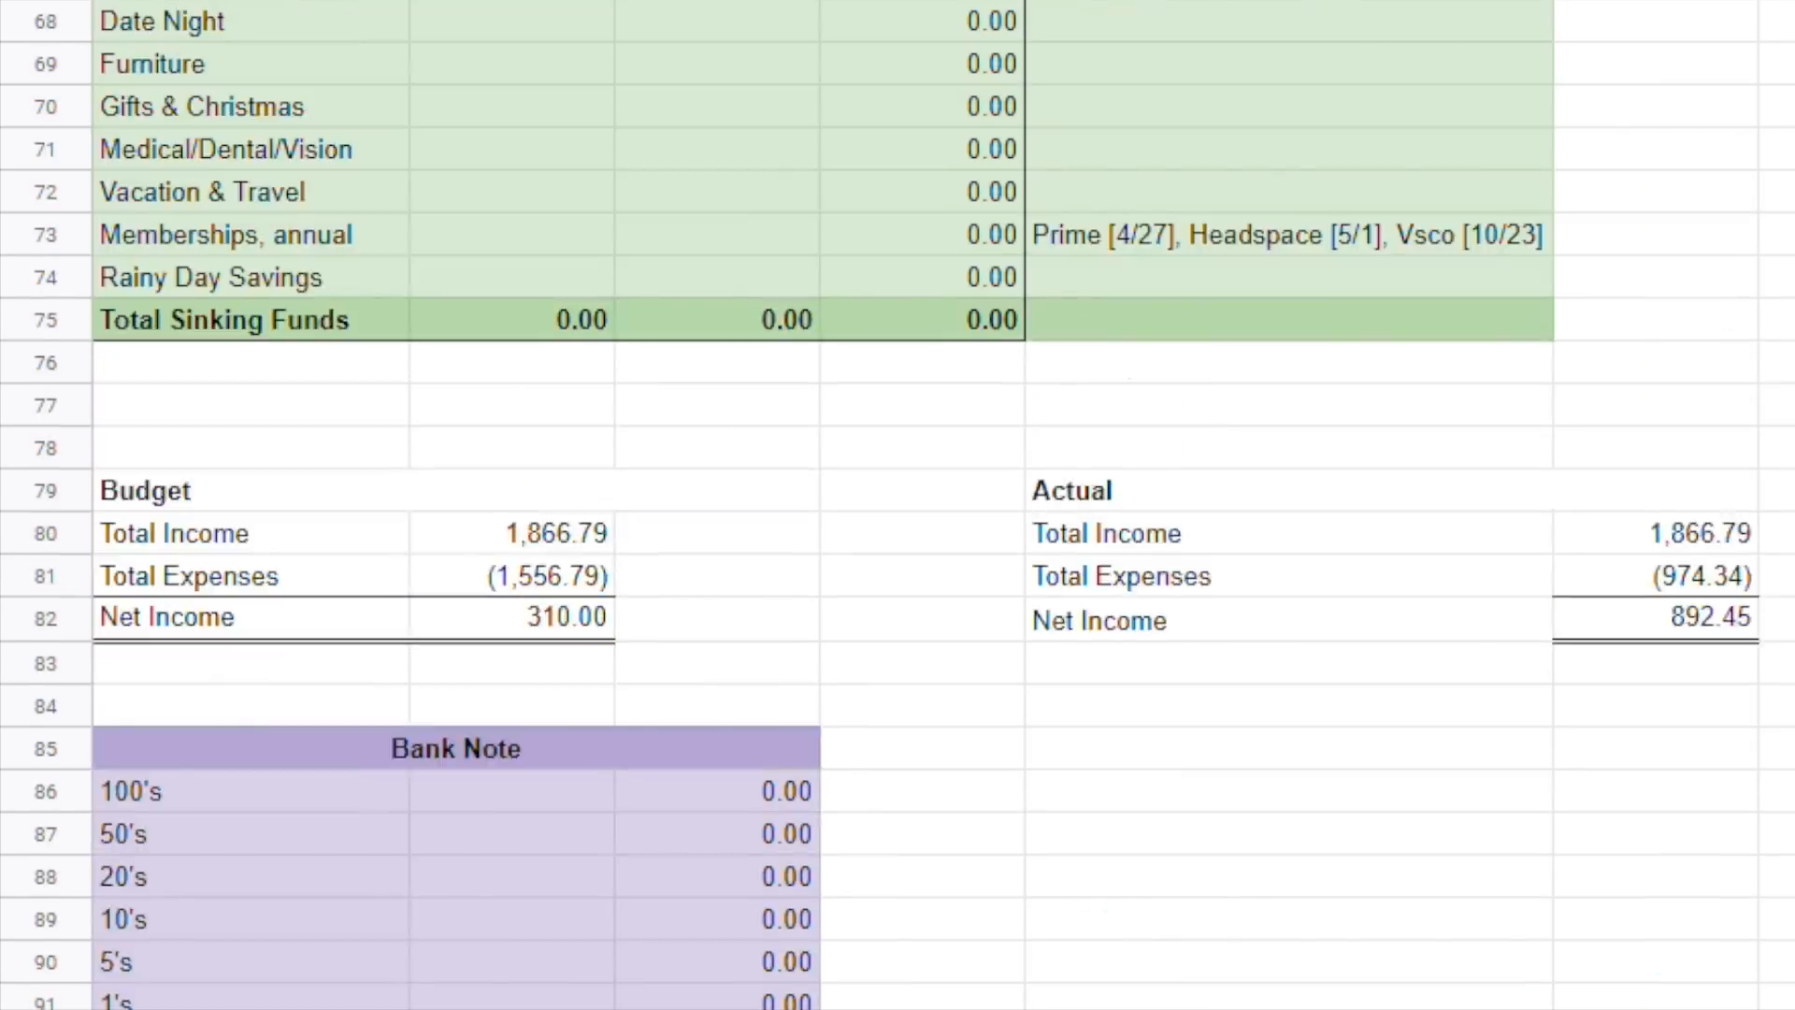
{"action": "left_click", "coordinate": [505, 793]}
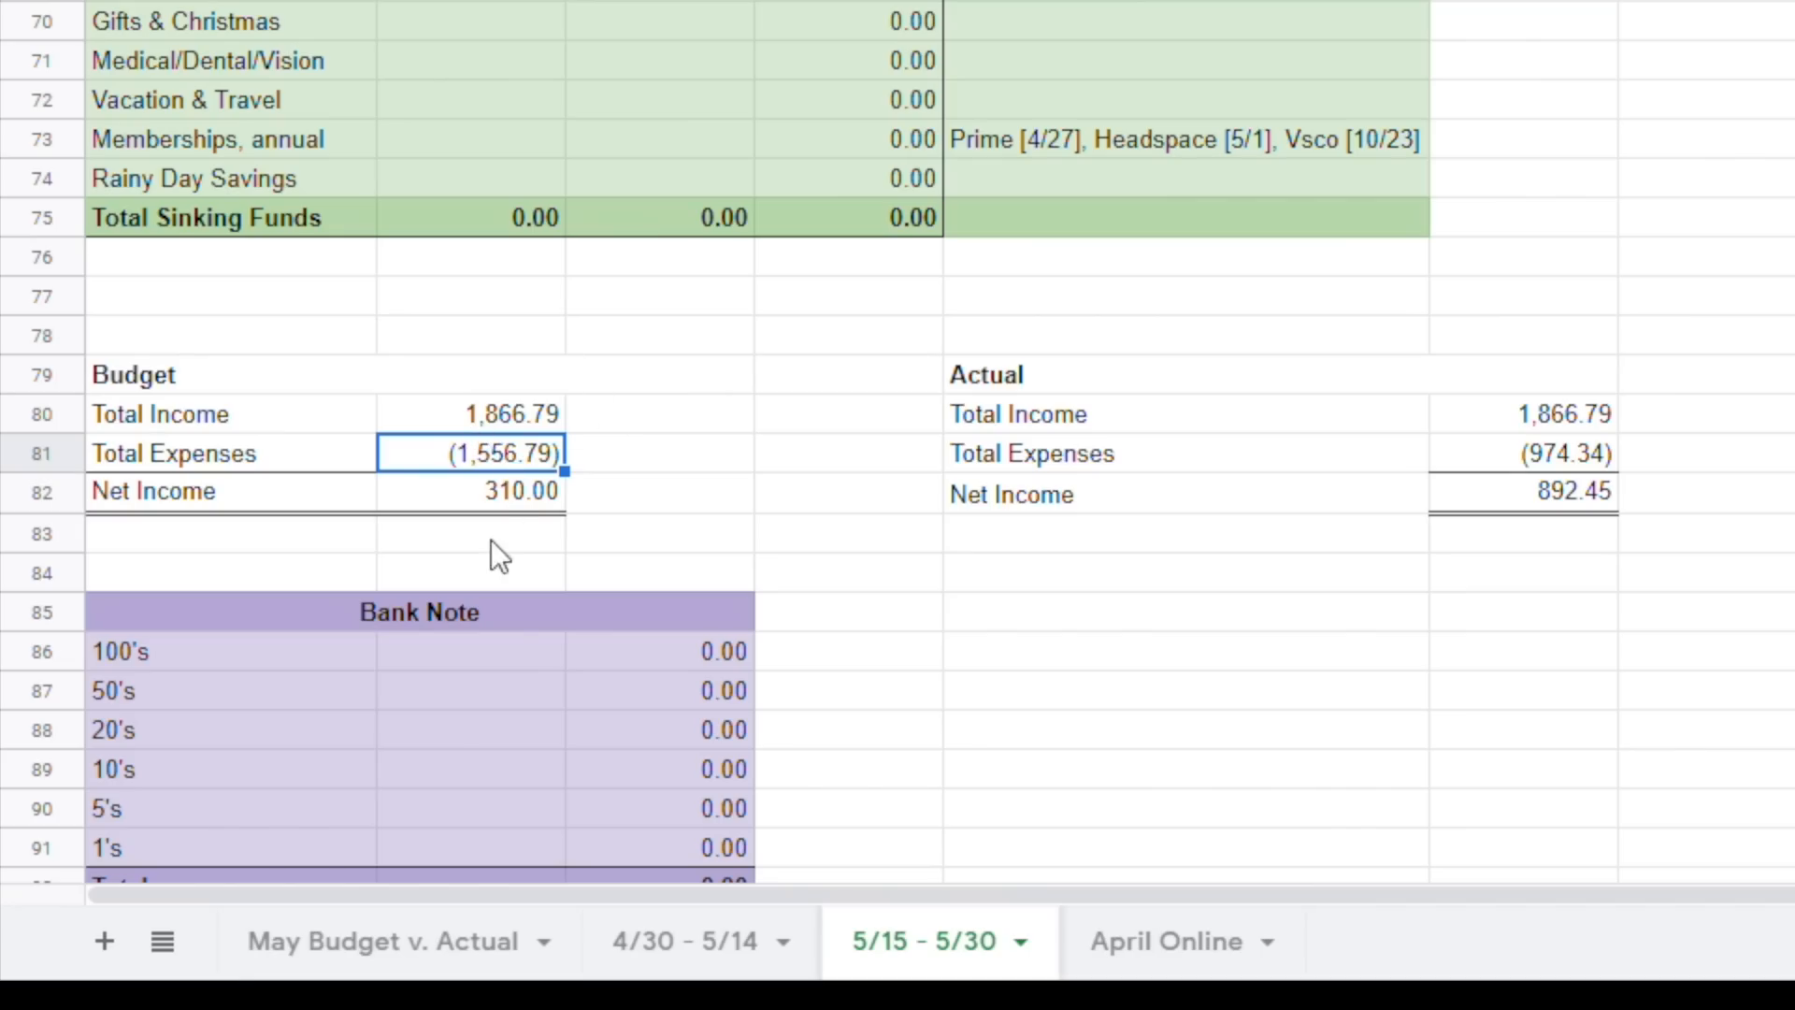
{"action": "left_click", "coordinate": [480, 490]}
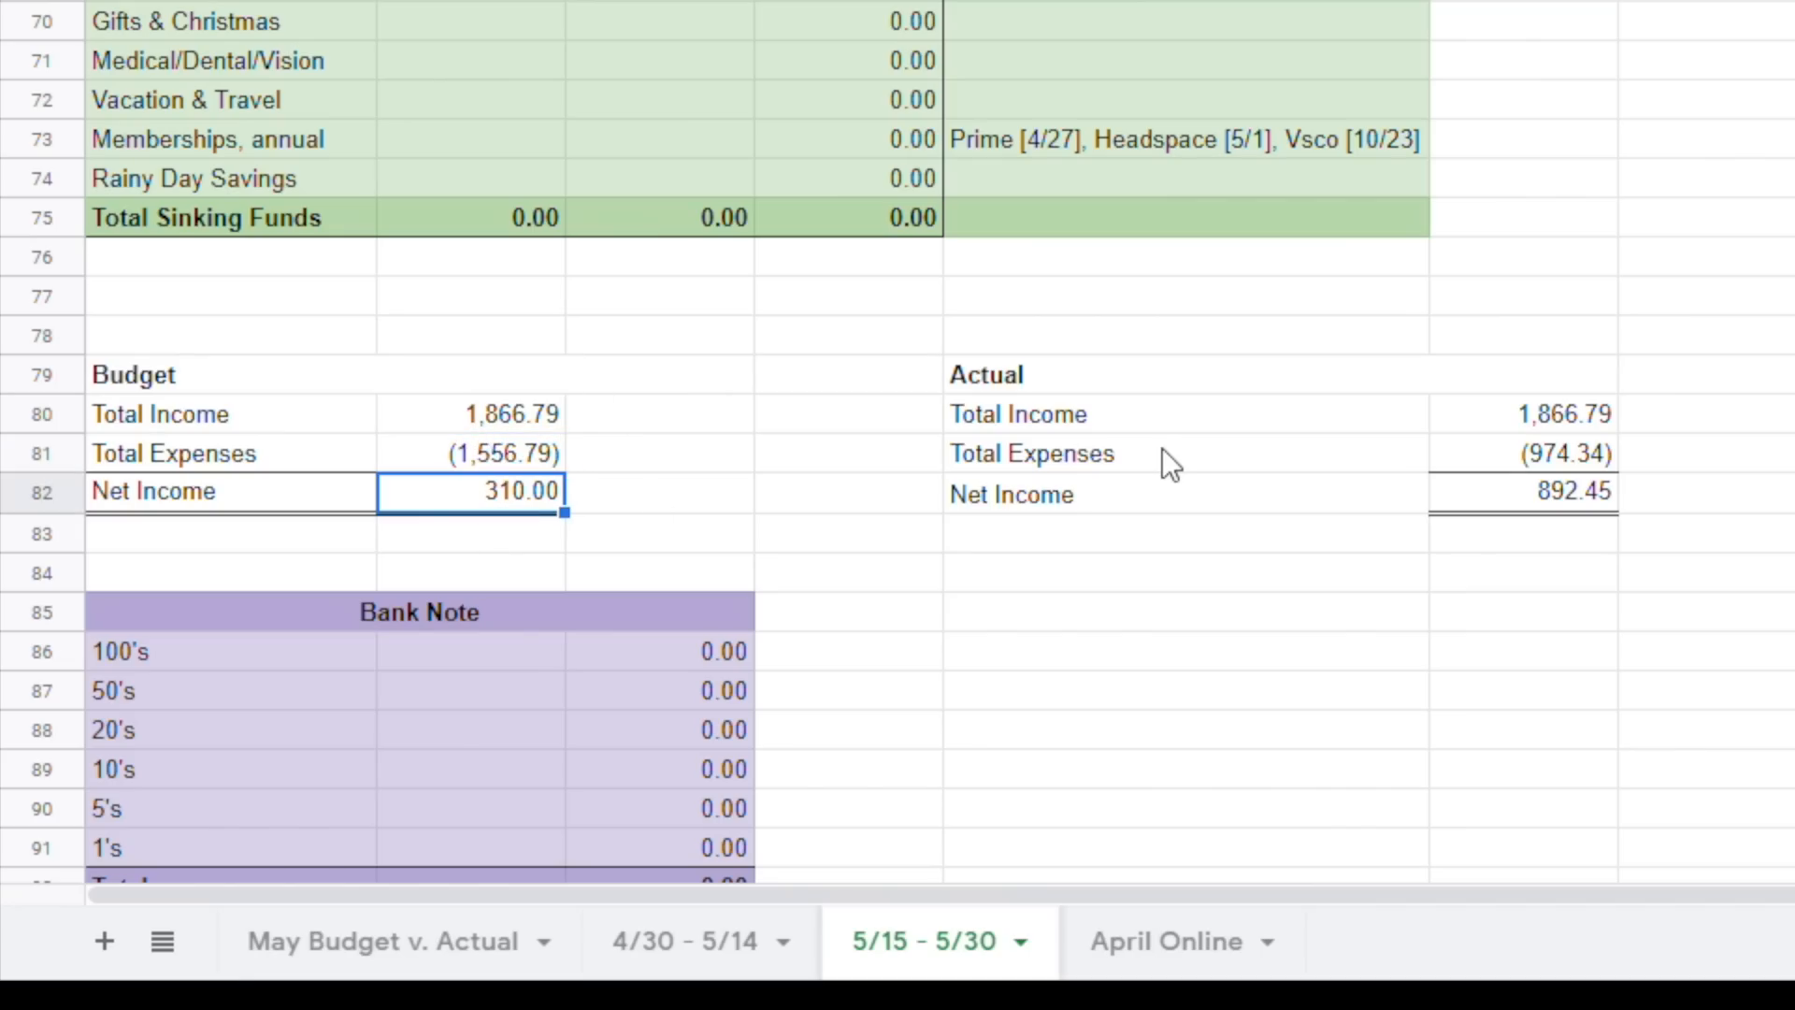
{"action": "scroll", "coordinate": [1164, 447], "scroll_direction": "up", "scroll_amount": 5}
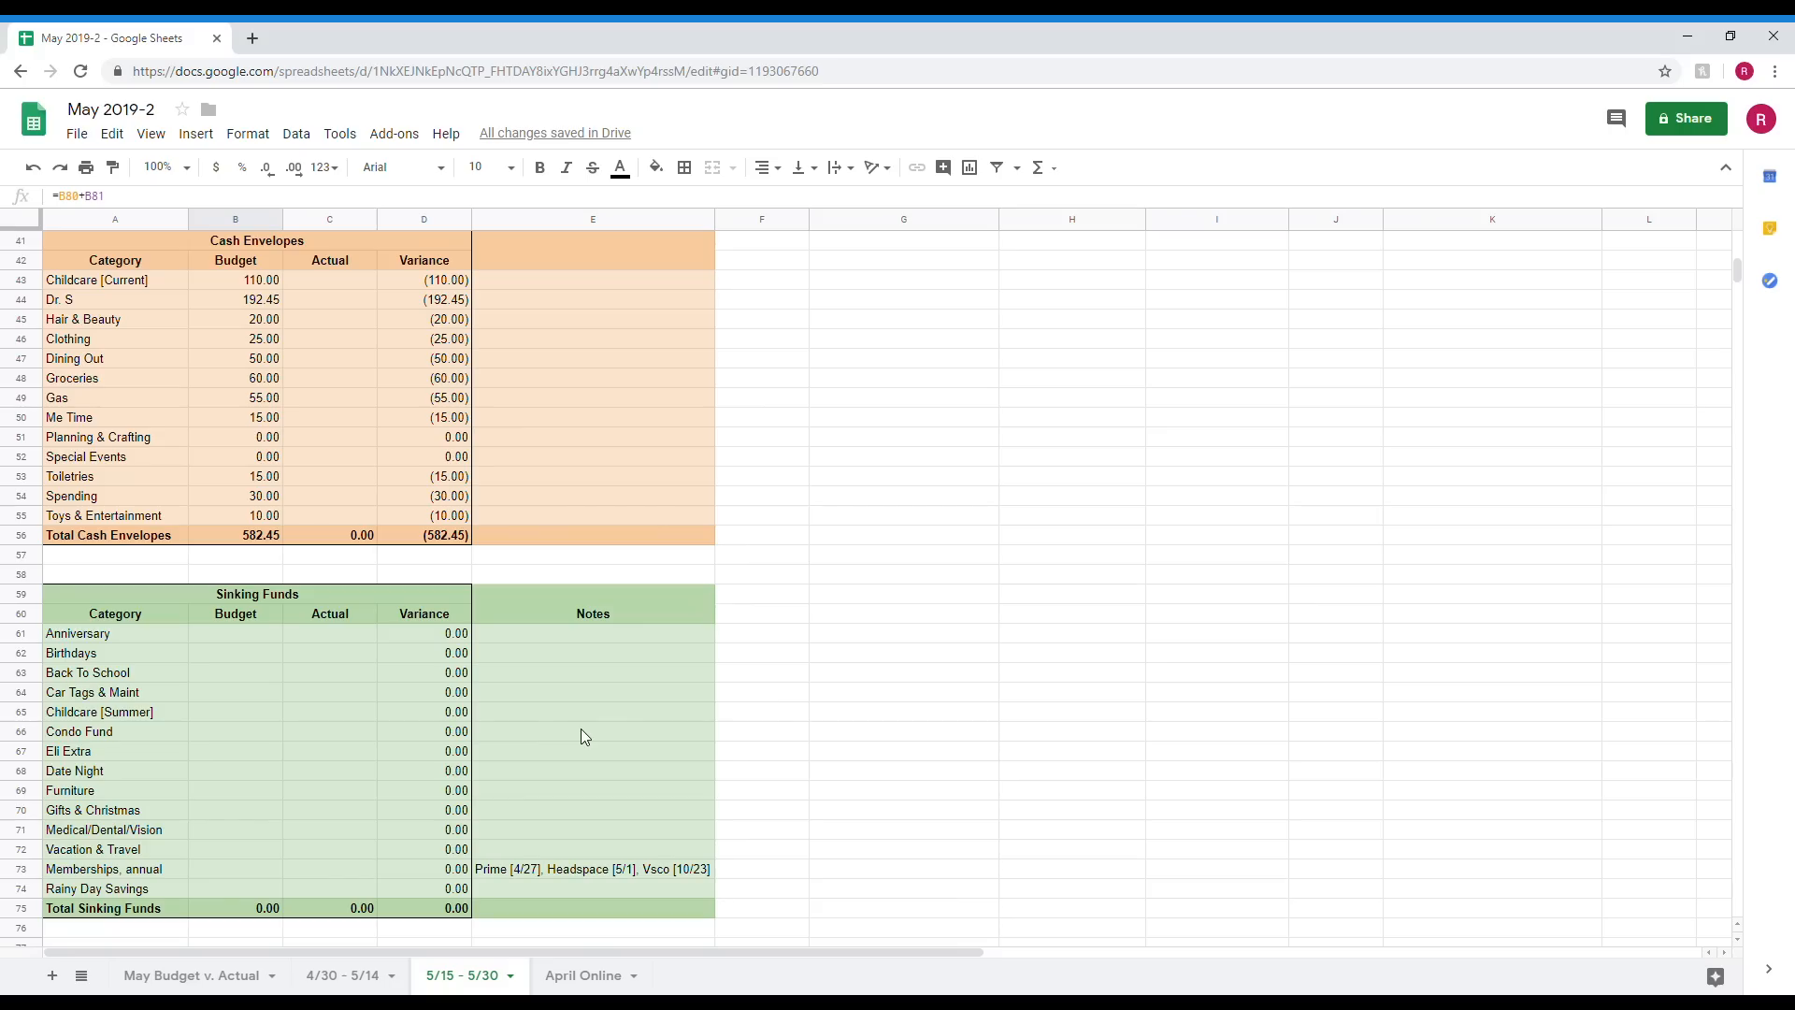
Open the May Budget v. Actual sheet and examine the budgeted amounts and Paycheck #2 column of the Cash Envelopes table.
{"action": "left_click", "coordinate": [187, 975]}
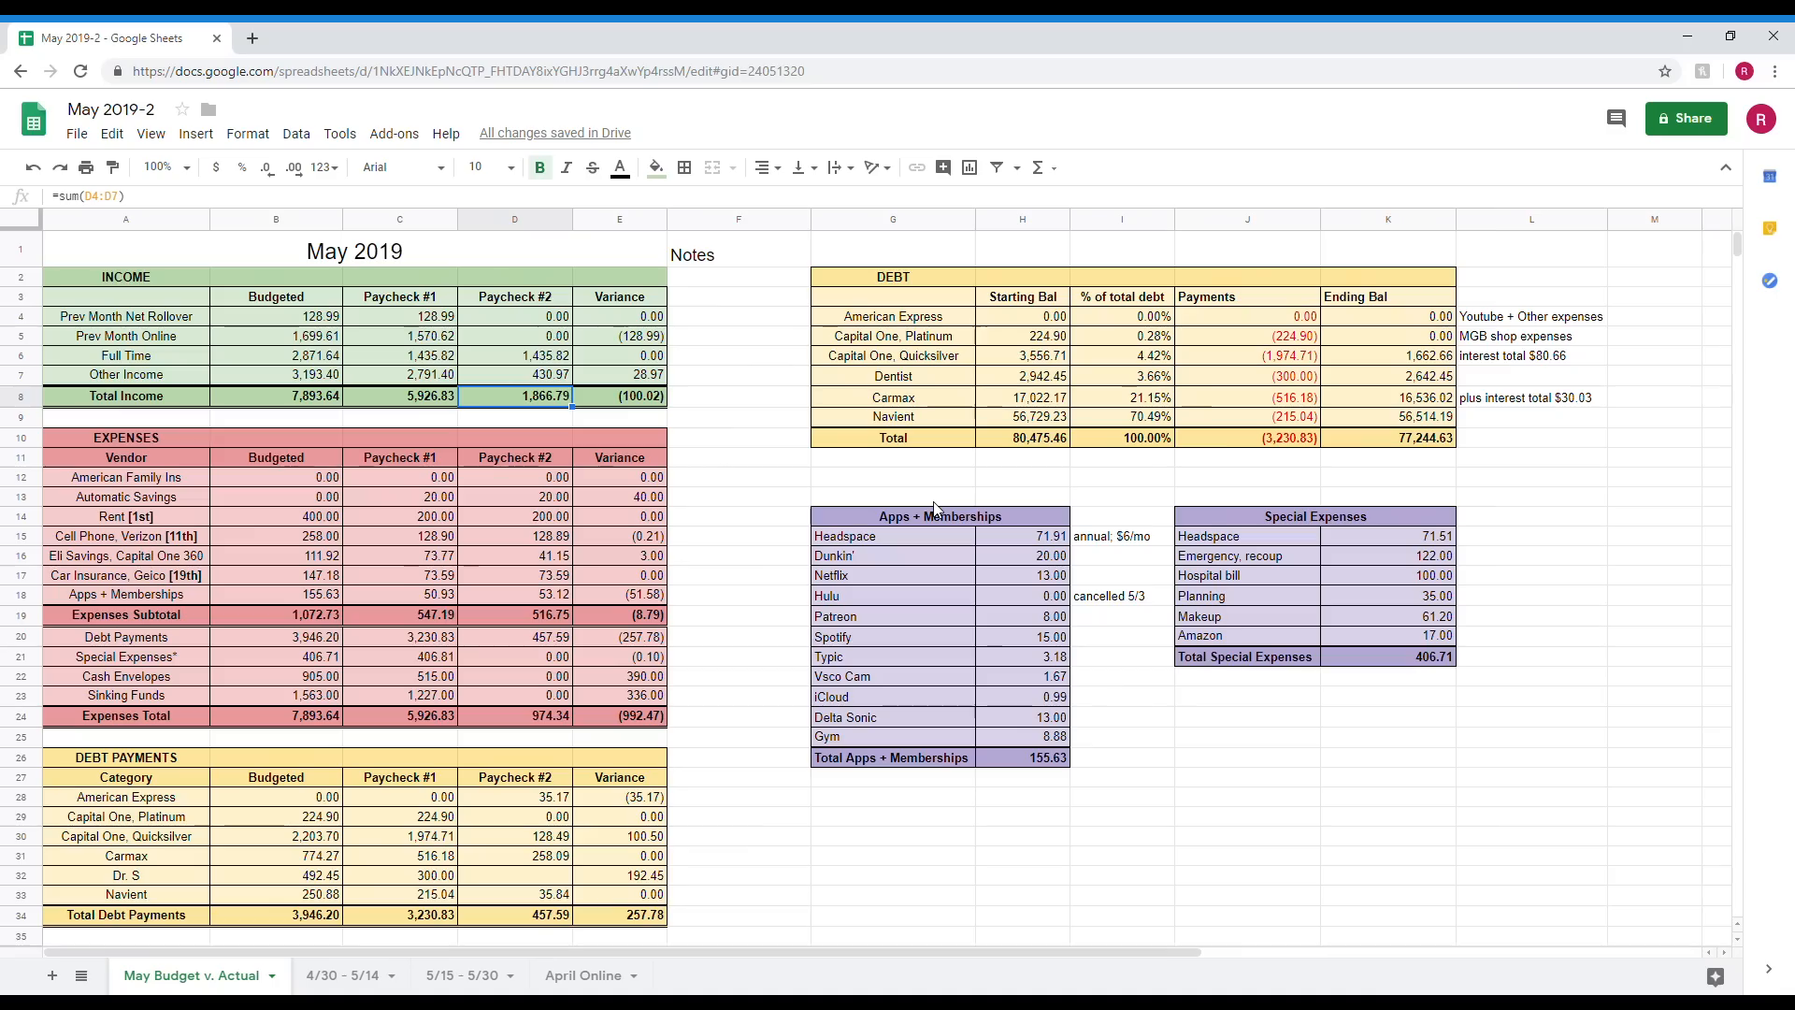
{"action": "scroll", "coordinate": [949, 477], "scroll_direction": "down", "scroll_amount": 8}
{"action": "scroll", "coordinate": [954, 478], "scroll_direction": "up", "scroll_amount": 4}
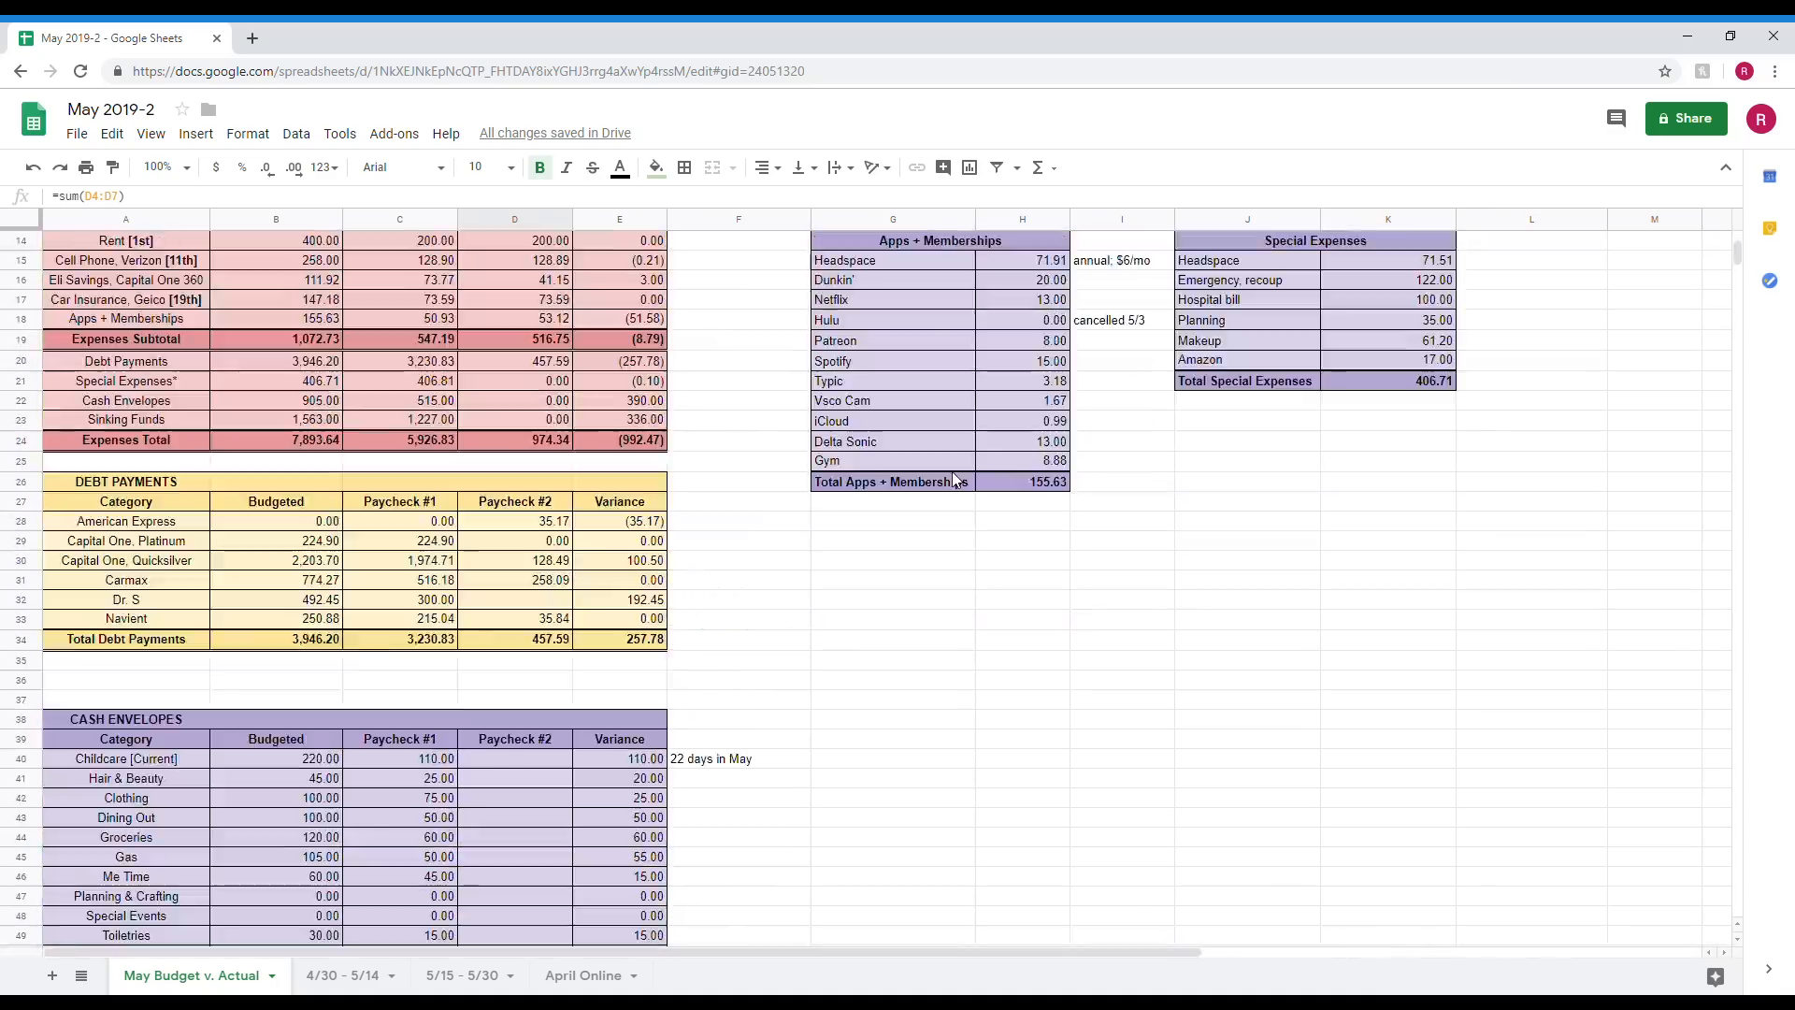
{"action": "scroll", "coordinate": [951, 472], "scroll_direction": "up", "scroll_amount": 4}
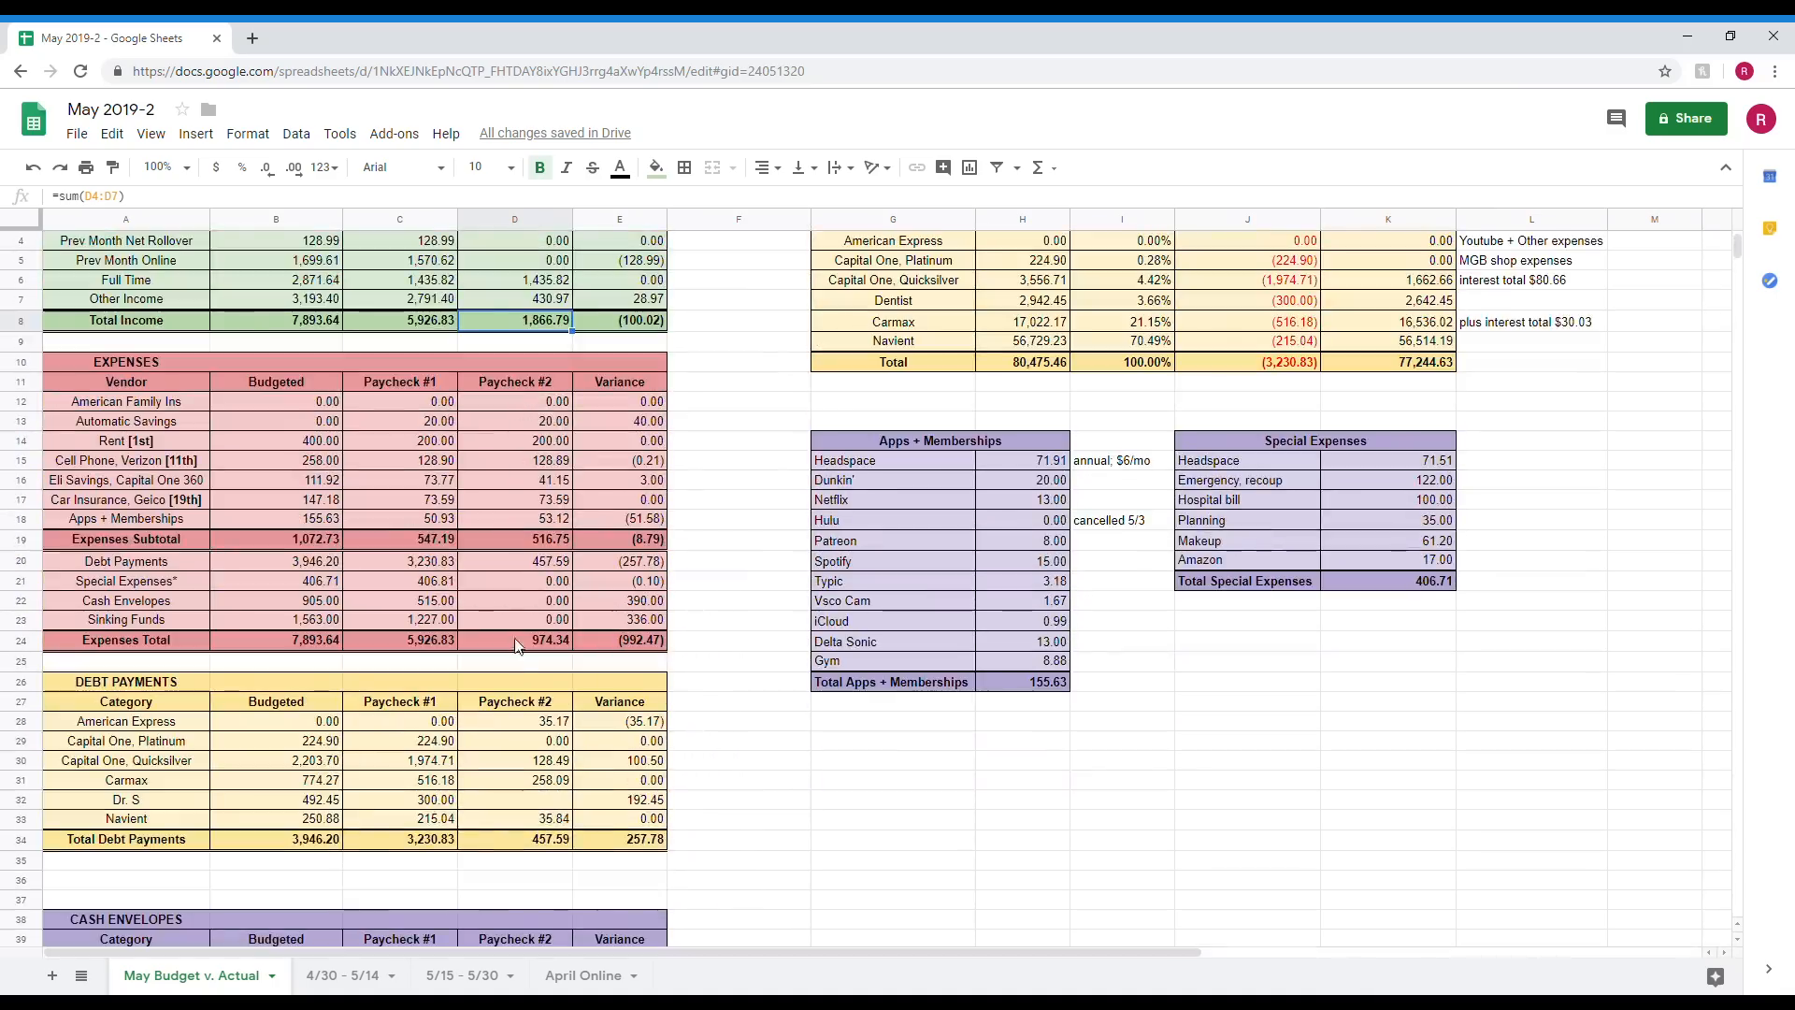
{"action": "scroll", "coordinate": [517, 645], "scroll_direction": "down", "scroll_amount": 8}
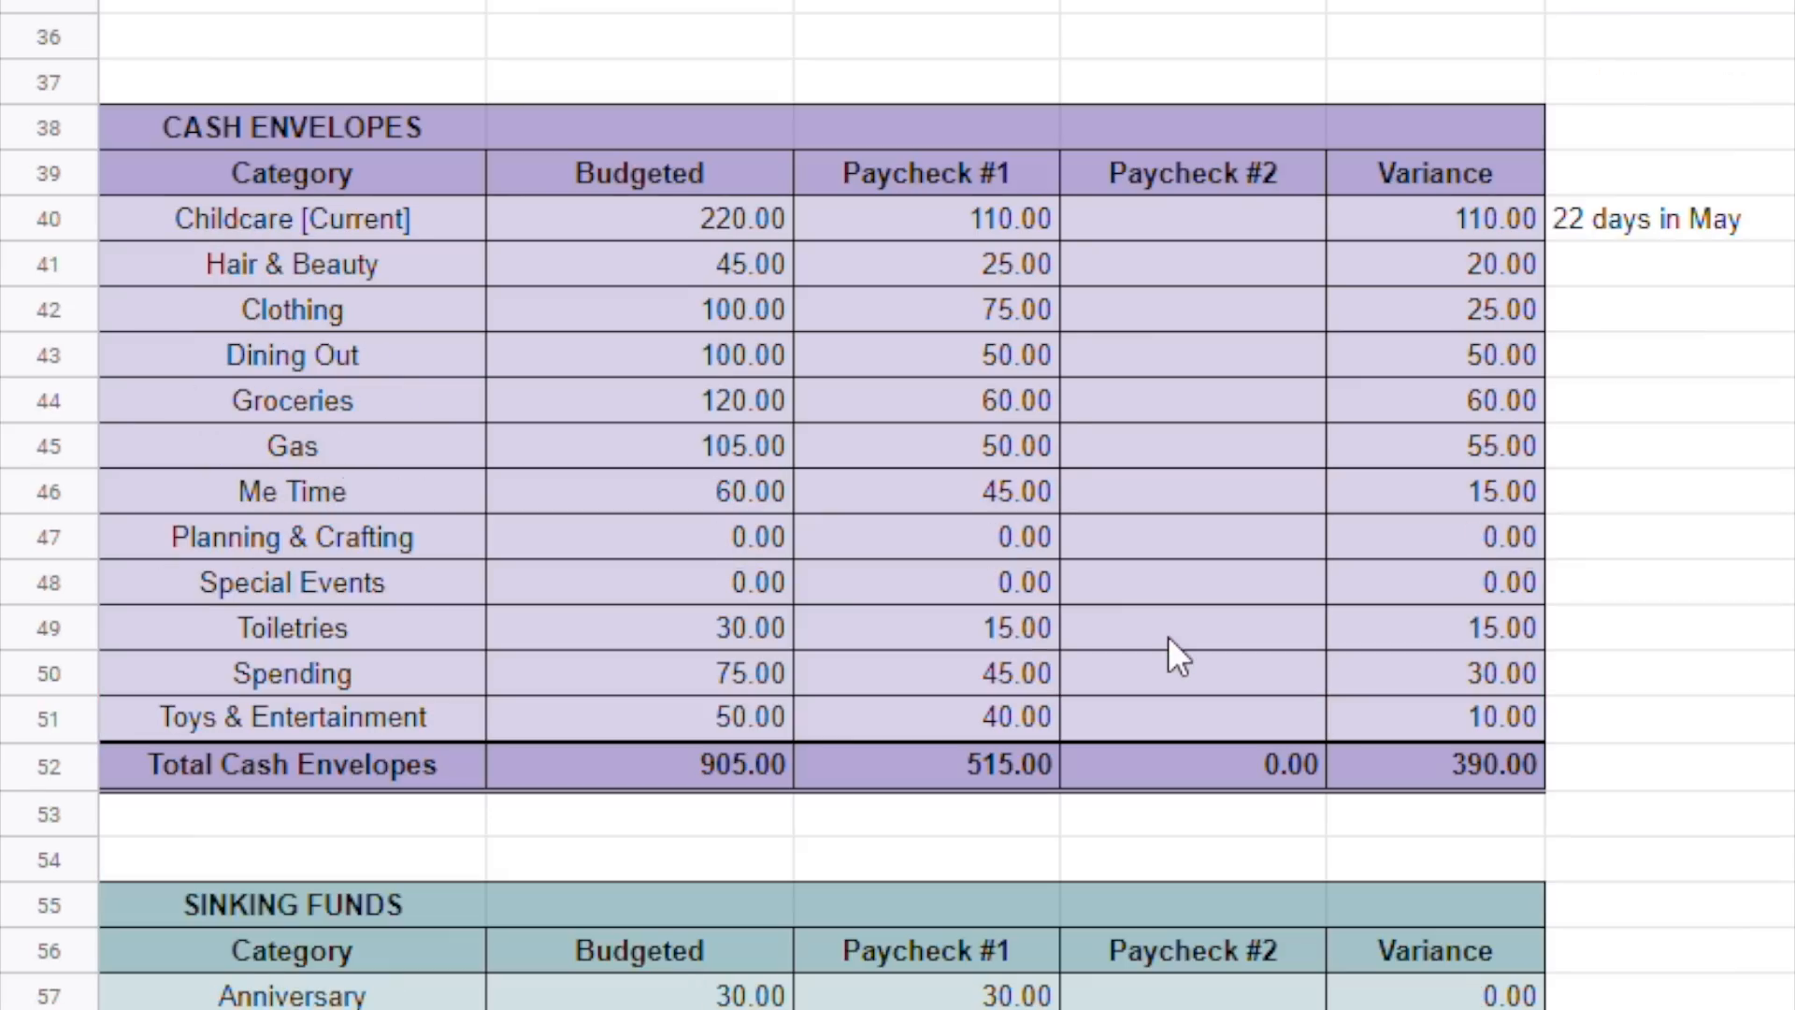
{"action": "left_click", "coordinate": [1209, 339]}
{"action": "left_click_drag", "start_coordinate": [1227, 222], "coordinate": [1264, 698]}
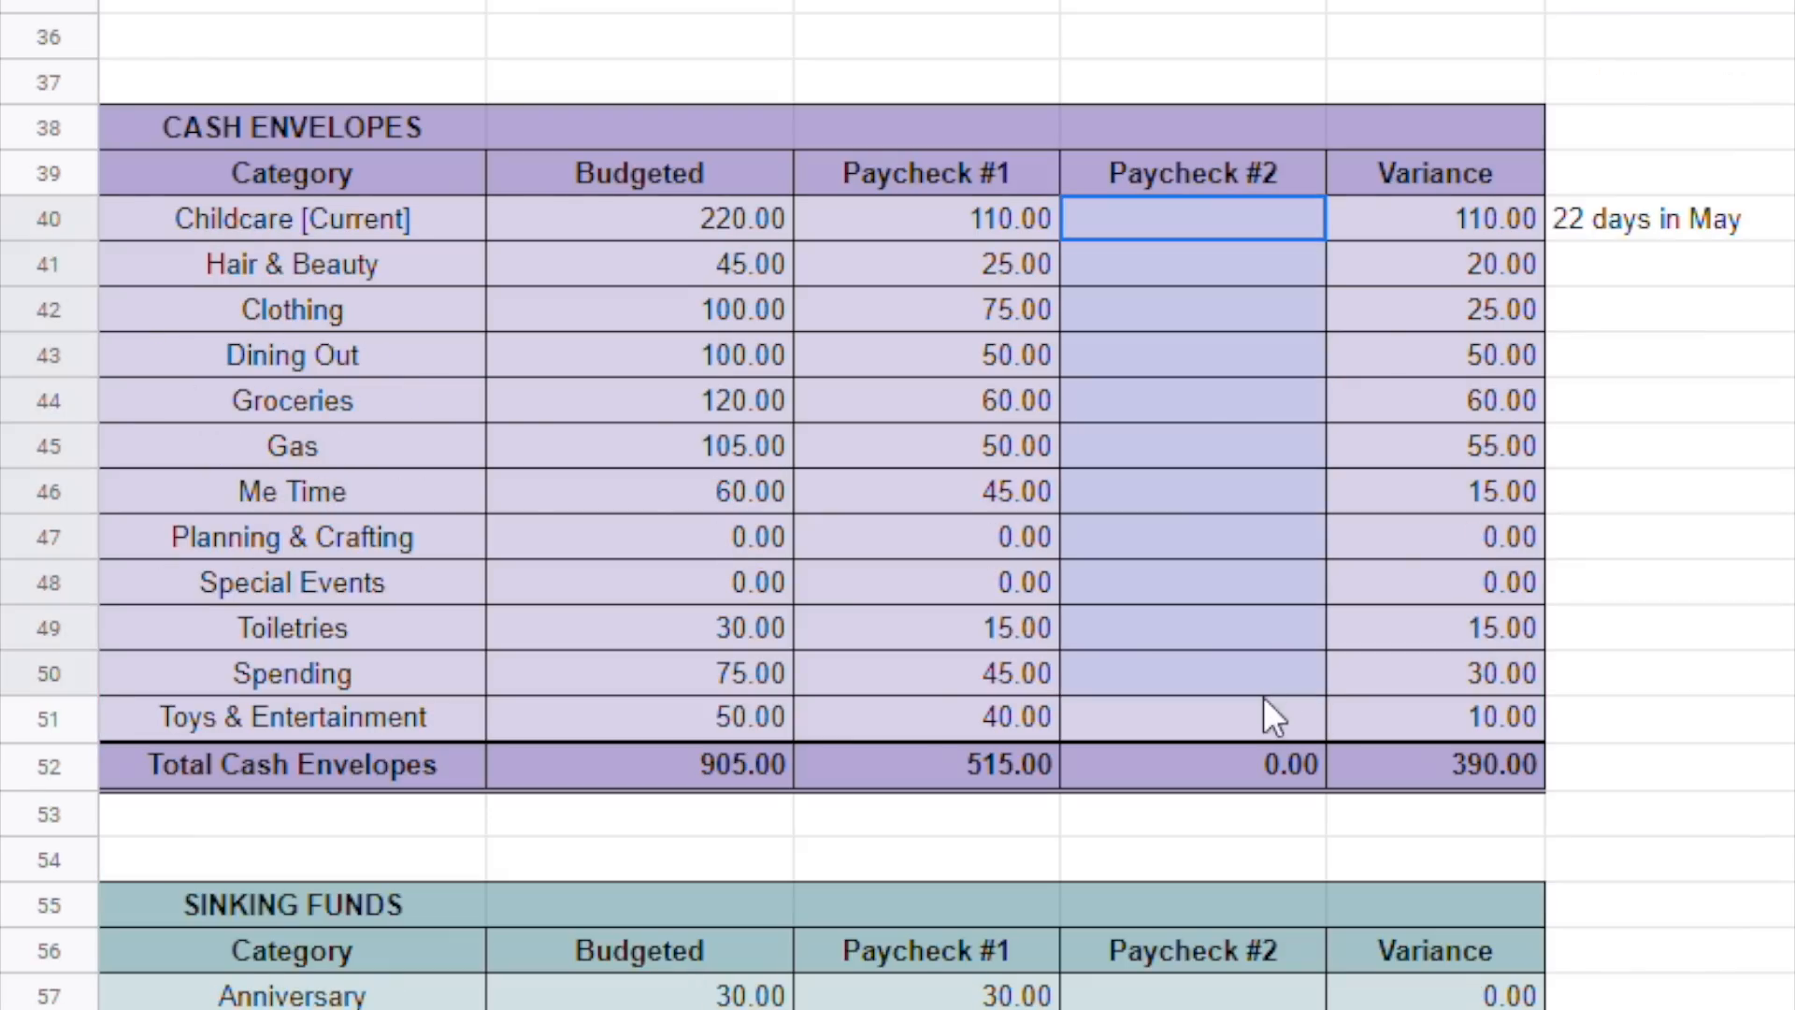
{"action": "left_click", "coordinate": [1614, 586]}
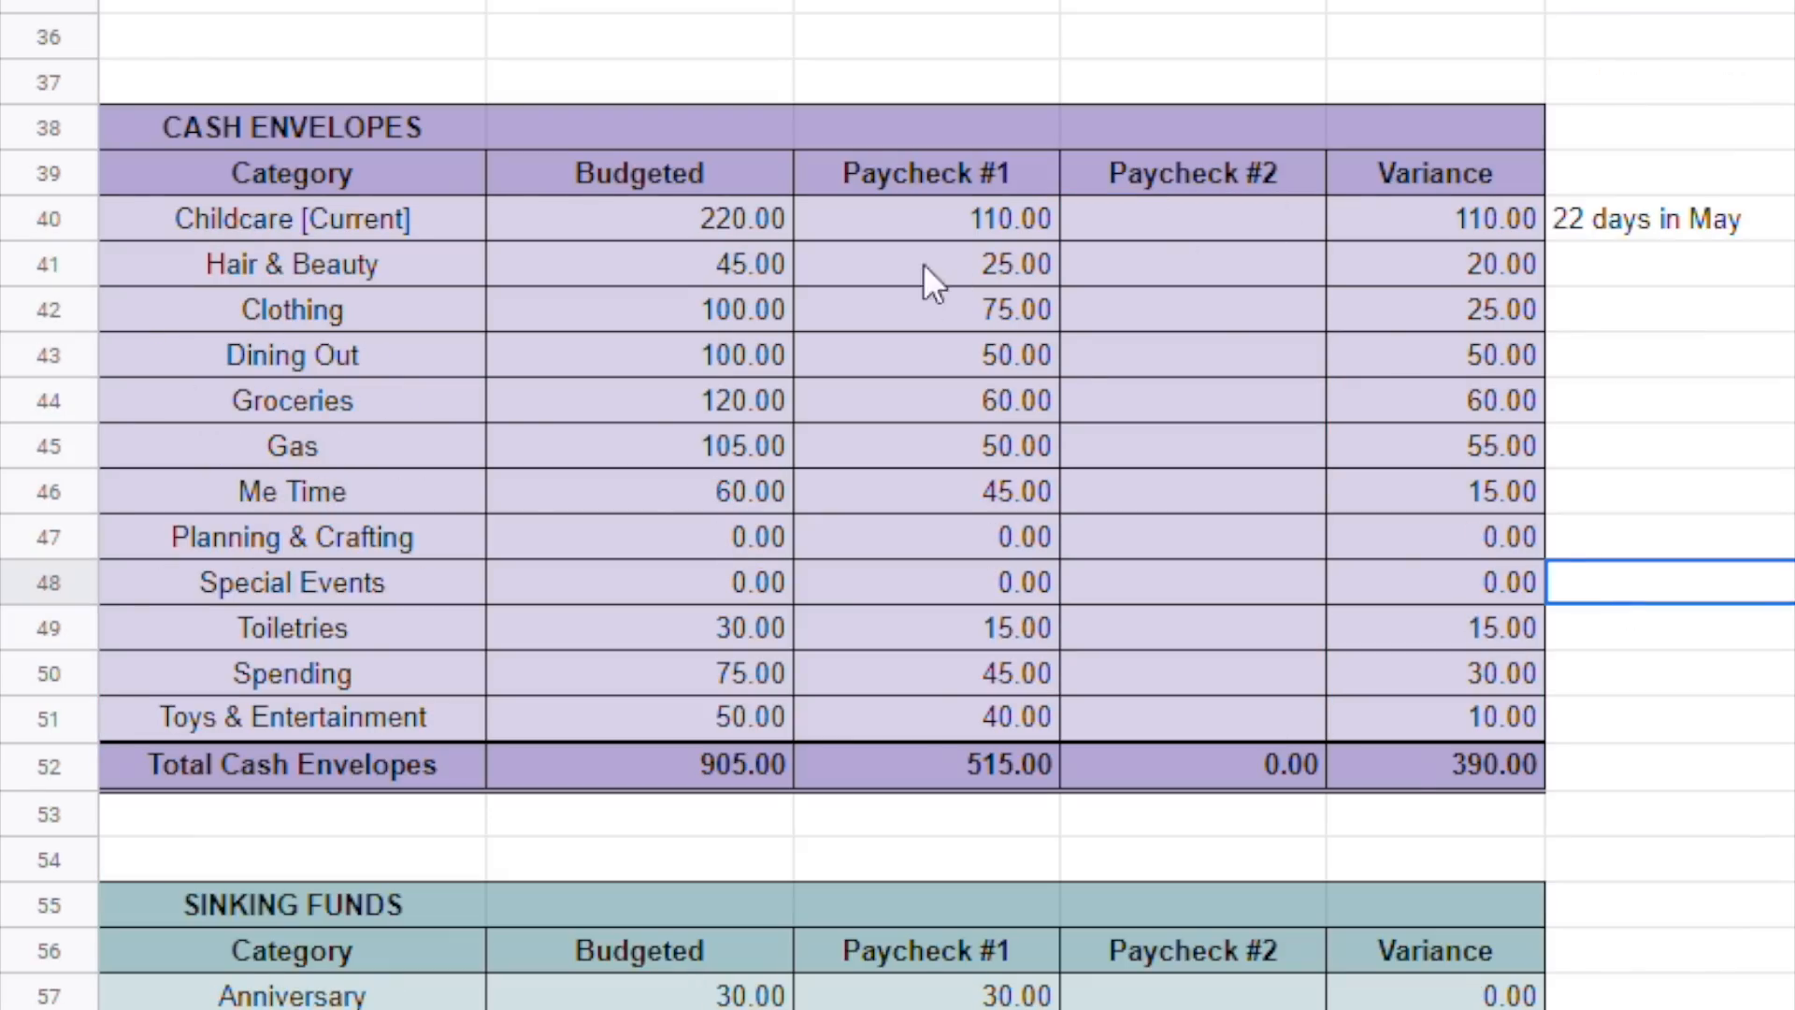
{"action": "left_click", "coordinate": [696, 234]}
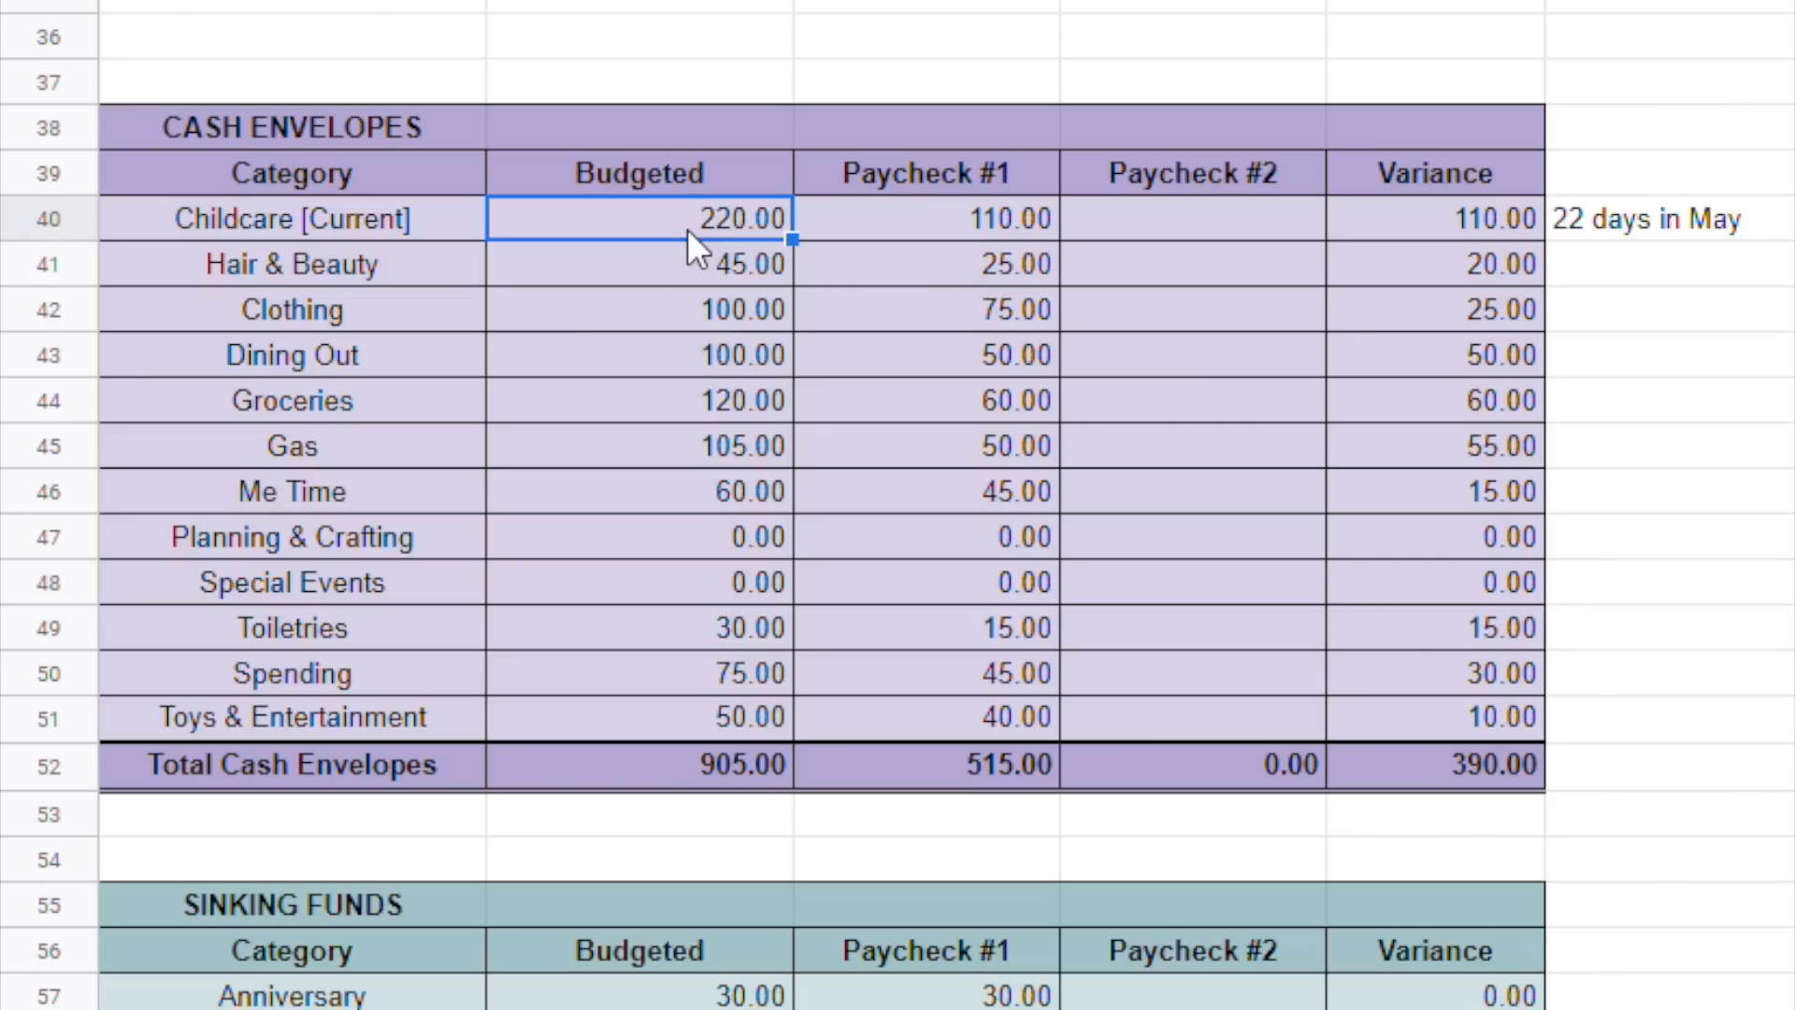
Enter 110 as the actual amount for the Childcare [Current] cash envelope on the 5/15 - 5/30 sheet.
{"action": "left_click", "coordinate": [862, 234]}
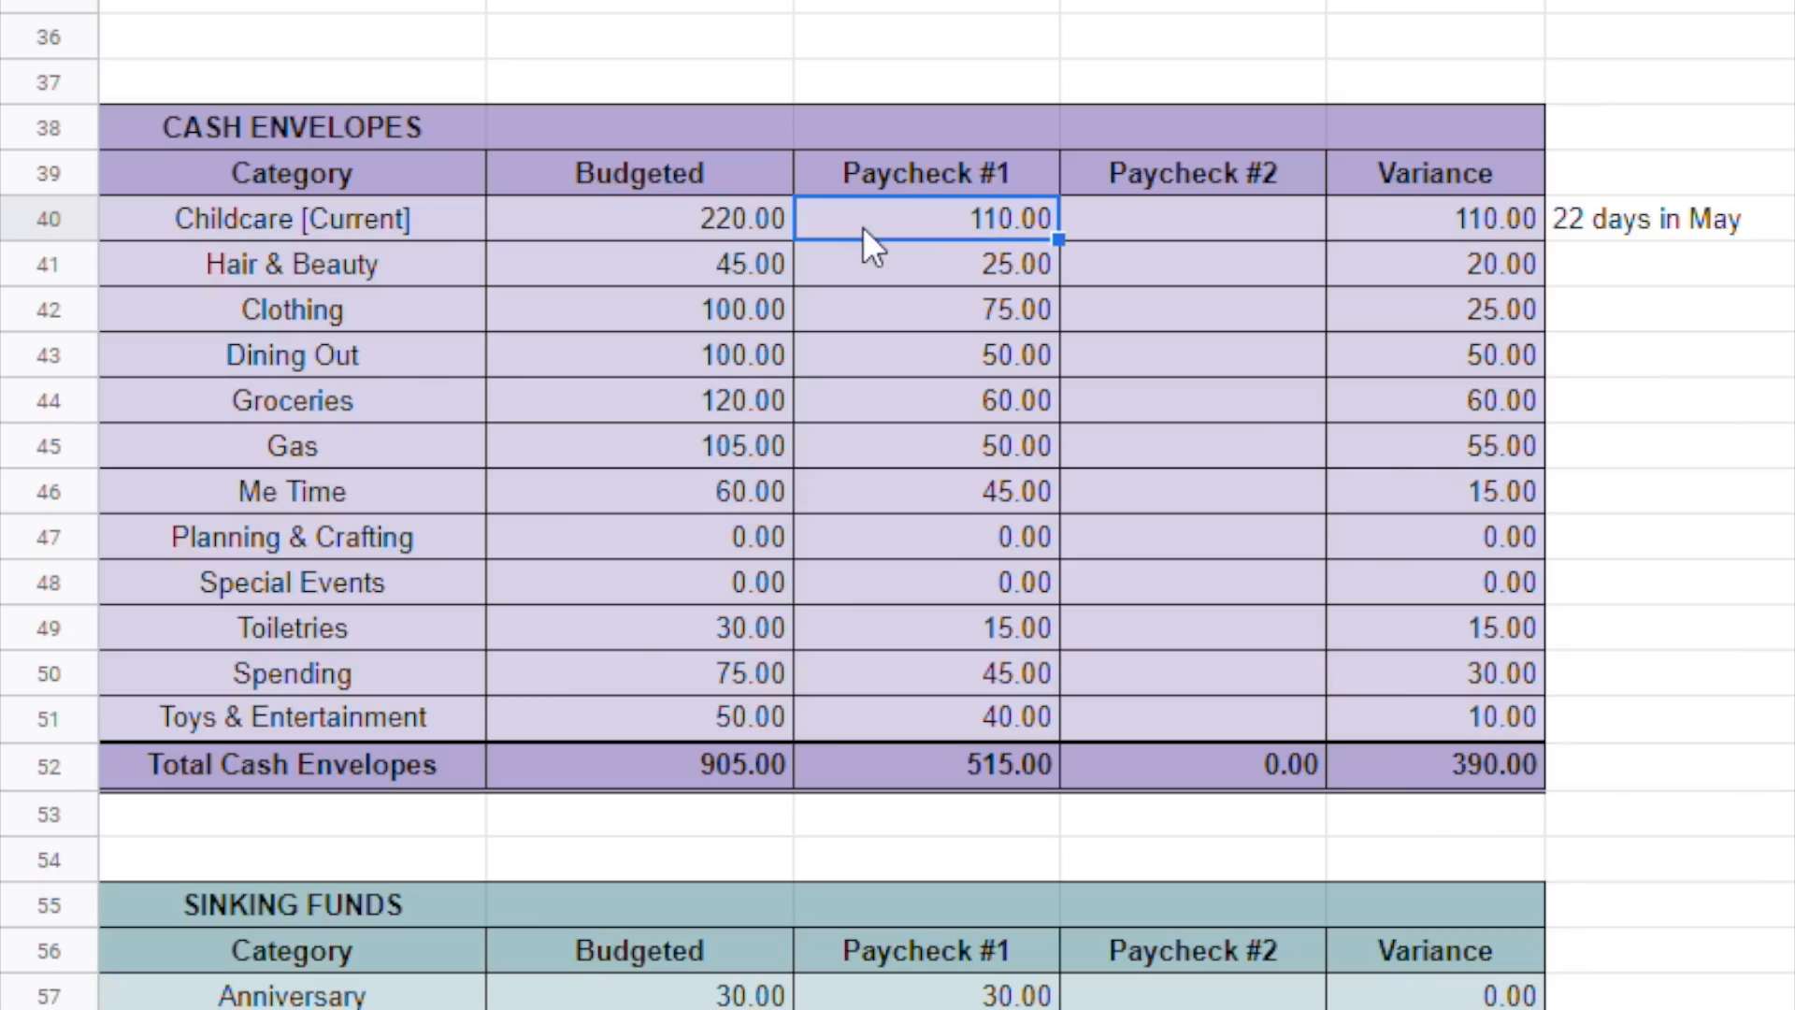
{"action": "left_click", "coordinate": [1495, 215]}
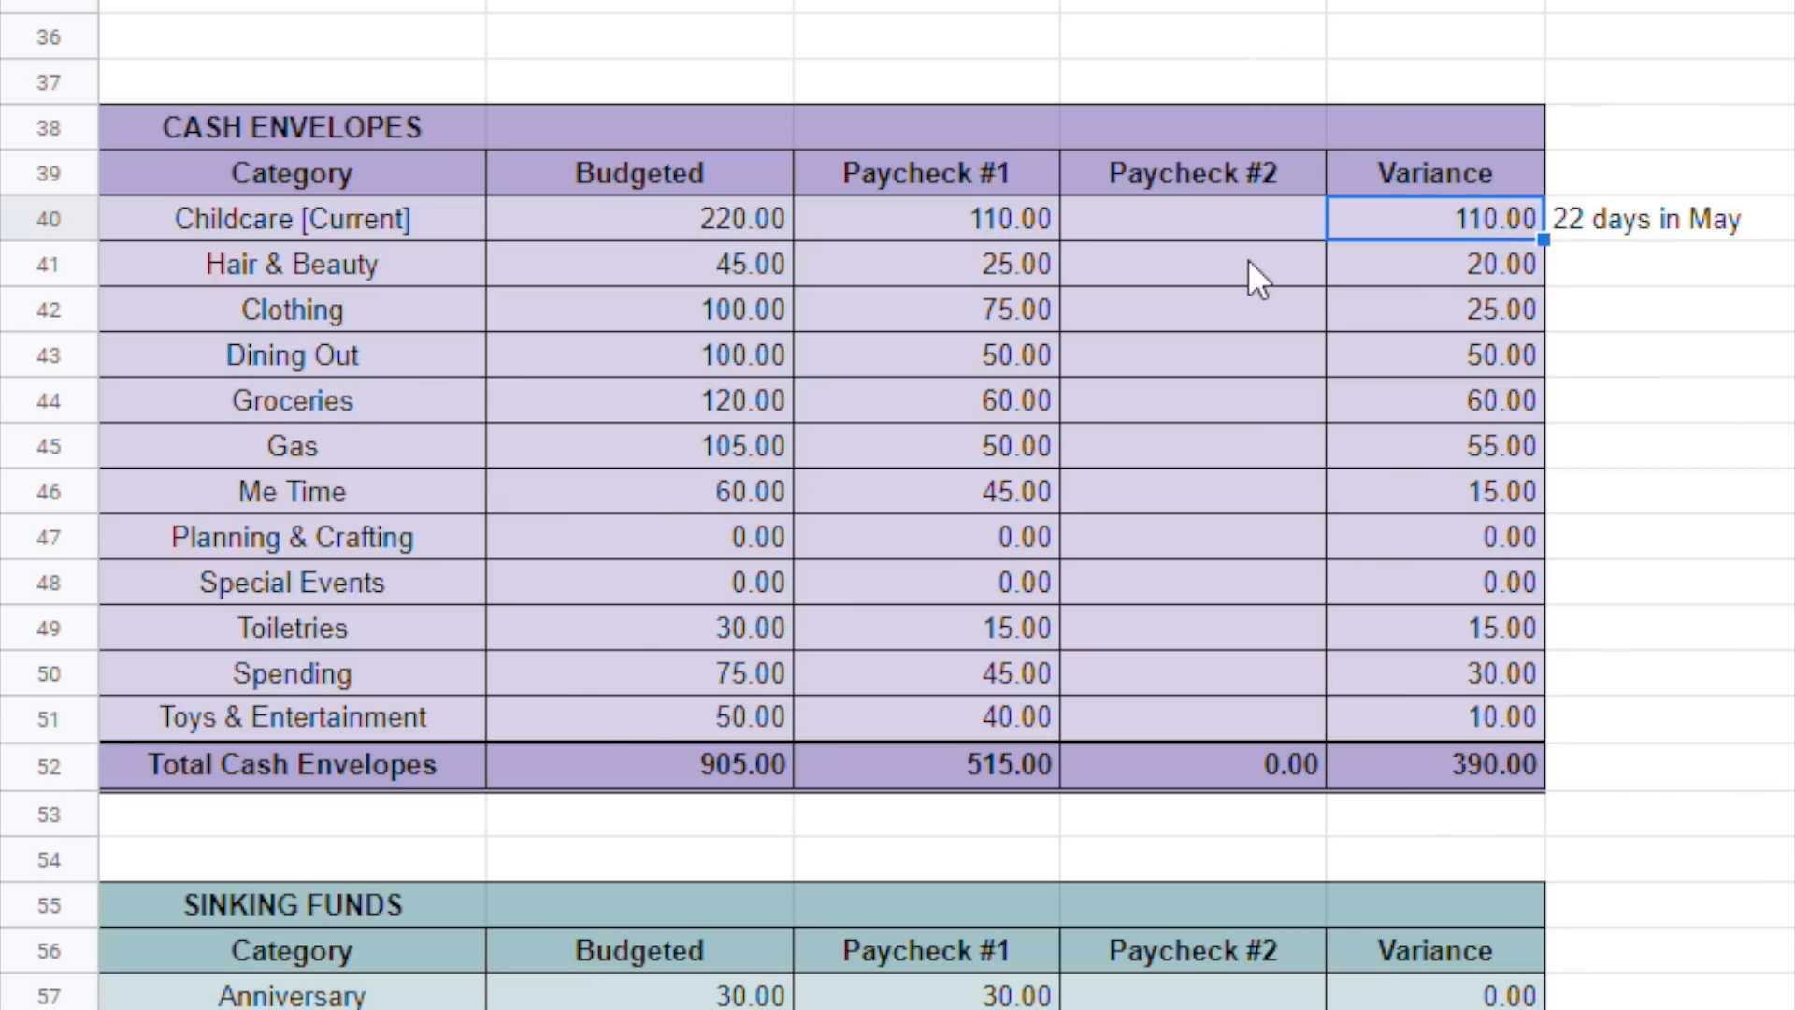
{"action": "left_click", "coordinate": [1237, 215]}
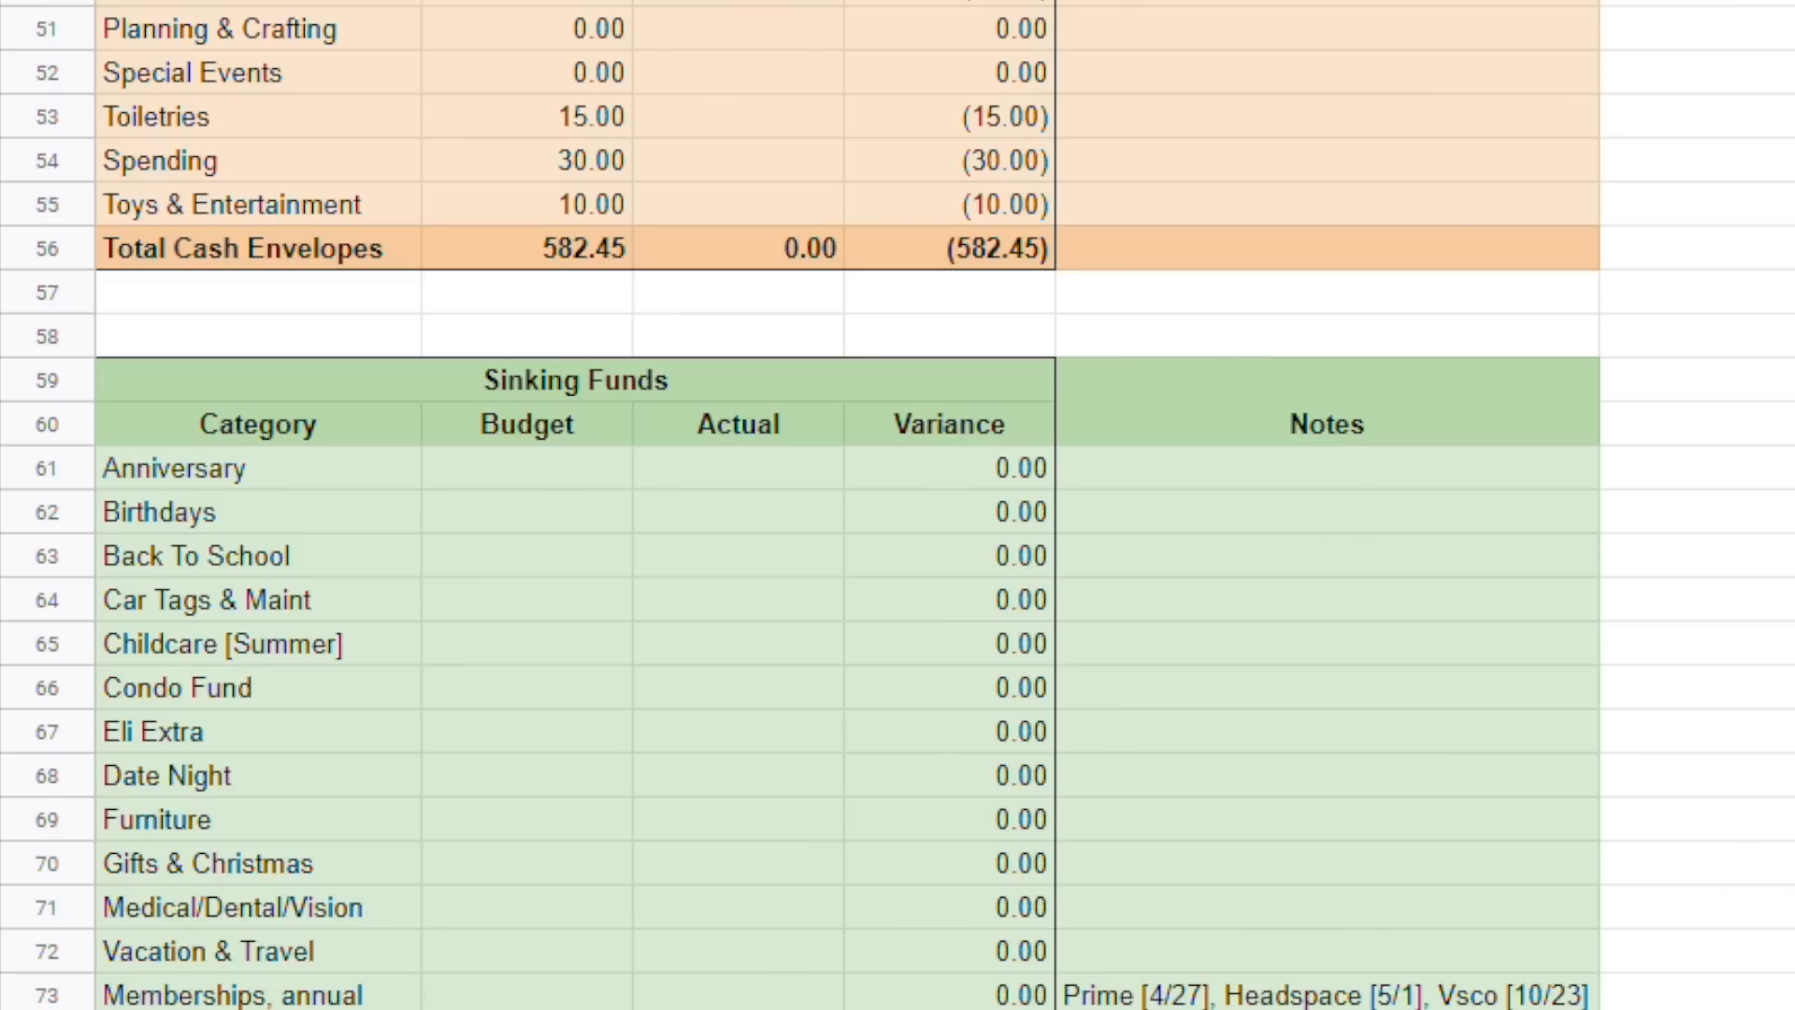
{"action": "key", "text": "Return"}
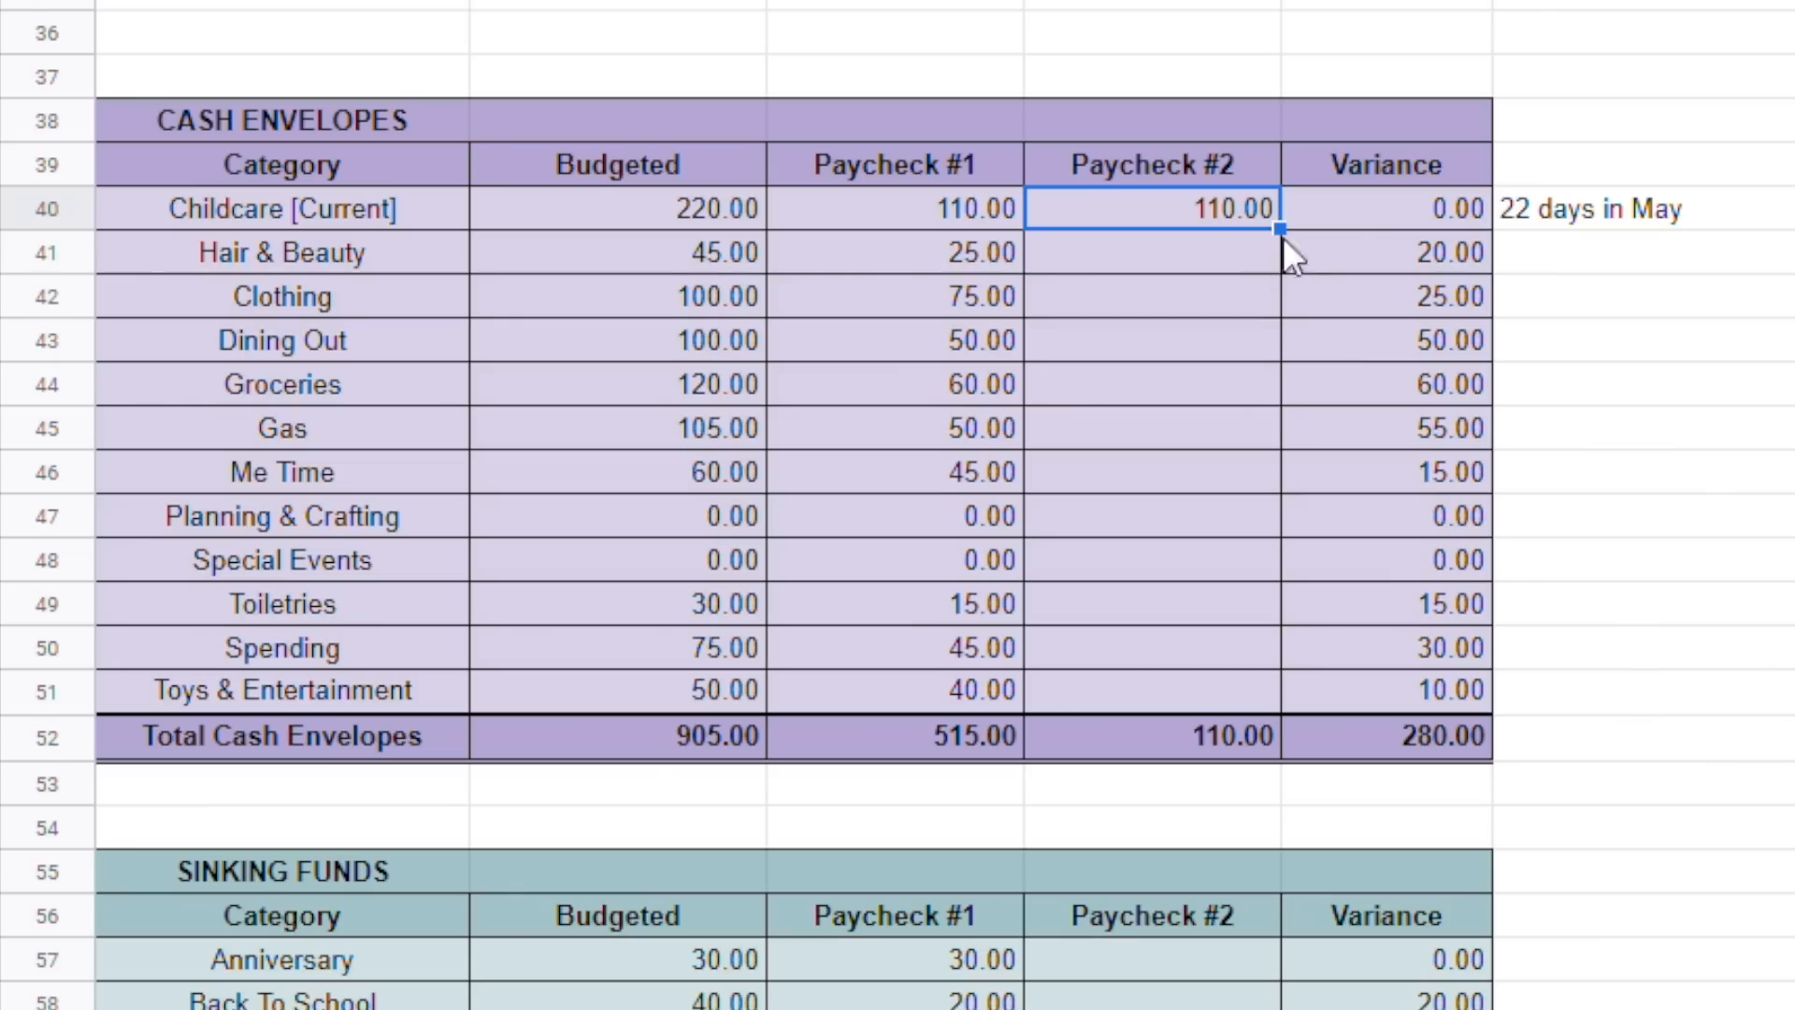
On the May Budget v. Actual sheet, check the Paycheck #2 and Variance cells of the Cash Envelopes table from Childcare to Groceries.
{"action": "left_click", "coordinate": [1416, 215]}
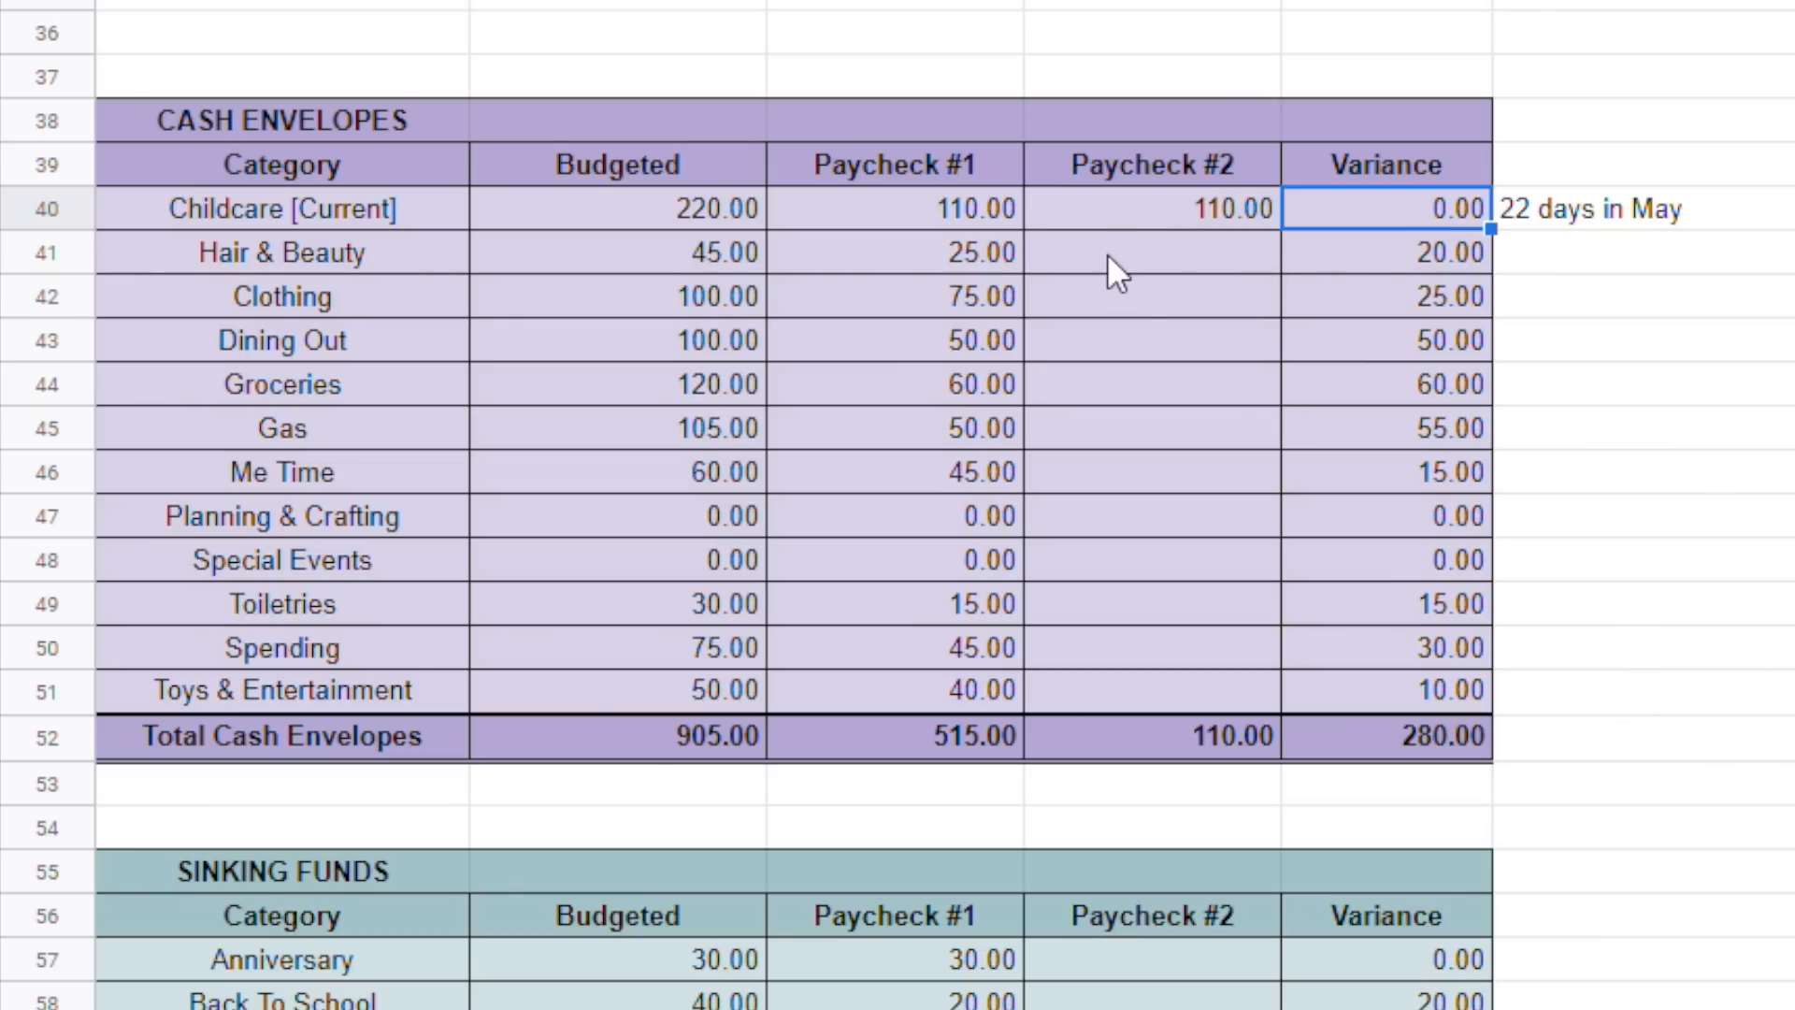
{"action": "left_click", "coordinate": [1143, 313]}
{"action": "left_click", "coordinate": [1154, 384]}
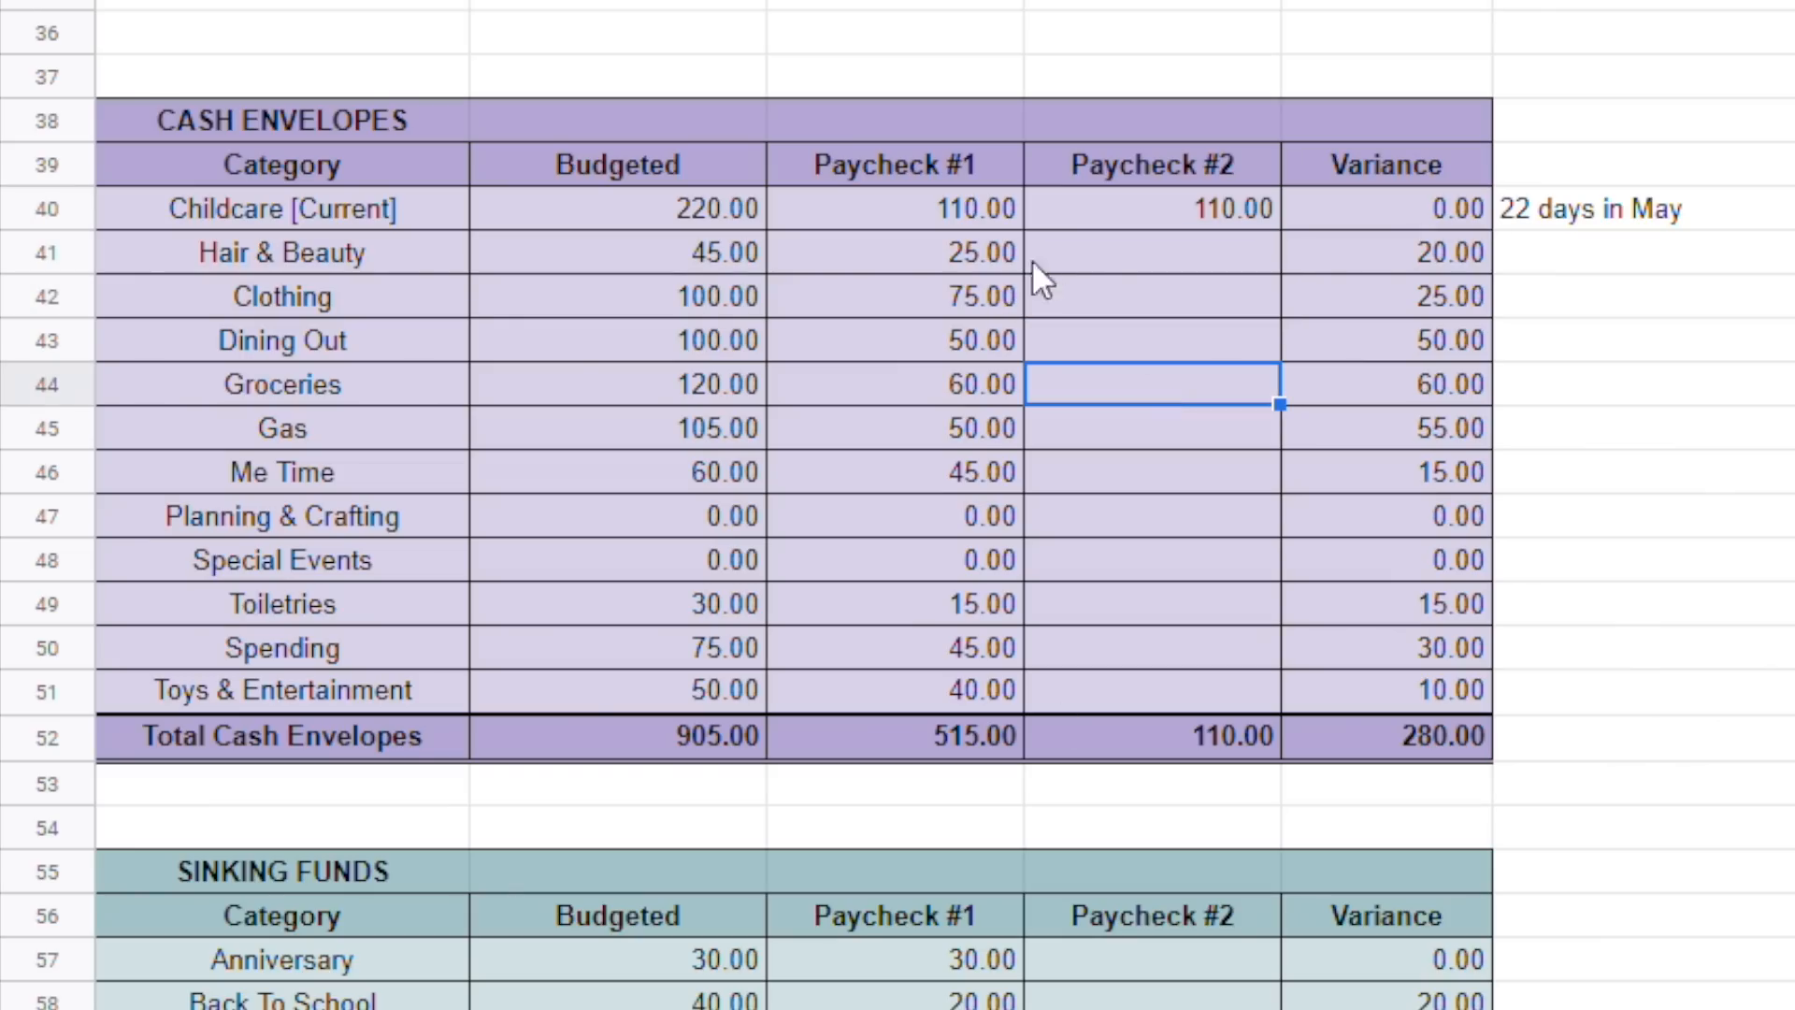
{"action": "left_click", "coordinate": [1447, 254]}
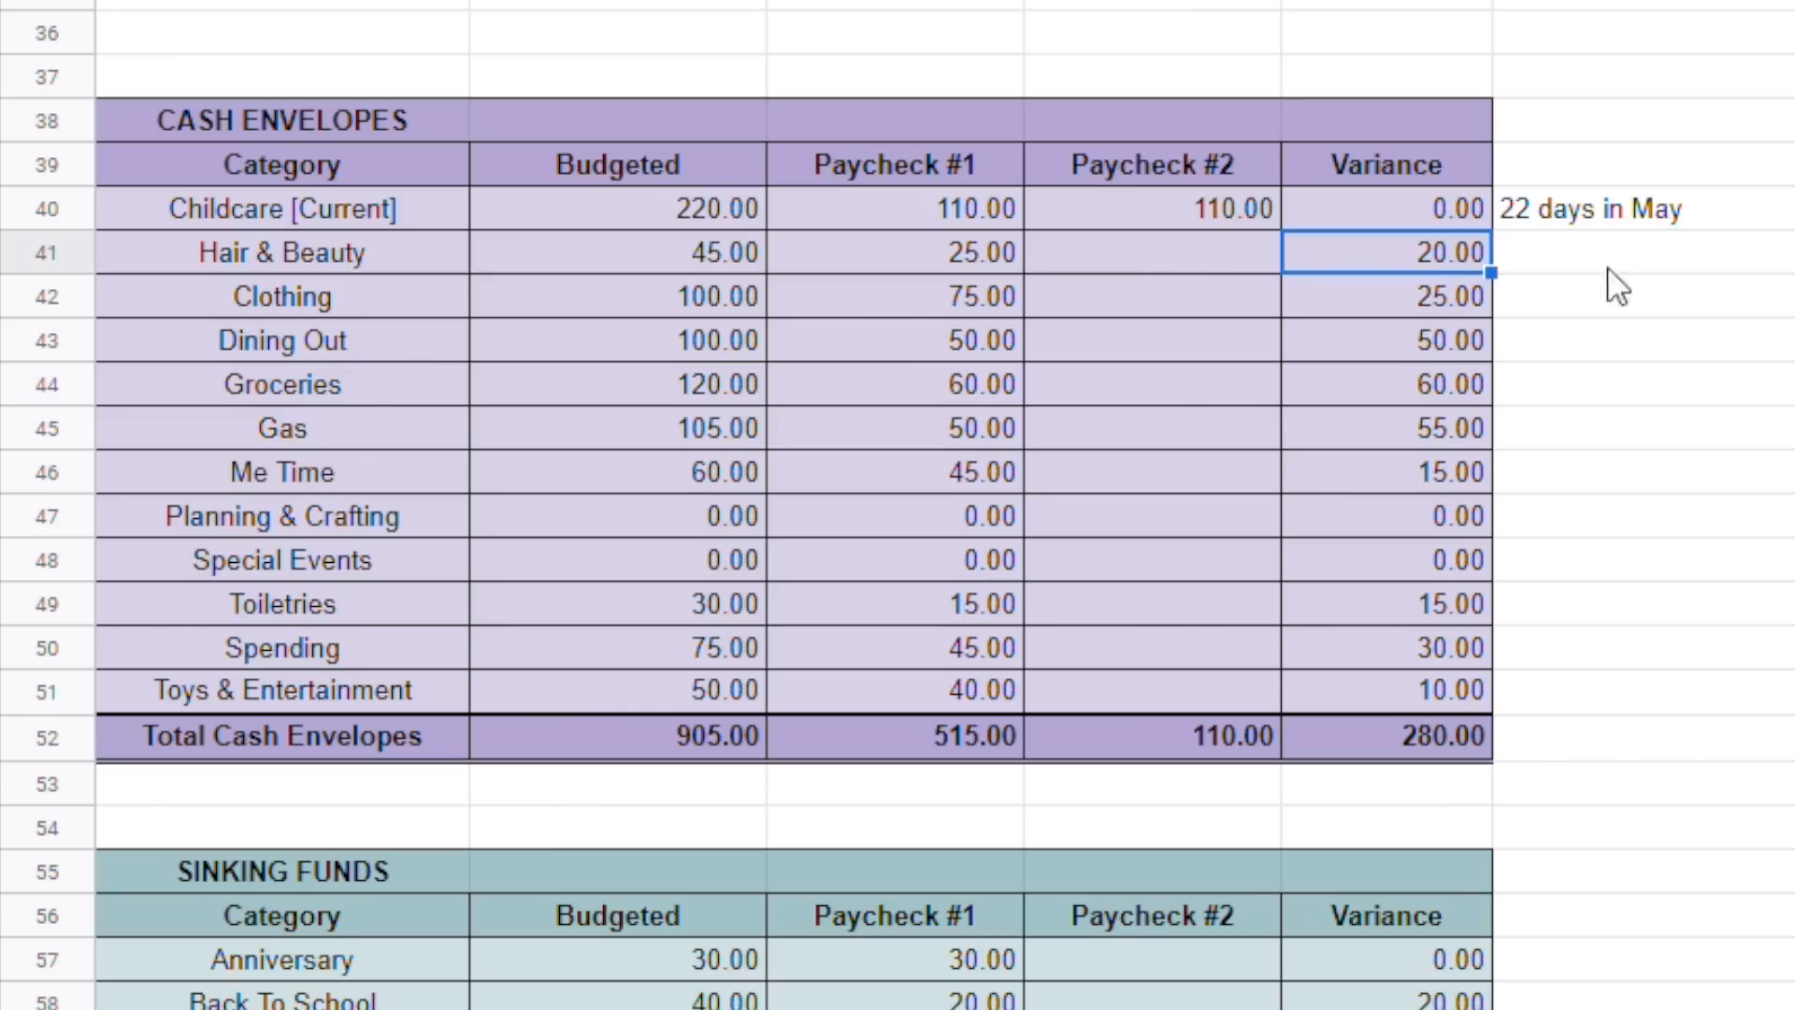
{"action": "left_click", "coordinate": [1445, 312]}
{"action": "left_click", "coordinate": [1445, 391]}
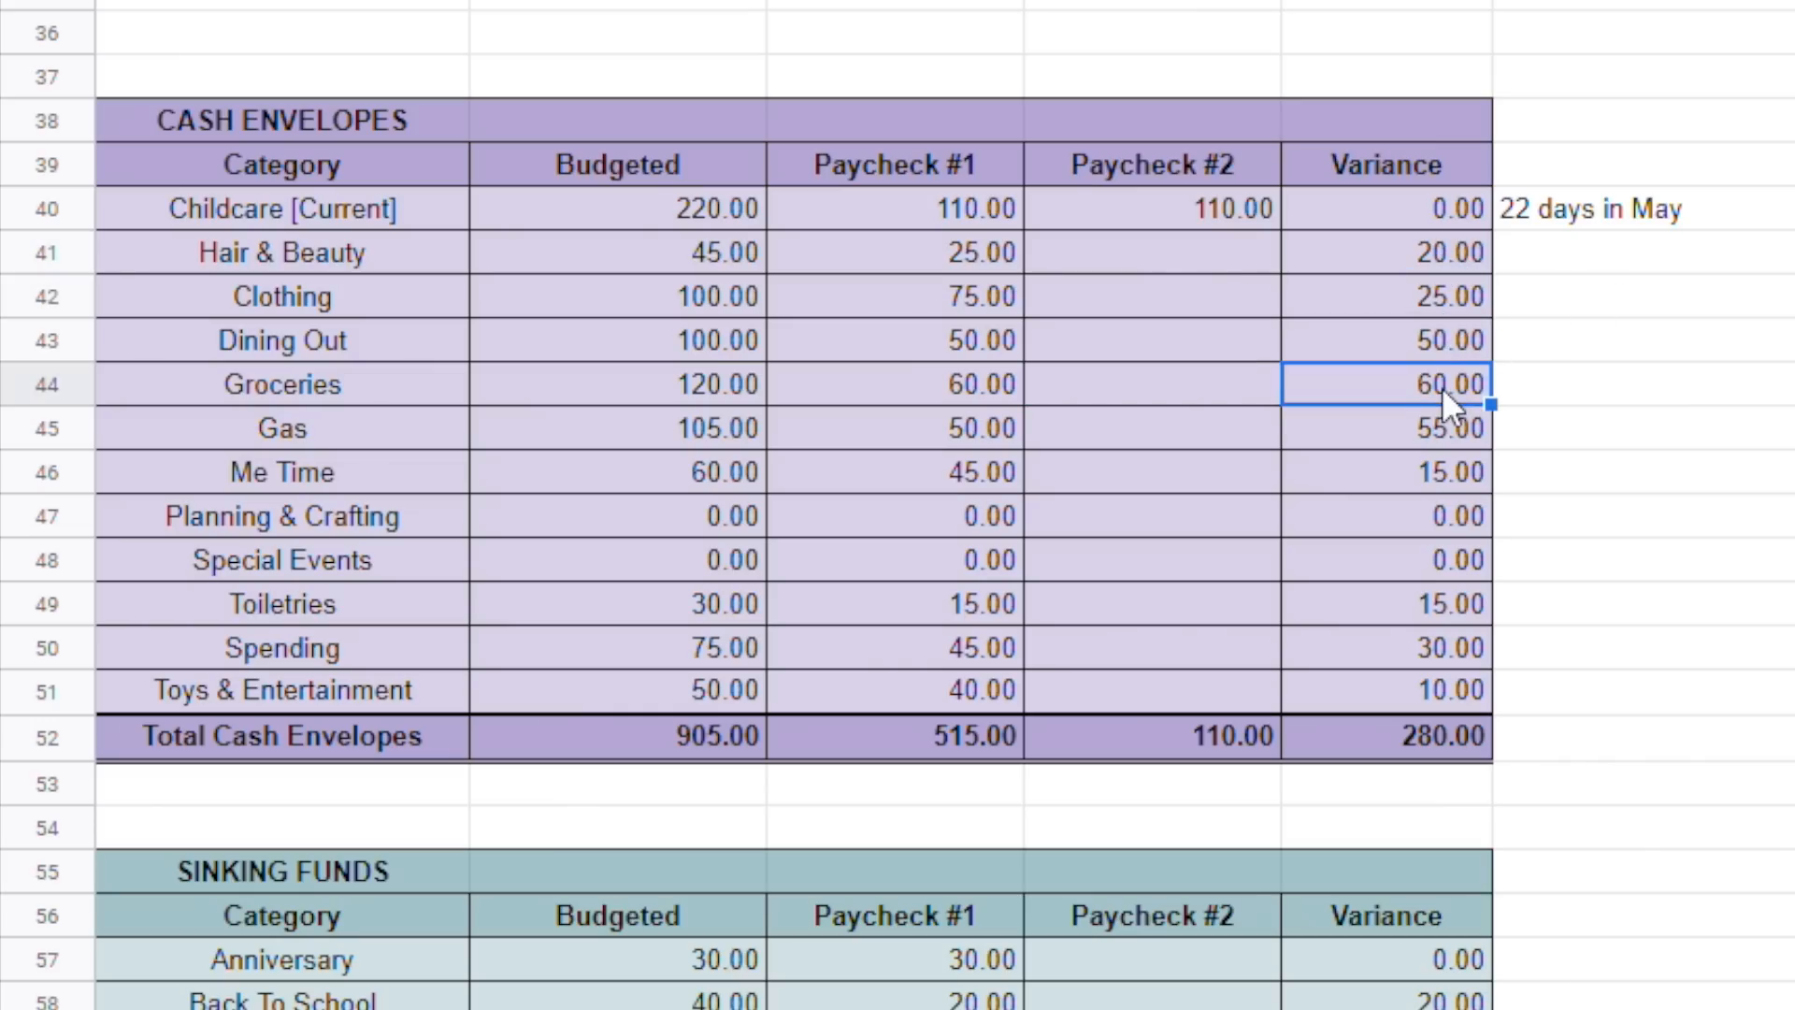
{"action": "left_click", "coordinate": [1449, 340]}
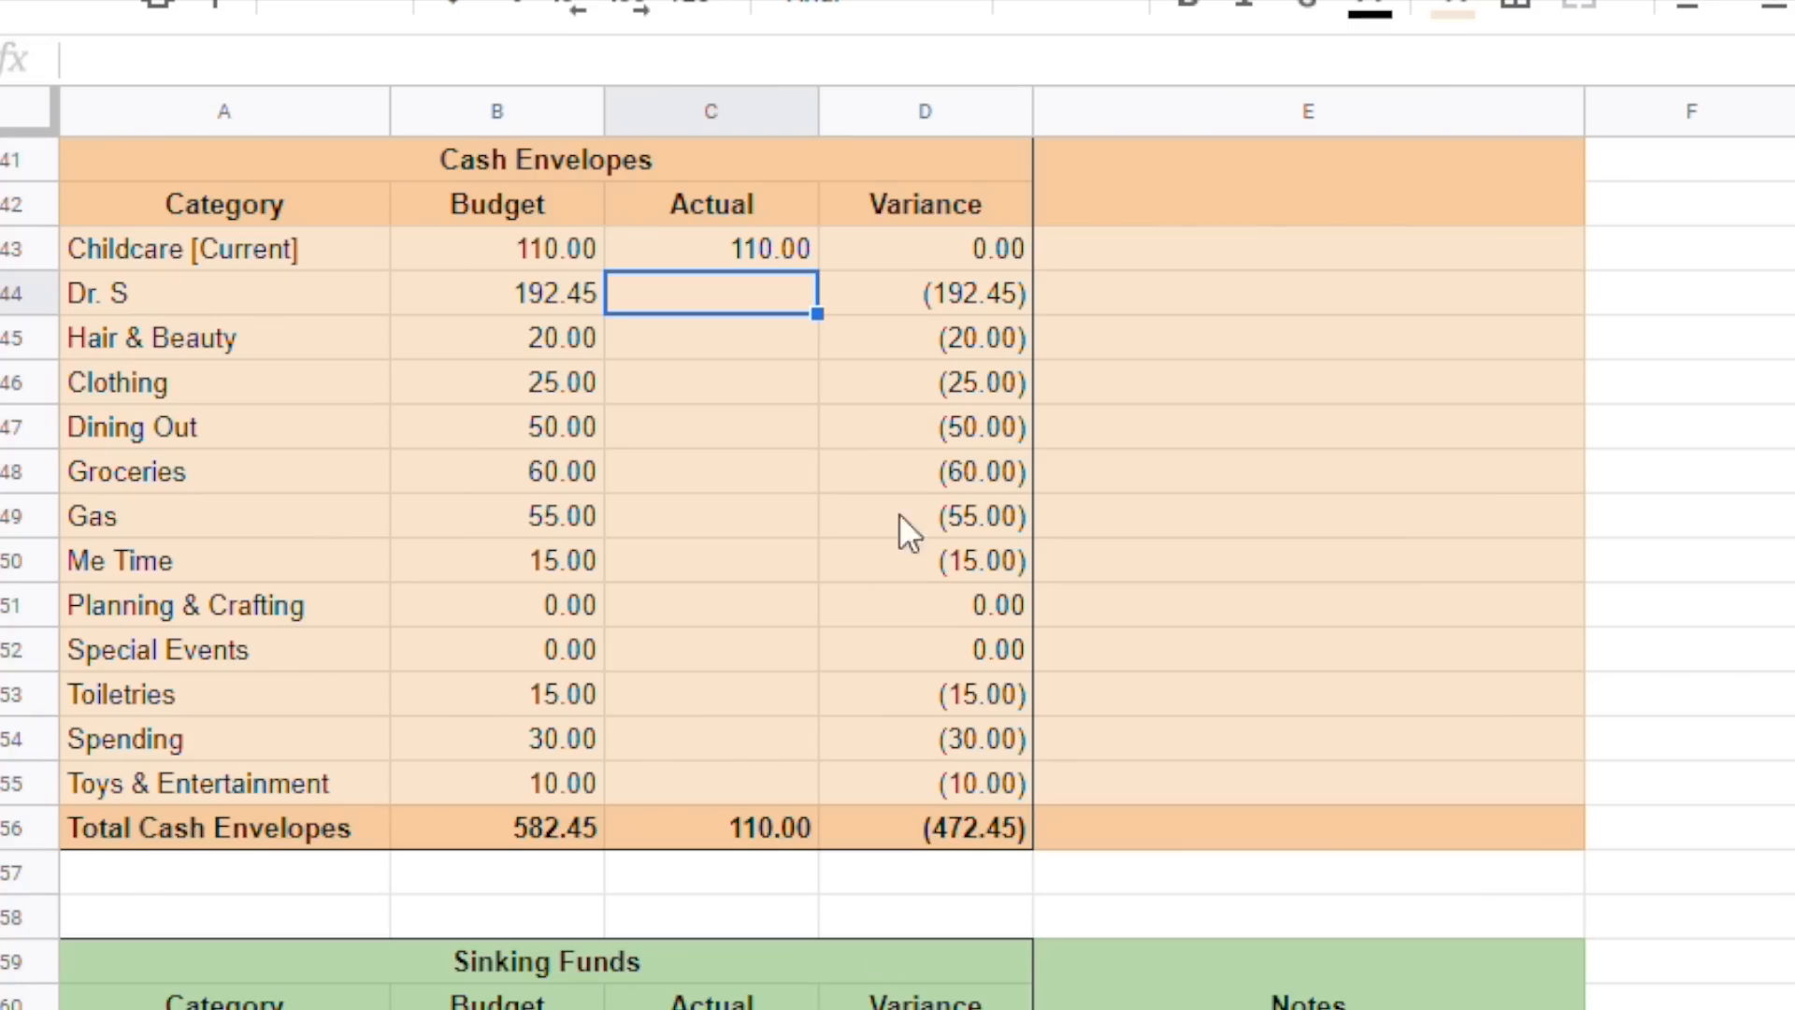
Enter cash envelope actuals of 192.45 for Dr. S, 20 for Hair & Beauty and 25 for Clothing on the 5/15 - 5/30 sheet.
{"action": "type", "text": "192.45"}
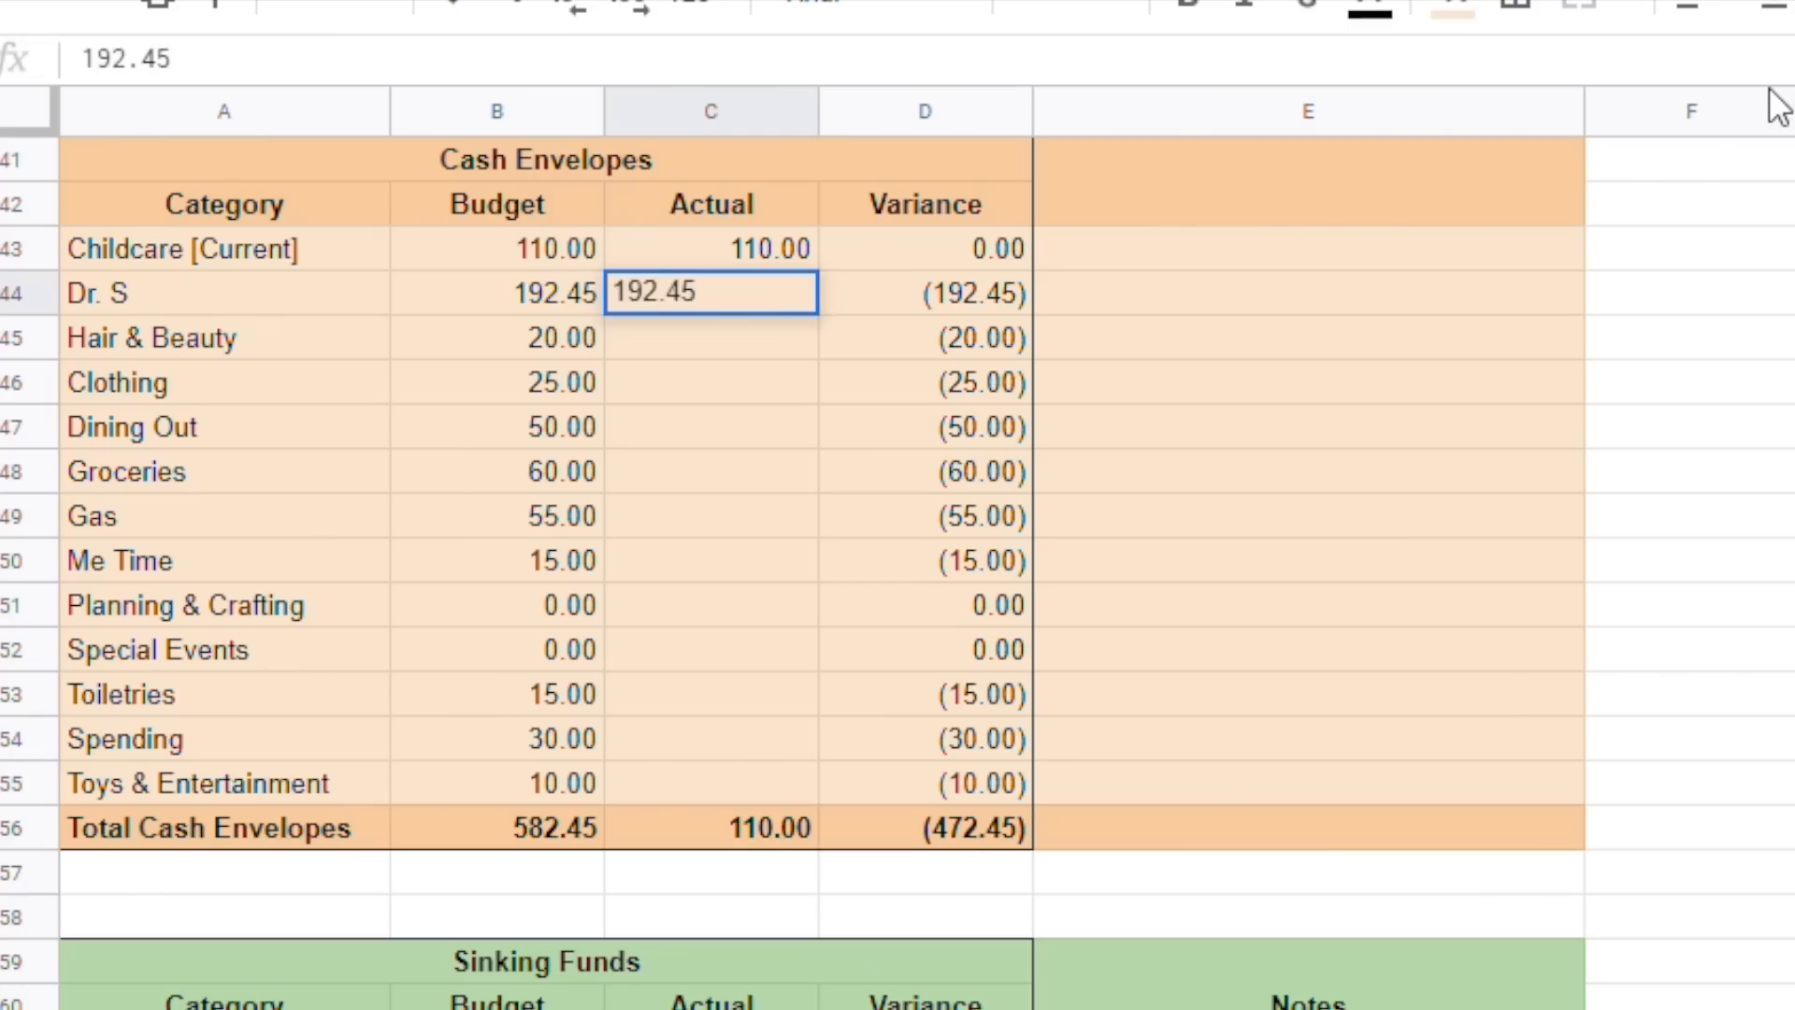
{"action": "key", "text": "Return"}
{"action": "type", "text": "20"}
{"action": "key", "text": "Return"}
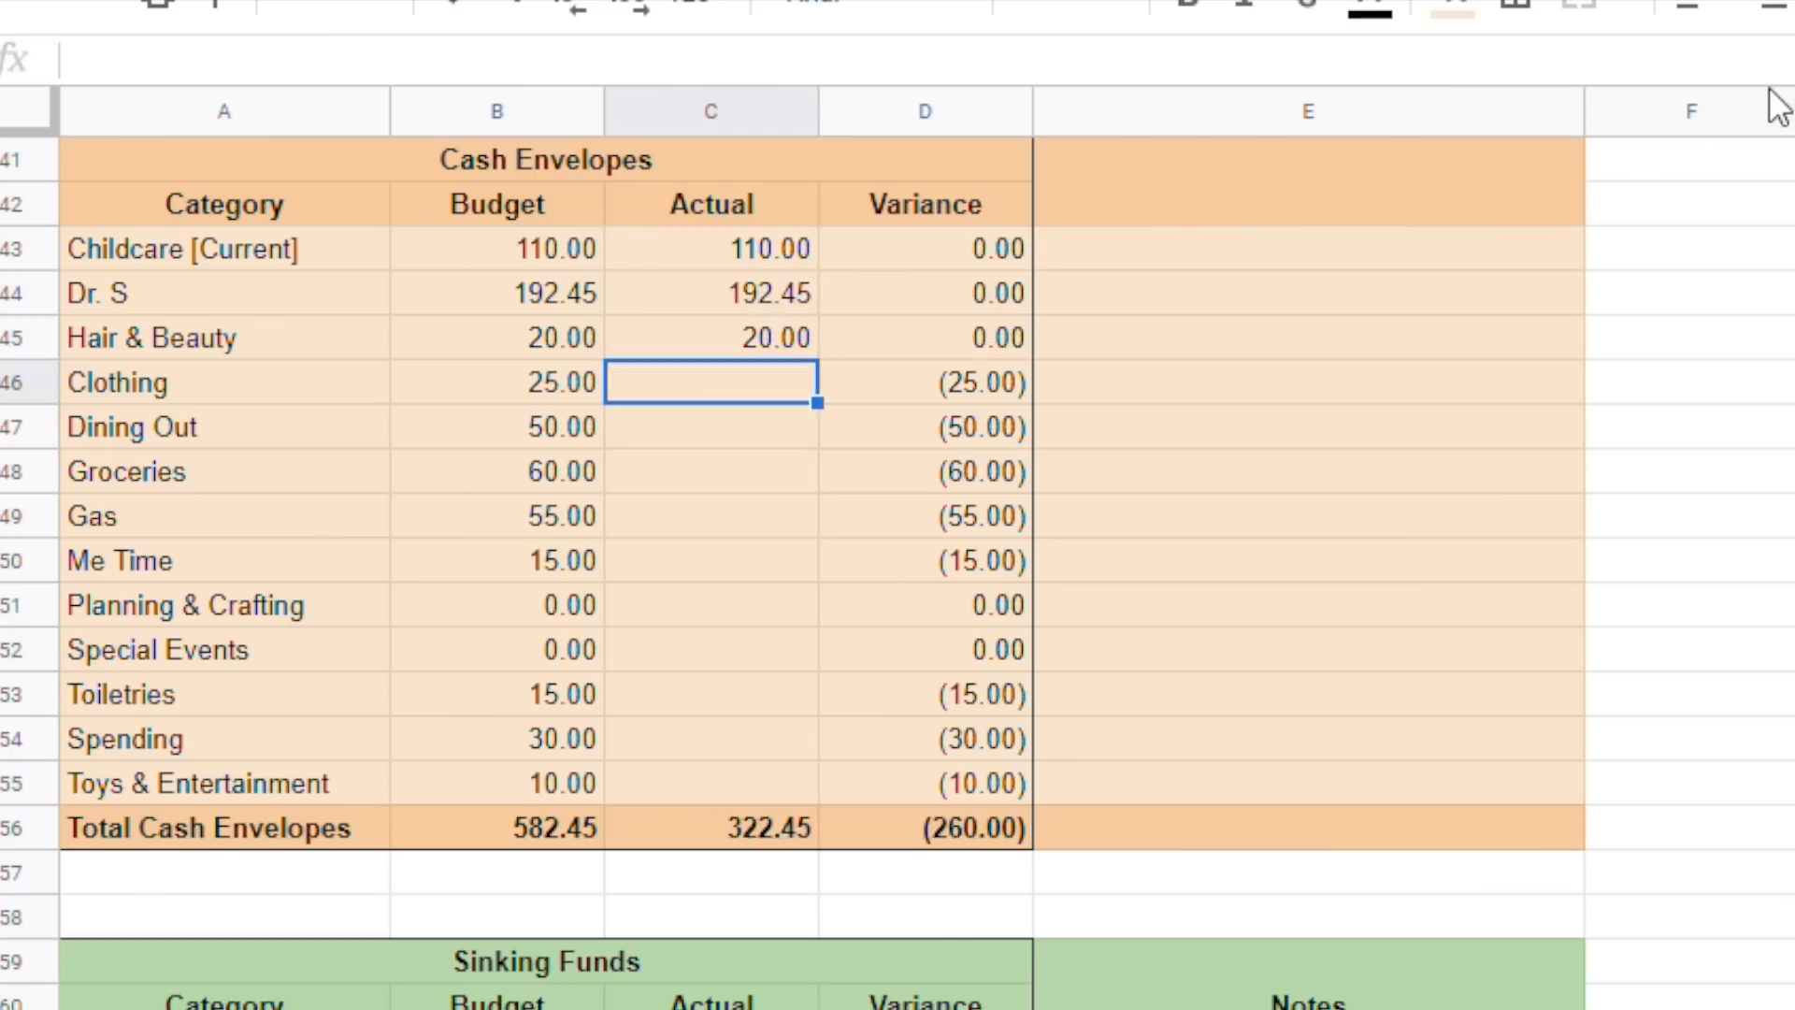
{"action": "type", "text": "25"}
{"action": "key", "text": "Return"}
Enter cash envelope actuals of 50 for Dining Out, 60 for Groceries, 55 for Gas and 15 for Me Time.
{"action": "type", "text": "50"}
{"action": "key", "text": "Return"}
{"action": "type", "text": "60"}
{"action": "key", "text": "Return"}
{"action": "type", "text": "55"}
{"action": "key", "text": "Return"}
{"action": "type", "text": "15"}
{"action": "key", "text": "Return"}
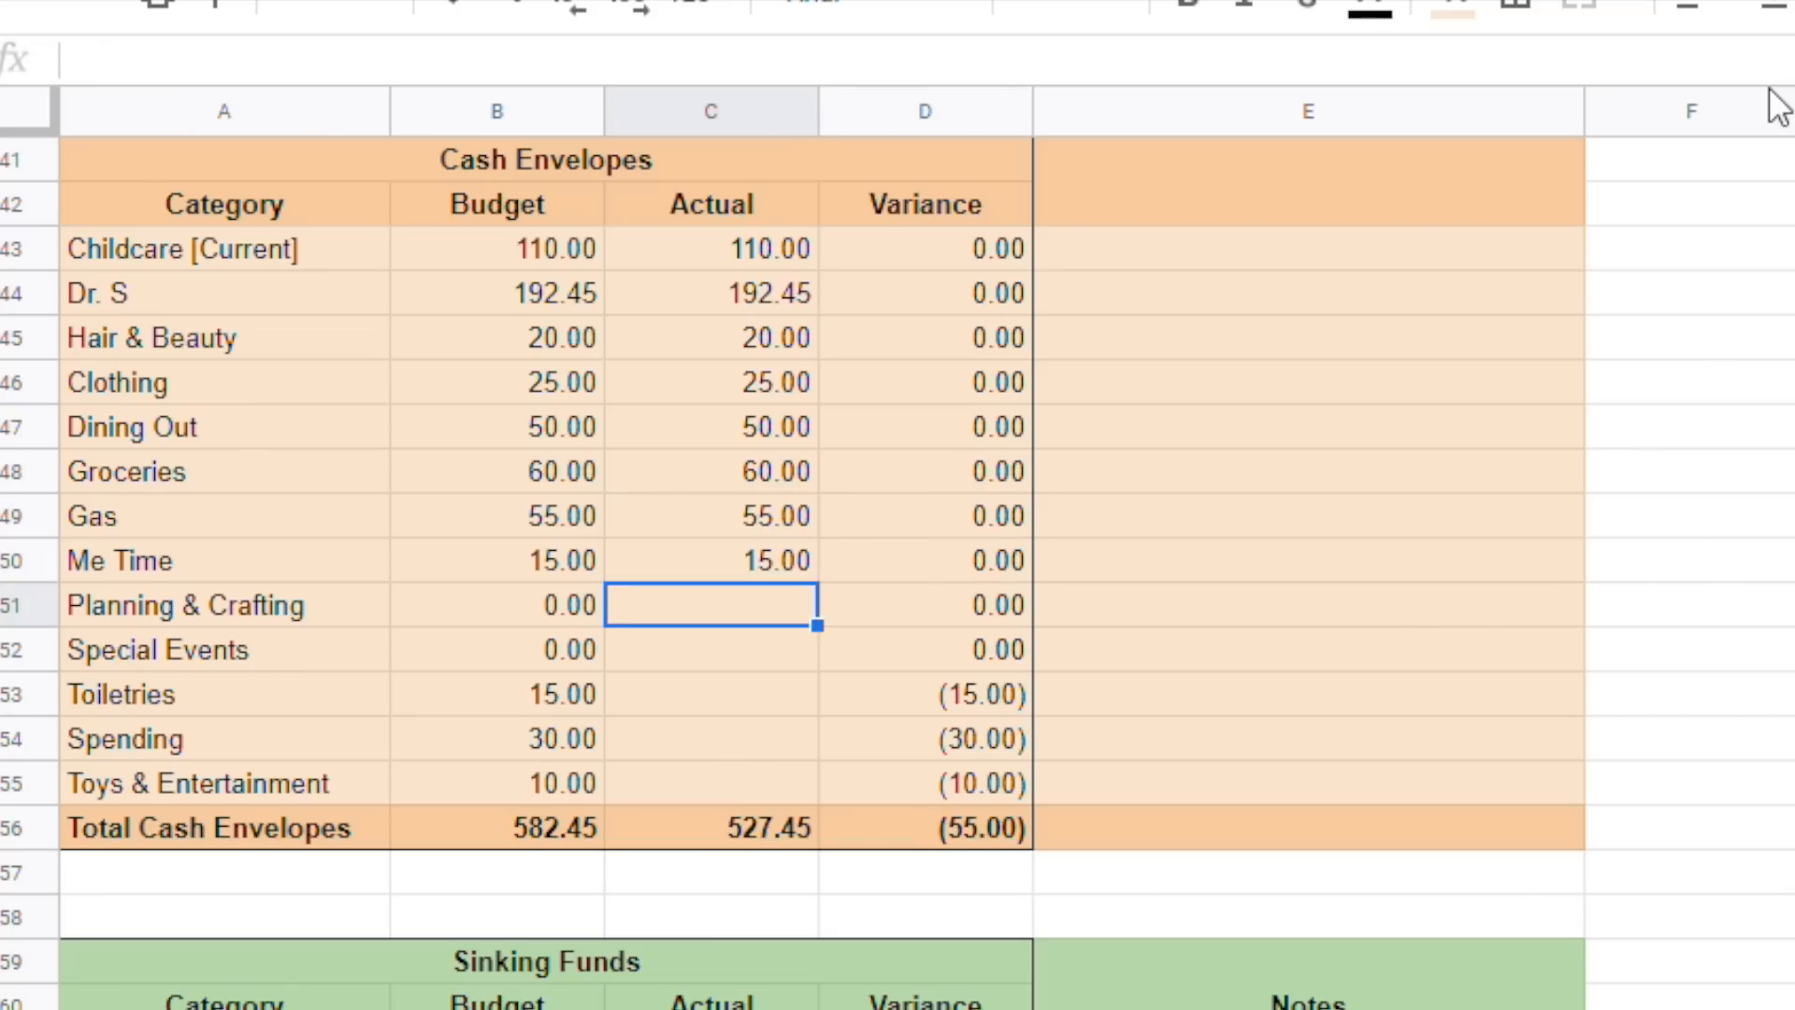
Enter cash envelope actuals of 0 for Planning & Crafting and Special Events, 15 for Toiletries, 30 for Spending and 10 for Toys & Entertainment.
{"action": "type", "text": "0"}
{"action": "key", "text": "Return"}
{"action": "type", "text": "0"}
{"action": "key", "text": "Return"}
{"action": "type", "text": "15"}
{"action": "key", "text": "Return"}
{"action": "type", "text": "30"}
{"action": "key", "text": "Return"}
{"action": "type", "text": "10"}
{"action": "key", "text": "Return"}
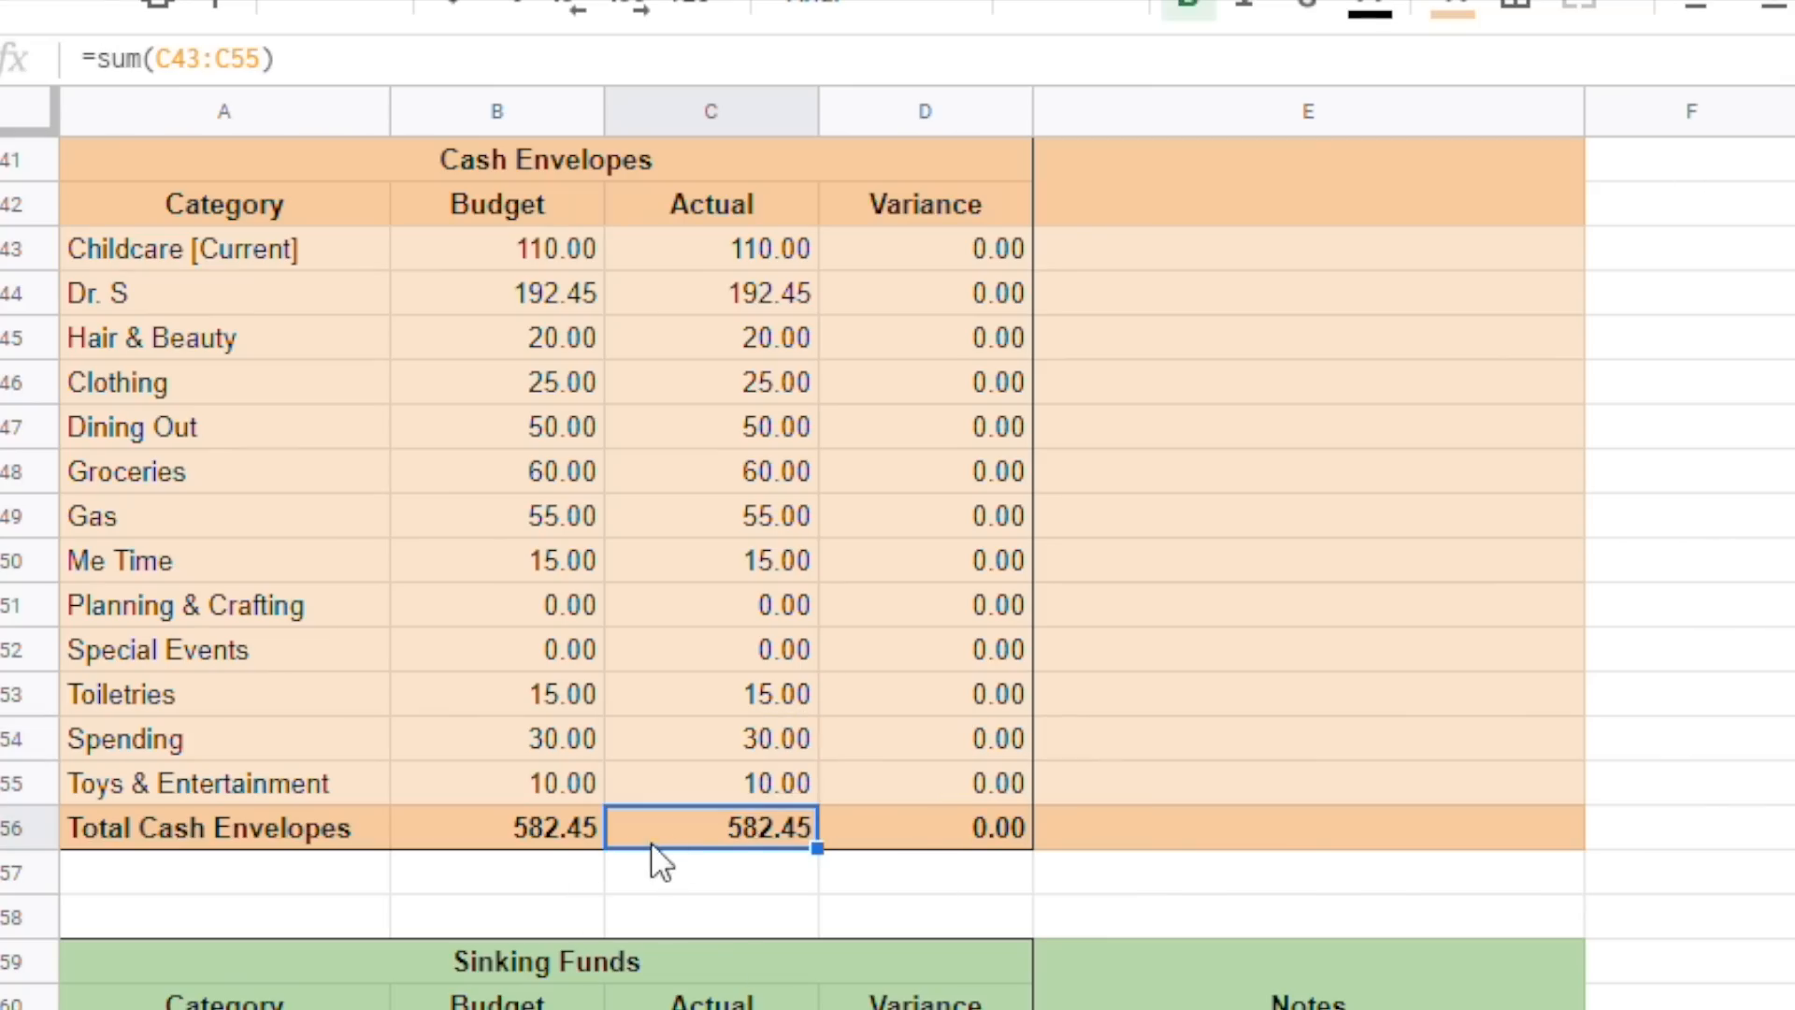
Review the cash envelope variances on the 5/15 - 5/30 sheet, plus the Paycheck #2 and Variance columns on May Budget v. Actual.
{"action": "left_click_drag", "start_coordinate": [1008, 229], "coordinate": [1001, 780]}
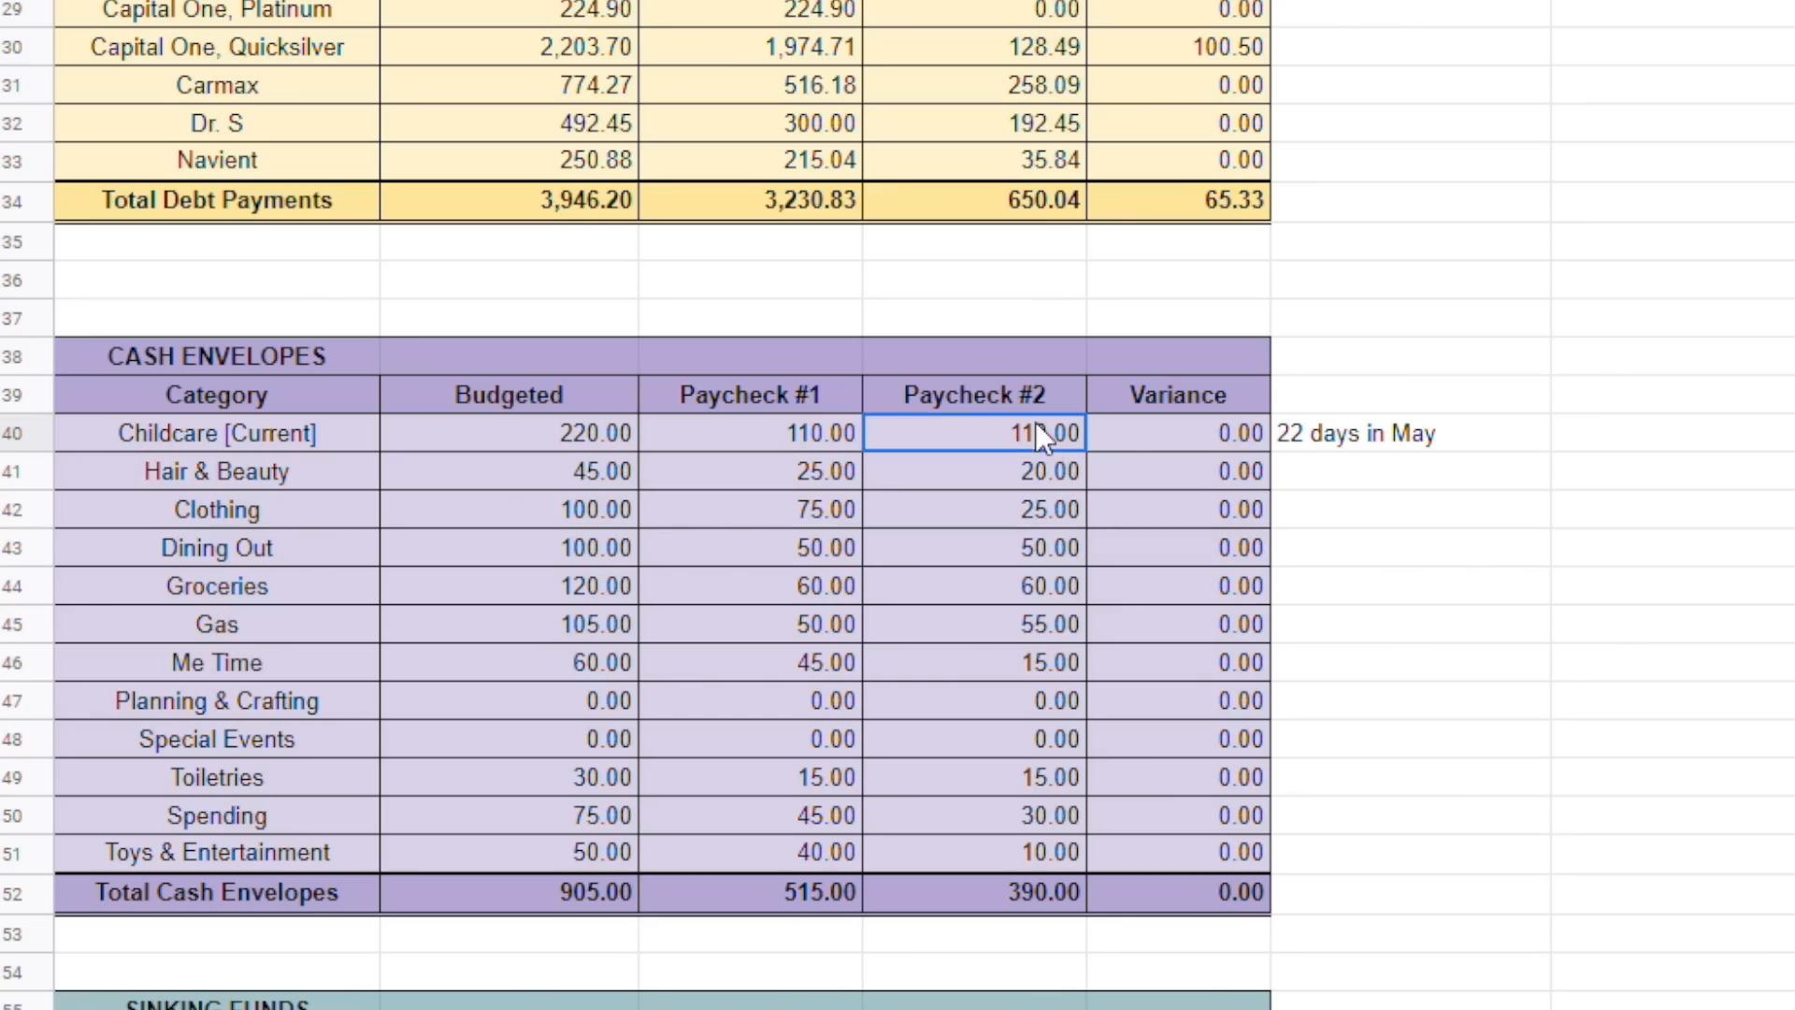
{"action": "left_click_drag", "start_coordinate": [1035, 425], "coordinate": [1057, 856]}
{"action": "left_click_drag", "start_coordinate": [1248, 430], "coordinate": [1208, 849]}
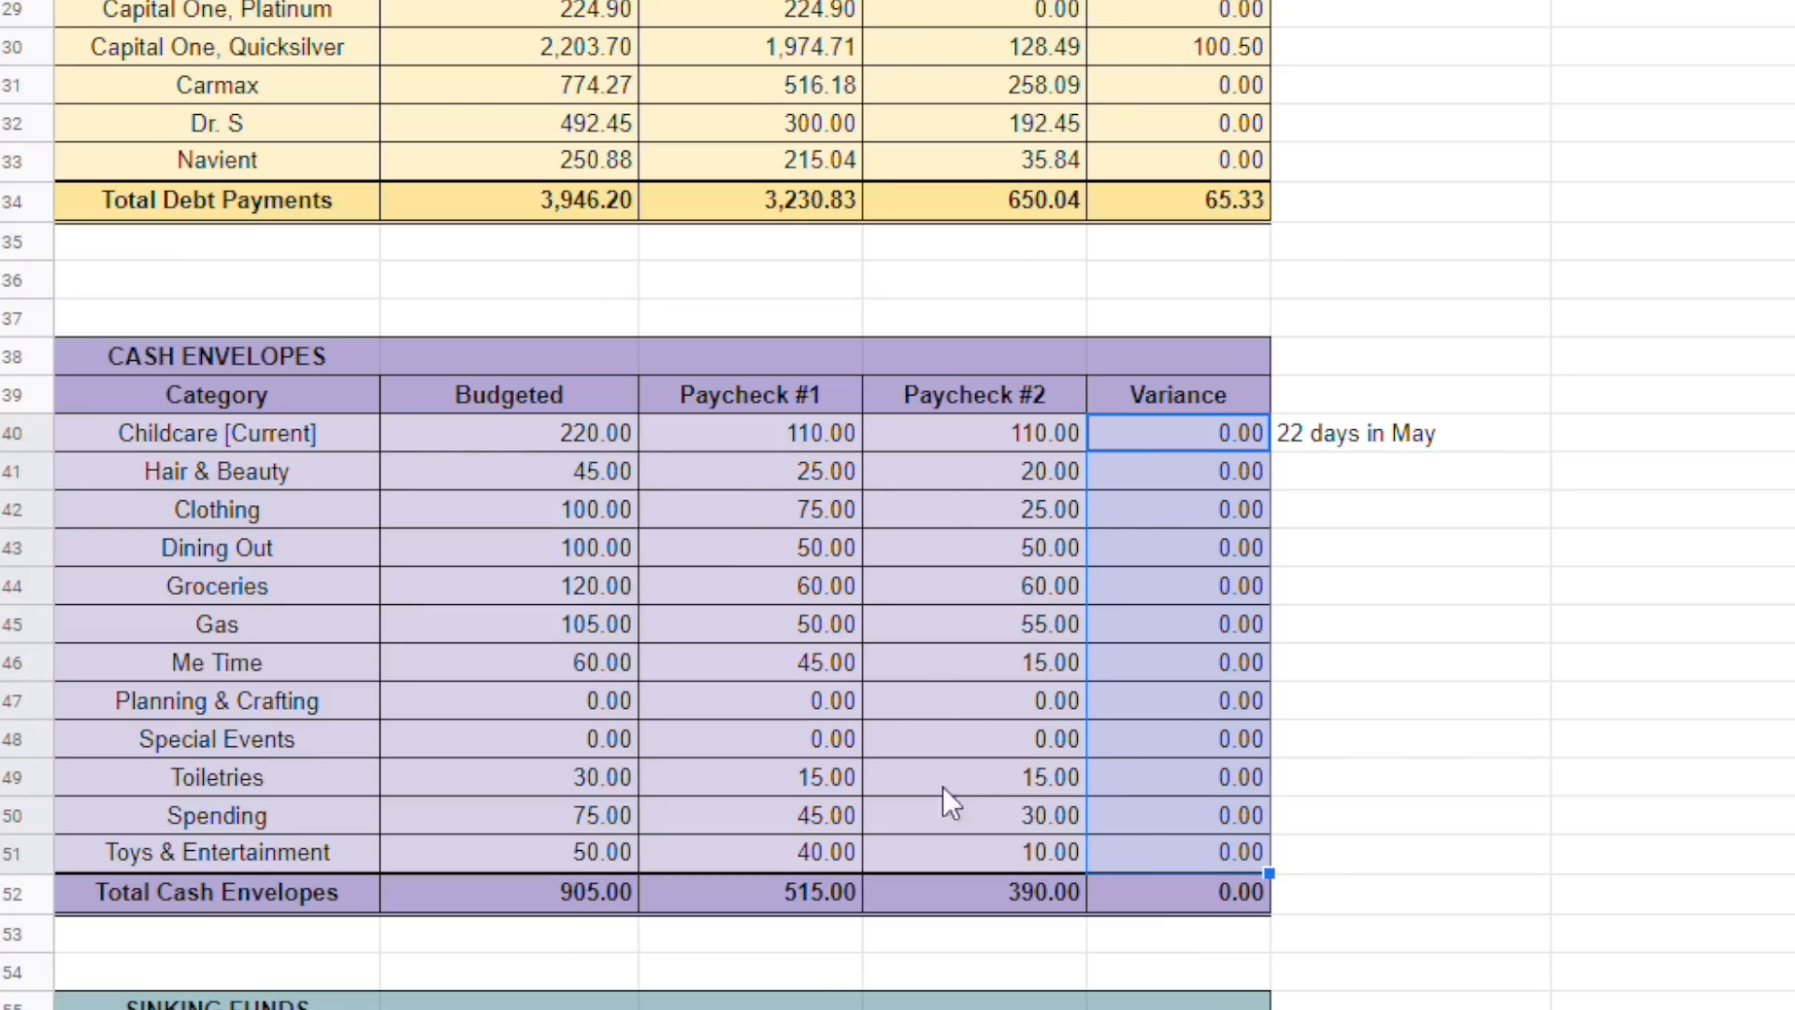
{"action": "left_click", "coordinate": [984, 621]}
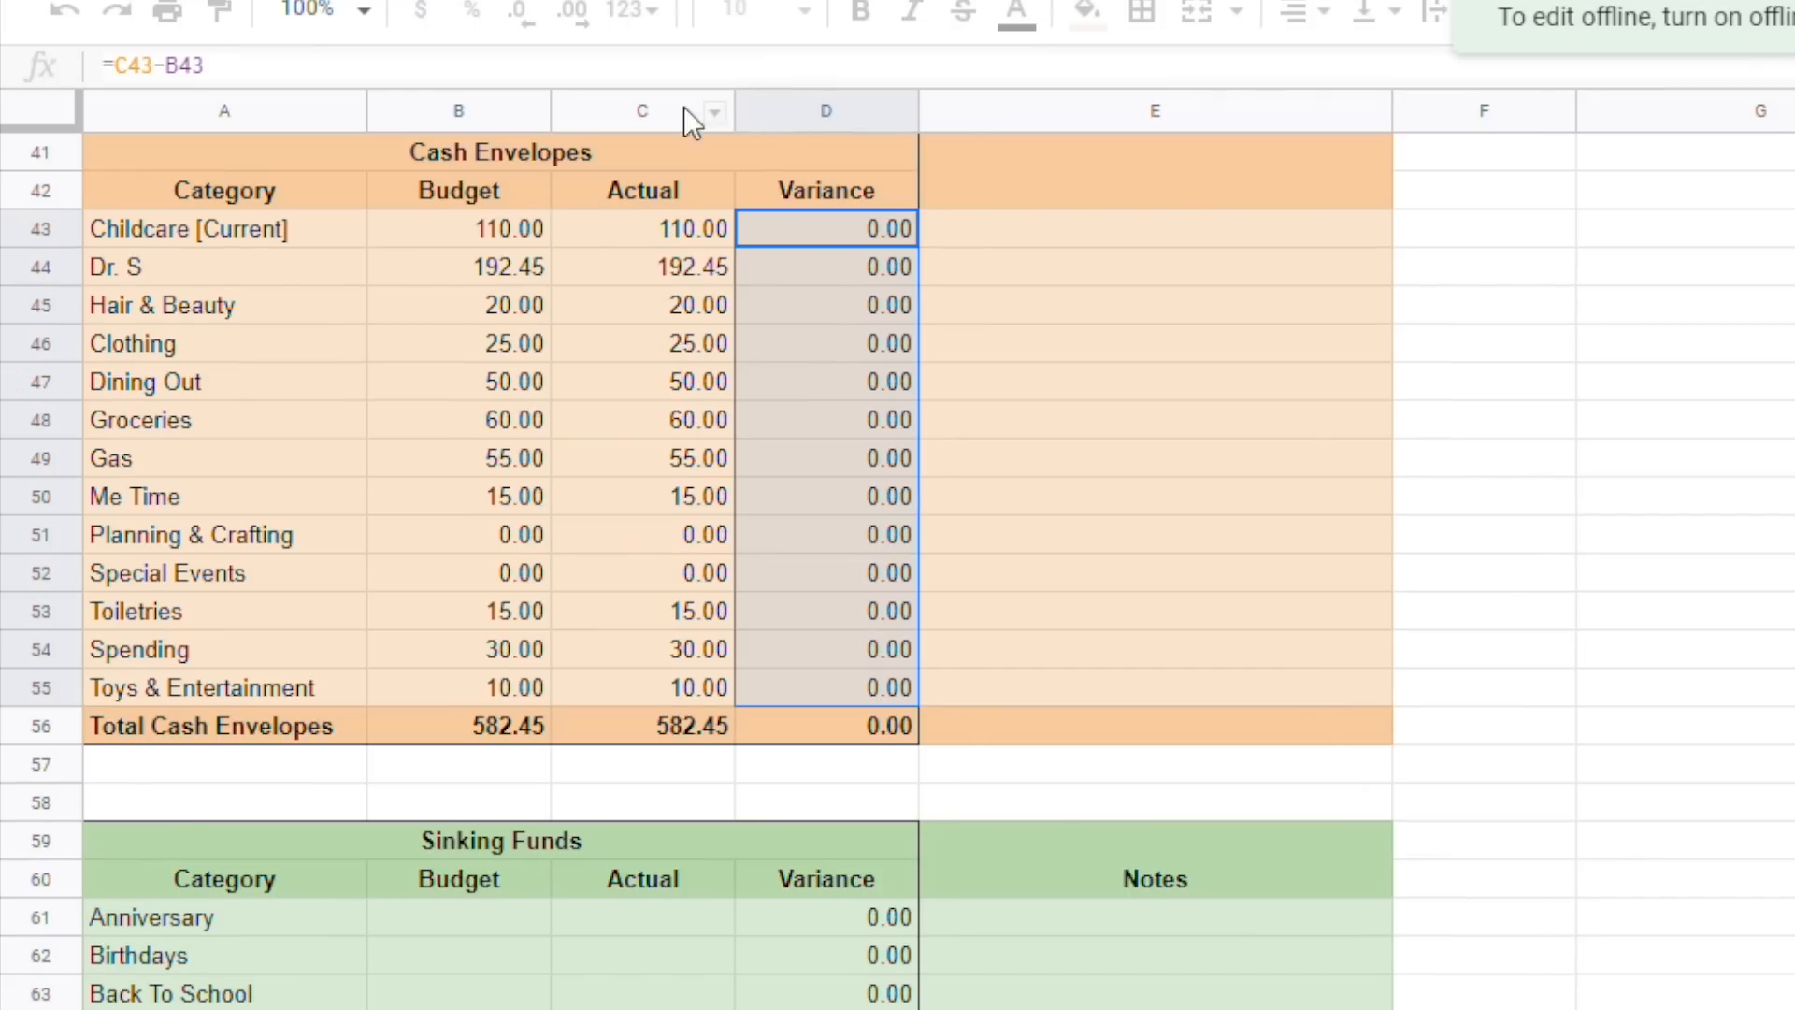
{"action": "left_click", "coordinate": [680, 110]}
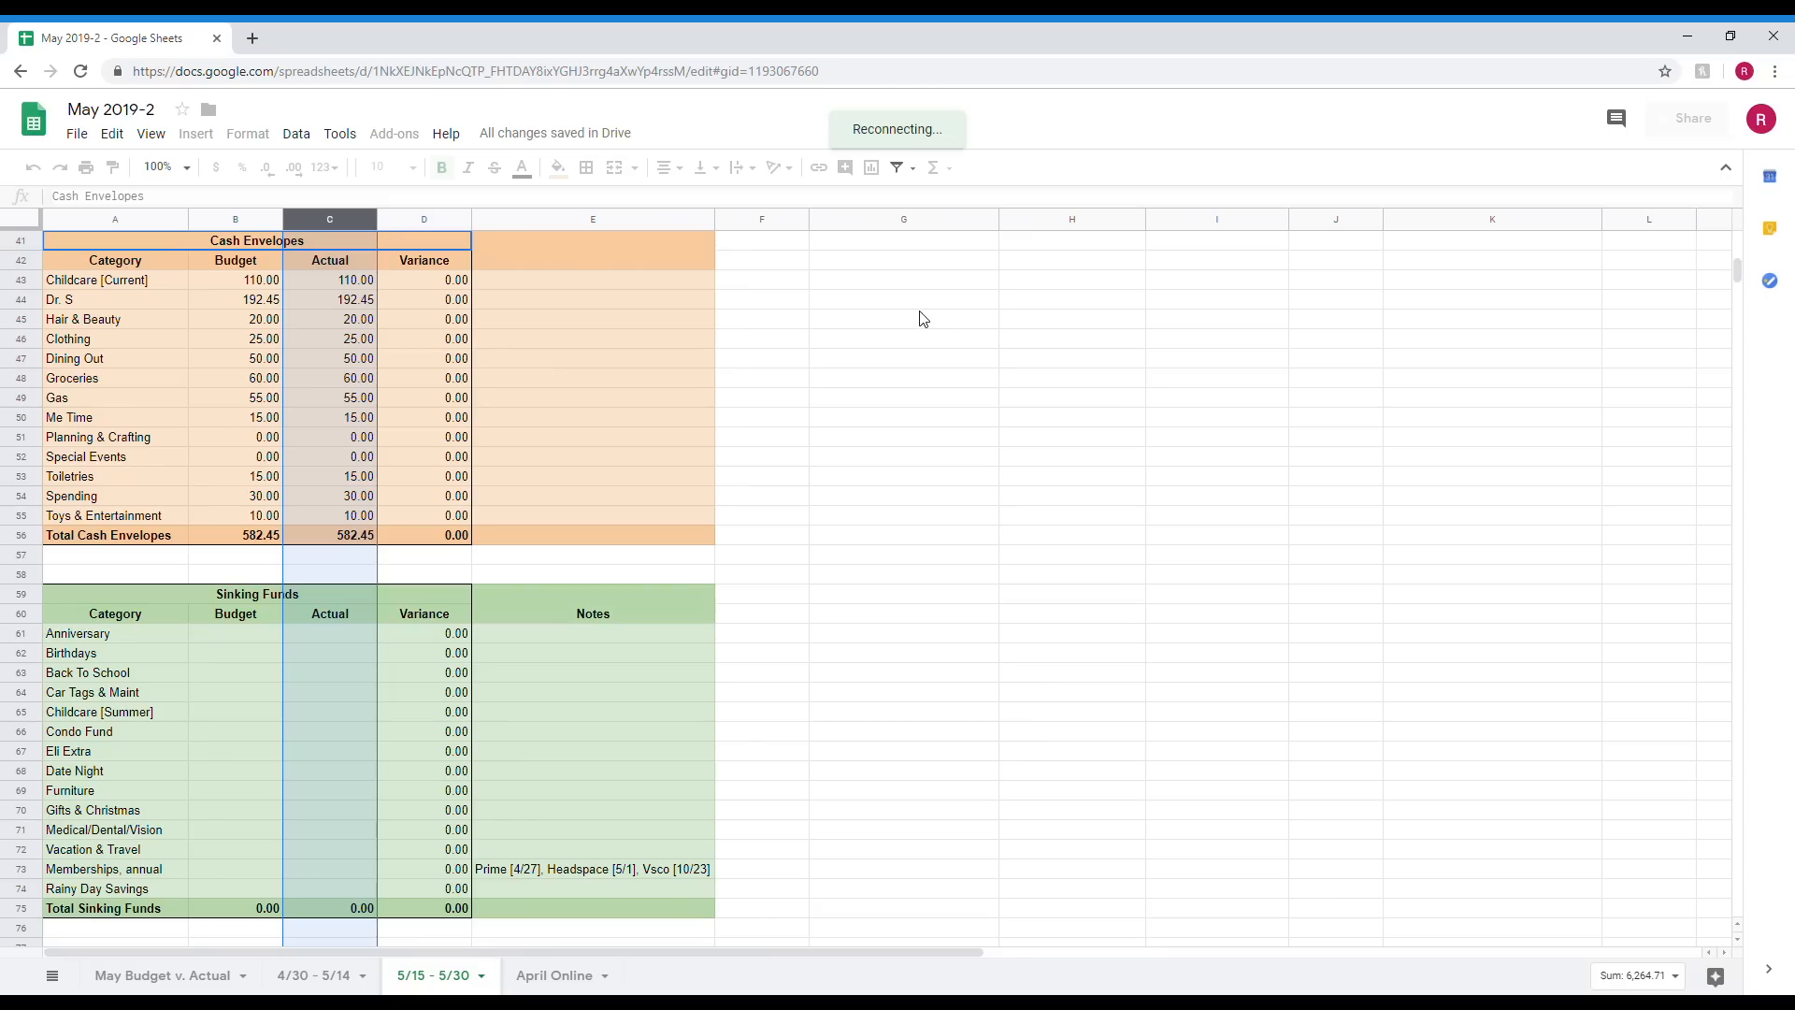
{"action": "left_click", "coordinate": [981, 361]}
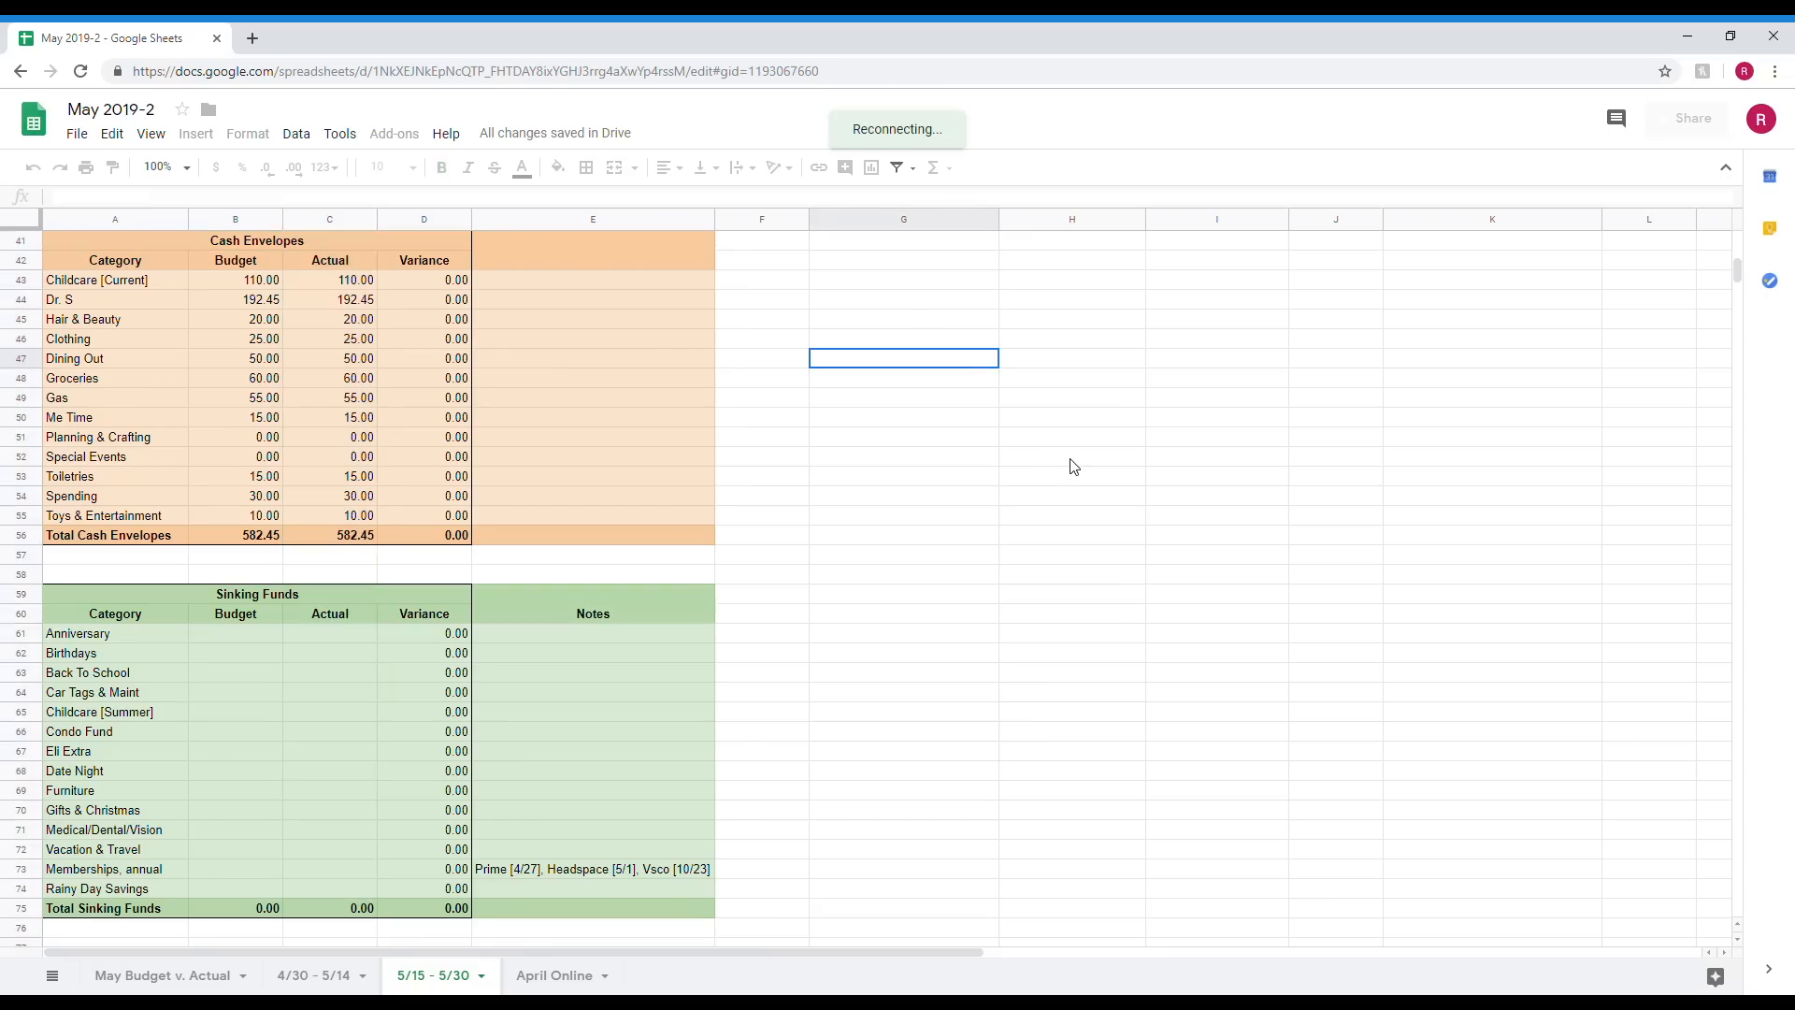
{"action": "scroll", "coordinate": [781, 605], "scroll_direction": "down", "scroll_amount": 2}
{"action": "left_click", "coordinate": [782, 602]}
{"action": "scroll", "coordinate": [930, 628], "scroll_direction": "up", "scroll_amount": 3}
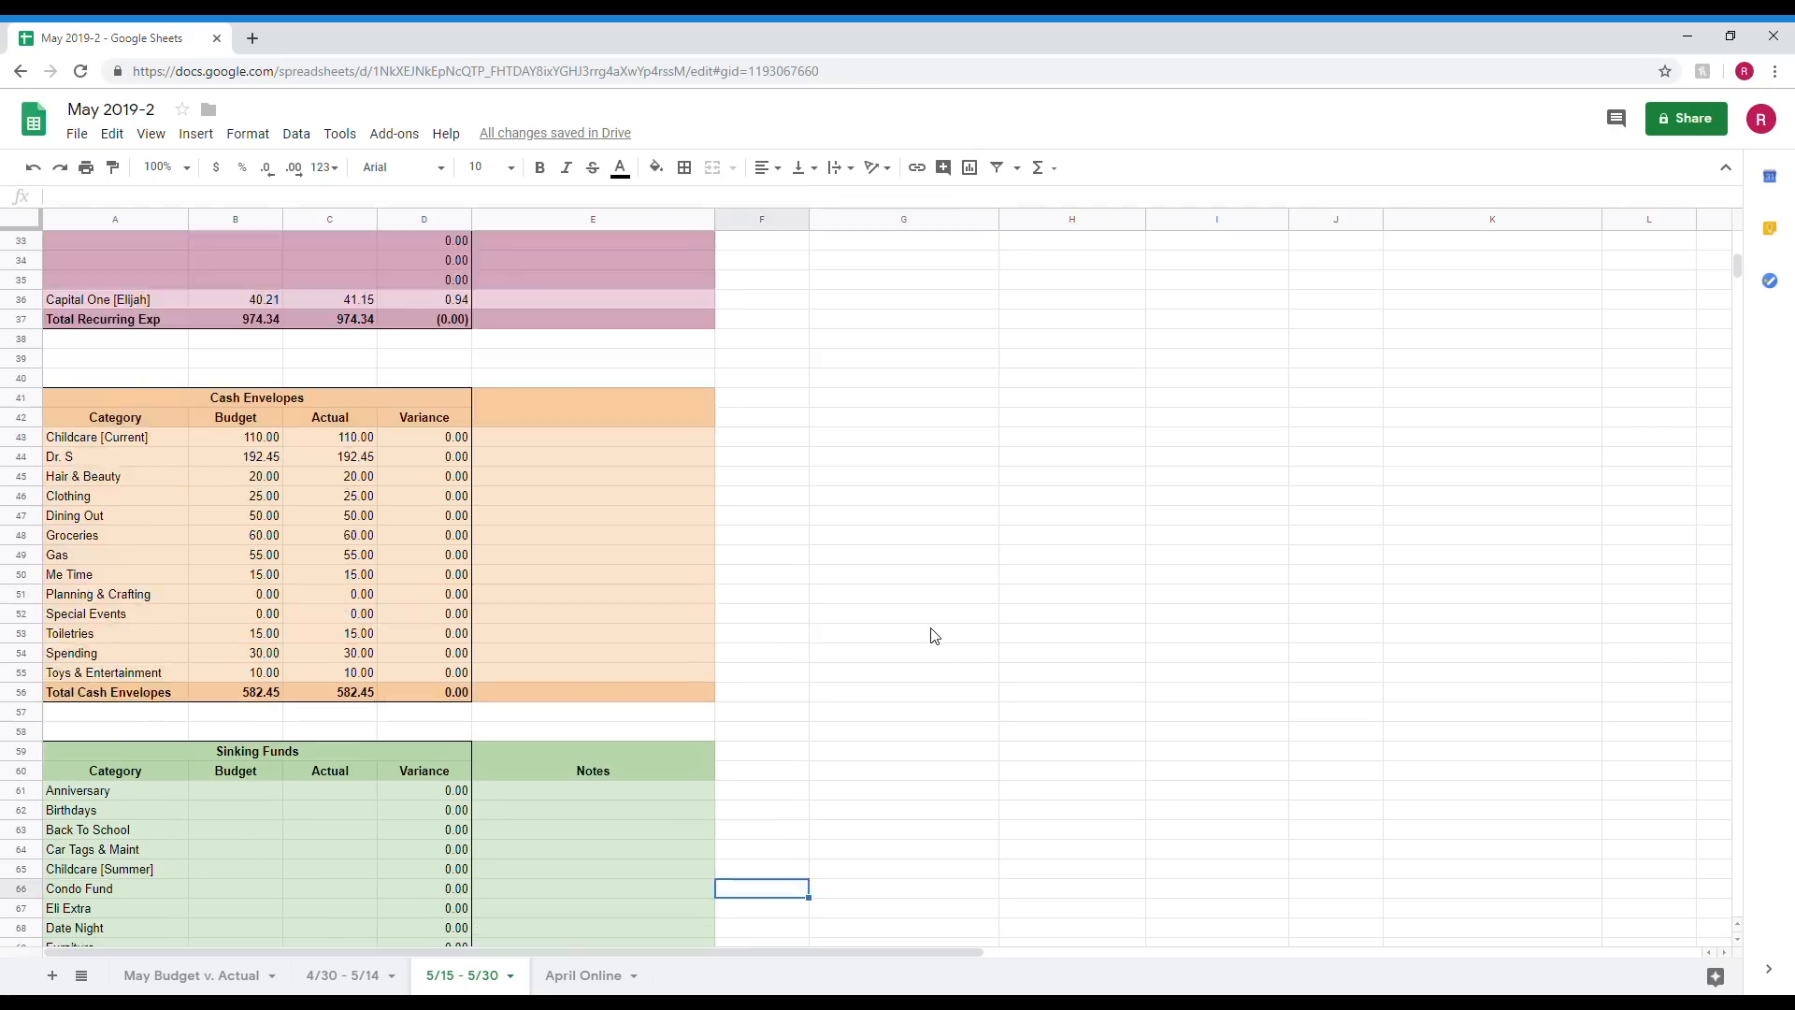
Check the Budget summary's total income and net income, and trace the Total Expenses formula through its three section totals.
{"action": "scroll", "coordinate": [930, 628], "scroll_direction": "down", "scroll_amount": 4}
{"action": "scroll", "coordinate": [934, 636], "scroll_direction": "down", "scroll_amount": 5}
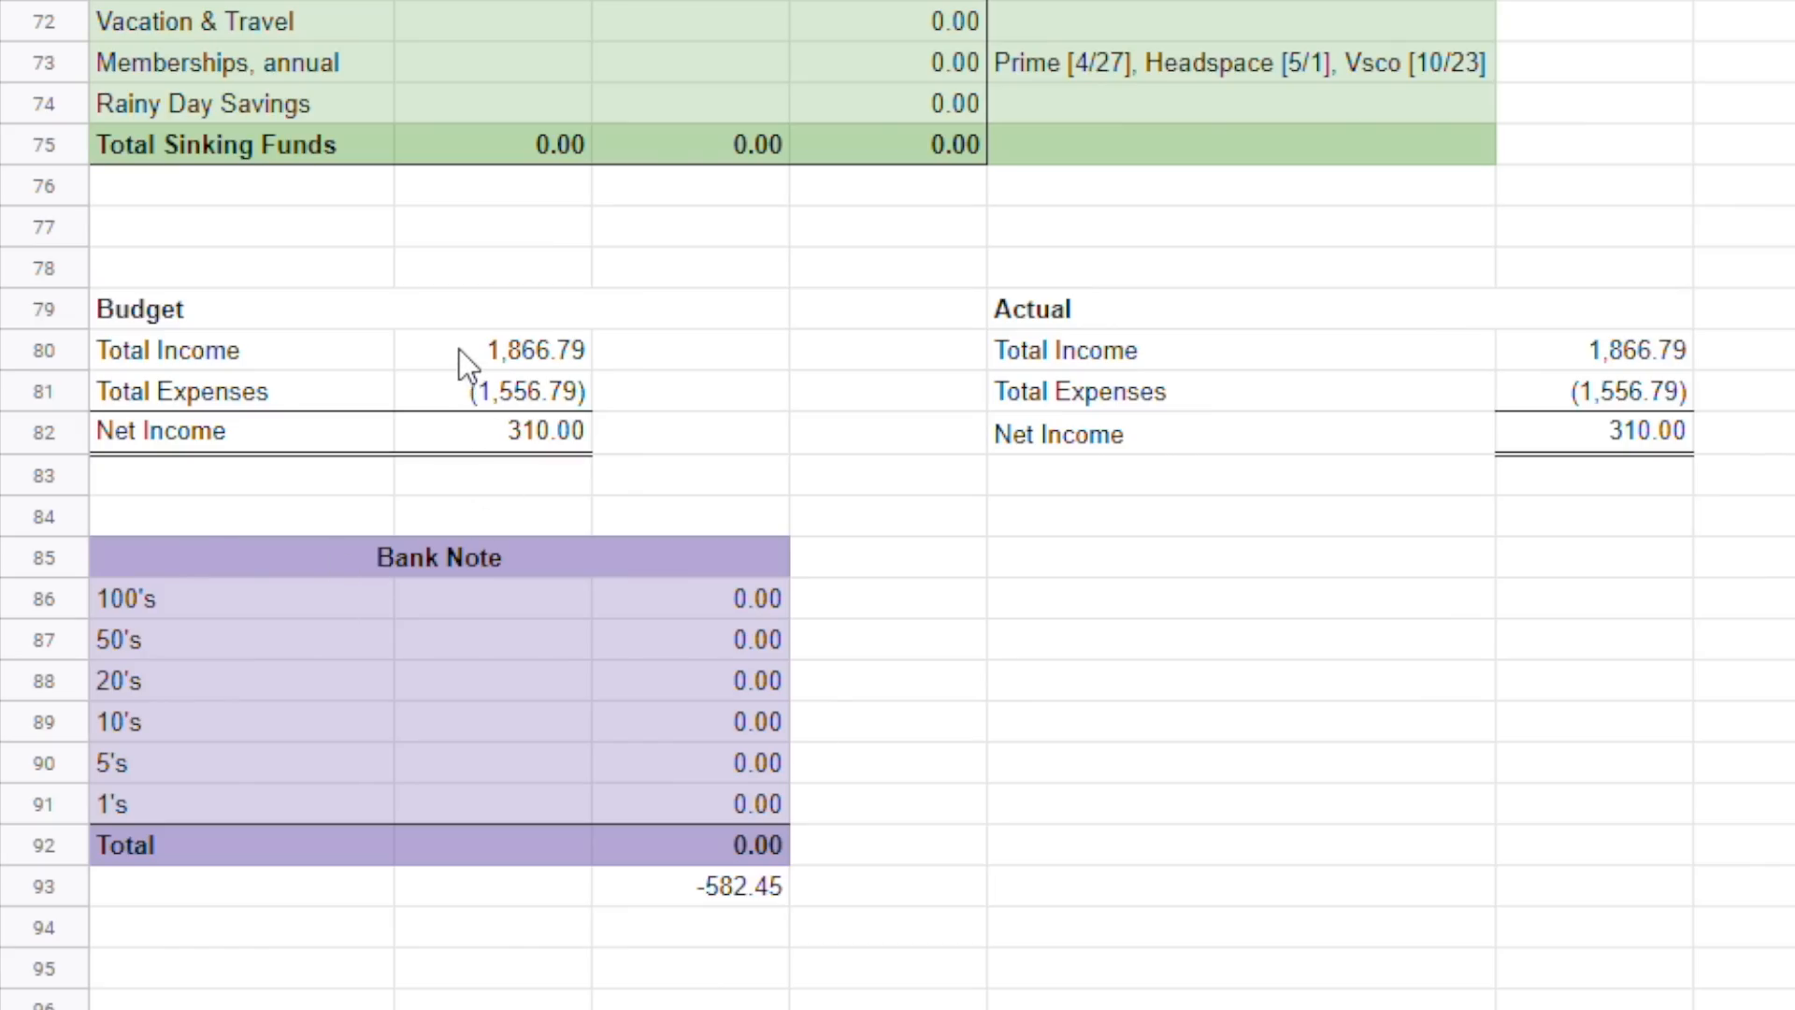
{"action": "left_click", "coordinate": [220, 535]}
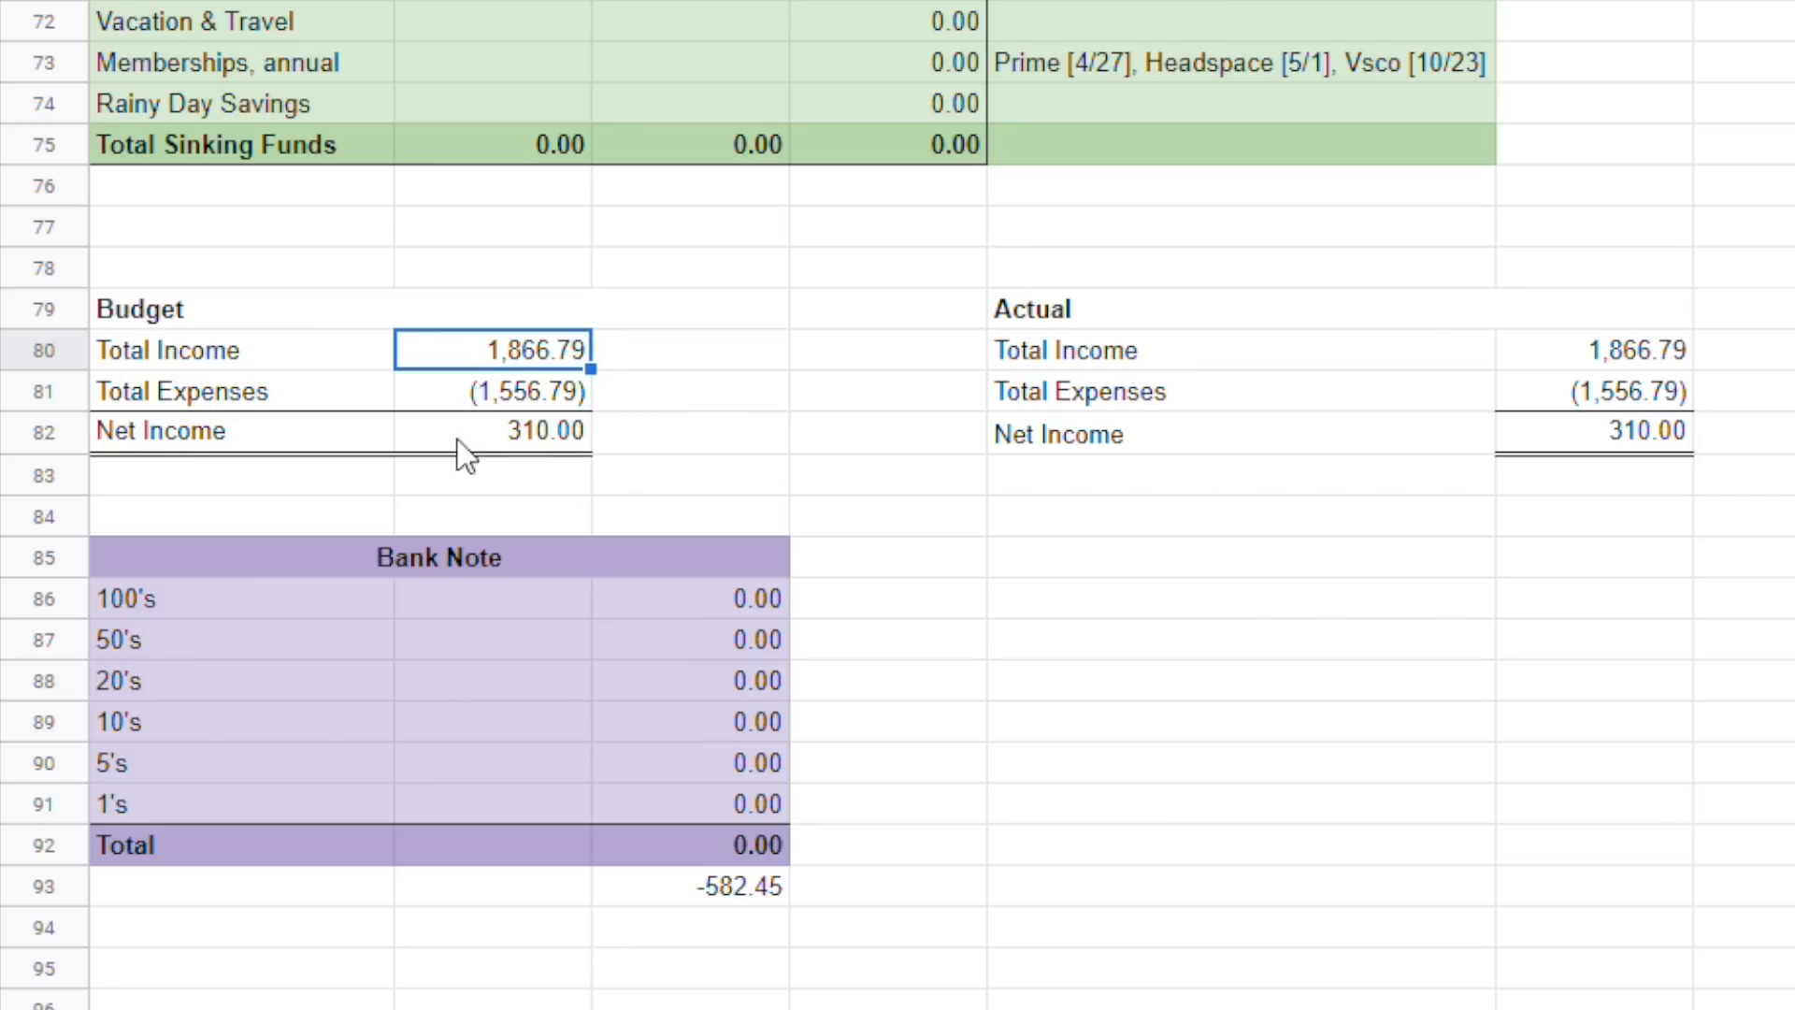
{"action": "left_click", "coordinate": [503, 402]}
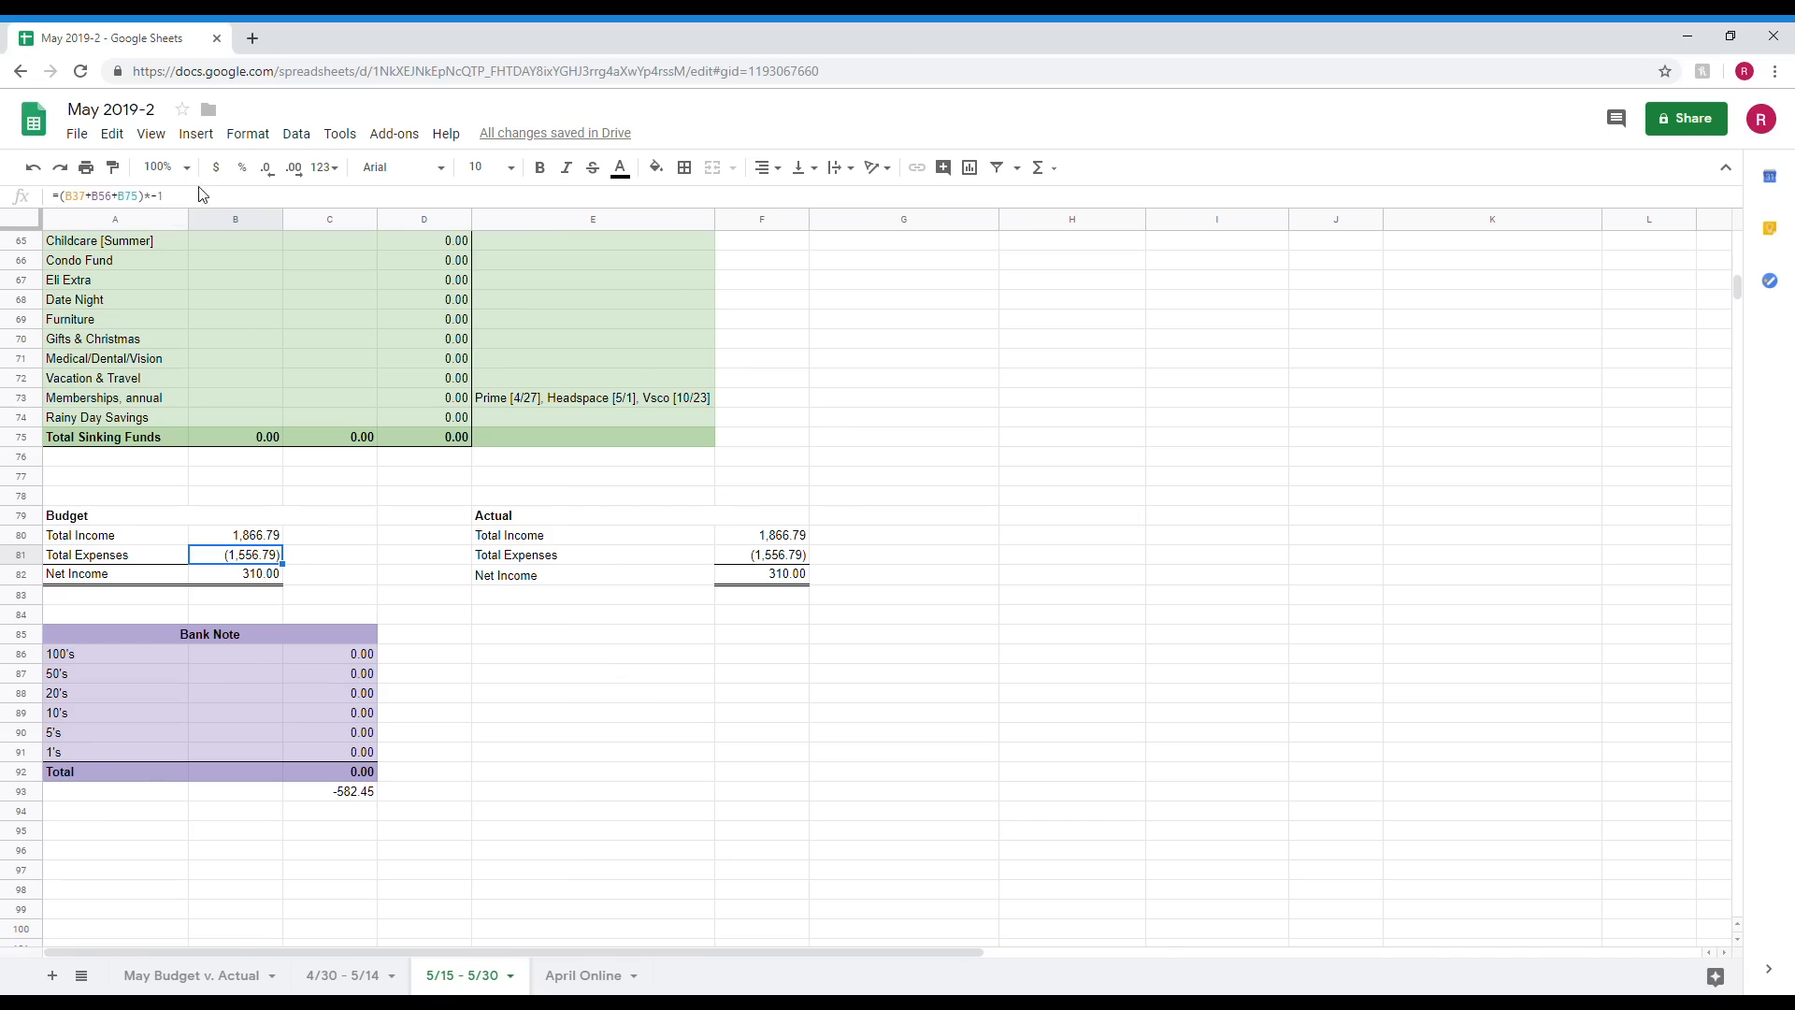
{"action": "left_click", "coordinate": [201, 194]}
{"action": "scroll", "coordinate": [654, 449], "scroll_direction": "up", "scroll_amount": 10}
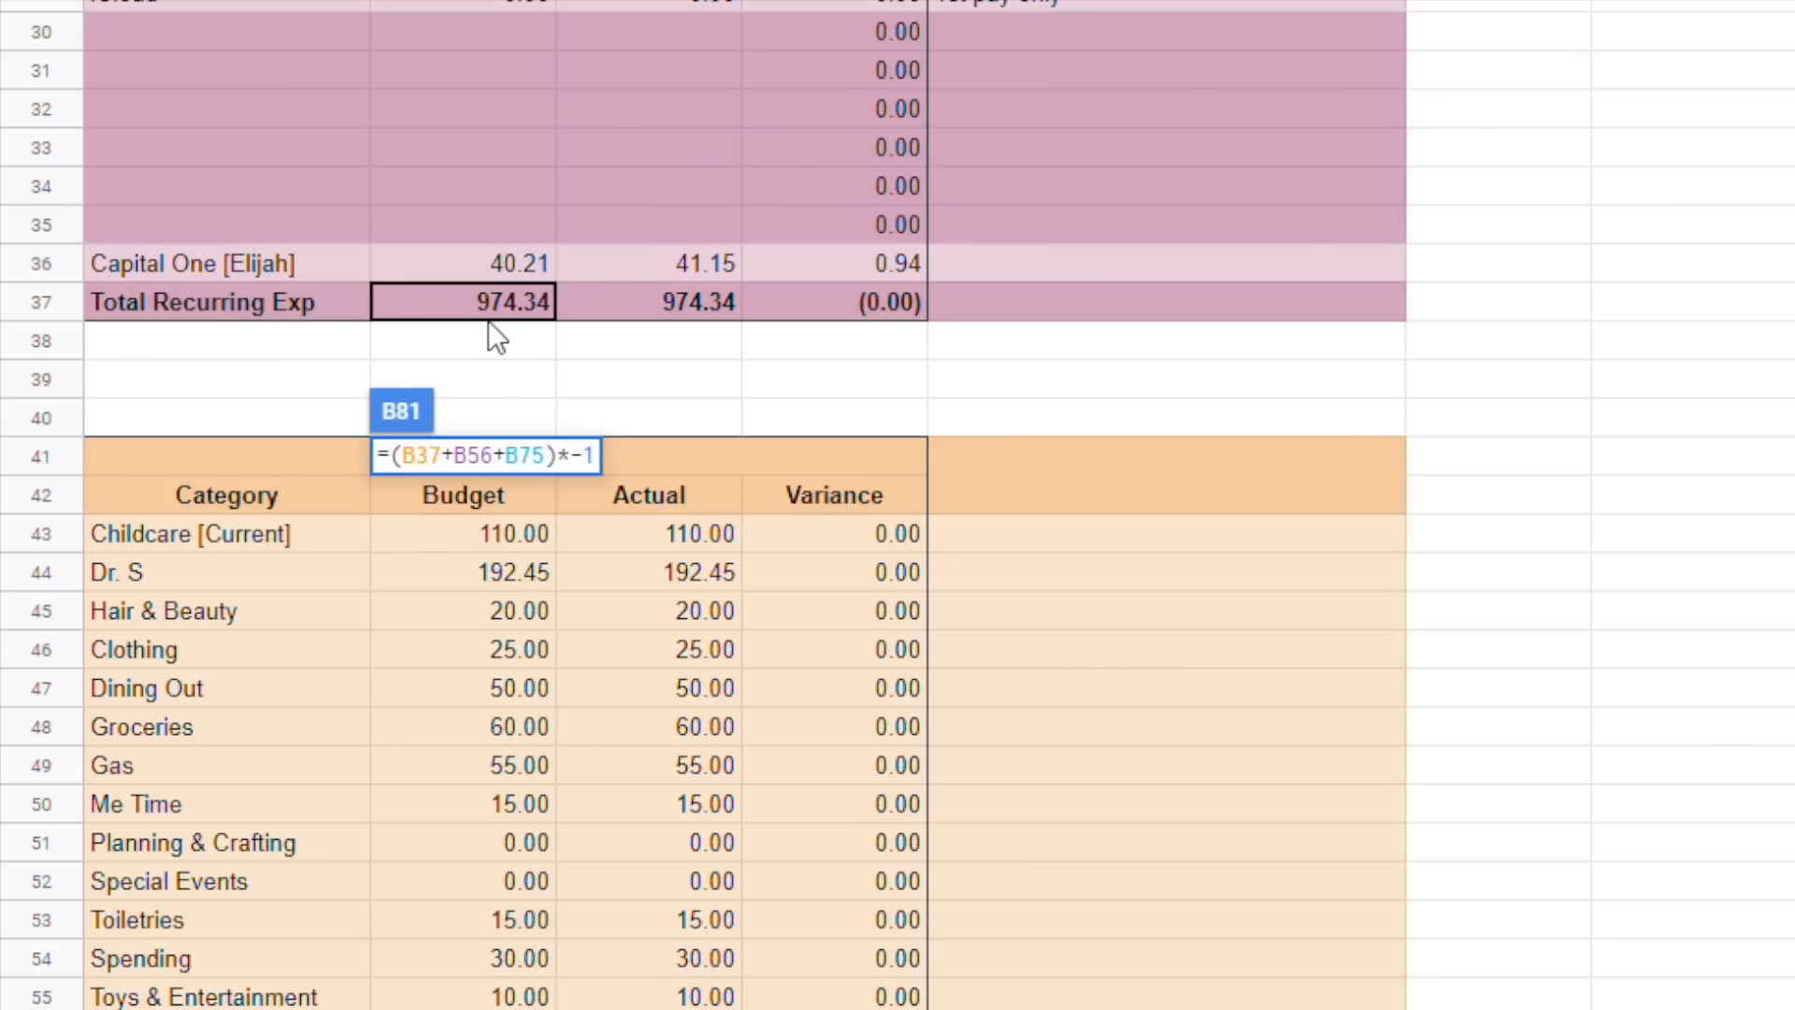
{"action": "scroll", "coordinate": [498, 337], "scroll_direction": "down", "scroll_amount": 7}
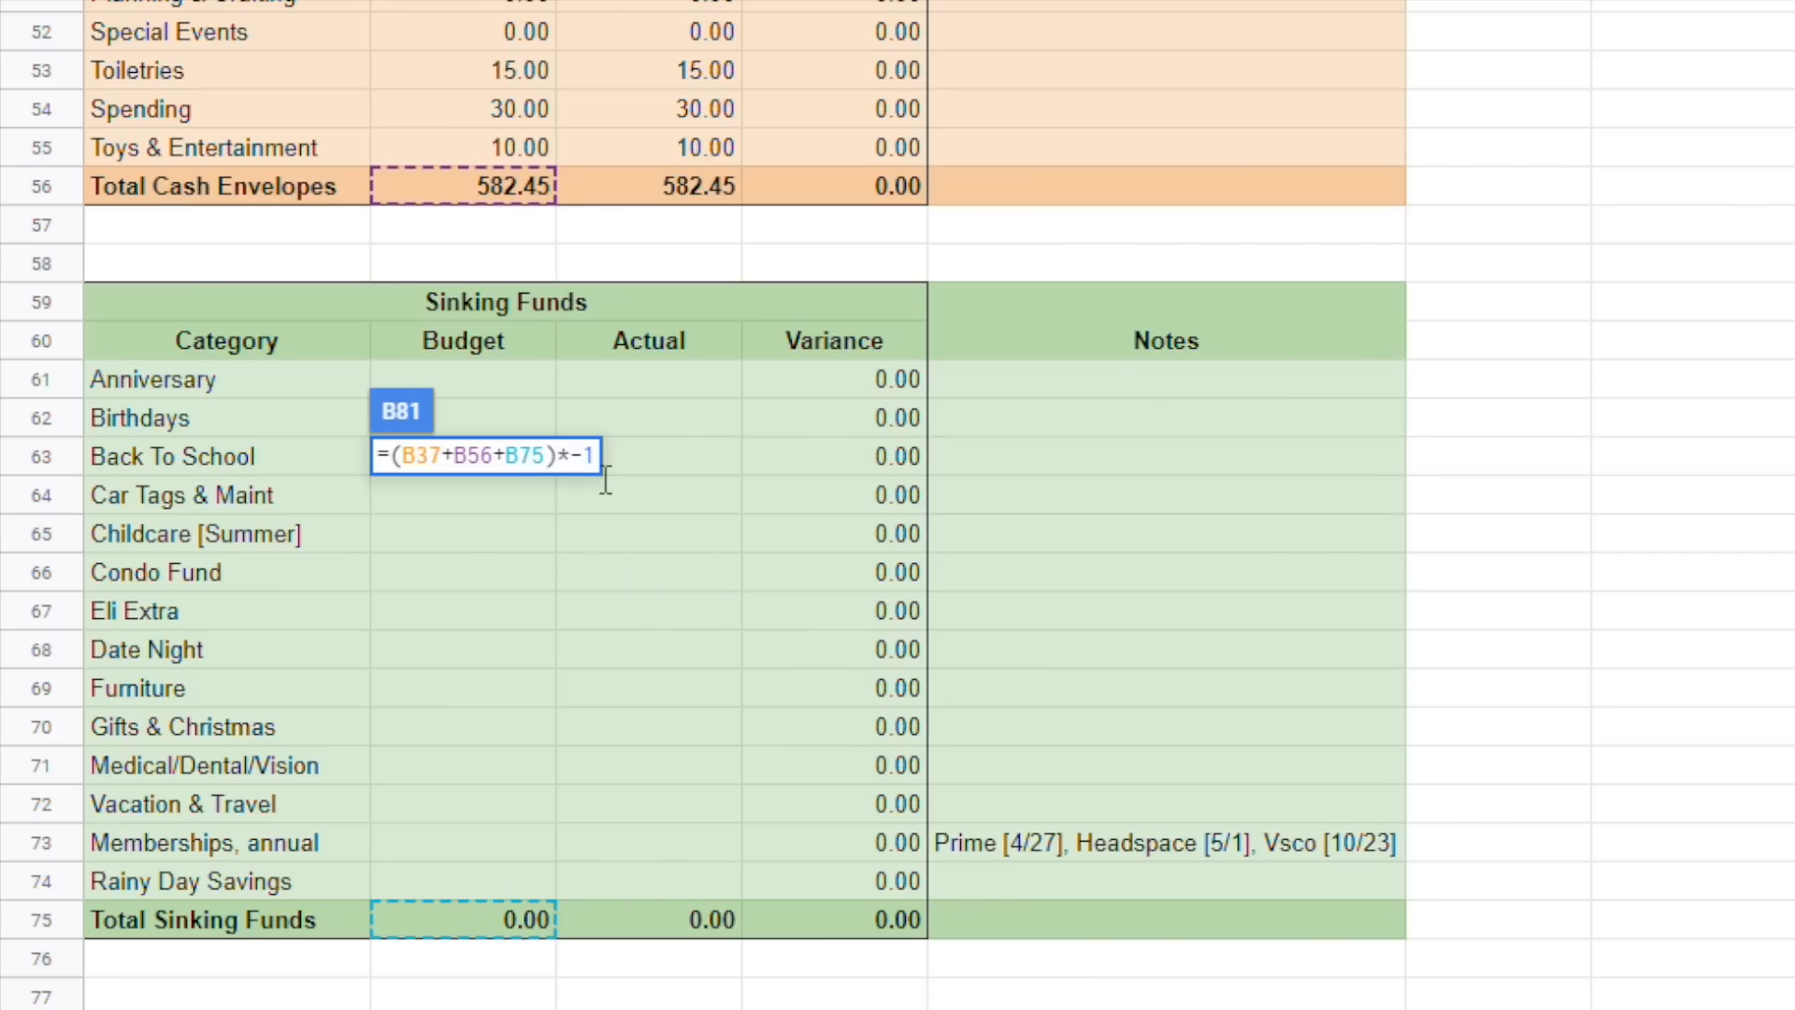
{"action": "key", "text": "Return"}
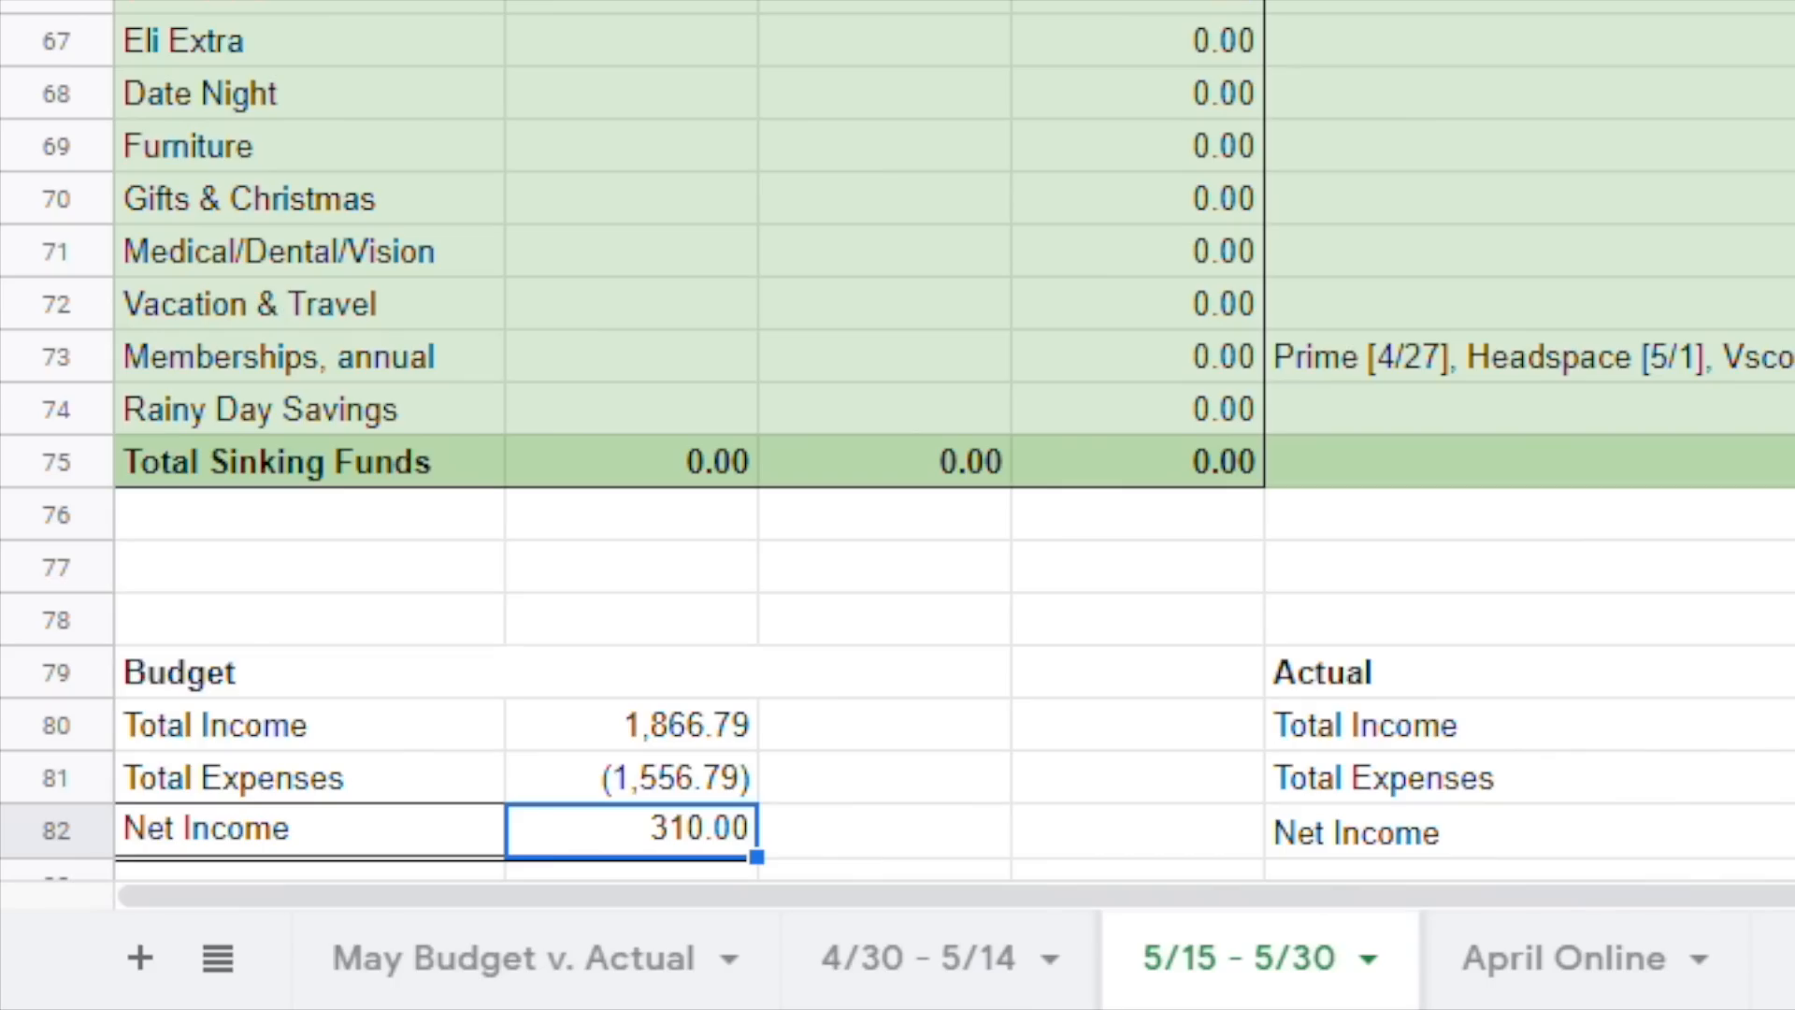
{"action": "scroll", "coordinate": [820, 654], "scroll_direction": "down", "scroll_amount": 4}
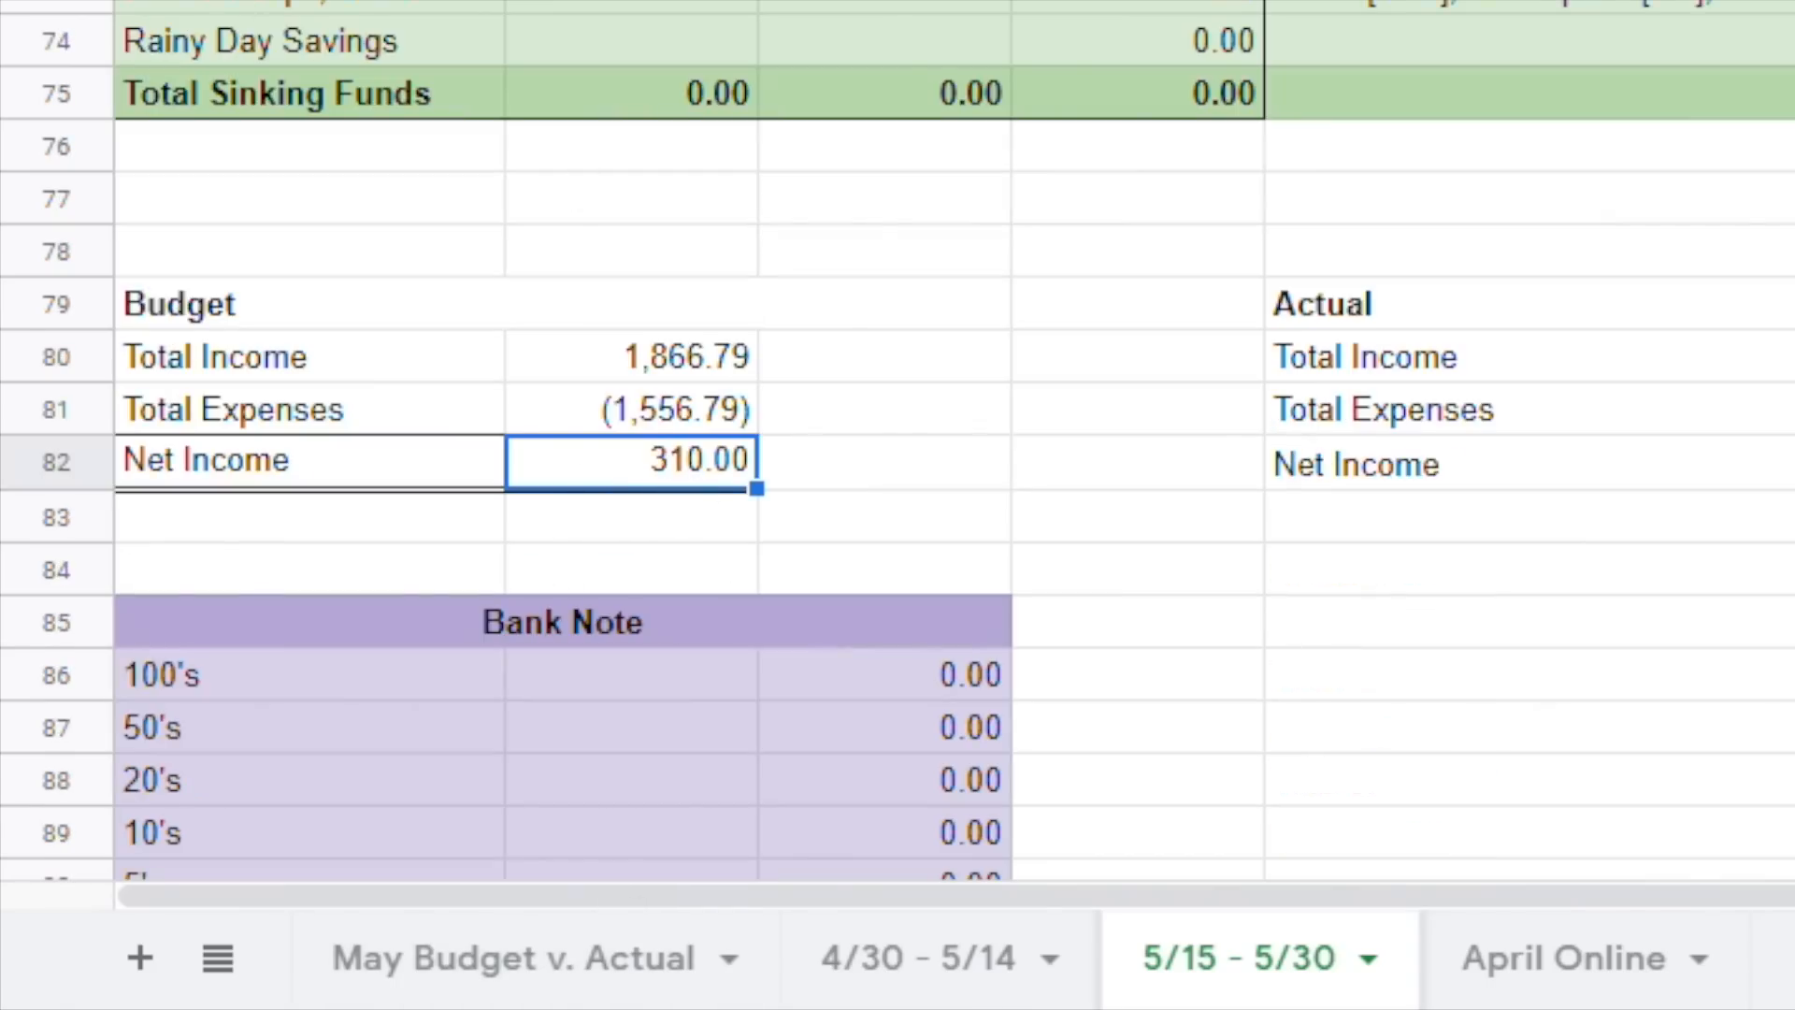
Open the May Budget v. Actual sheet and examine the Variance column and total of the Sinking Funds table.
{"action": "left_click", "coordinate": [236, 398]}
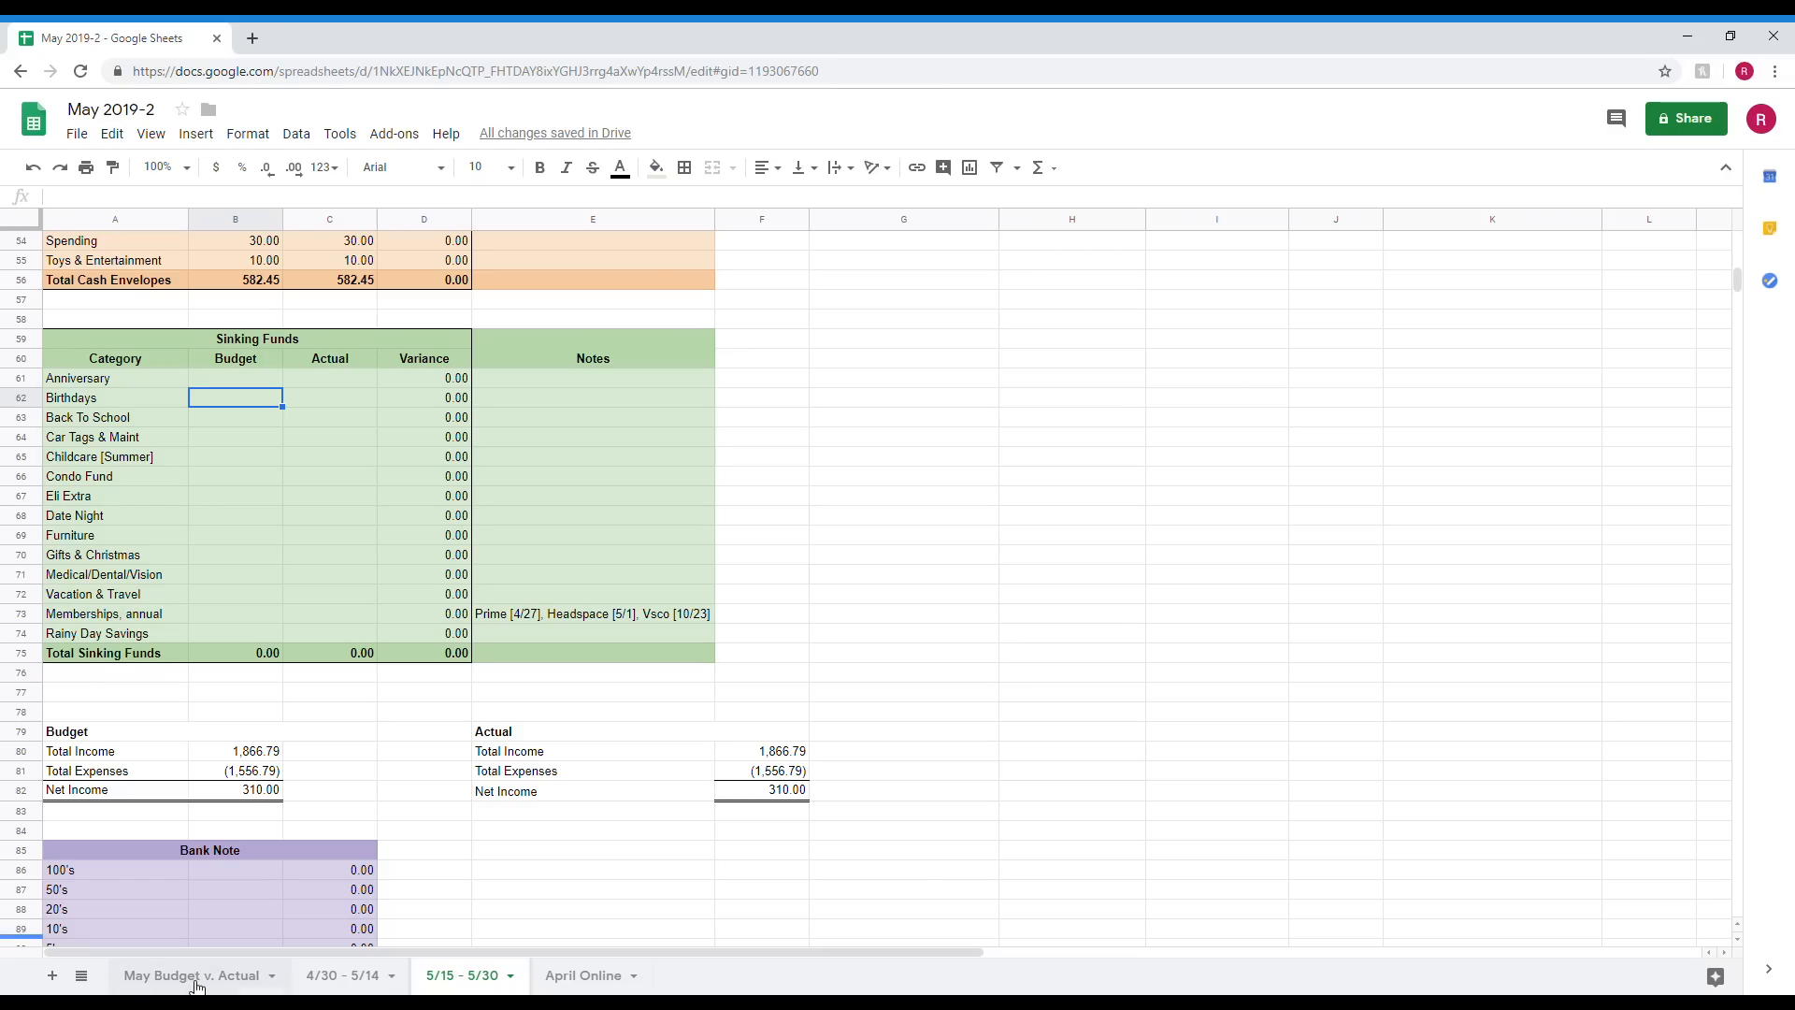
{"action": "left_click", "coordinate": [157, 984]}
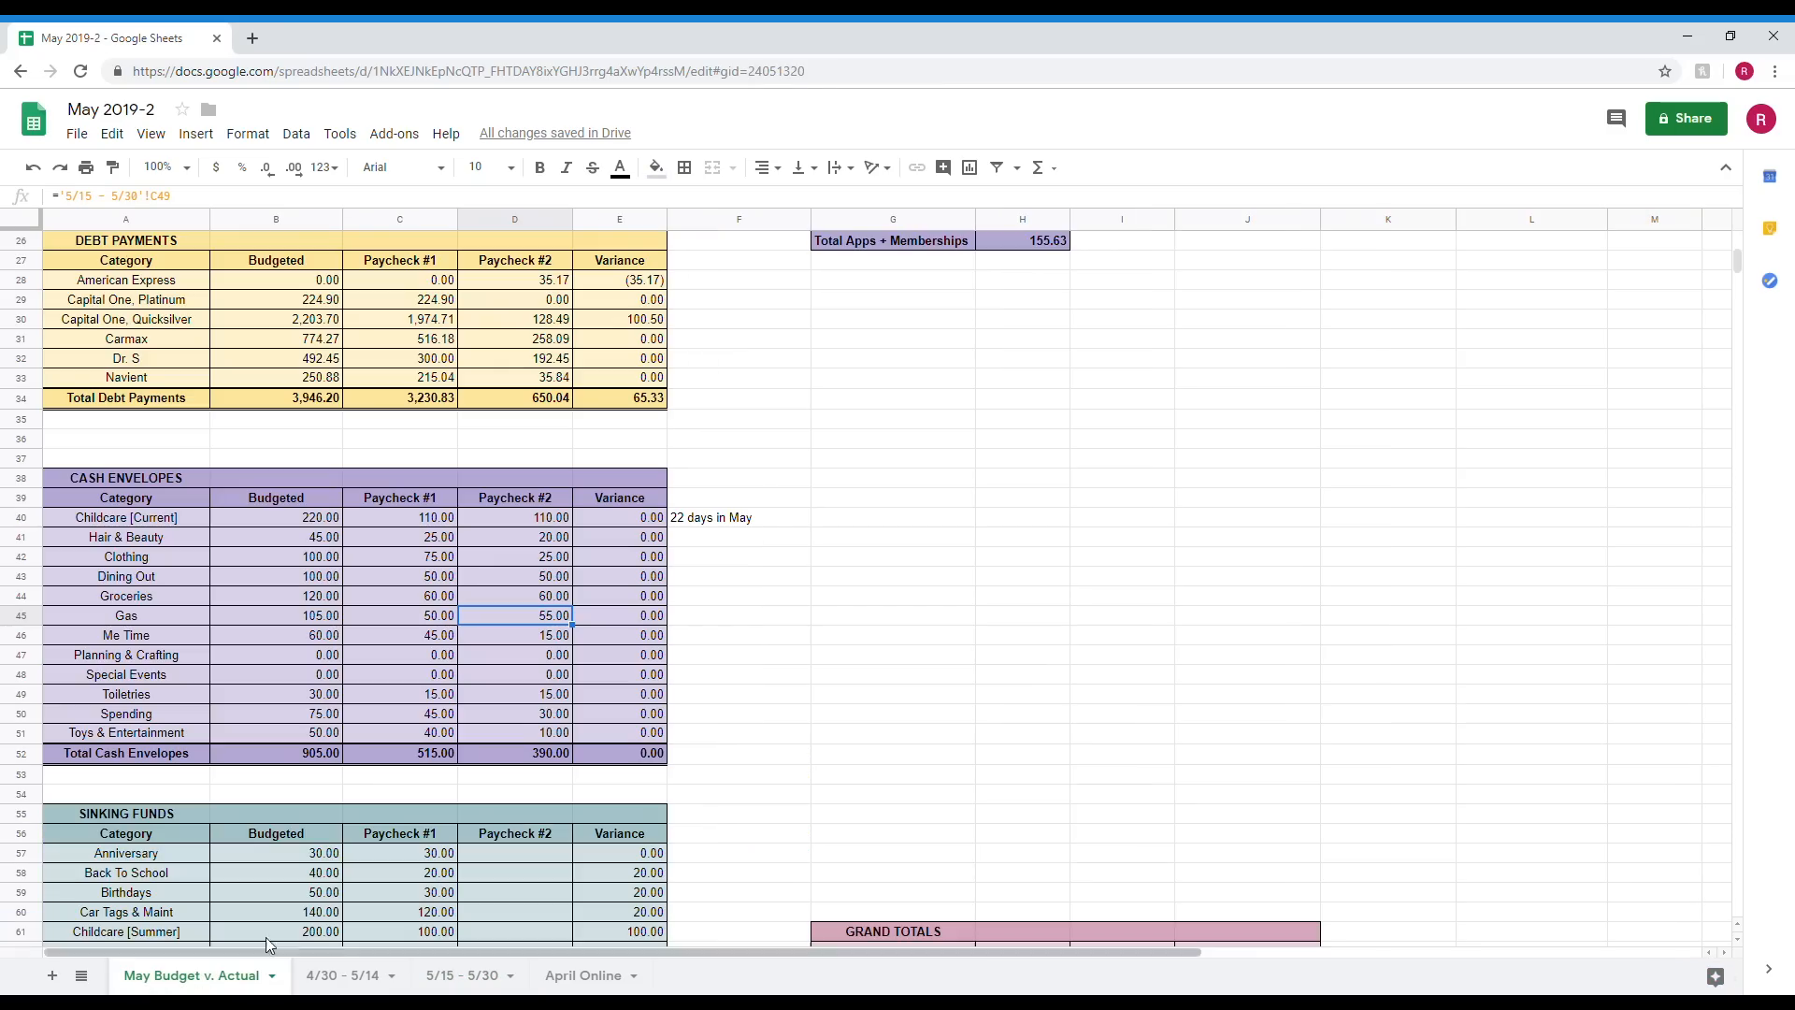
{"action": "scroll", "coordinate": [527, 552], "scroll_direction": "down", "scroll_amount": 3}
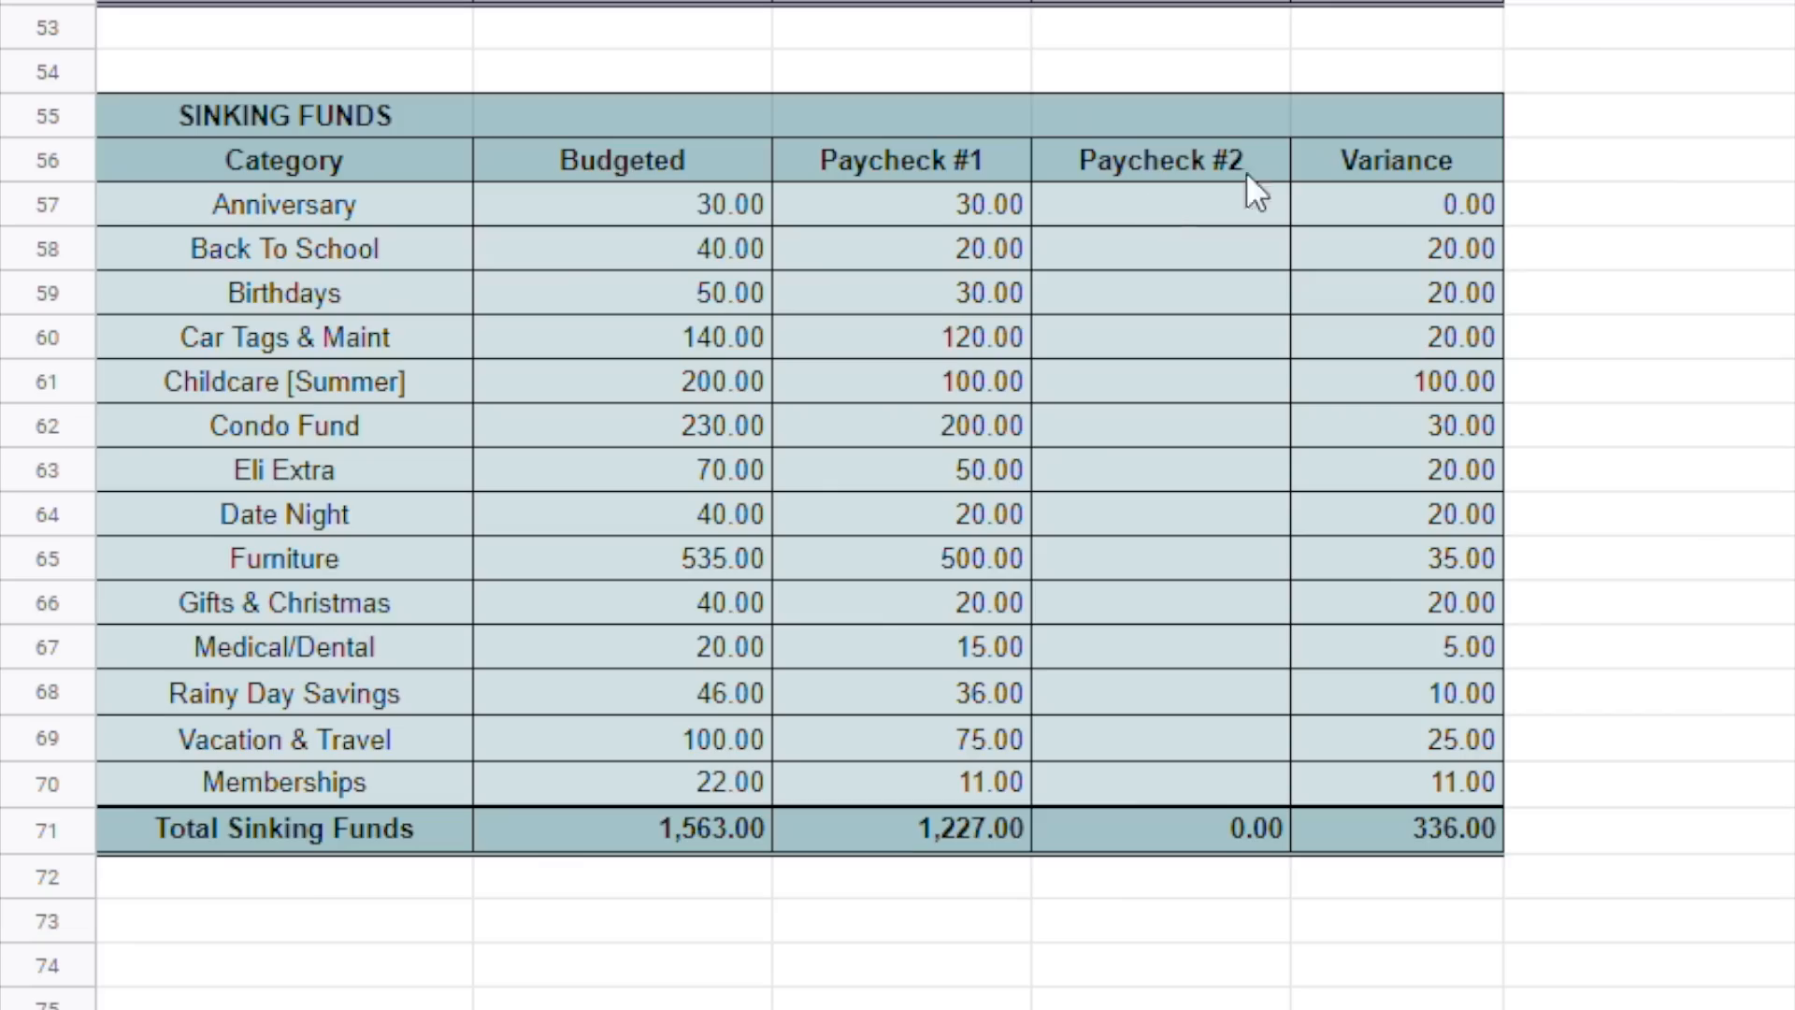
{"action": "left_click_drag", "start_coordinate": [1449, 194], "coordinate": [1440, 771]}
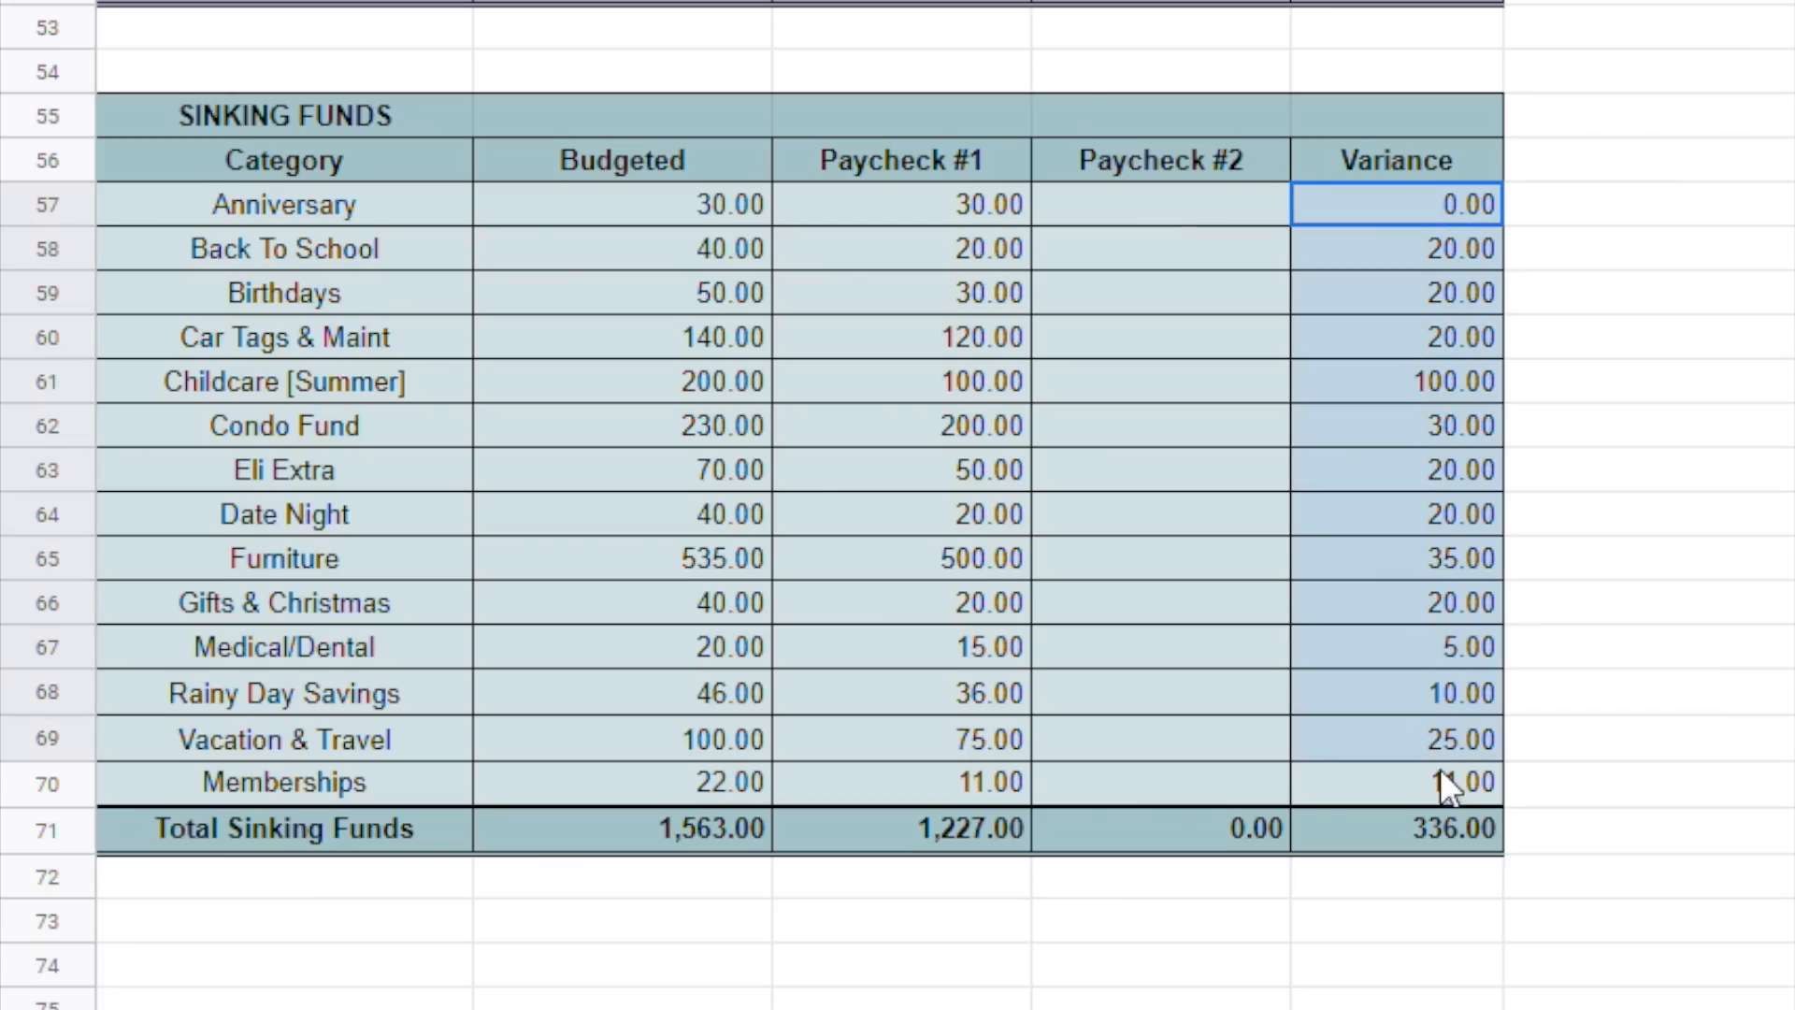
{"action": "left_click", "coordinate": [1416, 836]}
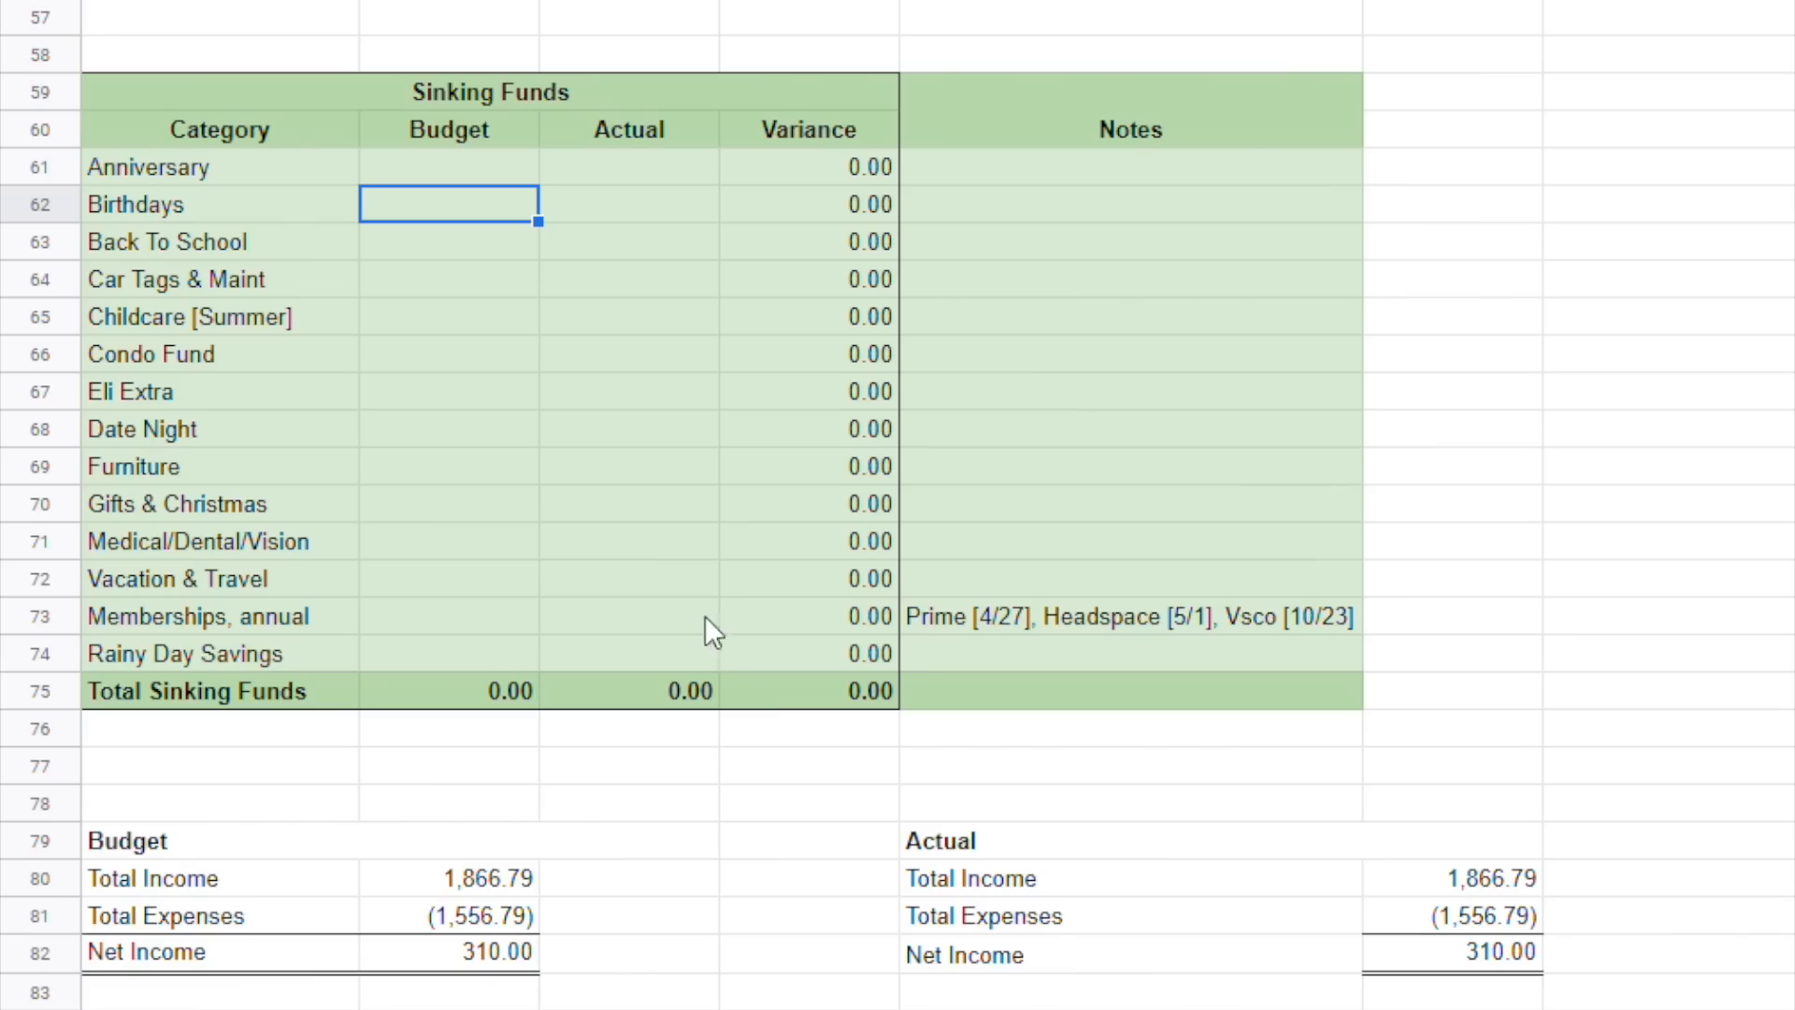
Enter sinking fund budgets of 0 for Anniversary, 20 each for Birthdays, Back To School and Car Tags & Maint, and 100 for Childcare [Summer].
{"action": "left_click", "coordinate": [490, 166]}
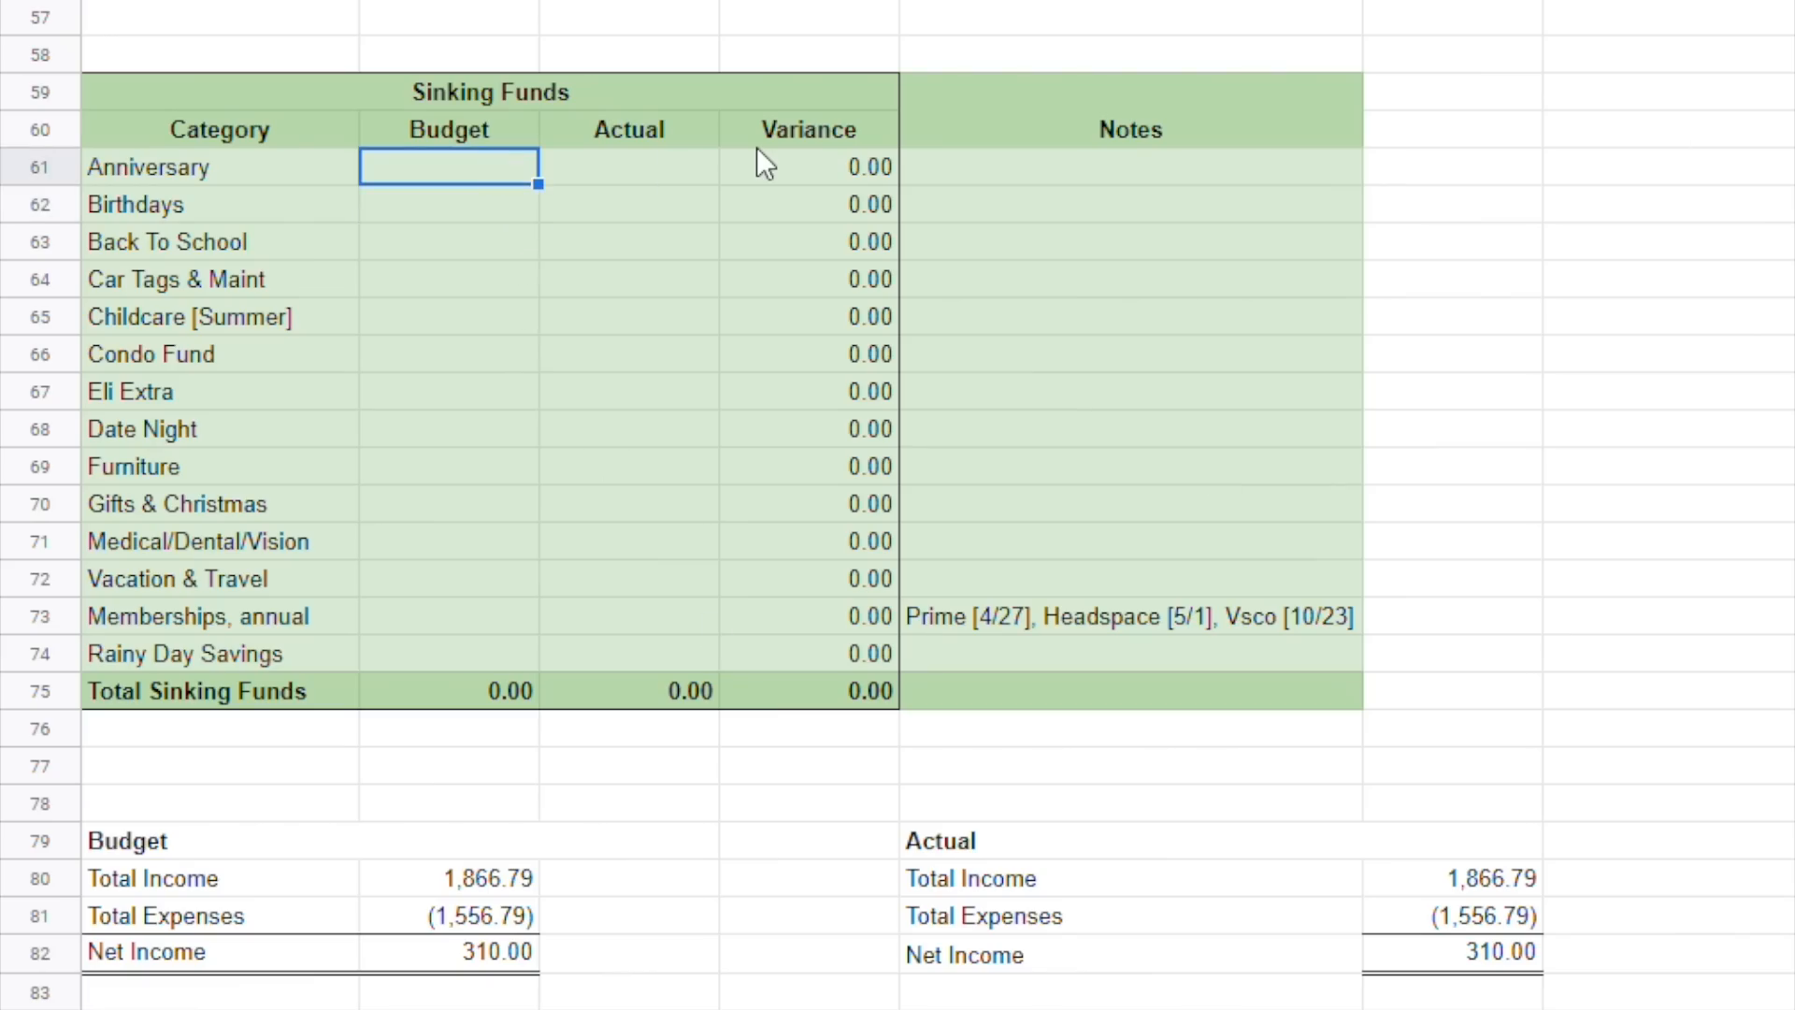
{"action": "type", "text": "0"}
{"action": "key", "text": "Return"}
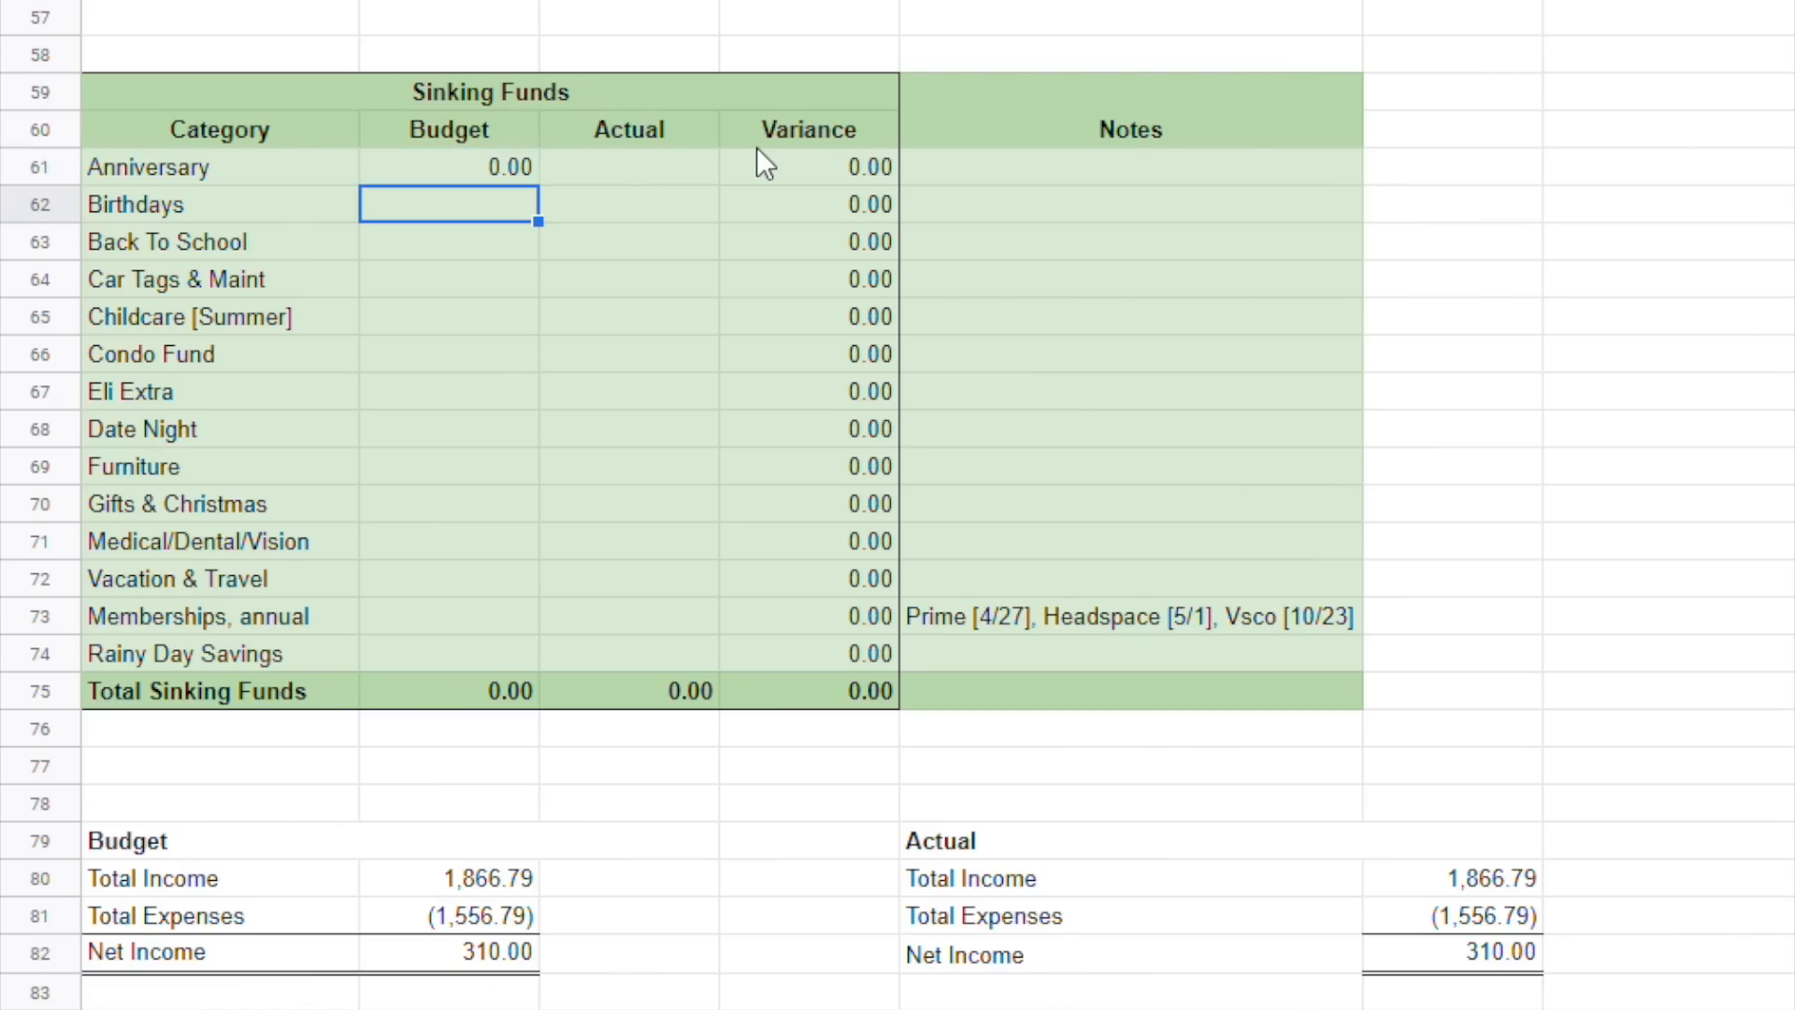
{"action": "type", "text": "20"}
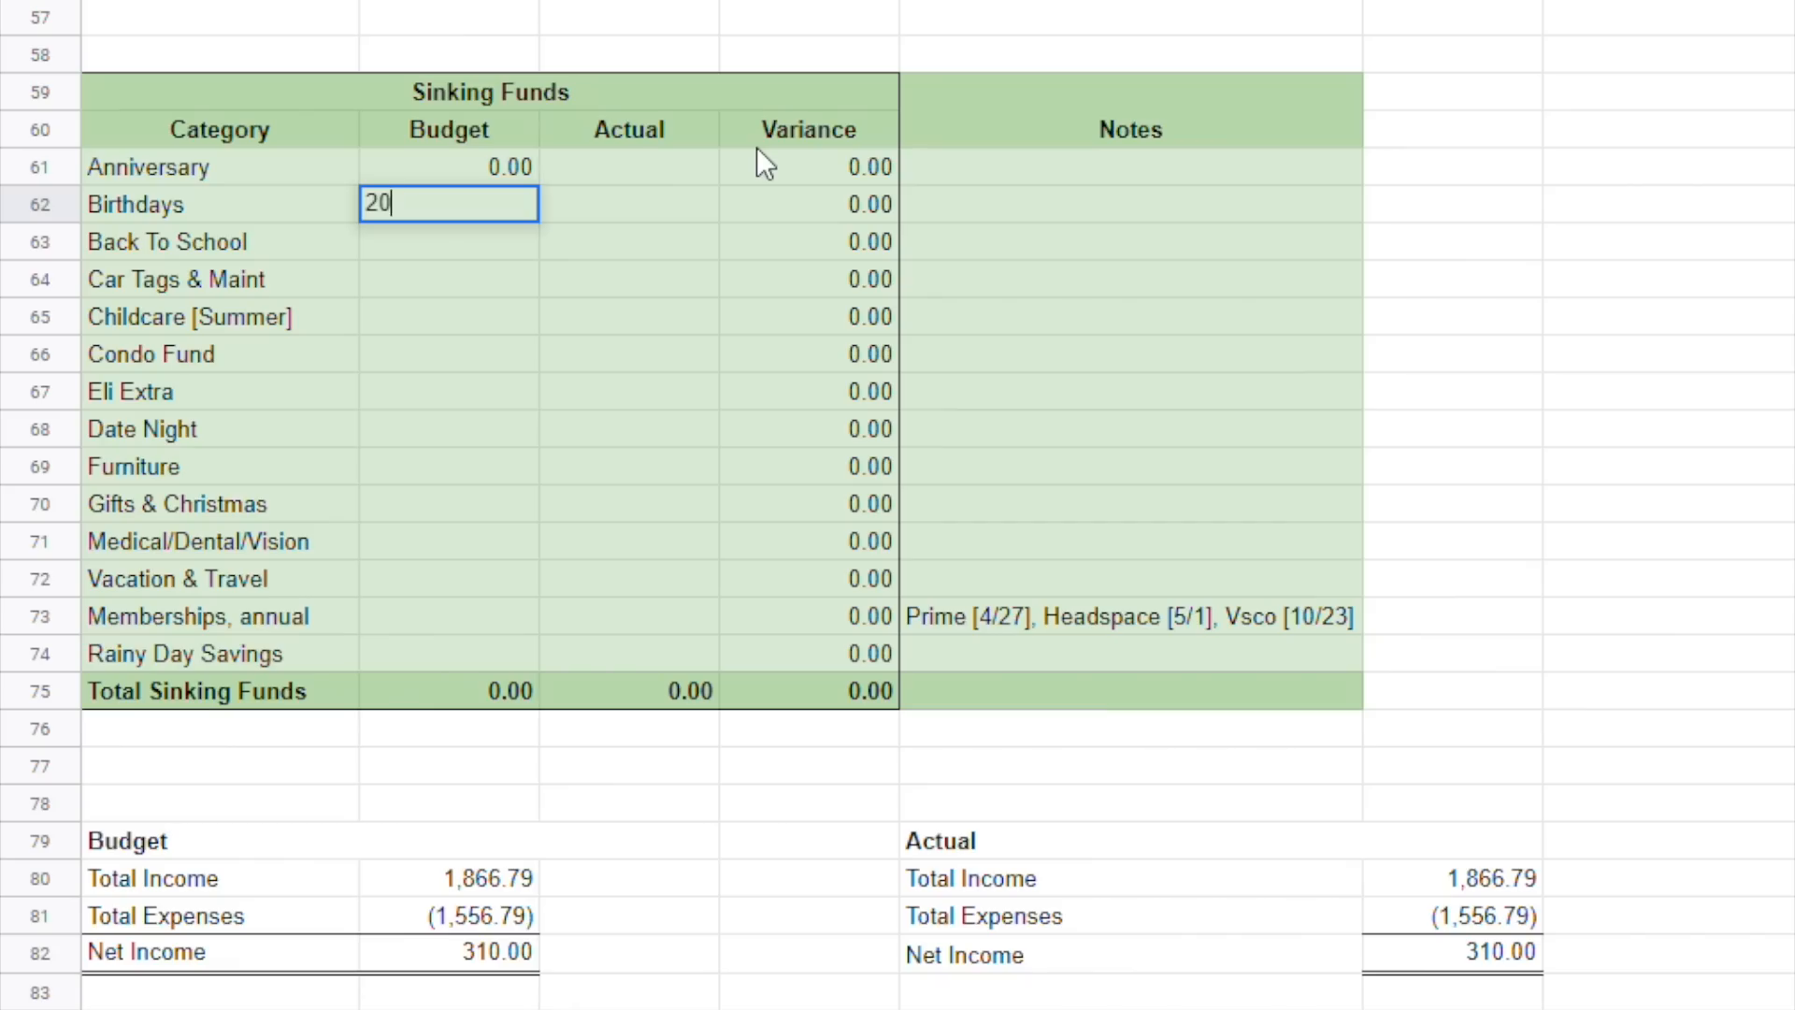
{"action": "key", "text": "Return"}
{"action": "type", "text": "20"}
{"action": "key", "text": "Return"}
{"action": "type", "text": "20"}
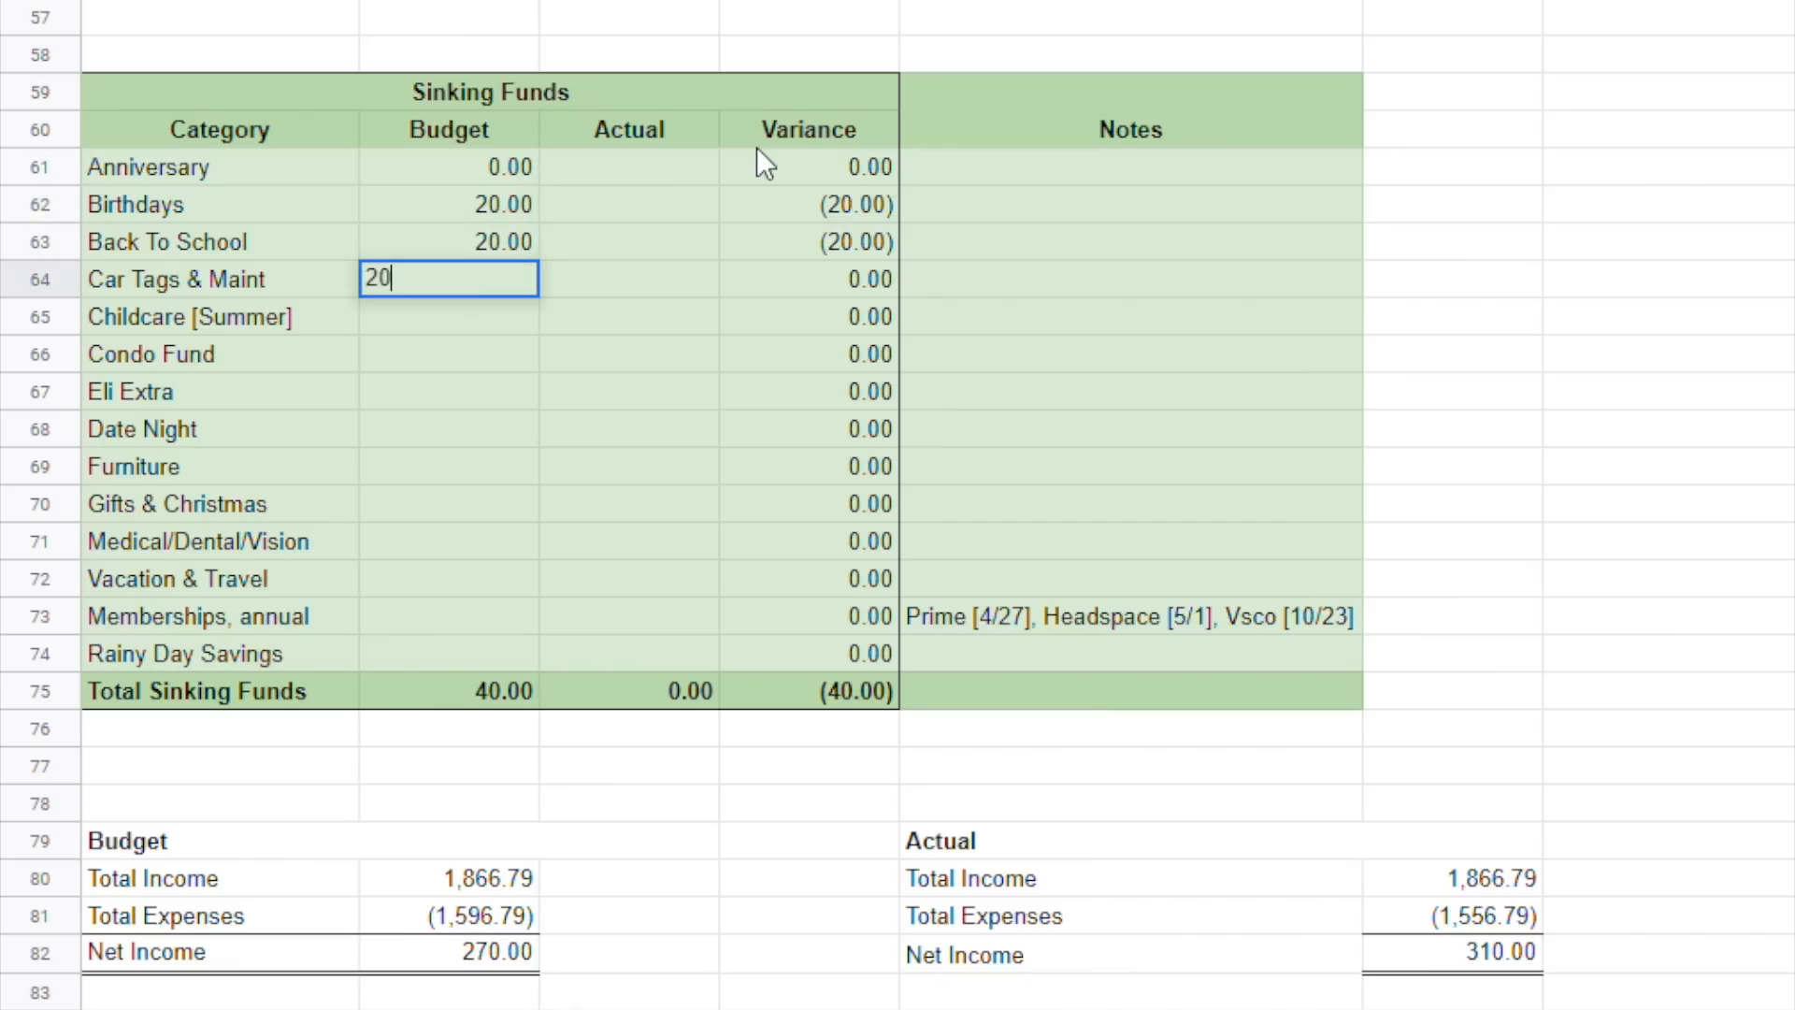
{"action": "key", "text": "Return"}
{"action": "type", "text": "100"}
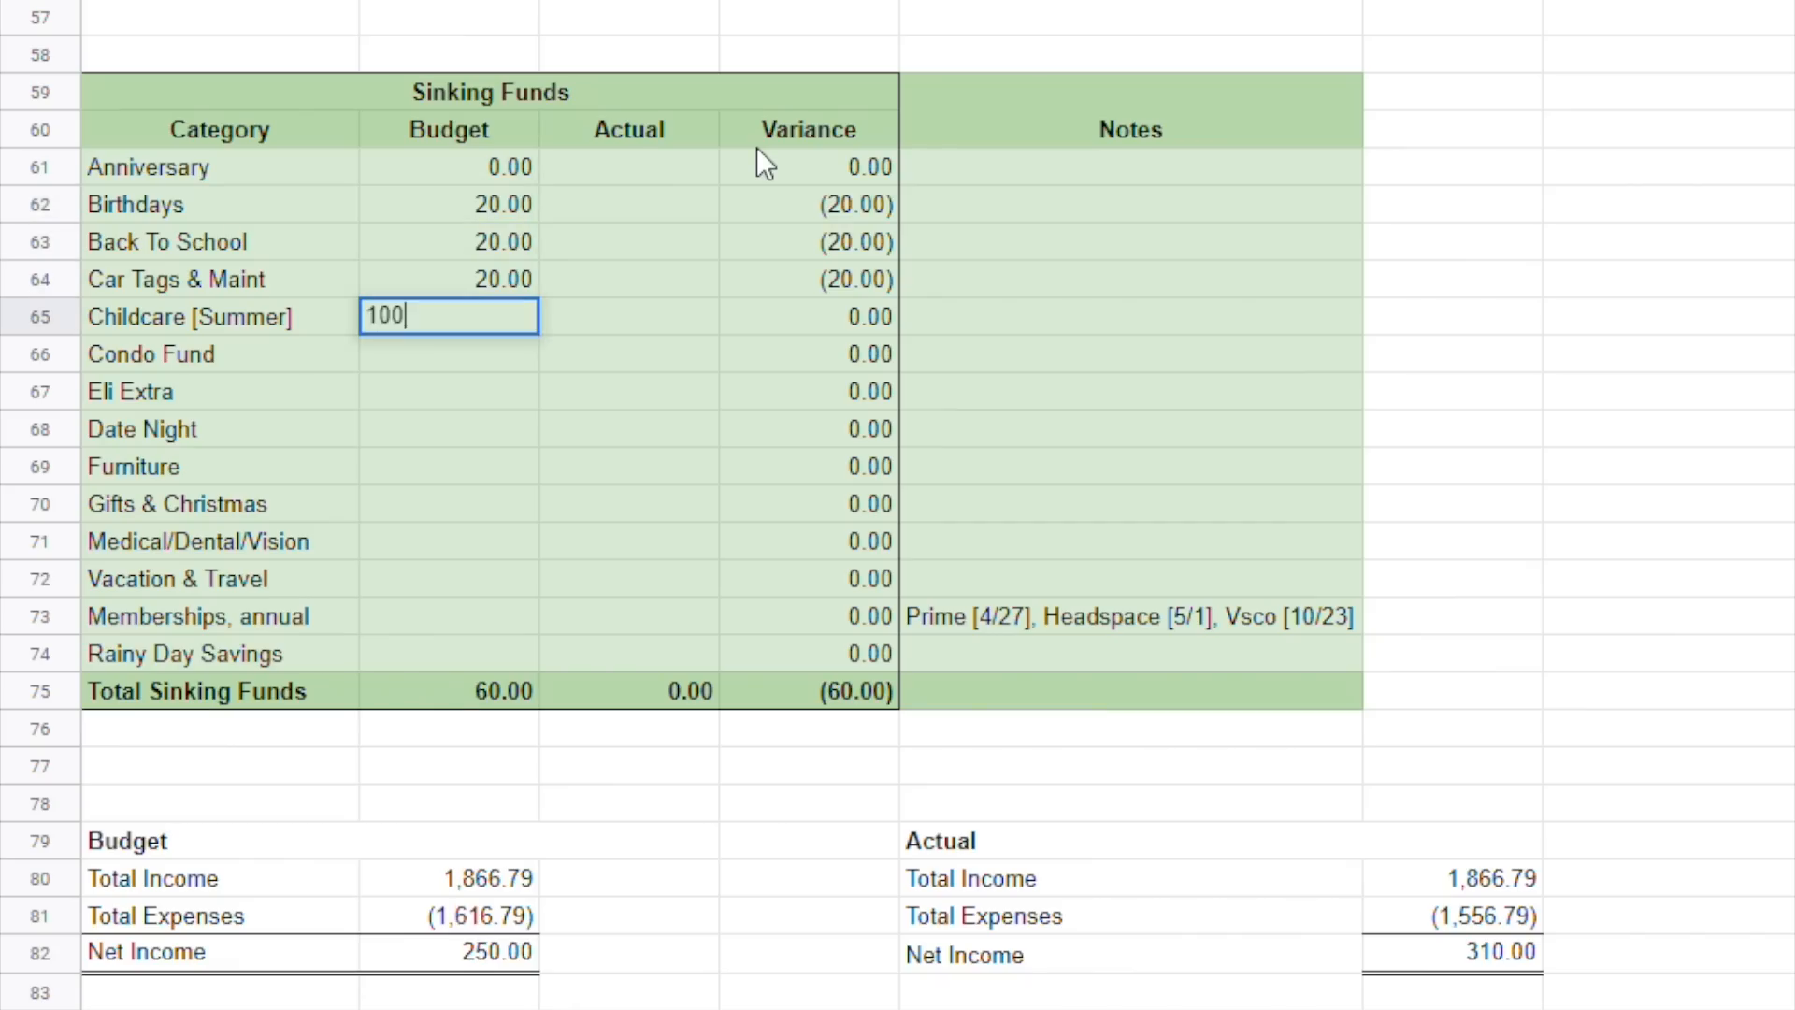
{"action": "key", "text": "Return"}
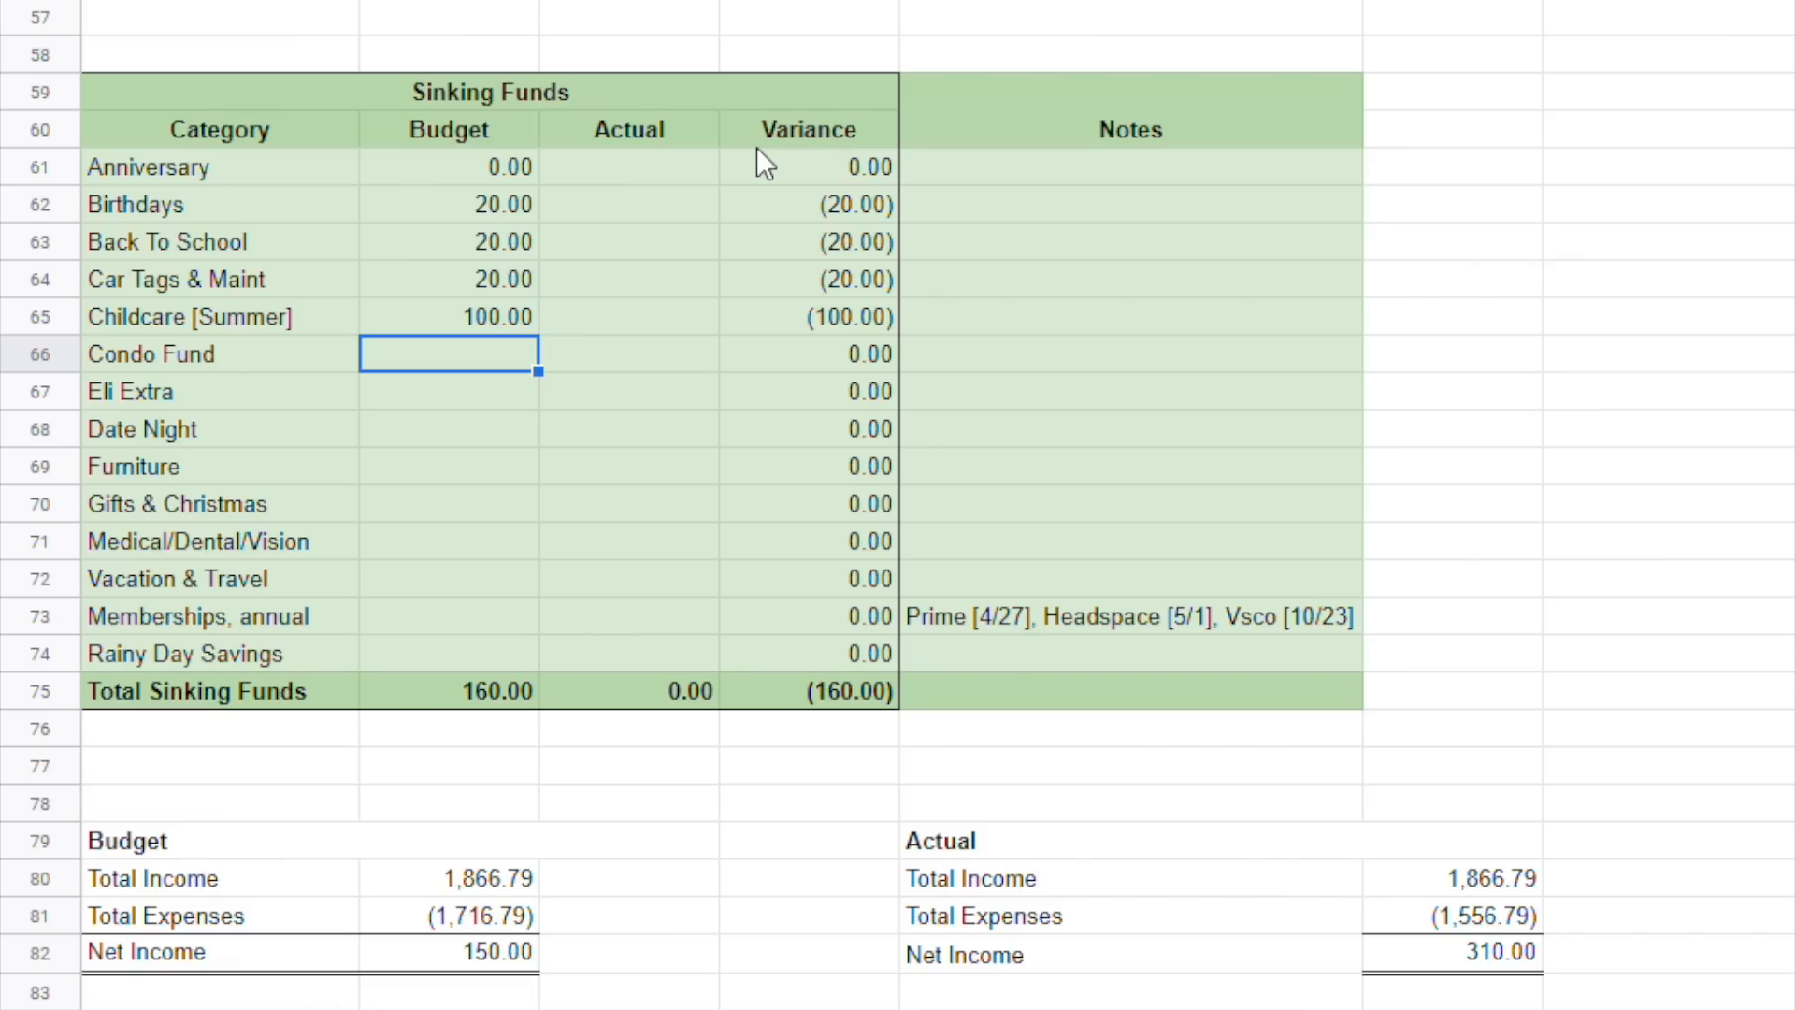
Budget 0 for Condo Fund, 20 each for the Extra fund and Date Night, and 35 for Furniture in the Sinking Funds table.
{"action": "type", "text": "0"}
{"action": "key", "text": "Return"}
{"action": "type", "text": "20"}
{"action": "key", "text": "Return"}
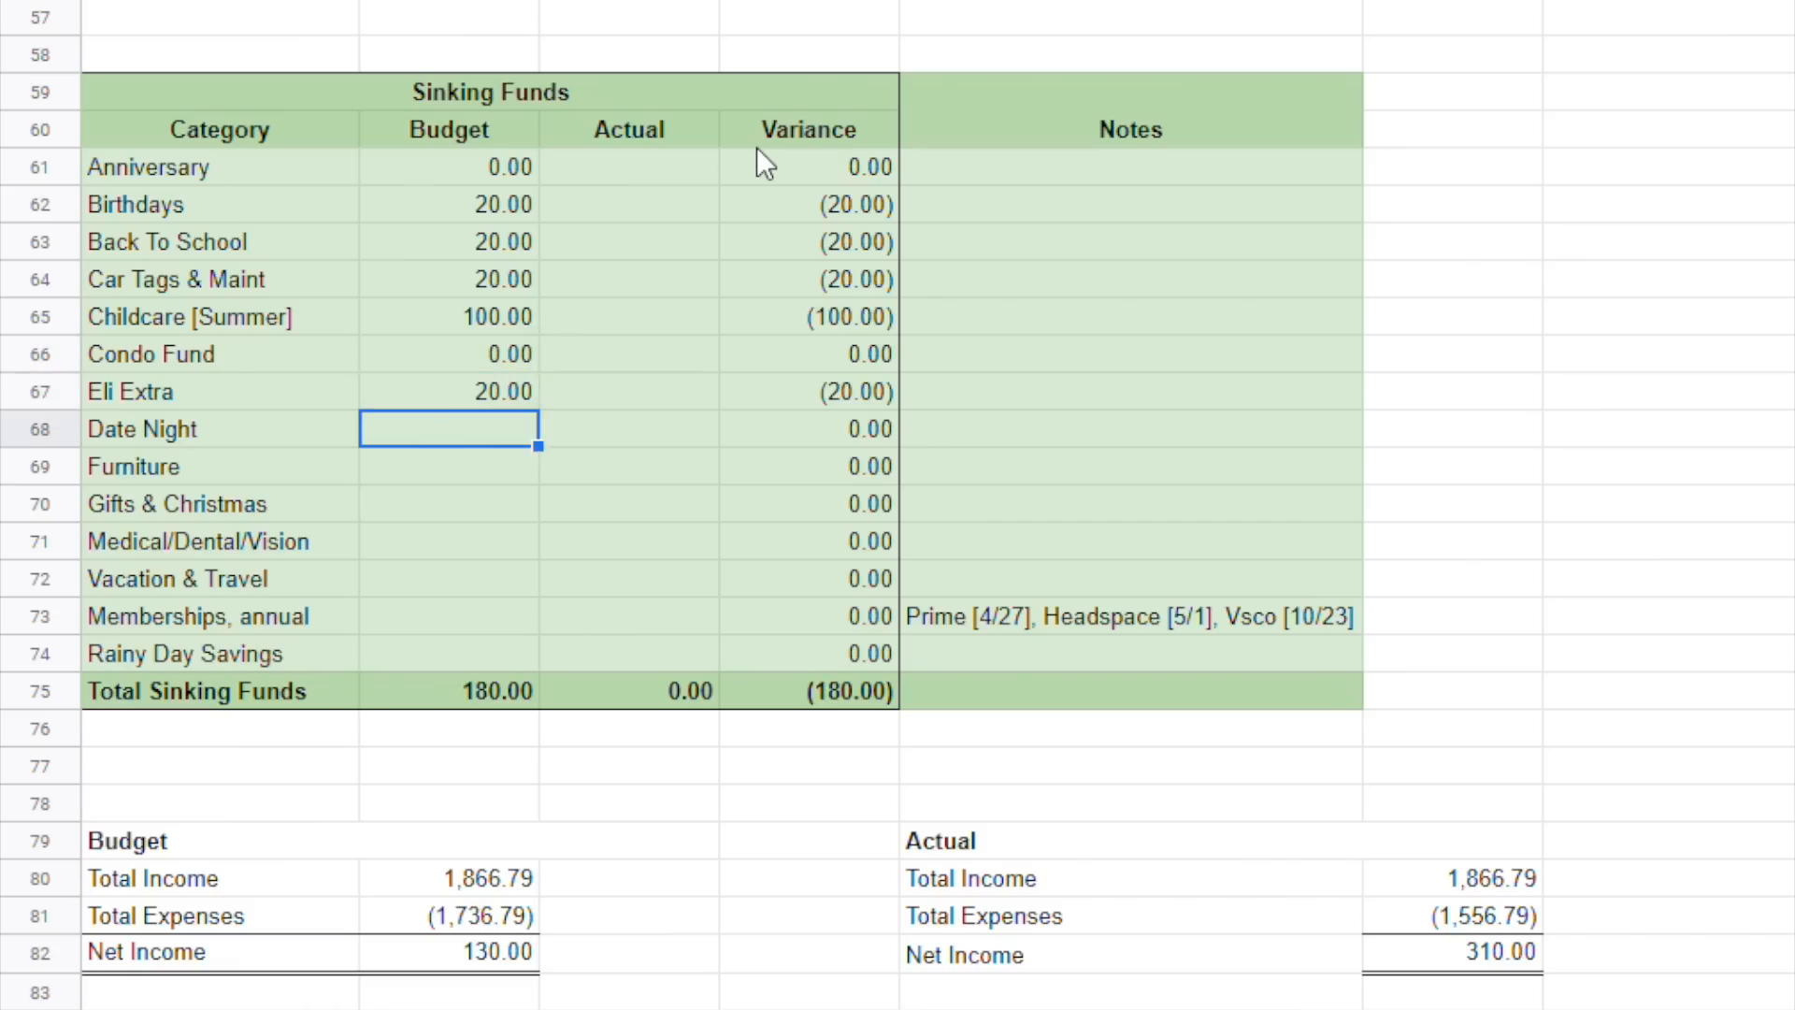
{"action": "type", "text": "20"}
{"action": "key", "text": "Return"}
{"action": "type", "text": "20"}
{"action": "key", "text": "Return"}
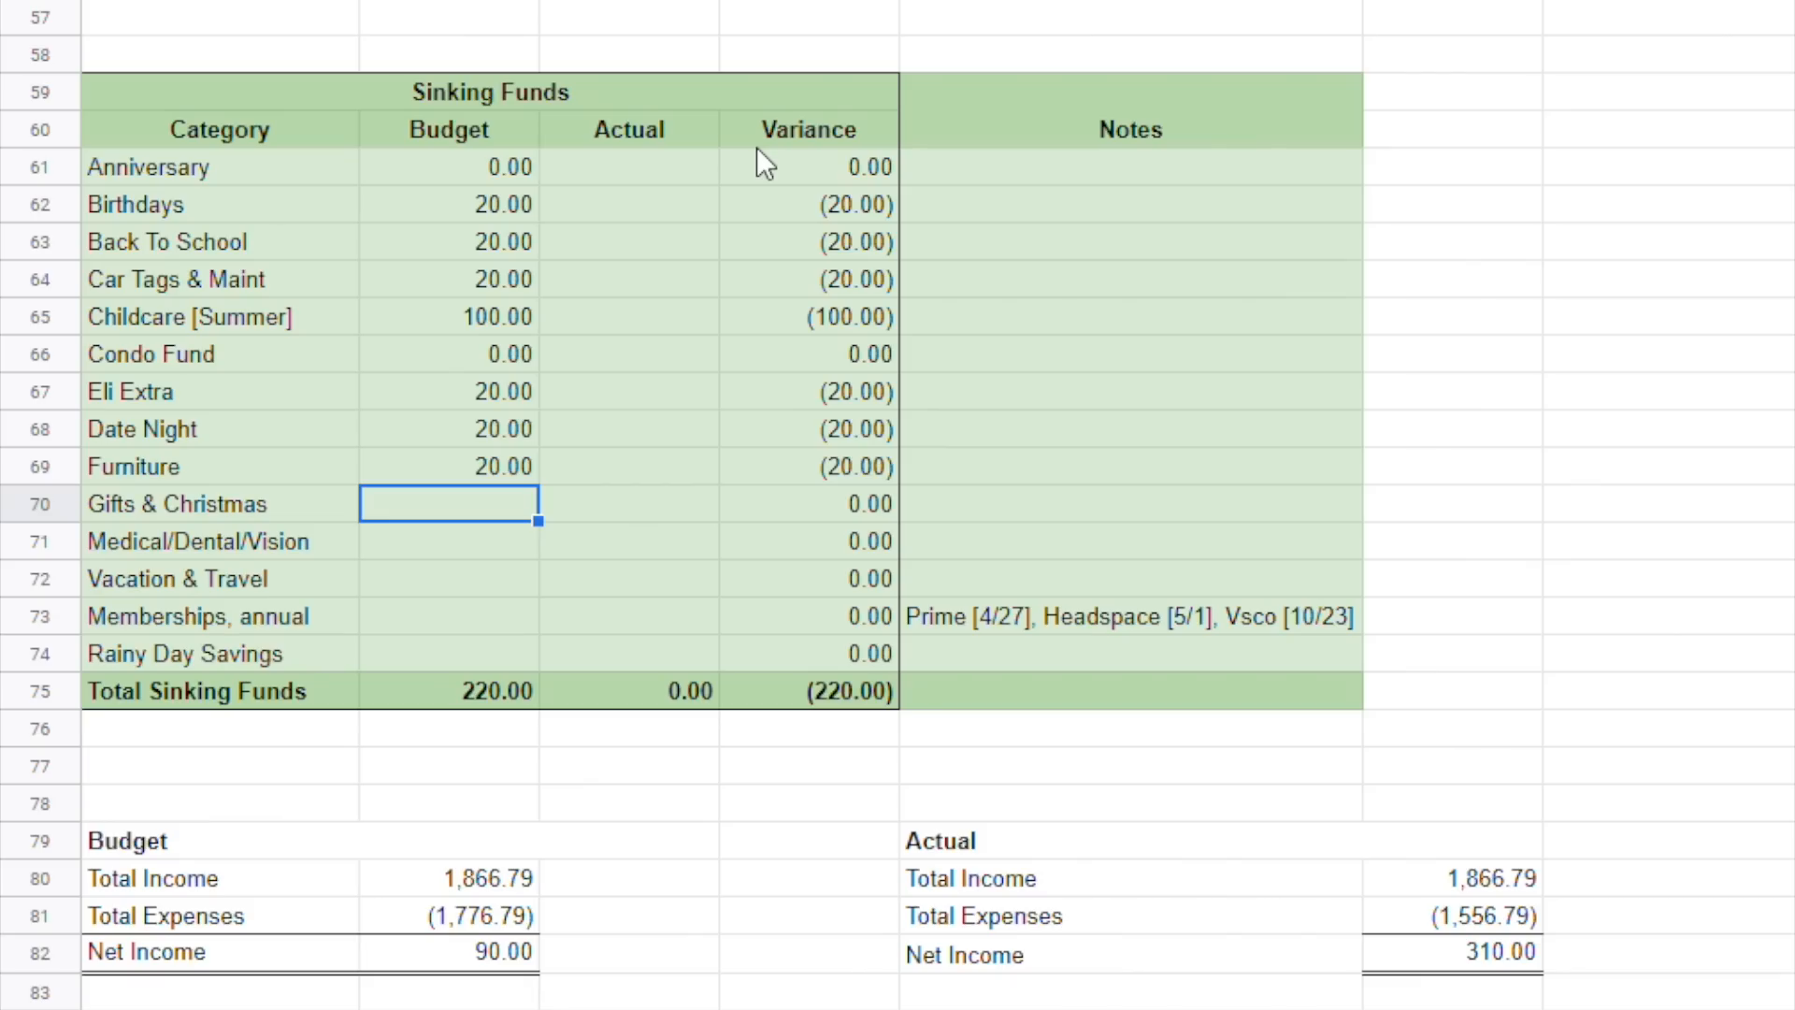
{"action": "key", "text": "Up"}
{"action": "type", "text": "35"}
{"action": "key", "text": "Return"}
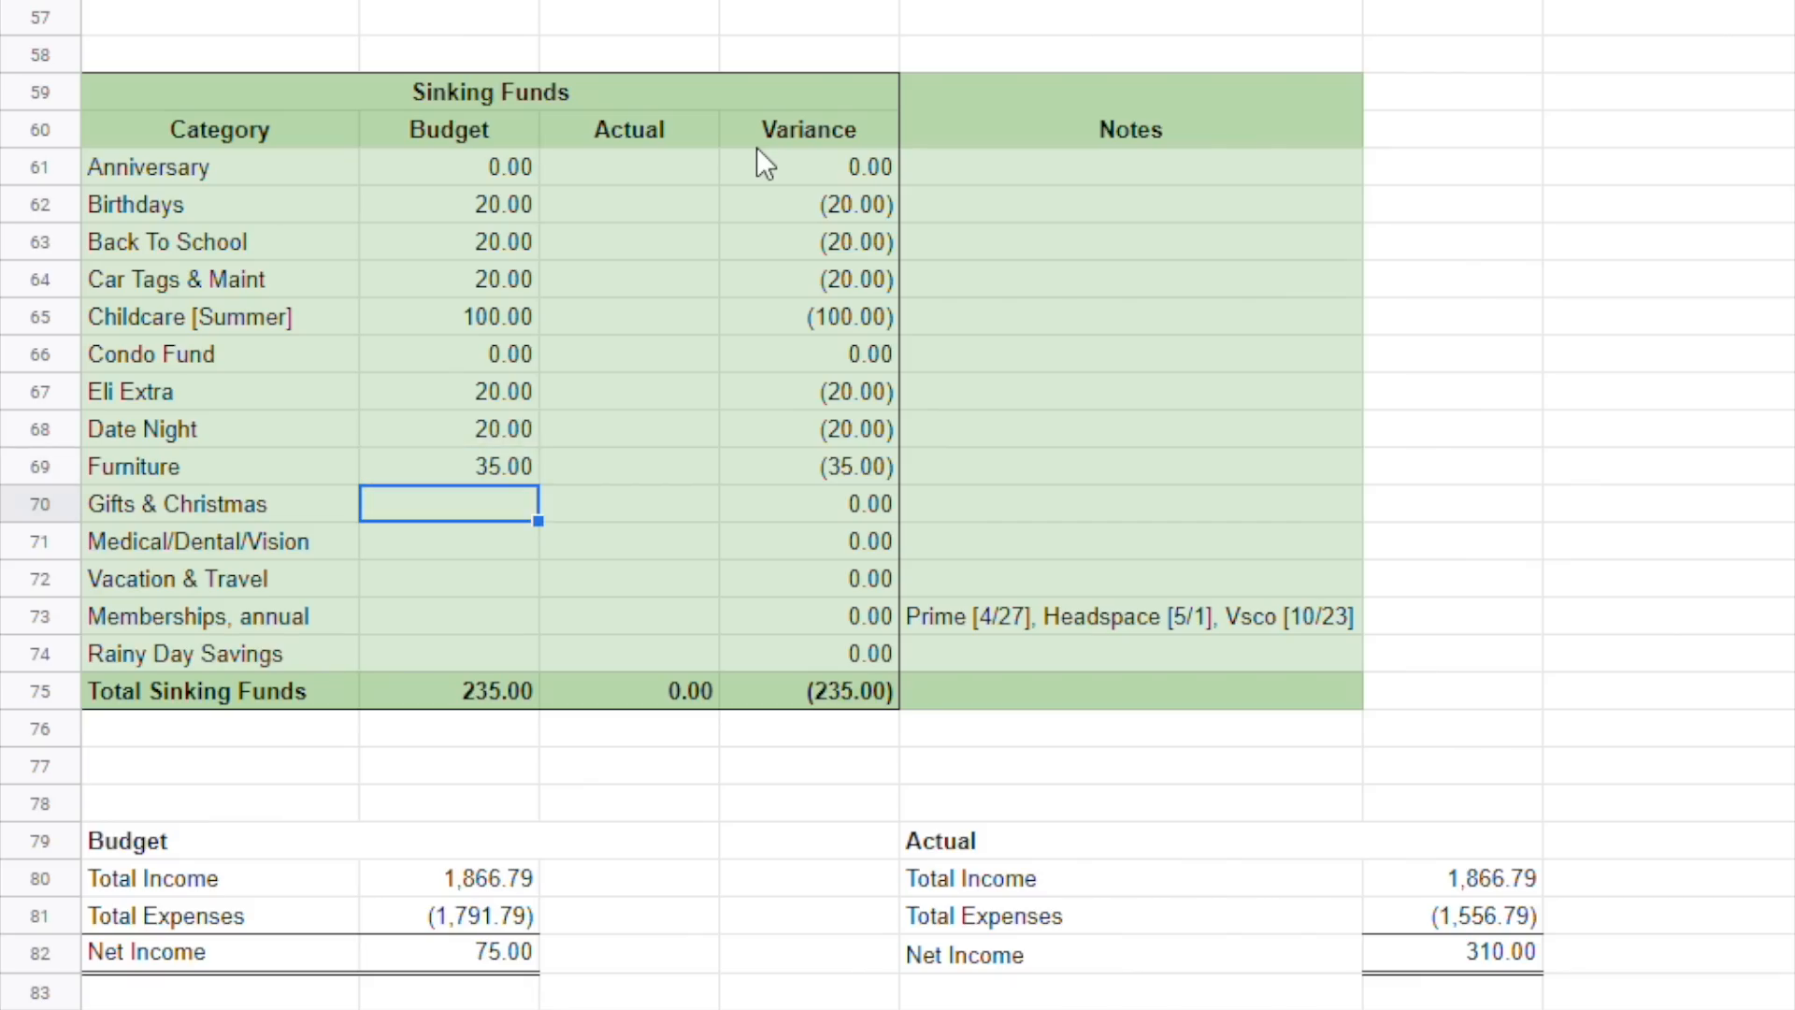
Budget 20 for Gifts & Christmas, 5 for Medical/Dental/Vision, 25 for Vacation & Travel, 11 for Memberships and 14 for Rainy Day Savings.
{"action": "type", "text": "20"}
{"action": "key", "text": "Return"}
{"action": "type", "text": "5"}
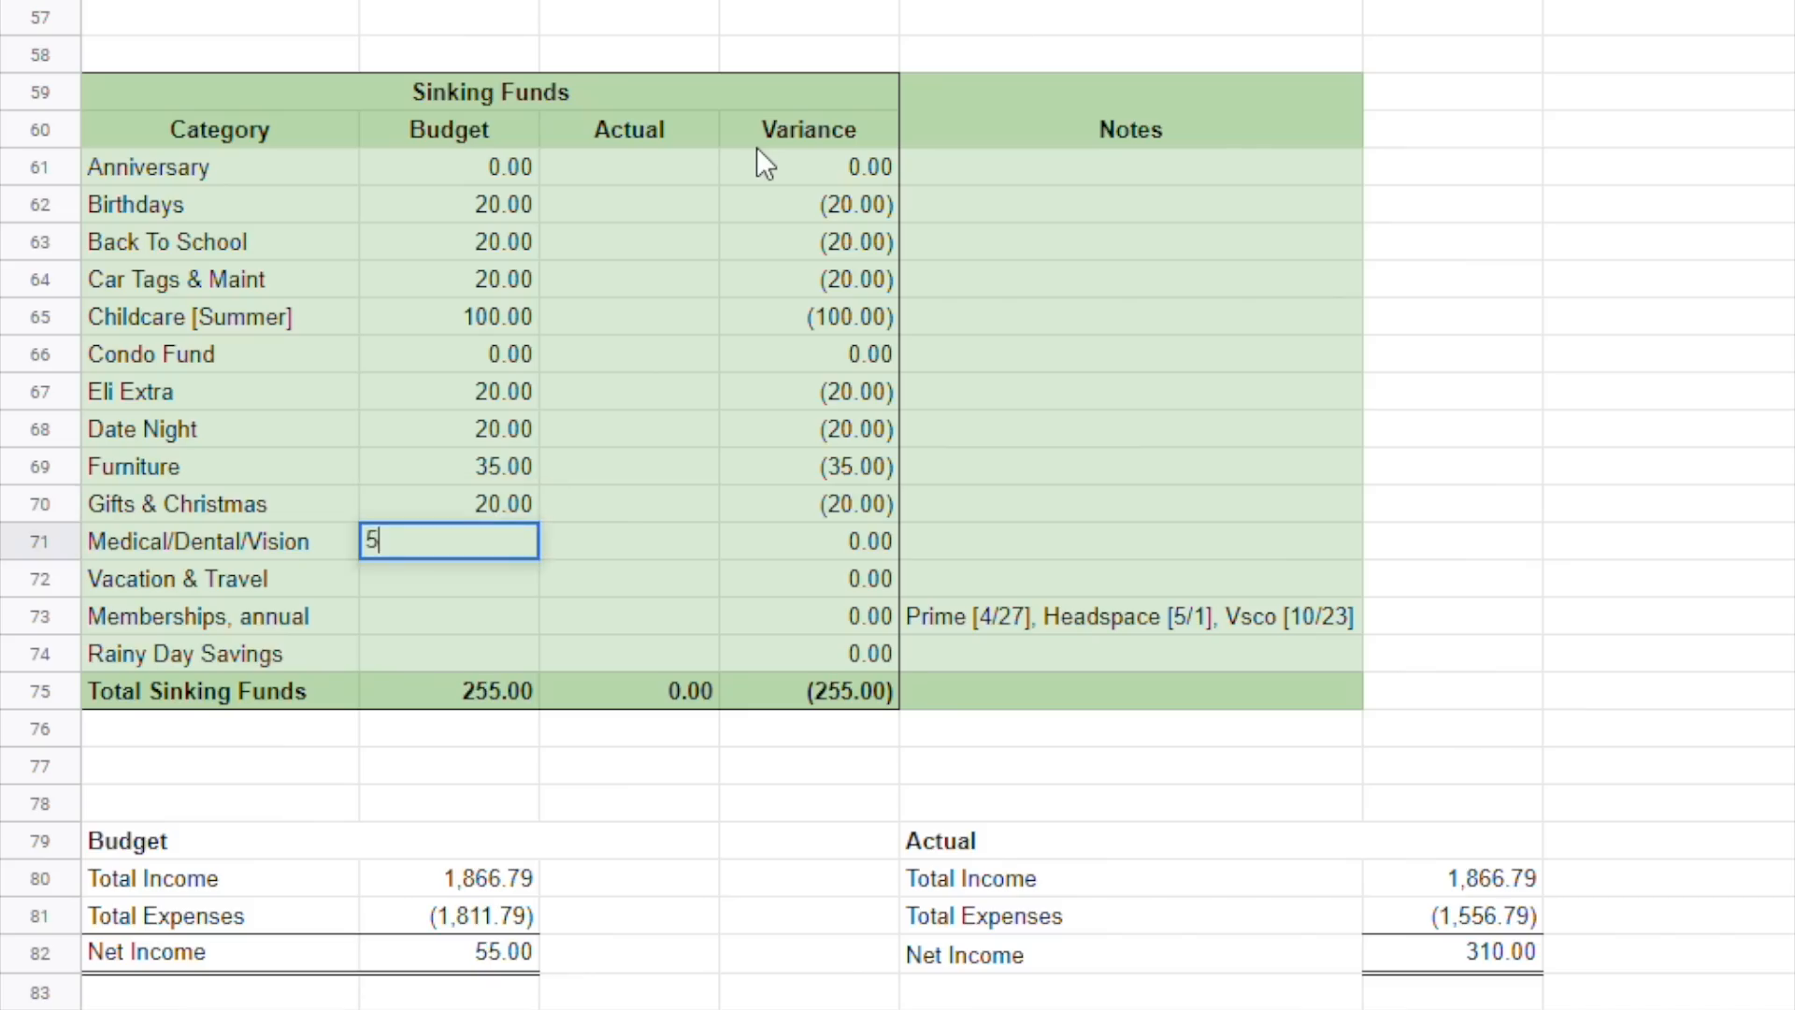
{"action": "key", "text": "Return"}
{"action": "type", "text": "25"}
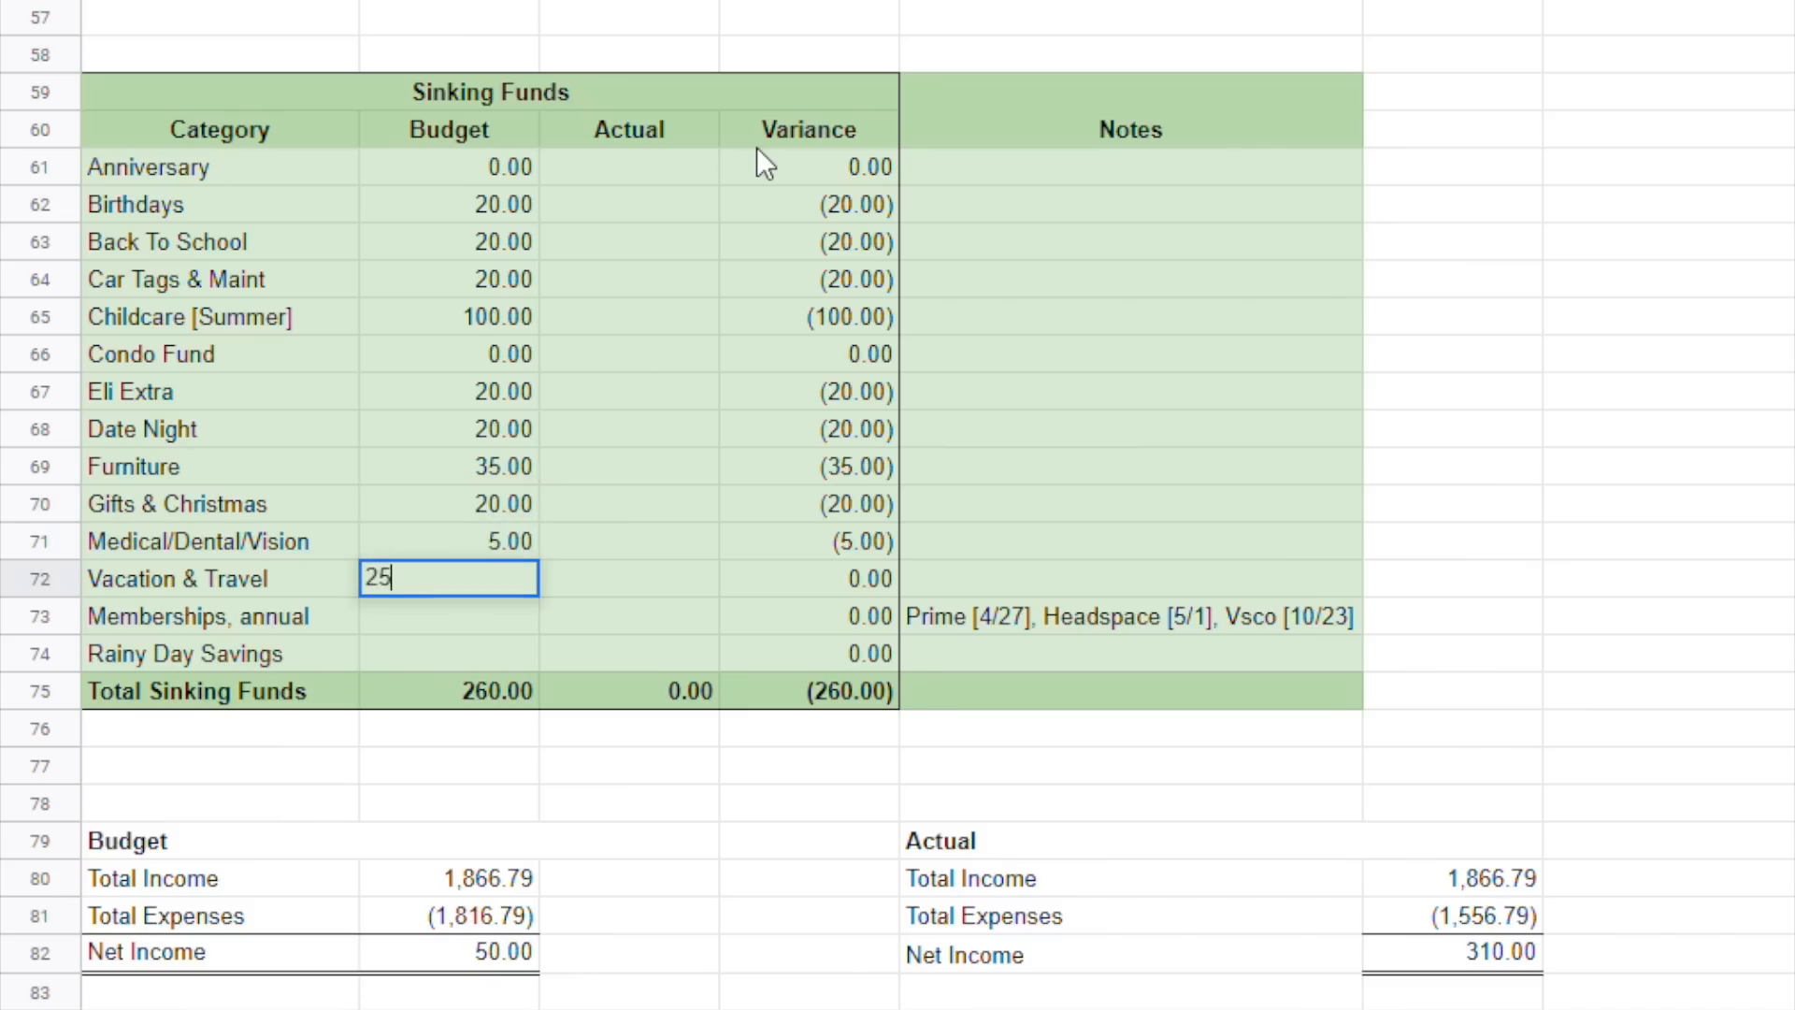
{"action": "key", "text": "Return"}
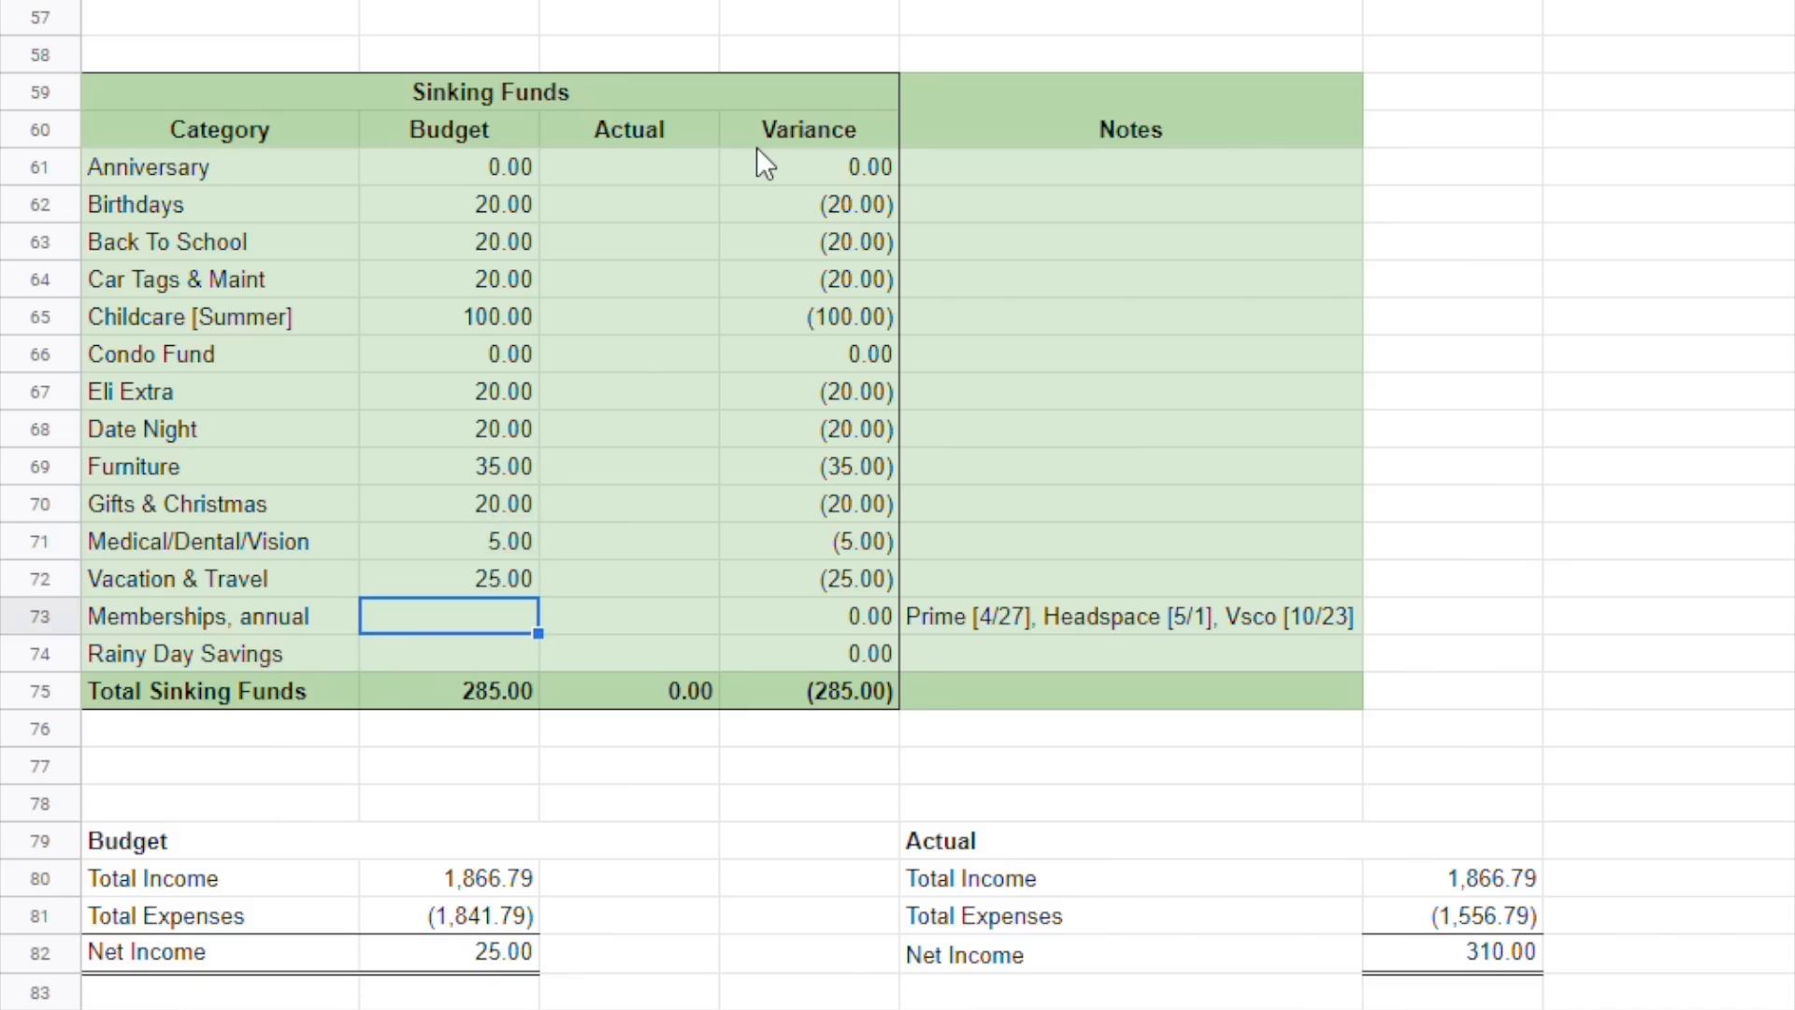
{"action": "type", "text": "11"}
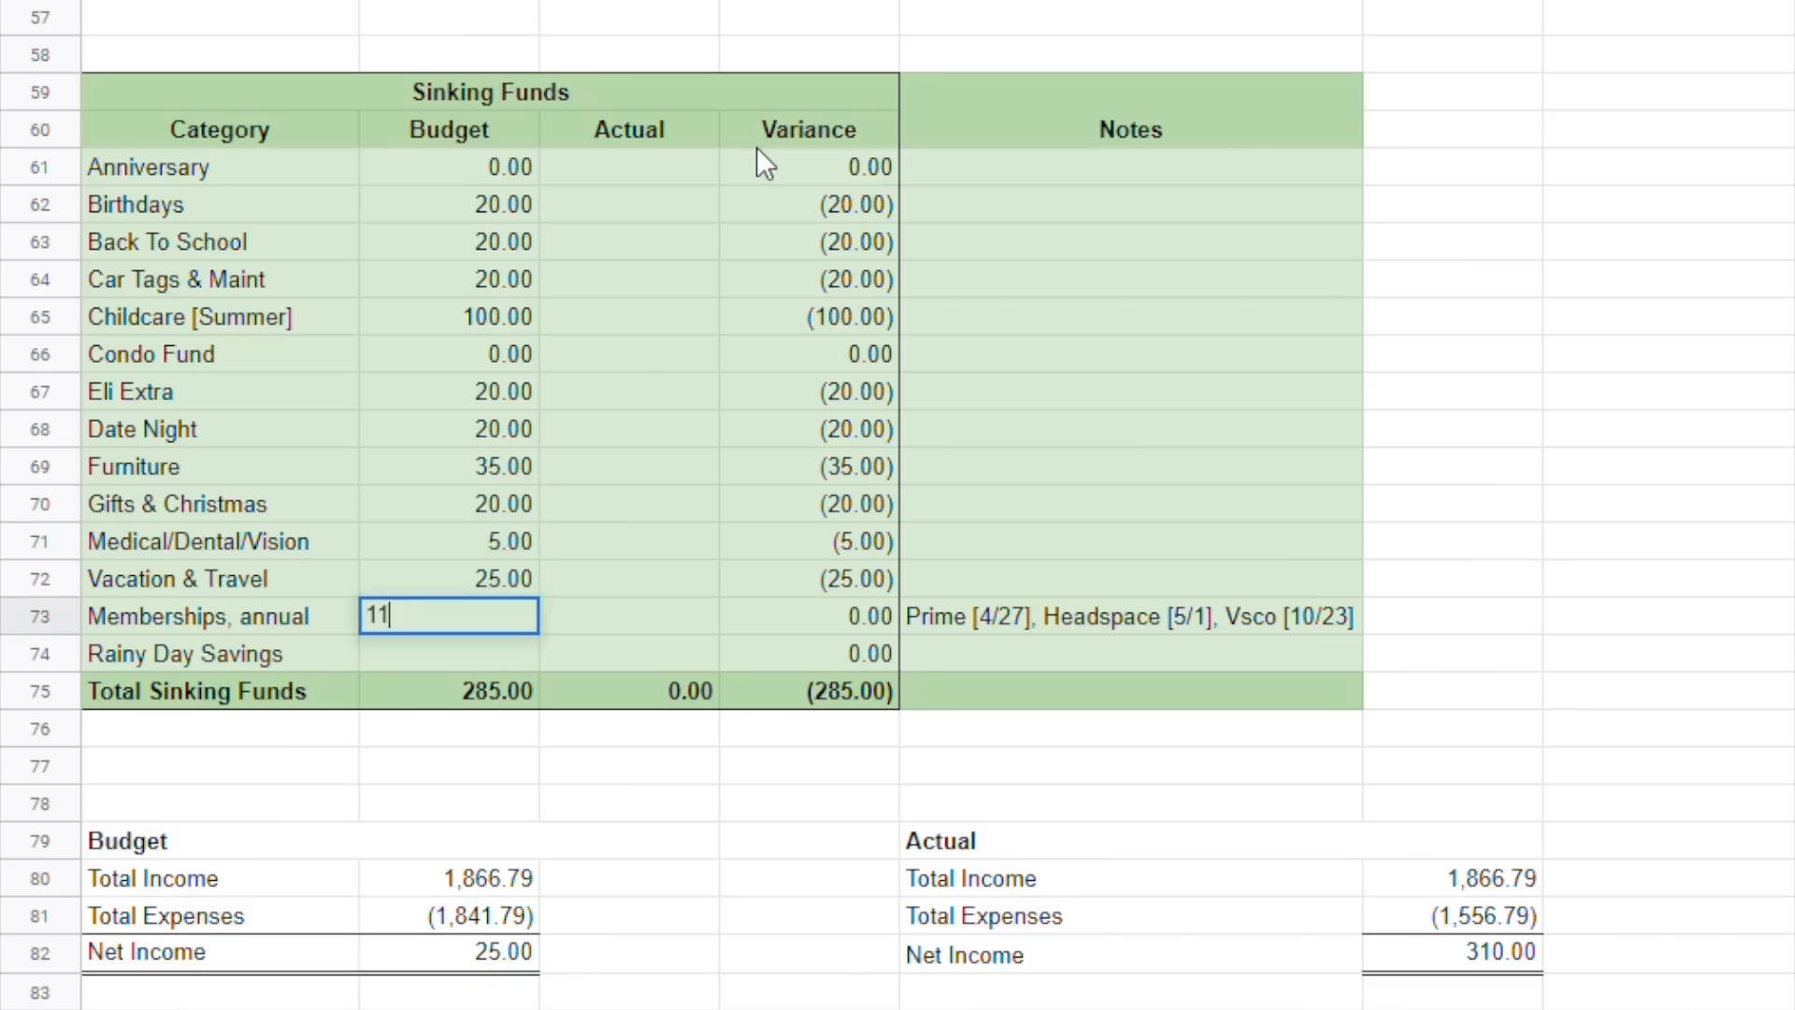
{"action": "key", "text": "Return"}
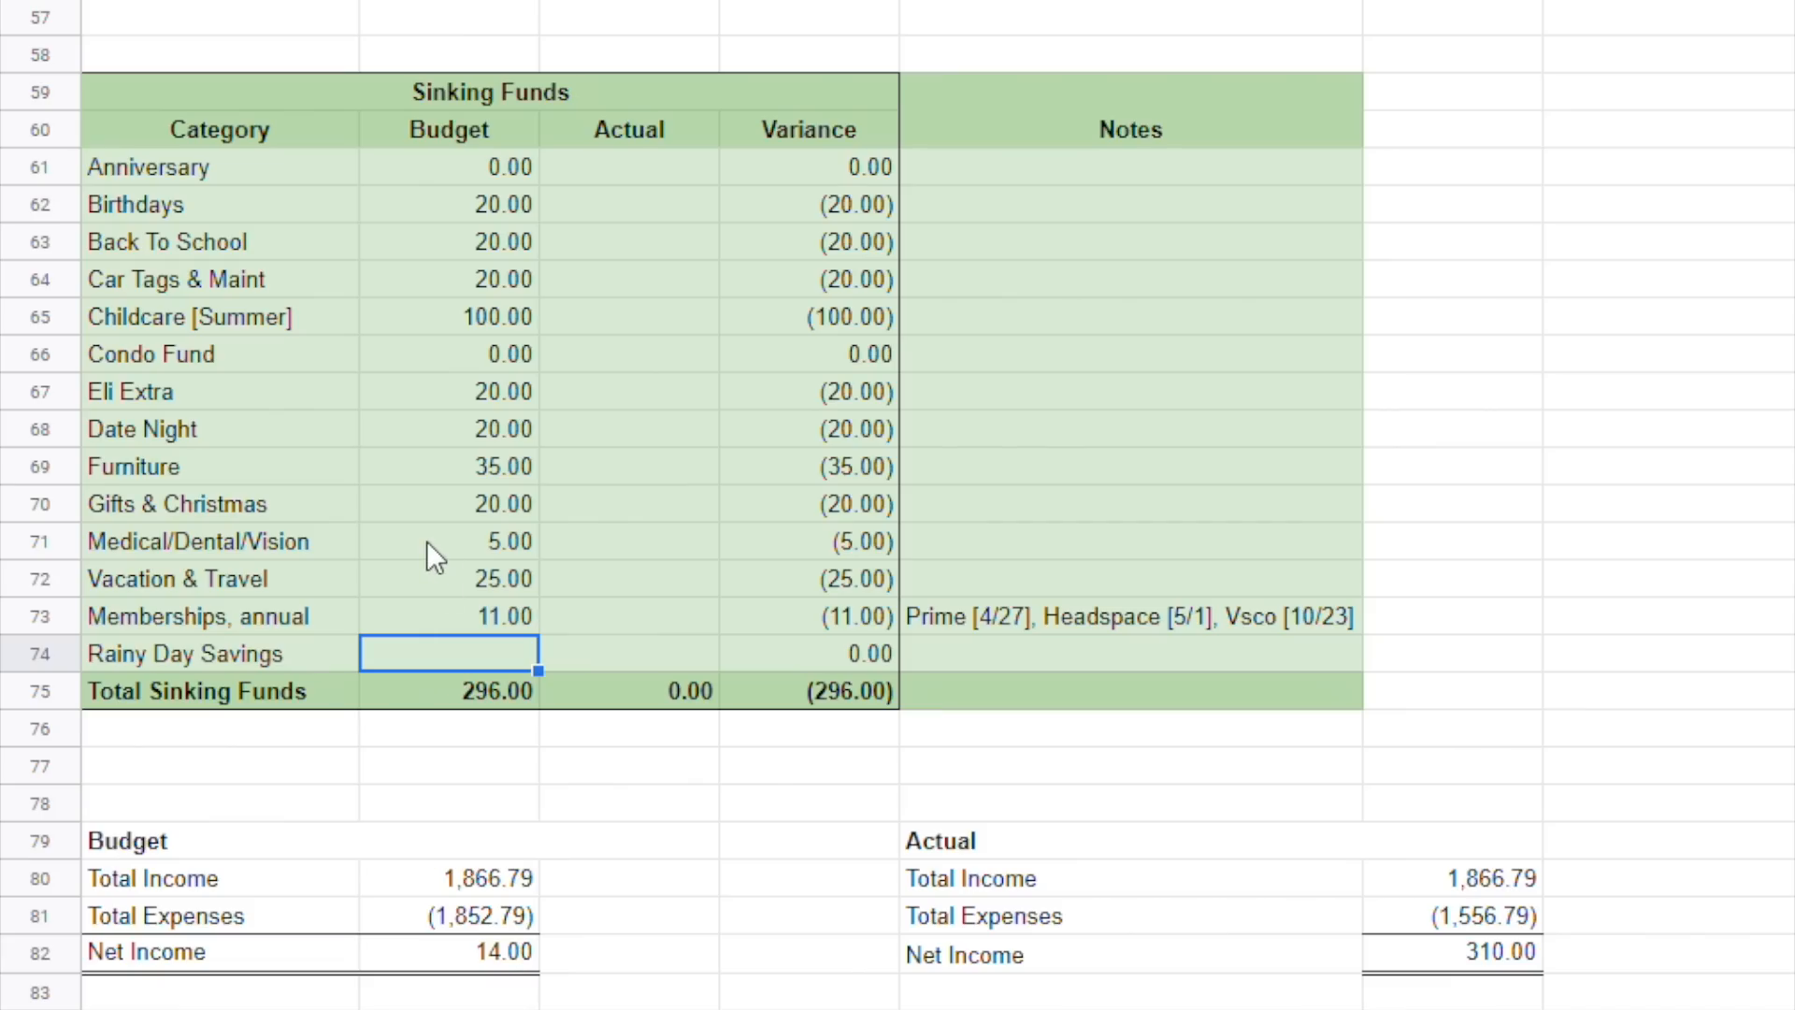
{"action": "type", "text": "14"}
{"action": "key", "text": "Return"}
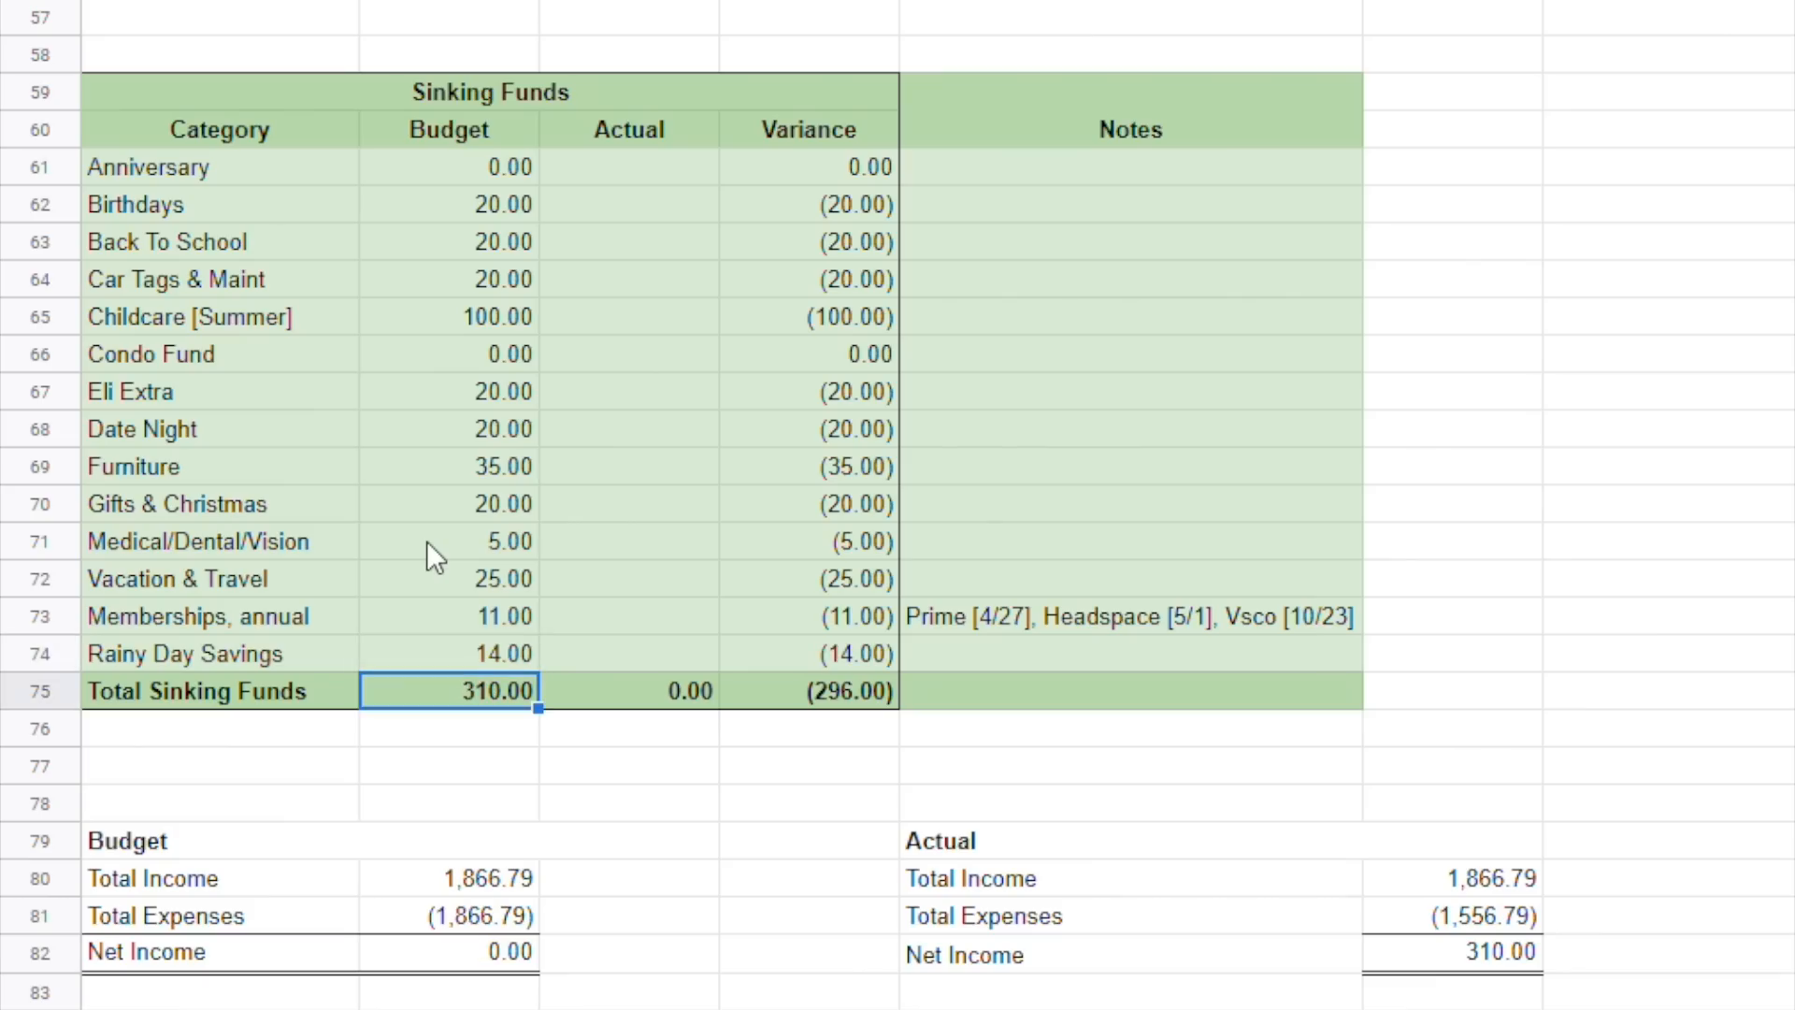
Check the Net Income row of the Budget summary and the Actual summary beside it.
{"action": "left_click", "coordinate": [241, 961]}
{"action": "left_click_drag", "start_coordinate": [241, 961], "coordinate": [481, 963]}
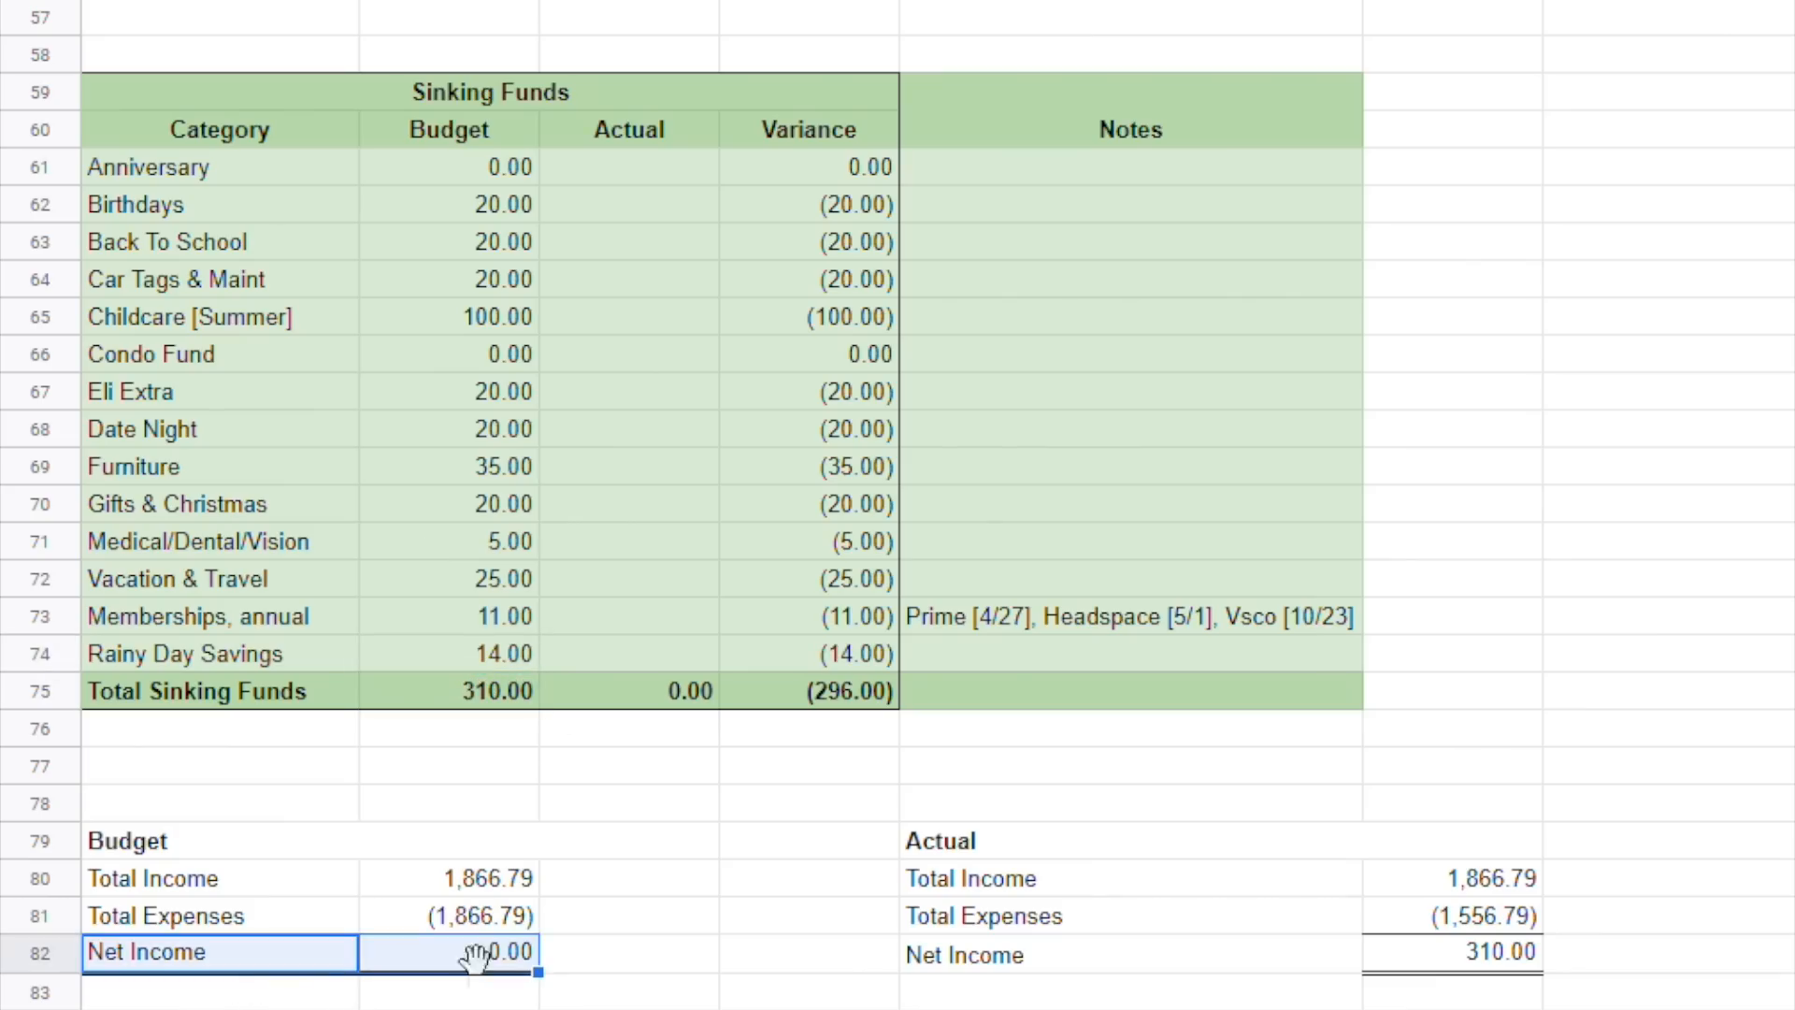
{"action": "left_click_drag", "start_coordinate": [962, 846], "coordinate": [1106, 1005]}
Enter sinking fund actuals of 0 for Anniversary, 20 each for Birthdays, Back To School and Car Tags & Maint, and 100 for Childcare [Summer].
{"action": "left_click_drag", "start_coordinate": [687, 129], "coordinate": [690, 631]}
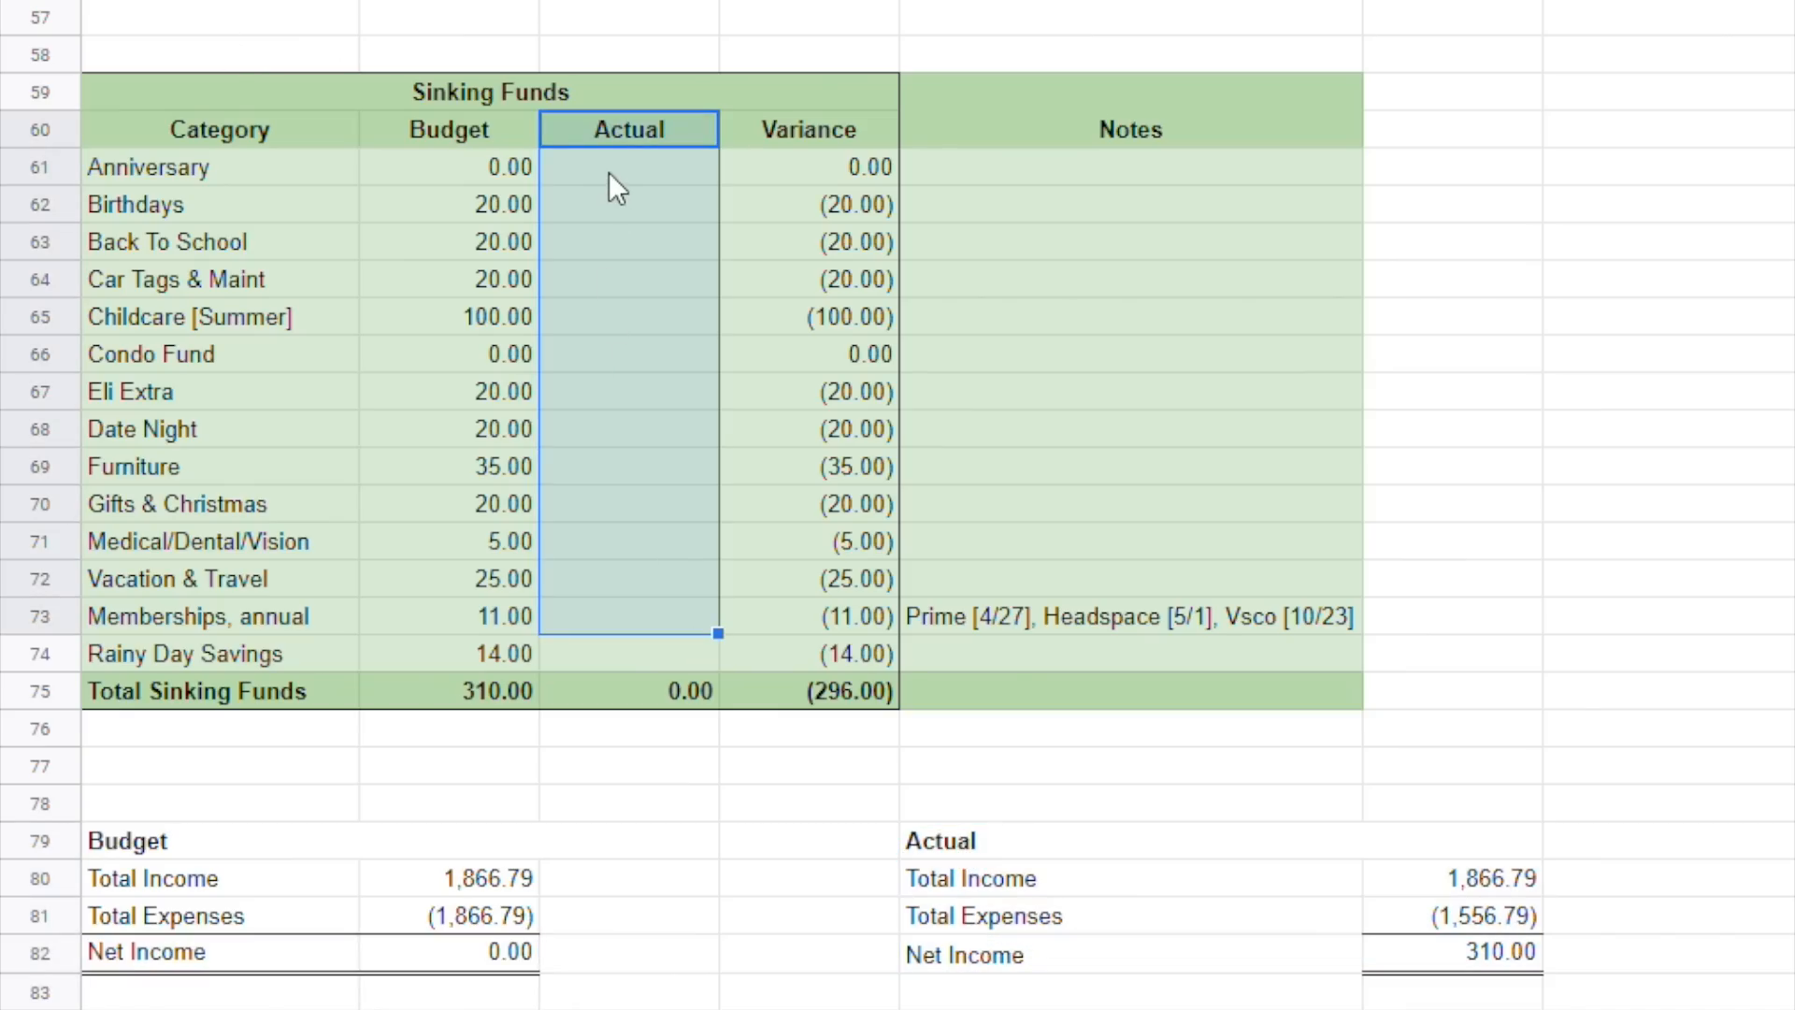
{"action": "left_click", "coordinate": [609, 172]}
{"action": "type", "text": "0"}
{"action": "key", "text": "Return"}
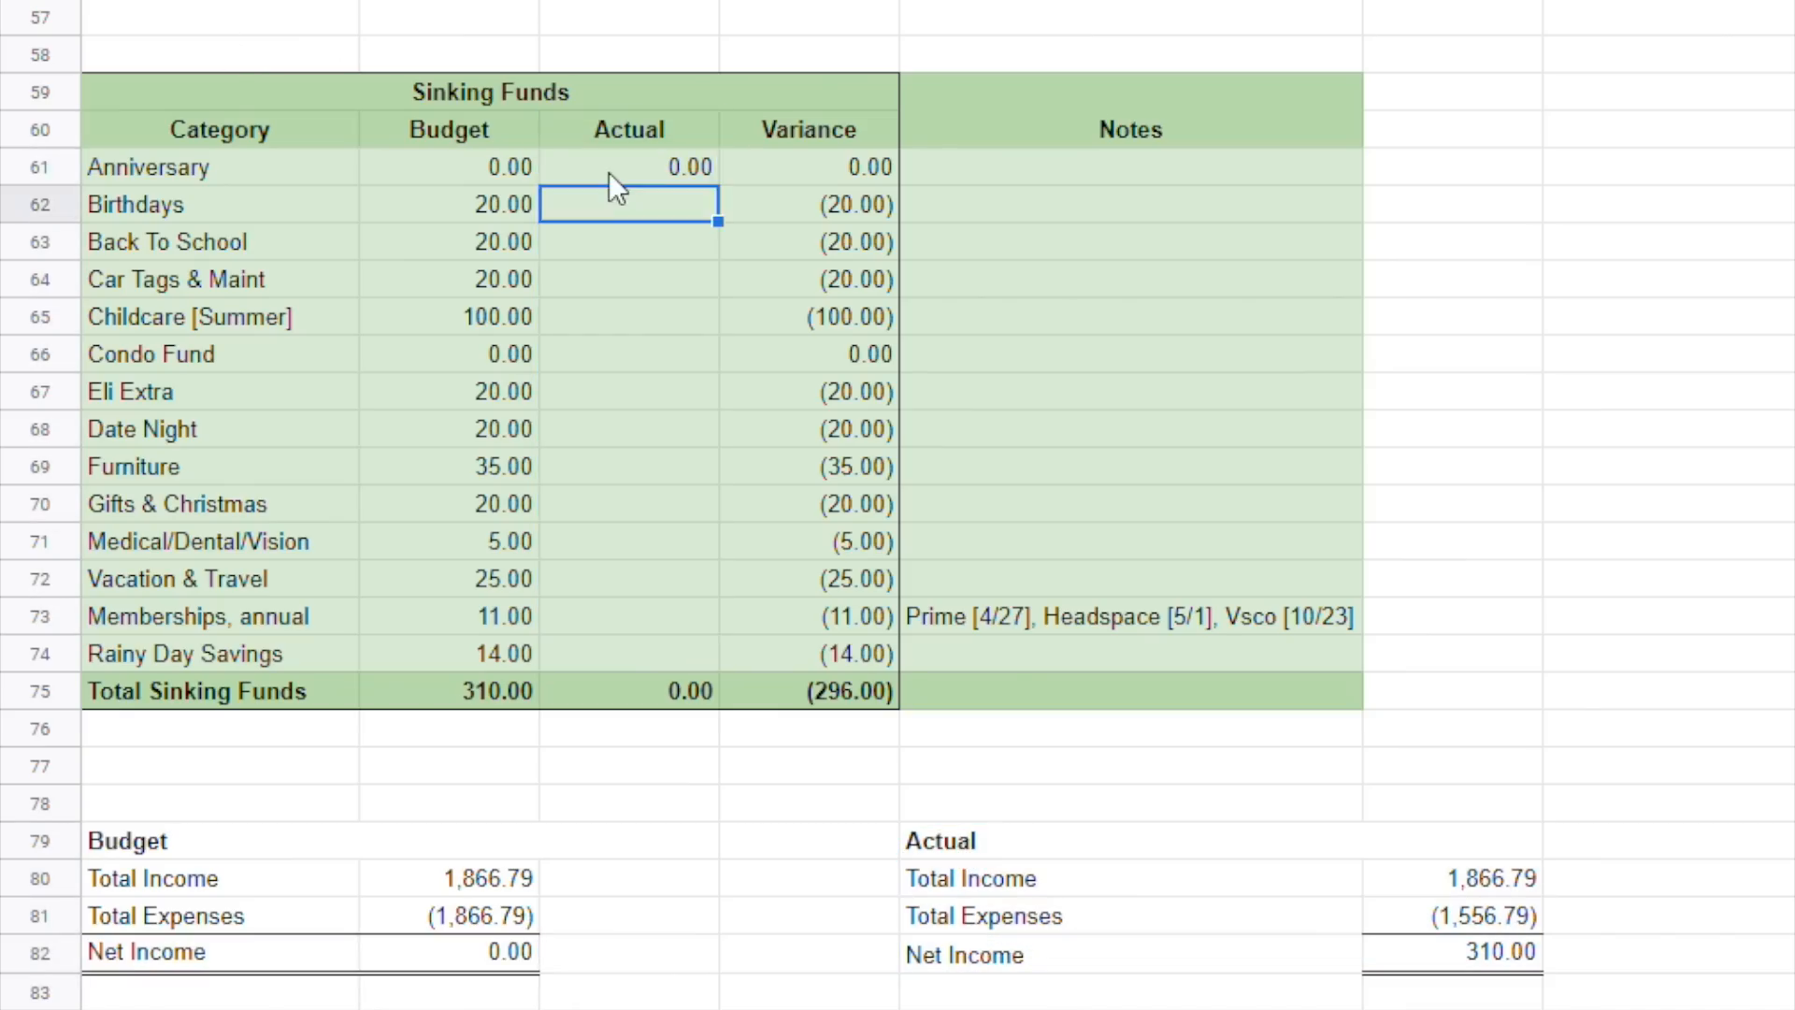
{"action": "type", "text": "20"}
{"action": "key", "text": "Return"}
{"action": "type", "text": "20"}
{"action": "key", "text": "Return"}
{"action": "type", "text": "20"}
{"action": "key", "text": "Return"}
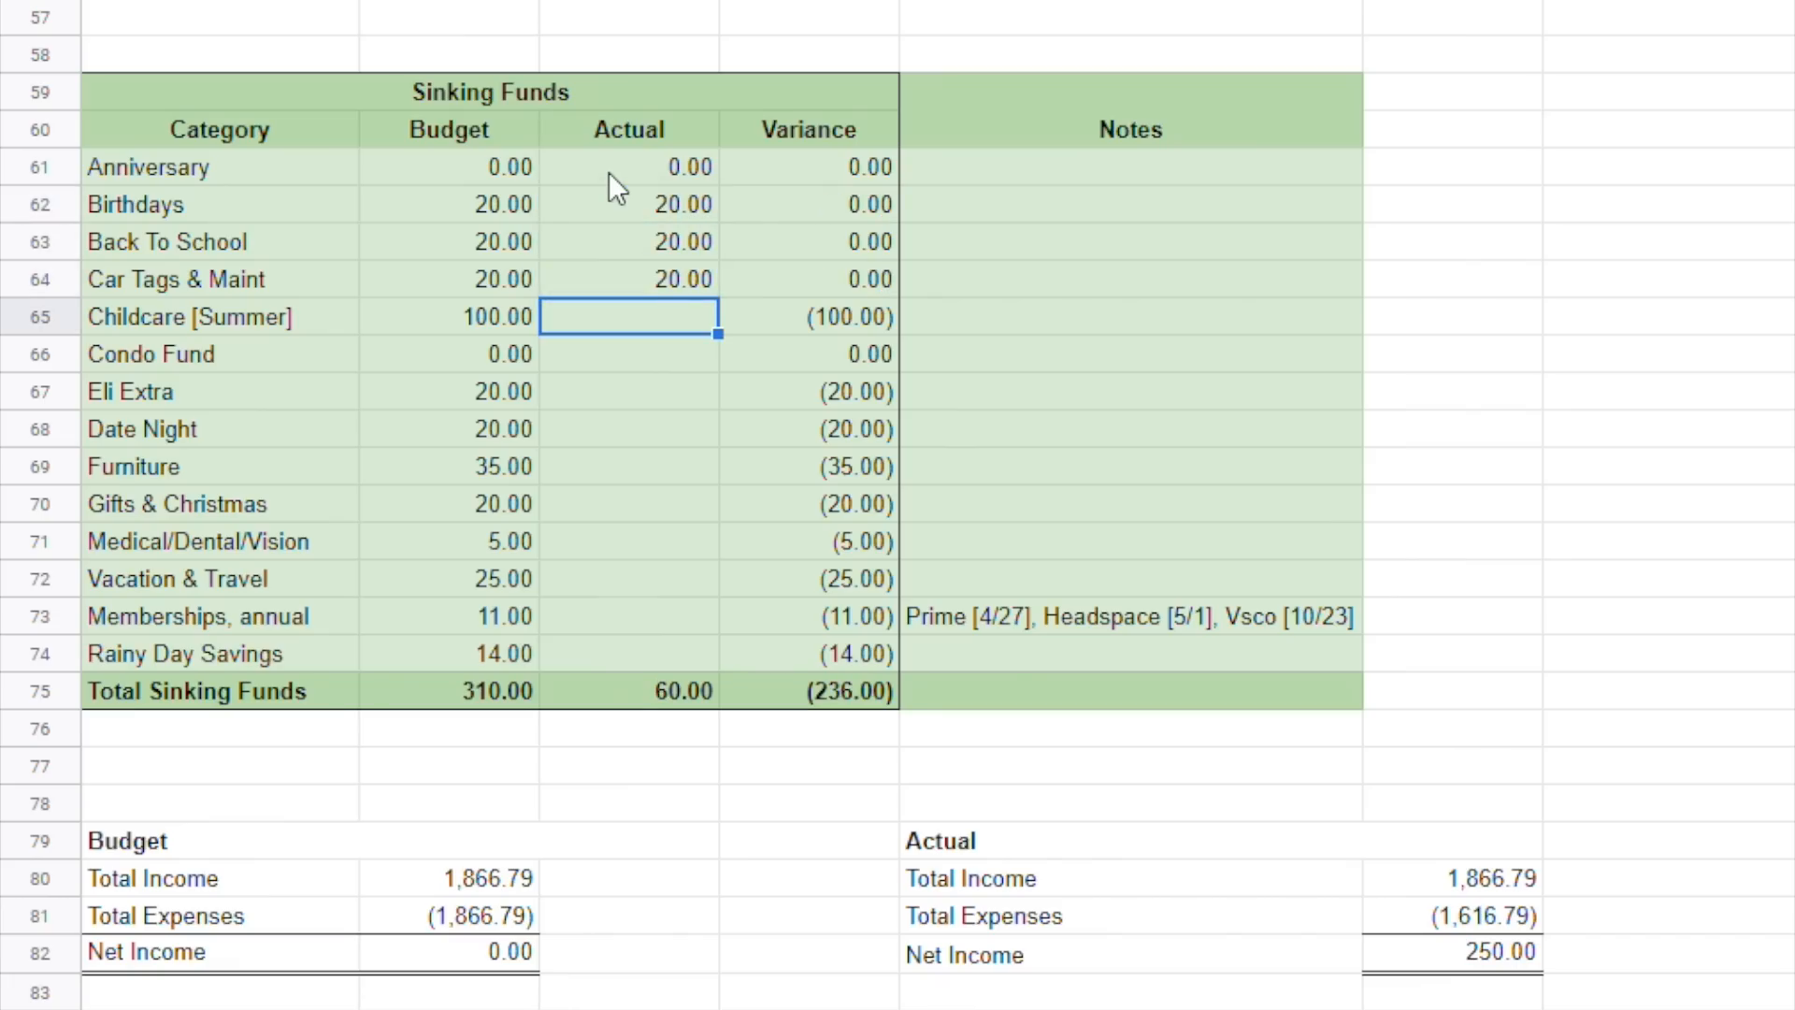
{"action": "type", "text": "100"}
{"action": "key", "text": "Return"}
Enter actuals of 0 for Condo Fund, 20 each for the Extra fund and Date Night, and 35 for Furniture.
{"action": "type", "text": "0"}
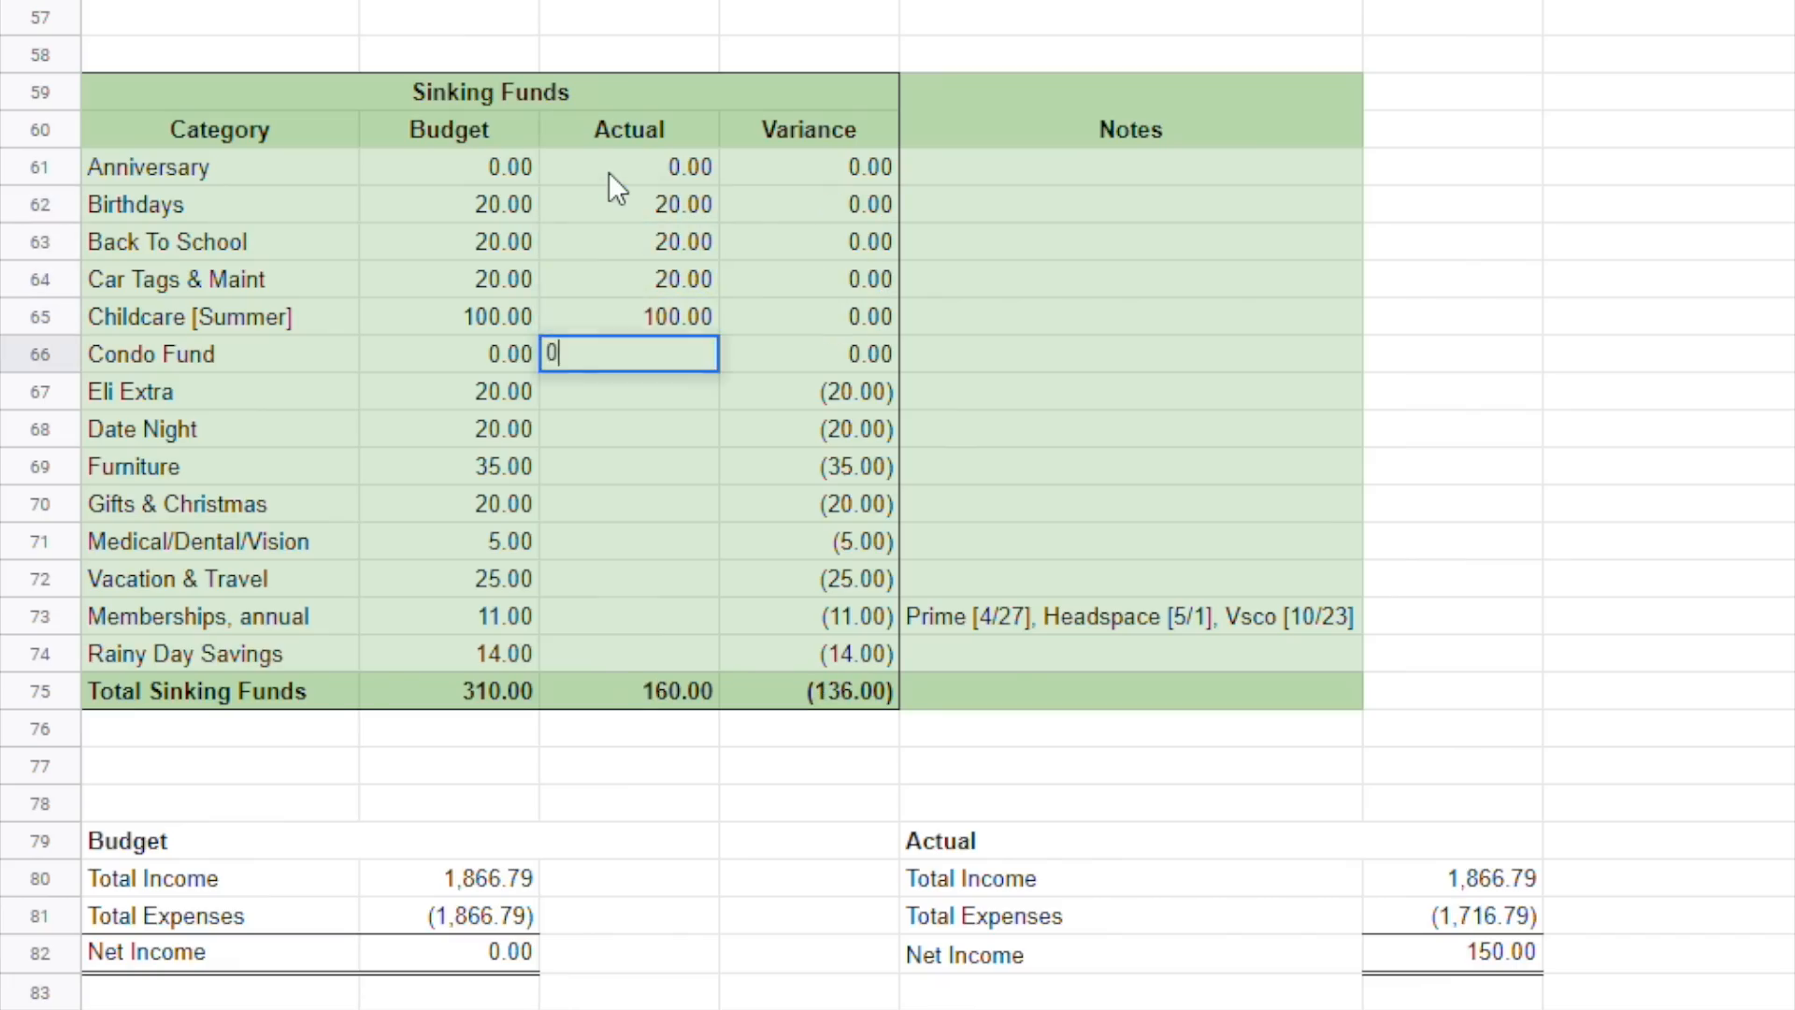
{"action": "key", "text": "Return"}
{"action": "type", "text": "20"}
{"action": "key", "text": "Return"}
{"action": "type", "text": "20"}
{"action": "key", "text": "Return"}
{"action": "type", "text": "35"}
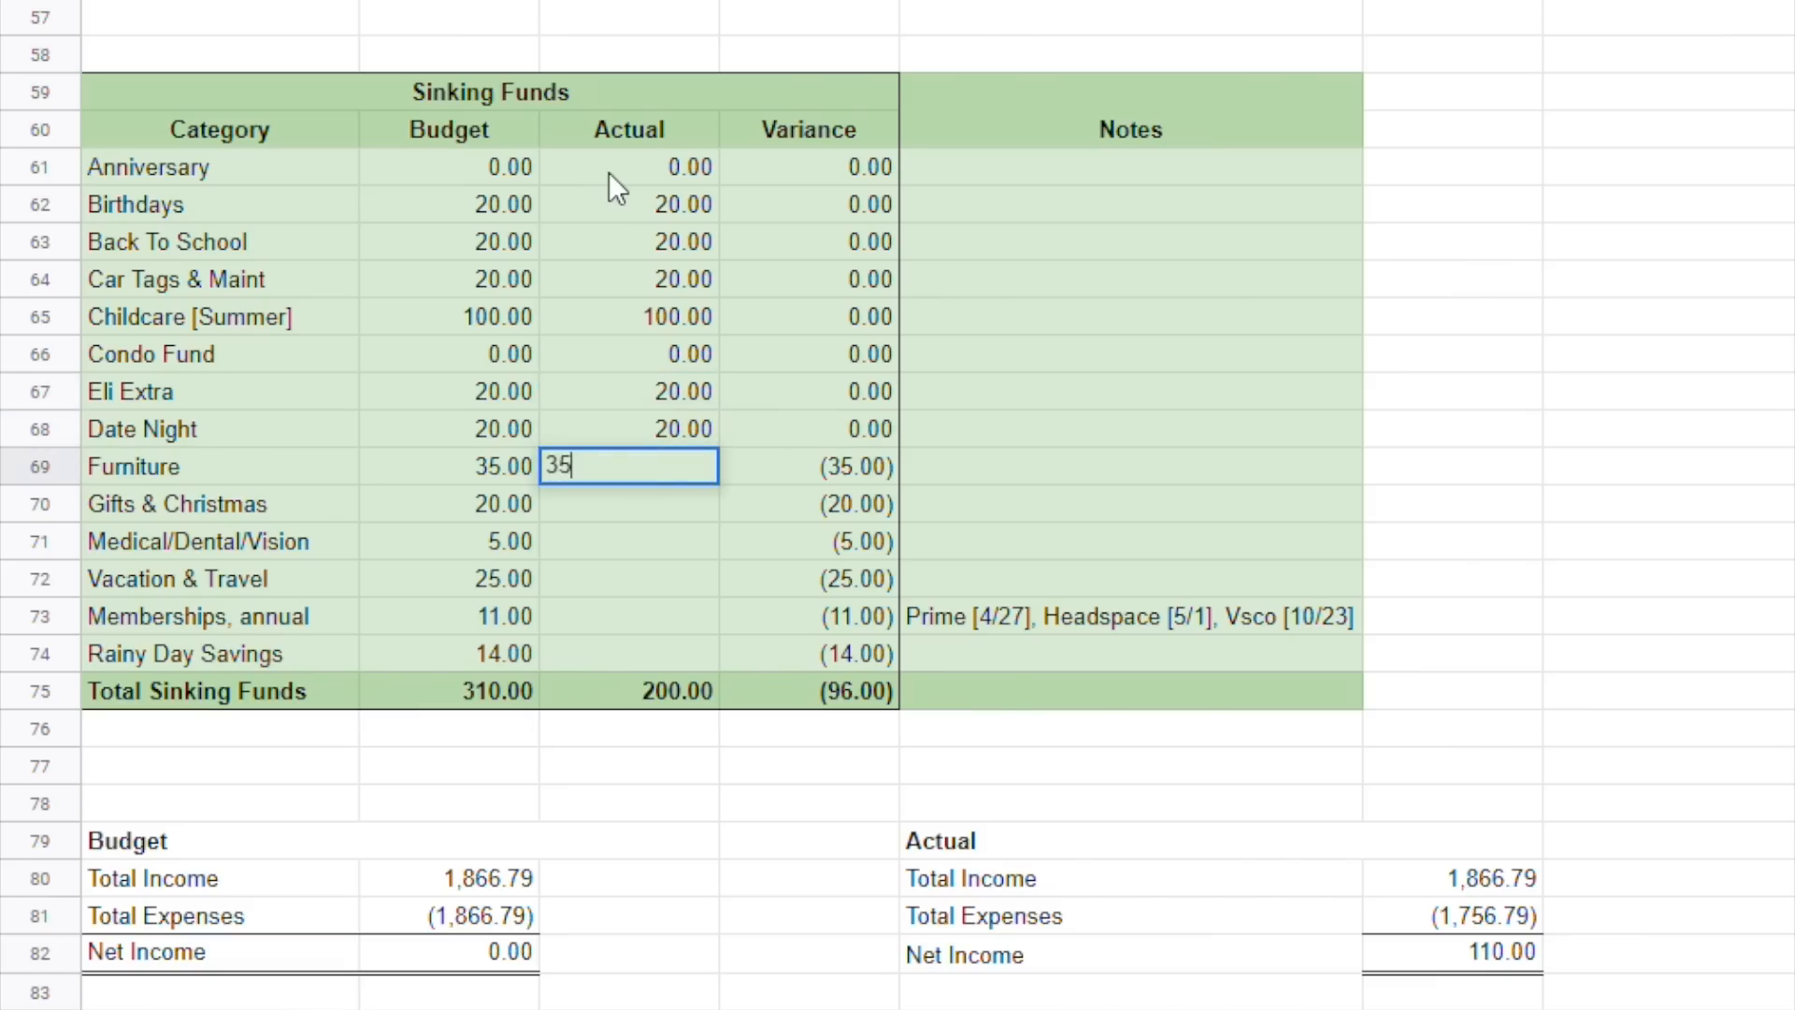
{"action": "key", "text": "Return"}
Enter actuals of 20 for Gifts & Christmas, 5 for Medical/Dental/Vision, 25 for Vacation & Travel, 11 for Memberships and 14 for Rainy Day Savings.
{"action": "type", "text": "20"}
{"action": "key", "text": "Return"}
{"action": "type", "text": "5"}
{"action": "key", "text": "Return"}
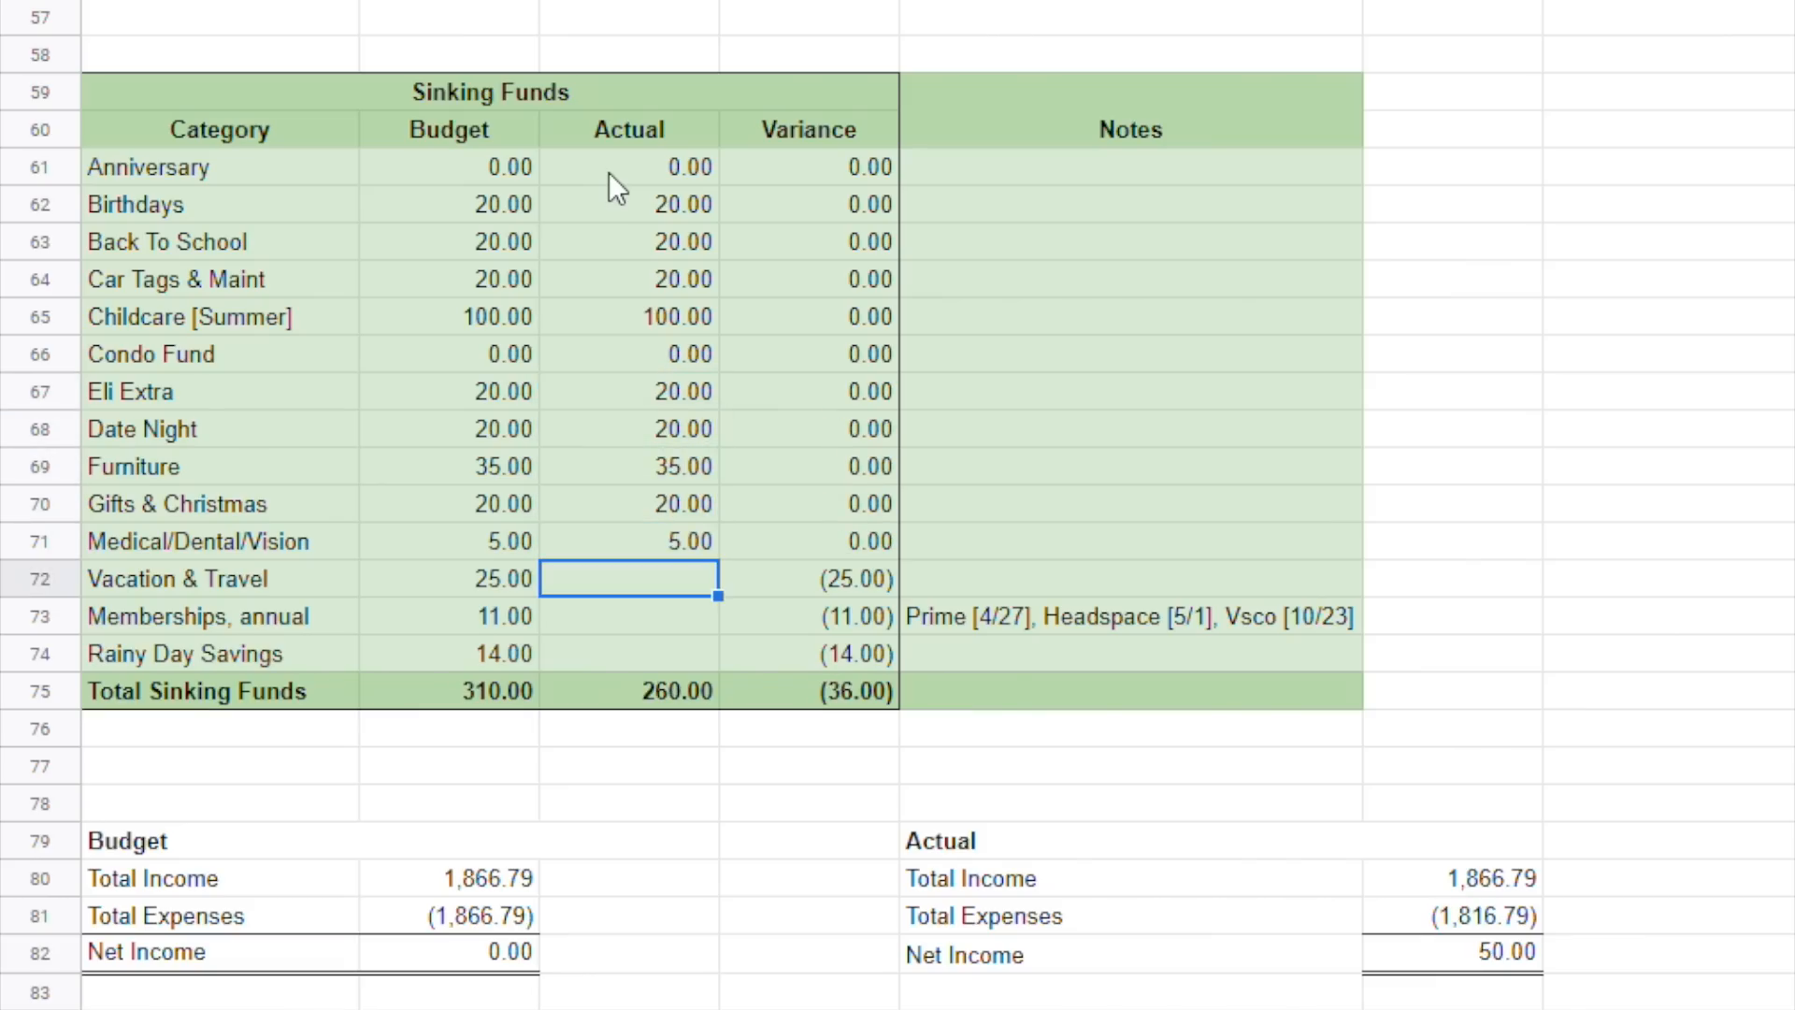
{"action": "type", "text": "25"}
{"action": "key", "text": "Return"}
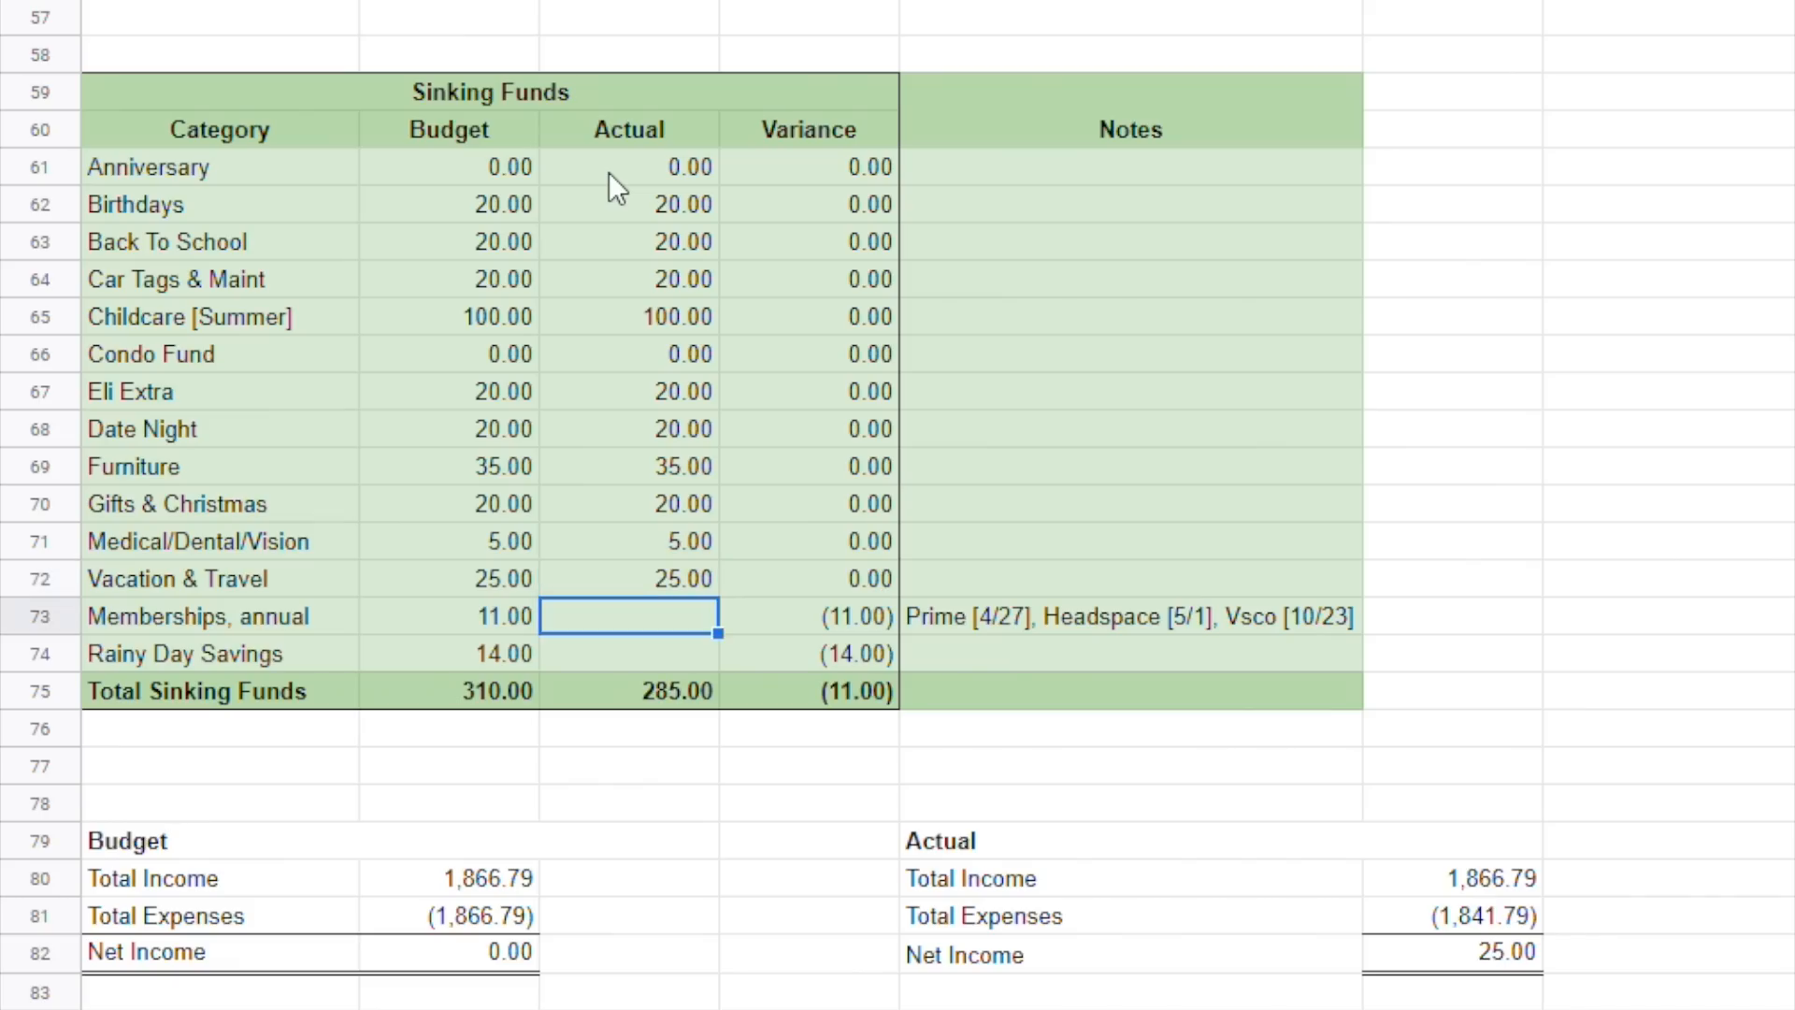
{"action": "type", "text": "11"}
{"action": "key", "text": "Return"}
{"action": "type", "text": "14"}
{"action": "key", "text": "Return"}
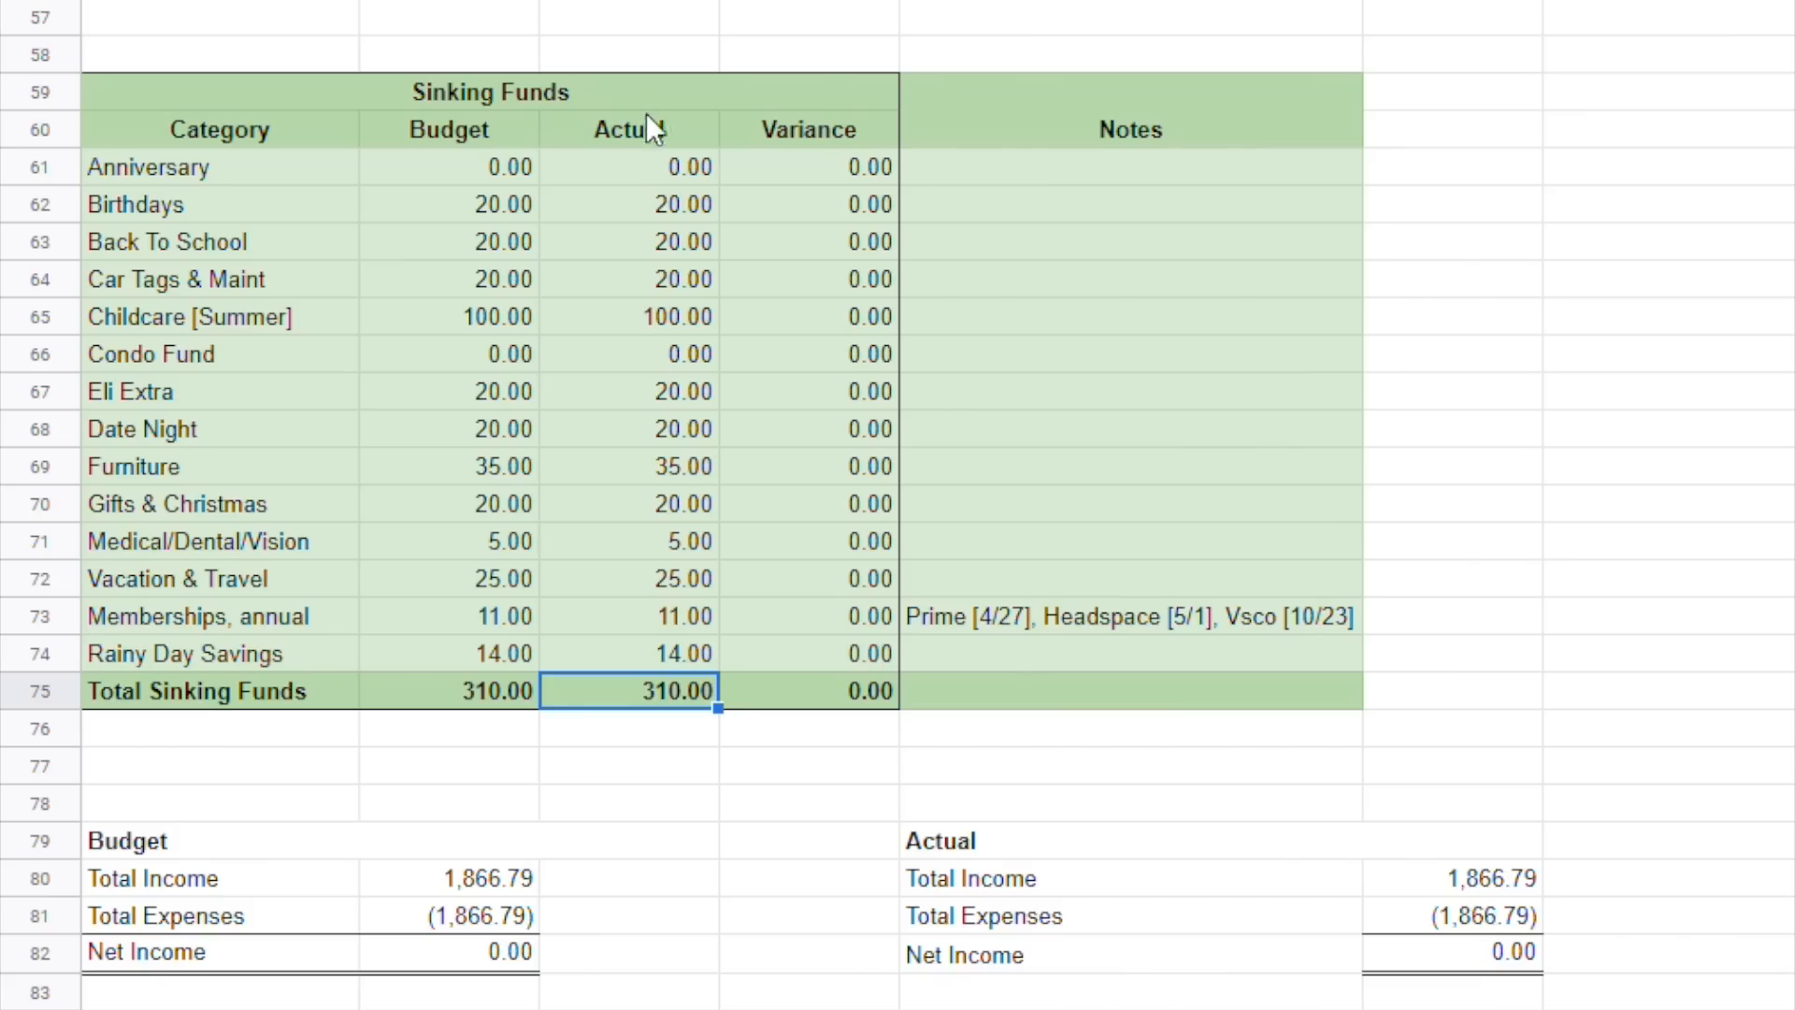
Compare the Net Income figures of the Budget and Actual summaries below the Sinking Funds table.
{"action": "left_click", "coordinate": [1449, 951]}
{"action": "left_click", "coordinate": [220, 952], "text": "shift"}
{"action": "left_click", "coordinate": [378, 950], "text": "shift"}
{"action": "left_click_drag", "start_coordinate": [377, 950], "coordinate": [216, 950]}
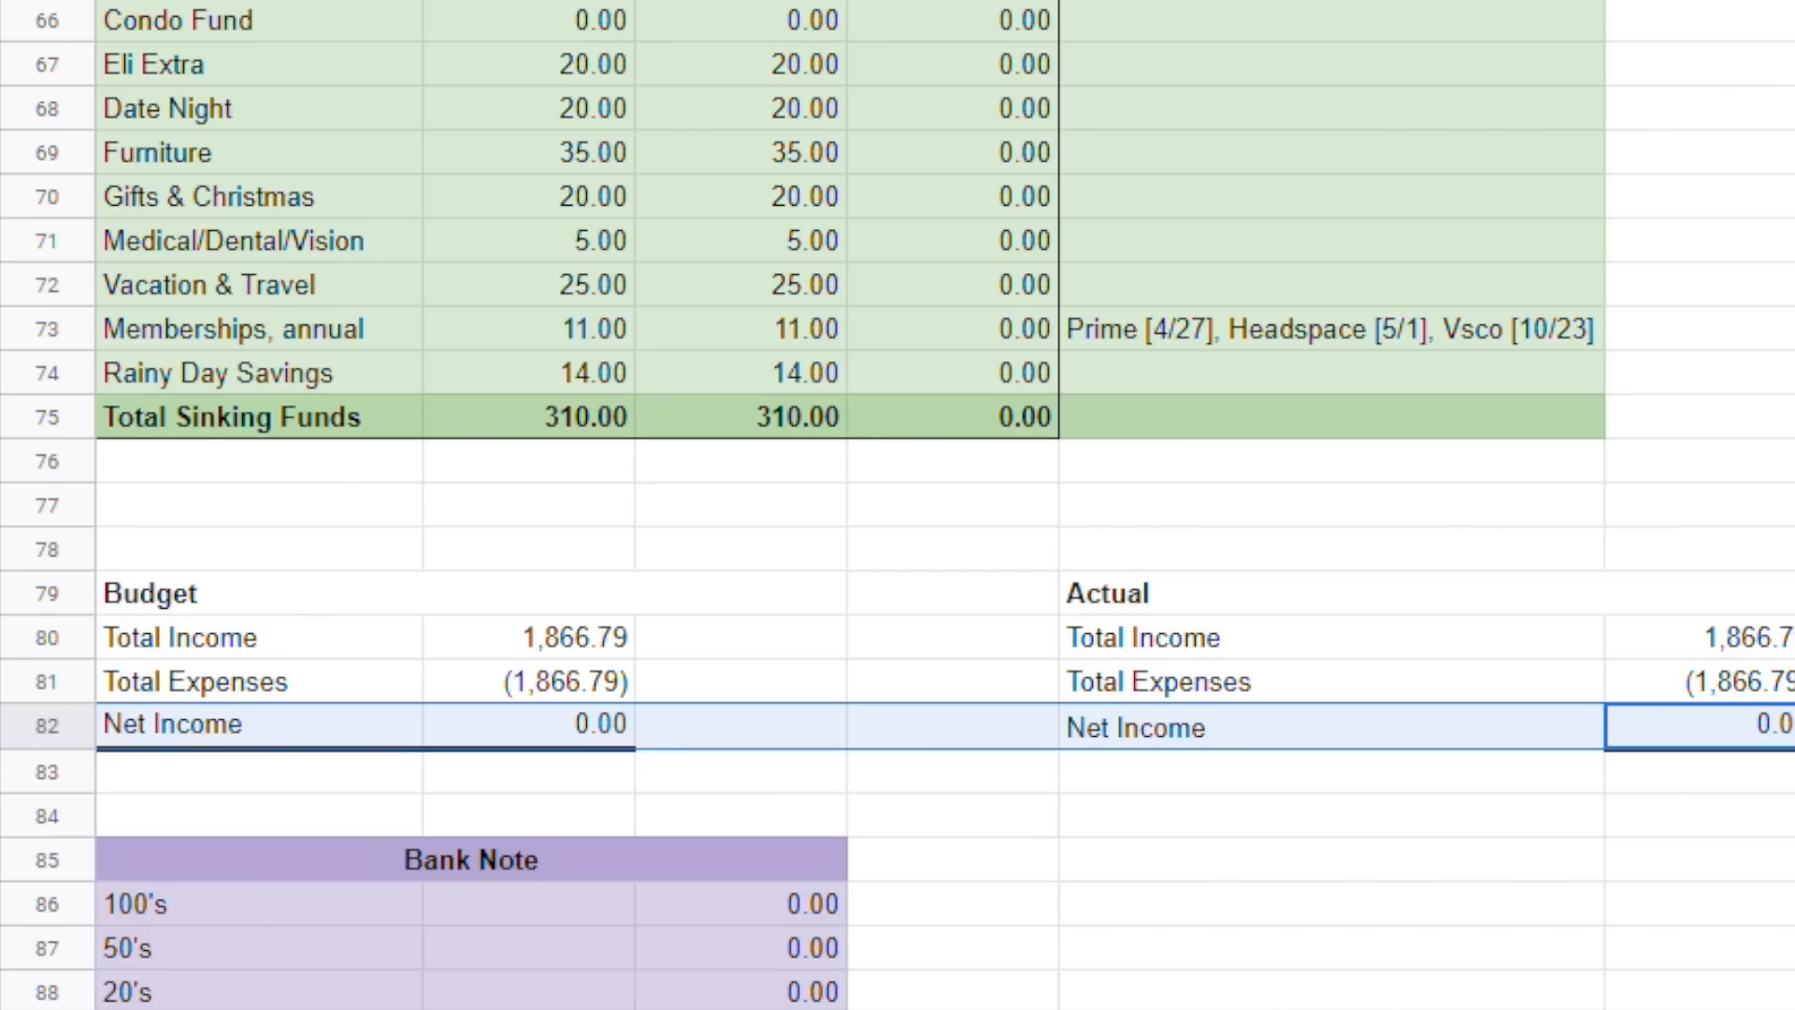
{"action": "left_click", "coordinate": [785, 716]}
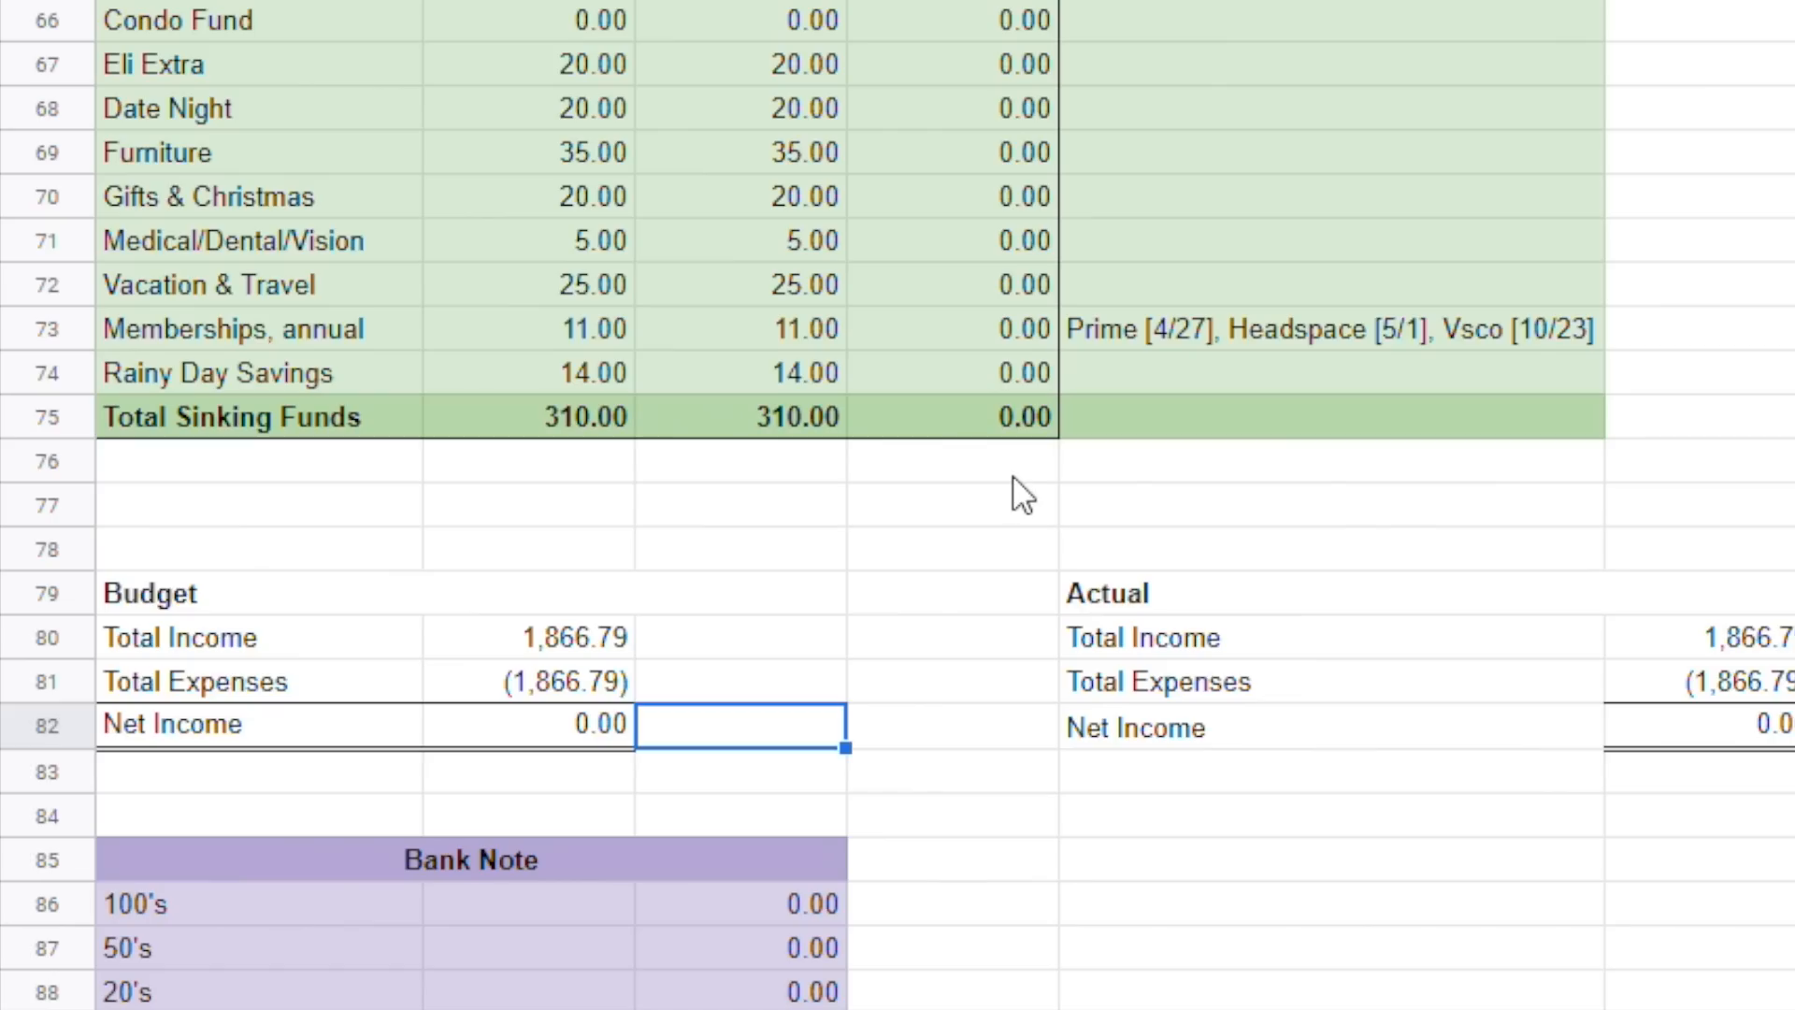
Review the Prev. Rollover/Shortage row and its note in the May 14 - May 30 income table.
{"action": "scroll", "coordinate": [1013, 475], "scroll_direction": "up", "scroll_amount": 15}
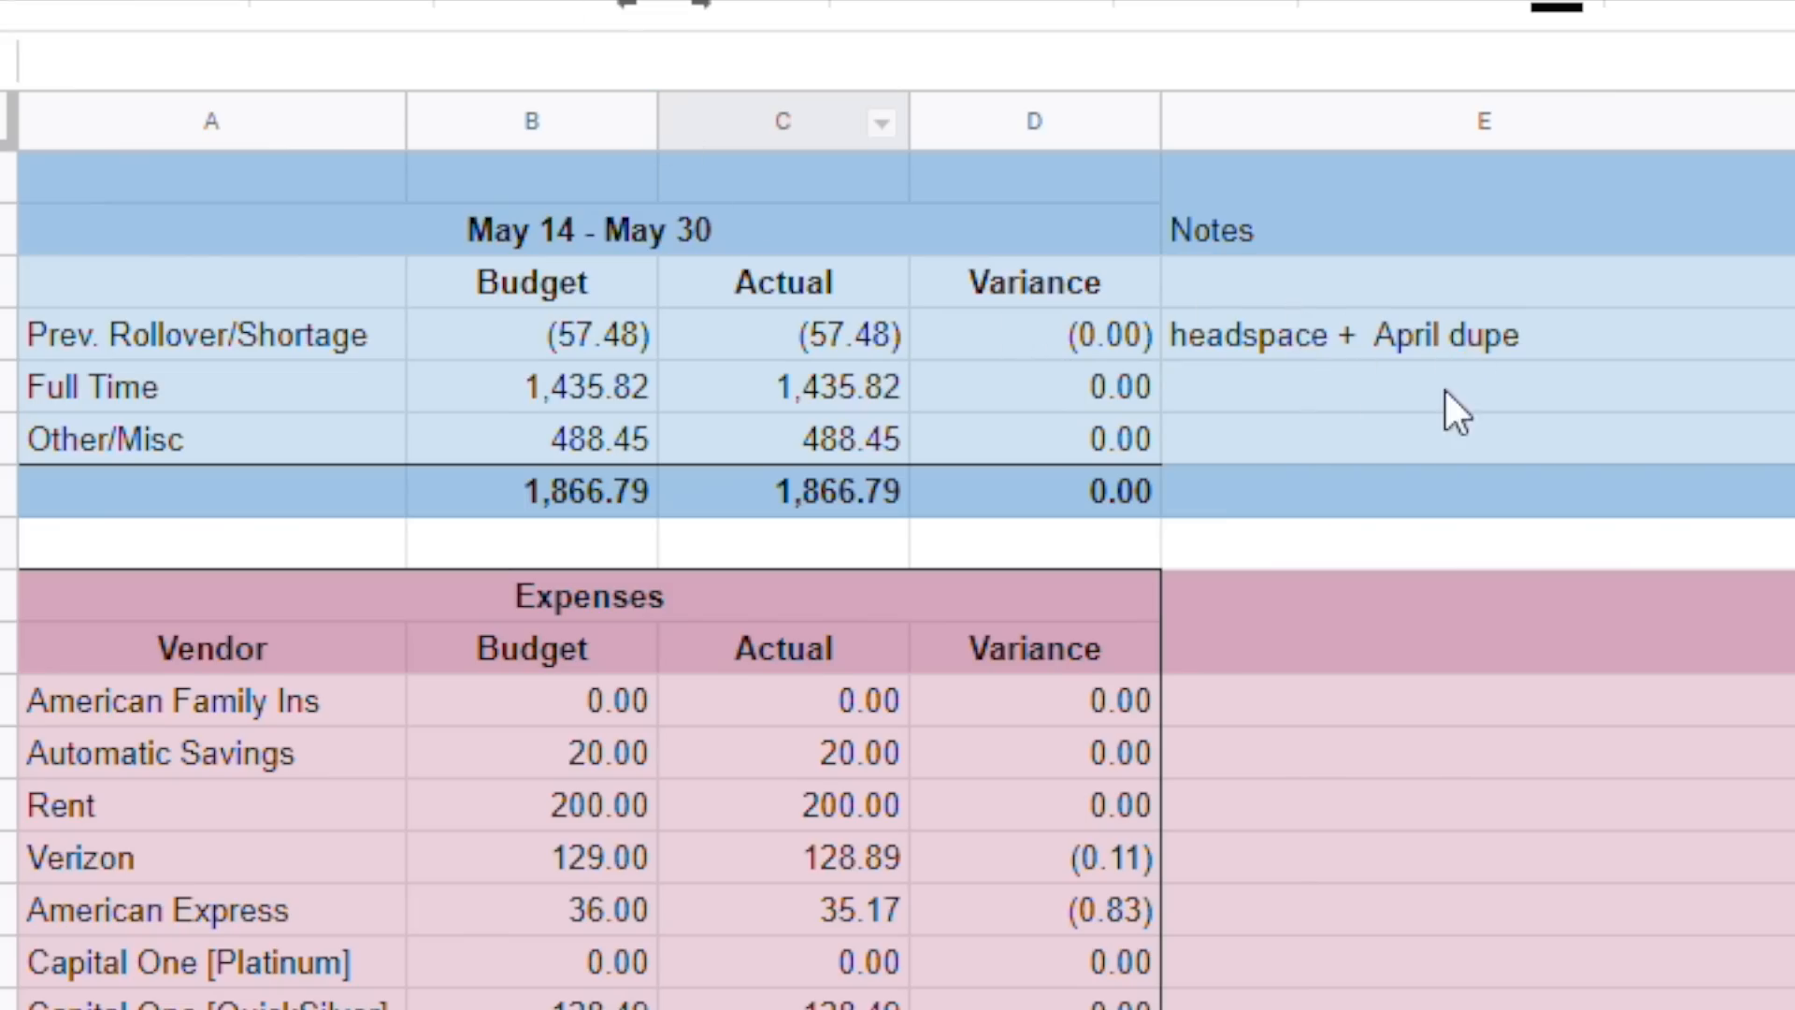
{"action": "left_click_drag", "start_coordinate": [561, 335], "coordinate": [1286, 346]}
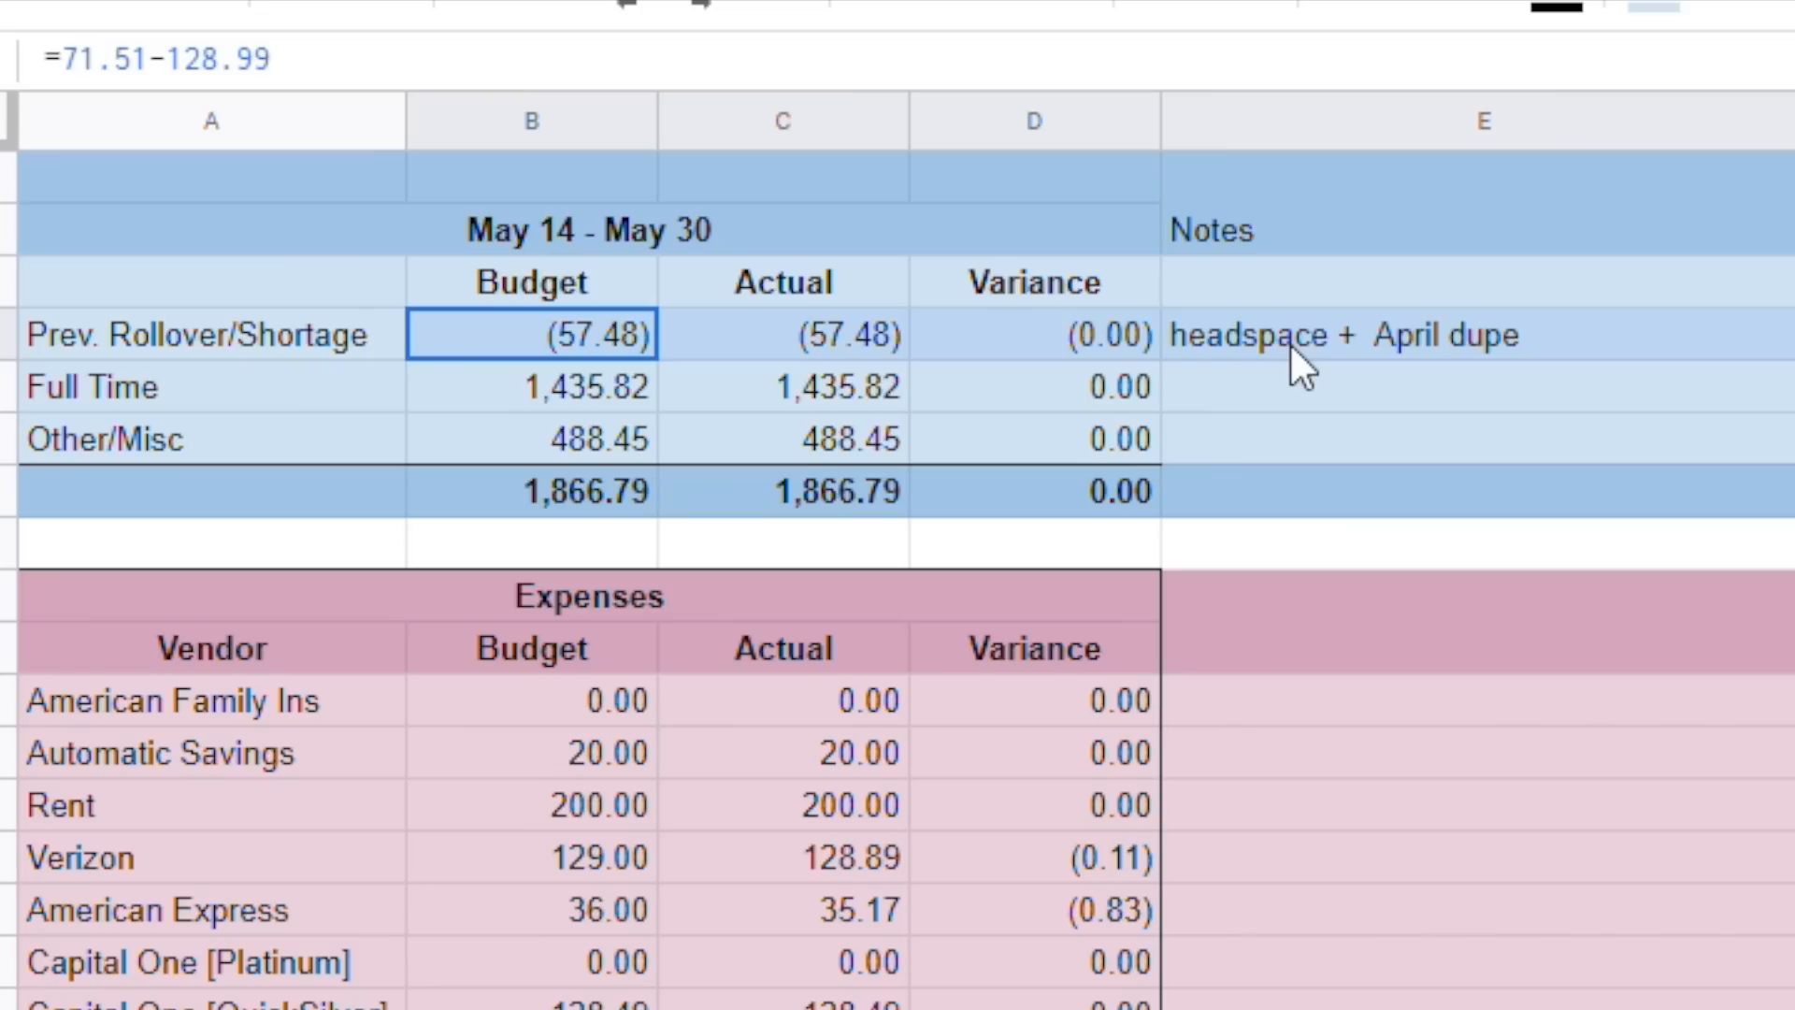
{"action": "left_click_drag", "start_coordinate": [1291, 344], "coordinate": [1290, 344]}
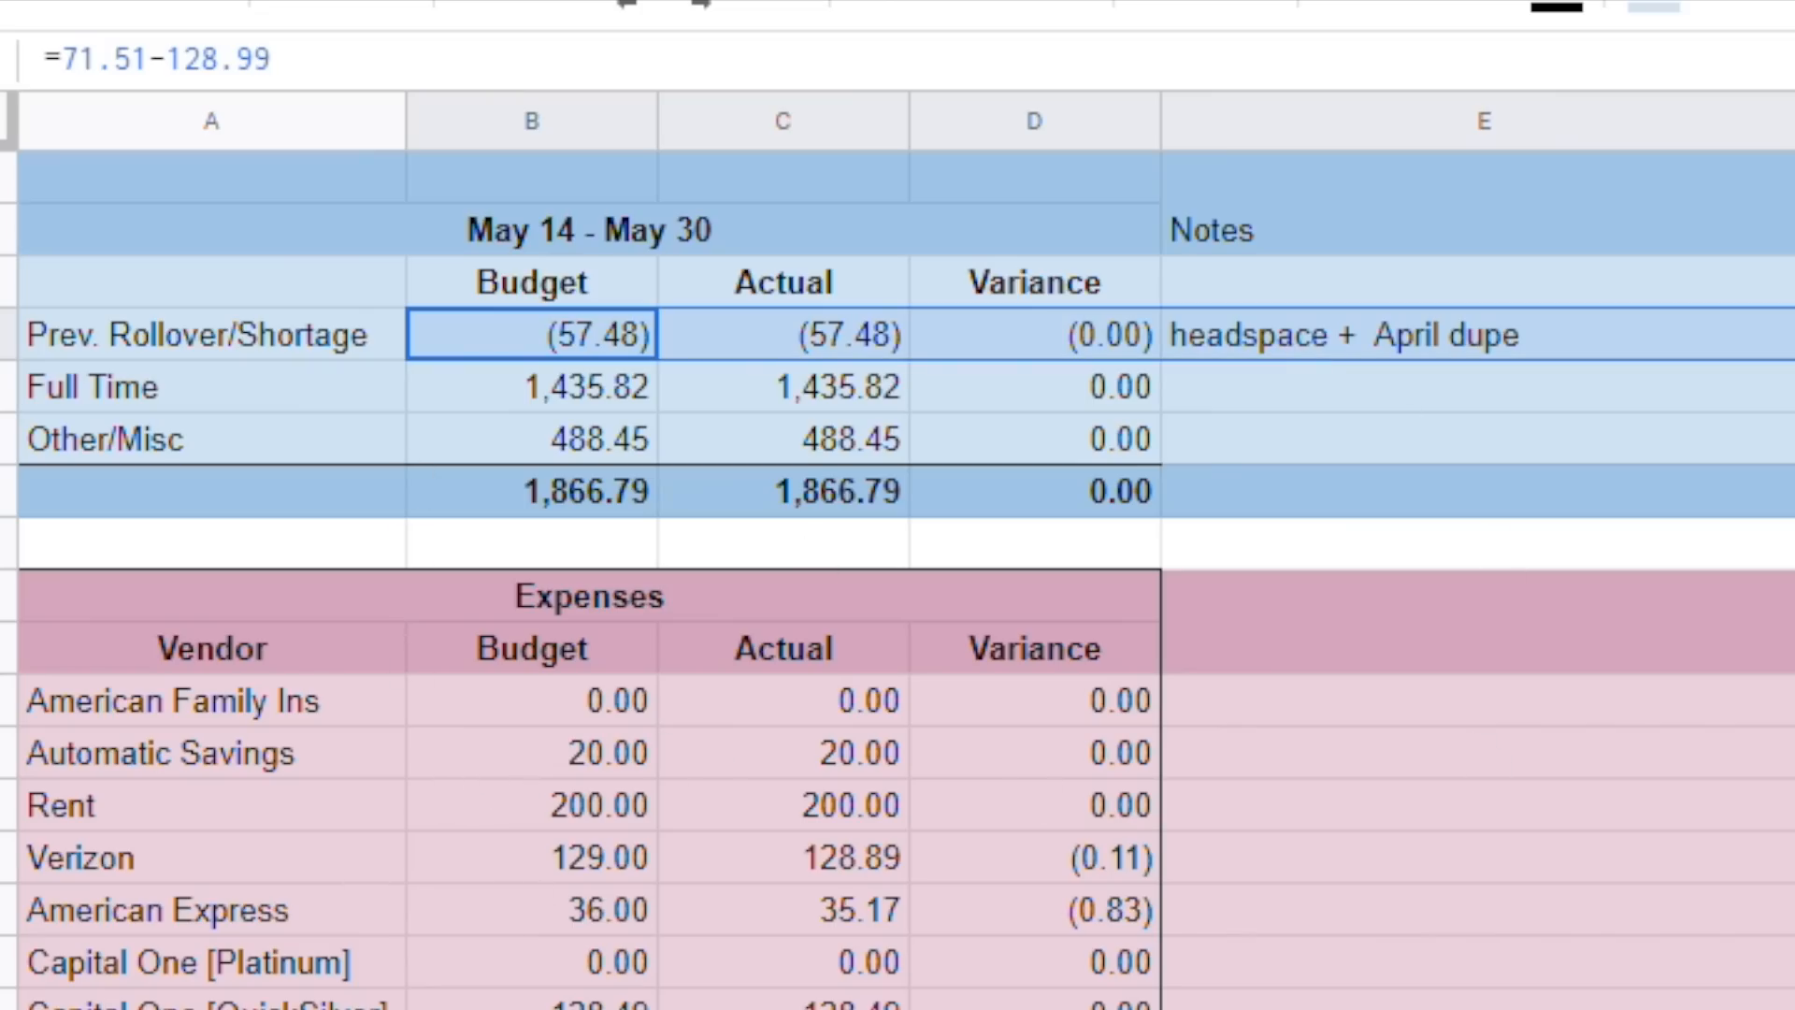
Examine the May 2019 income table on May Budget v. Actual, checking Other Income's Paycheck #2 formula and the Other Income and Prev Month Online variances.
{"action": "left_click", "coordinate": [474, 441]}
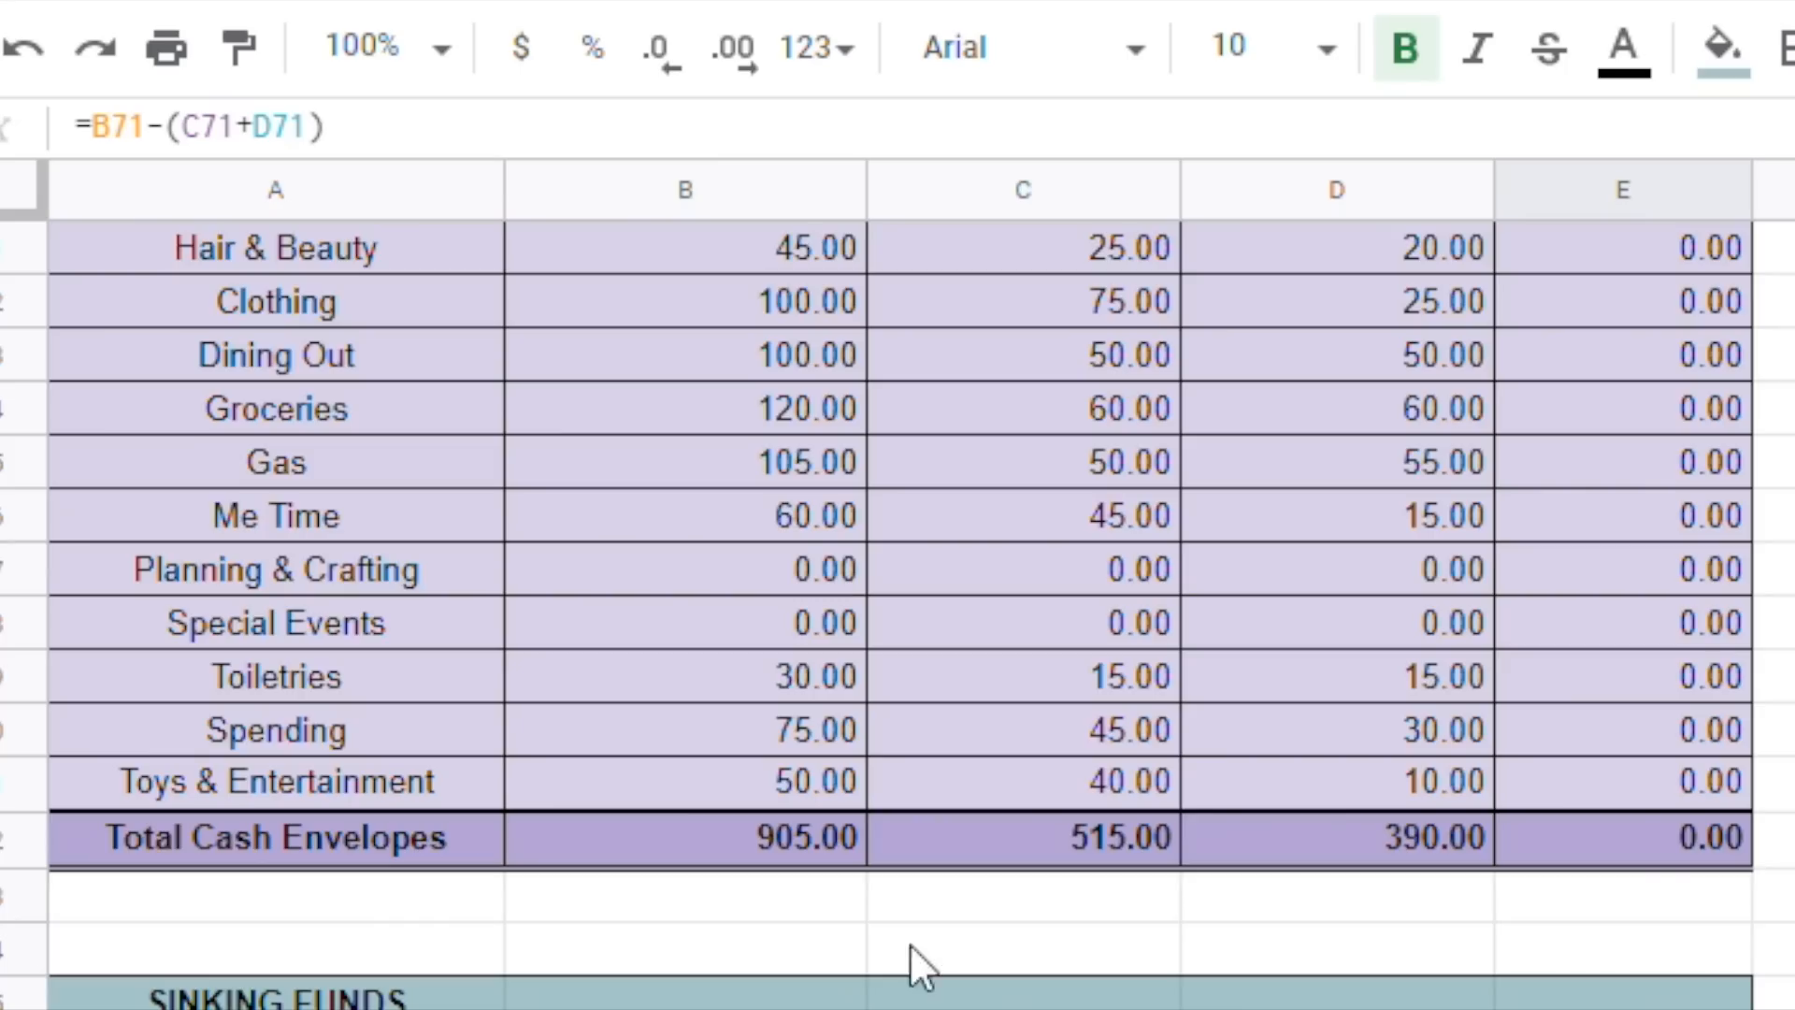
{"action": "scroll", "coordinate": [934, 981], "scroll_direction": "up", "scroll_amount": 15}
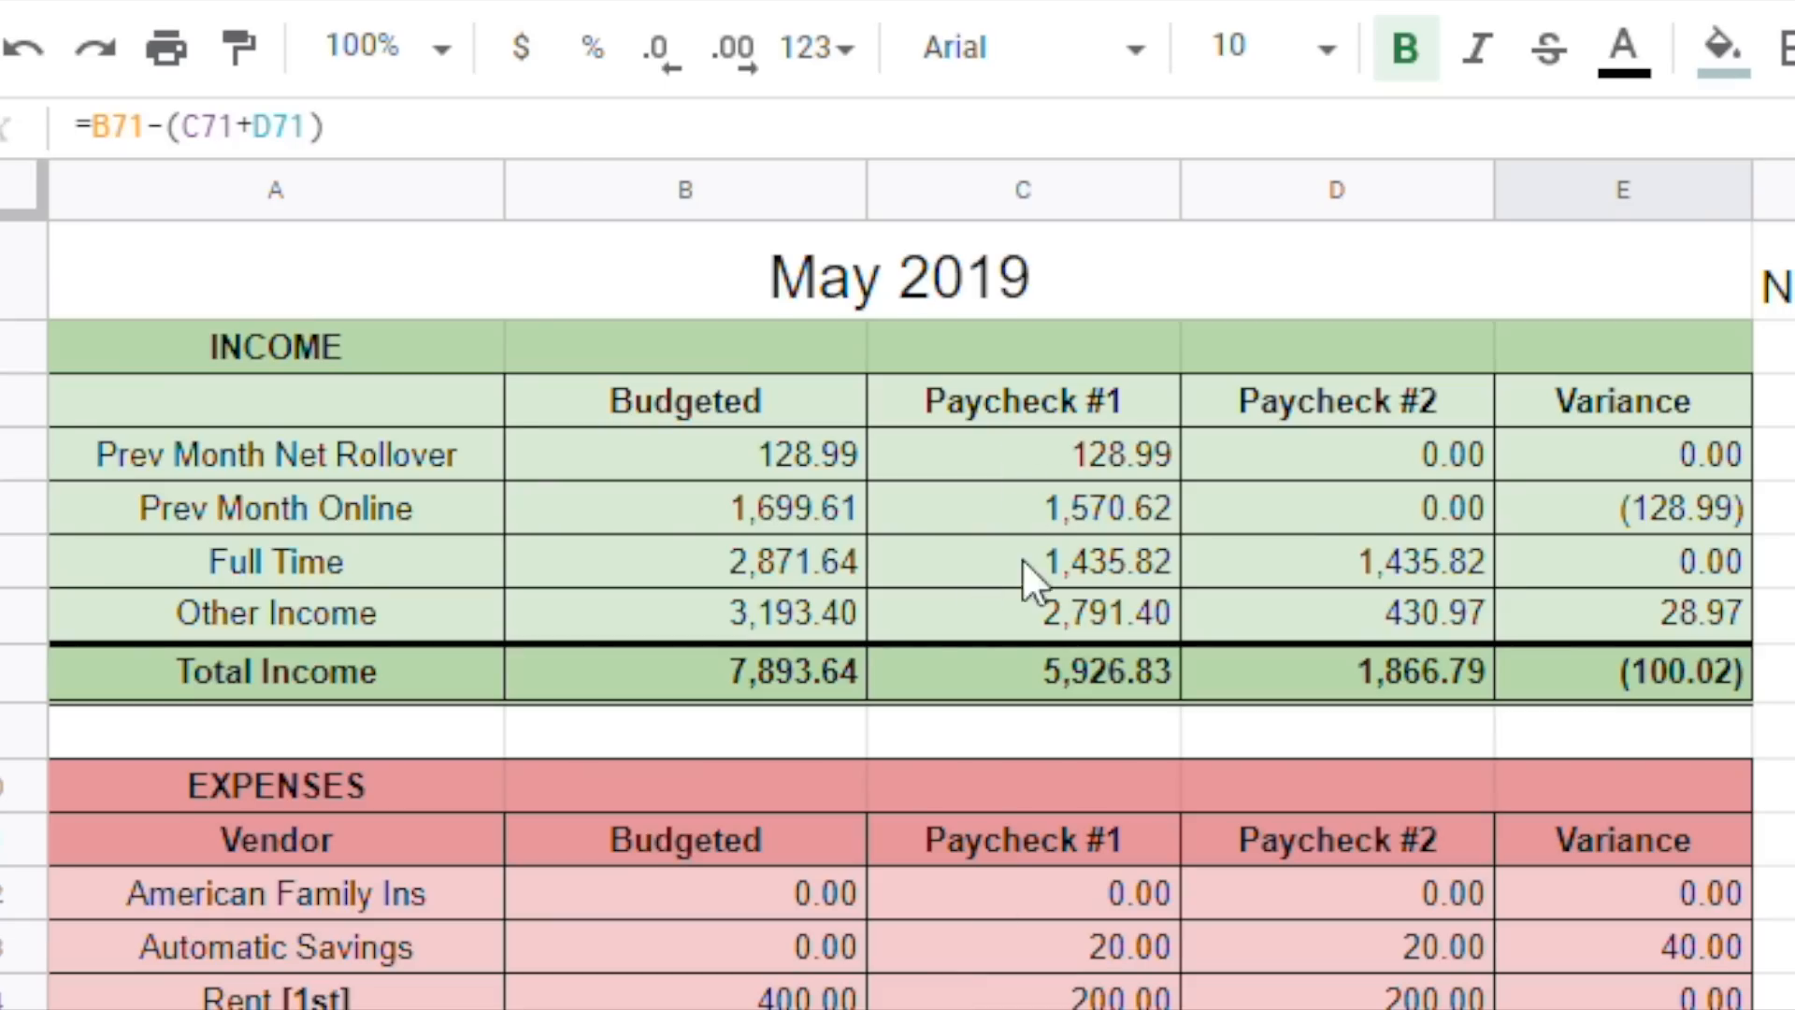
{"action": "left_click", "coordinate": [1372, 626]}
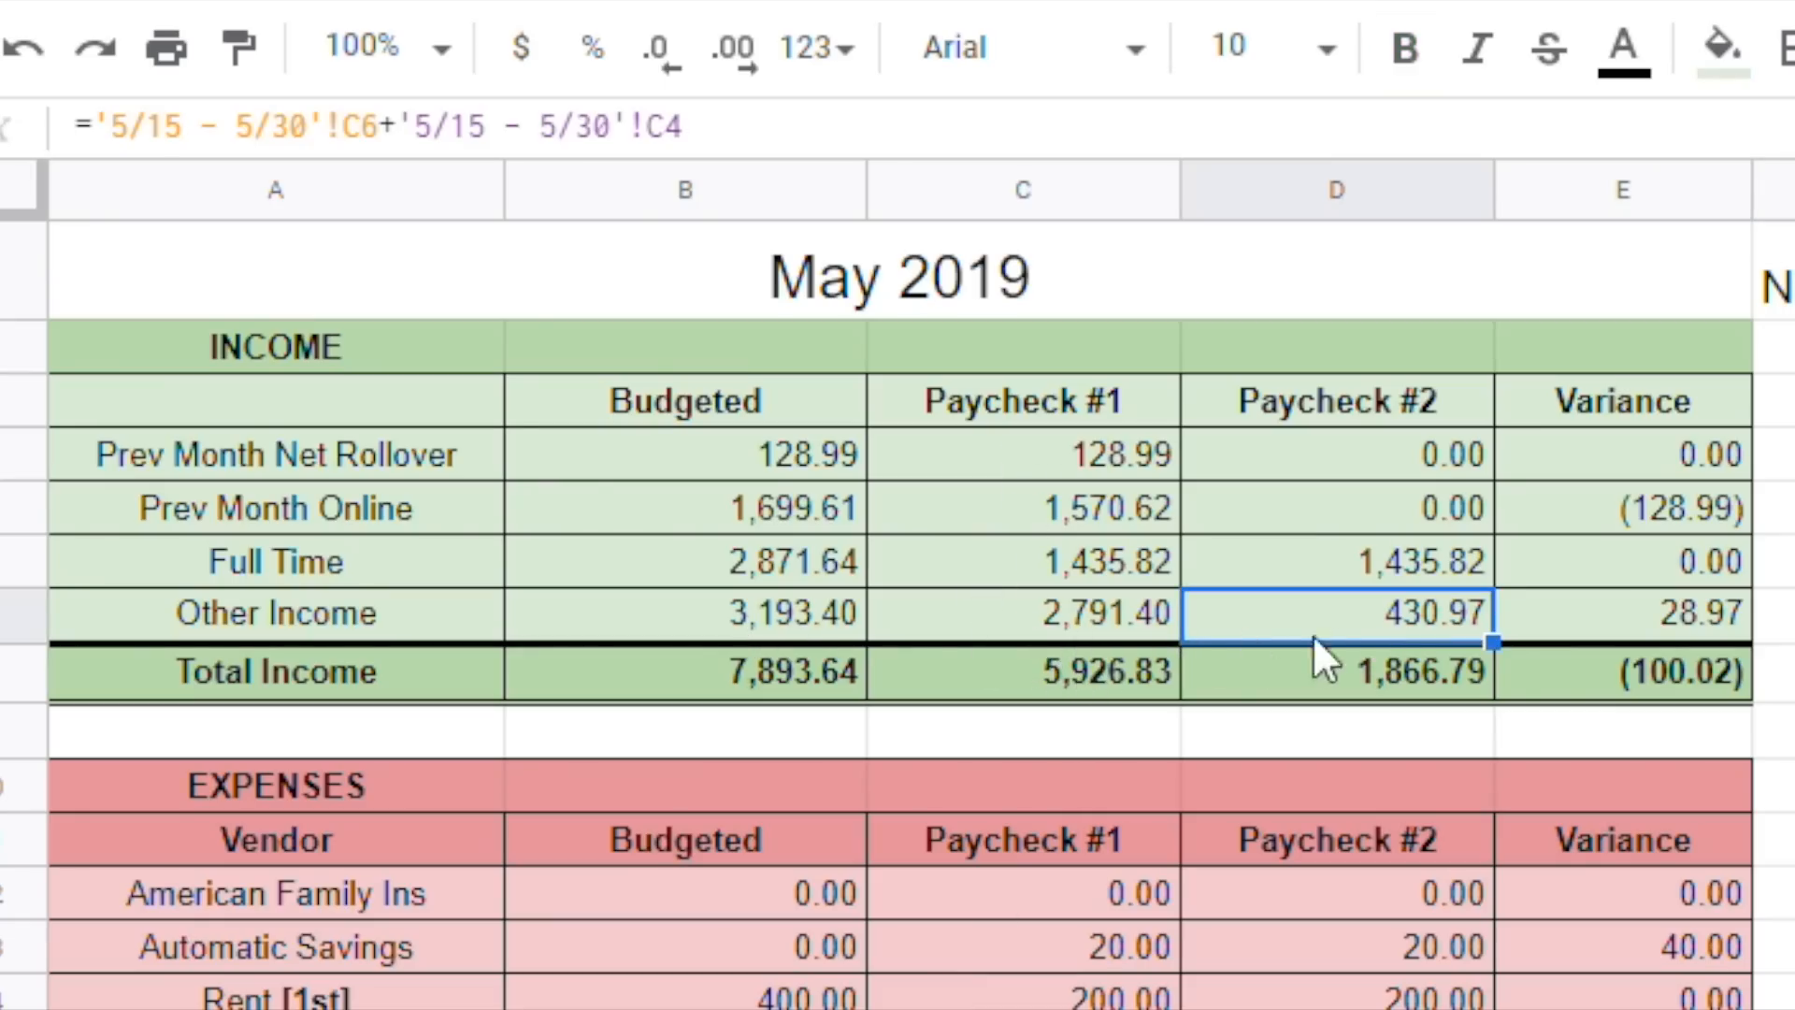
{"action": "left_click", "coordinate": [1730, 619]}
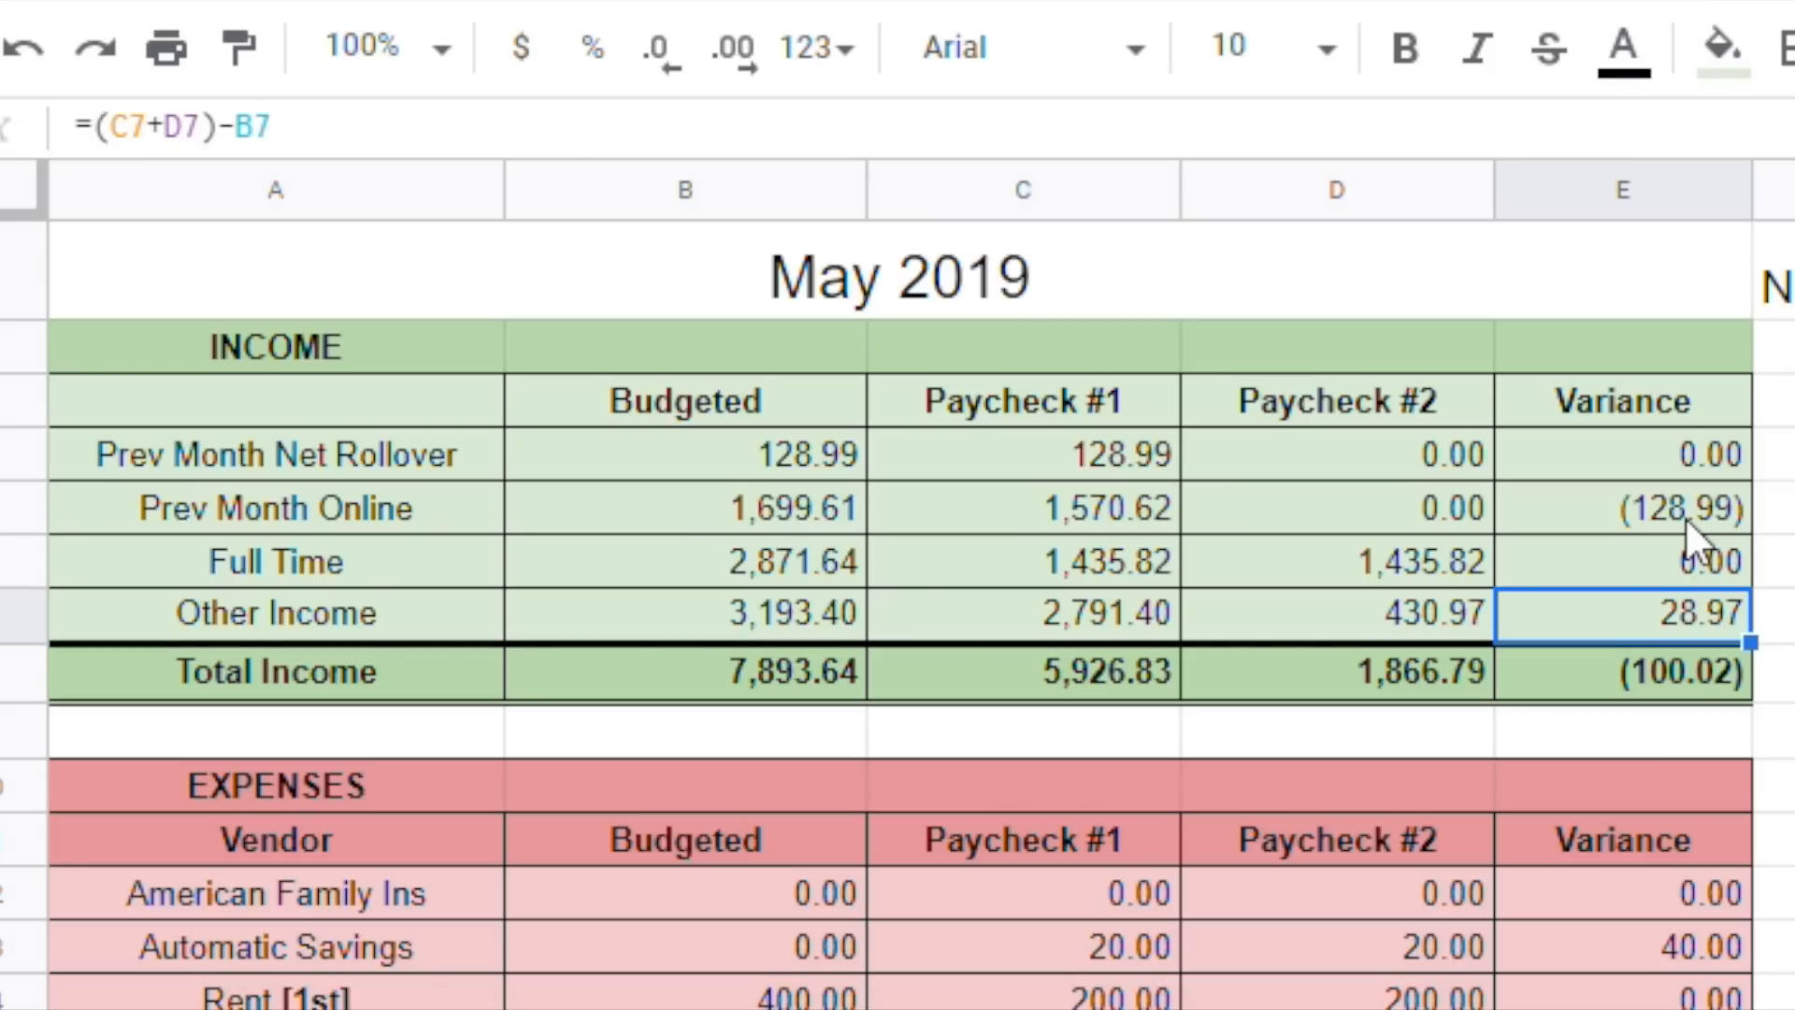
{"action": "left_click", "coordinate": [1676, 509]}
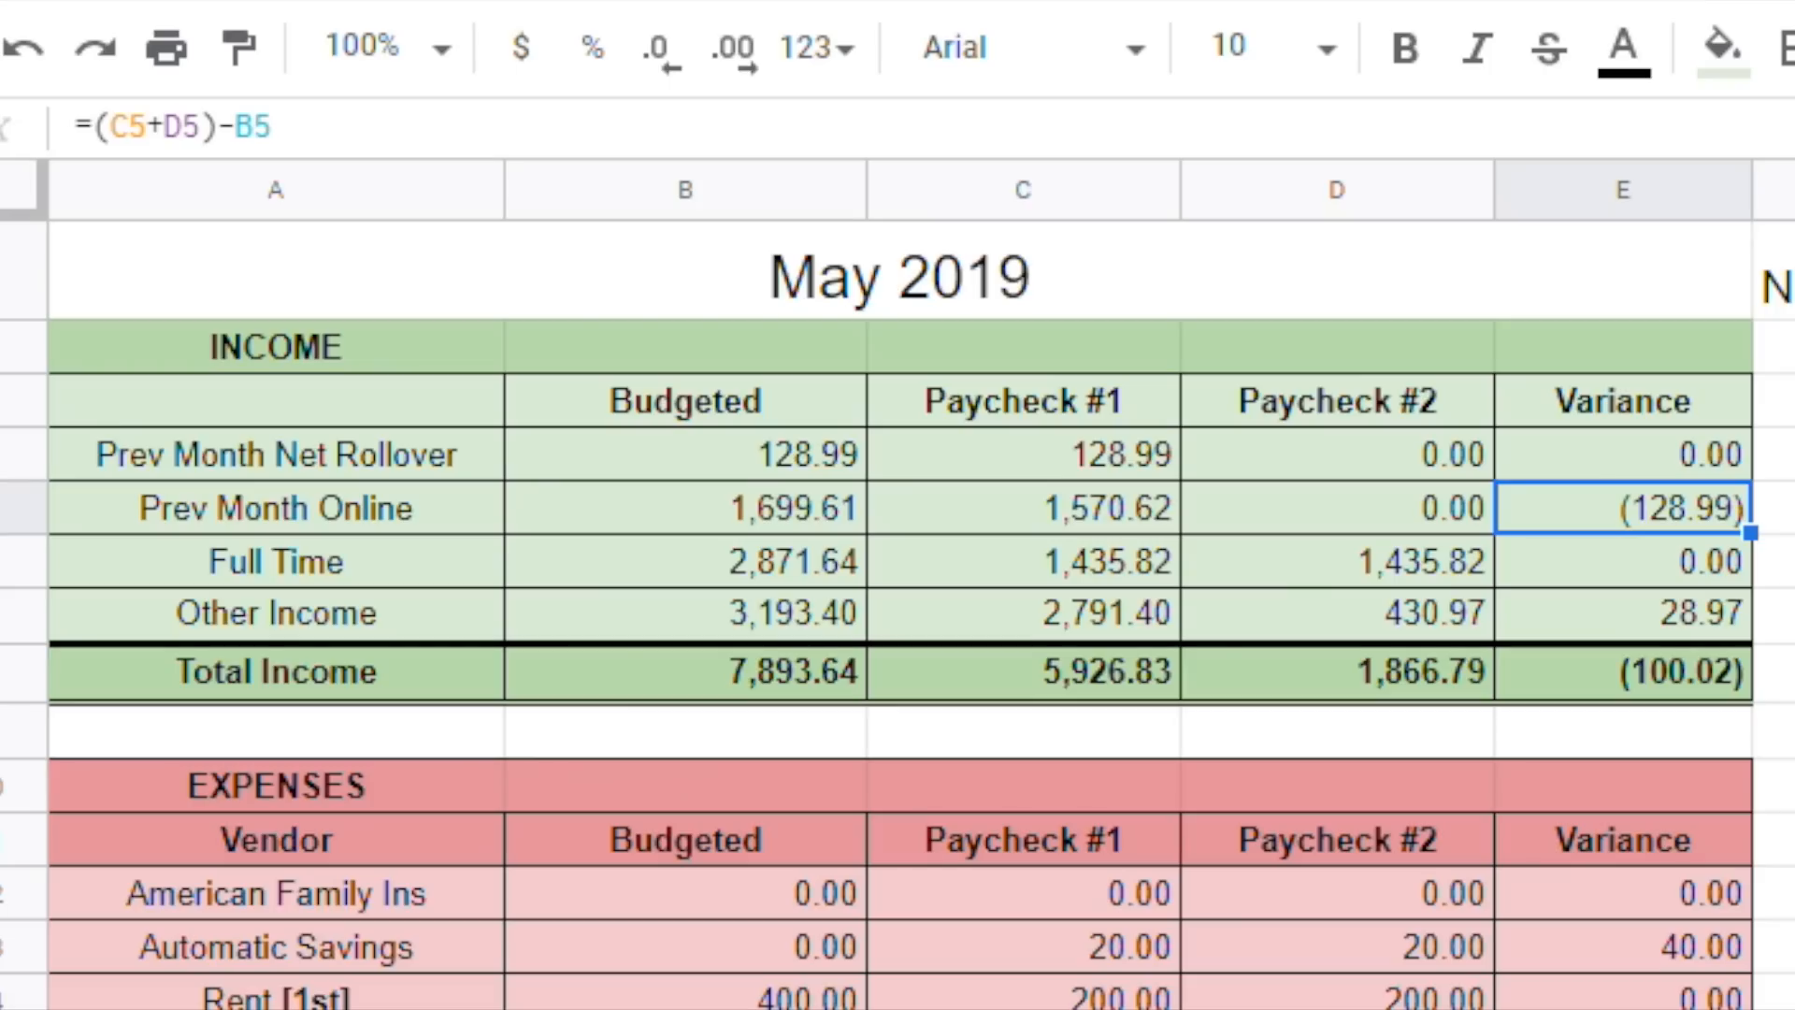
{"action": "scroll", "coordinate": [898, 505], "scroll_direction": "down", "scroll_amount": 6}
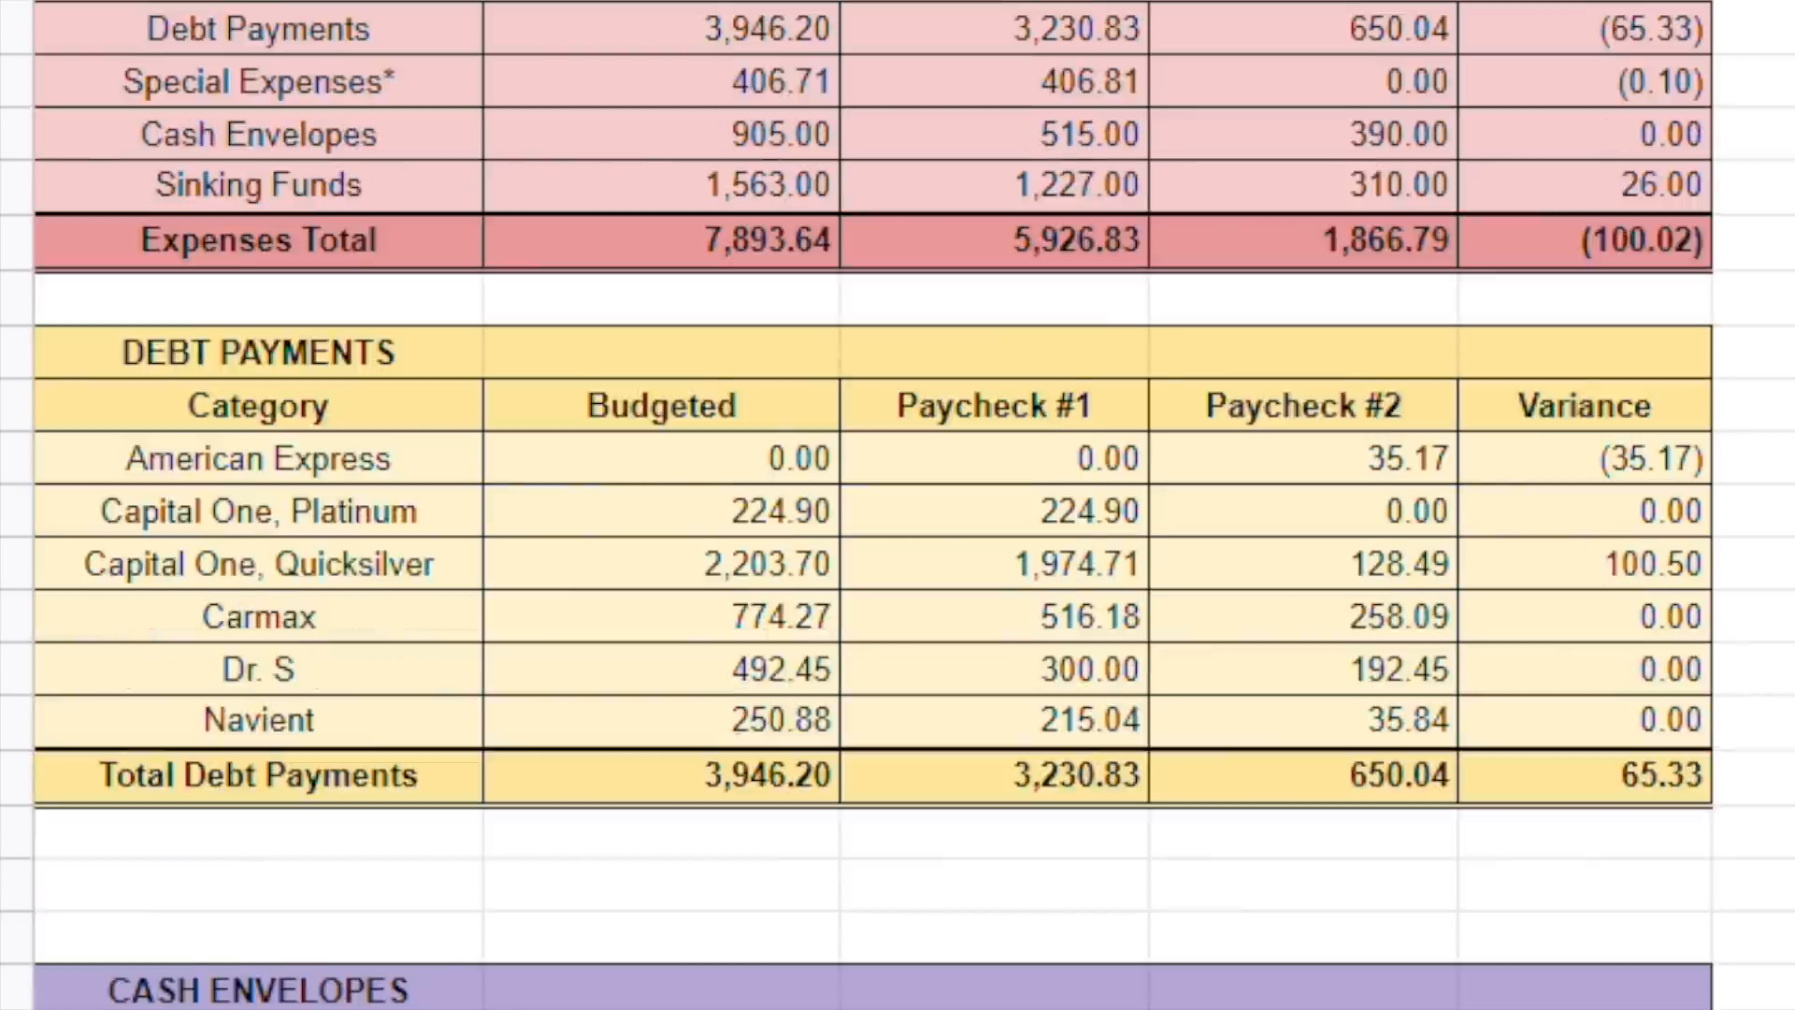
Examine the Debt Payments table, comparing the Capital One, Quicksilver paycheck amounts with its variance, and check the Expenses Total variance.
{"action": "scroll", "coordinate": [898, 505], "scroll_direction": "up", "scroll_amount": 3}
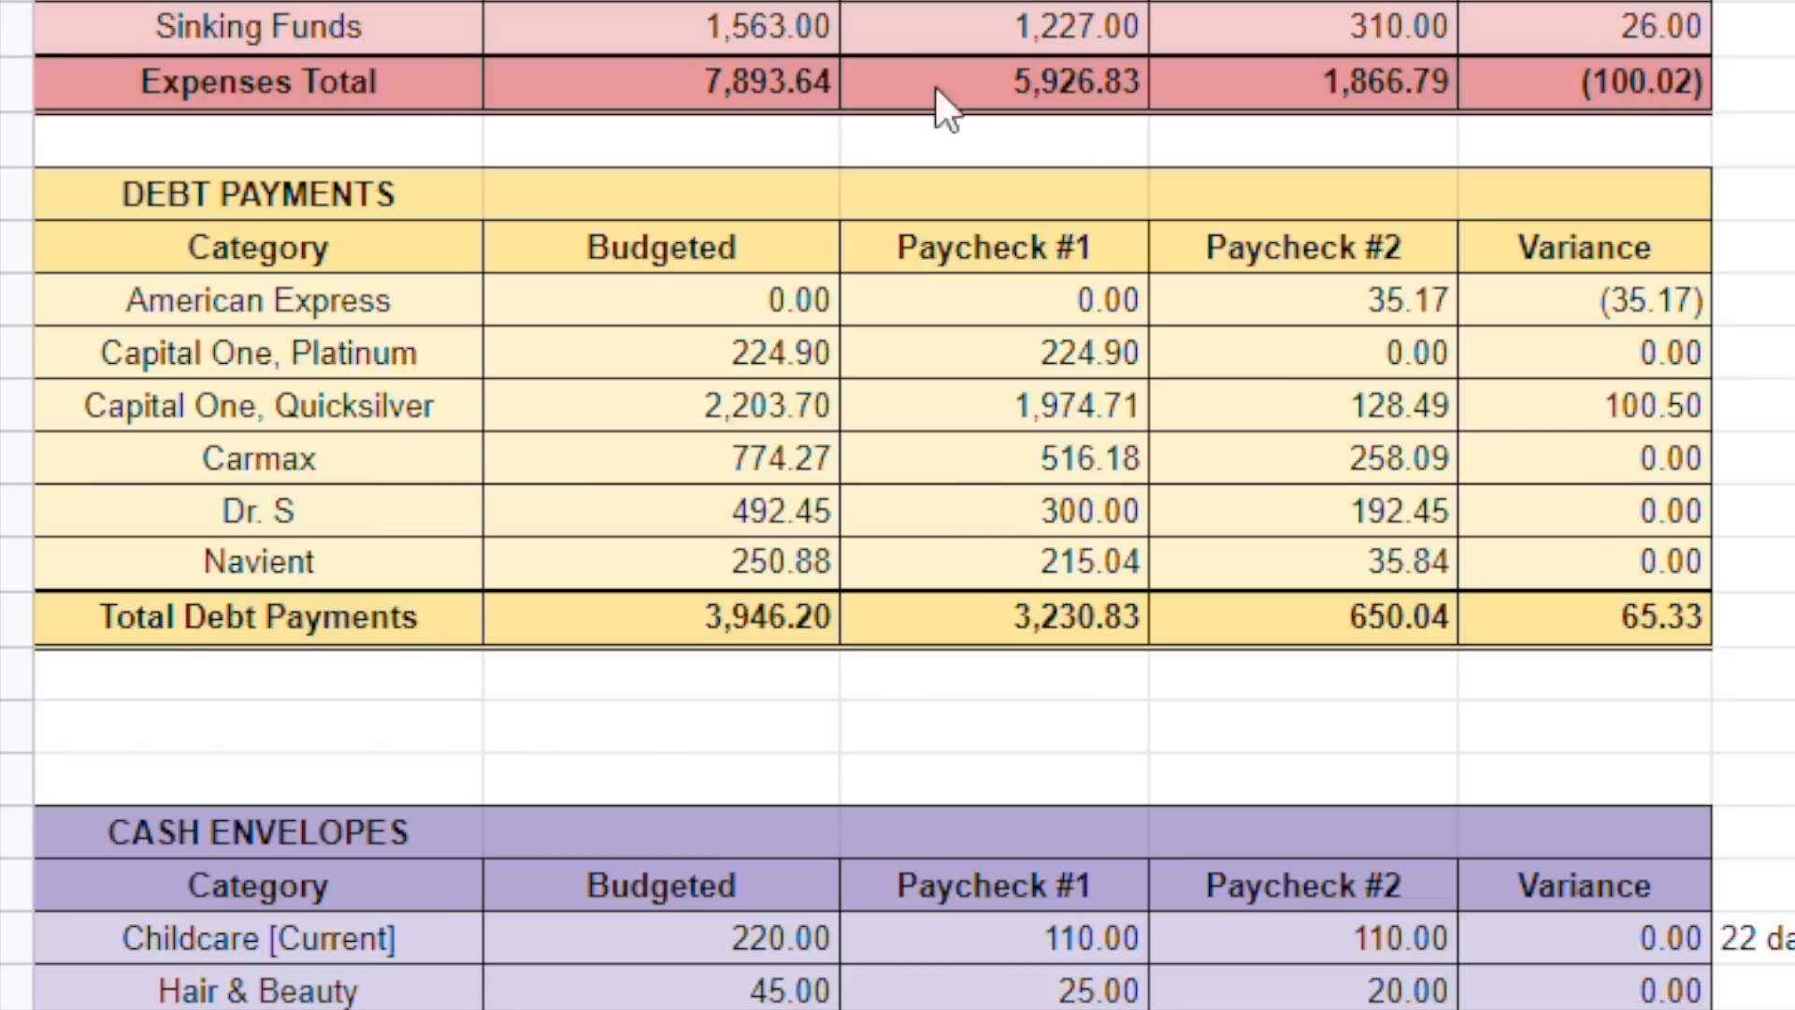
{"action": "left_click", "coordinate": [1408, 395]}
{"action": "key", "text": "ctrl+c"}
{"action": "mouse_move", "coordinate": [1327, 391]}
{"action": "left_mouse_down"}
{"action": "mouse_move", "coordinate": [1013, 382]}
{"action": "mouse_move", "coordinate": [1013, 399]}
{"action": "left_mouse_up"}
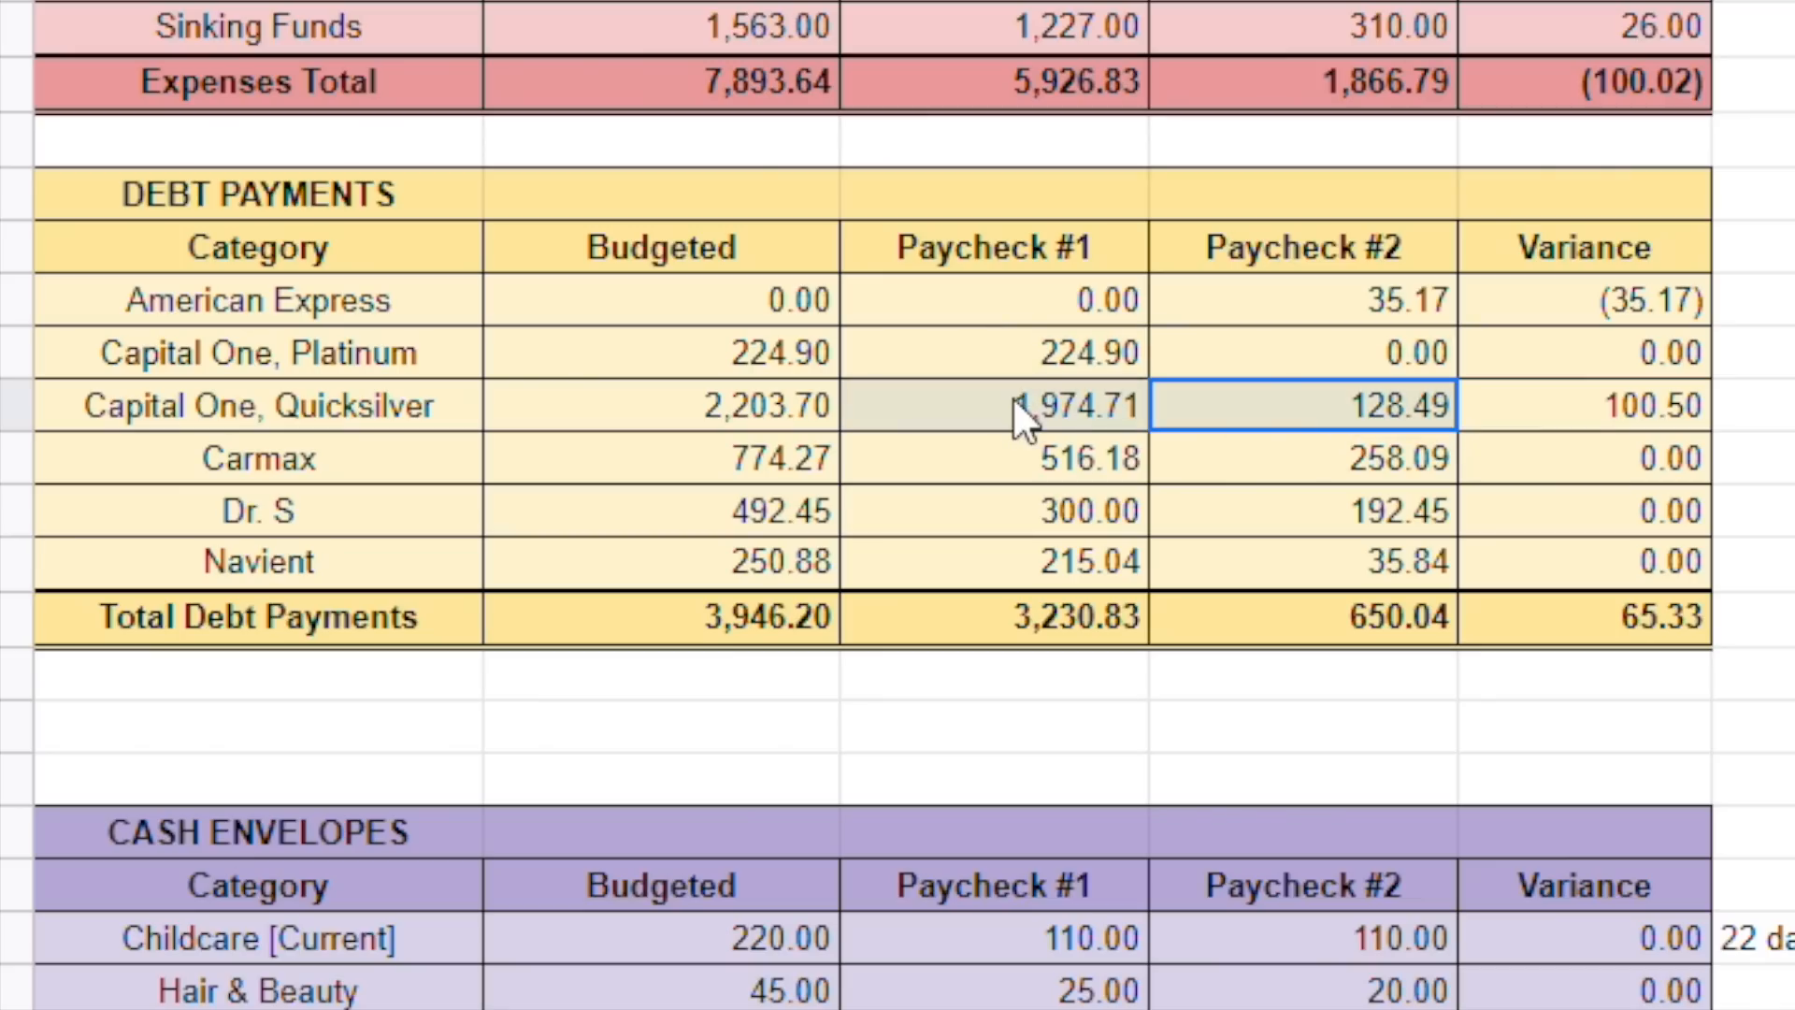
{"action": "left_click_drag", "start_coordinate": [1014, 399], "coordinate": [1014, 398]}
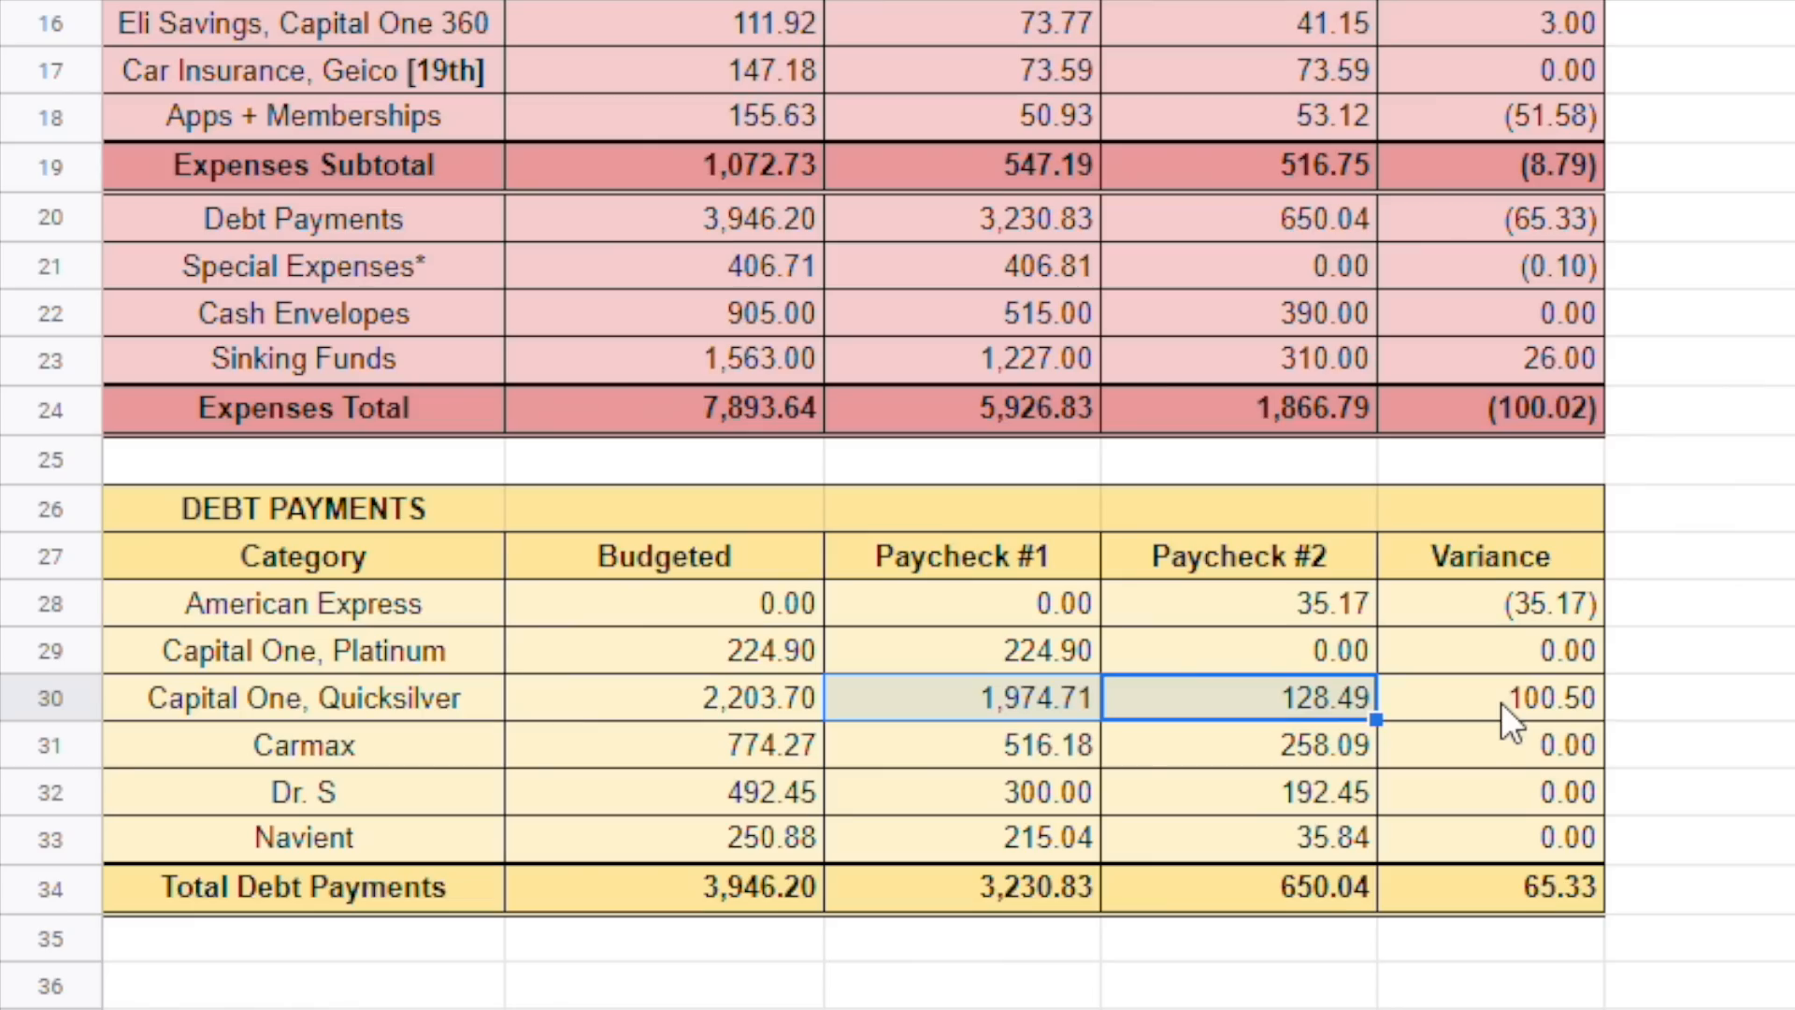
{"action": "left_click", "coordinate": [1597, 411]}
Review the Sinking Funds table's Variance column and total, and trace the Condo Fund row's variance.
{"action": "scroll", "coordinate": [1538, 738], "scroll_direction": "down", "scroll_amount": 5}
{"action": "scroll", "coordinate": [1535, 739], "scroll_direction": "up", "scroll_amount": 4}
{"action": "scroll", "coordinate": [1528, 729], "scroll_direction": "down", "scroll_amount": 10}
{"action": "left_click", "coordinate": [1590, 839]}
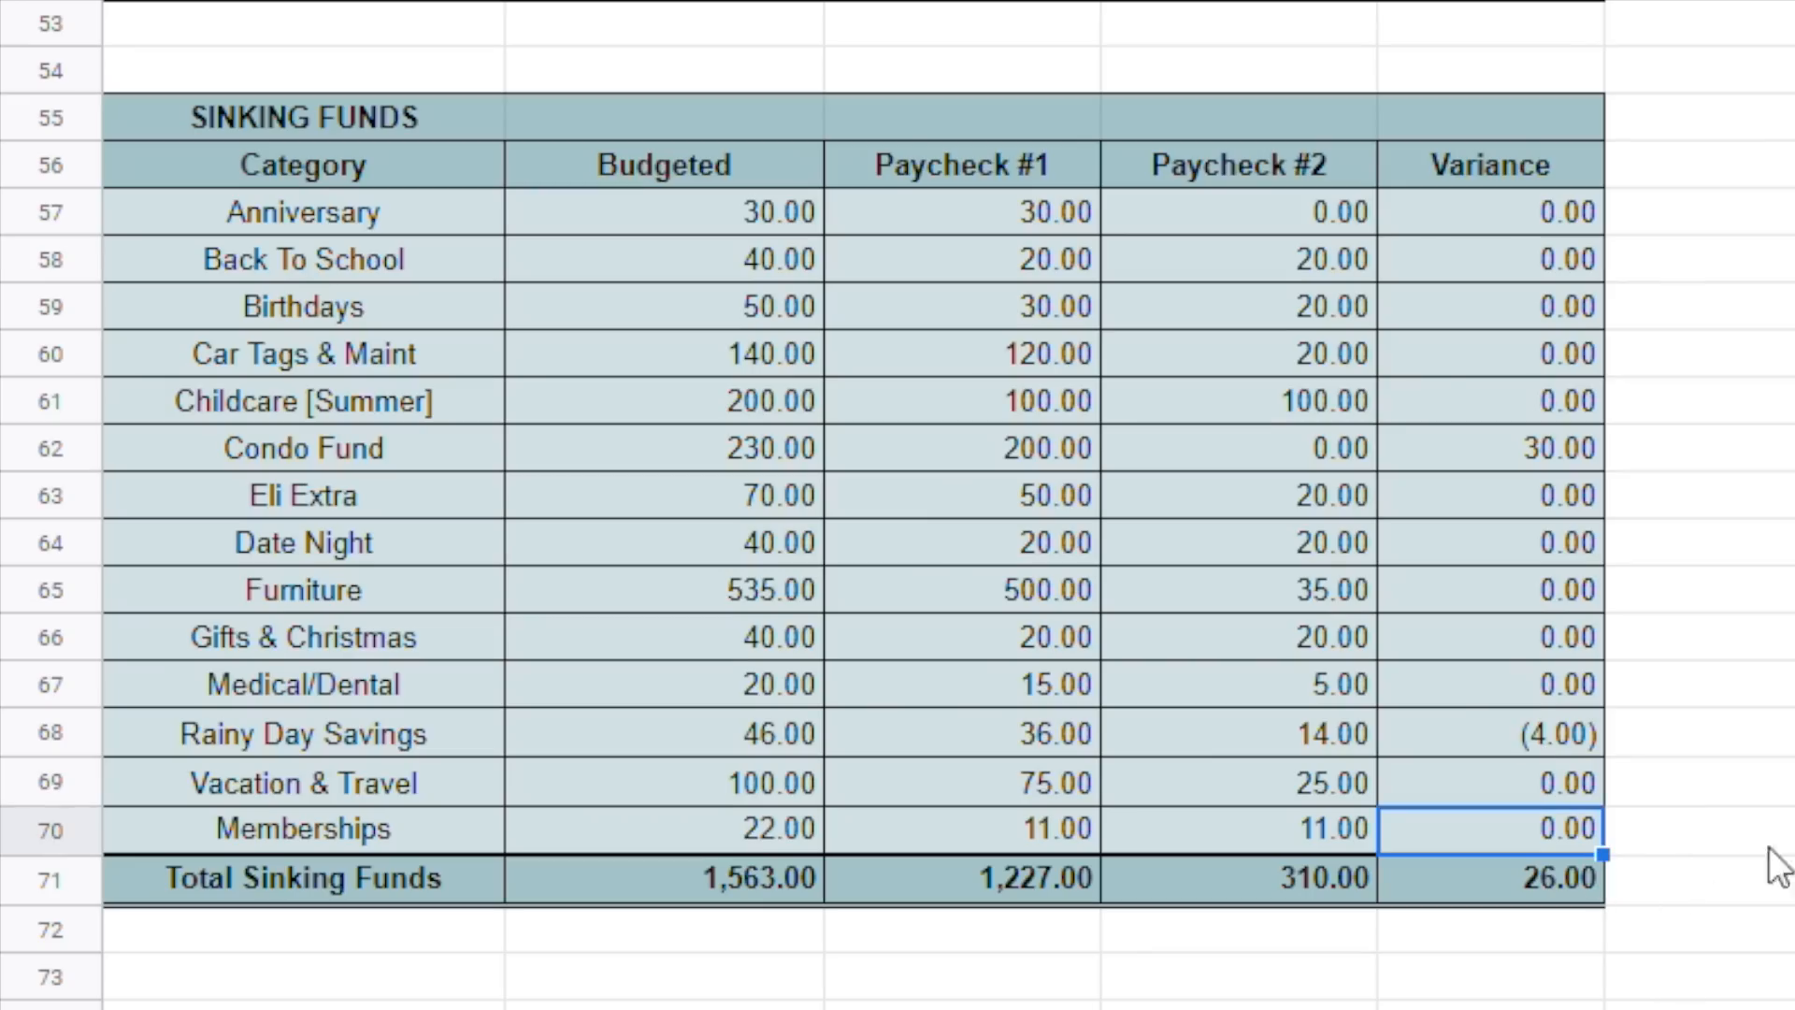
{"action": "left_click", "coordinate": [1547, 881]}
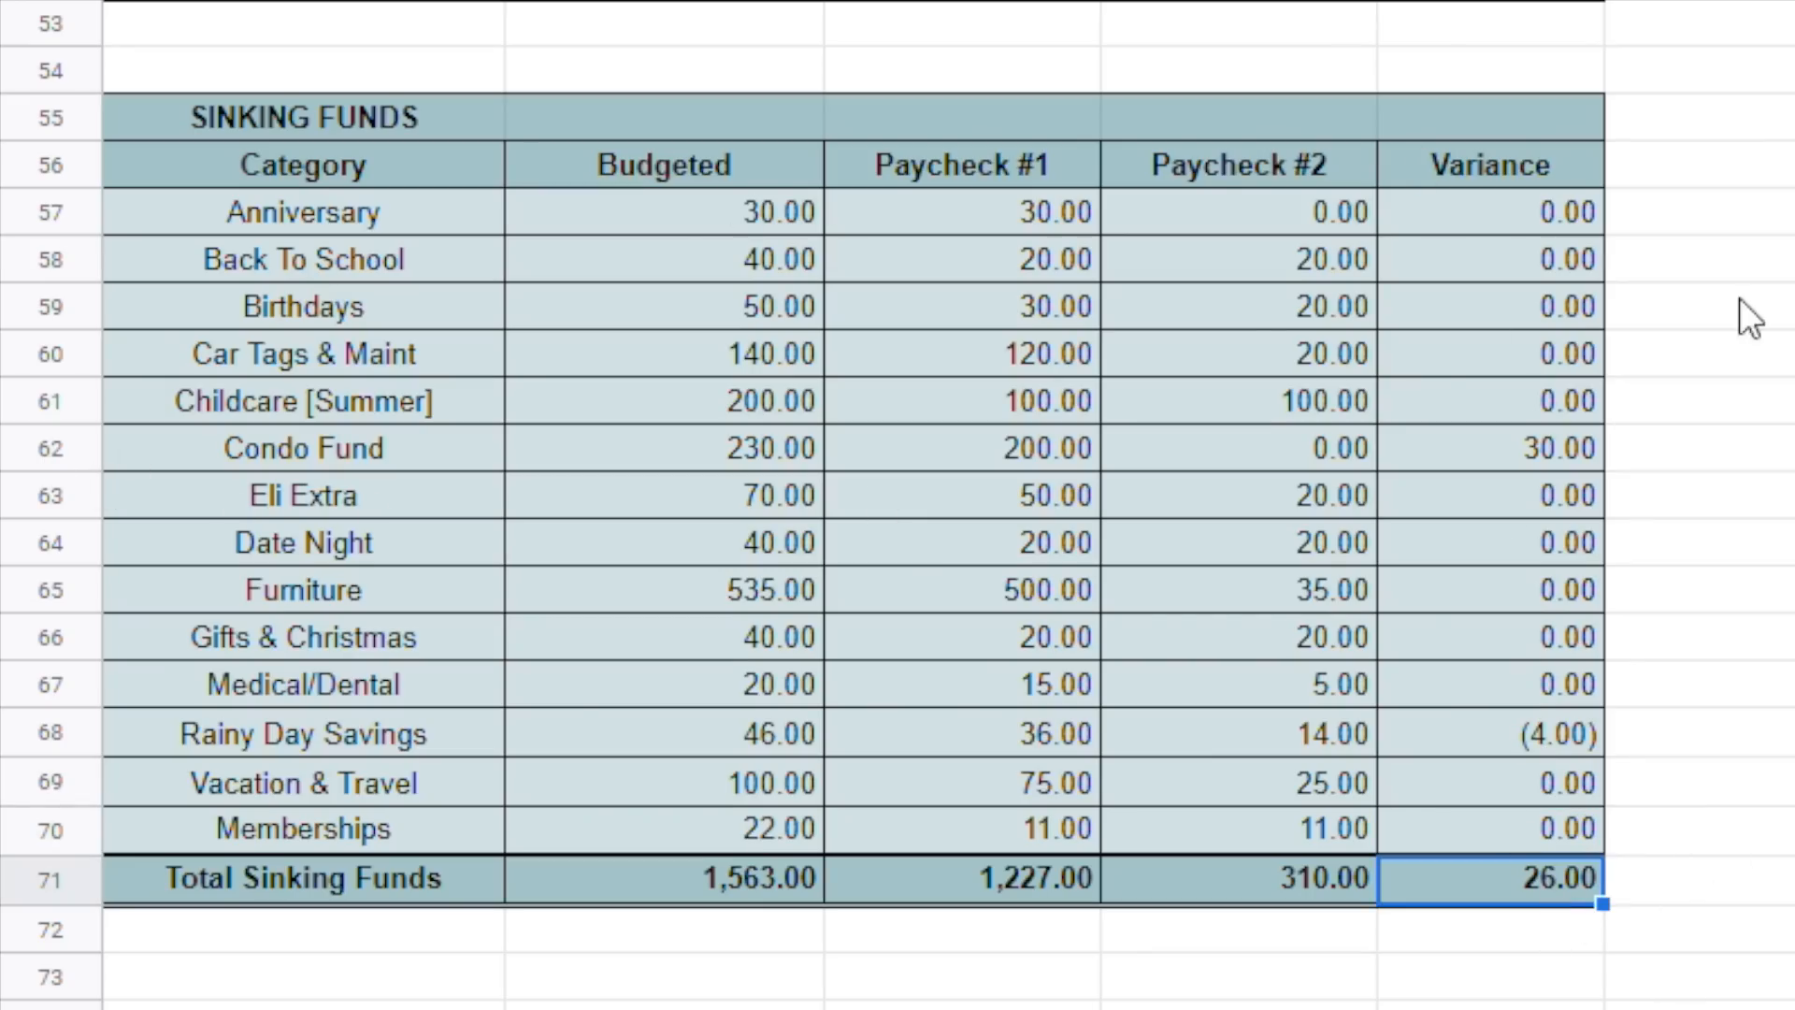
{"action": "left_click_drag", "start_coordinate": [1594, 221], "coordinate": [1552, 638]}
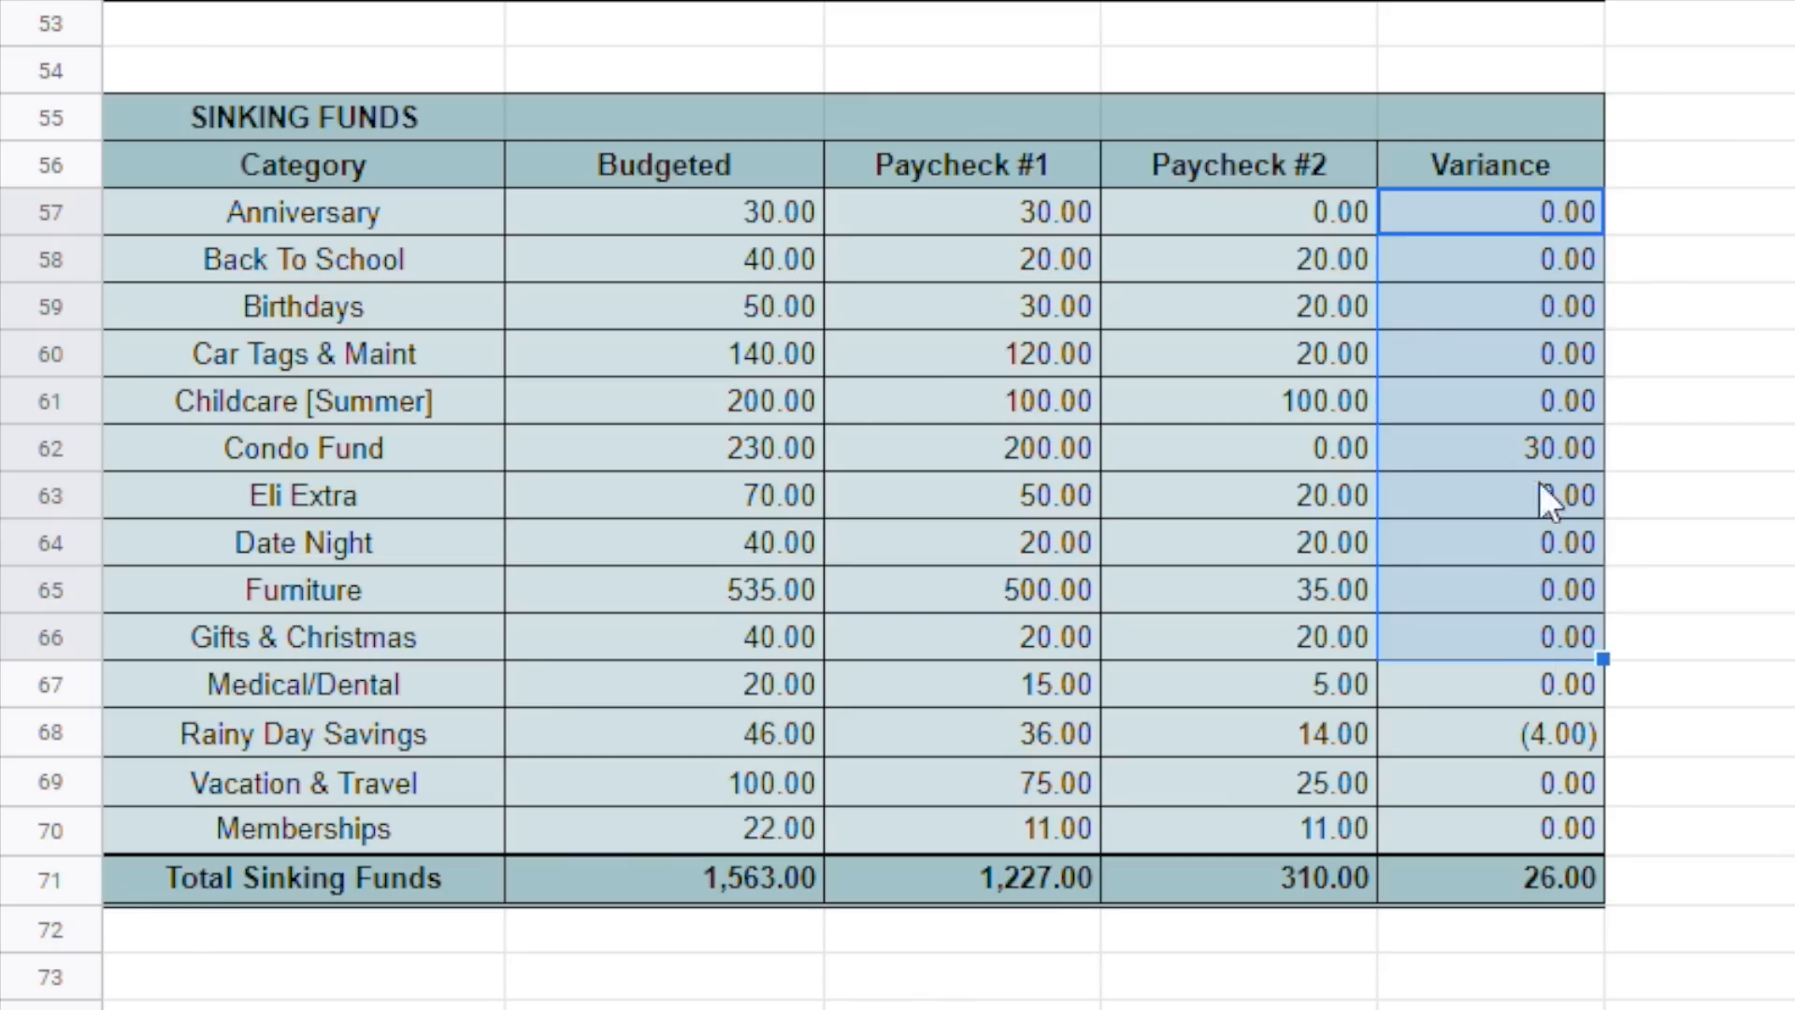
{"action": "left_click_drag", "start_coordinate": [1470, 453], "coordinate": [357, 445]}
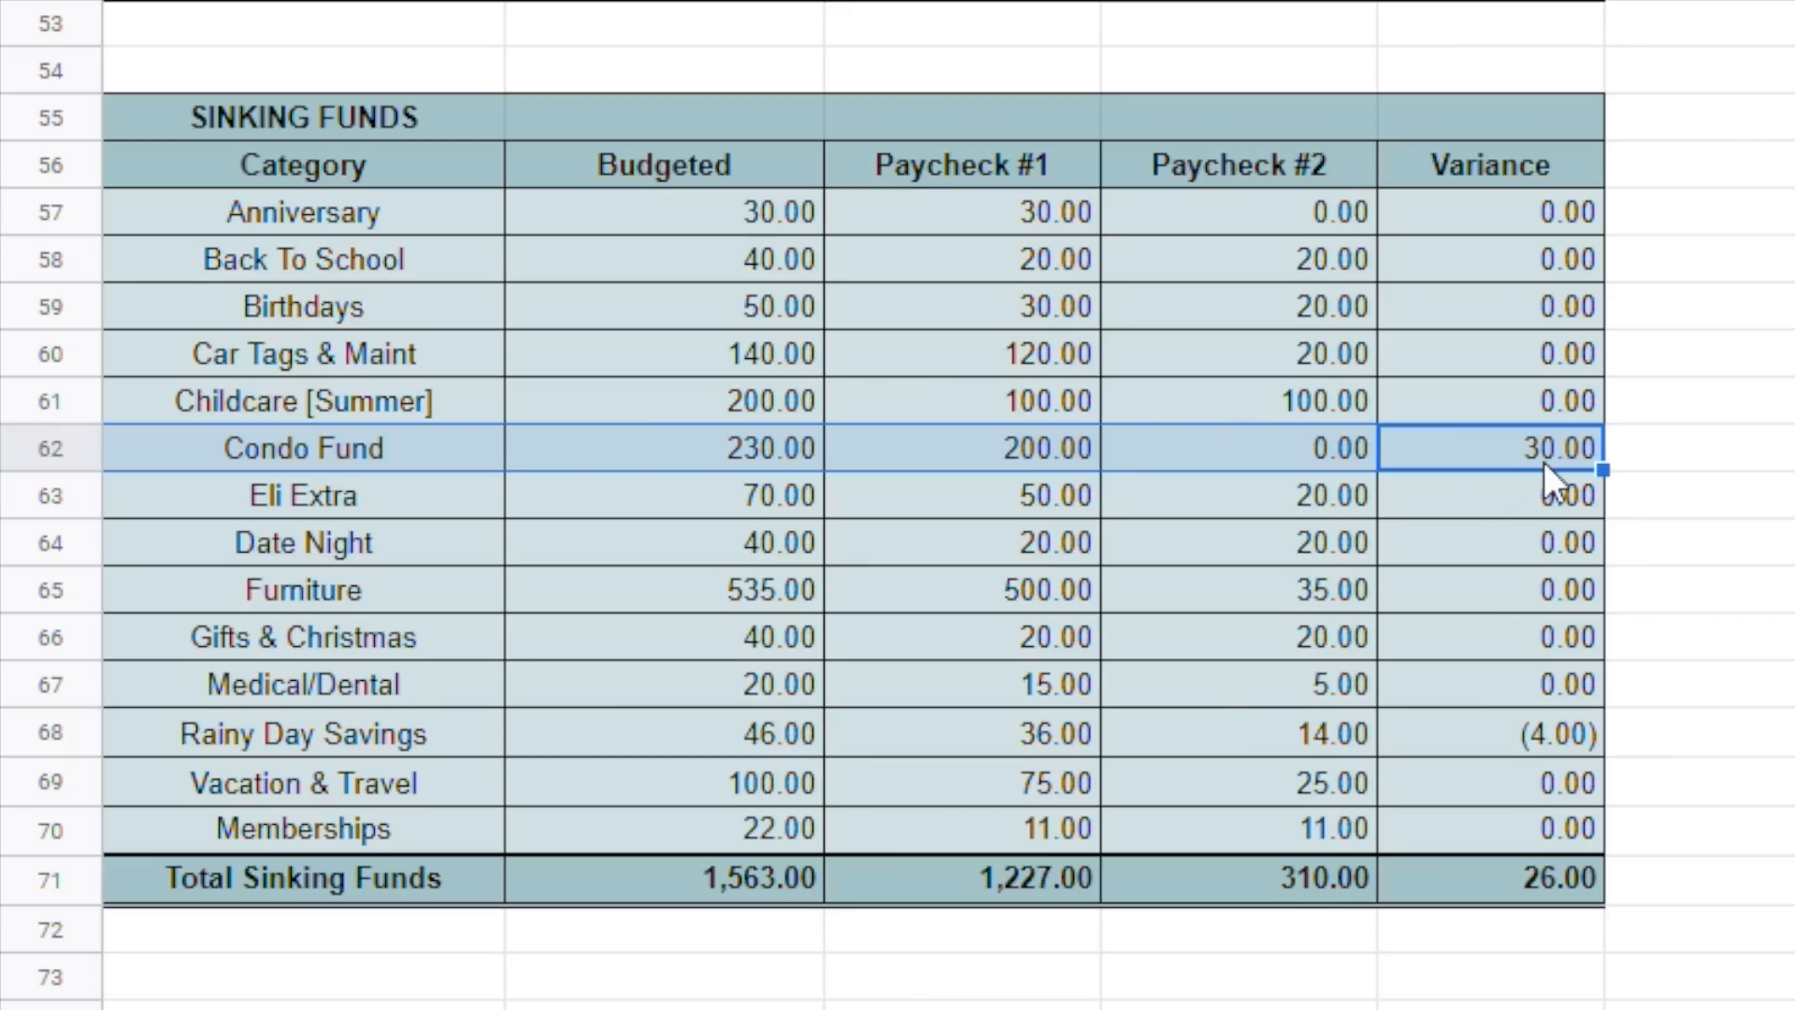
Compare Rainy Day Savings' budgeted amount with both paychecks and its variance, and check the Total Sinking Funds variance.
{"action": "left_click", "coordinate": [1544, 742]}
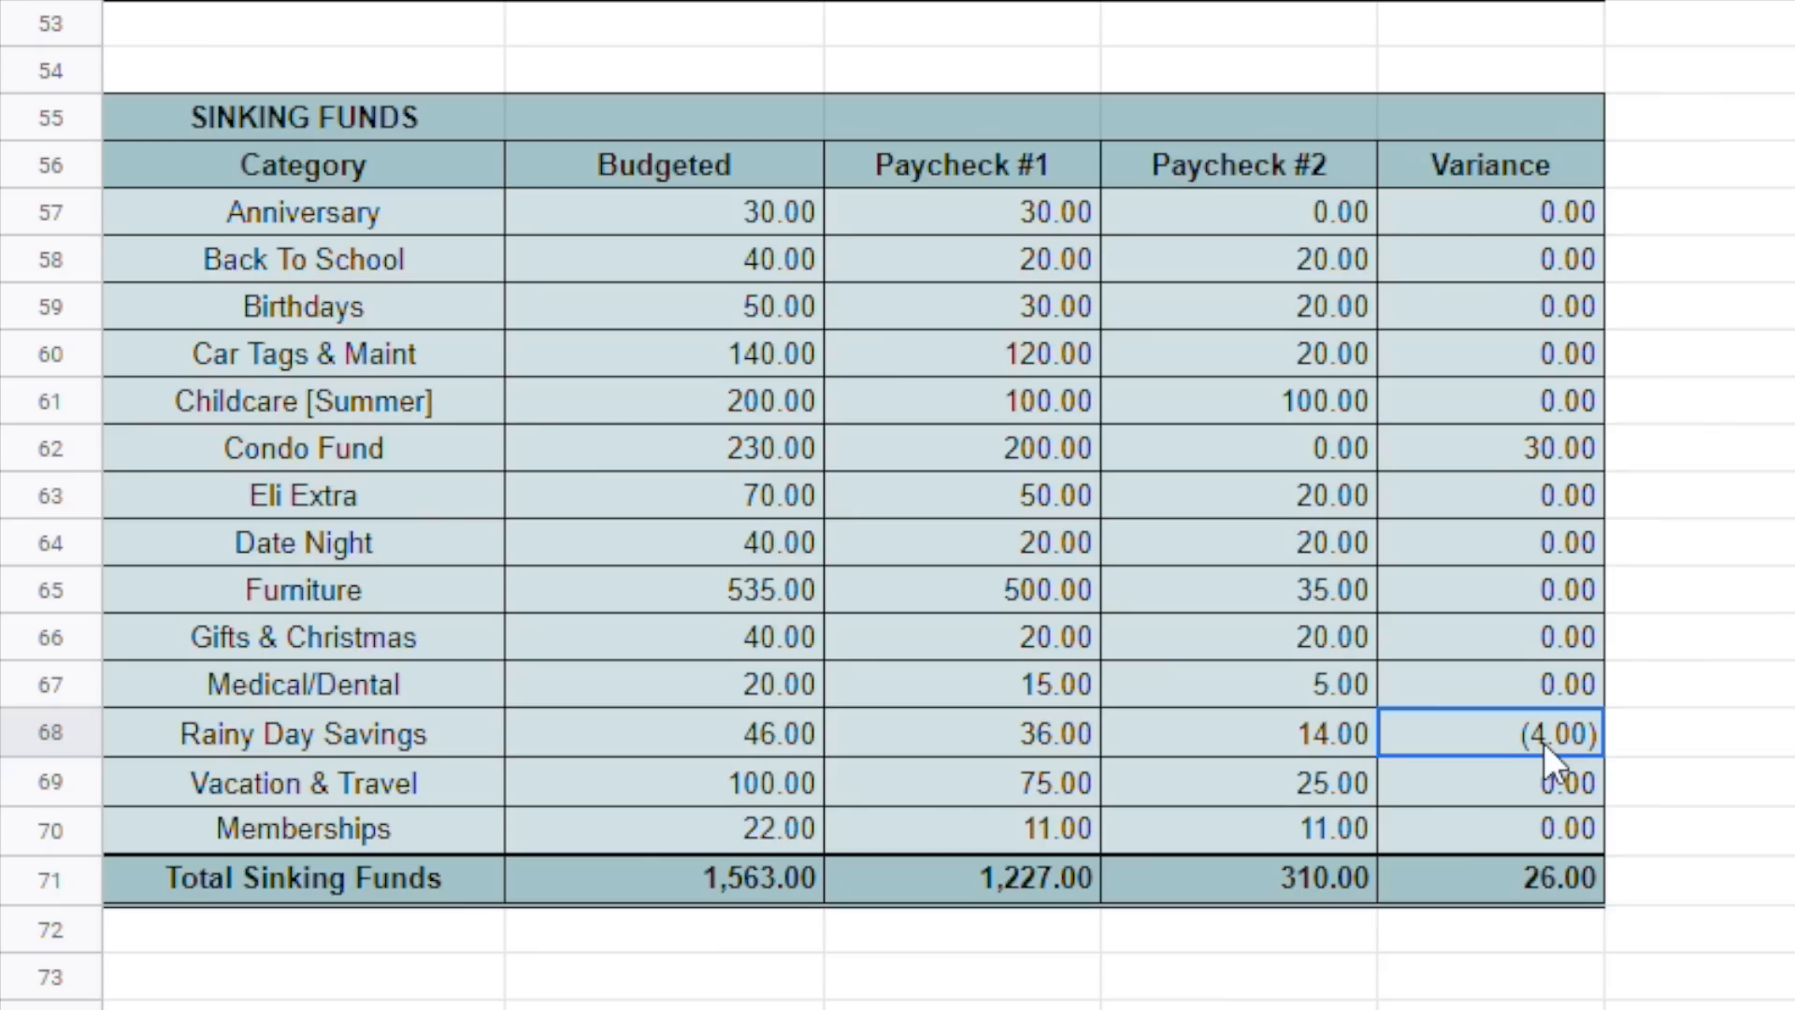
{"action": "left_click_drag", "start_coordinate": [1544, 742], "coordinate": [788, 726]}
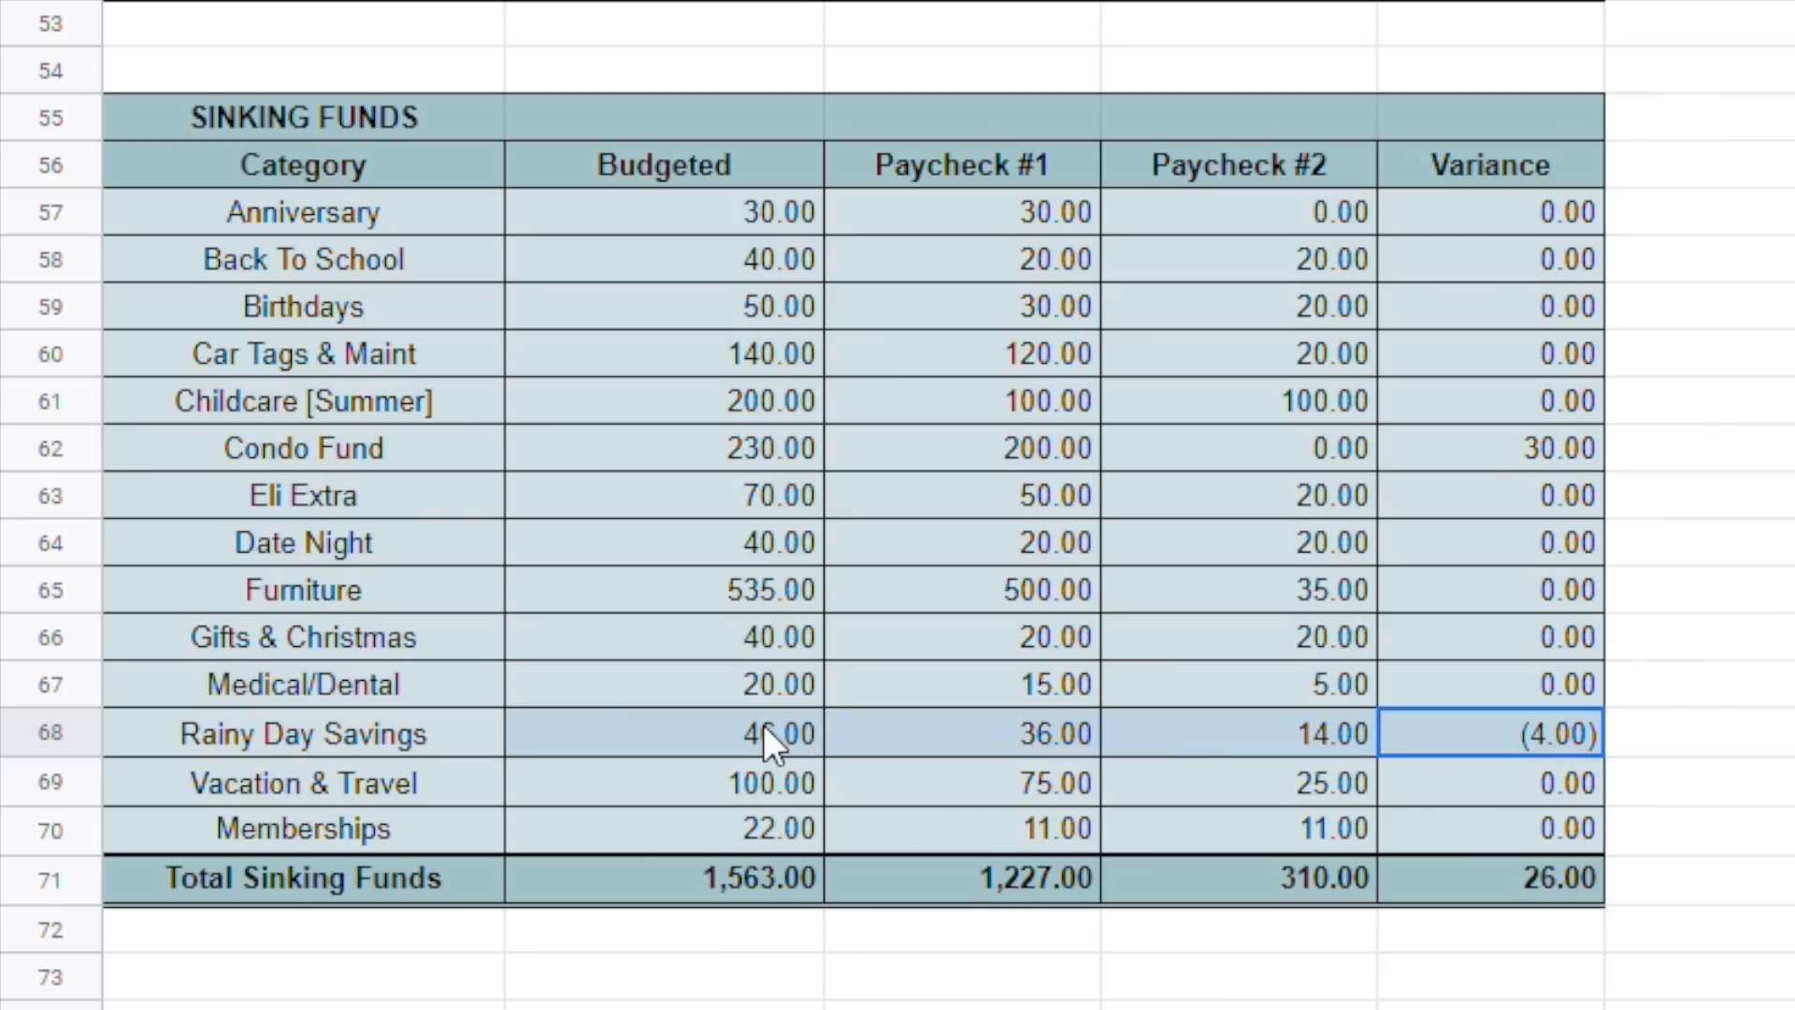
{"action": "left_click_drag", "start_coordinate": [763, 725], "coordinate": [800, 725]}
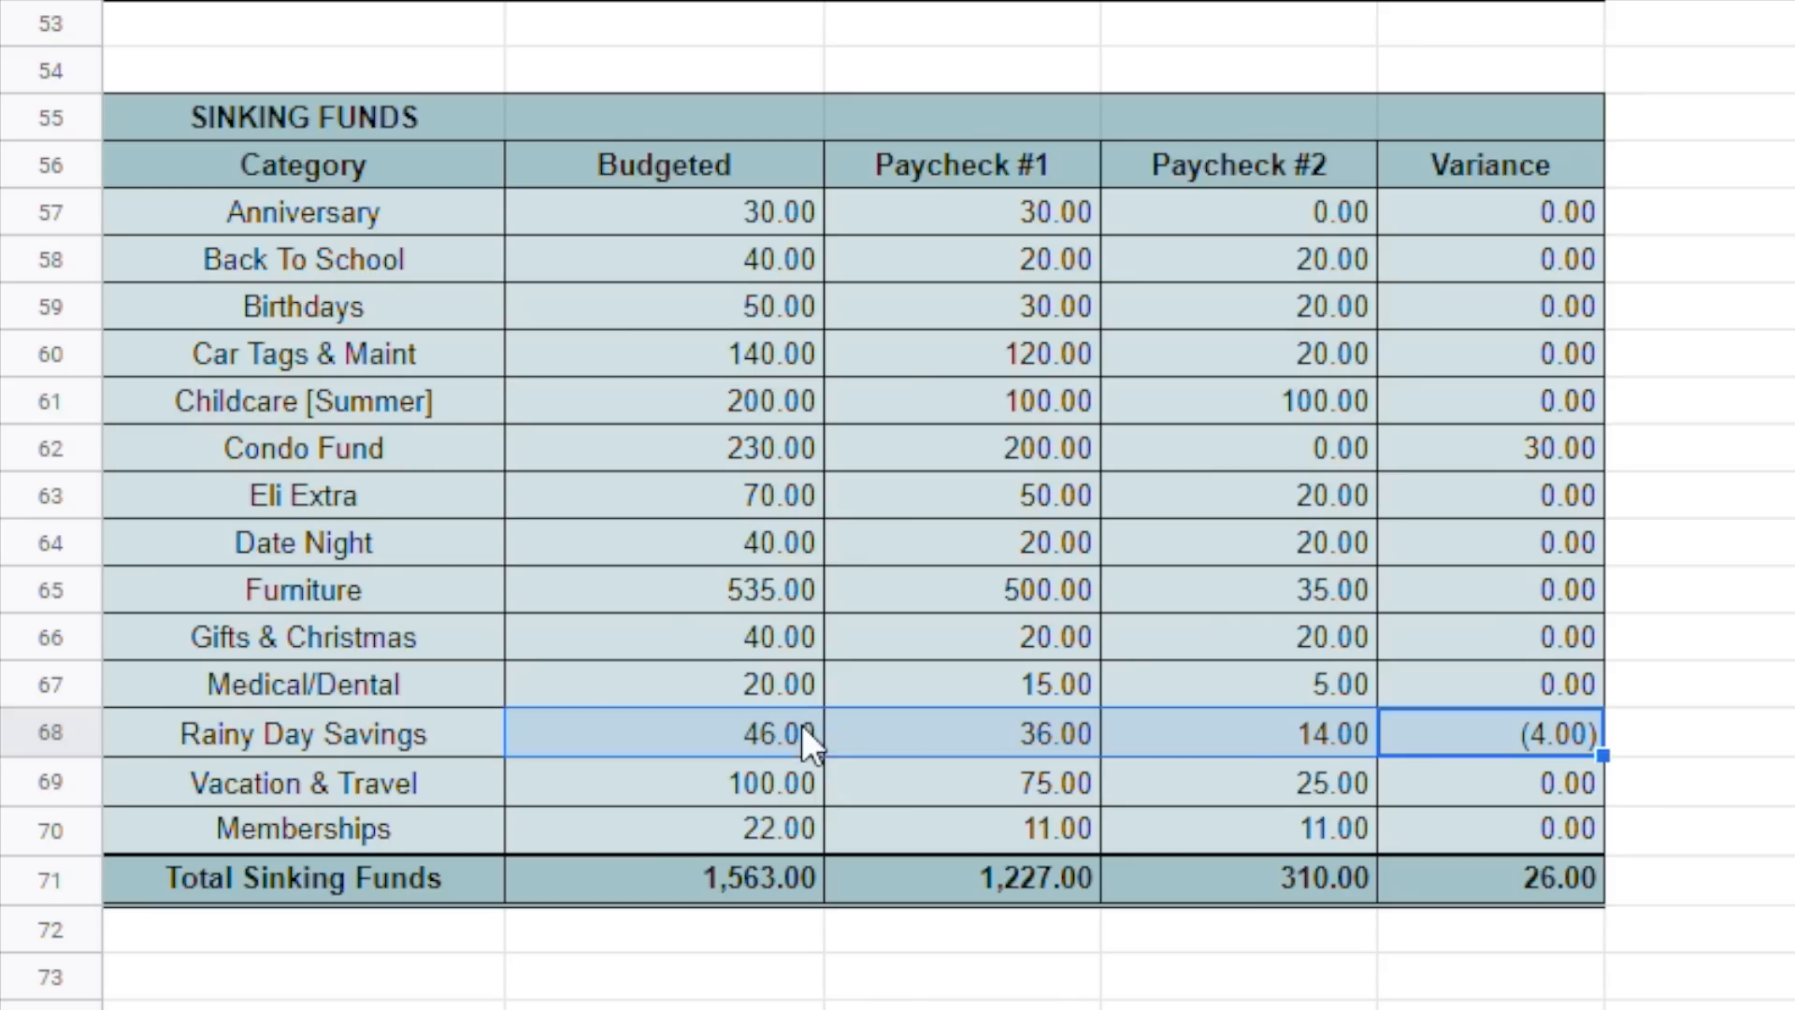
{"action": "left_click", "coordinate": [1307, 733]}
{"action": "left_click_drag", "start_coordinate": [1307, 733], "coordinate": [989, 727]}
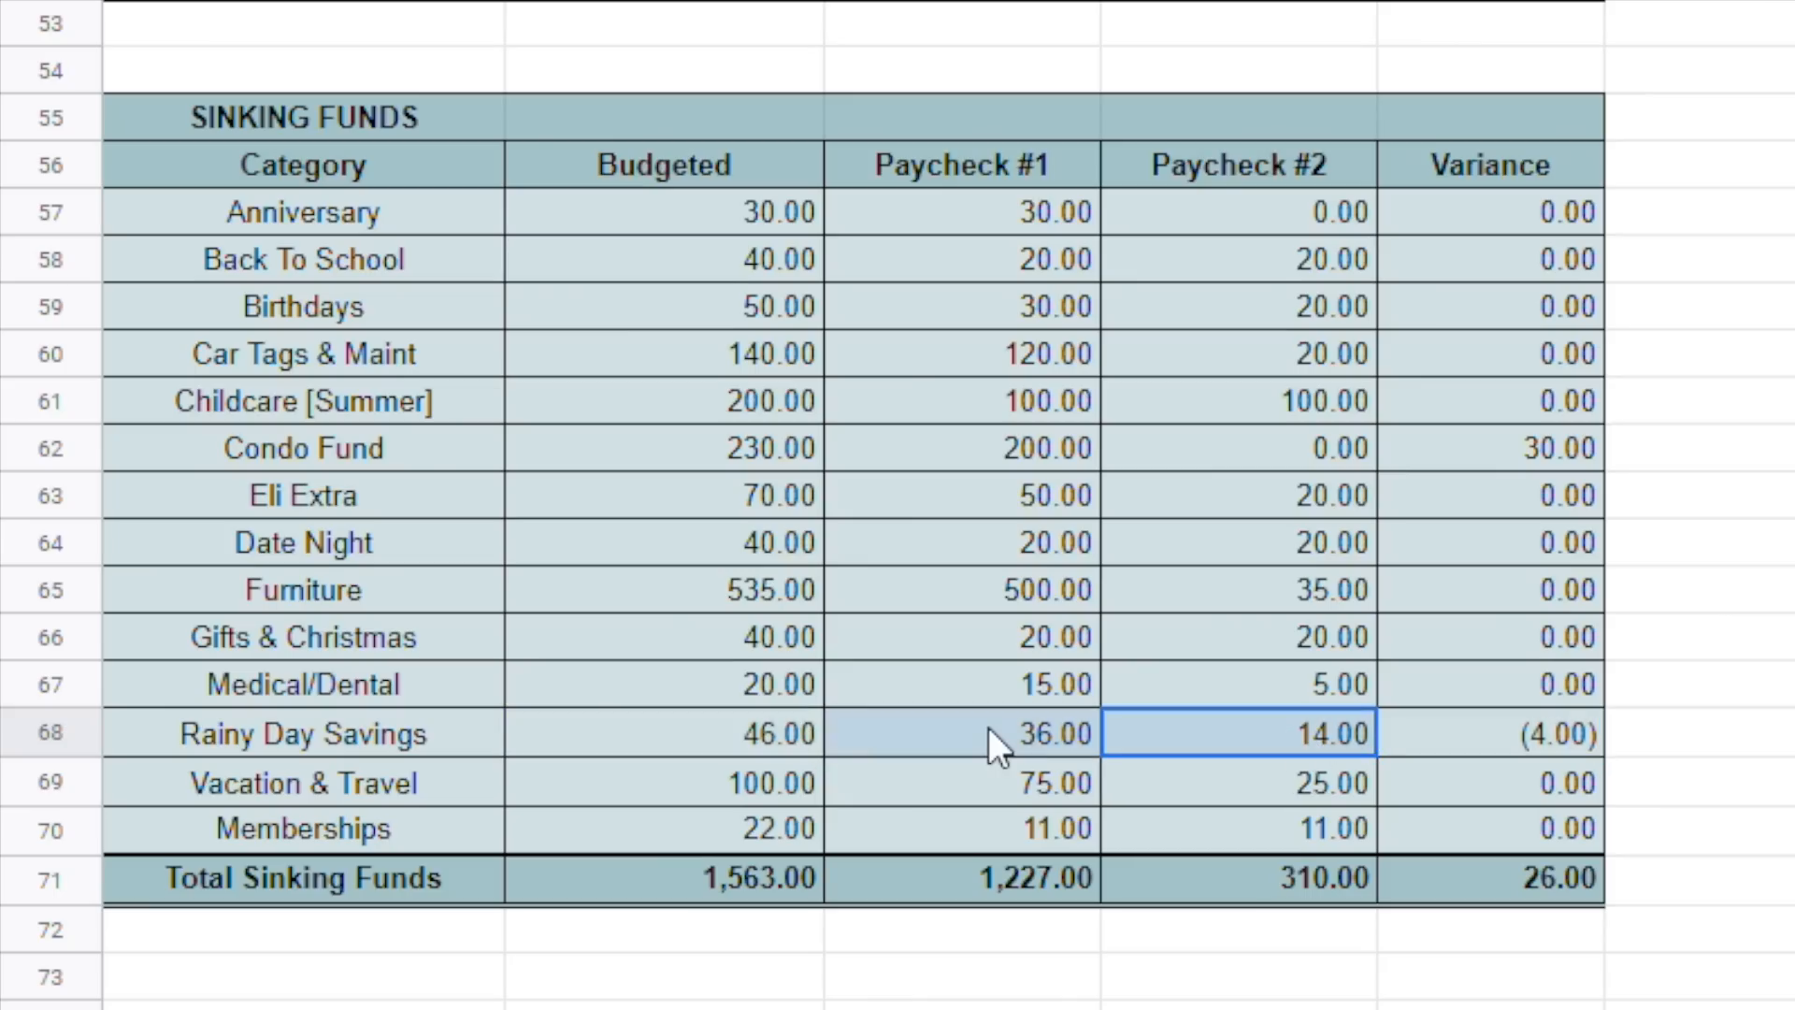
{"action": "left_click_drag", "start_coordinate": [989, 727], "coordinate": [759, 726]}
{"action": "left_click", "coordinate": [759, 726]}
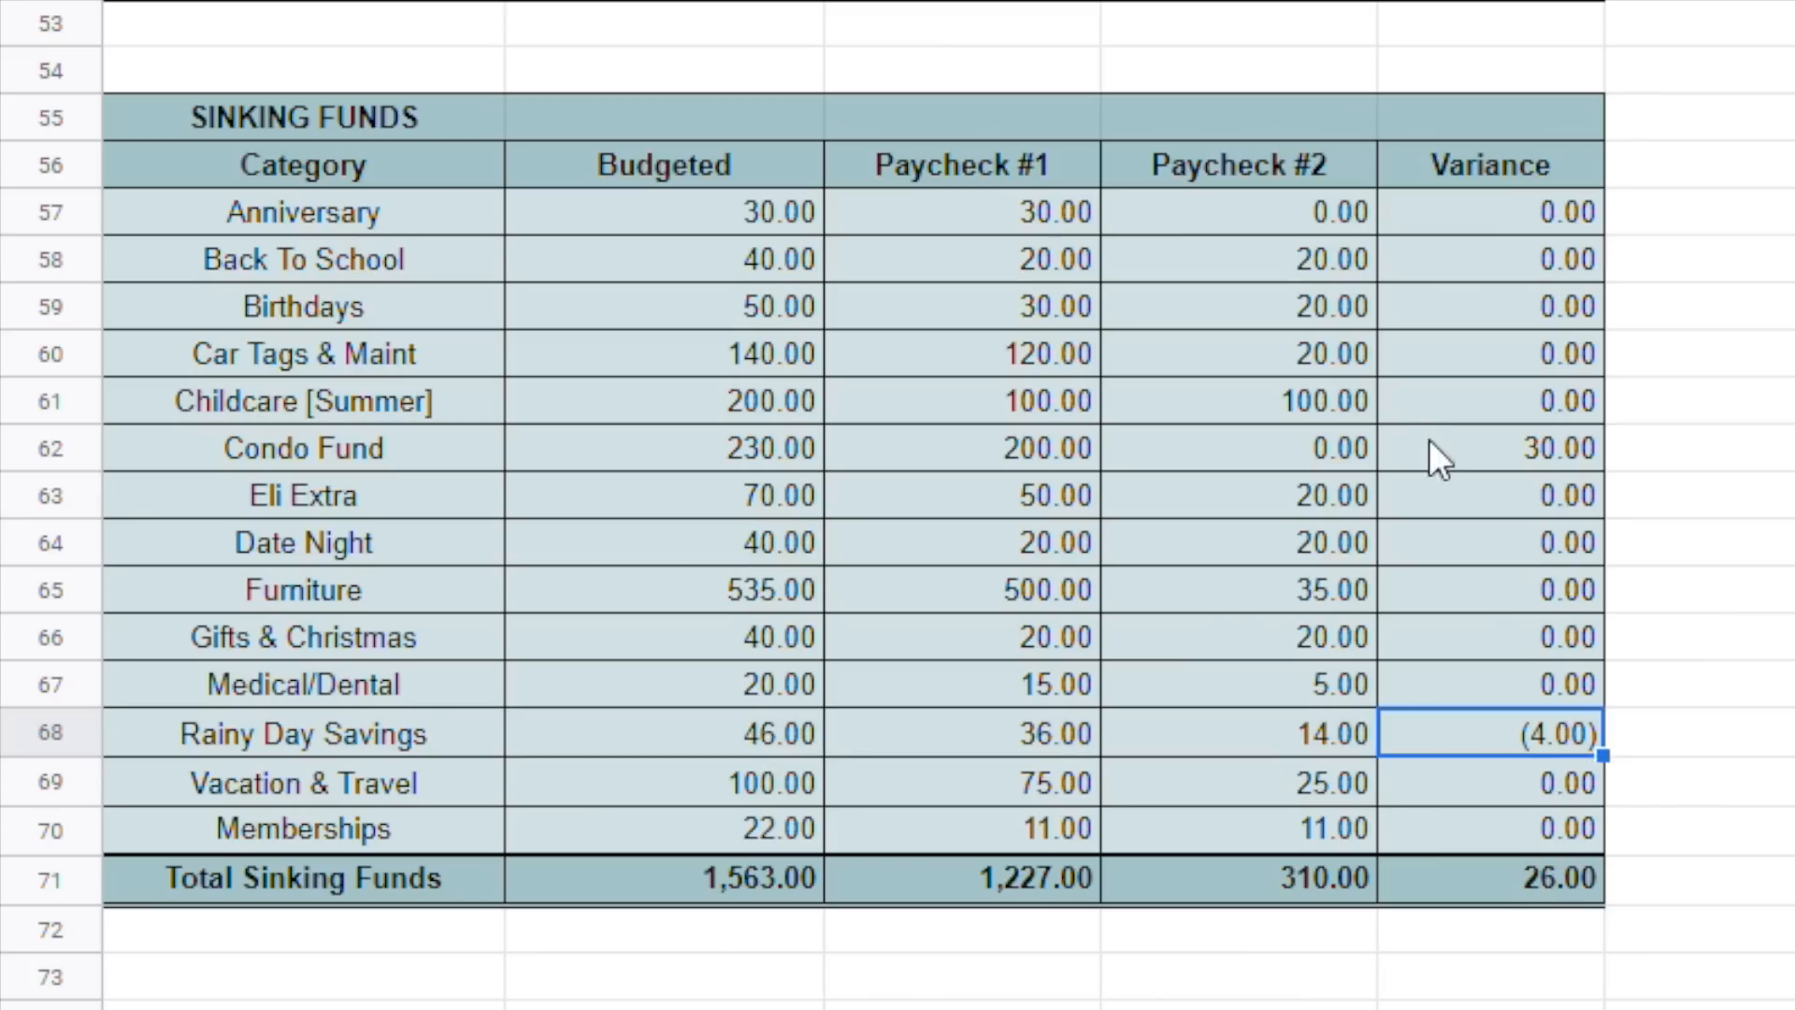
{"action": "left_click", "coordinate": [1545, 883]}
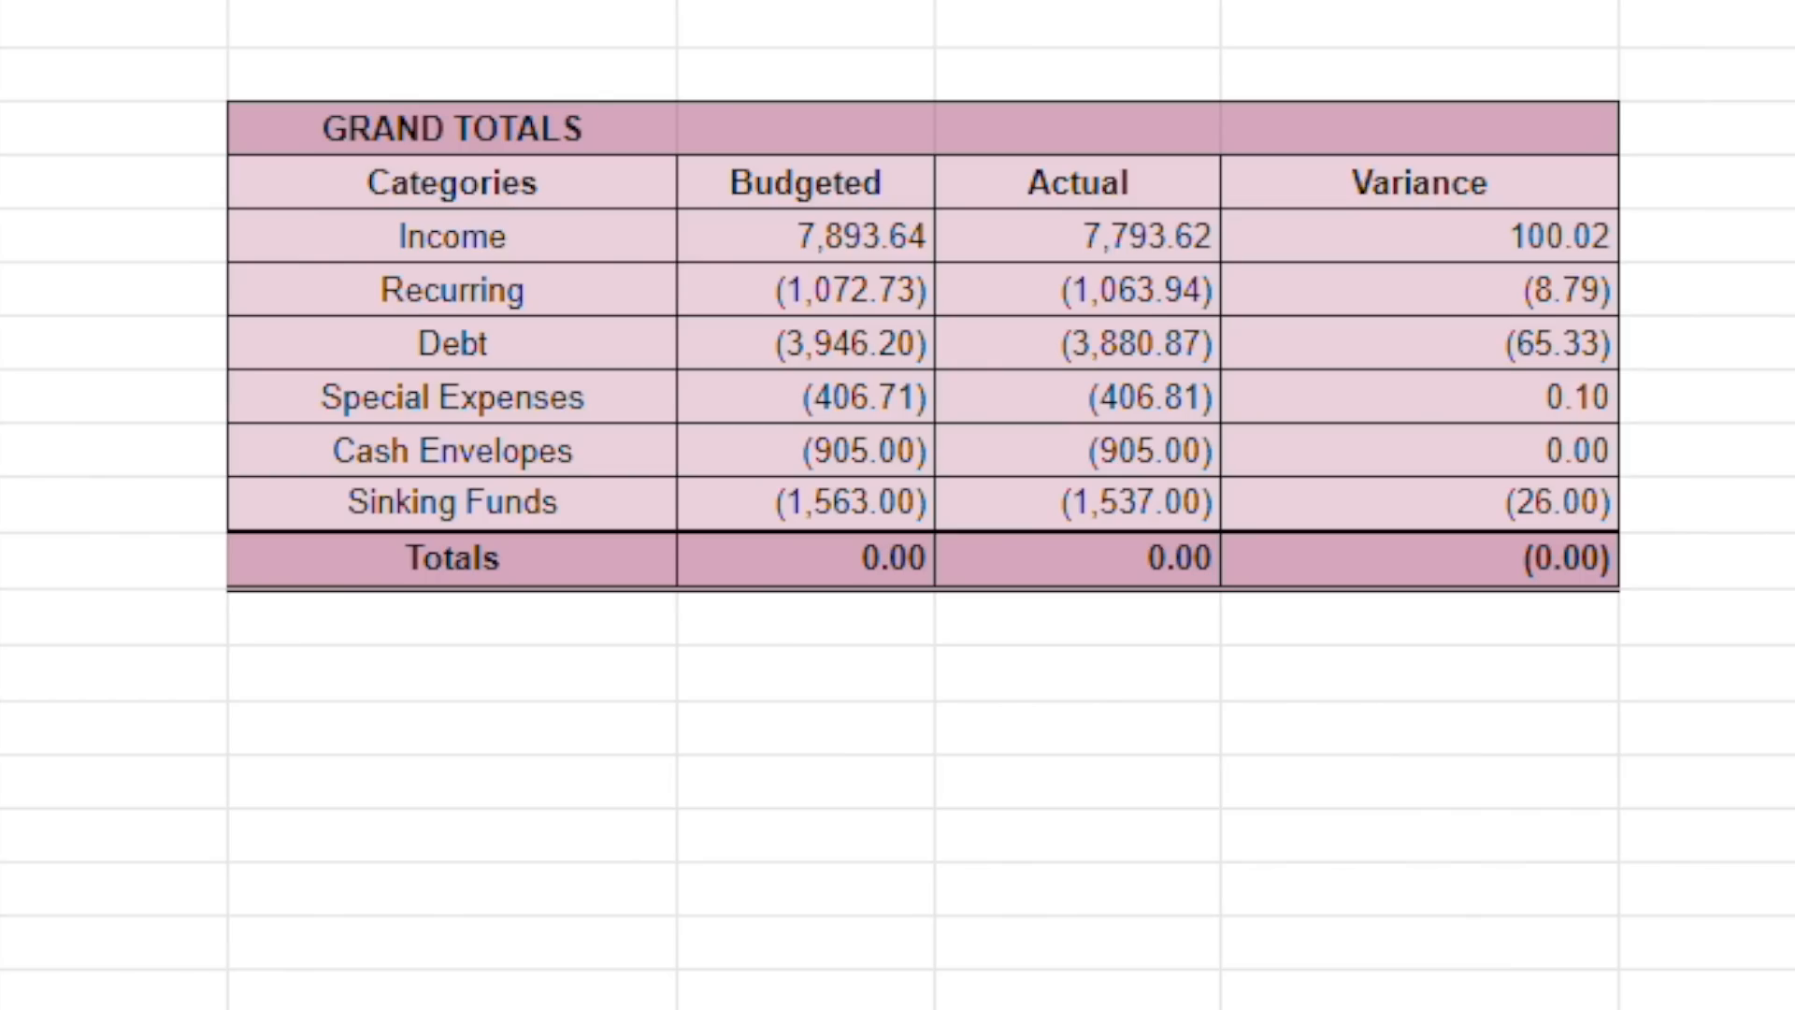
Compare the budgeted, actual and variance figures for Income and Recurring in the Grand Totals table.
{"action": "scroll", "coordinate": [897, 505], "scroll_direction": "up", "scroll_amount": 8}
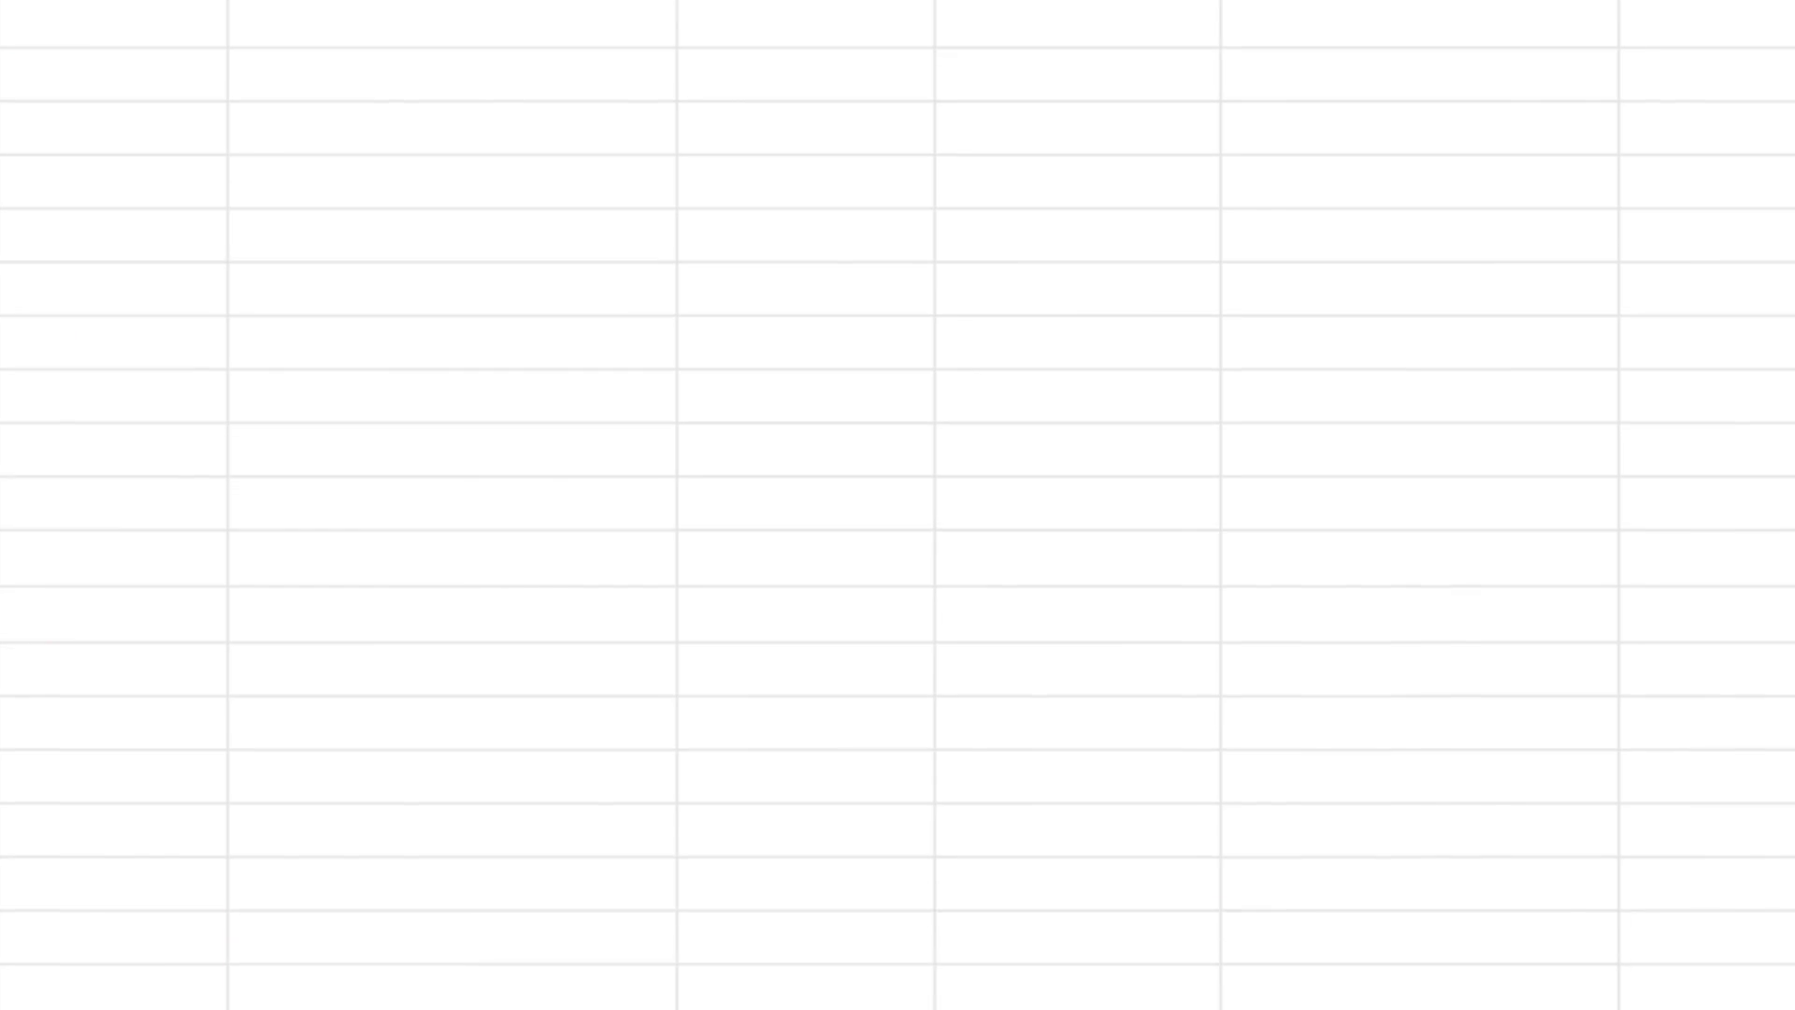
{"action": "scroll", "coordinate": [897, 505], "scroll_direction": "down", "scroll_amount": 7}
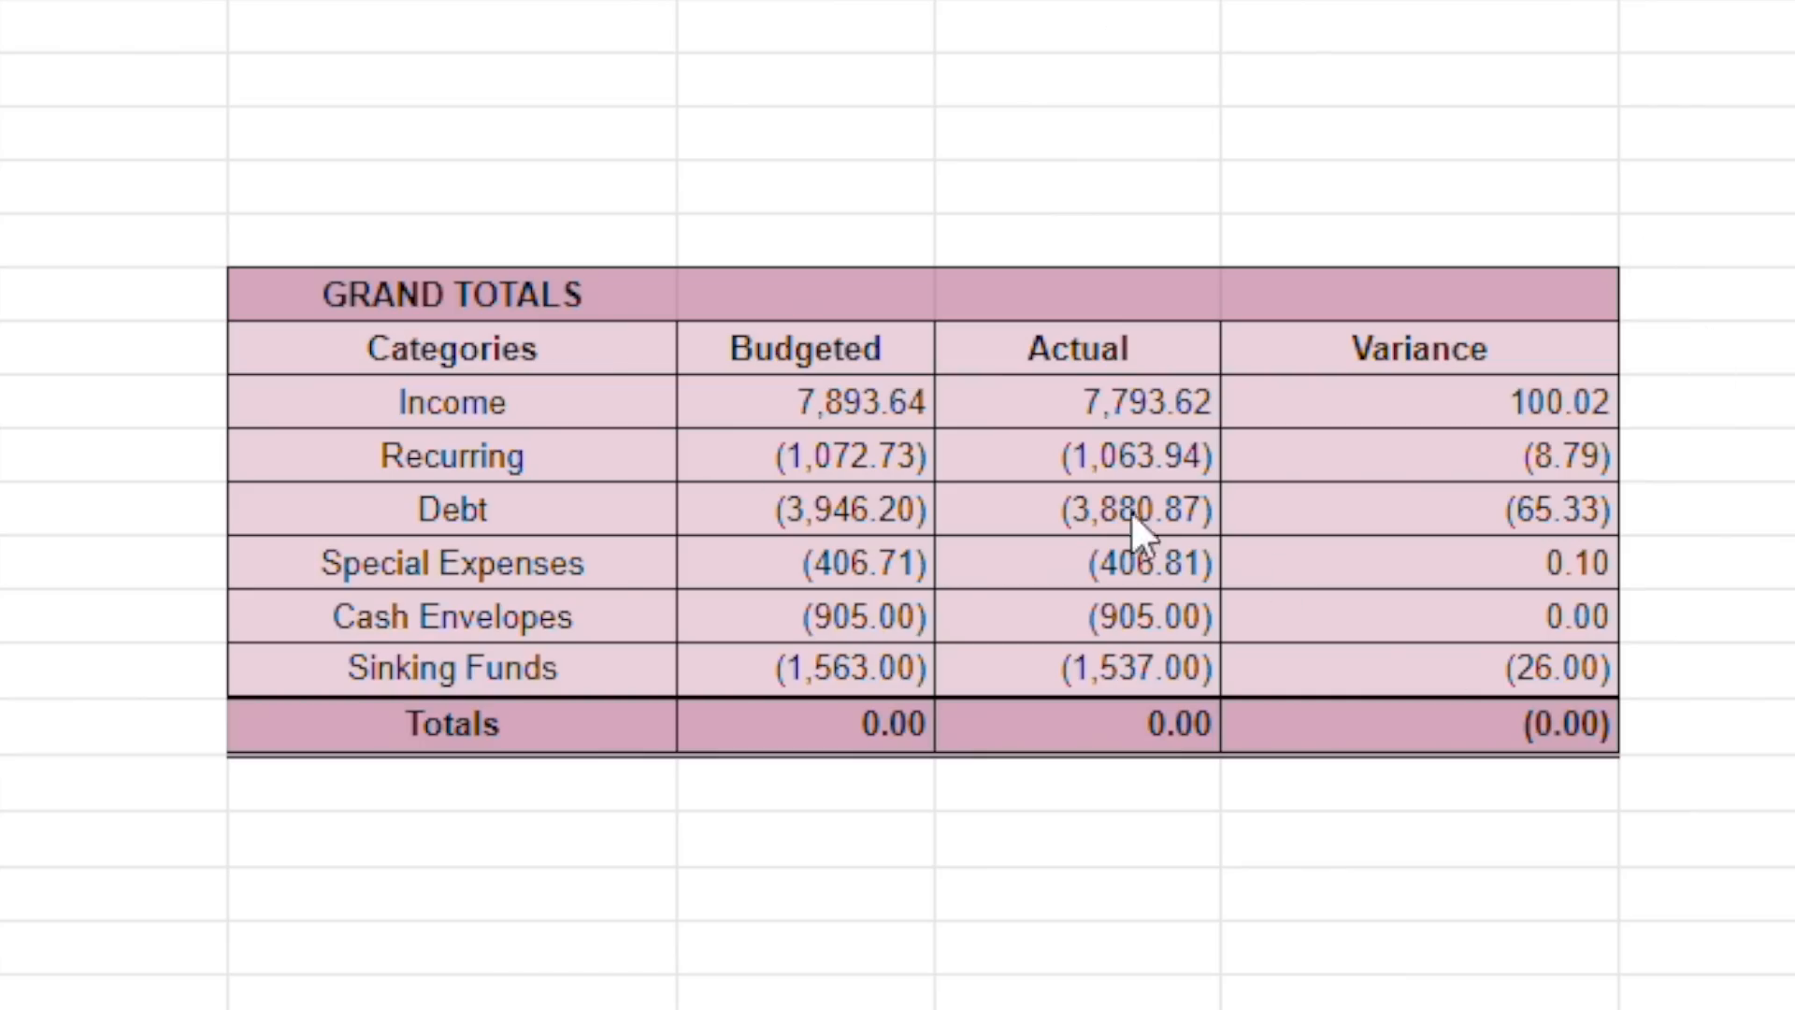
{"action": "left_click", "coordinate": [899, 411]}
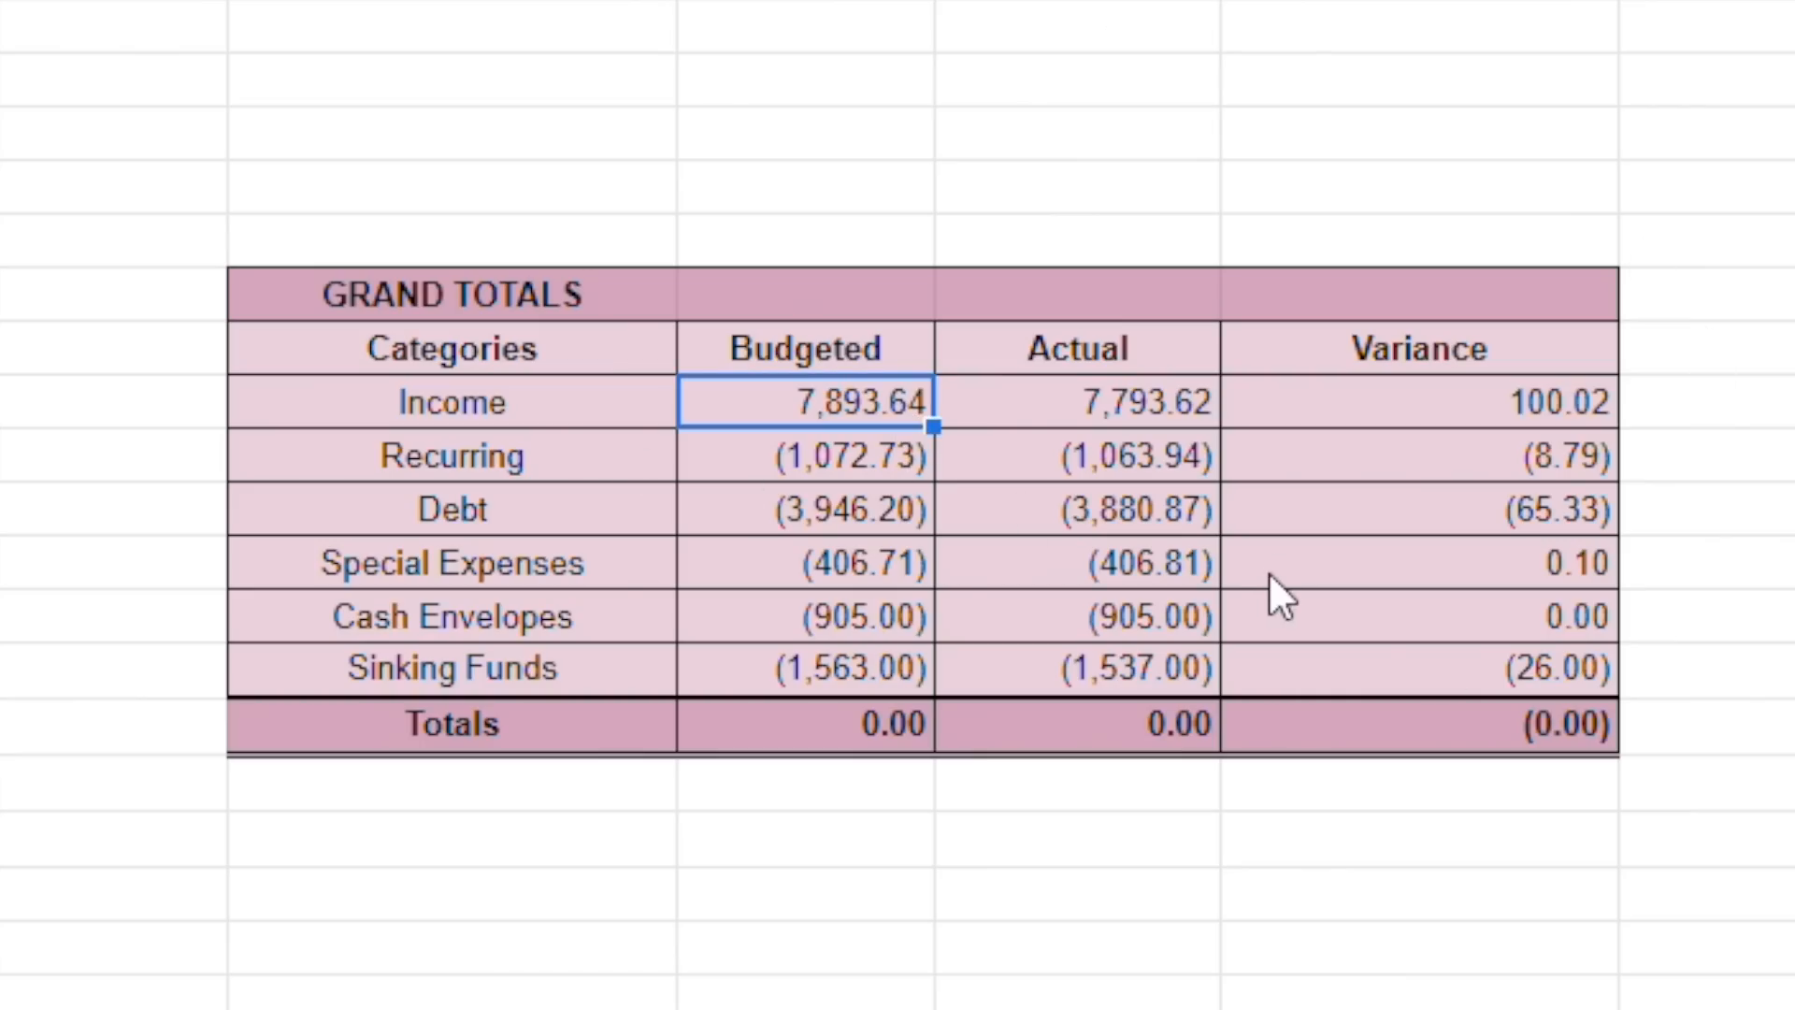
{"action": "left_click", "coordinate": [1130, 417]}
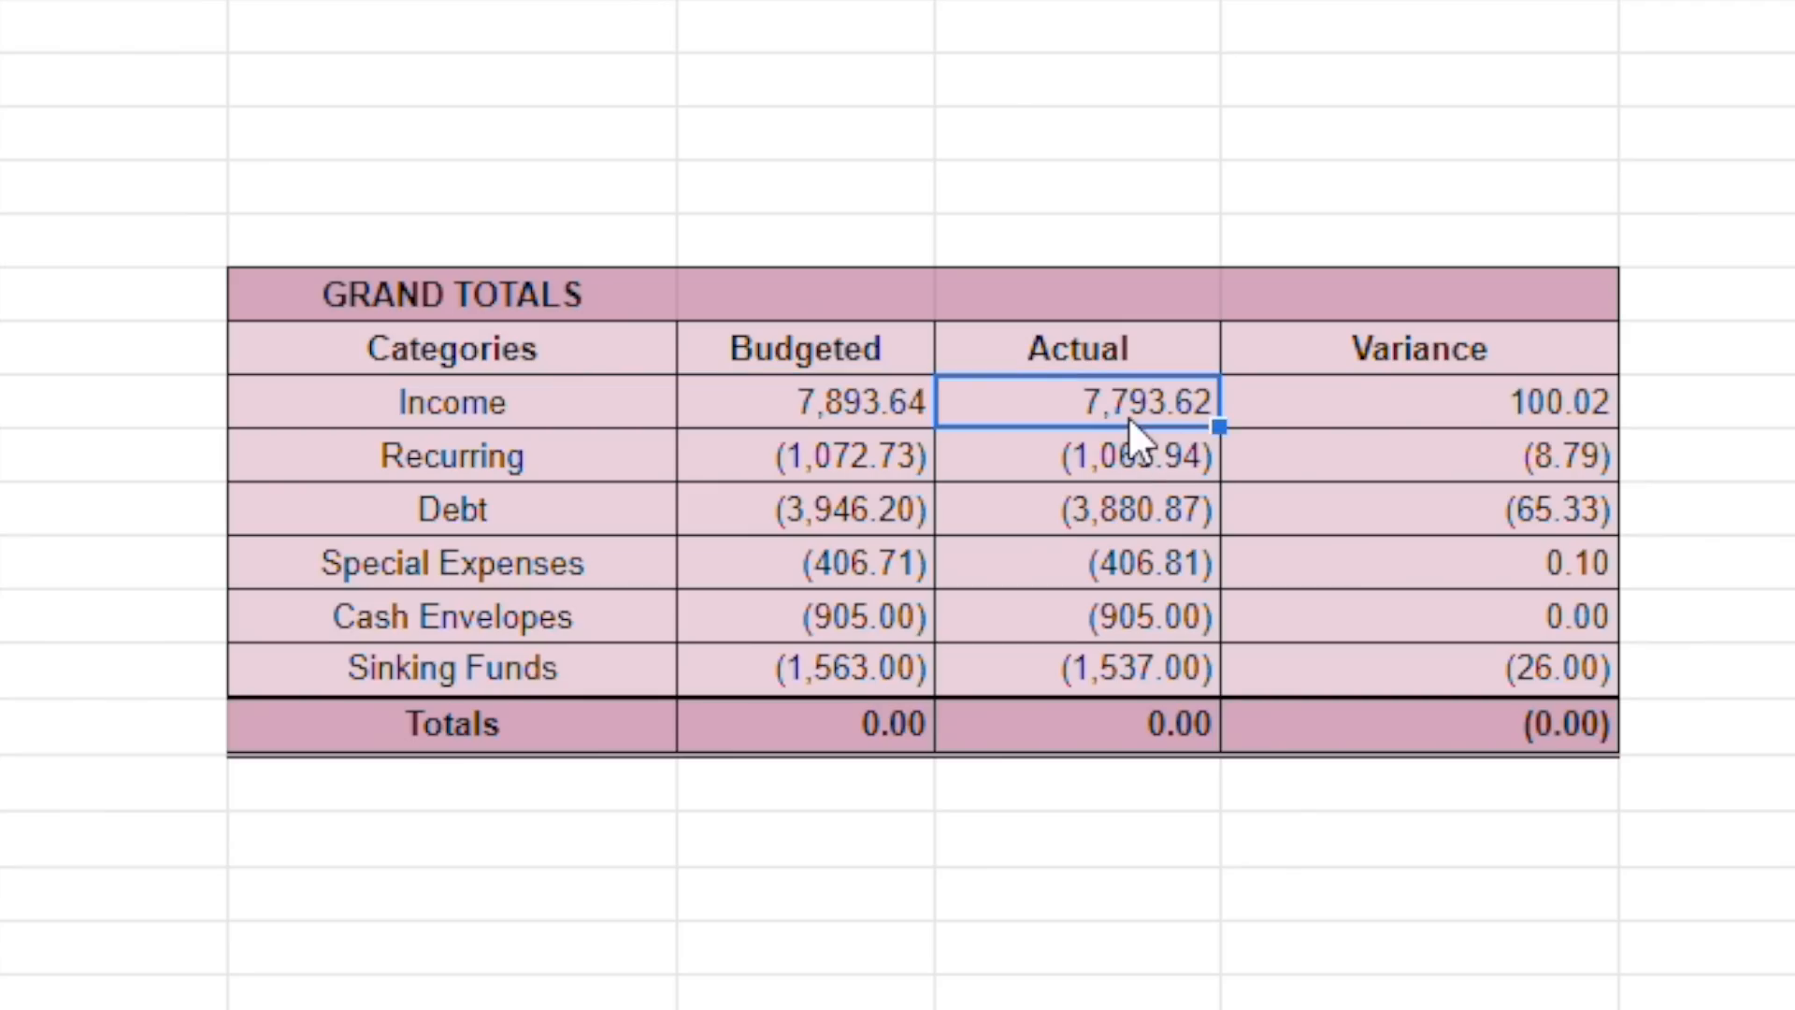
{"action": "left_click", "coordinate": [1355, 373]}
{"action": "left_click", "coordinate": [1356, 393]}
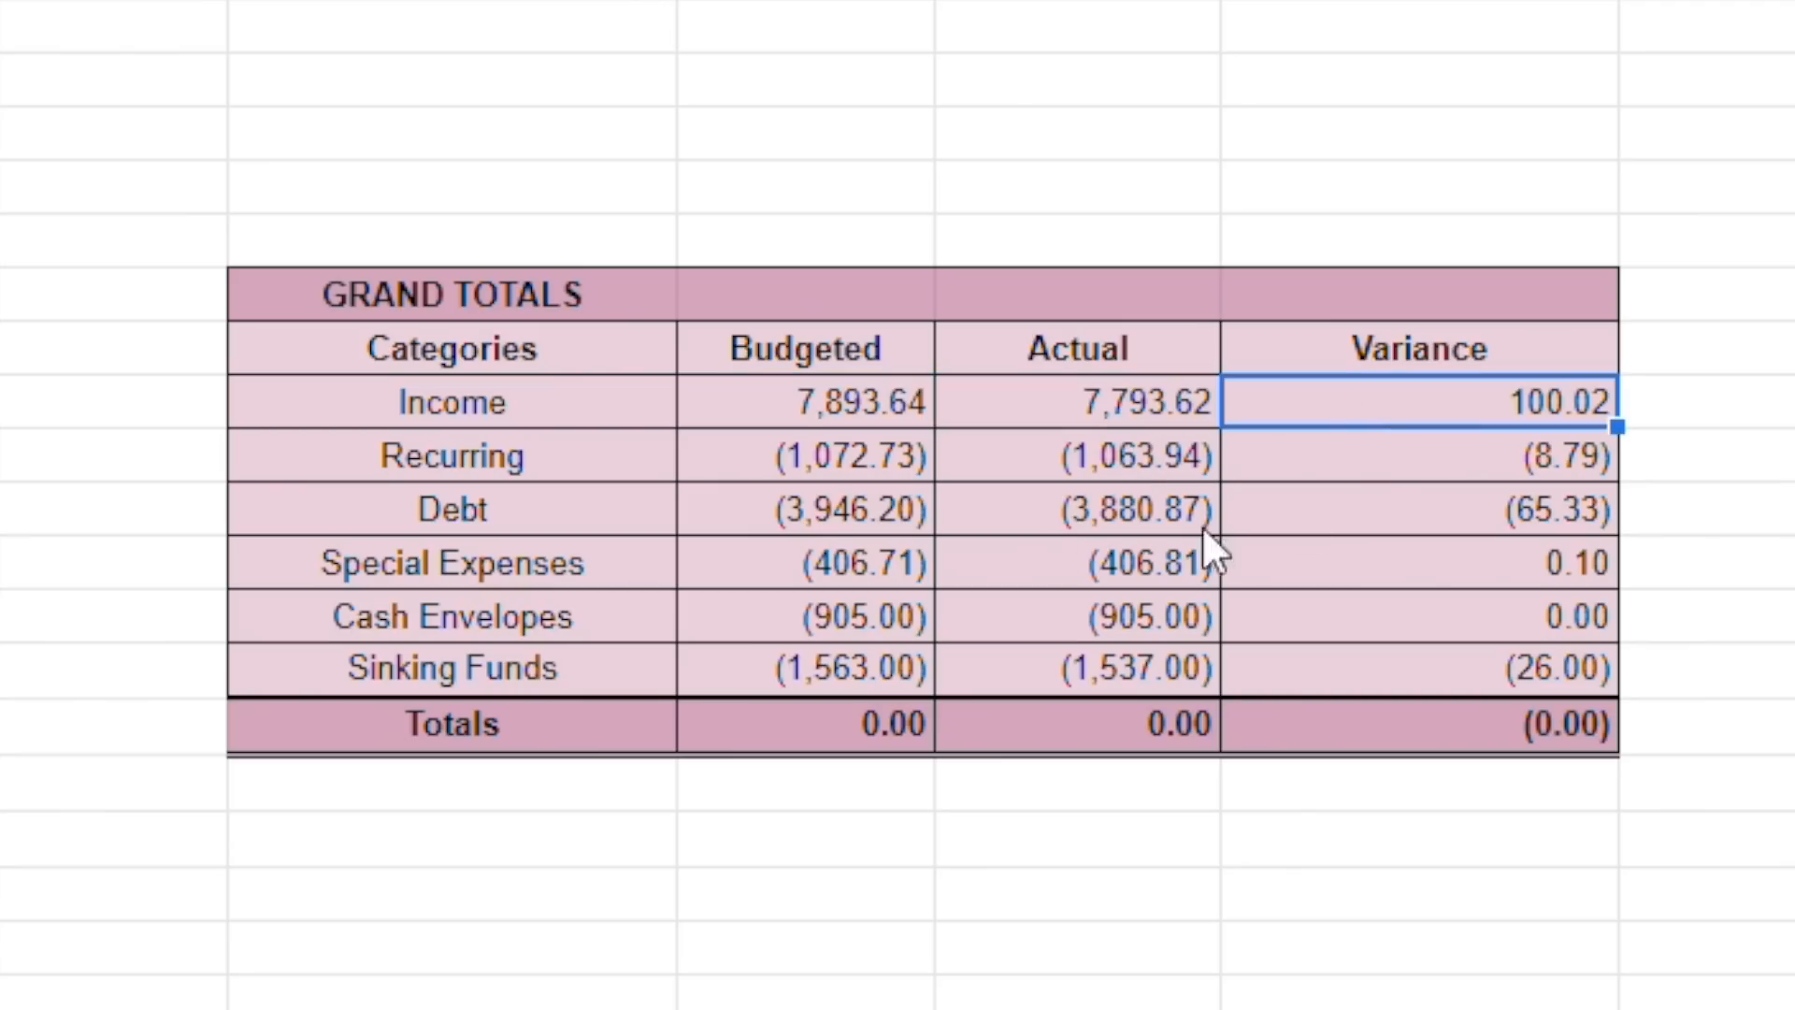
{"action": "left_click_drag", "start_coordinate": [1035, 458], "coordinate": [817, 449]}
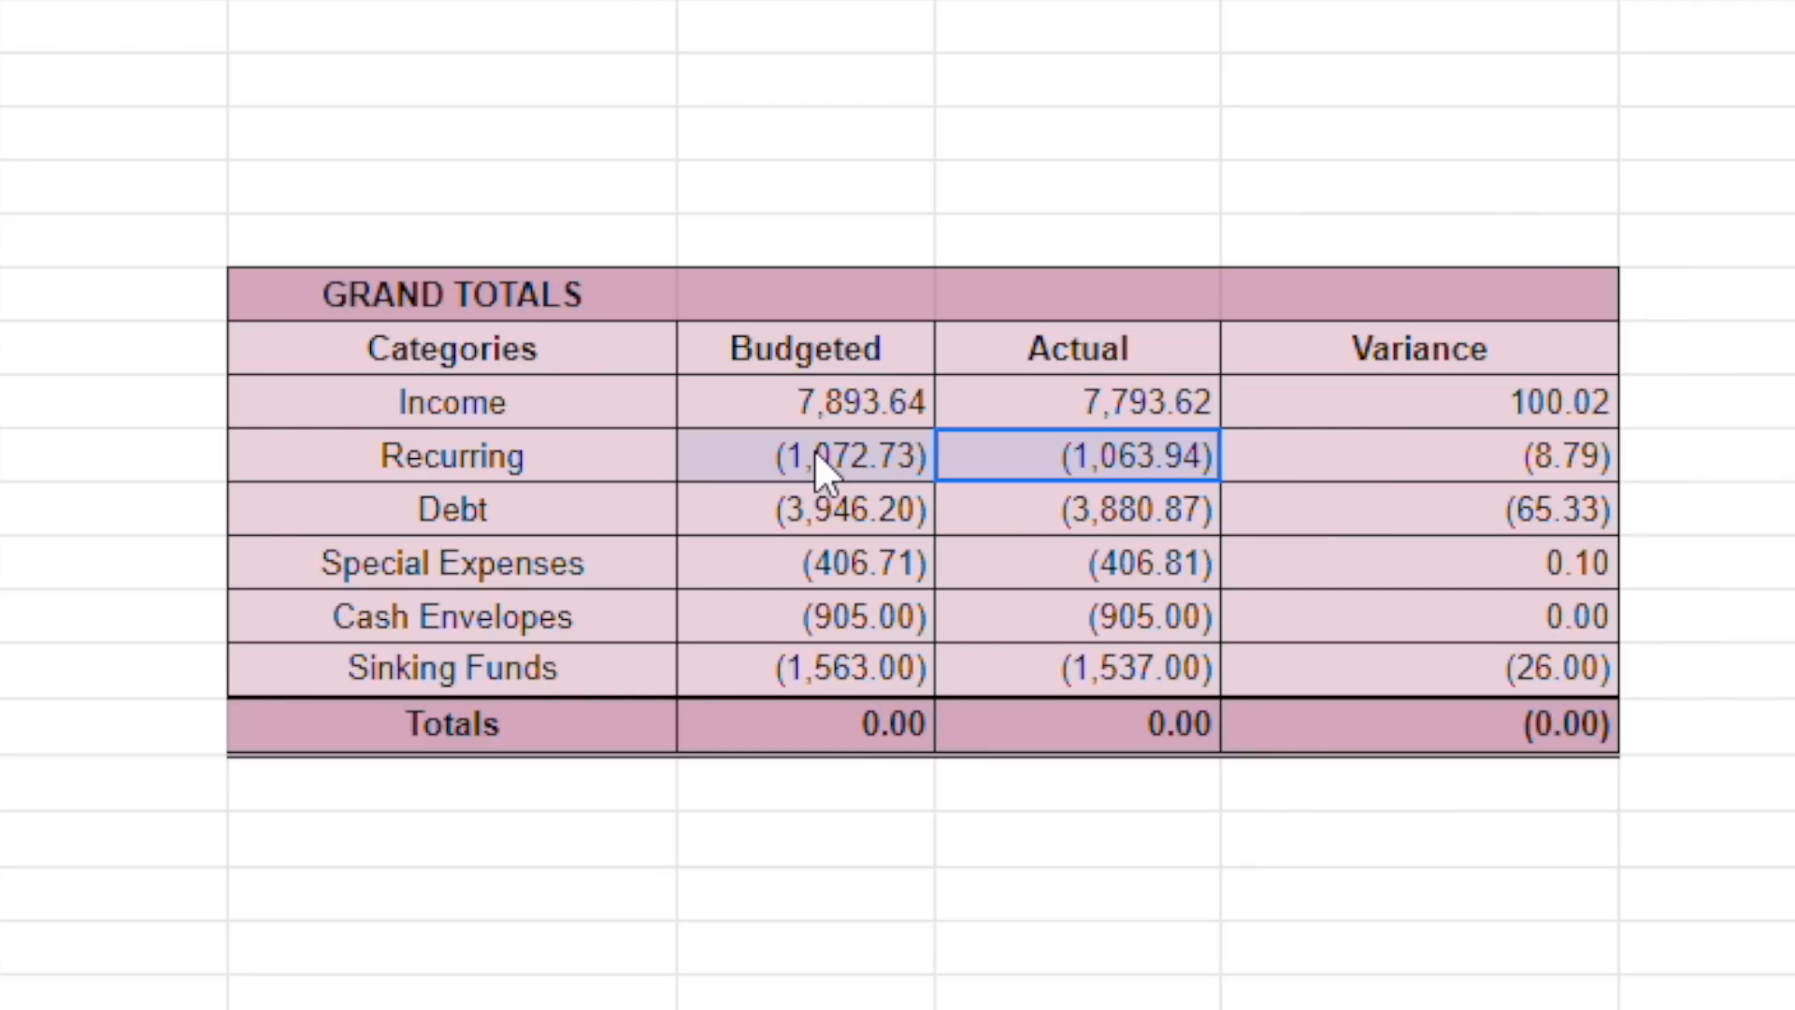
{"action": "left_click", "coordinate": [1032, 453]}
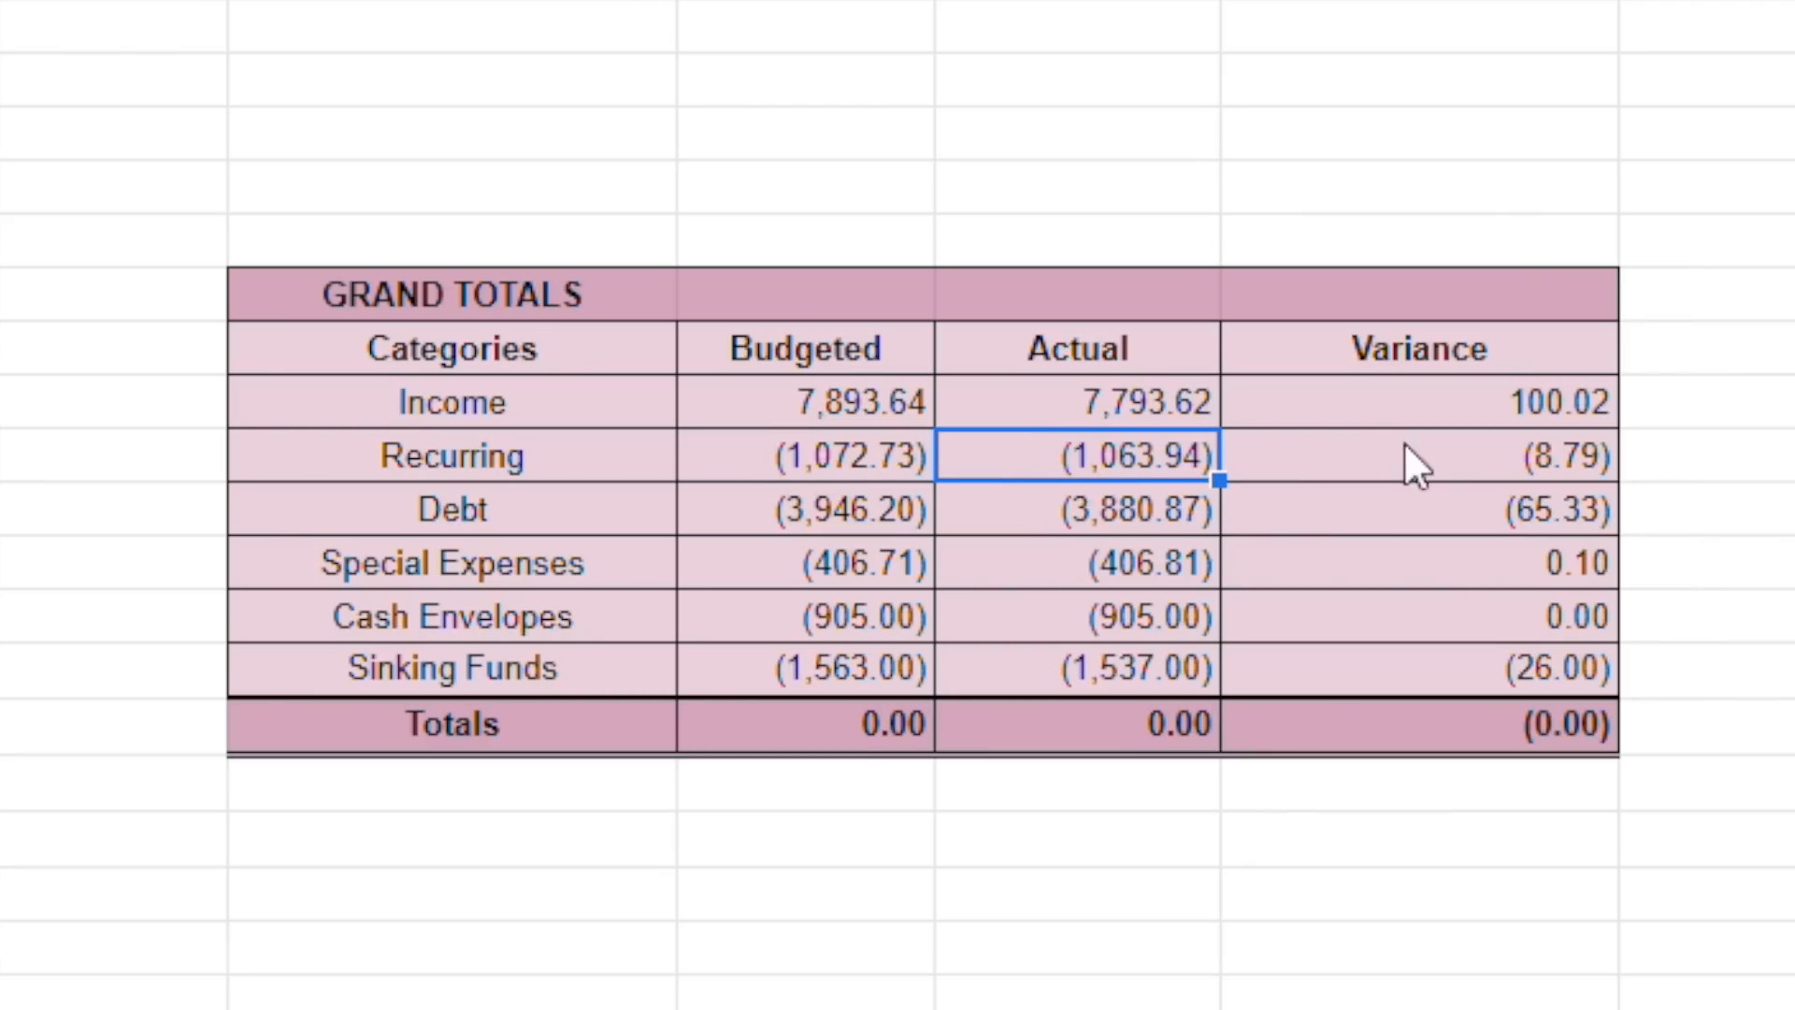
{"action": "left_click", "coordinate": [1239, 466]}
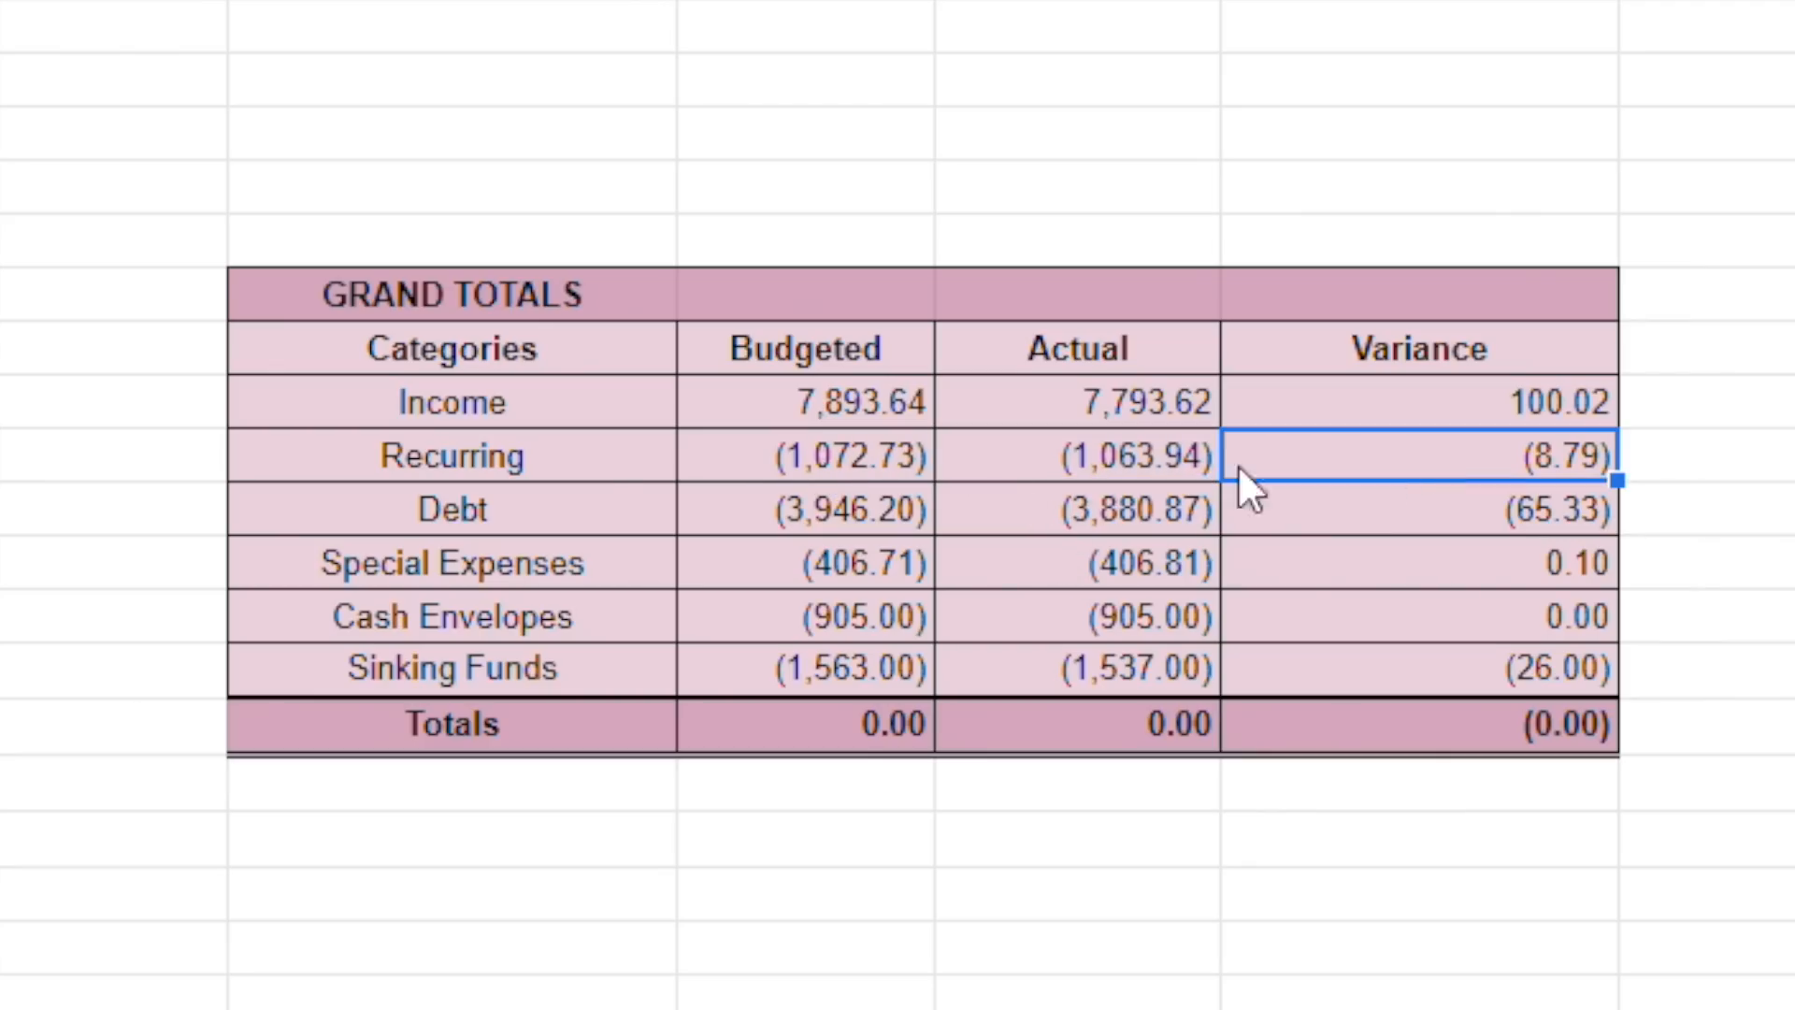
Rename the Recurring category in the Grand Totals table as Expenses.
{"action": "left_click", "coordinate": [564, 462]}
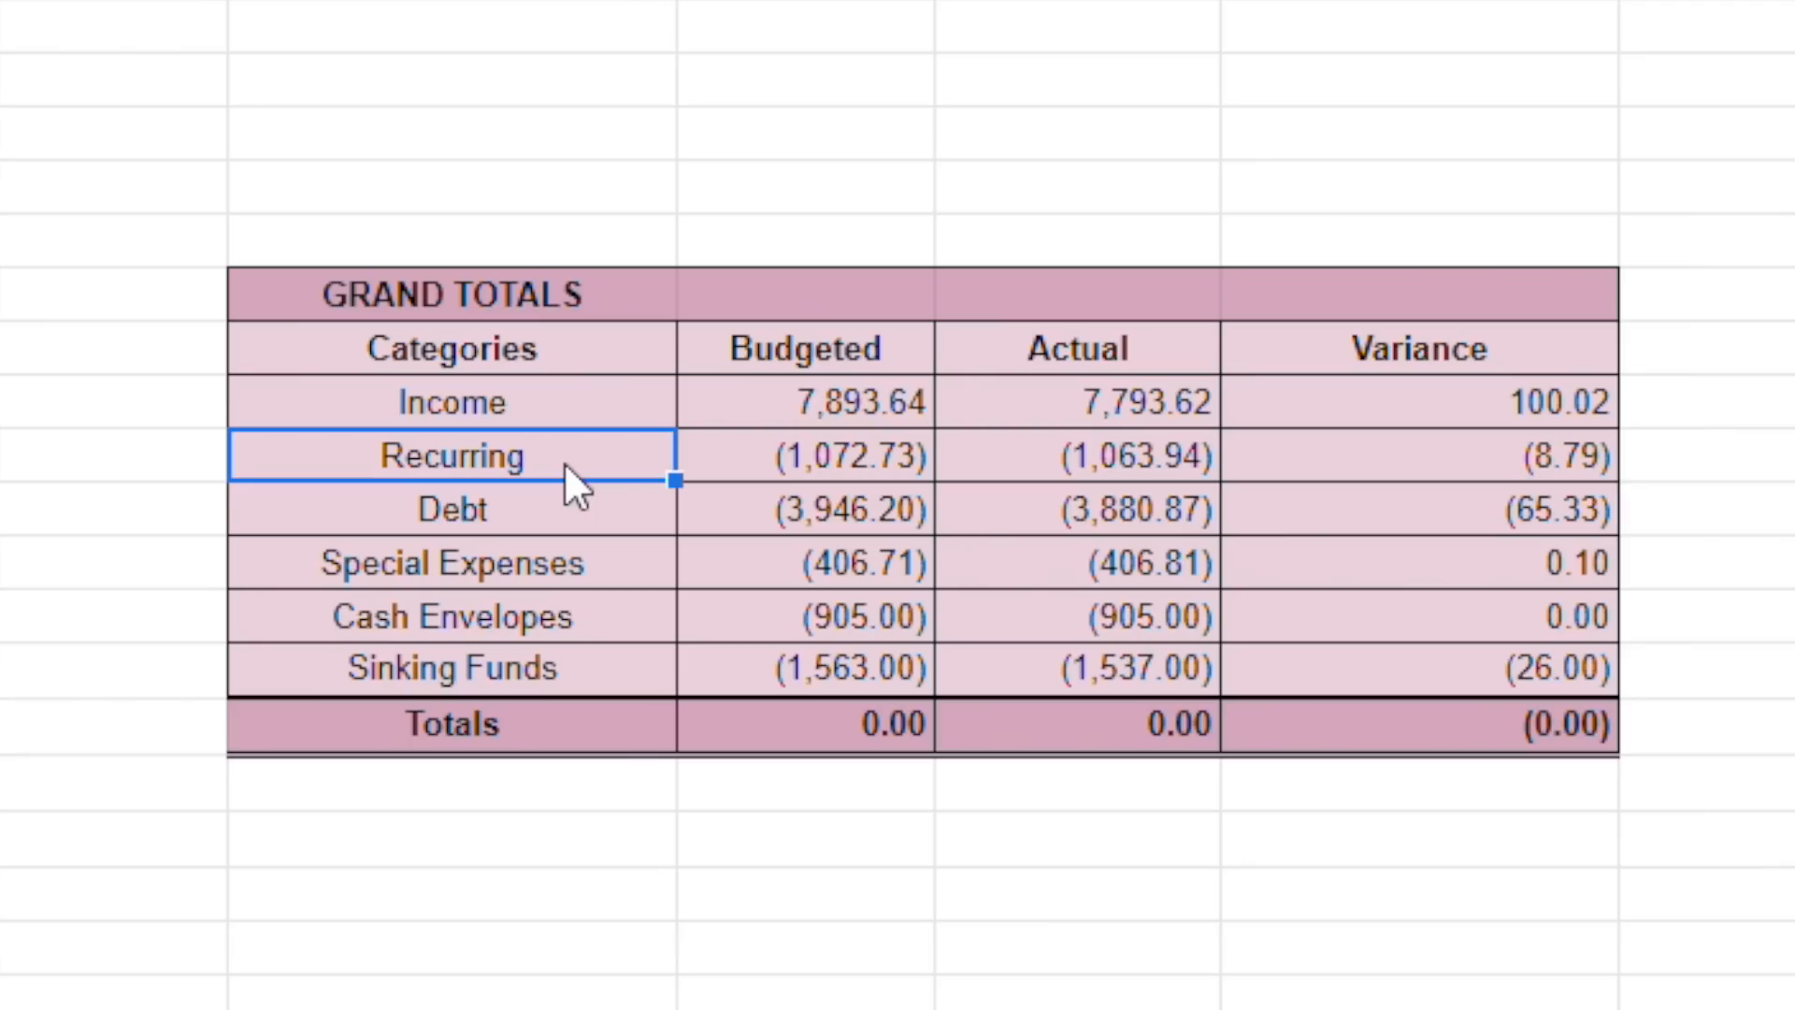
{"action": "type", "text": "Expenses"}
{"action": "key", "text": "Return"}
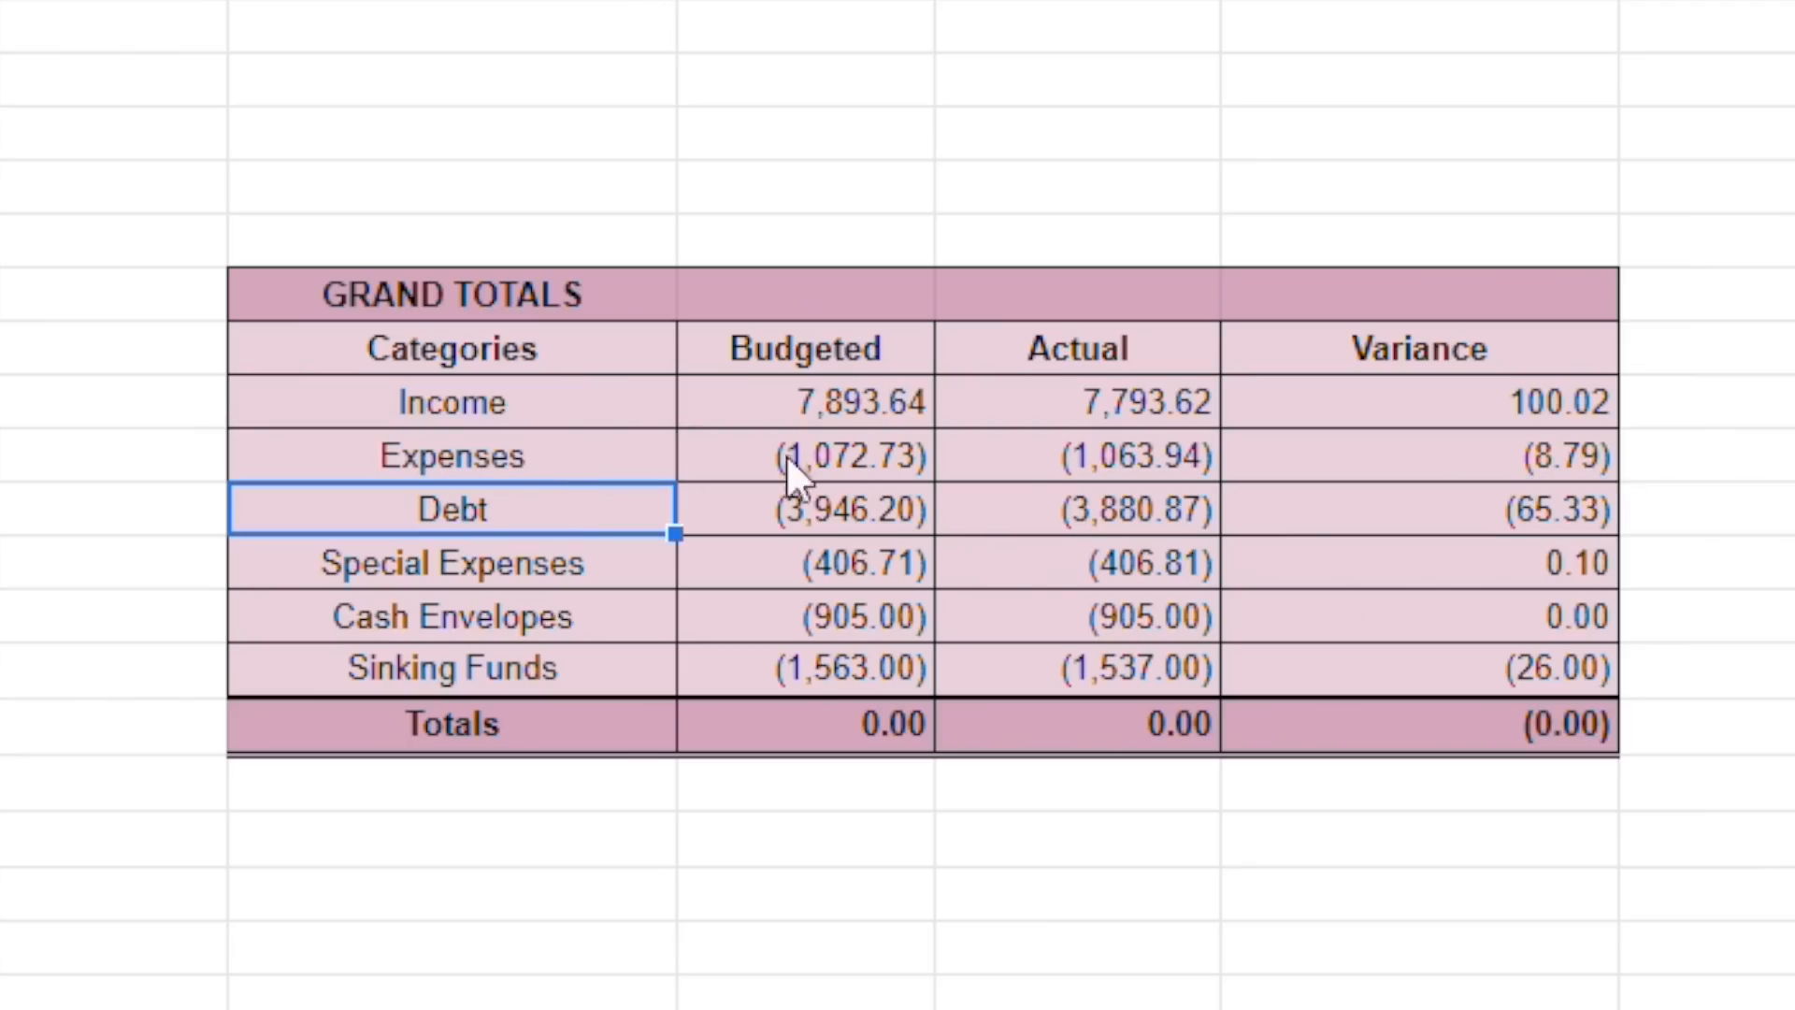
Review the Grand Totals rows from Expenses through Sinking Funds, and compare the budgeted and actual Totals.
{"action": "left_click", "coordinate": [1536, 471]}
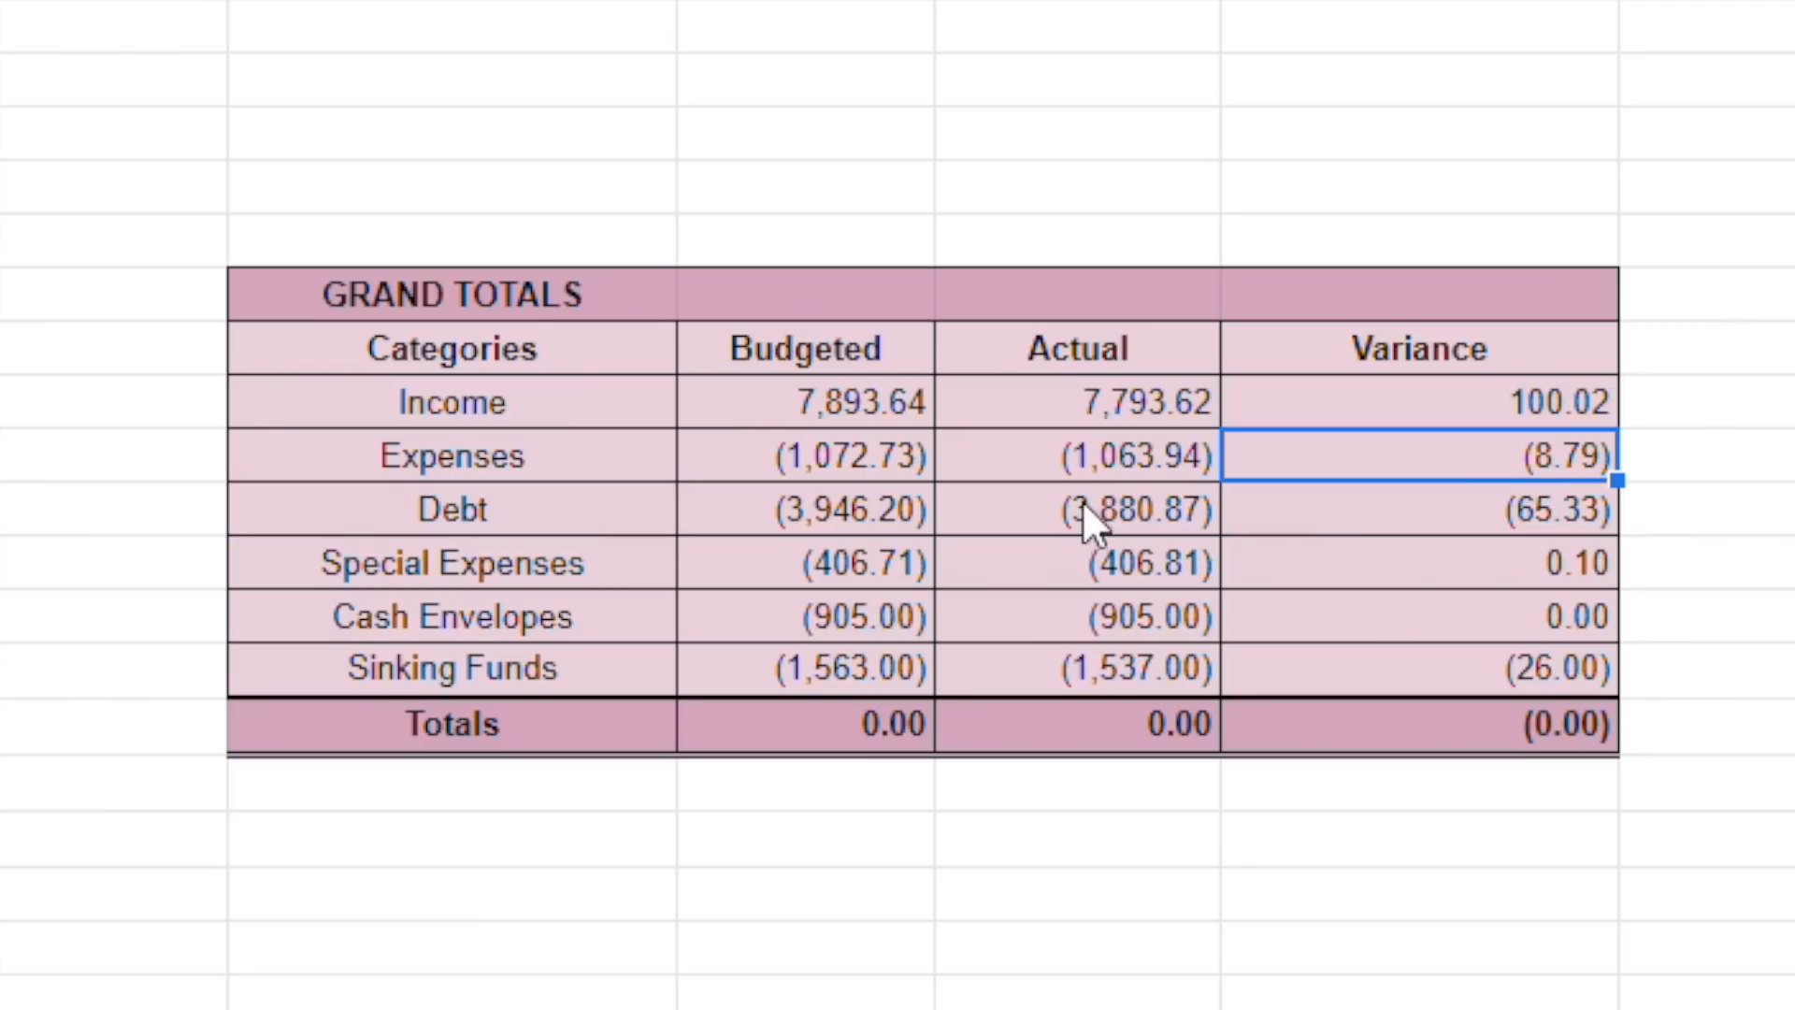
{"action": "left_click", "coordinate": [1131, 523]}
{"action": "left_click", "coordinate": [1482, 520]}
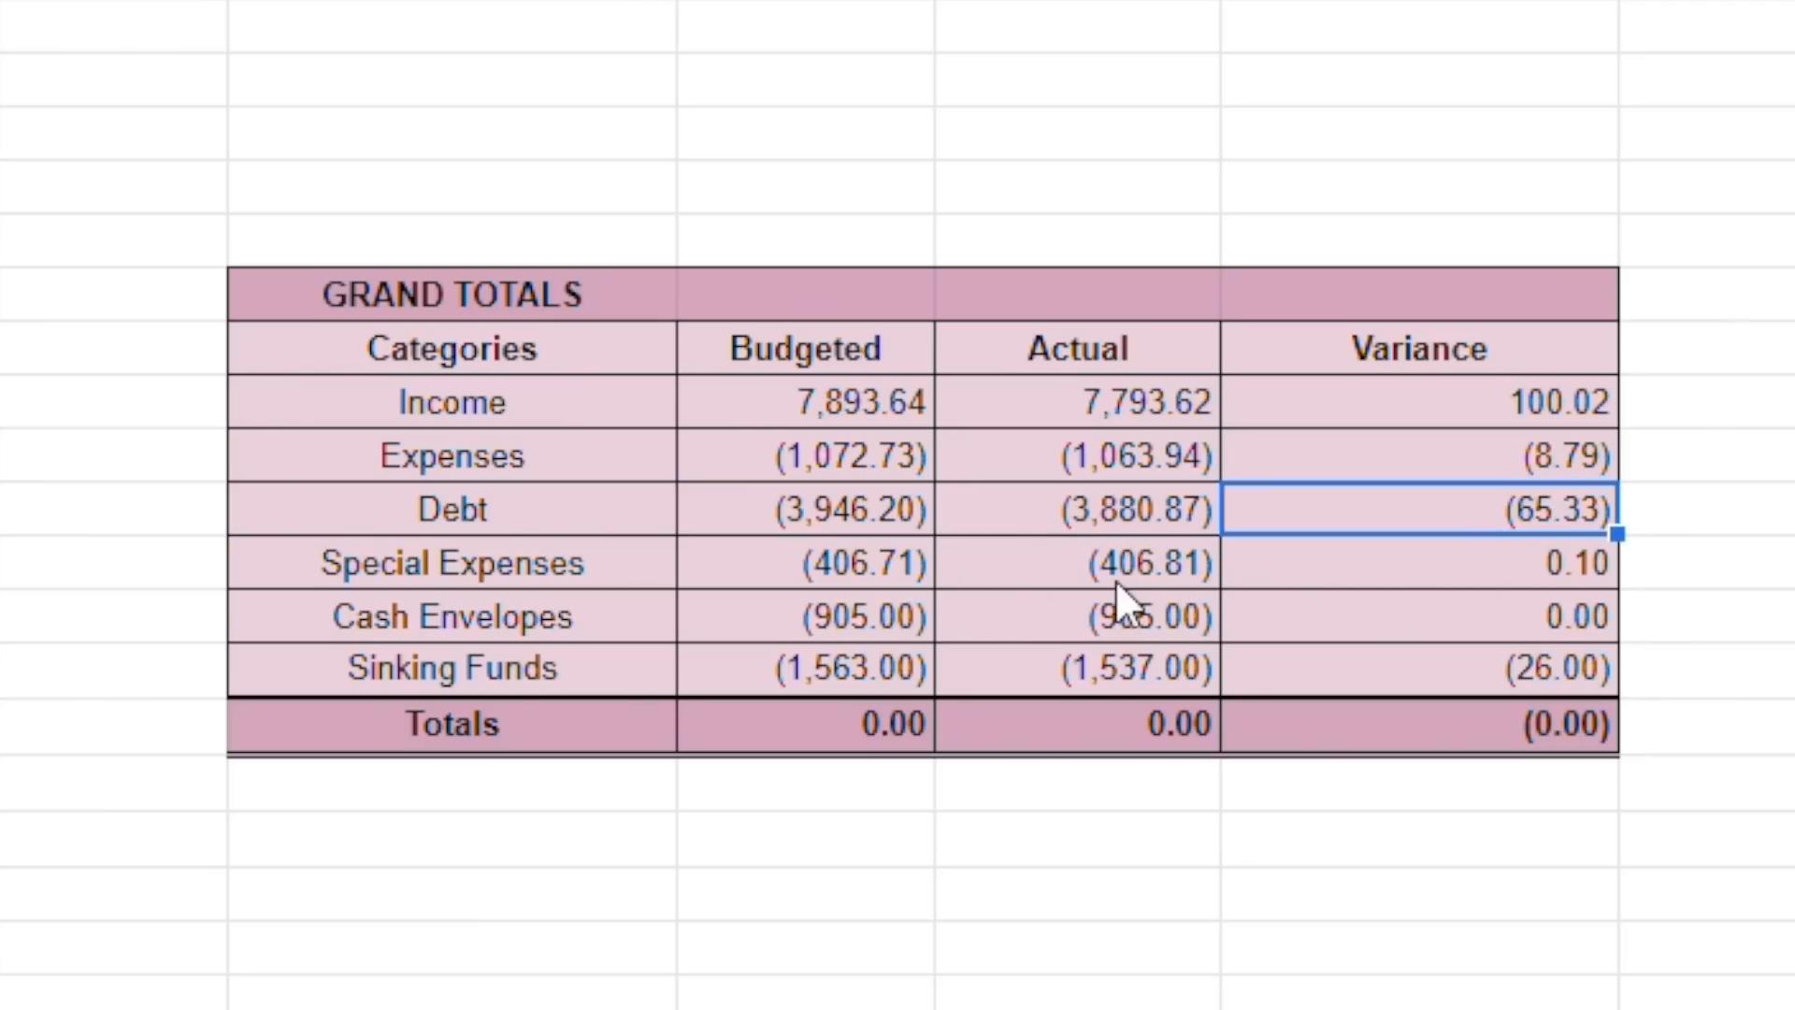
{"action": "left_click", "coordinate": [1180, 566]}
{"action": "left_click", "coordinate": [1347, 570]}
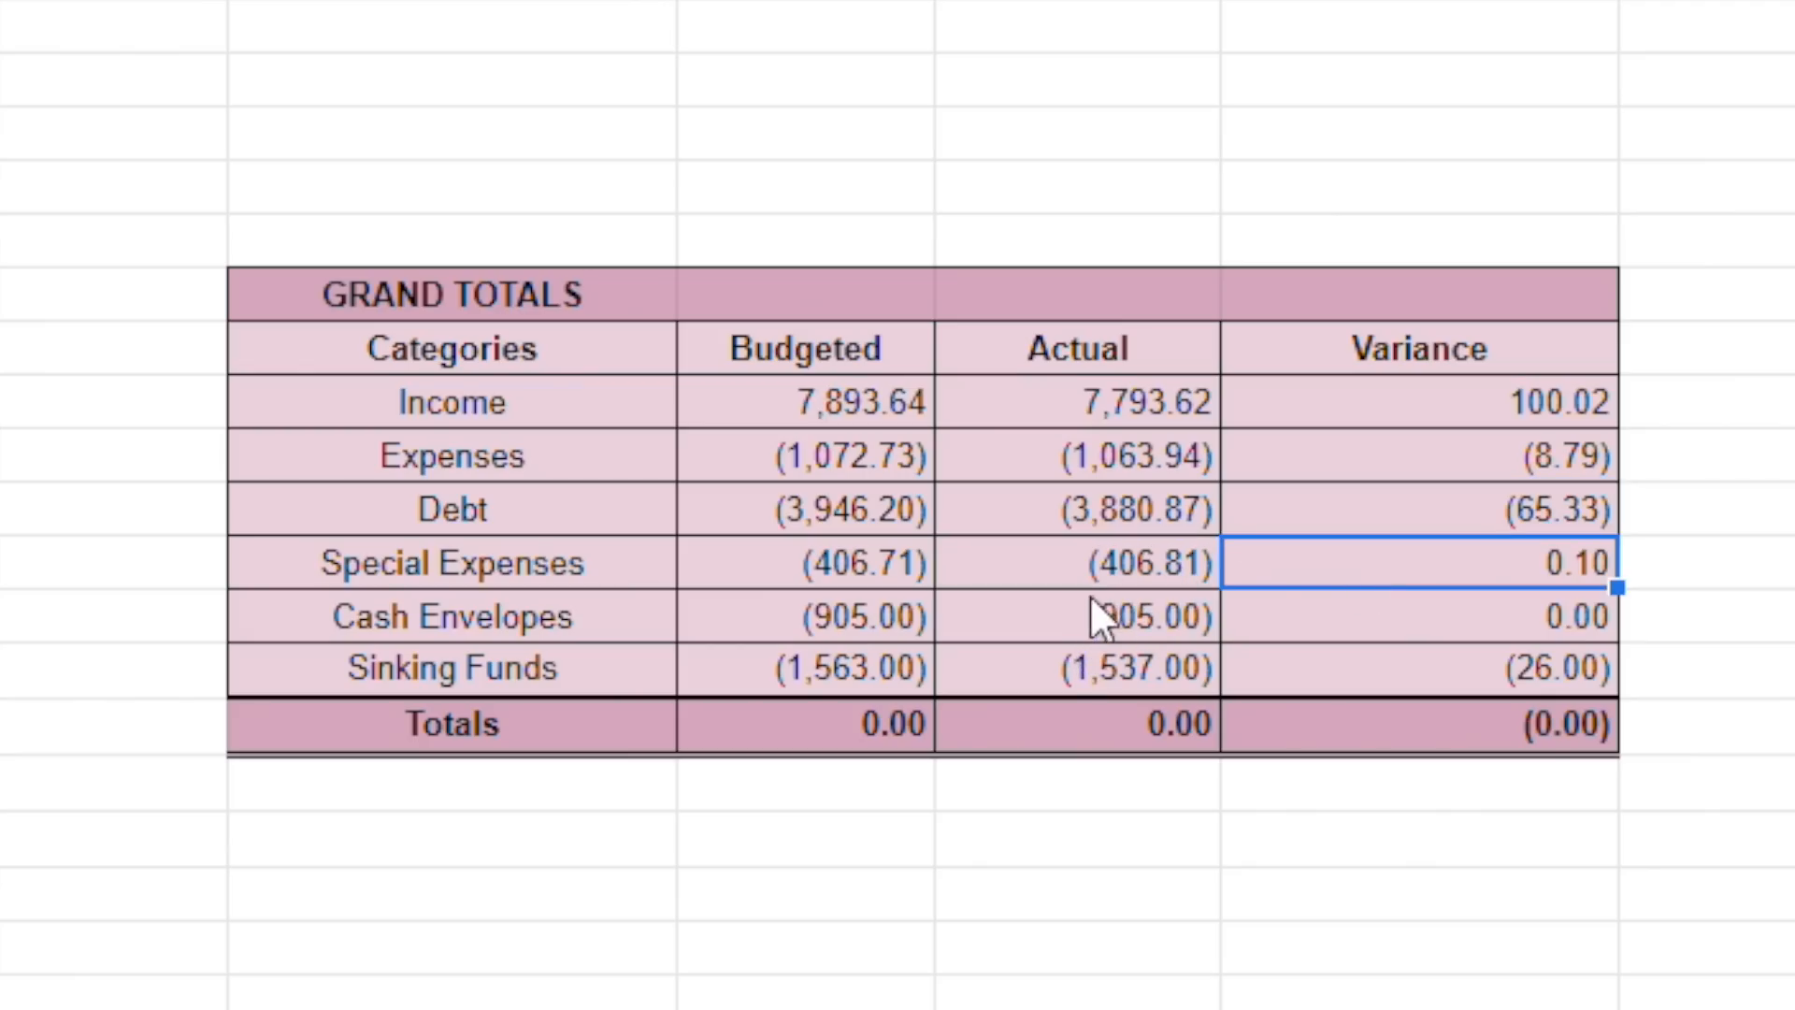
{"action": "left_click", "coordinate": [1094, 636]}
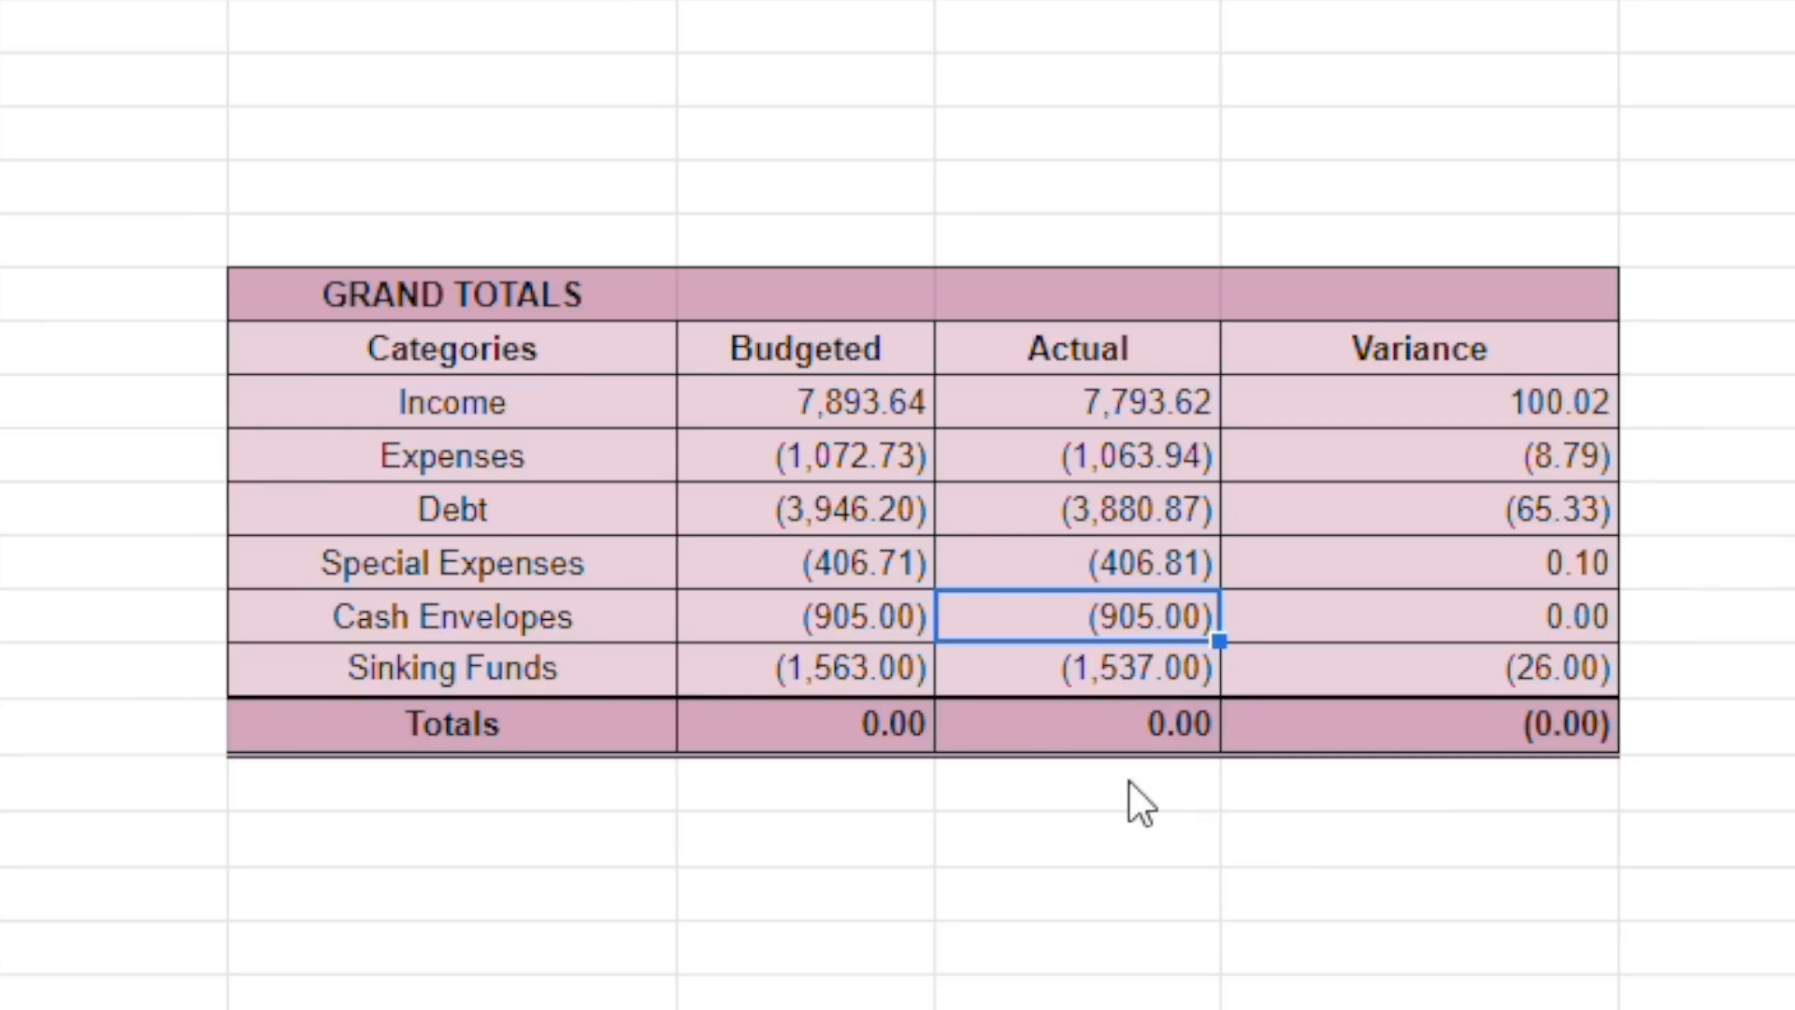
{"action": "left_click", "coordinate": [1131, 684]}
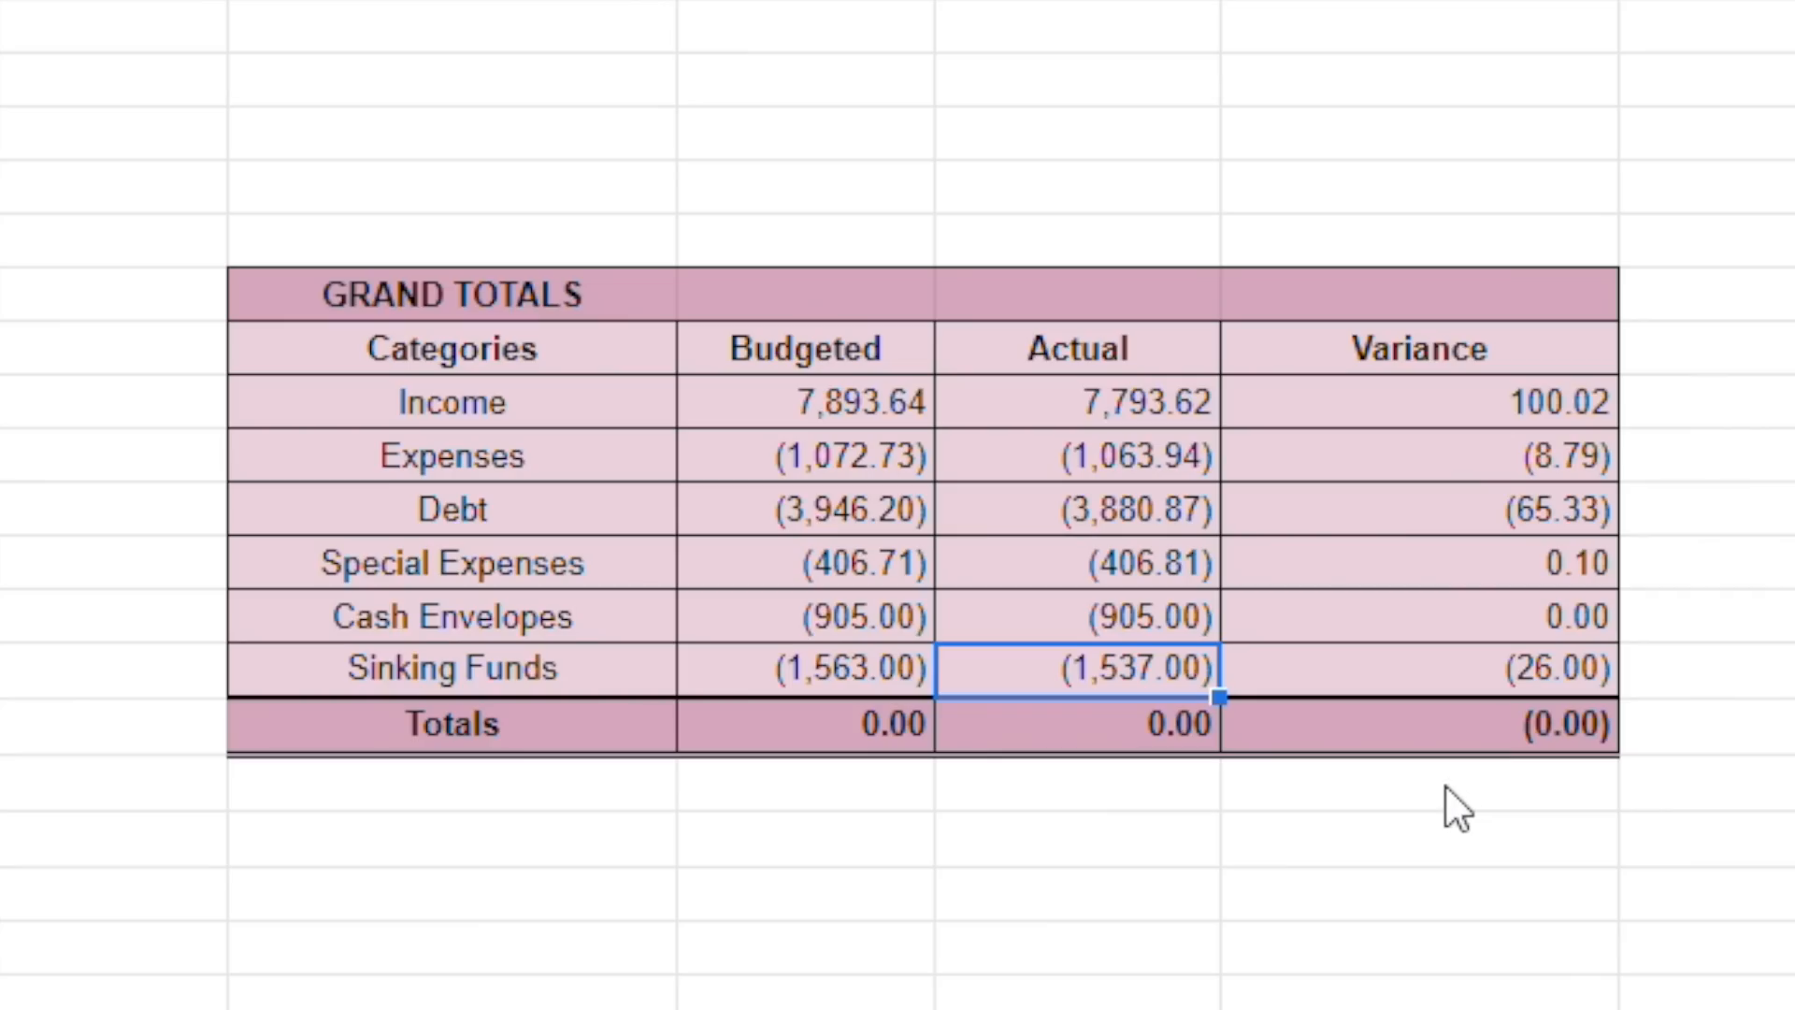
{"action": "left_click_drag", "start_coordinate": [1115, 732], "coordinate": [853, 725]}
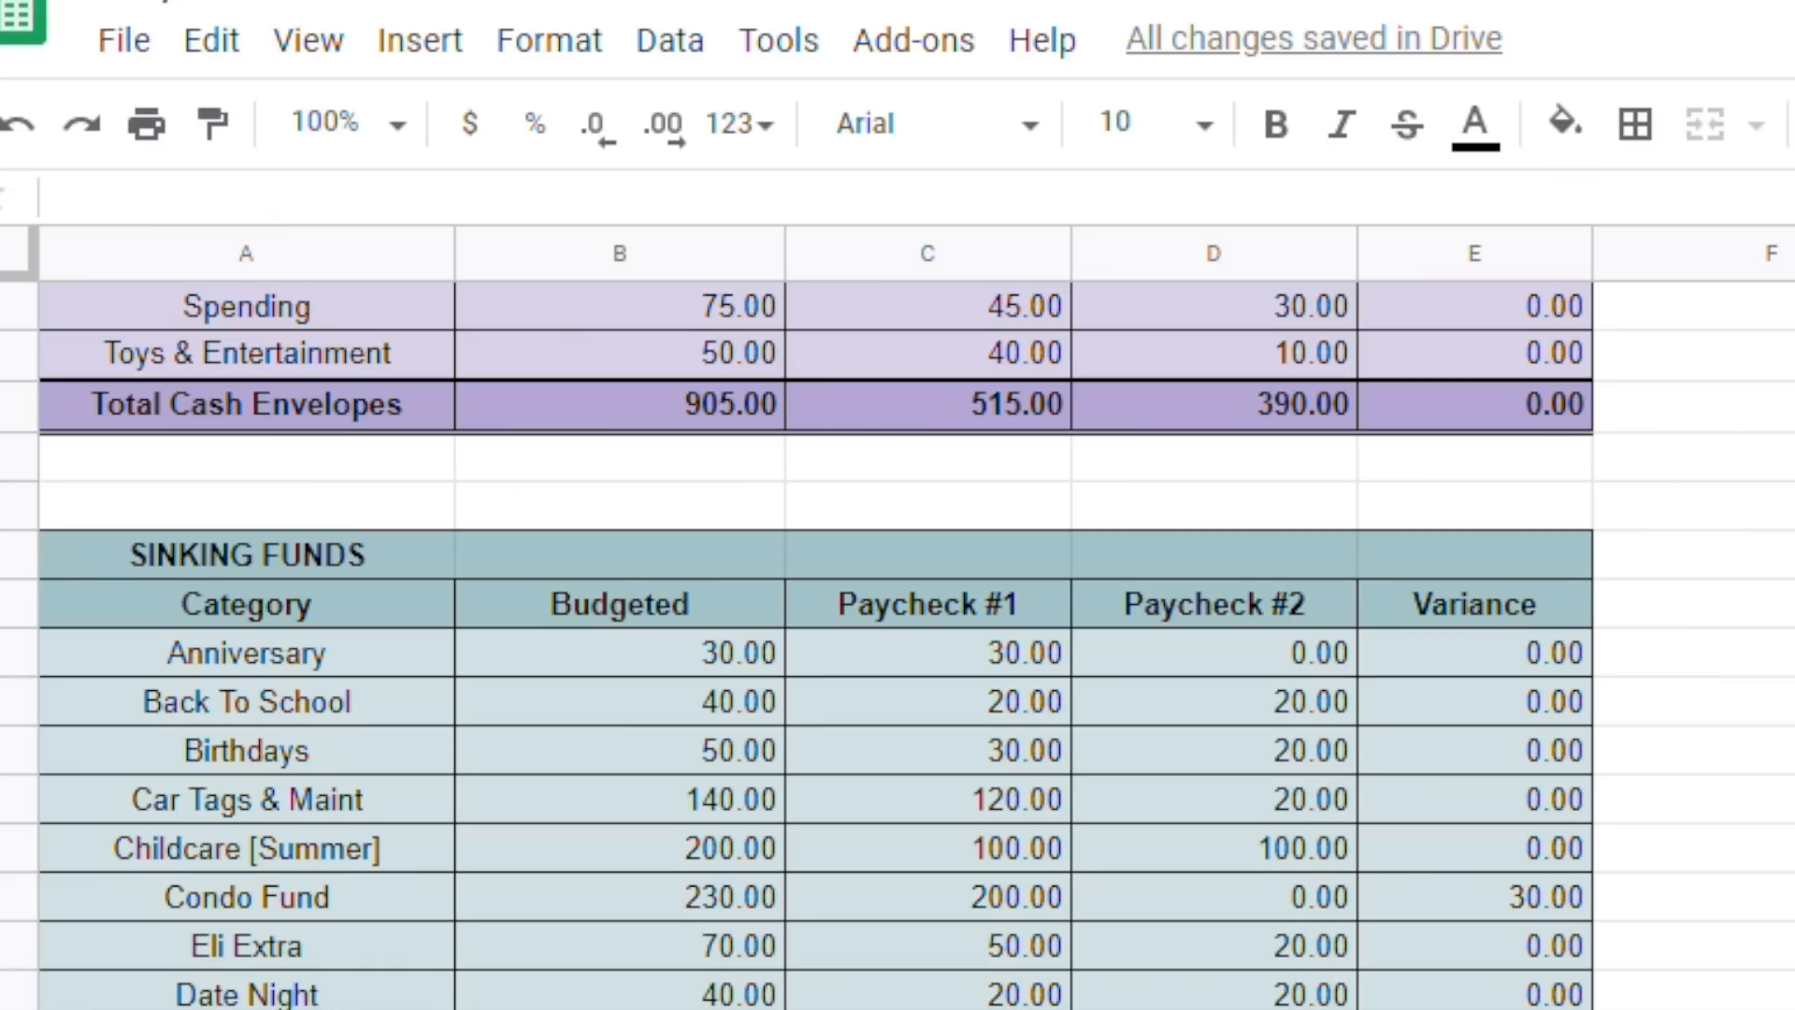
Check the budgeted Prev. Rollover/Shortage formula on the 5/15 - 5/30 sheet and review the sheet down to the Bank Note table.
{"action": "scroll", "coordinate": [897, 645], "scroll_direction": "up", "scroll_amount": 10}
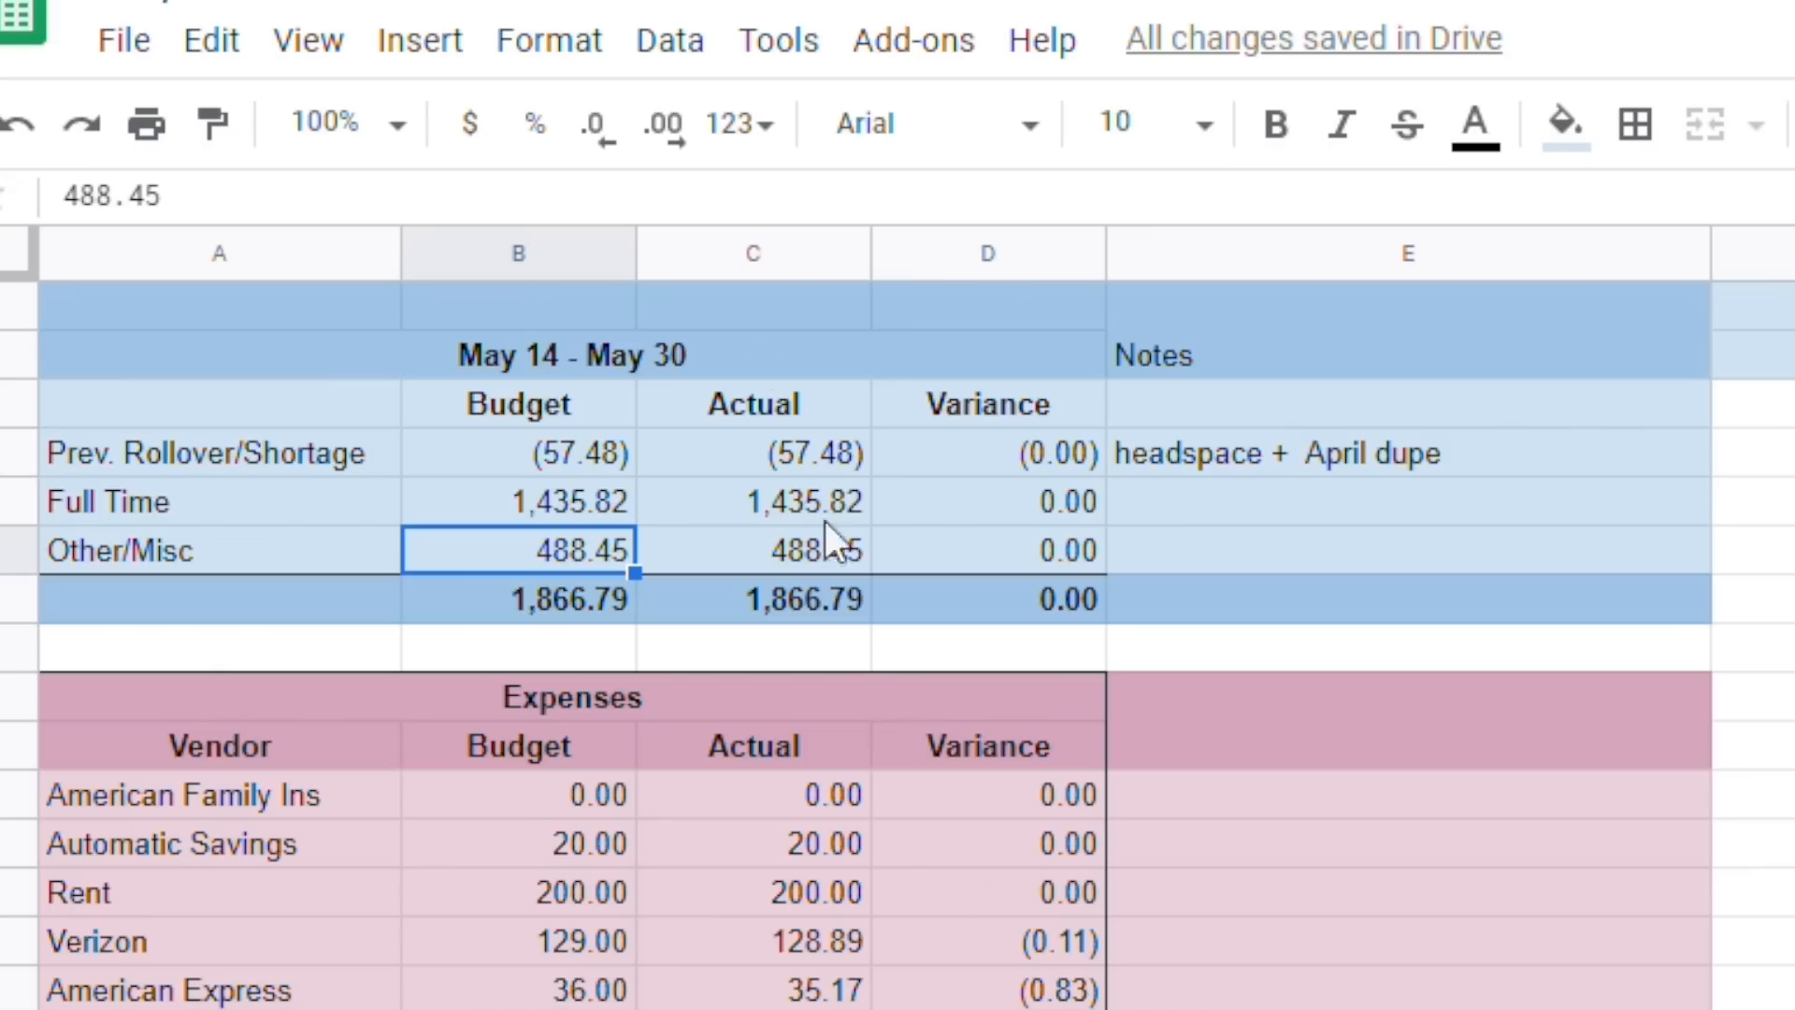
{"action": "left_click", "coordinate": [581, 457]}
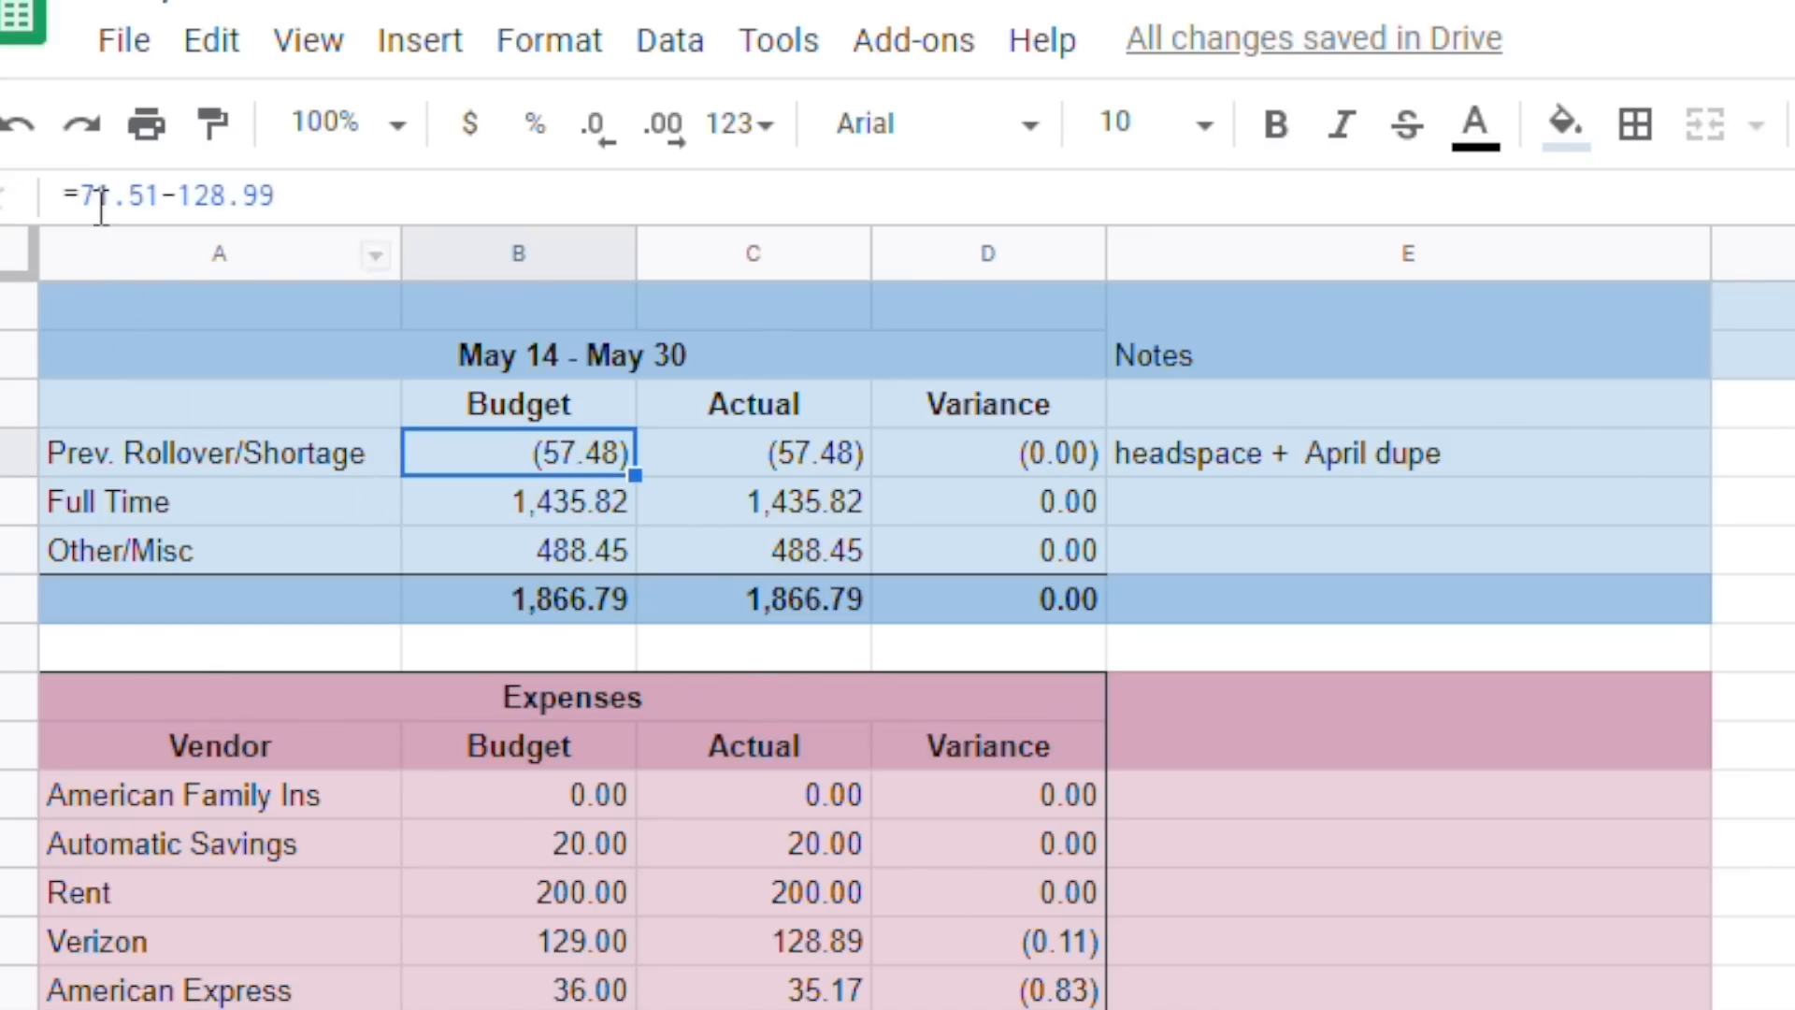
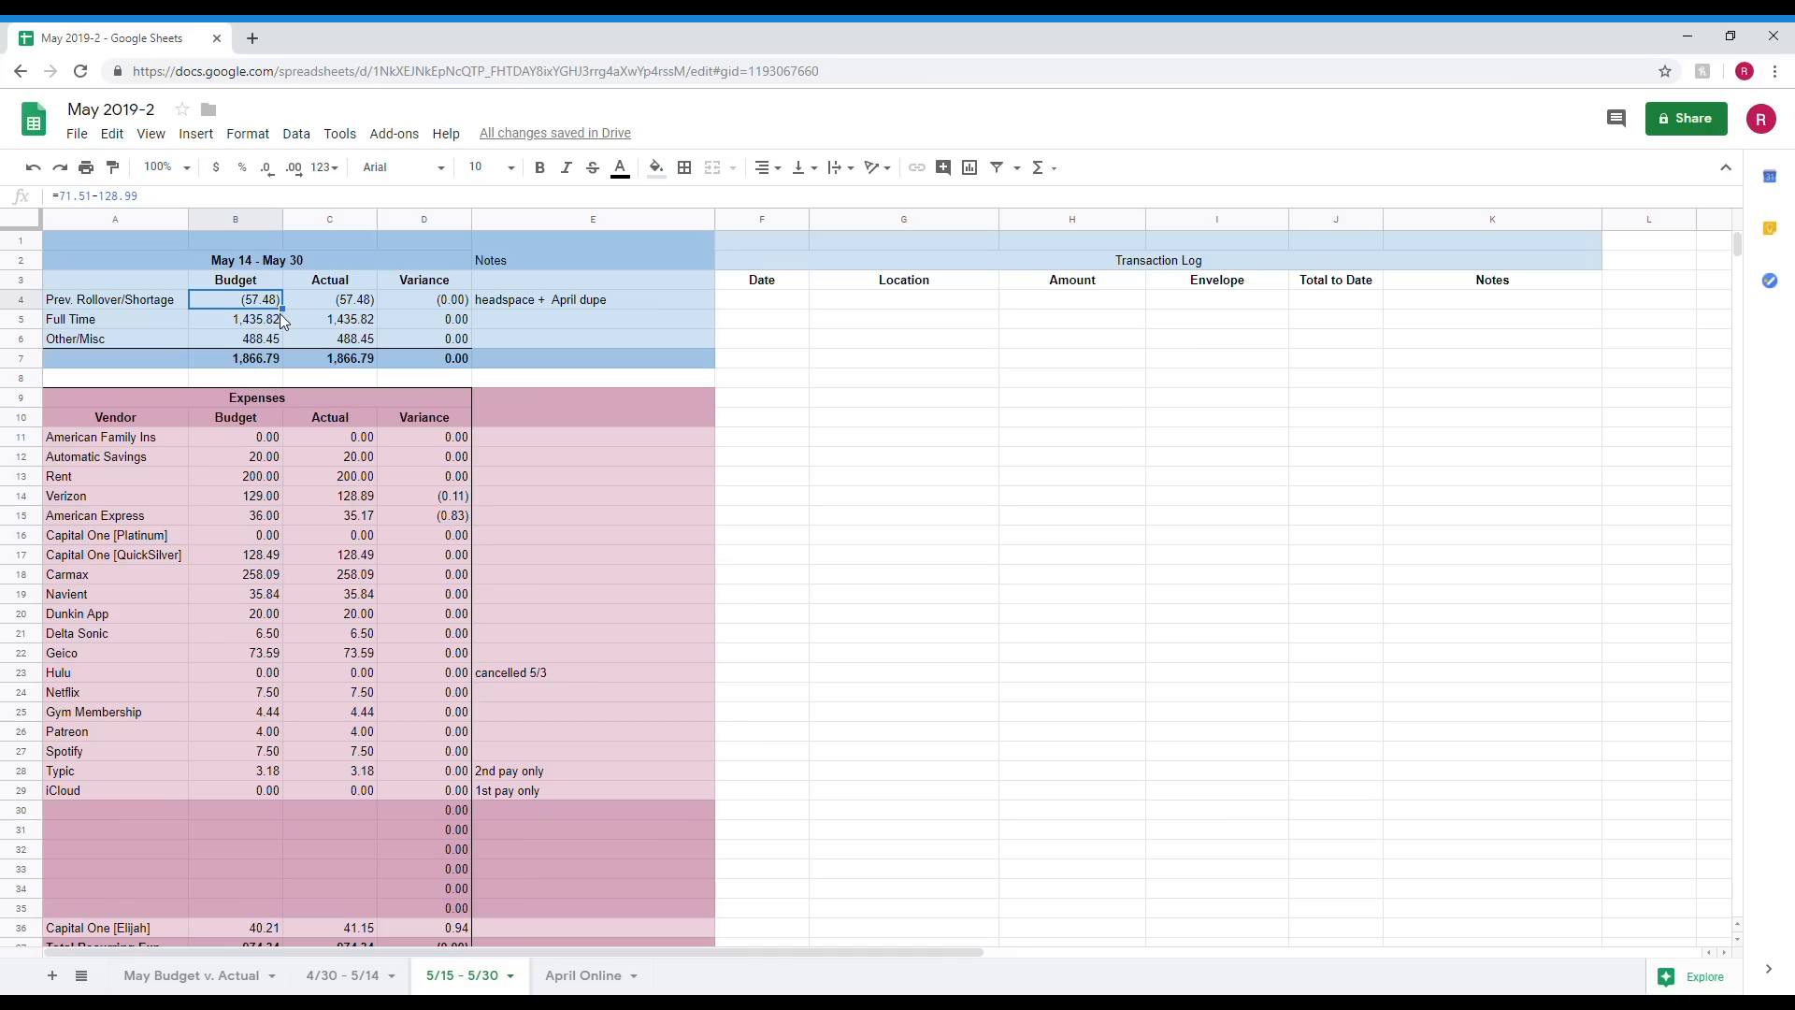
{"action": "scroll", "coordinate": [1464, 715], "scroll_direction": "down", "scroll_amount": 4}
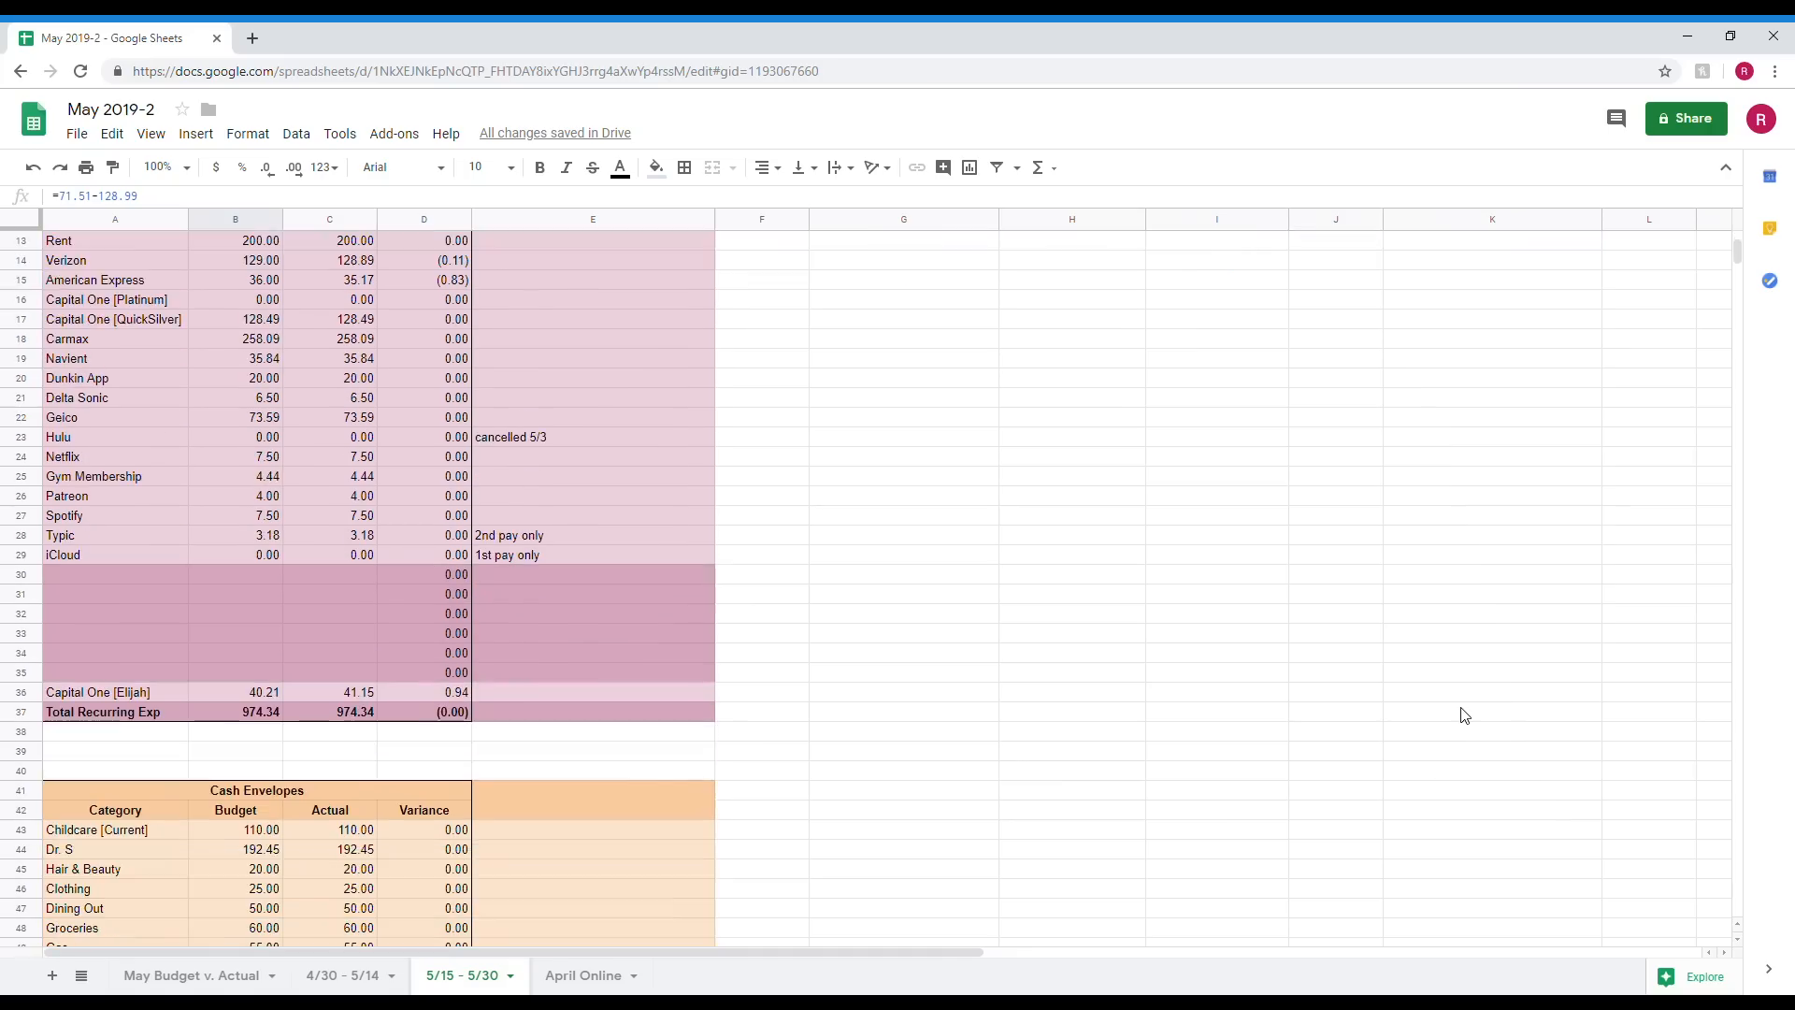
{"action": "scroll", "coordinate": [1465, 716], "scroll_direction": "down", "scroll_amount": 20}
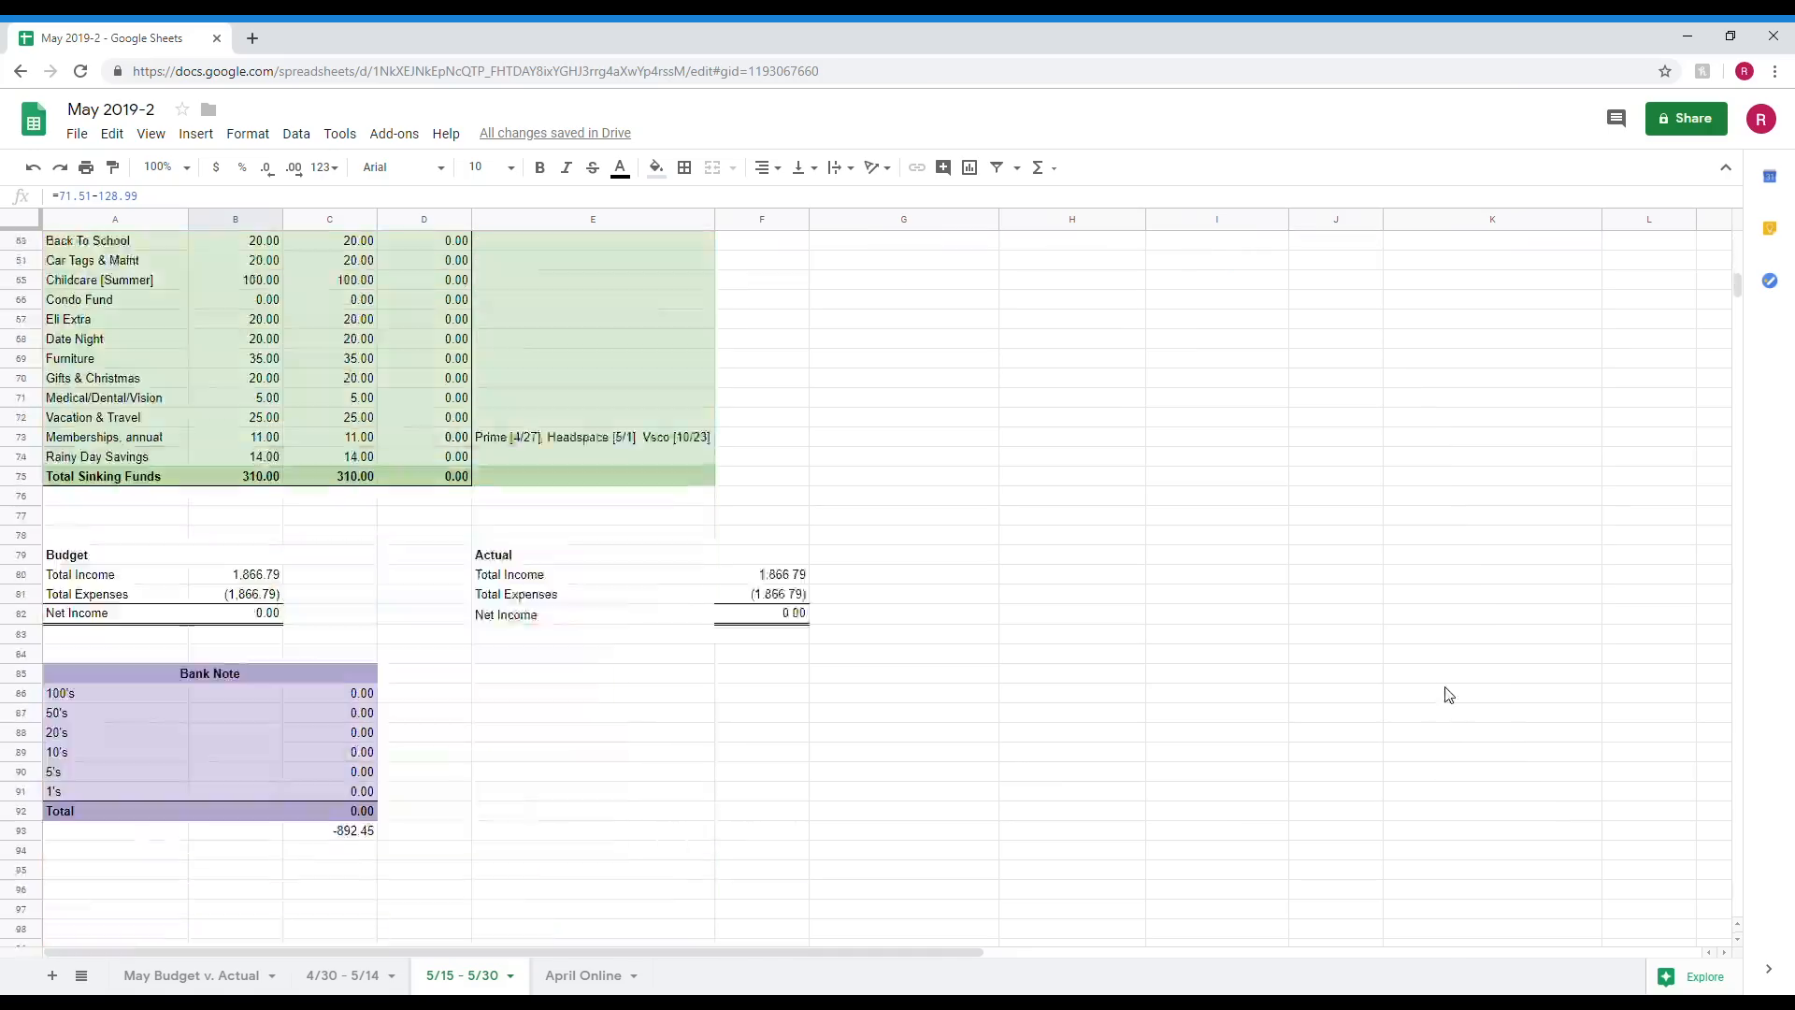
{"action": "scroll", "coordinate": [1448, 695], "scroll_direction": "up", "scroll_amount": 3}
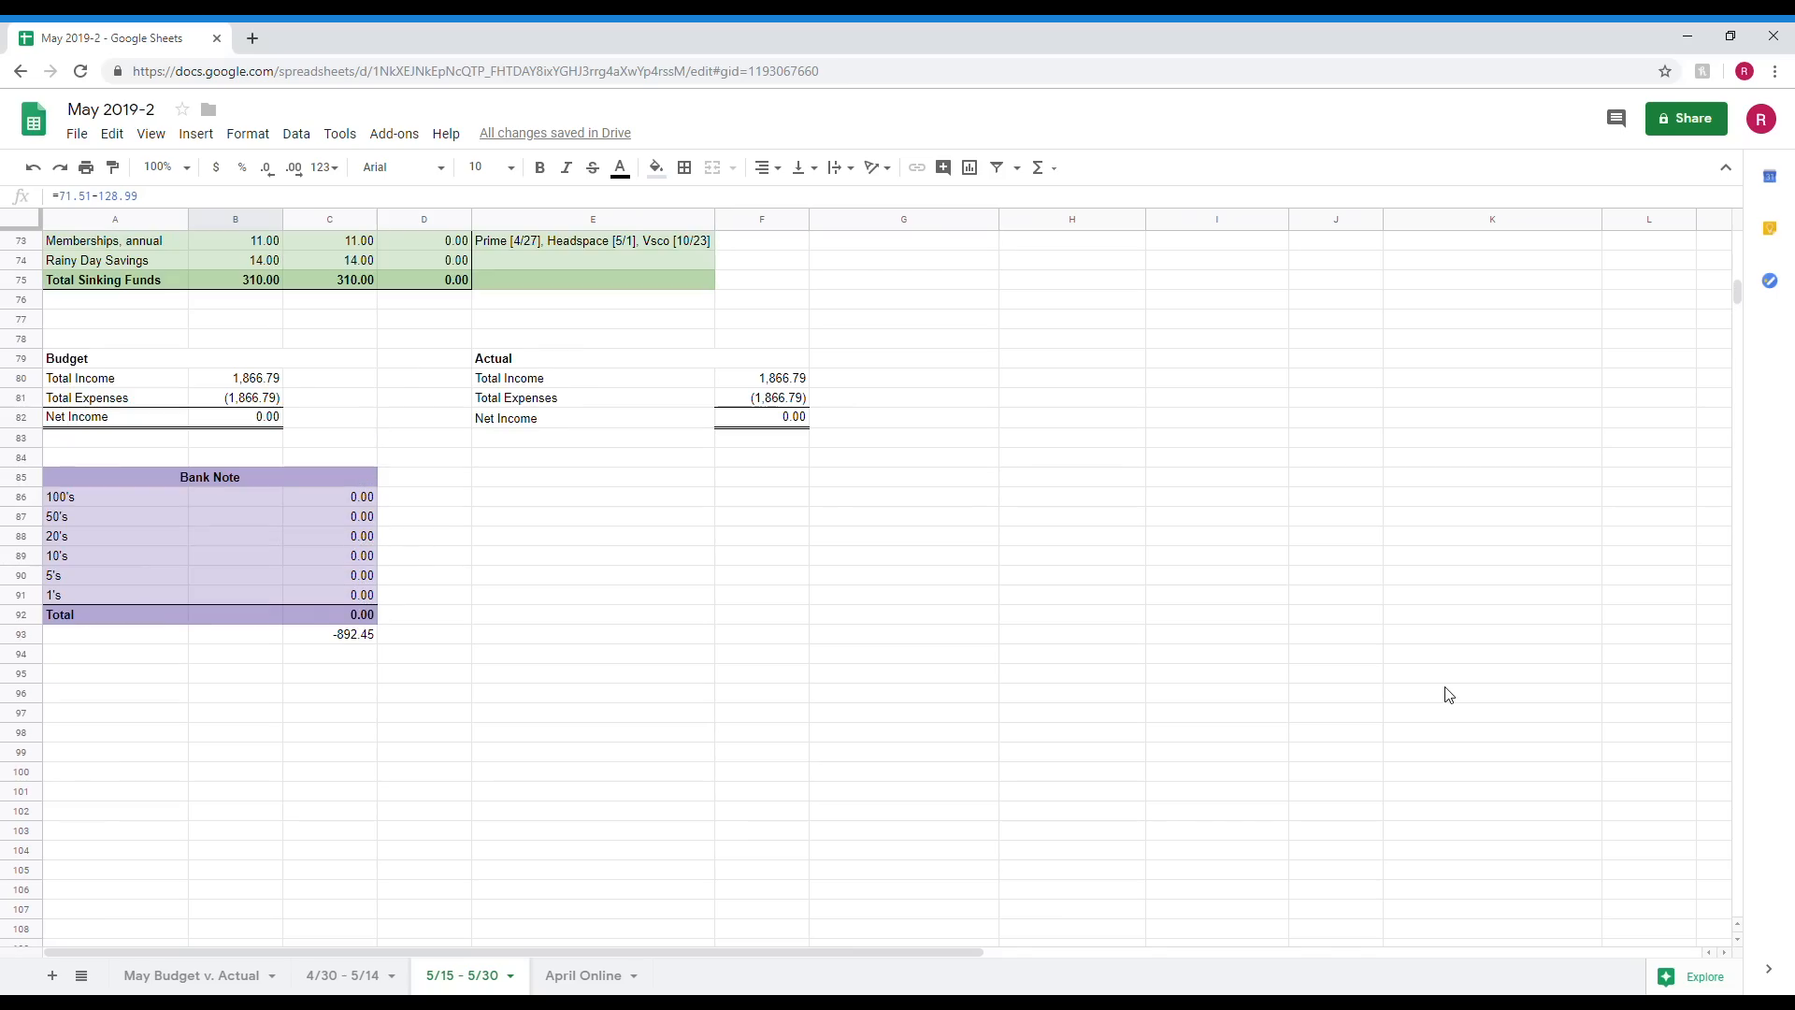
Check the Sinking Funds and Grand Totals on the May Budget v. Actual sheet, and inspect the 5/15 - 5/30 sheet's Bank Note table.
{"action": "left_click", "coordinate": [14, 418]}
{"action": "left_click", "coordinate": [164, 975]}
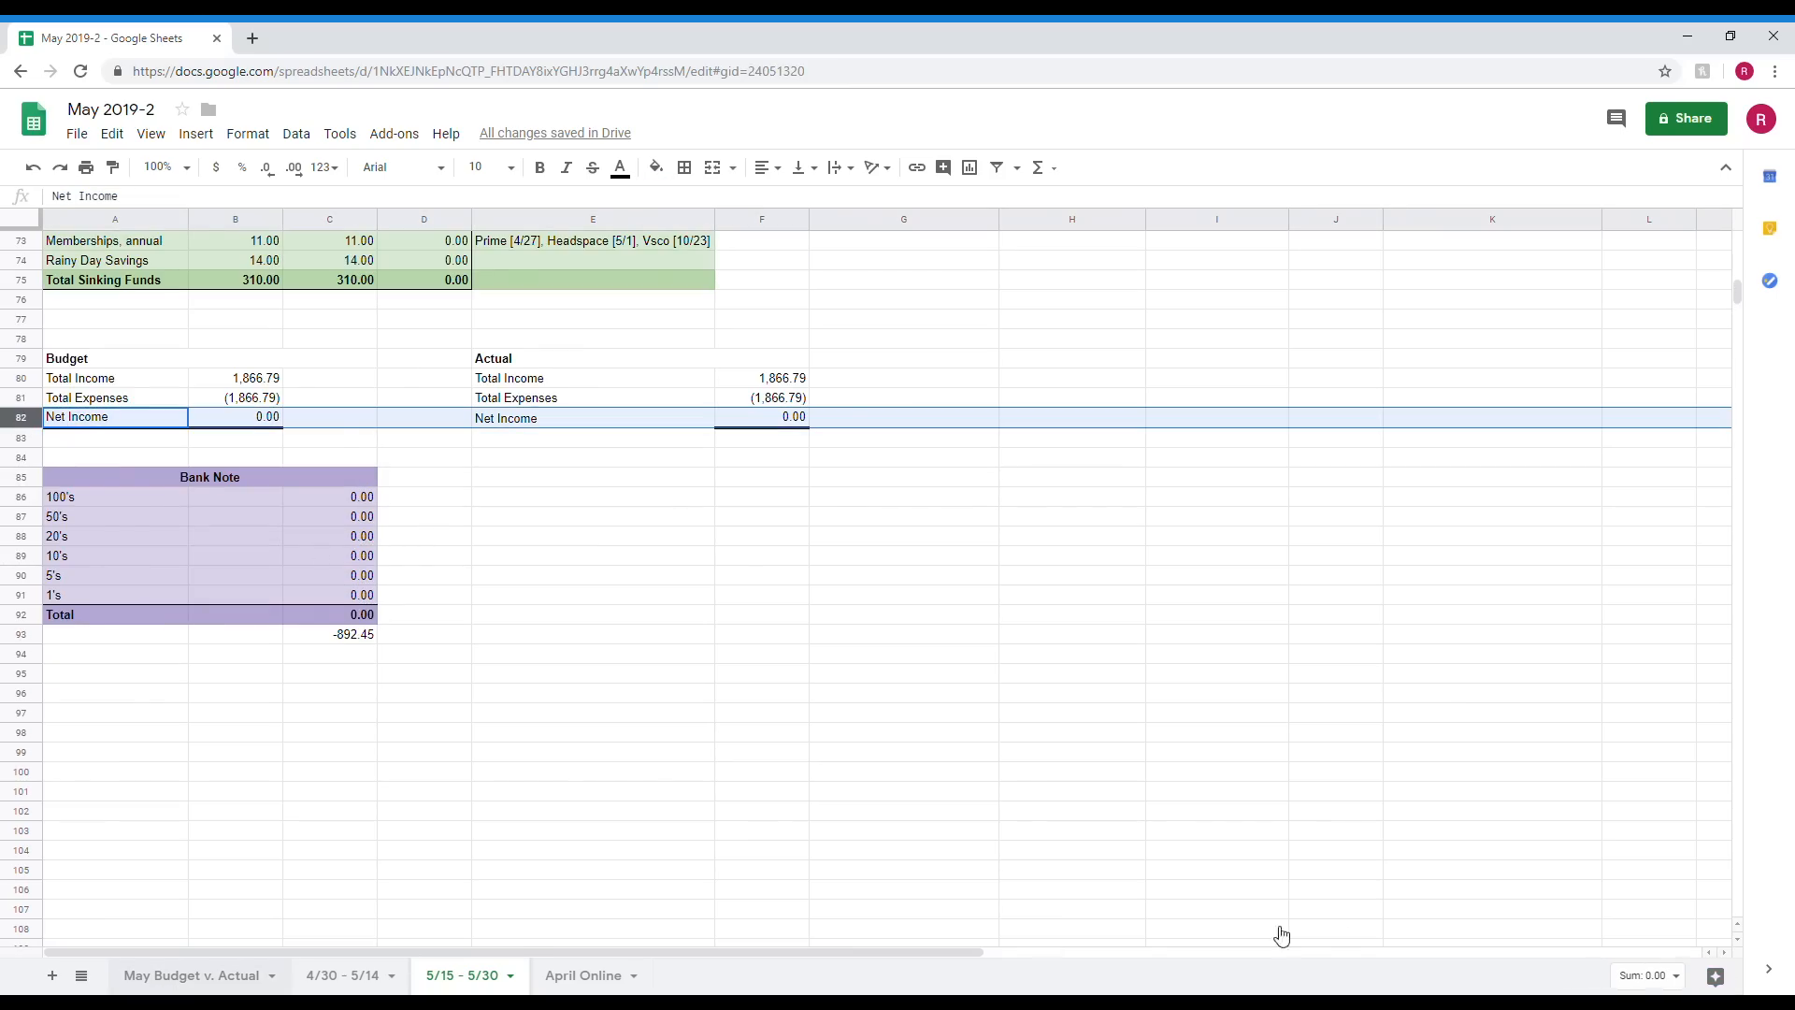
{"action": "scroll", "coordinate": [1089, 690], "scroll_direction": "down", "scroll_amount": 18}
{"action": "scroll", "coordinate": [1203, 670], "scroll_direction": "up", "scroll_amount": 5}
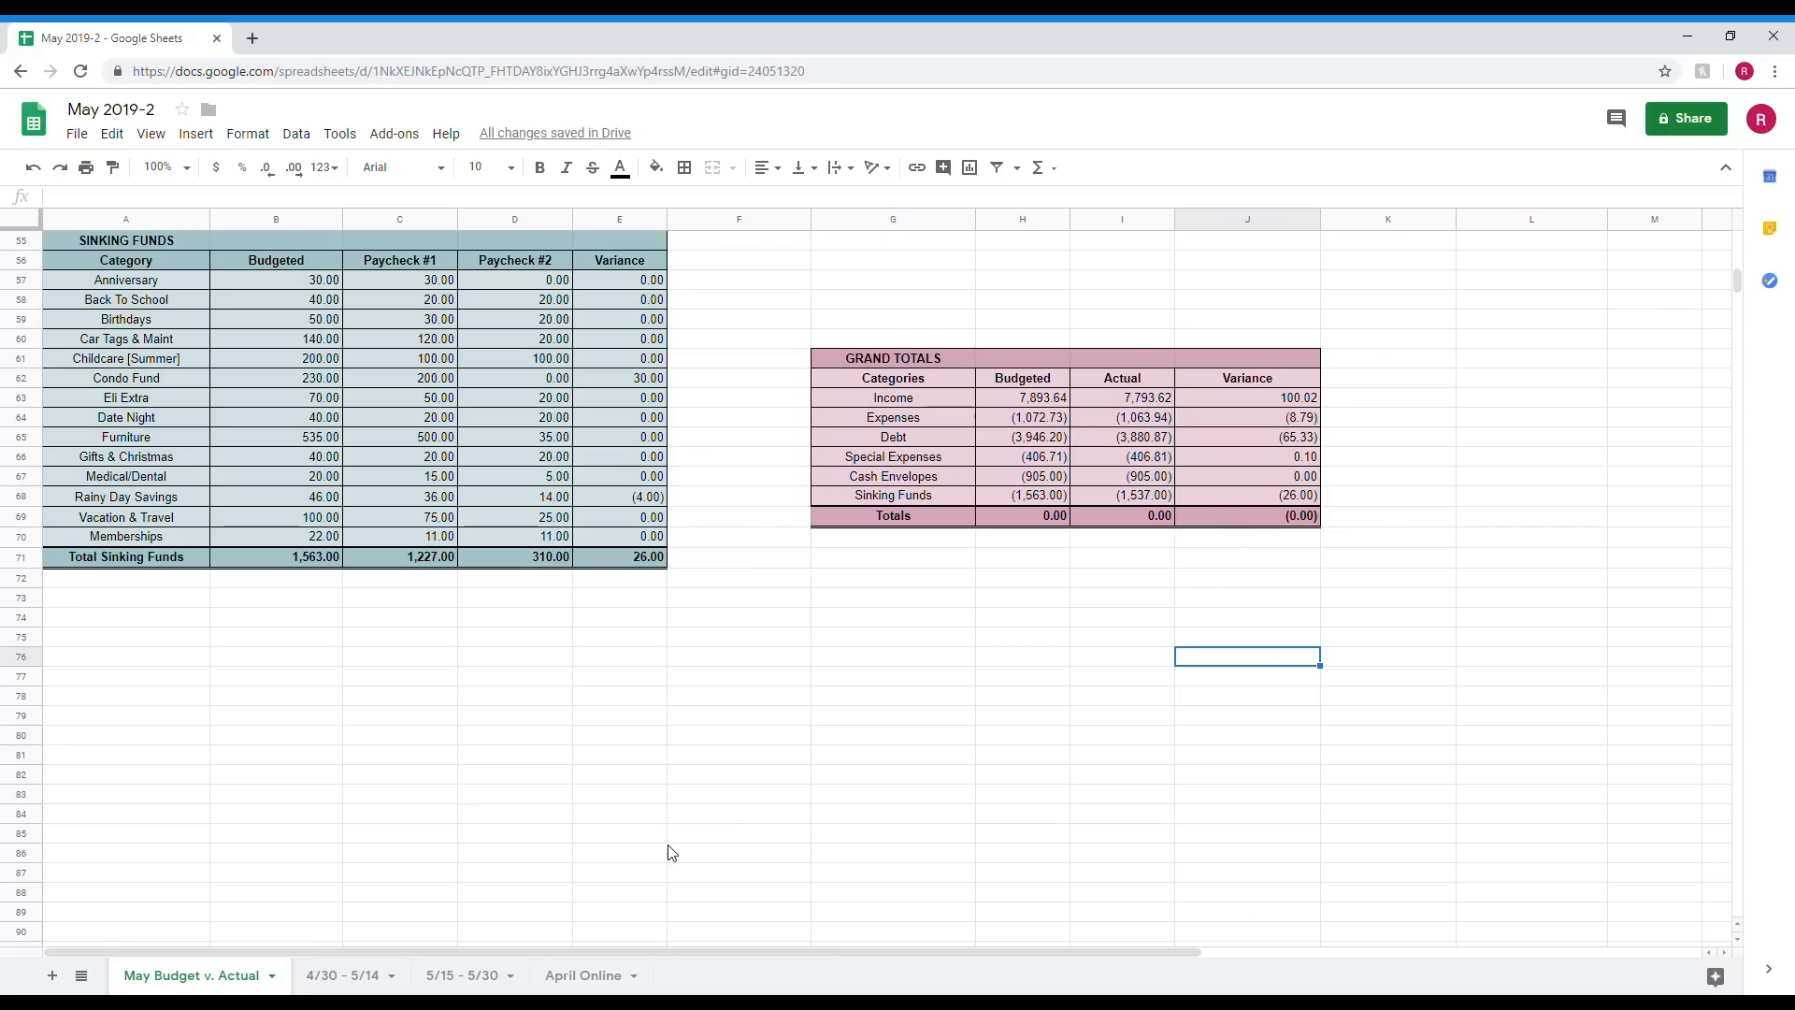
{"action": "left_click", "coordinate": [470, 975]}
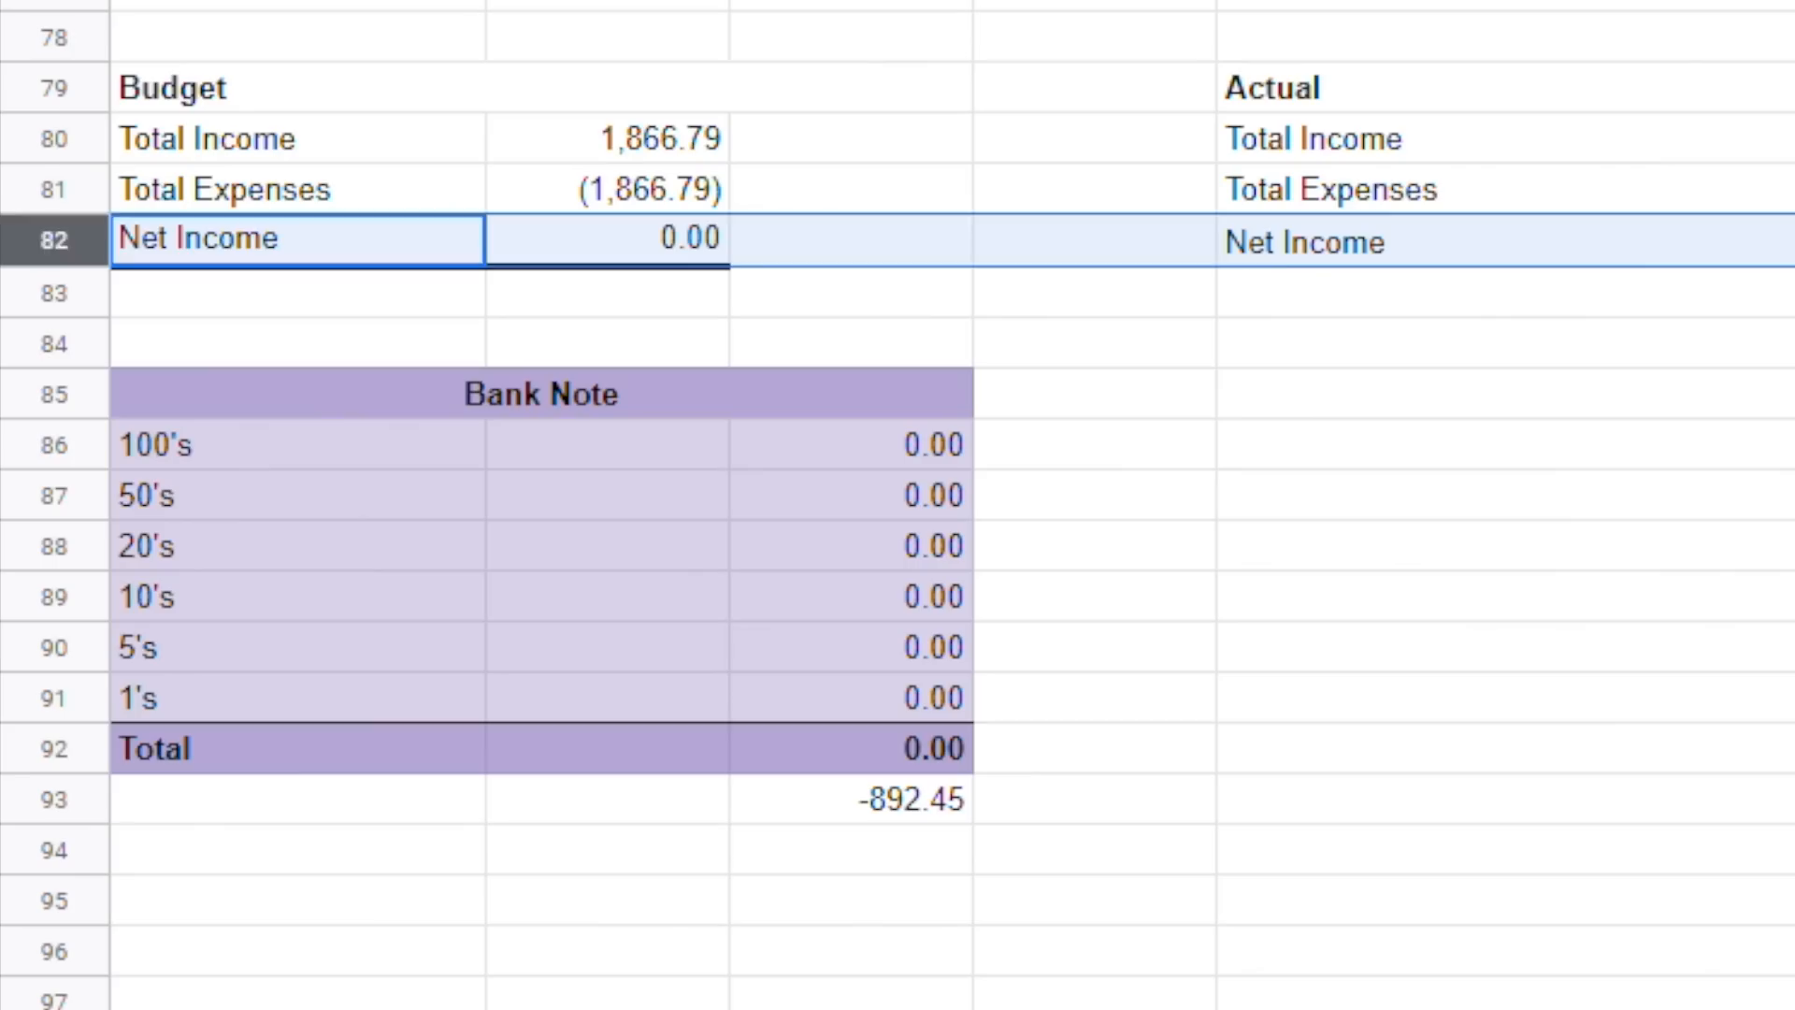
{"action": "left_click", "coordinate": [1786, 951]}
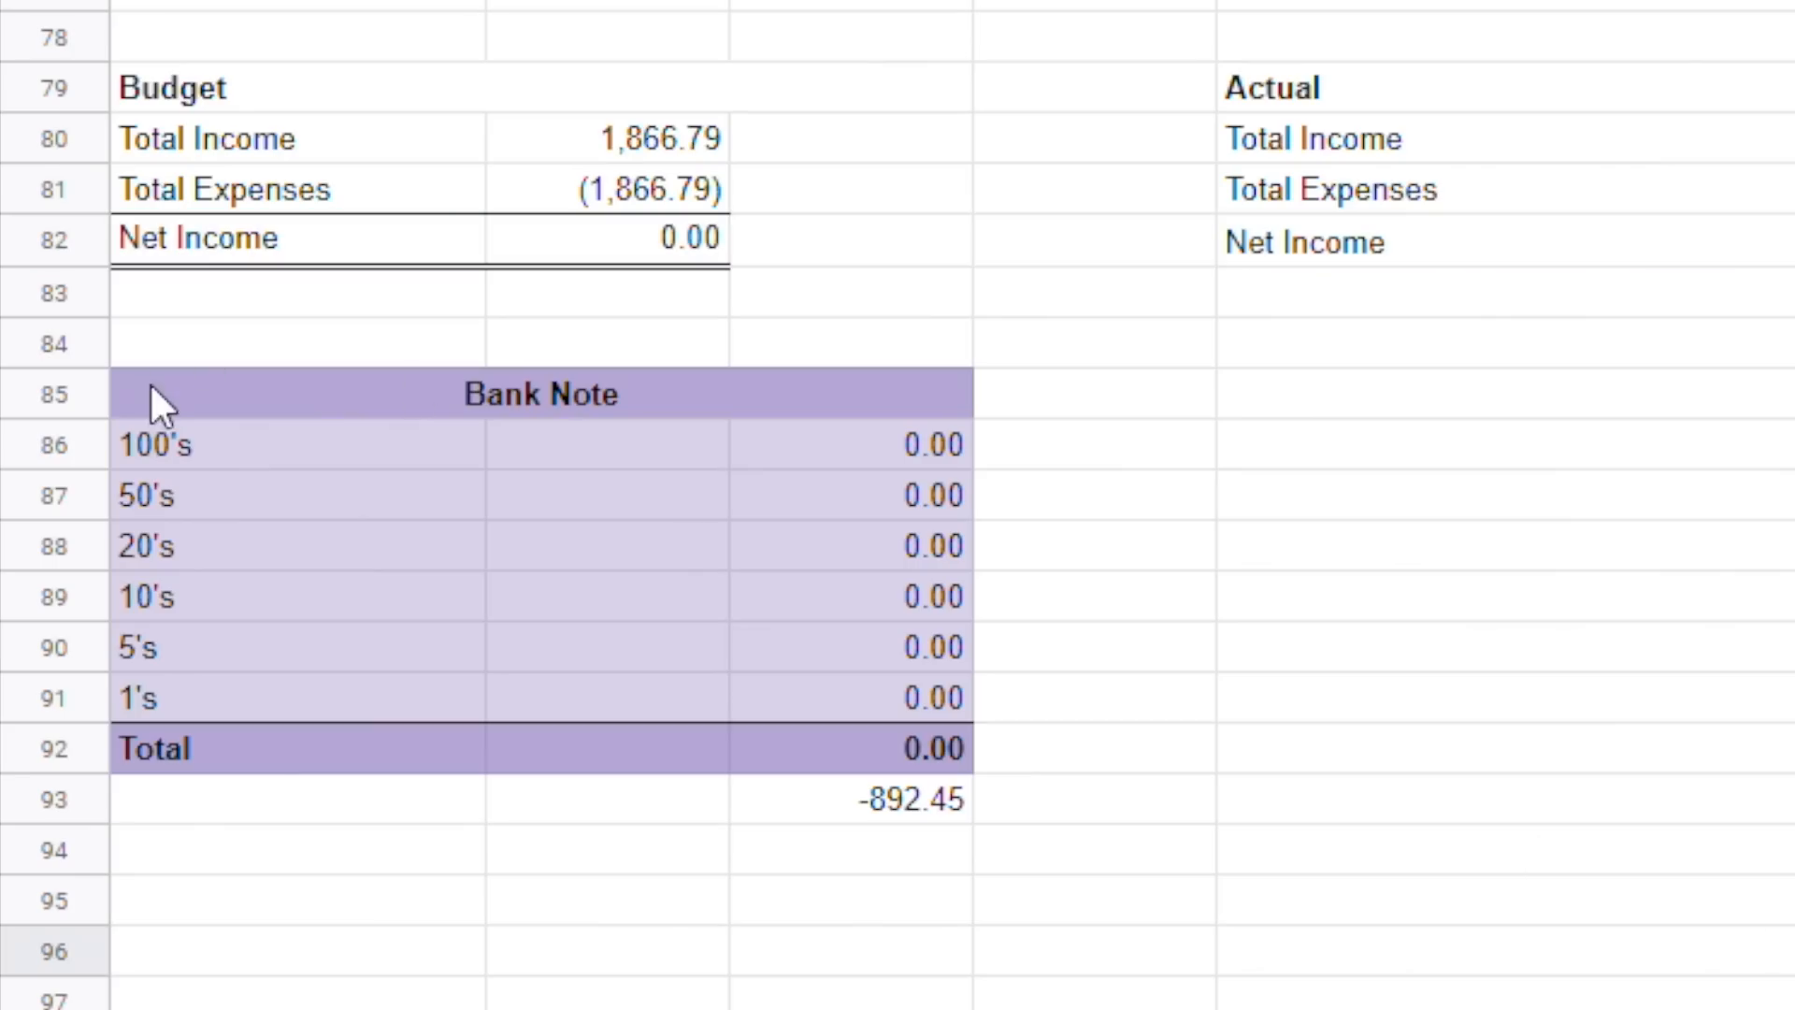
{"action": "left_click_drag", "start_coordinate": [150, 393], "coordinate": [262, 720]}
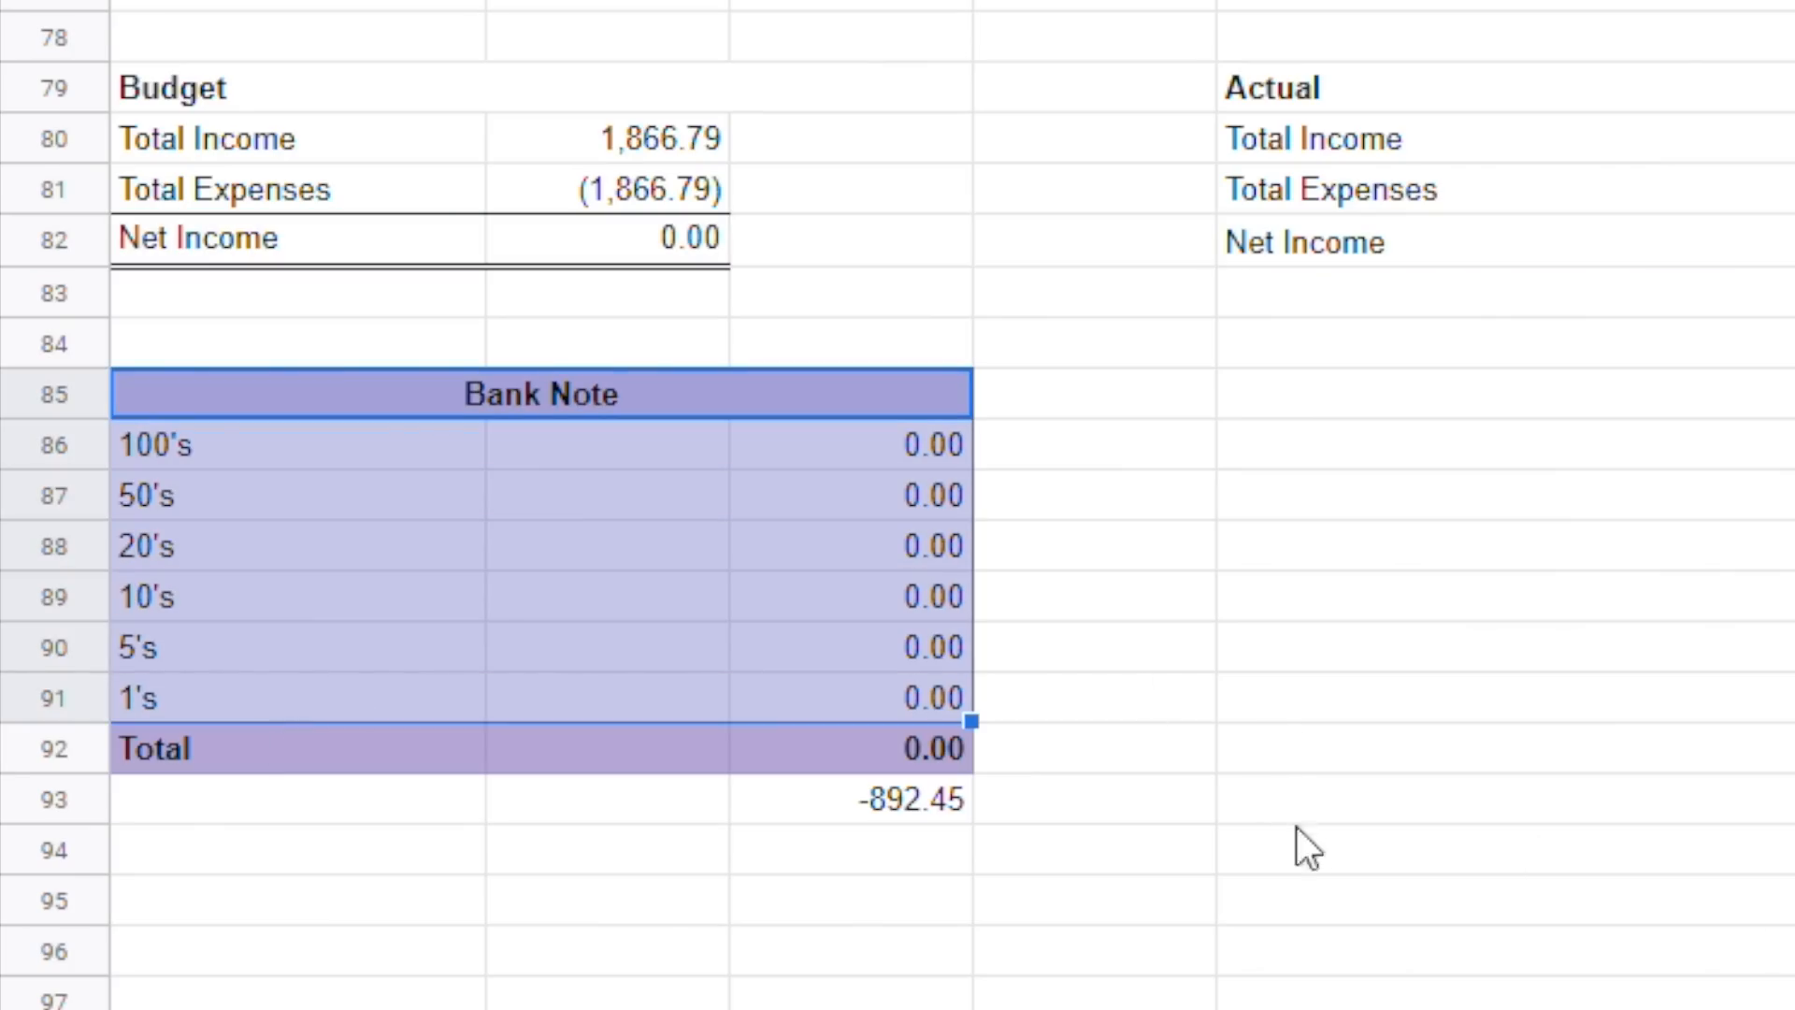
{"action": "left_click", "coordinate": [1303, 849]}
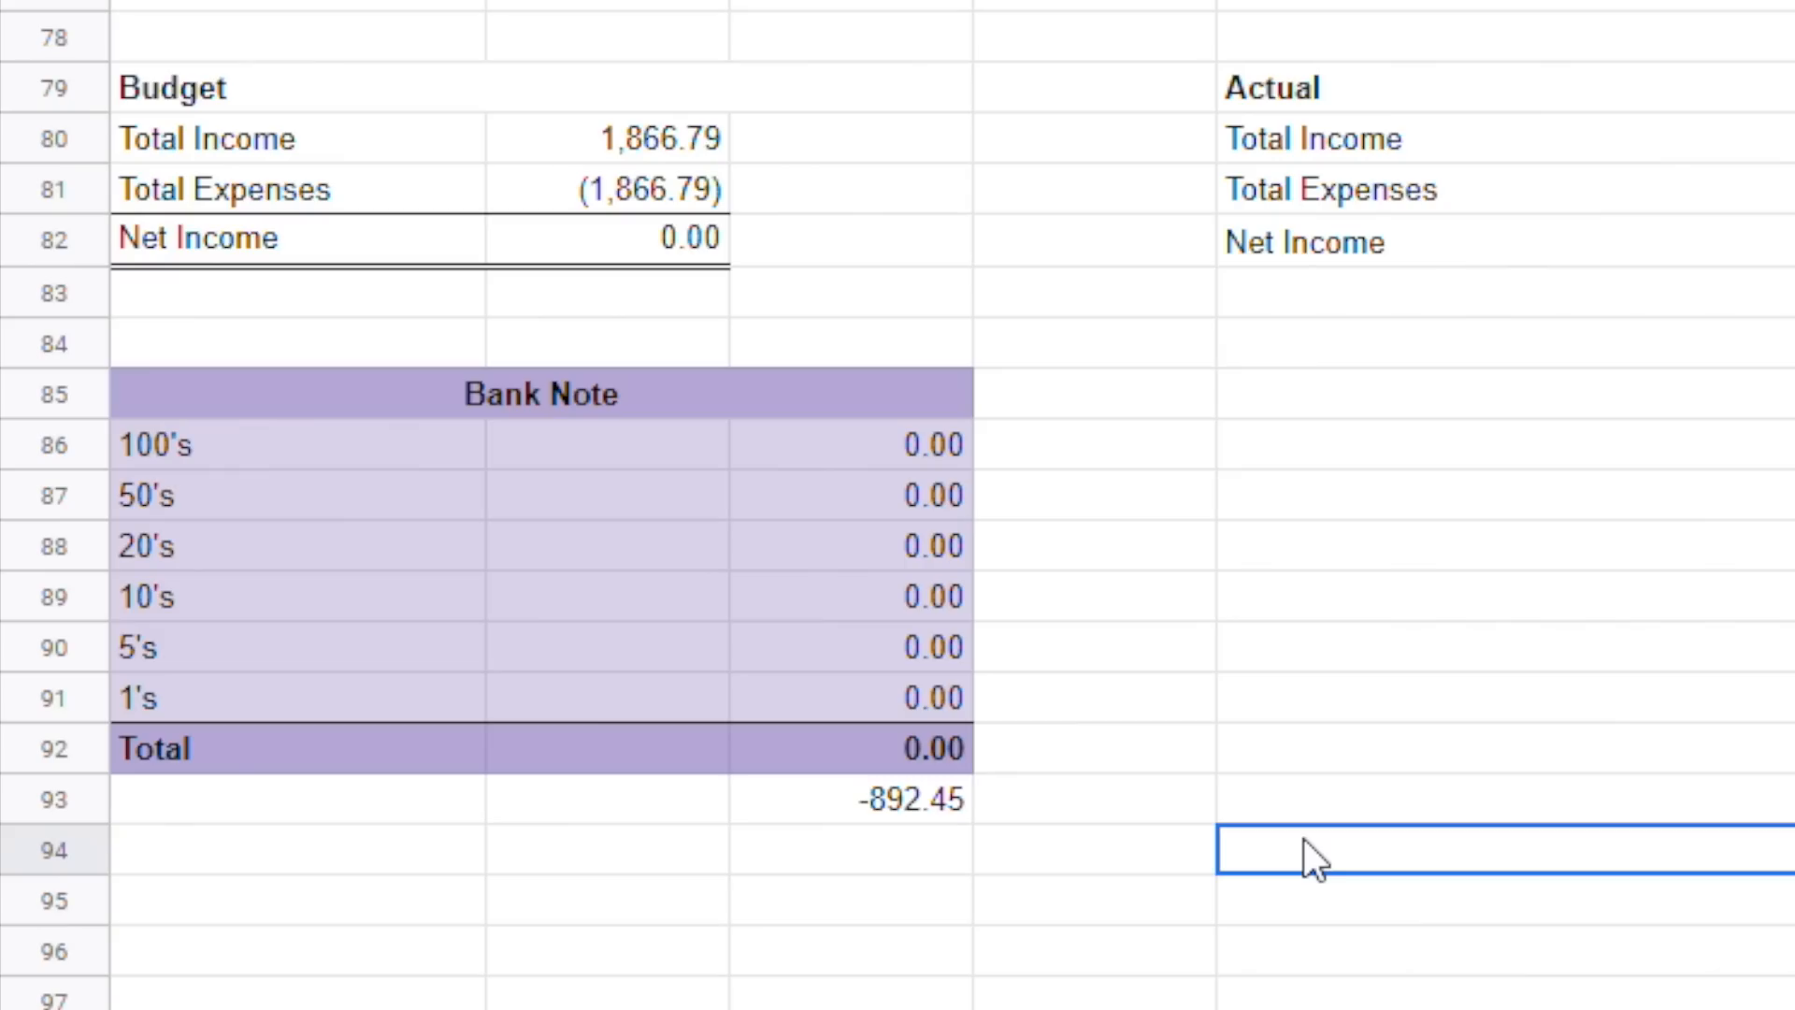
Review the Recurring, Cash Envelopes and Sinking Funds tables on the 5/15 - 5/30 sheet, including the Childcare [Current] and Dr. S categories.
{"action": "scroll", "coordinate": [1303, 838], "scroll_direction": "up", "scroll_amount": 8}
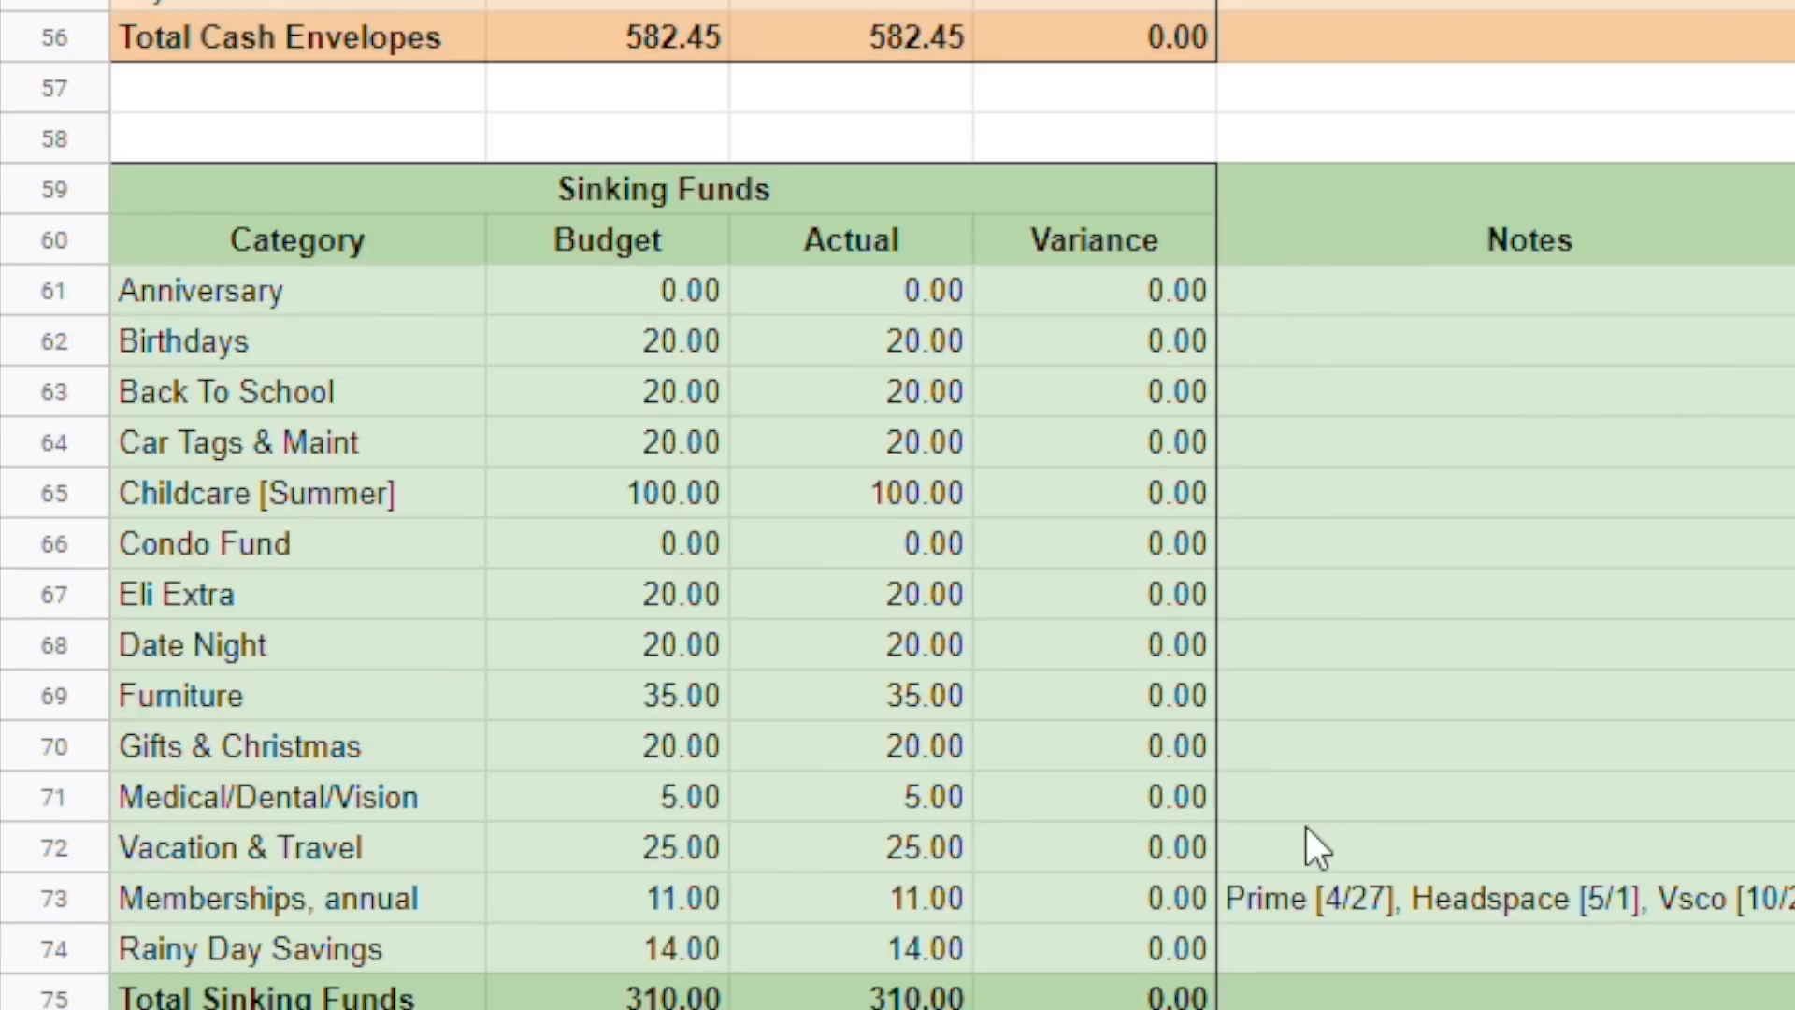
{"action": "scroll", "coordinate": [1045, 766], "scroll_direction": "down", "scroll_amount": 2}
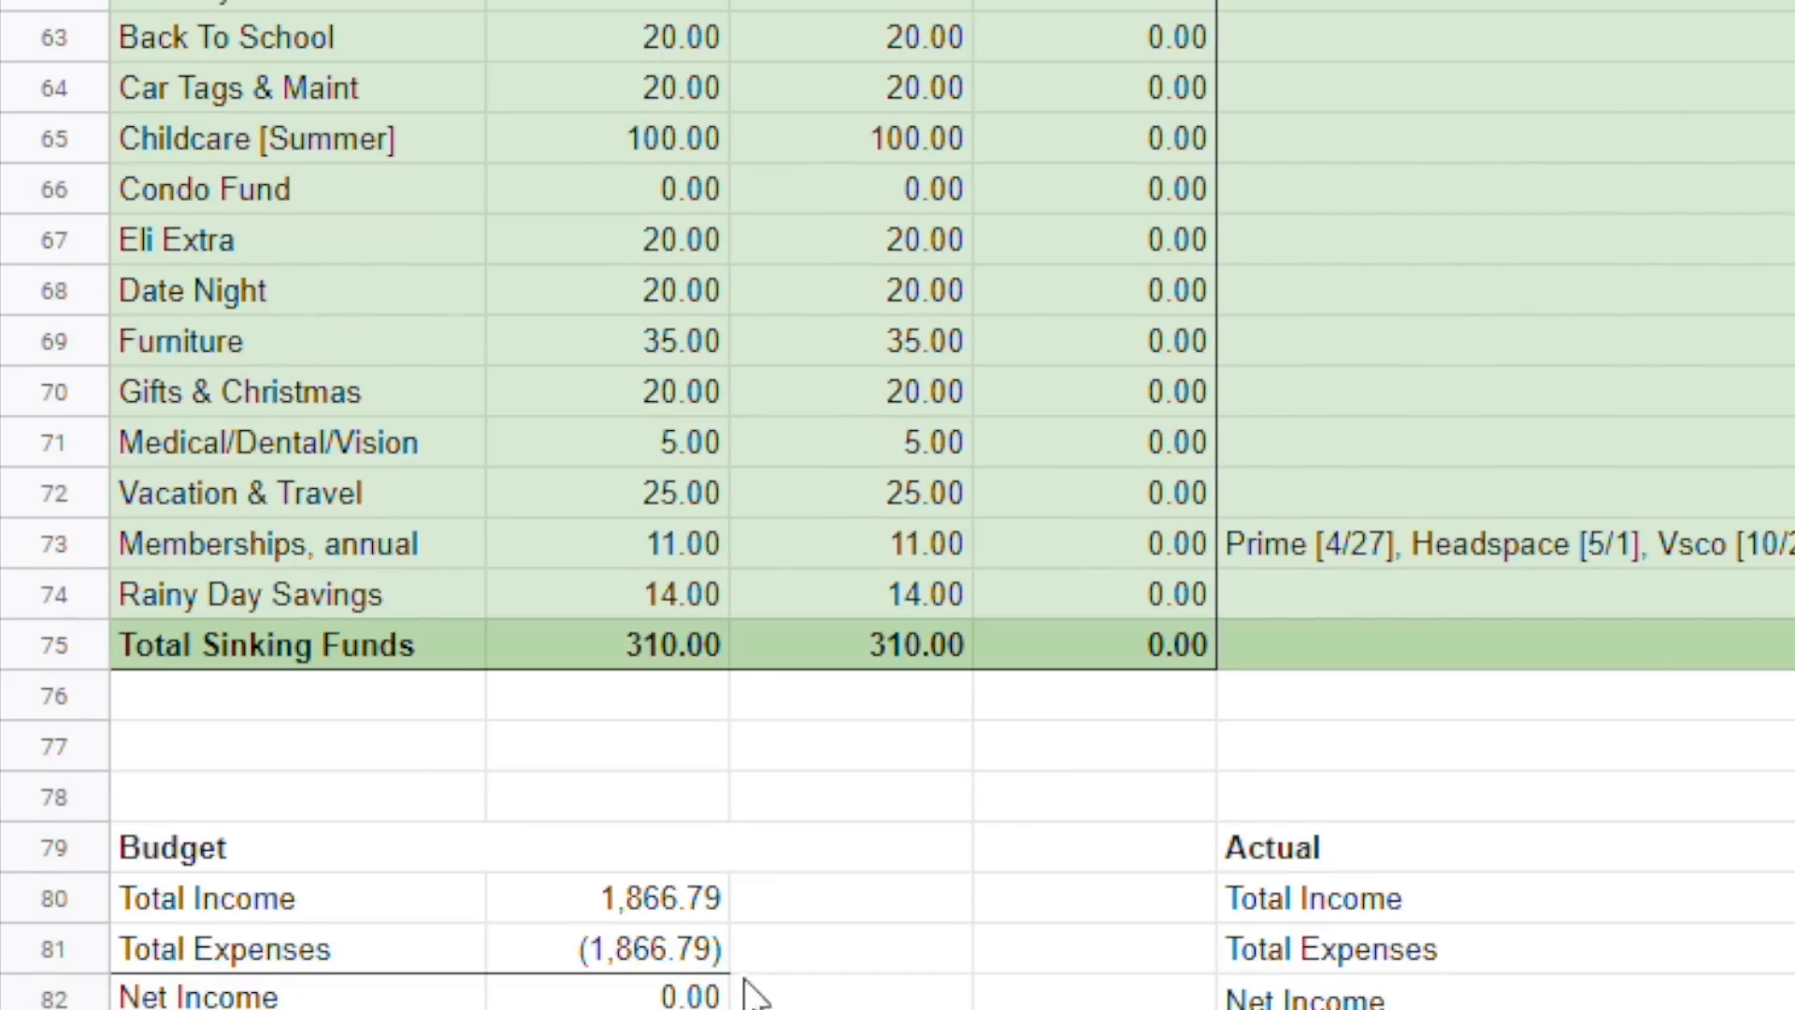
{"action": "scroll", "coordinate": [753, 989], "scroll_direction": "up", "scroll_amount": 17}
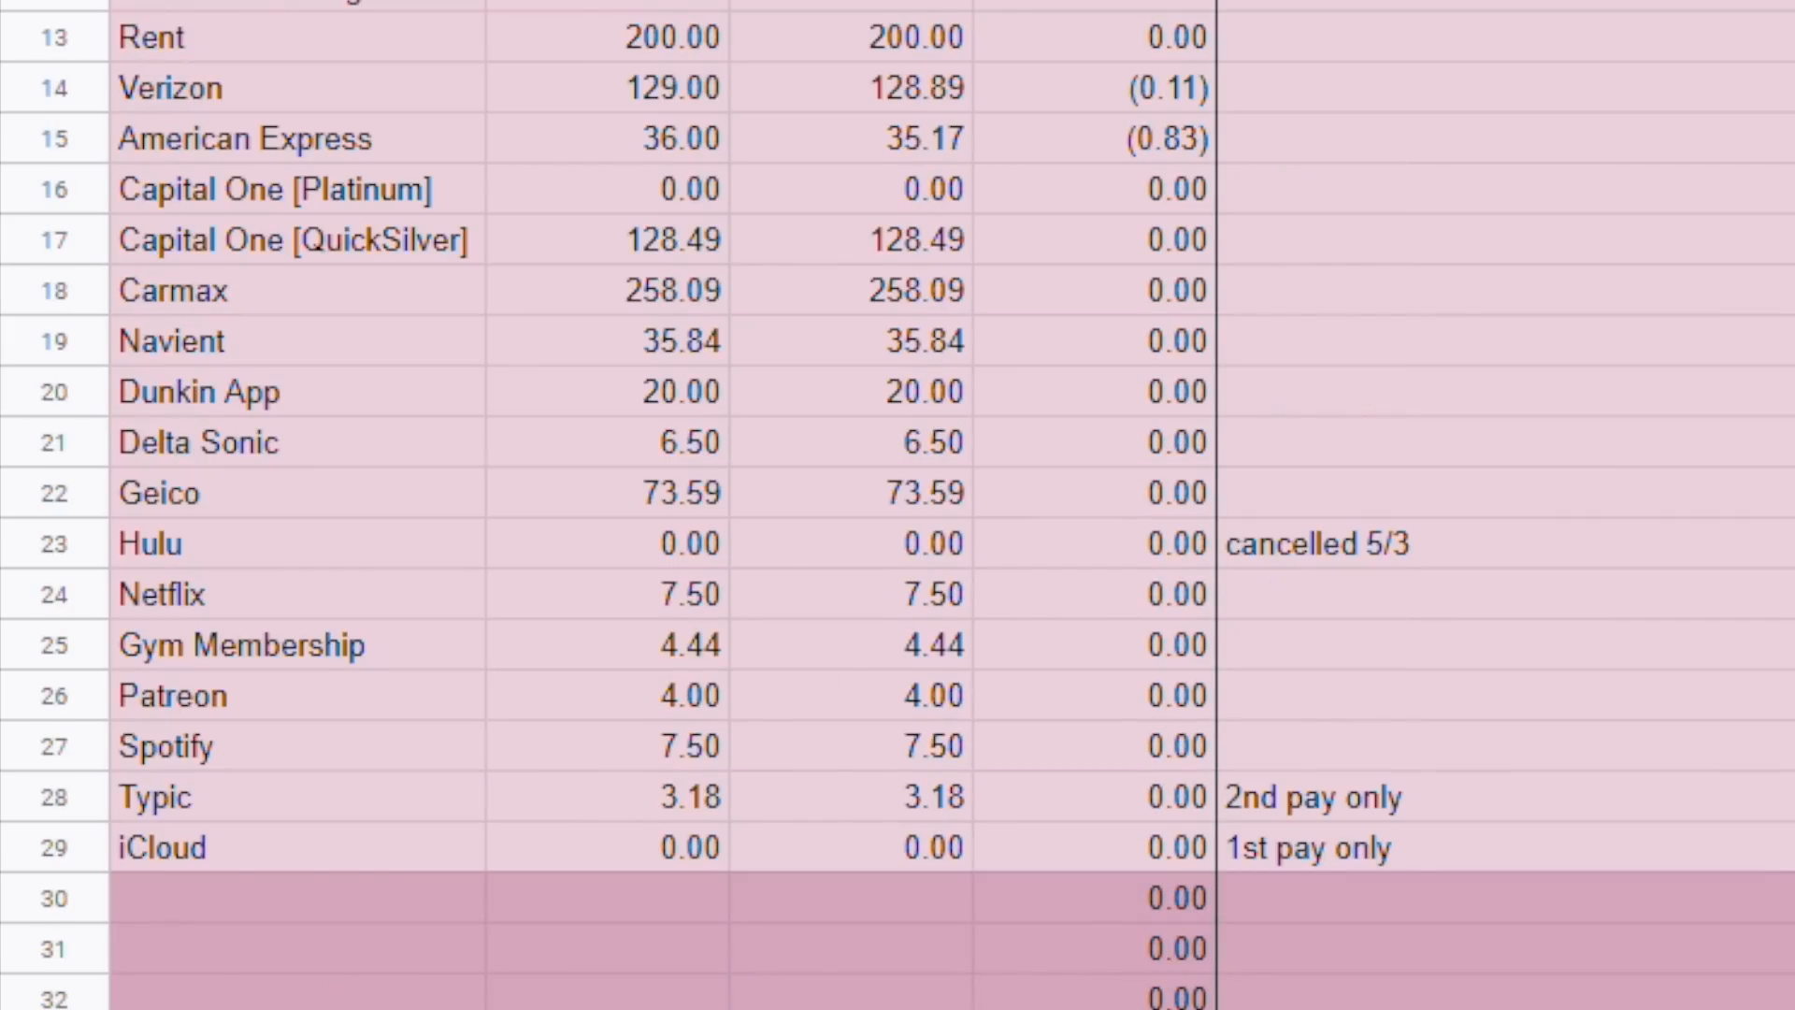
{"action": "scroll", "coordinate": [671, 561], "scroll_direction": "down", "scroll_amount": 2}
{"action": "scroll", "coordinate": [670, 561], "scroll_direction": "up", "scroll_amount": 2}
{"action": "scroll", "coordinate": [1120, 582], "scroll_direction": "down", "scroll_amount": 8}
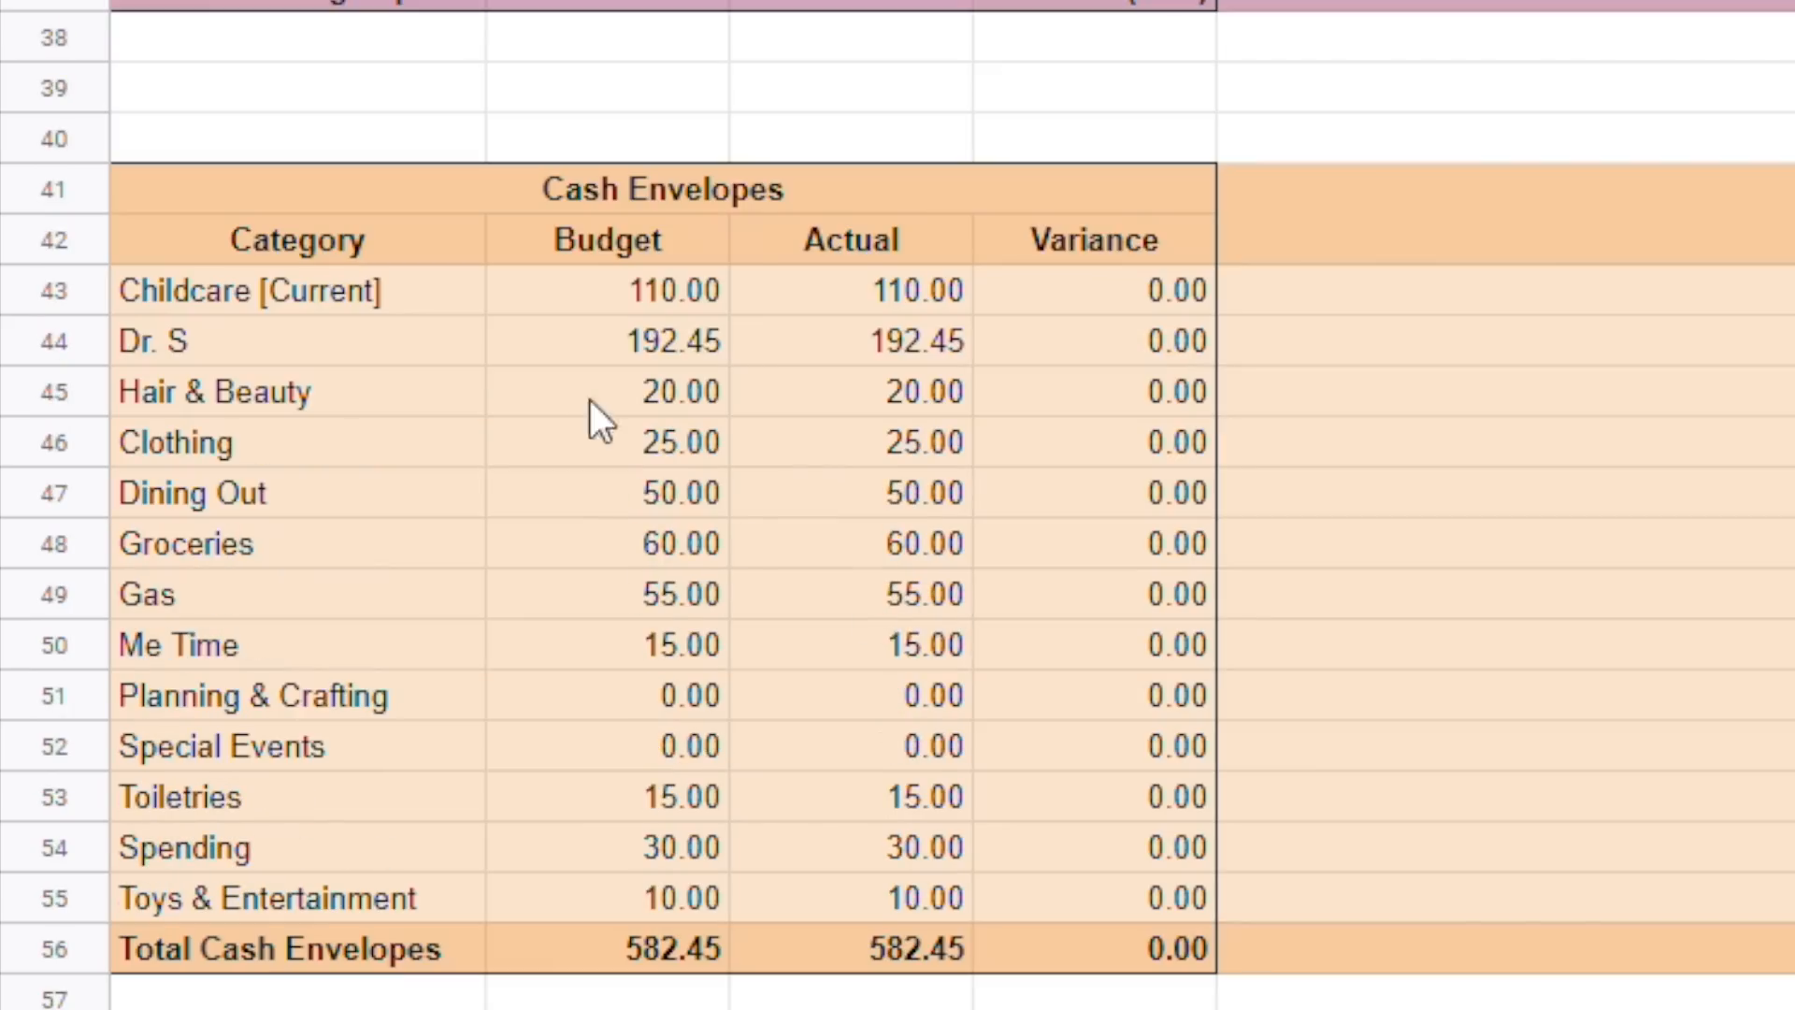
{"action": "left_click_drag", "start_coordinate": [213, 293], "coordinate": [213, 340]}
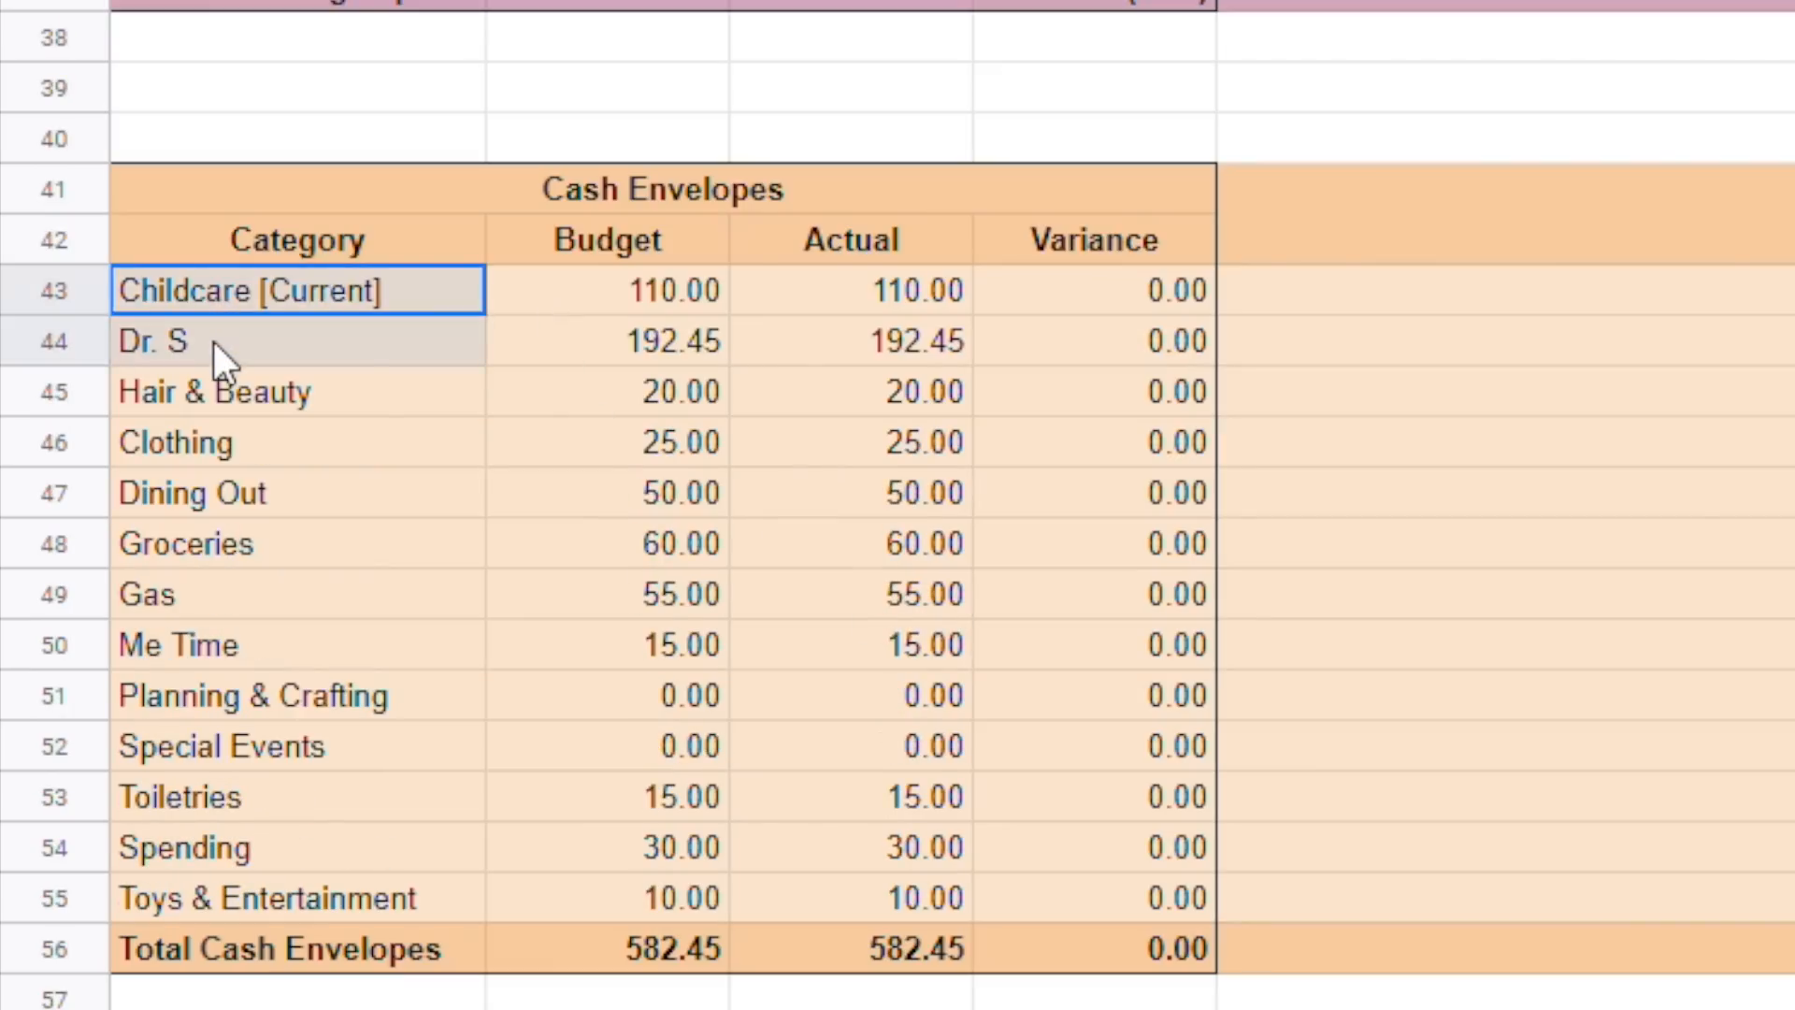
{"action": "scroll", "coordinate": [1292, 716], "scroll_direction": "down", "scroll_amount": 7}
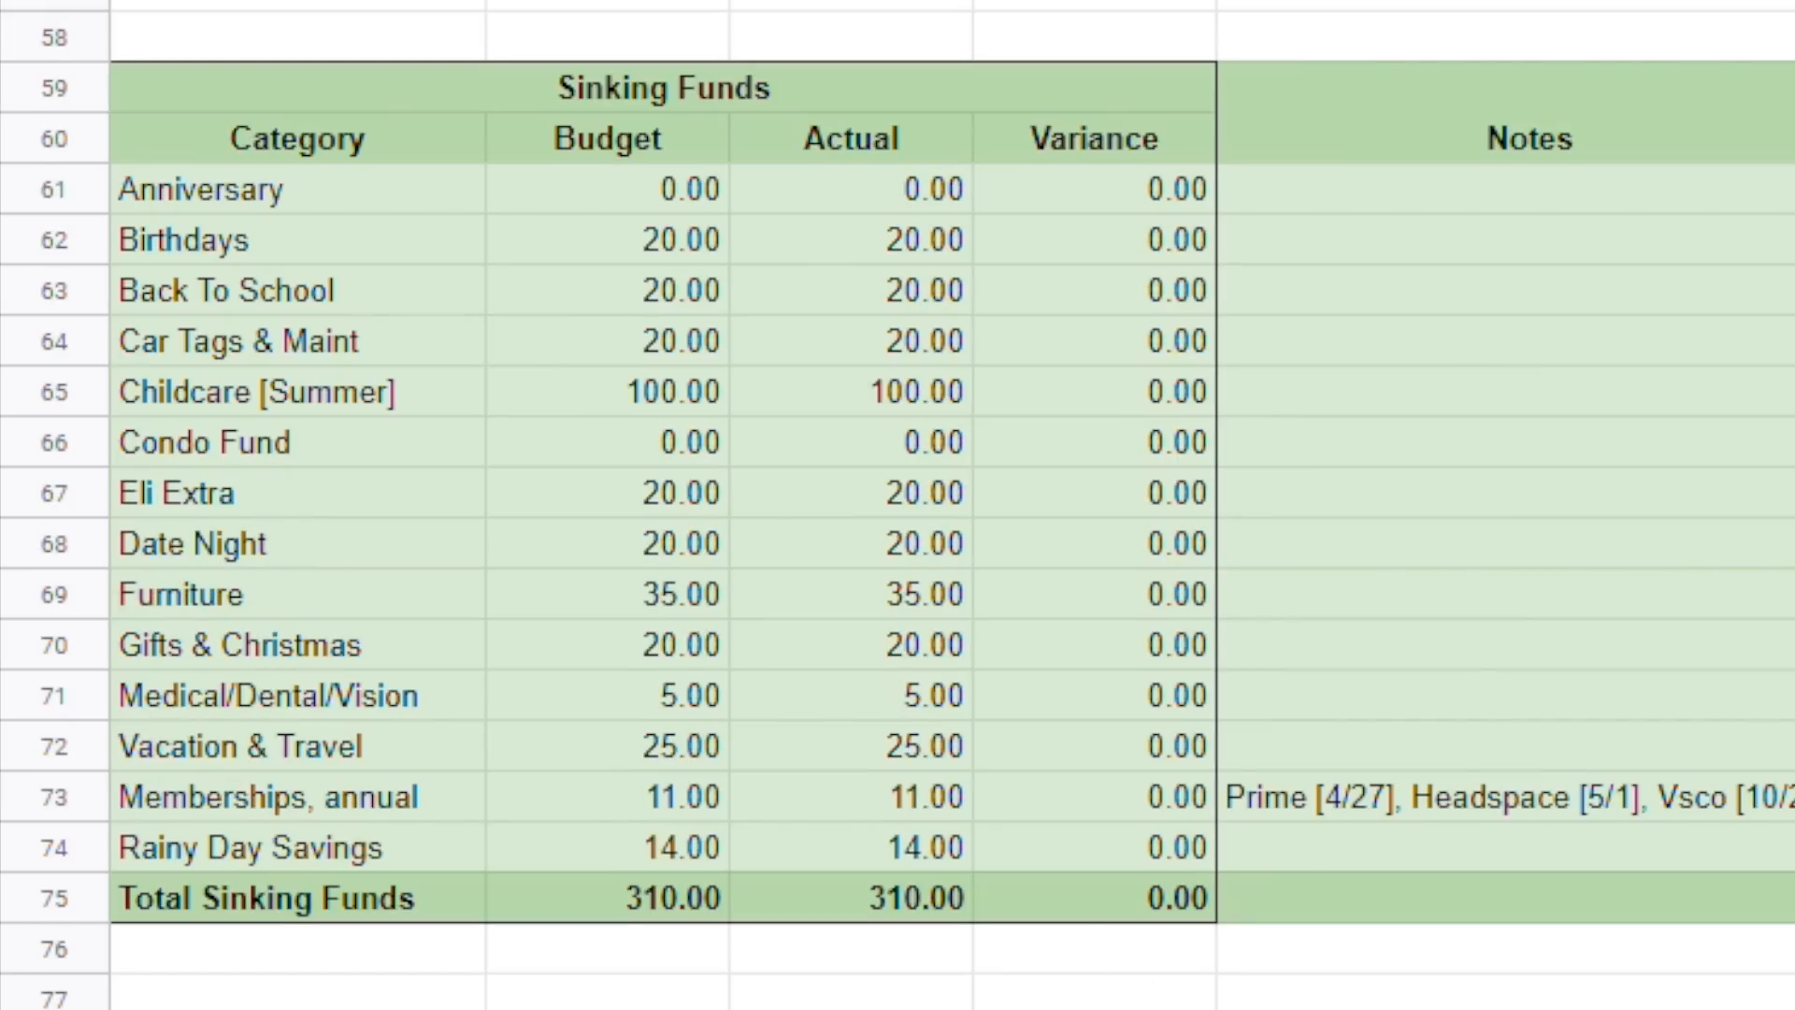
{"action": "scroll", "coordinate": [1399, 290], "scroll_direction": "up", "scroll_amount": 10}
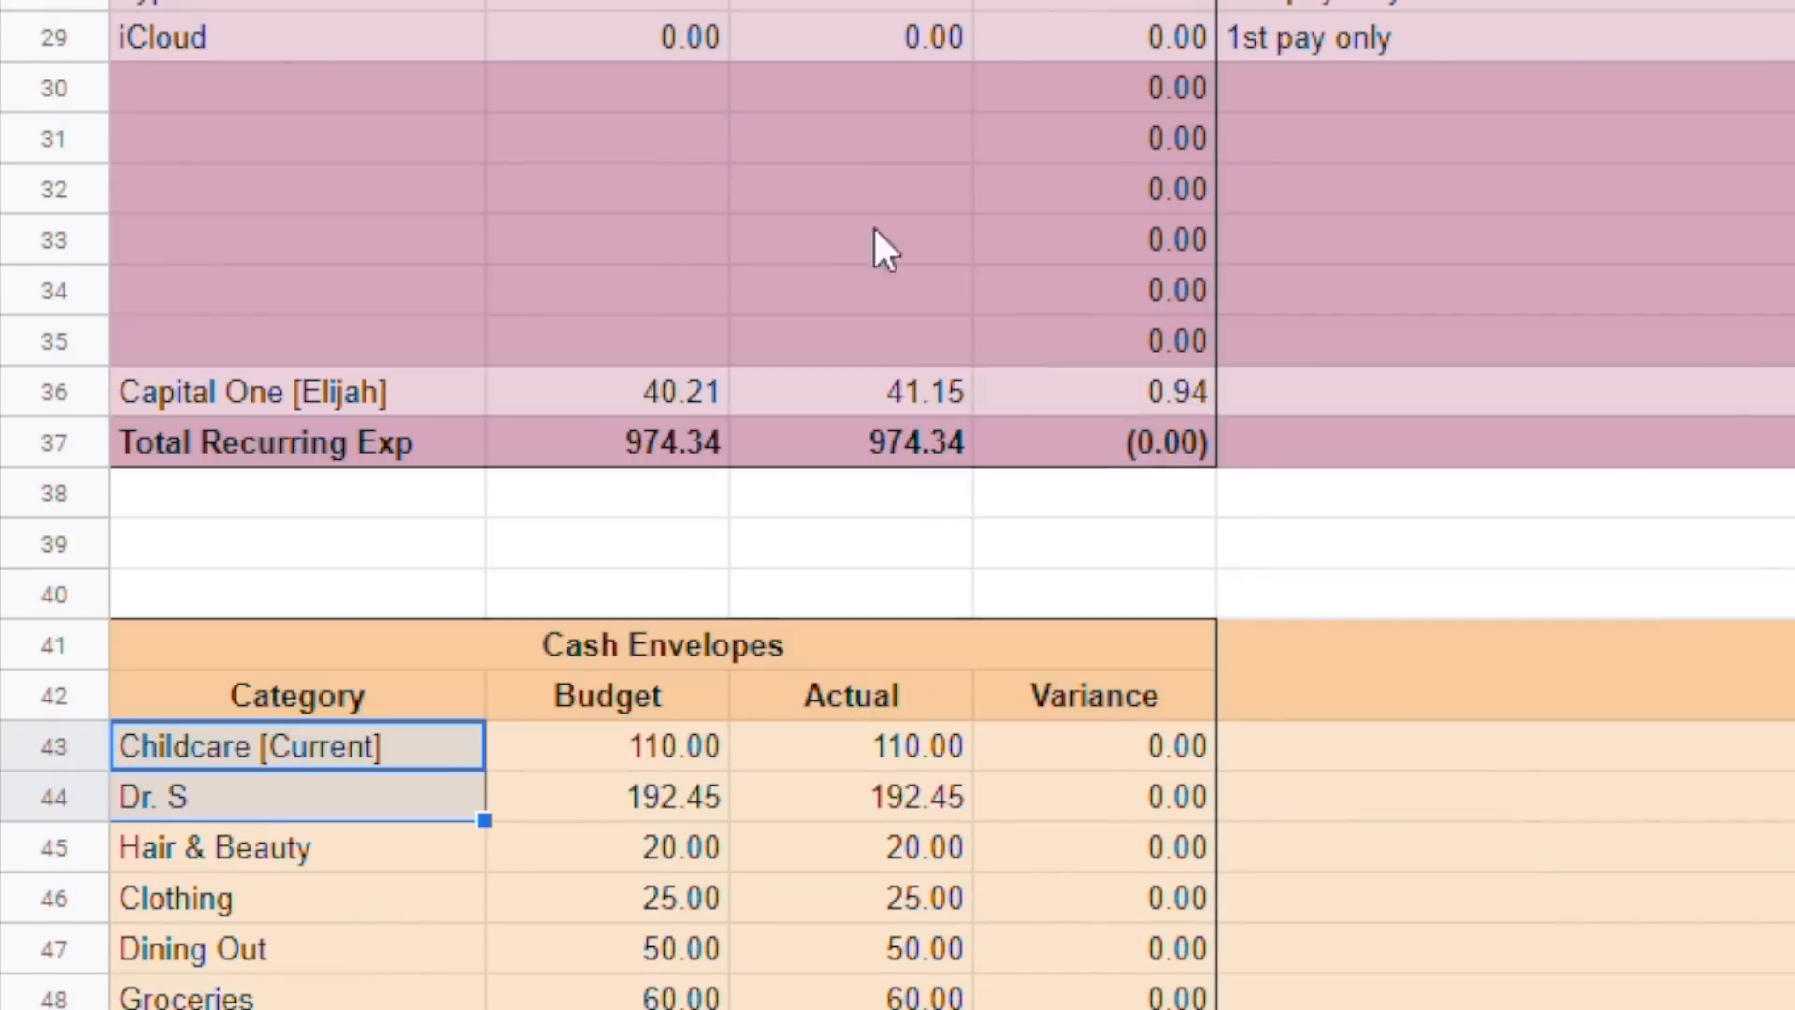
{"action": "scroll", "coordinate": [765, 336], "scroll_direction": "down", "scroll_amount": 4}
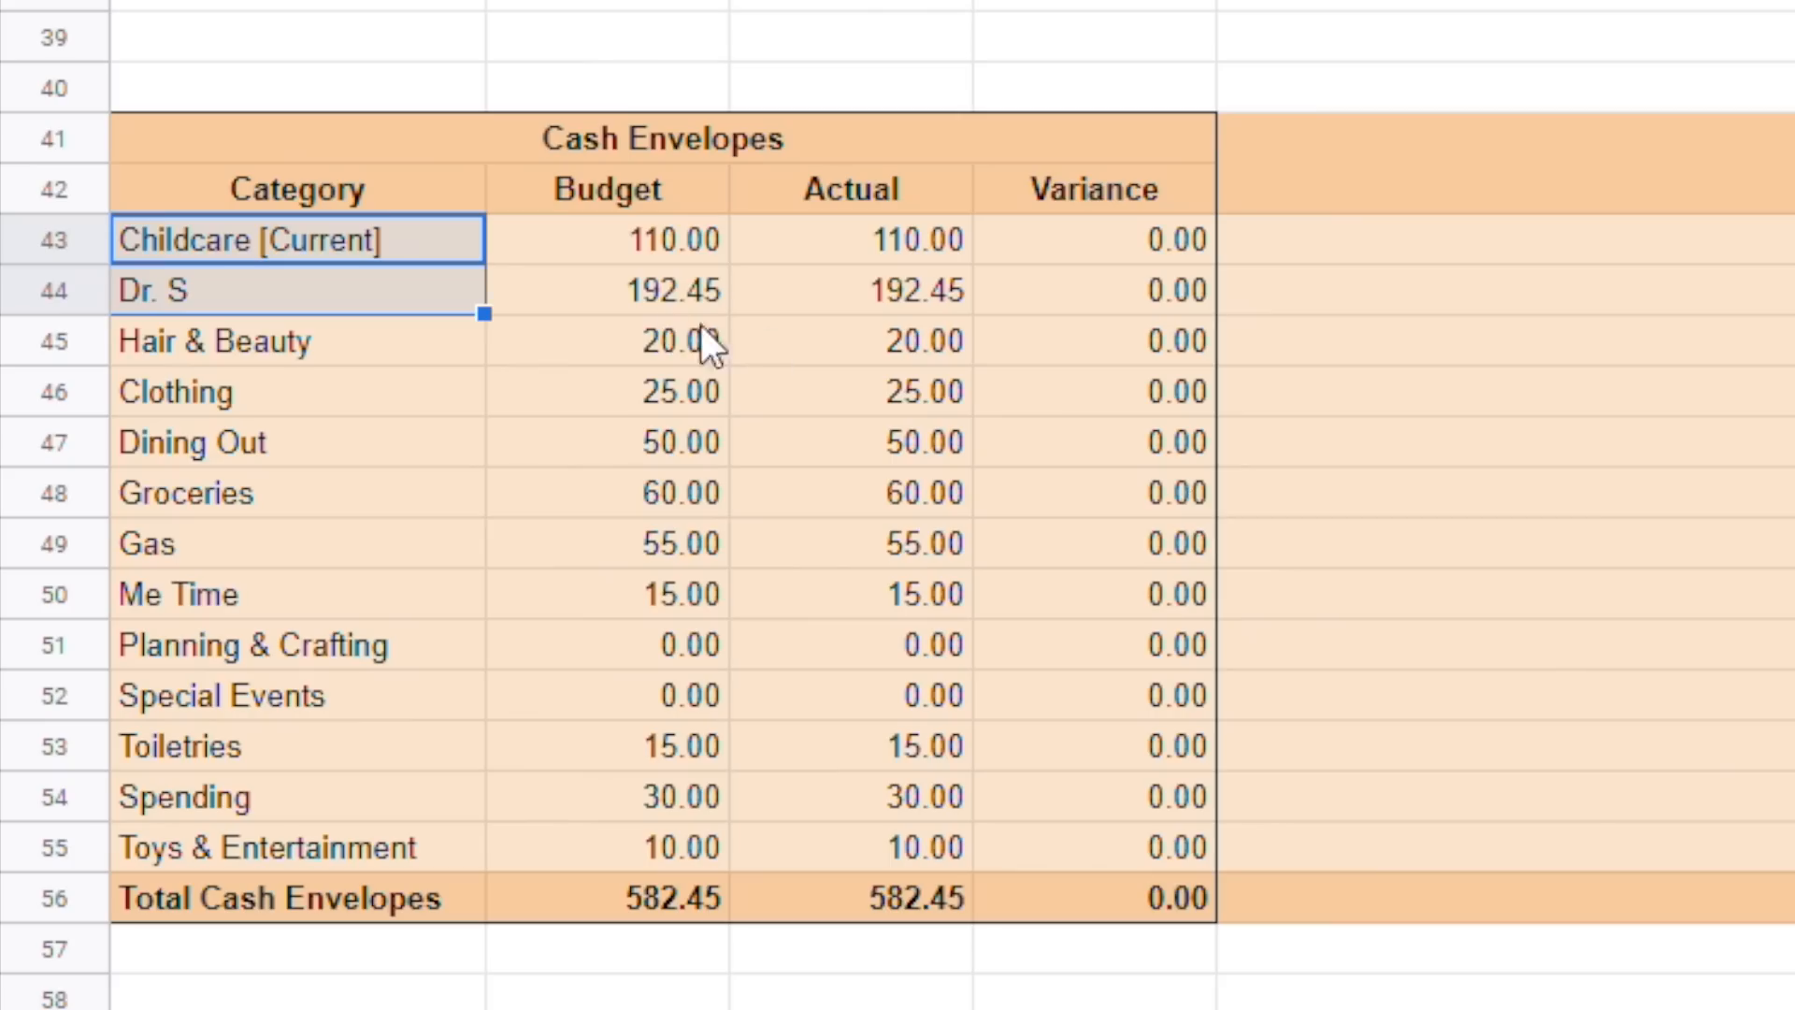
Examine the budgeted Childcare [Current] and Dr. S amounts, and compare the remaining Cash Envelopes with the Sinking Funds.
{"action": "left_click_drag", "start_coordinate": [711, 237], "coordinate": [722, 297]}
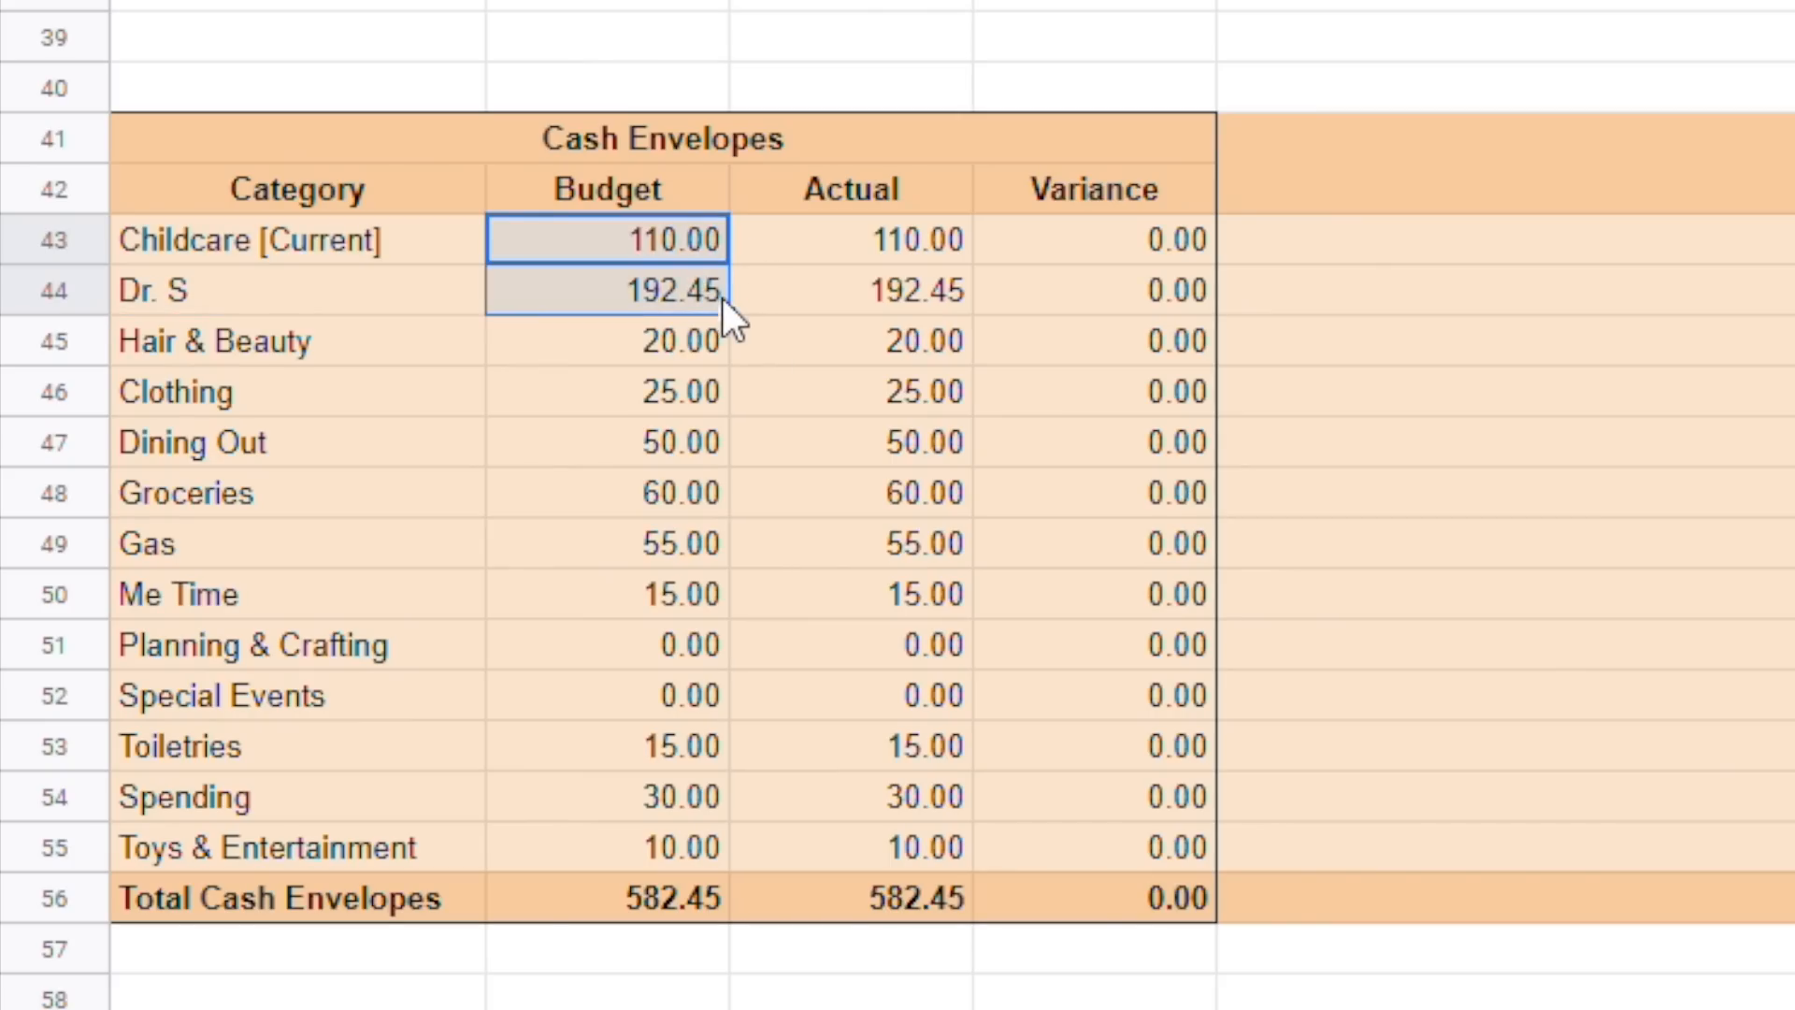
{"action": "left_click", "coordinate": [899, 350]}
{"action": "scroll", "coordinate": [900, 350], "scroll_direction": "down", "scroll_amount": 10}
{"action": "scroll", "coordinate": [901, 350], "scroll_direction": "up", "scroll_amount": 6}
{"action": "scroll", "coordinate": [902, 349], "scroll_direction": "up", "scroll_amount": 1}
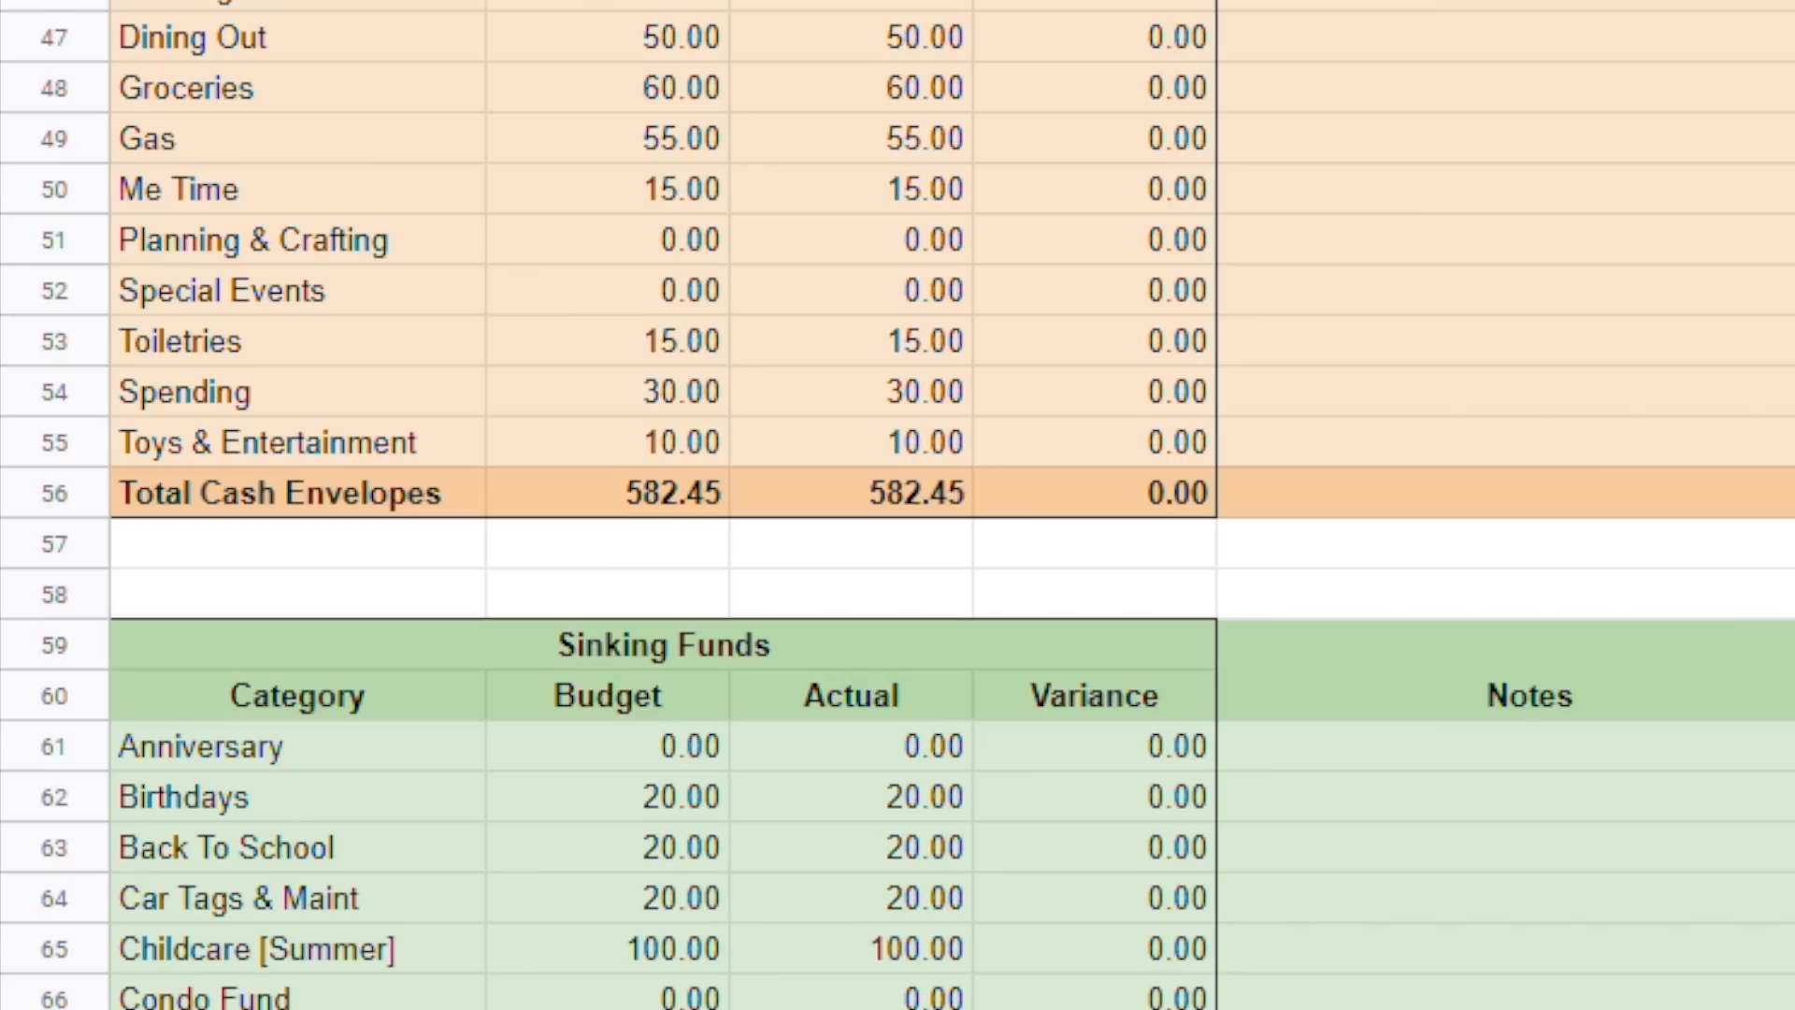
{"action": "scroll", "coordinate": [1731, 273], "scroll_direction": "down", "scroll_amount": 5}
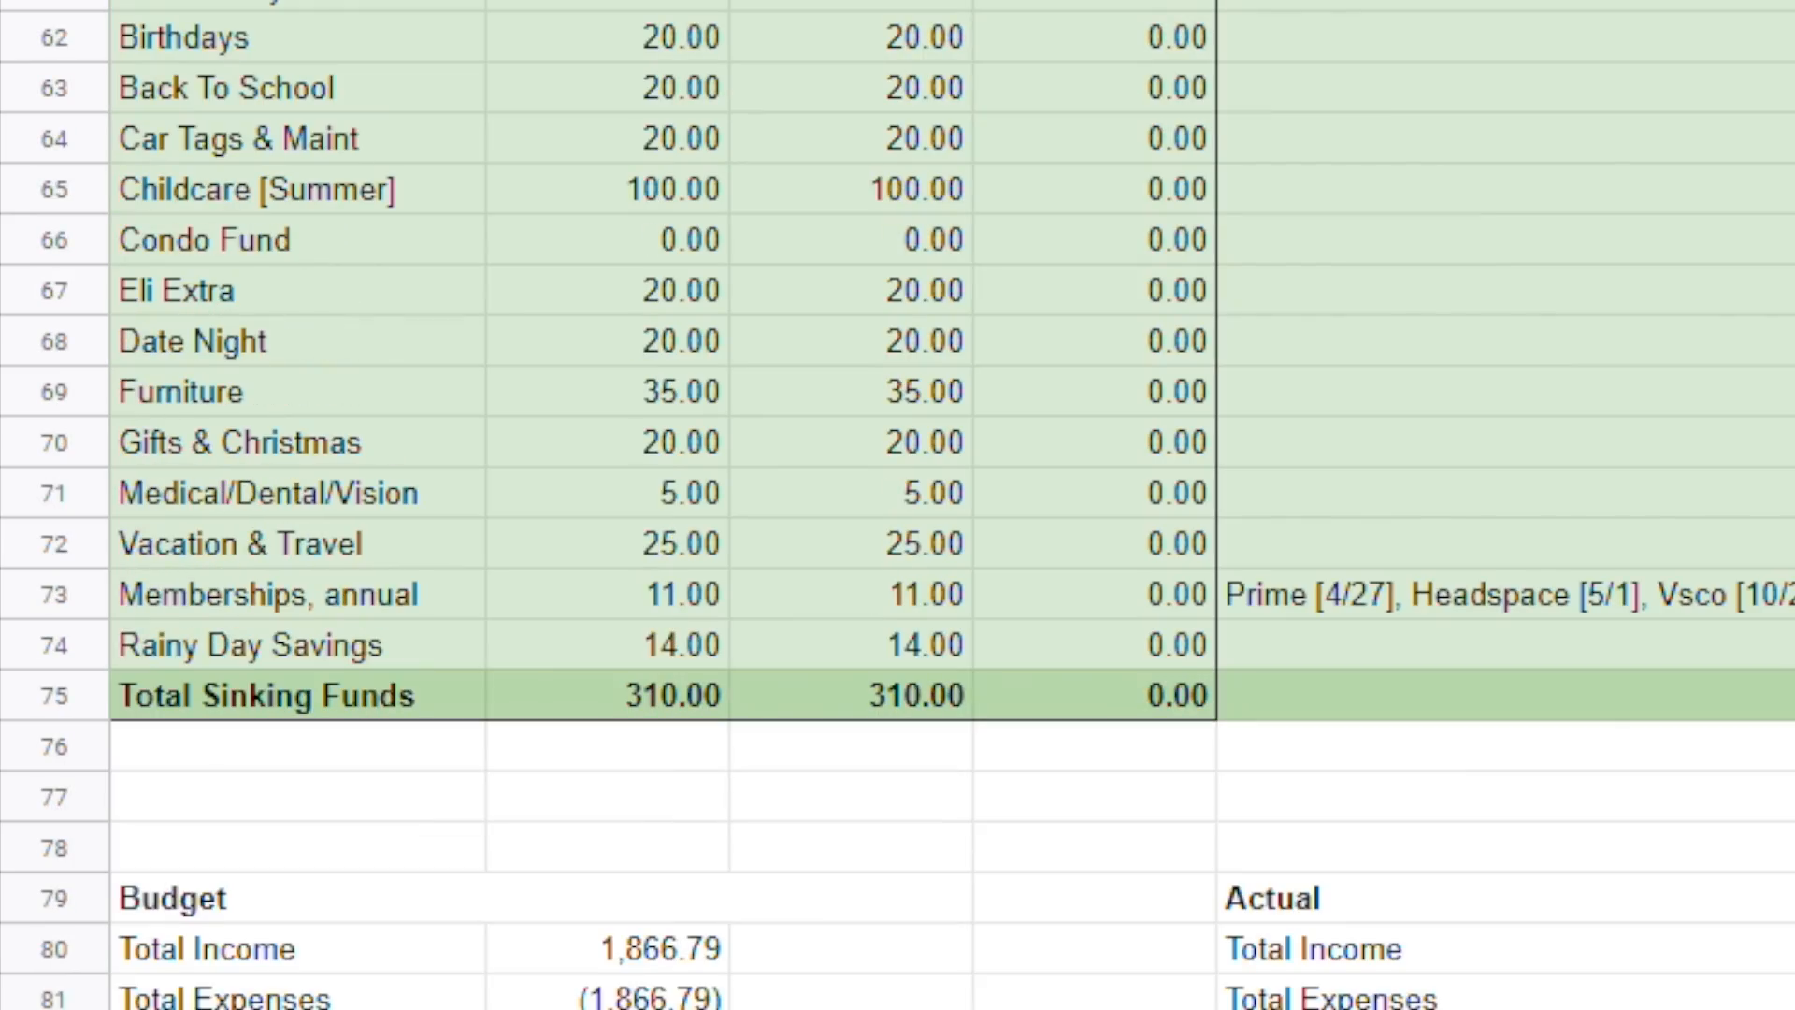
{"action": "scroll", "coordinate": [1699, 100], "scroll_direction": "up", "scroll_amount": 10}
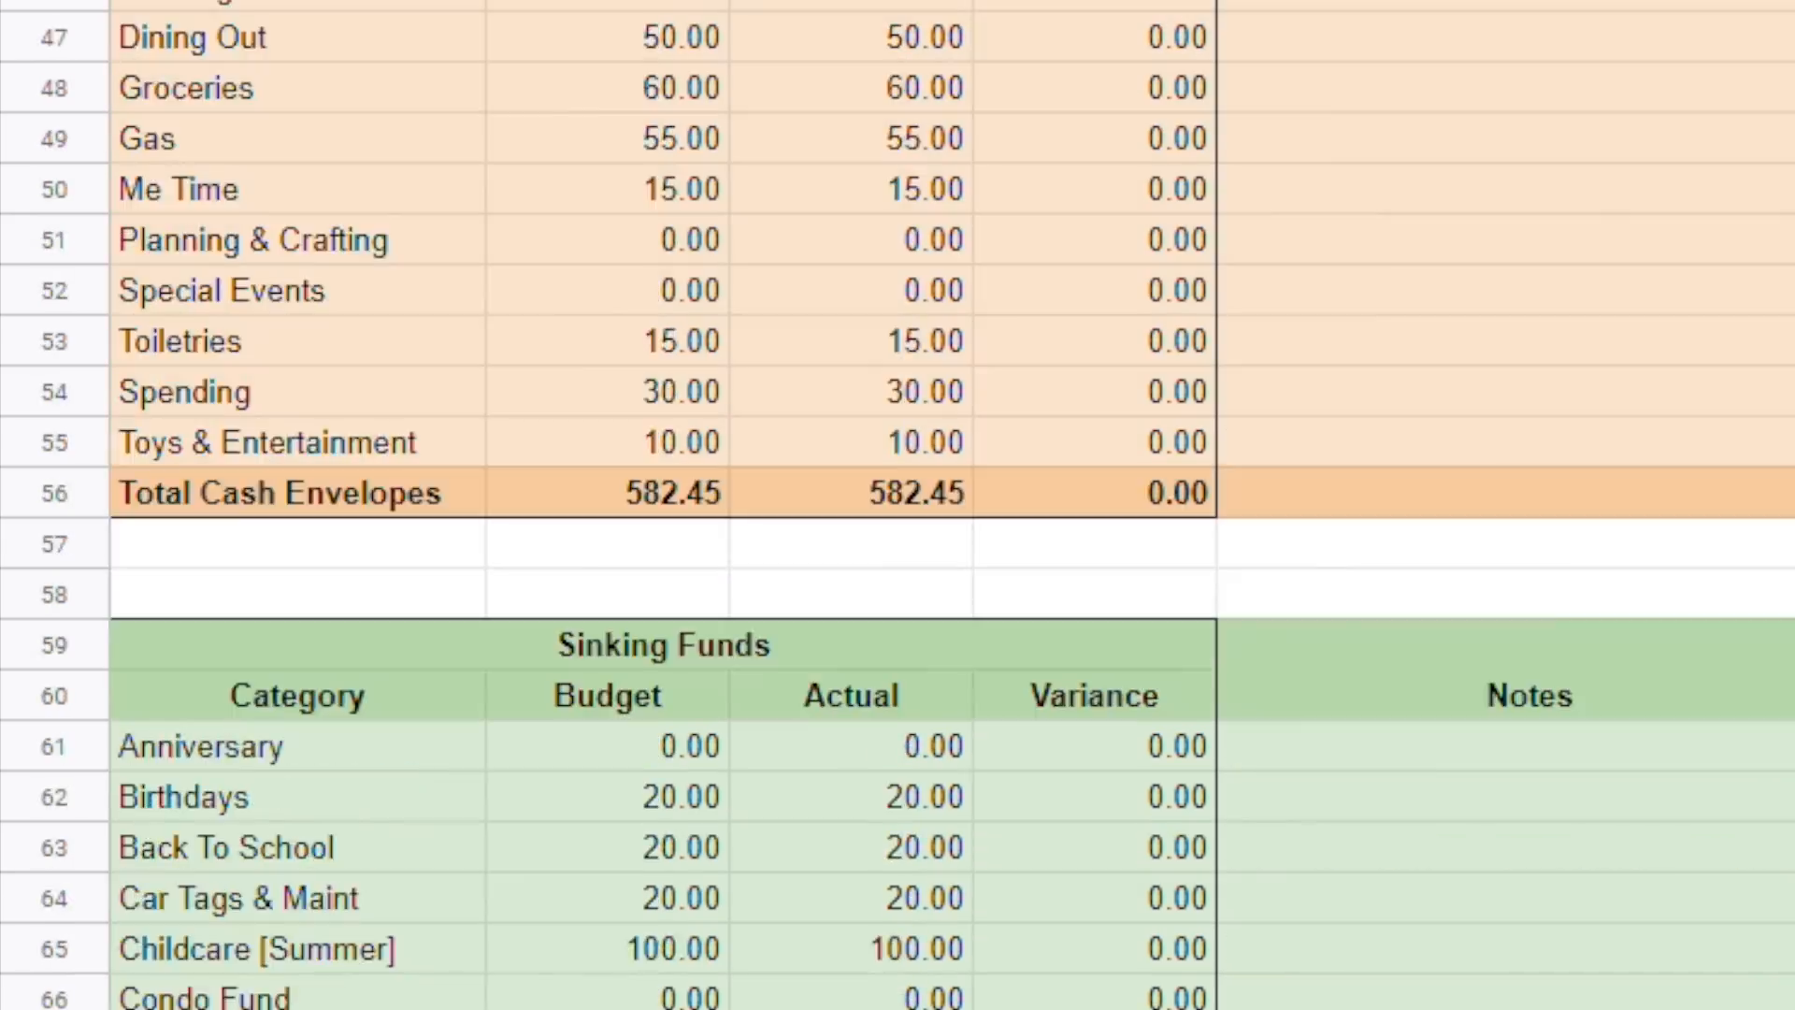
{"action": "scroll", "coordinate": [1699, 100], "scroll_direction": "down", "scroll_amount": 3}
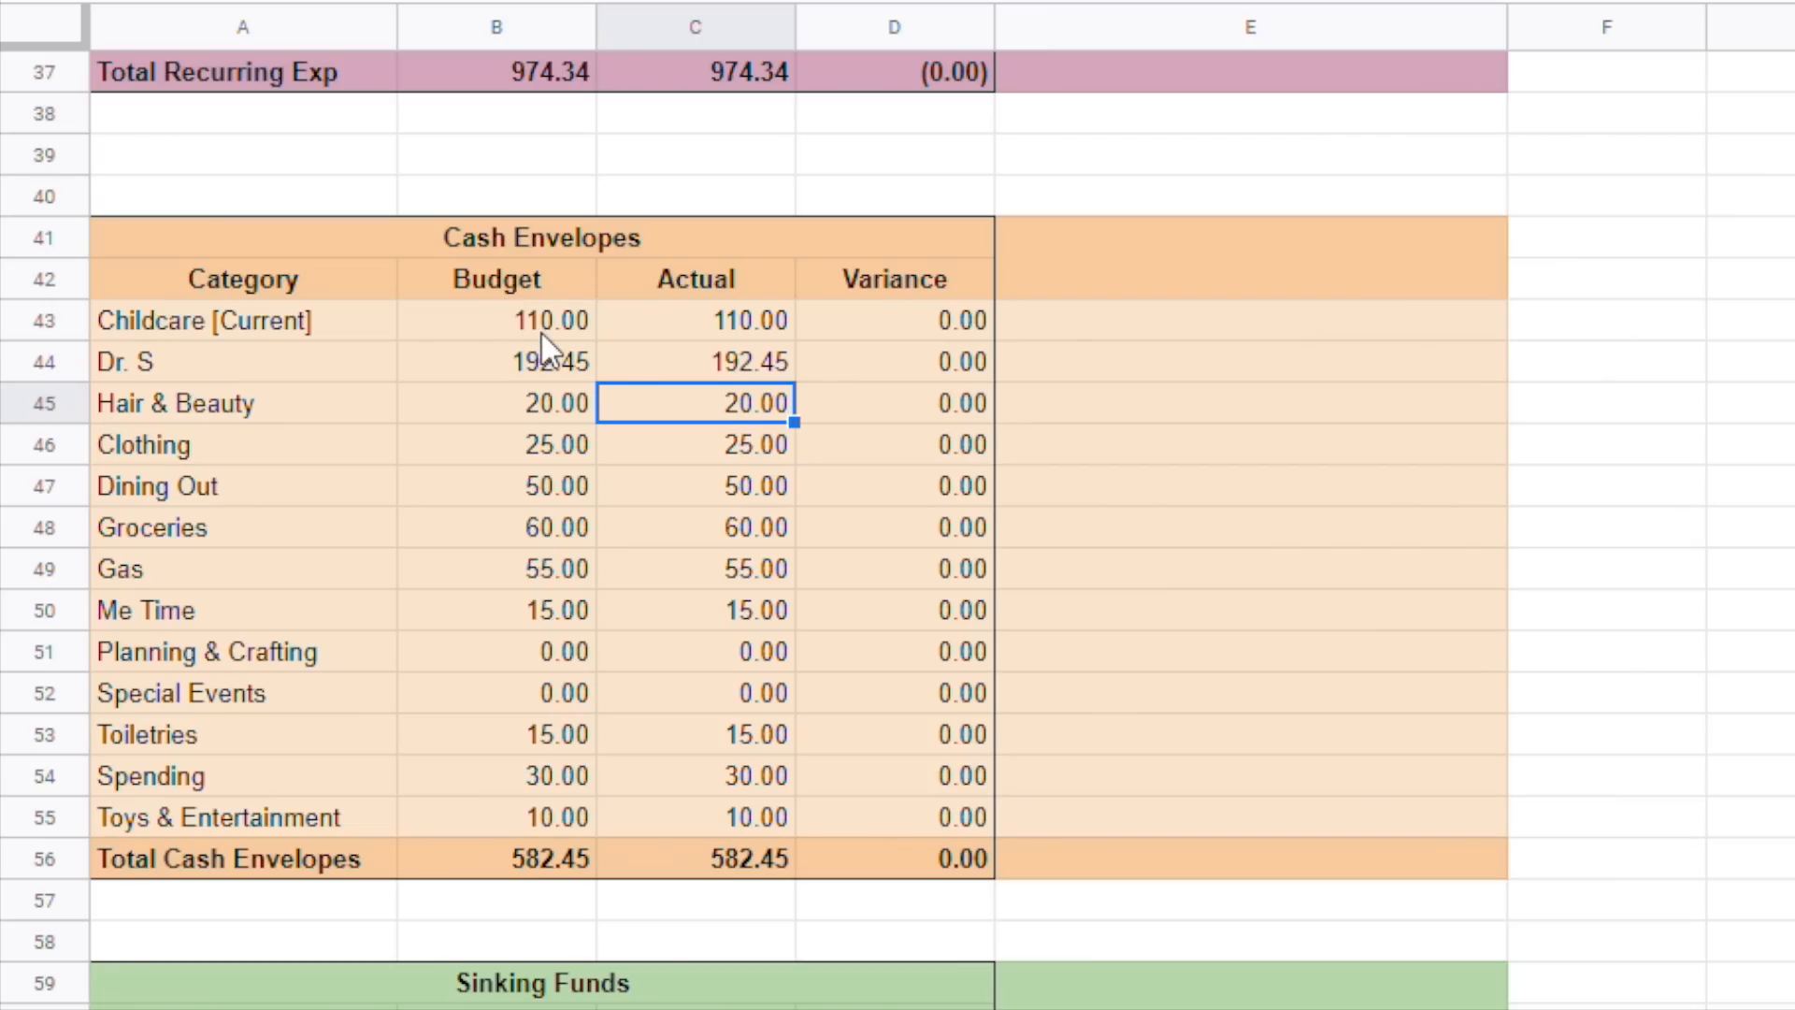
Examine the budgeted Cash Envelopes amounts one by one, from Childcare [Current] and Dr. S through Dining Out, Groceries, Gas and Spending.
{"action": "left_click", "coordinate": [521, 332]}
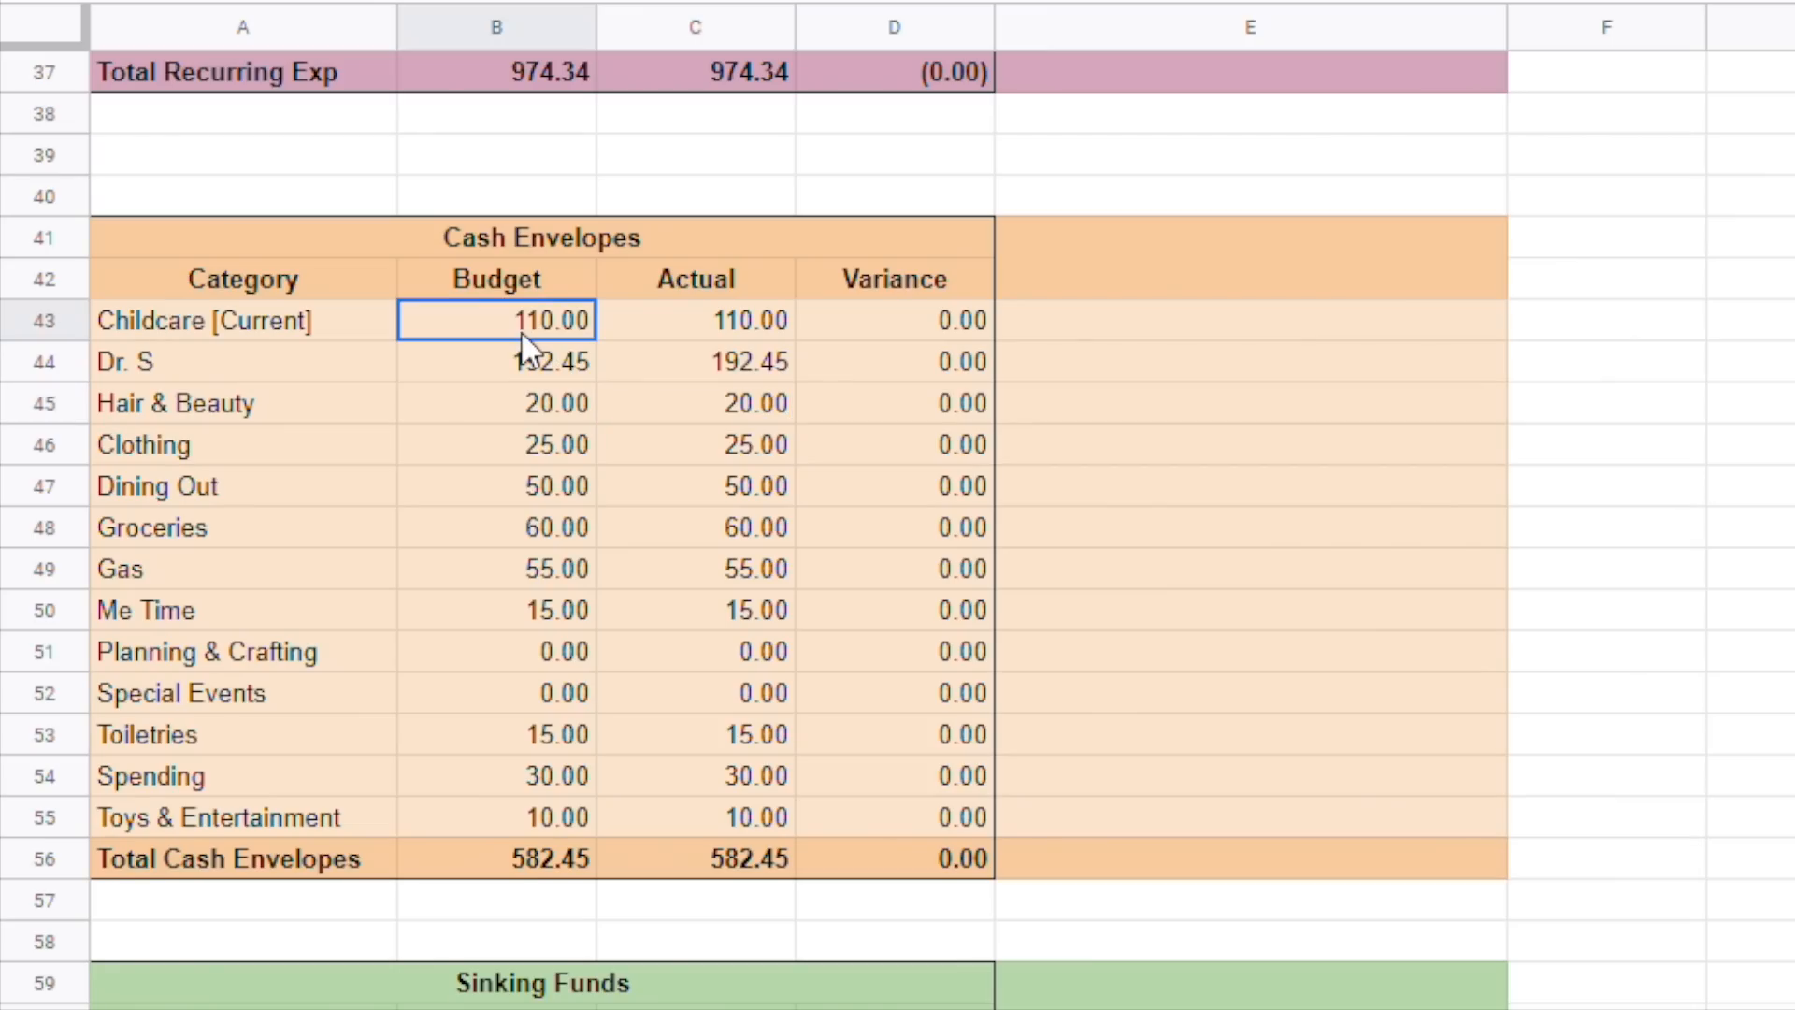
{"action": "left_click", "coordinate": [486, 354]}
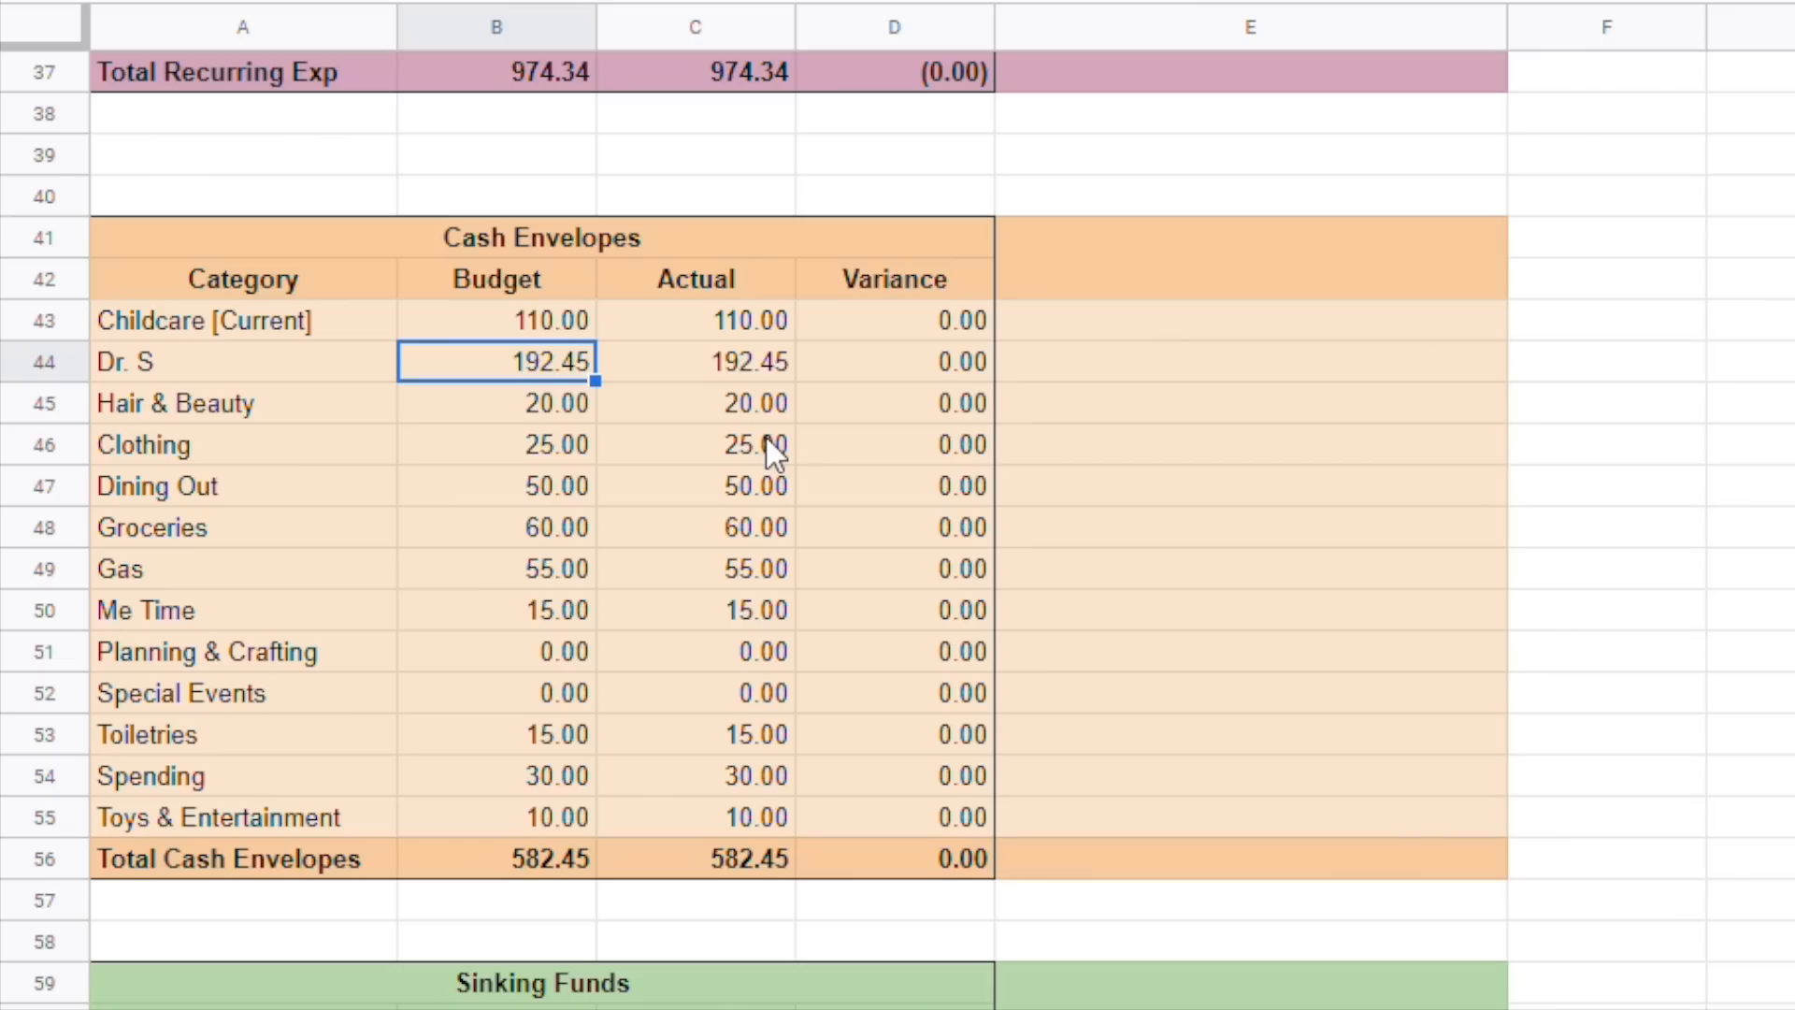
{"action": "left_click", "coordinate": [47, 498]}
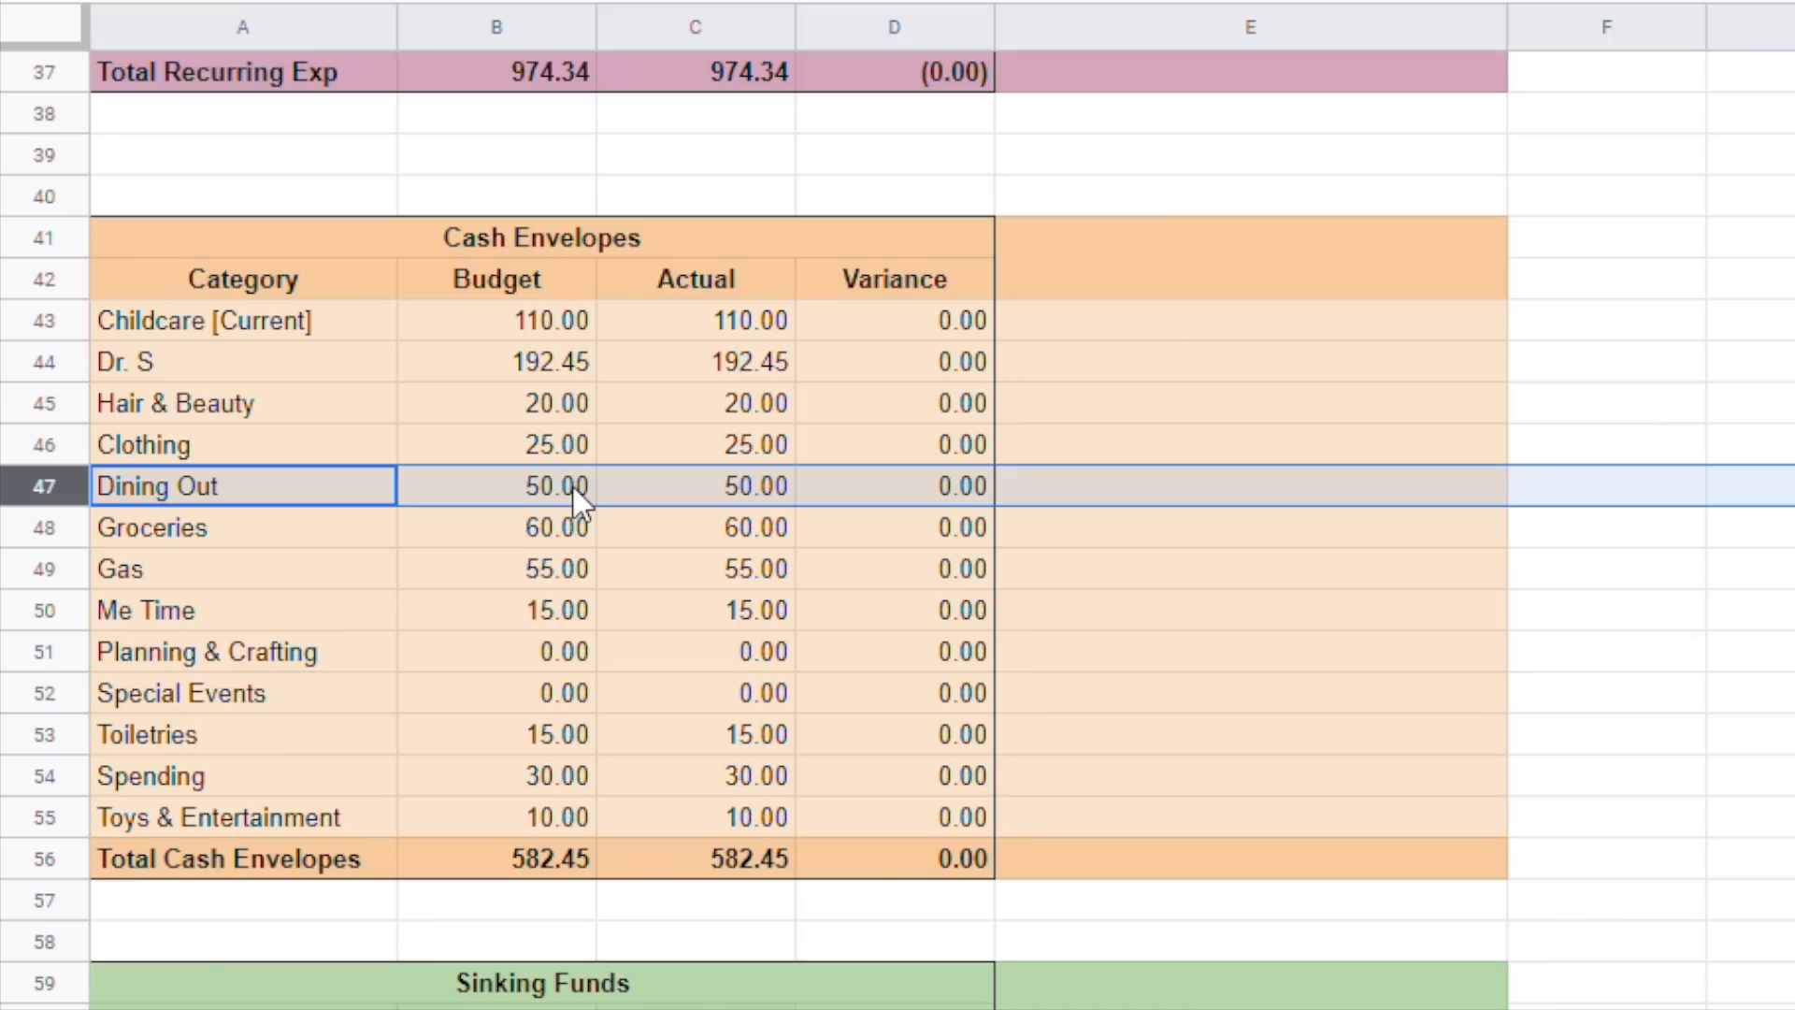
{"action": "left_click", "coordinate": [567, 537]}
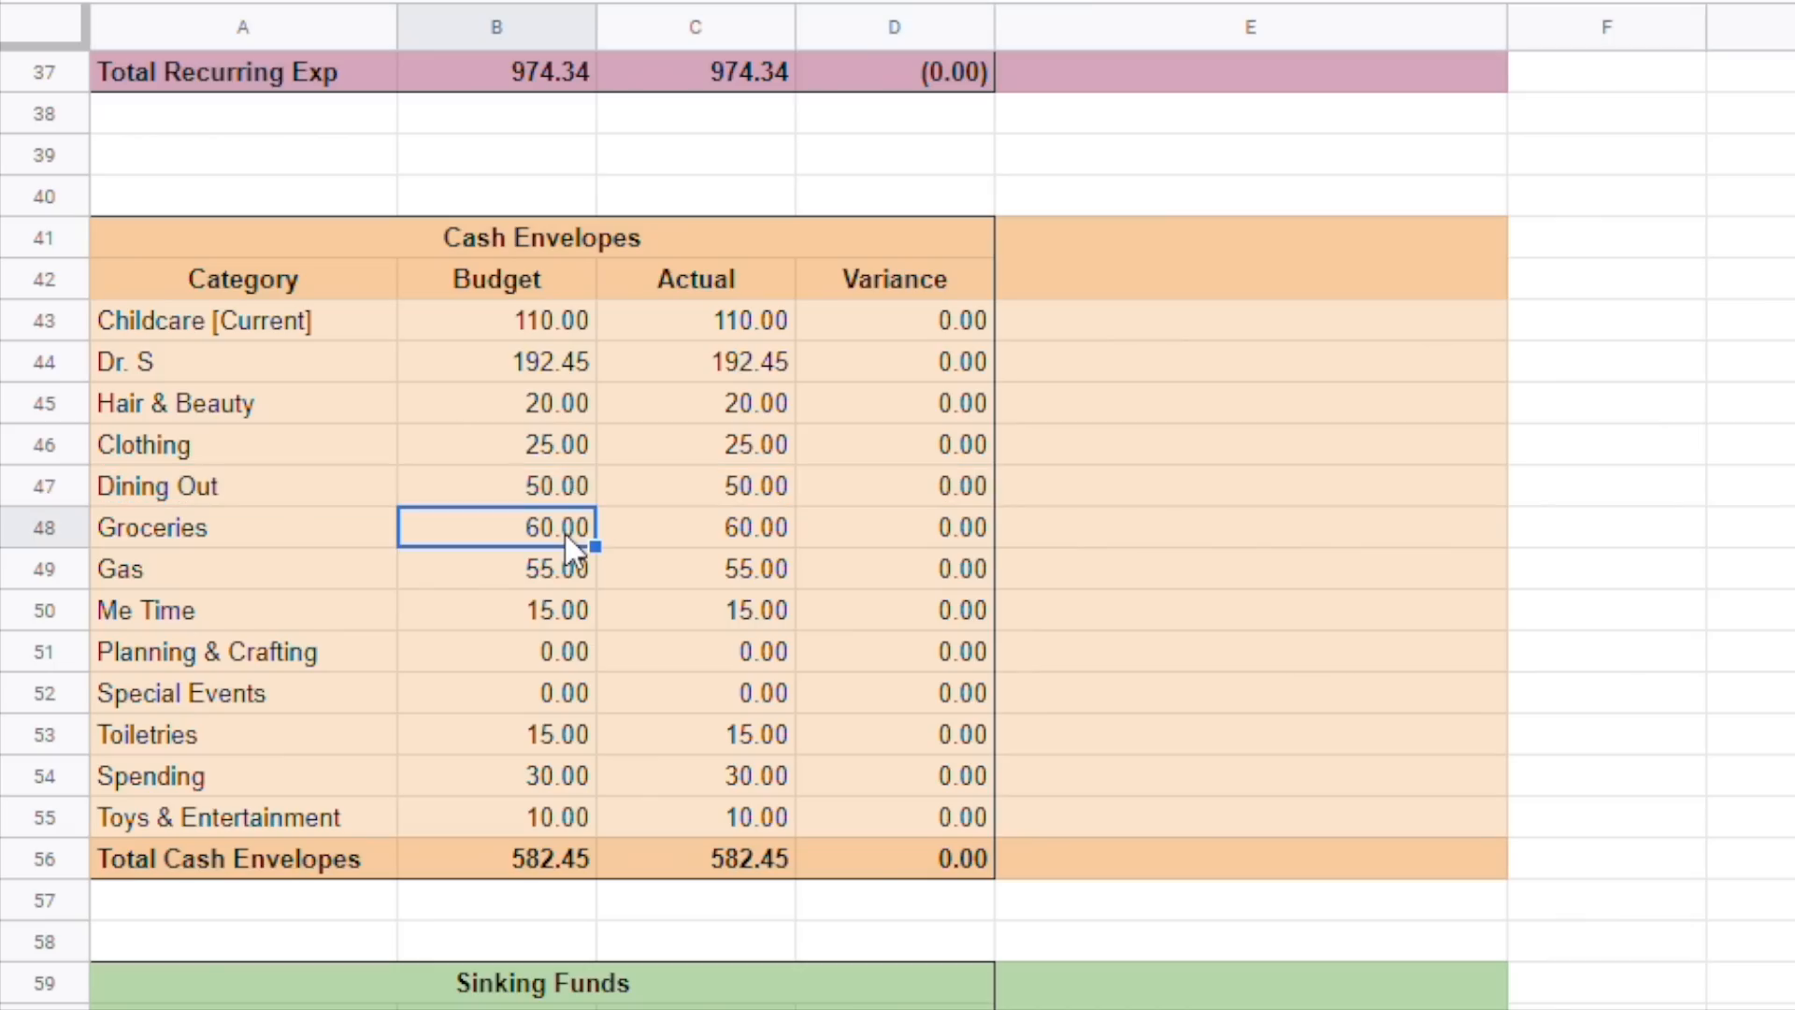
{"action": "left_click", "coordinate": [501, 567]}
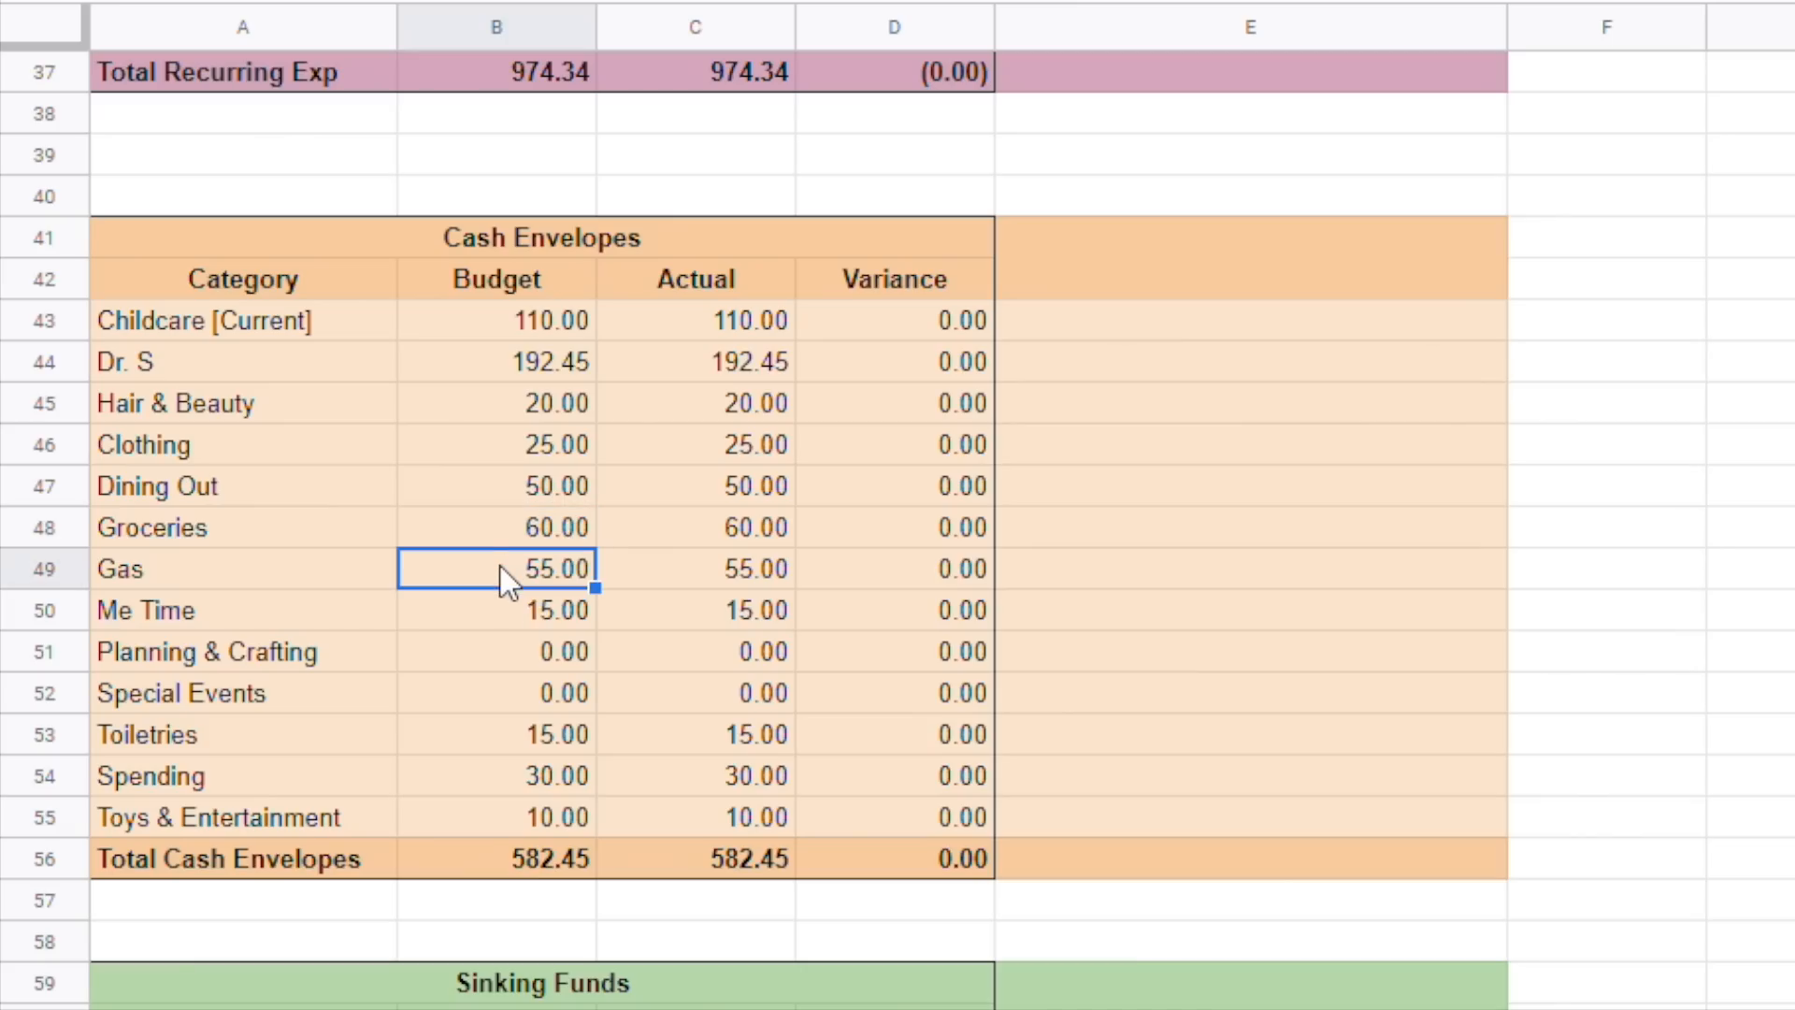
{"action": "left_click_drag", "start_coordinate": [494, 339], "coordinate": [497, 798]}
Inspect the count and amount cells for the 100's and 50's in the Bank Note table.
{"action": "scroll", "coordinate": [741, 629], "scroll_direction": "down", "scroll_amount": 10}
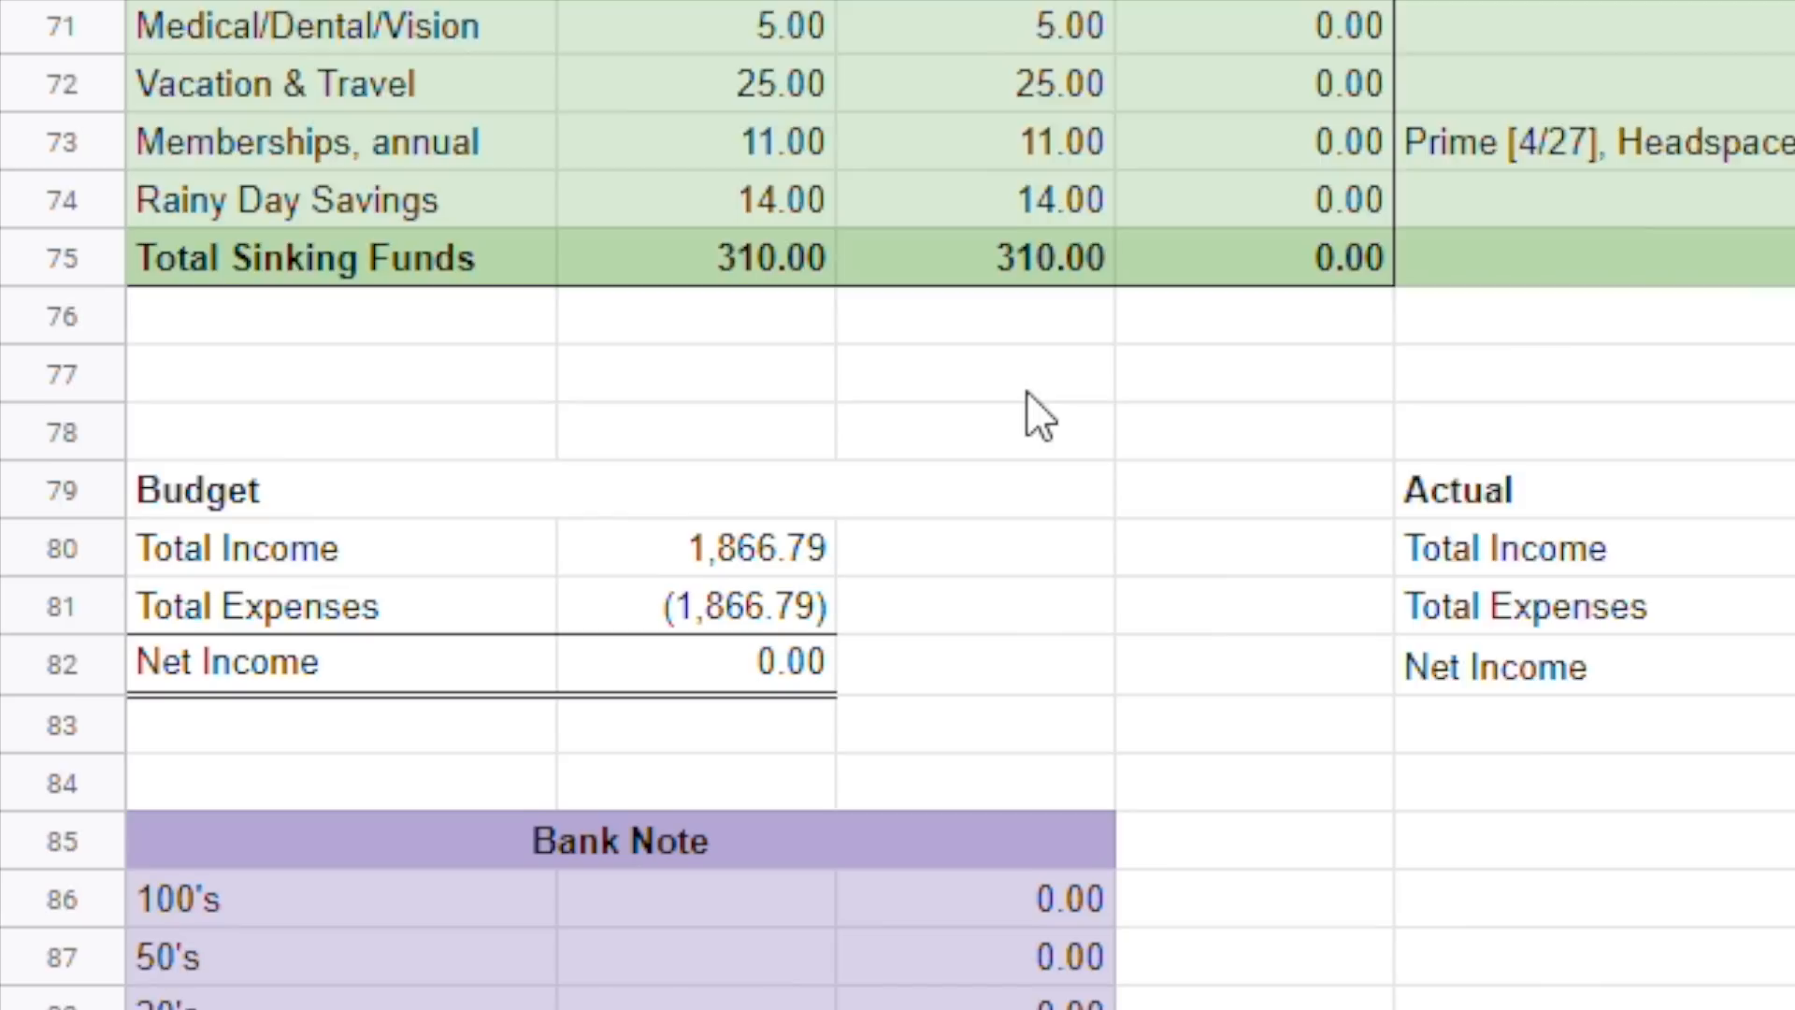
{"action": "scroll", "coordinate": [1027, 391], "scroll_direction": "down", "scroll_amount": 1}
{"action": "scroll", "coordinate": [582, 839], "scroll_direction": "up", "scroll_amount": 1}
{"action": "left_click", "coordinate": [755, 905]}
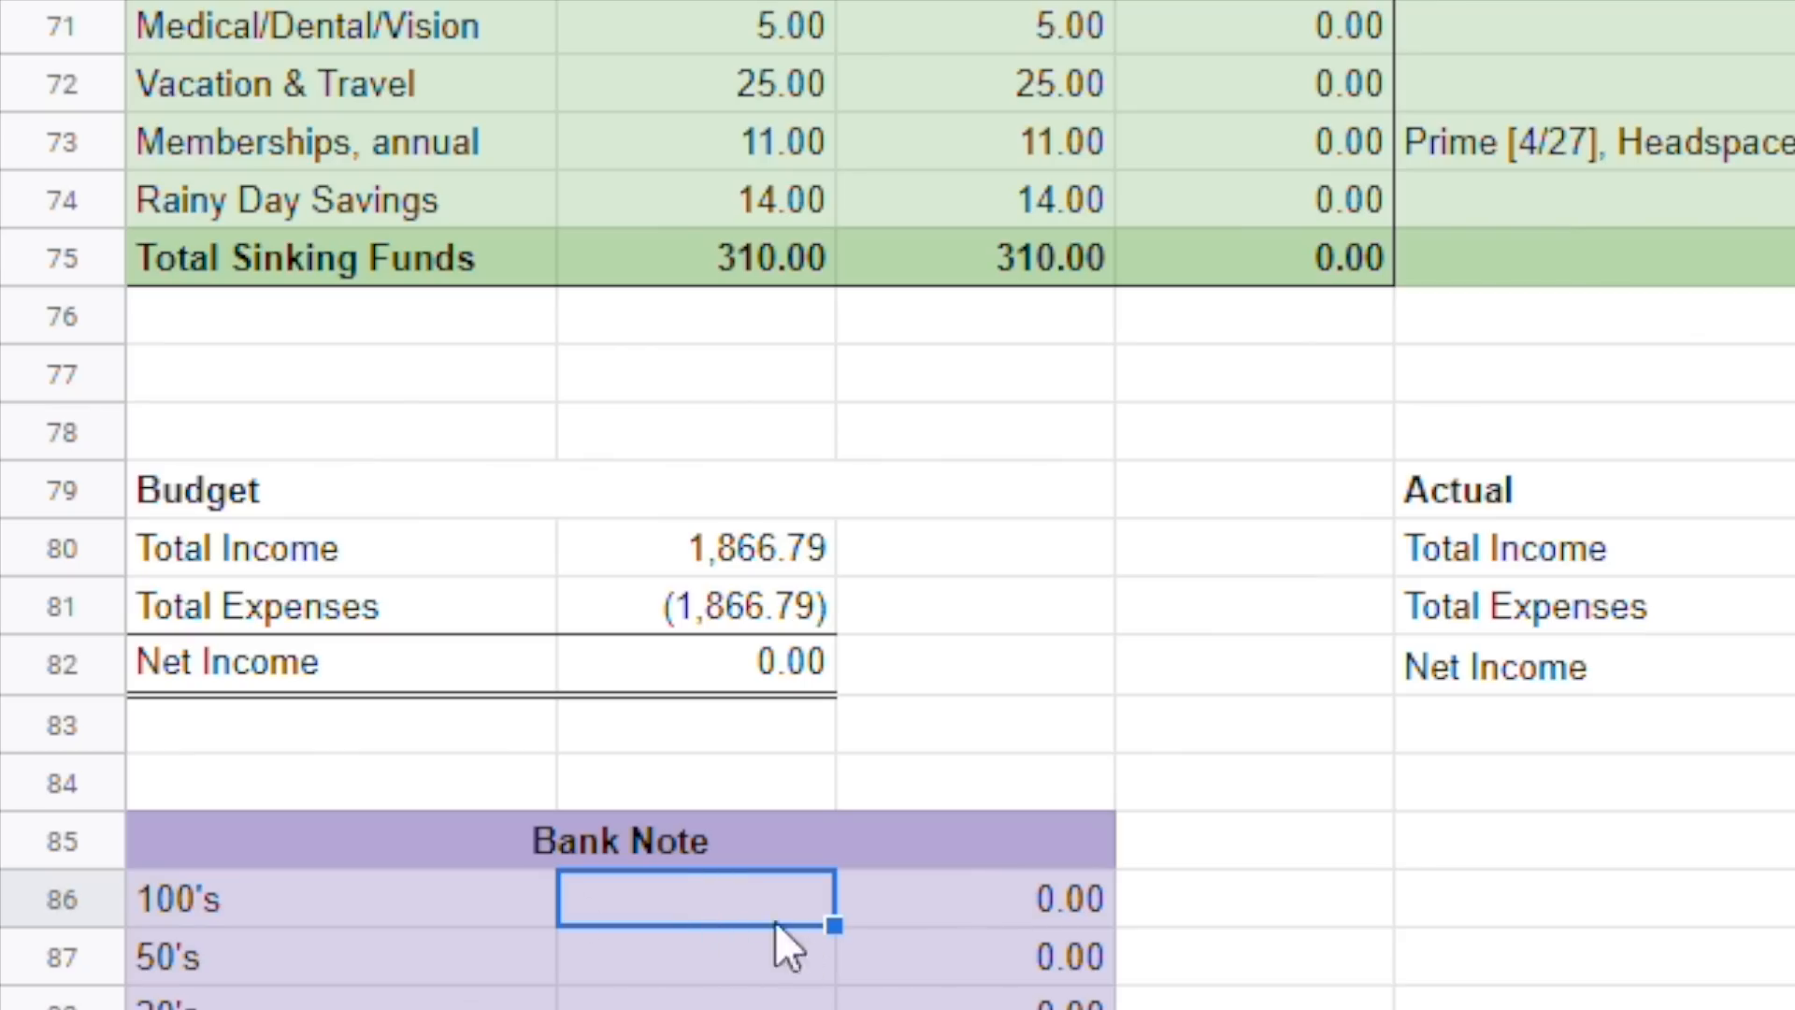
{"action": "left_click", "coordinate": [390, 918]}
{"action": "left_click", "coordinate": [716, 907]}
{"action": "left_click", "coordinate": [974, 903]}
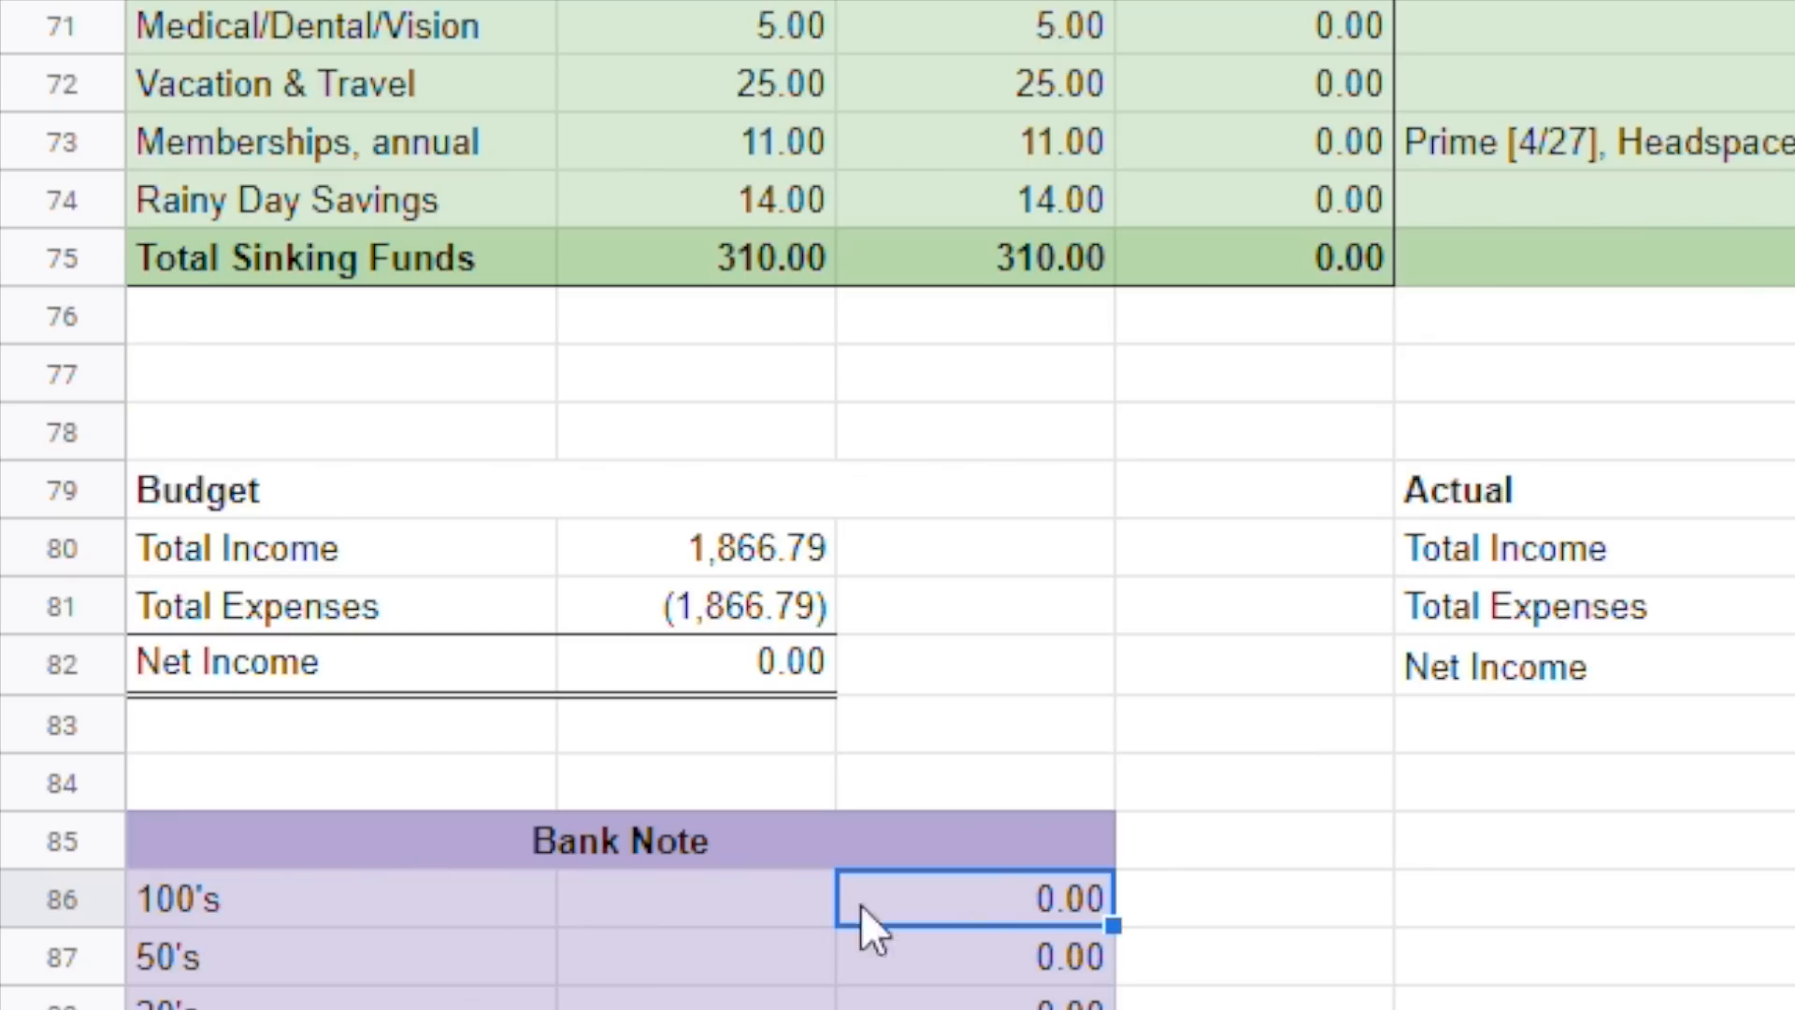
{"action": "left_click", "coordinate": [639, 910]}
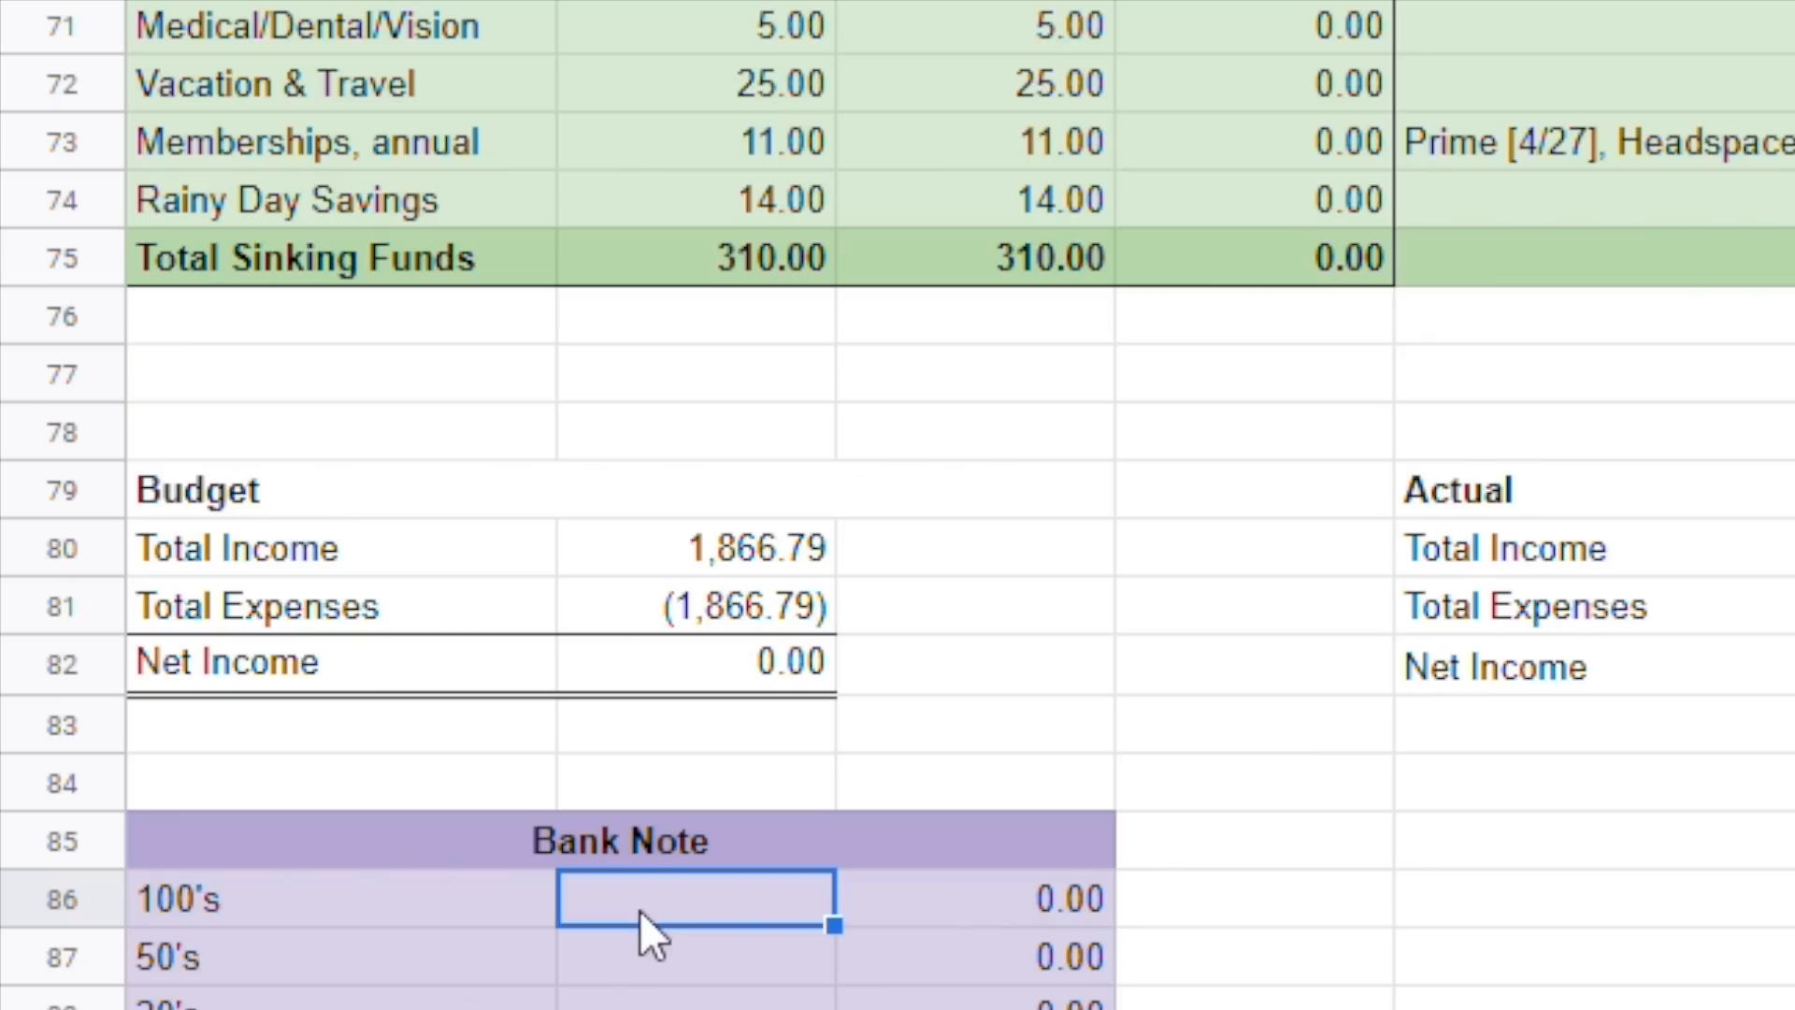
{"action": "left_click", "coordinate": [978, 940]}
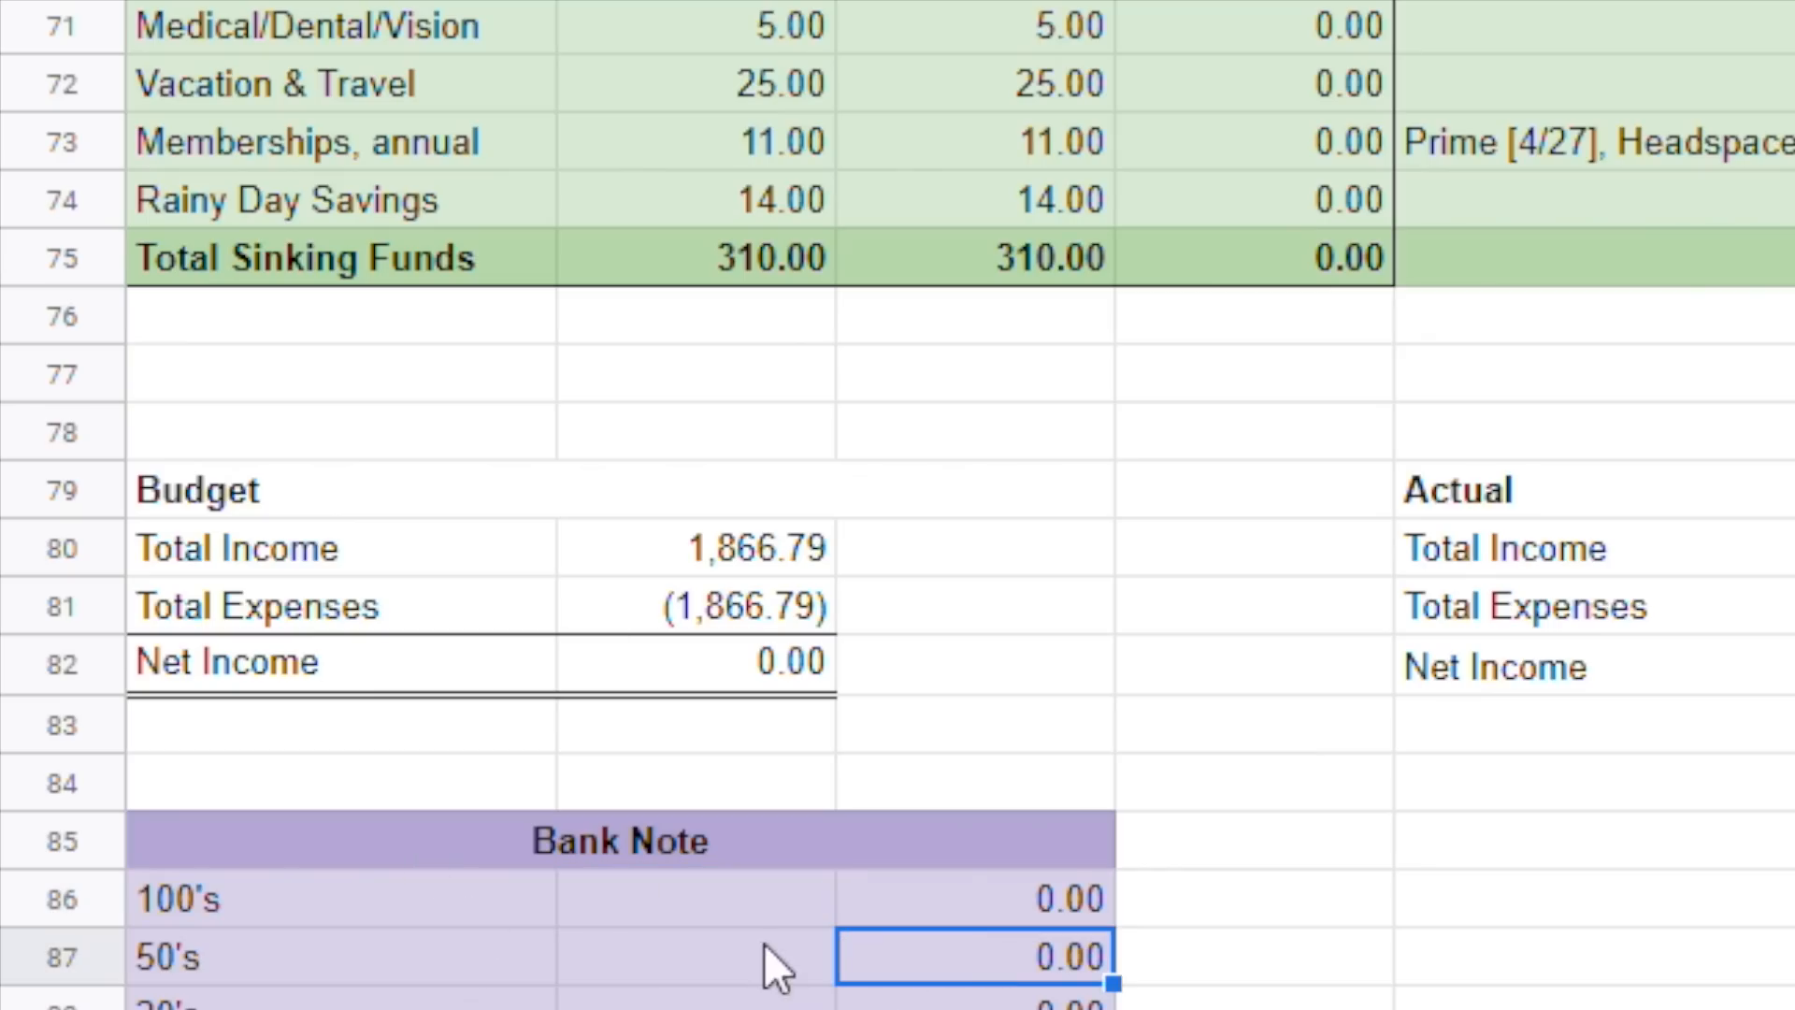
{"action": "left_click", "coordinate": [718, 969]}
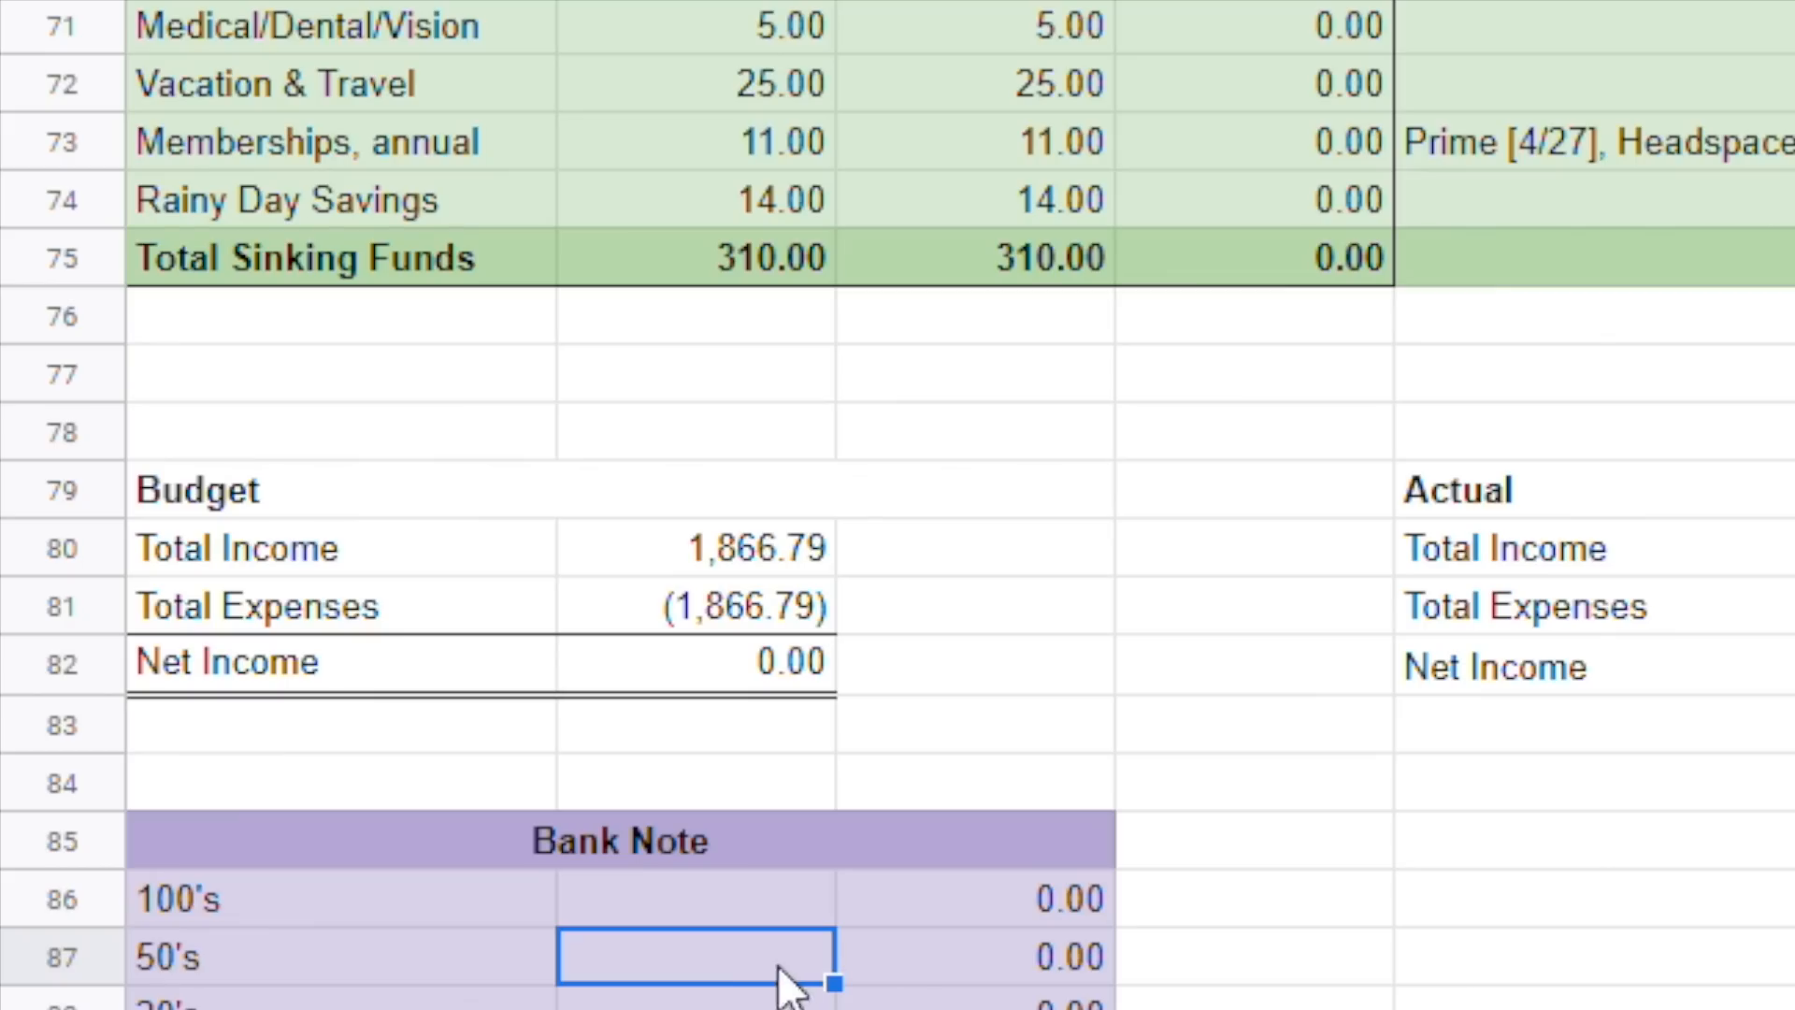
Fill in the Bank Note counts with 3 for the 100's, 3 for the 50's and 15 for the 20's.
{"action": "left_click", "coordinate": [750, 890]}
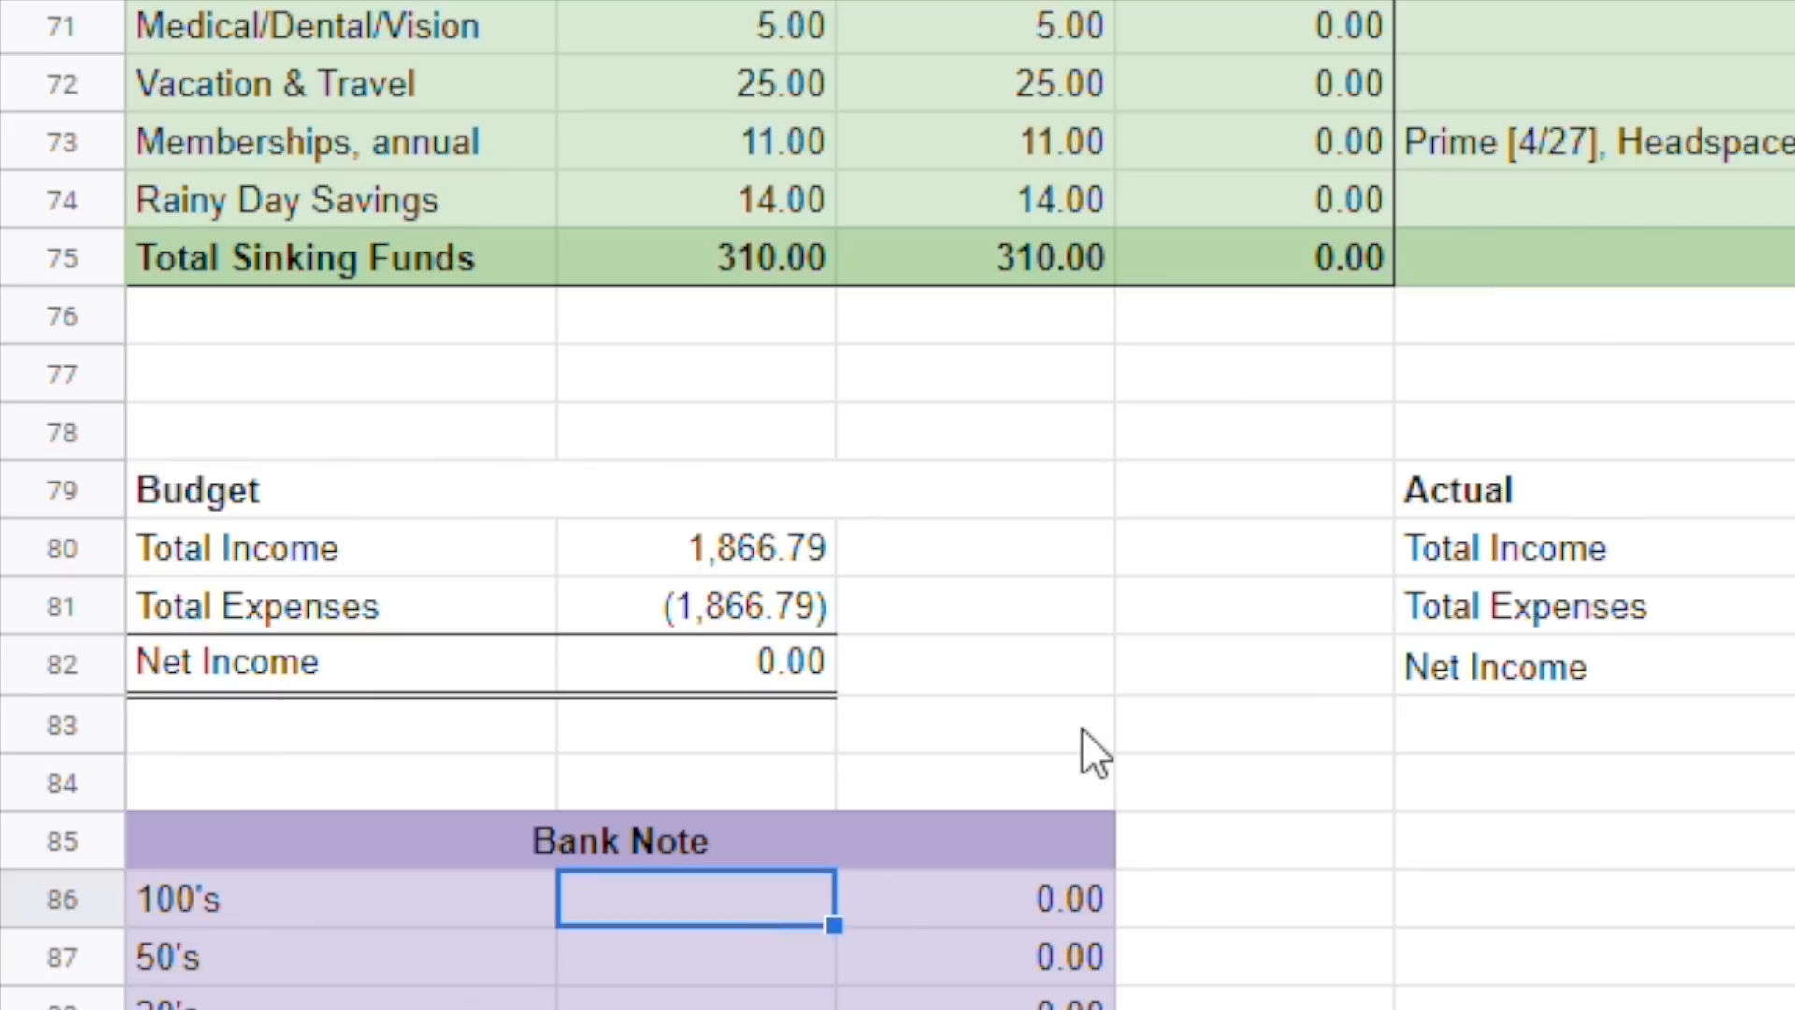
{"action": "type", "text": "3"}
{"action": "key", "text": "Return"}
{"action": "type", "text": "3"}
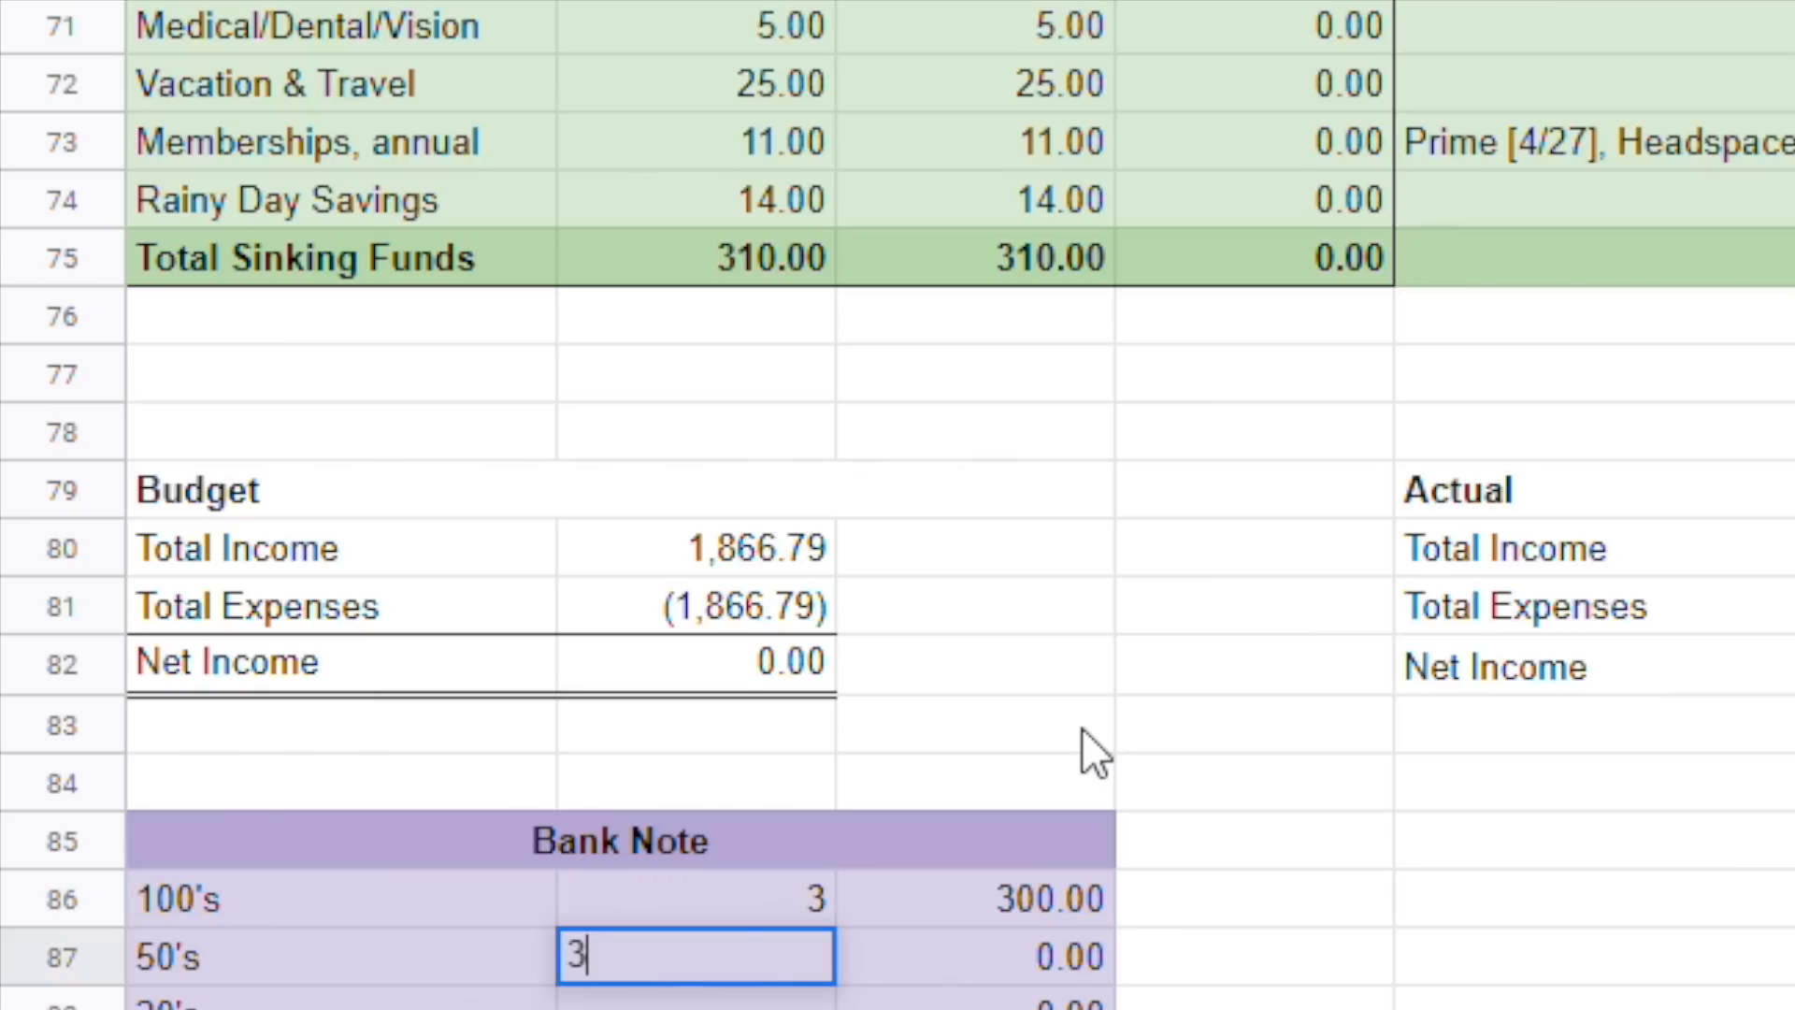
{"action": "key", "text": "Return"}
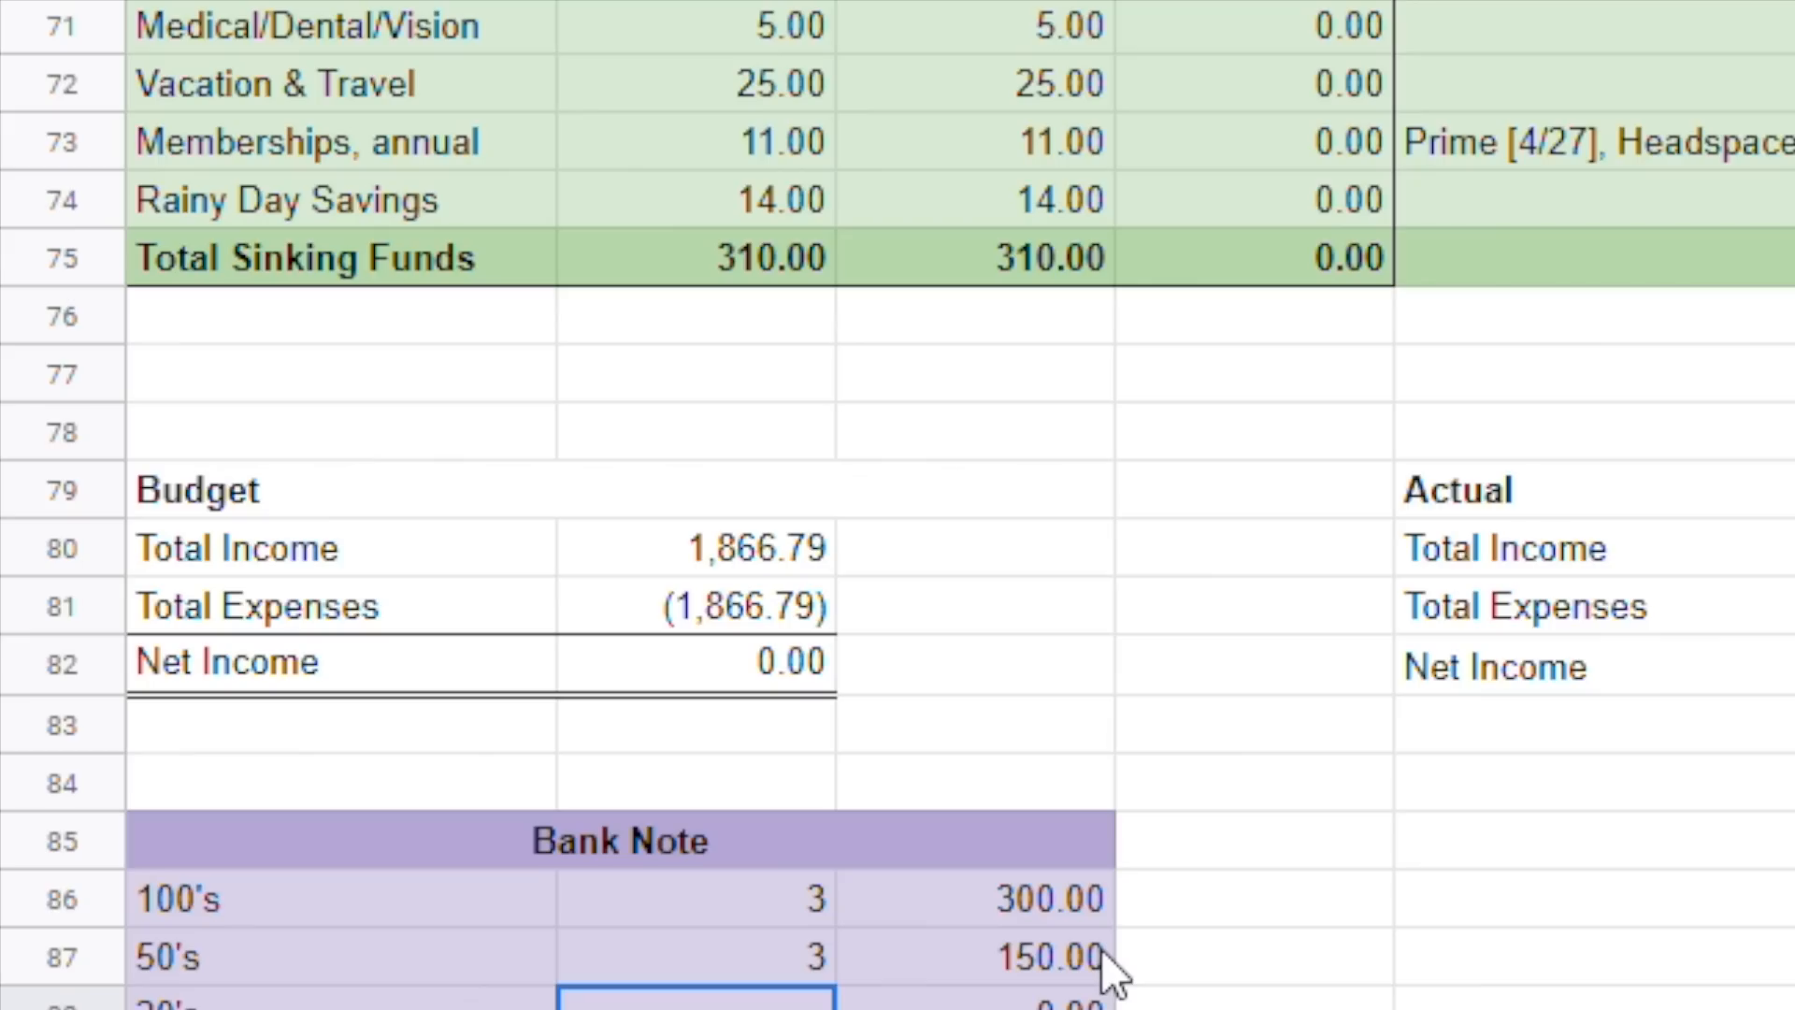
{"action": "type", "text": "15"}
{"action": "key", "text": "Return"}
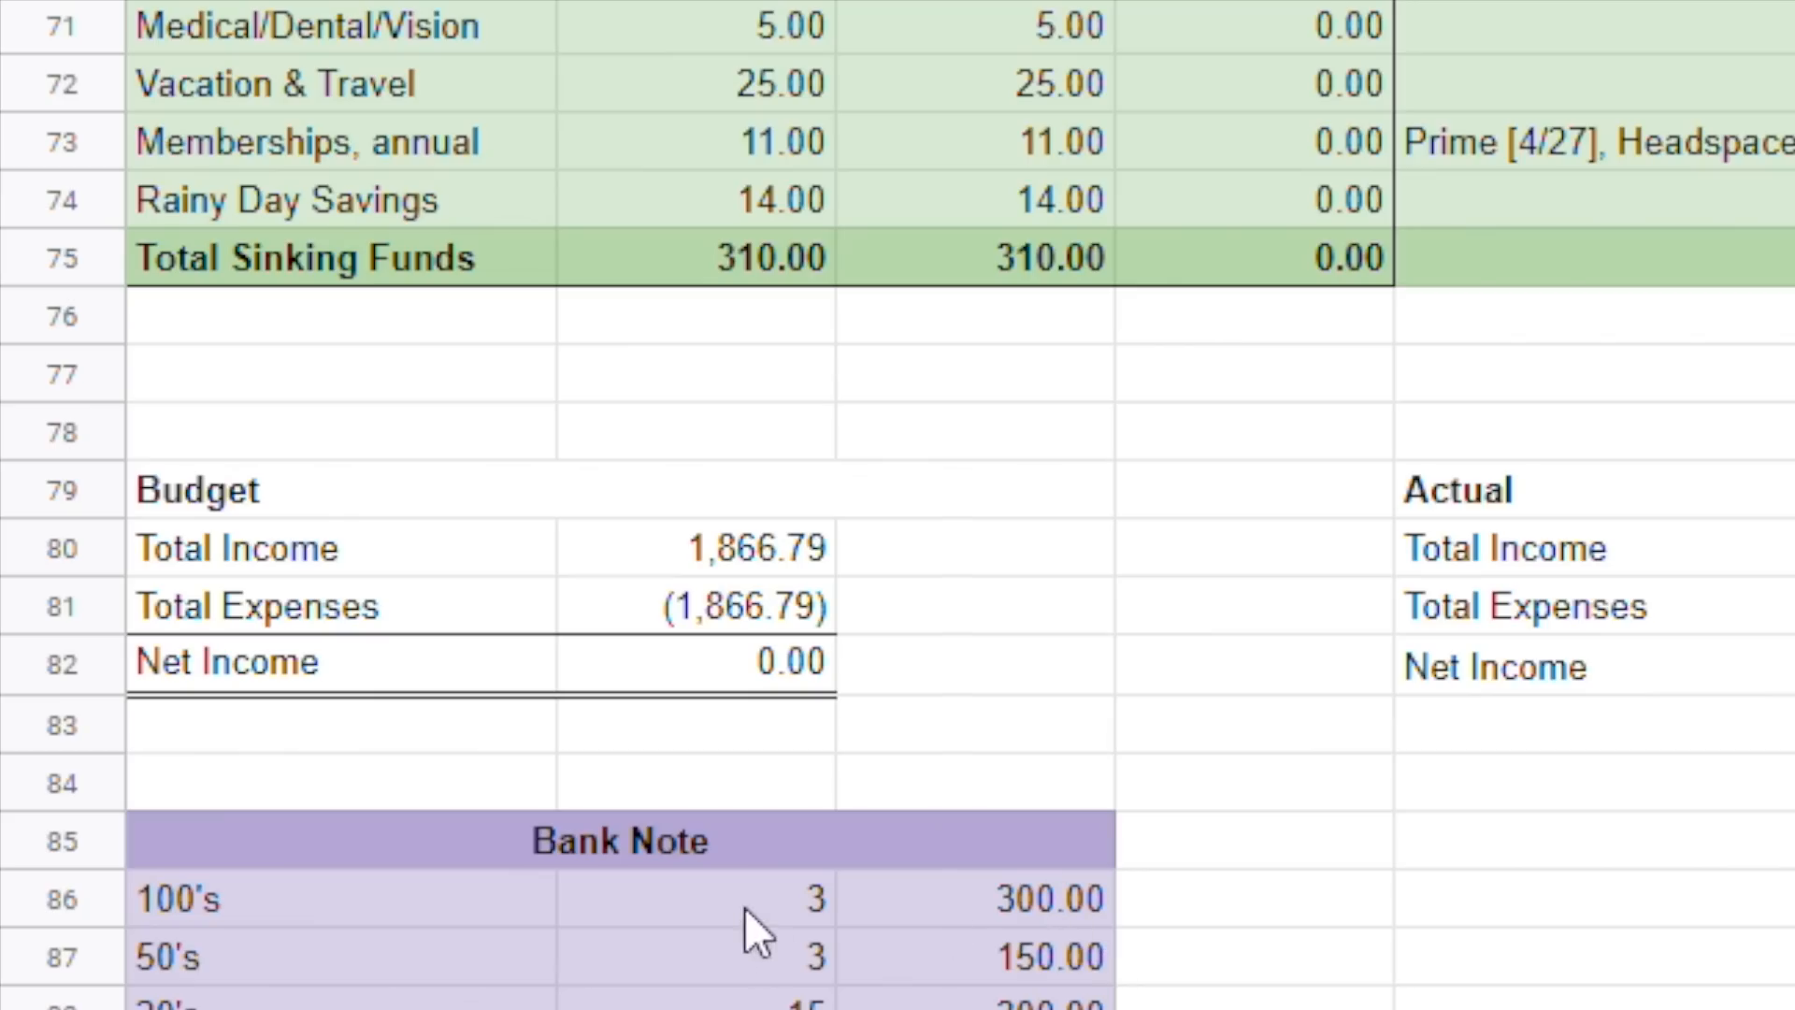
{"action": "left_click", "coordinate": [789, 892]}
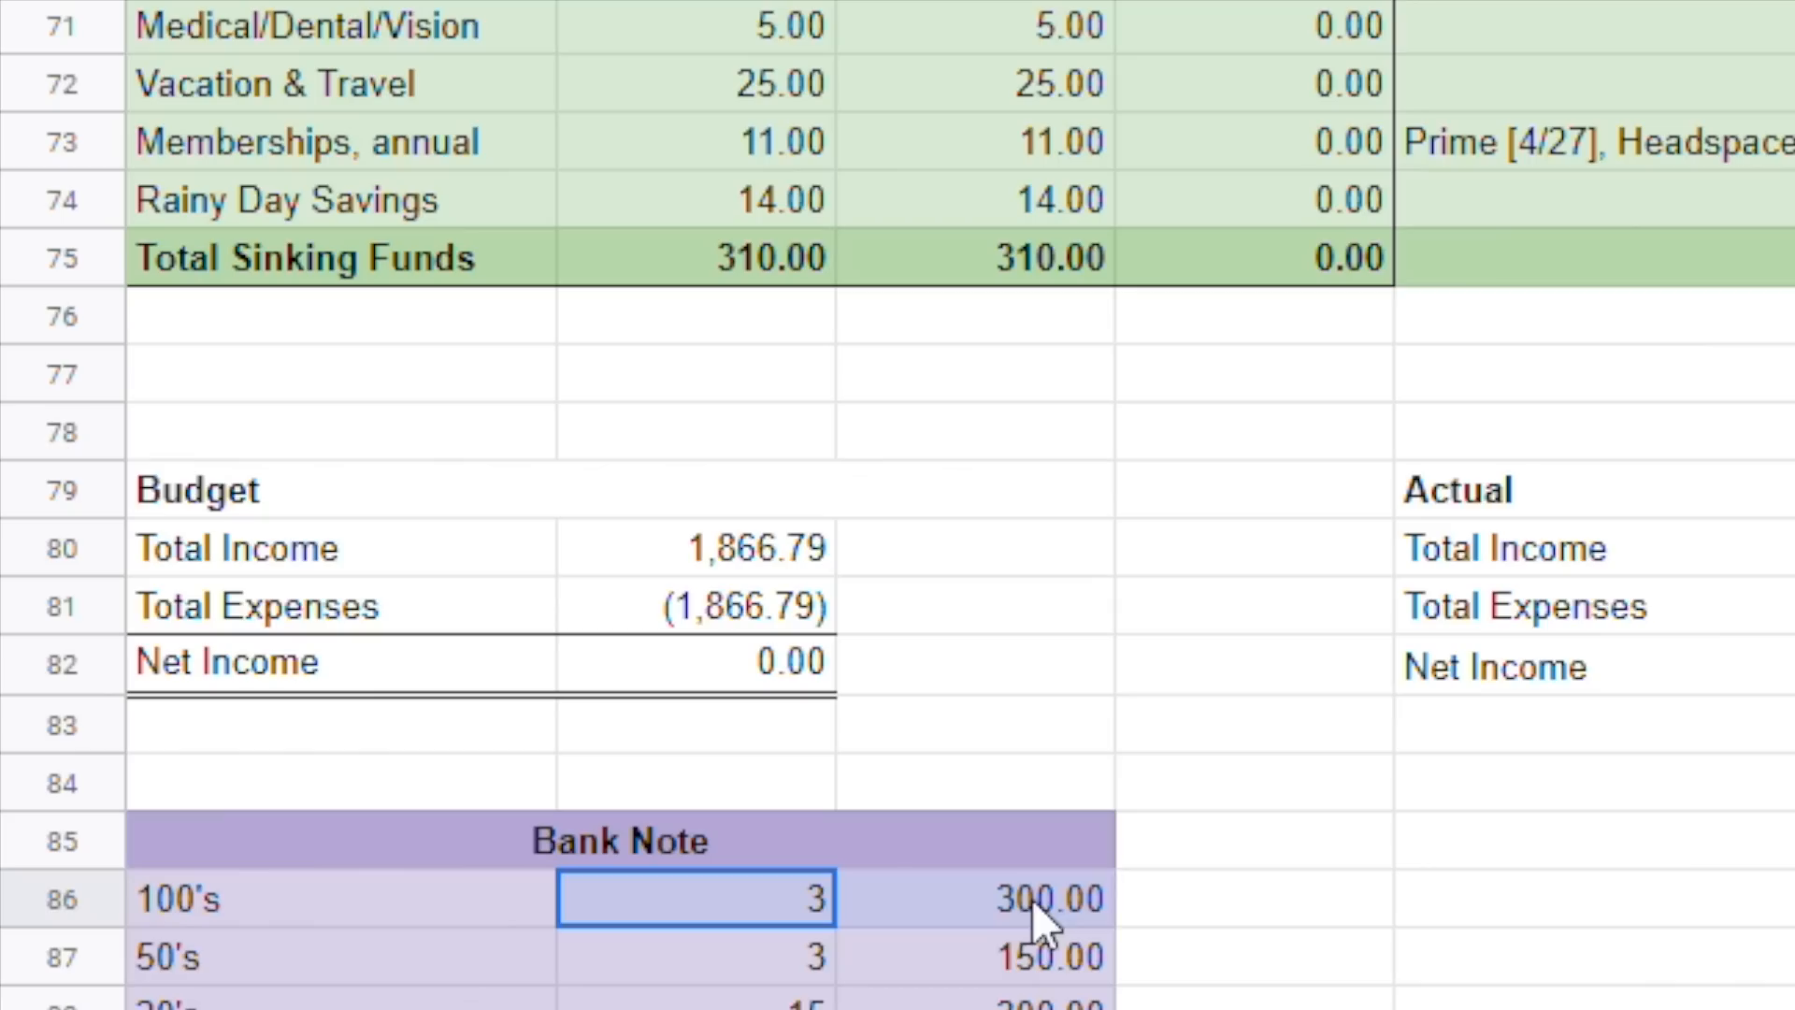
Check the counts and amounts for the 100's, 50's and 20's in the Bank Note table, including the range being totalled.
{"action": "left_click", "coordinate": [728, 973]}
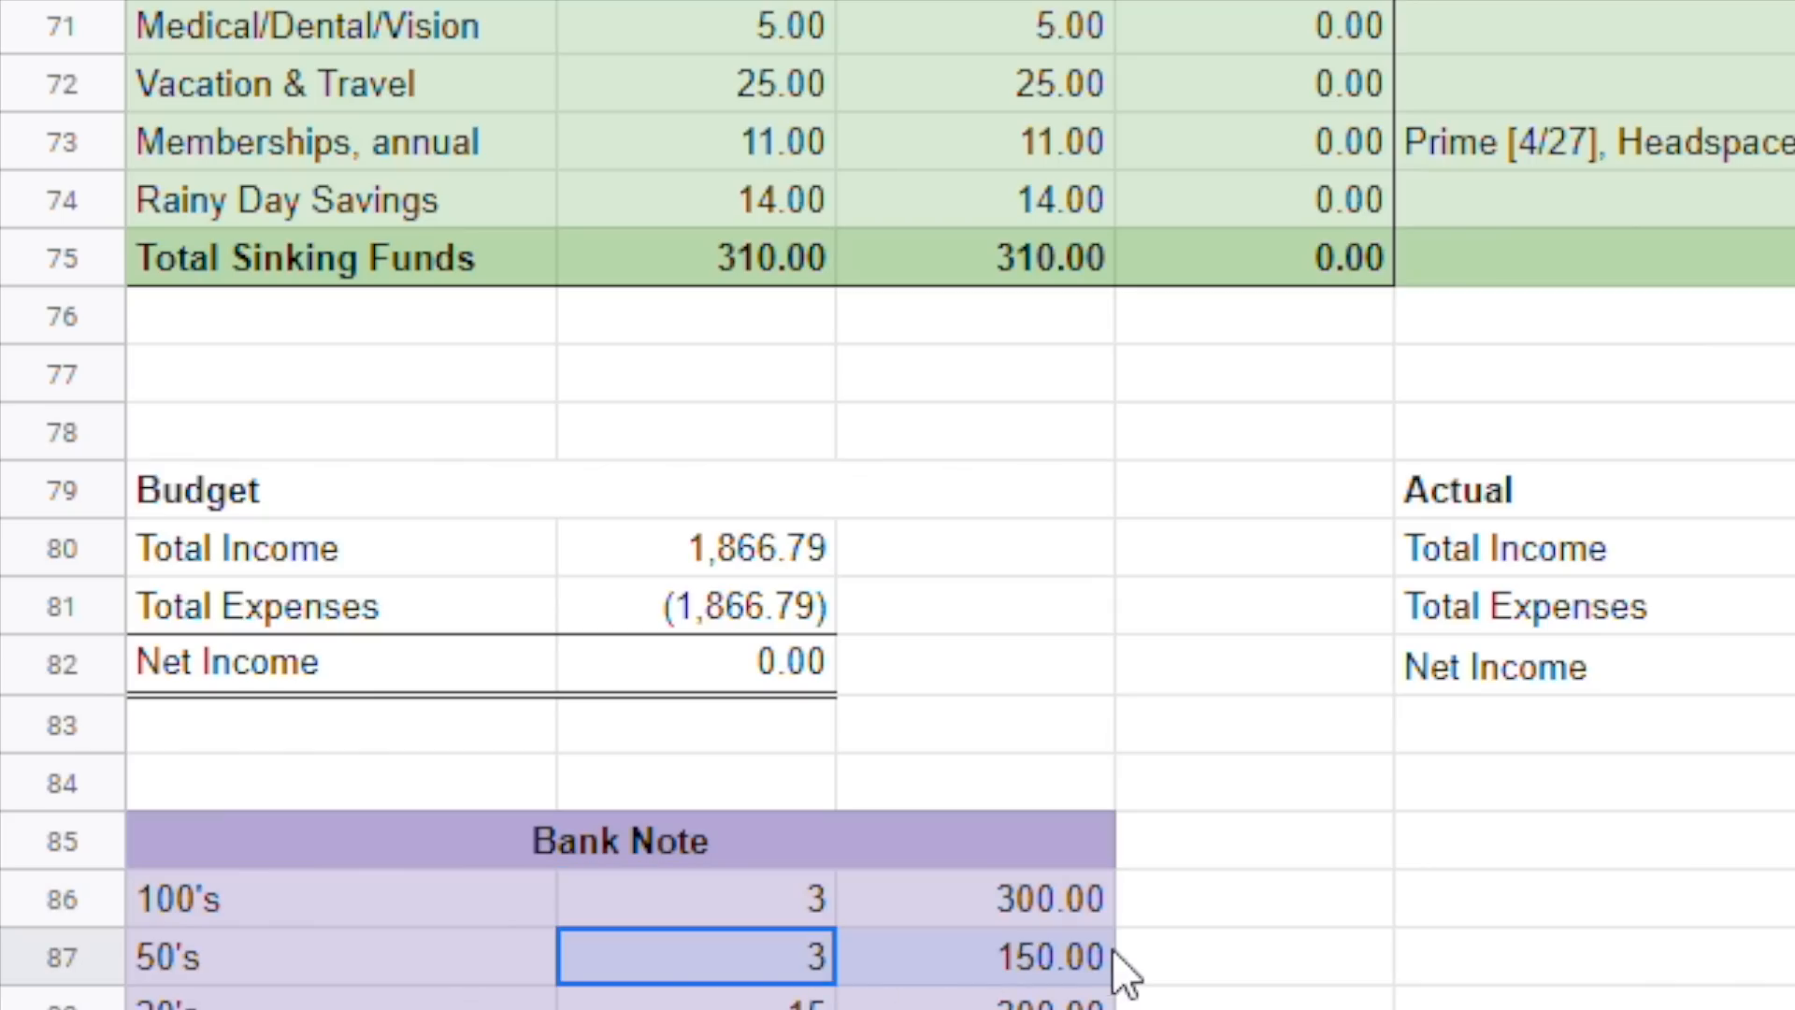
{"action": "key", "text": "Down"}
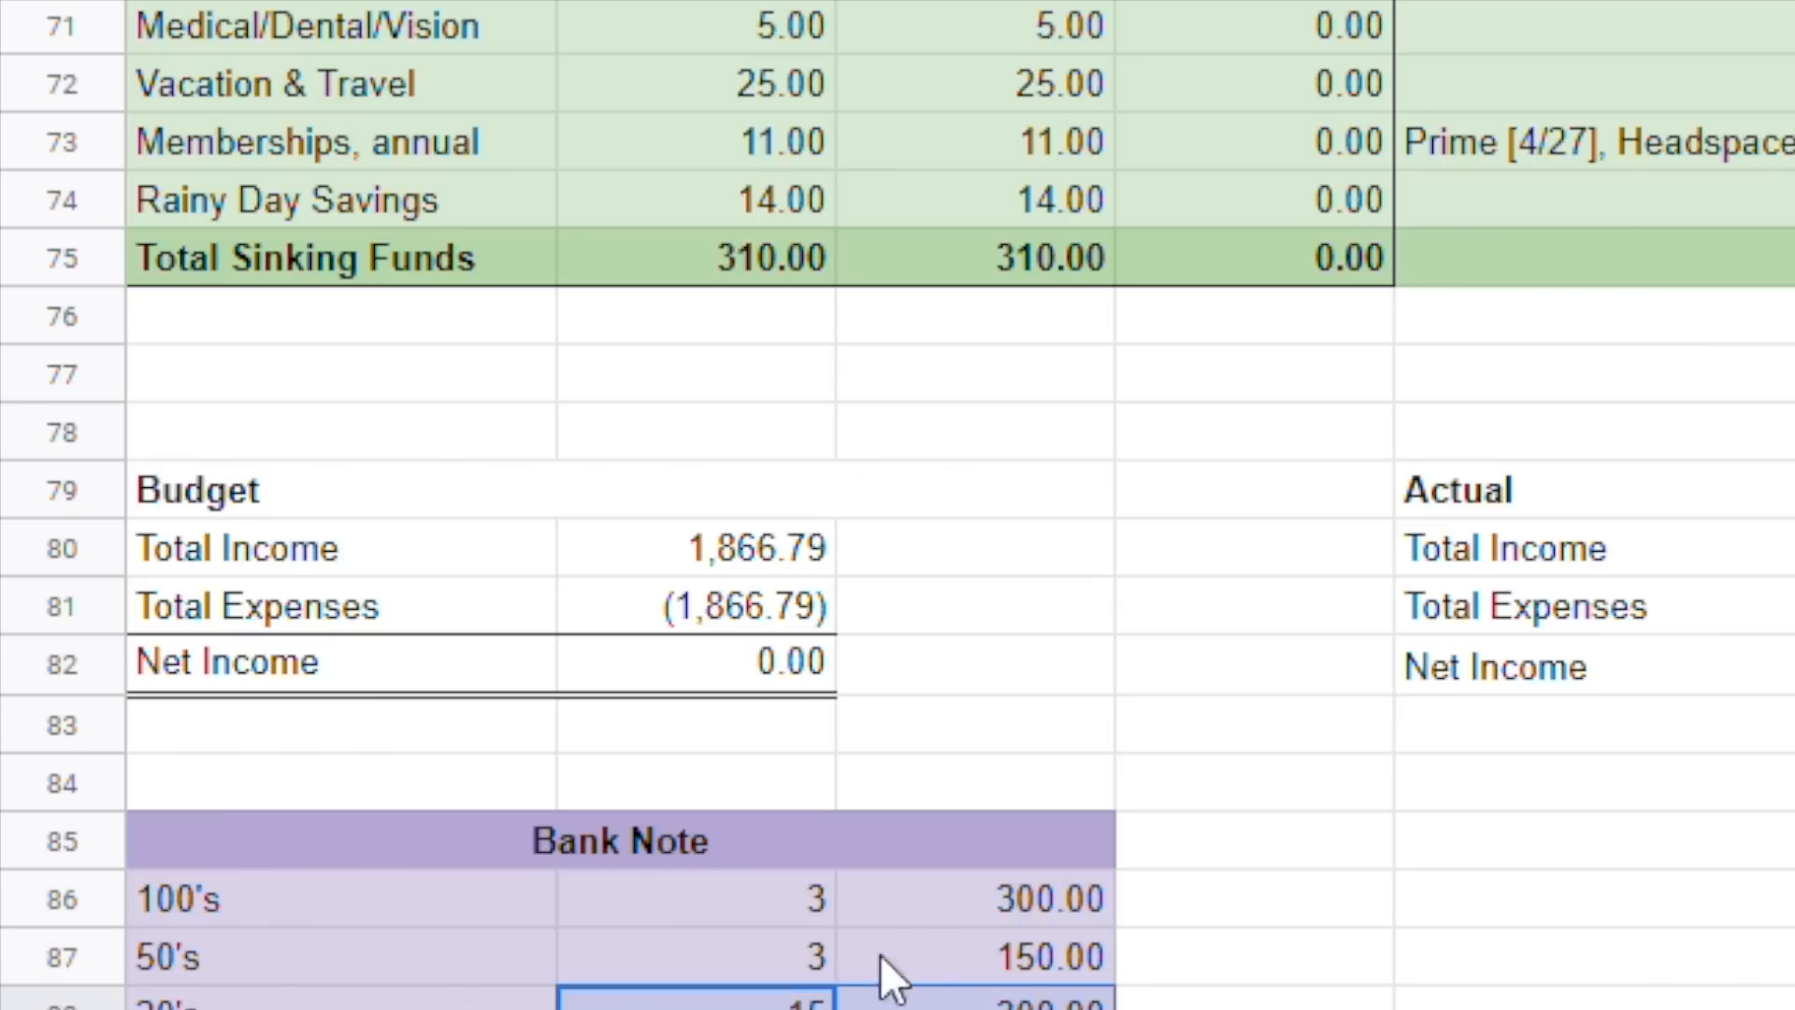
{"action": "key", "text": "Up"}
{"action": "key", "text": "Up"}
{"action": "left_click_drag", "start_coordinate": [693, 900], "coordinate": [695, 1008]}
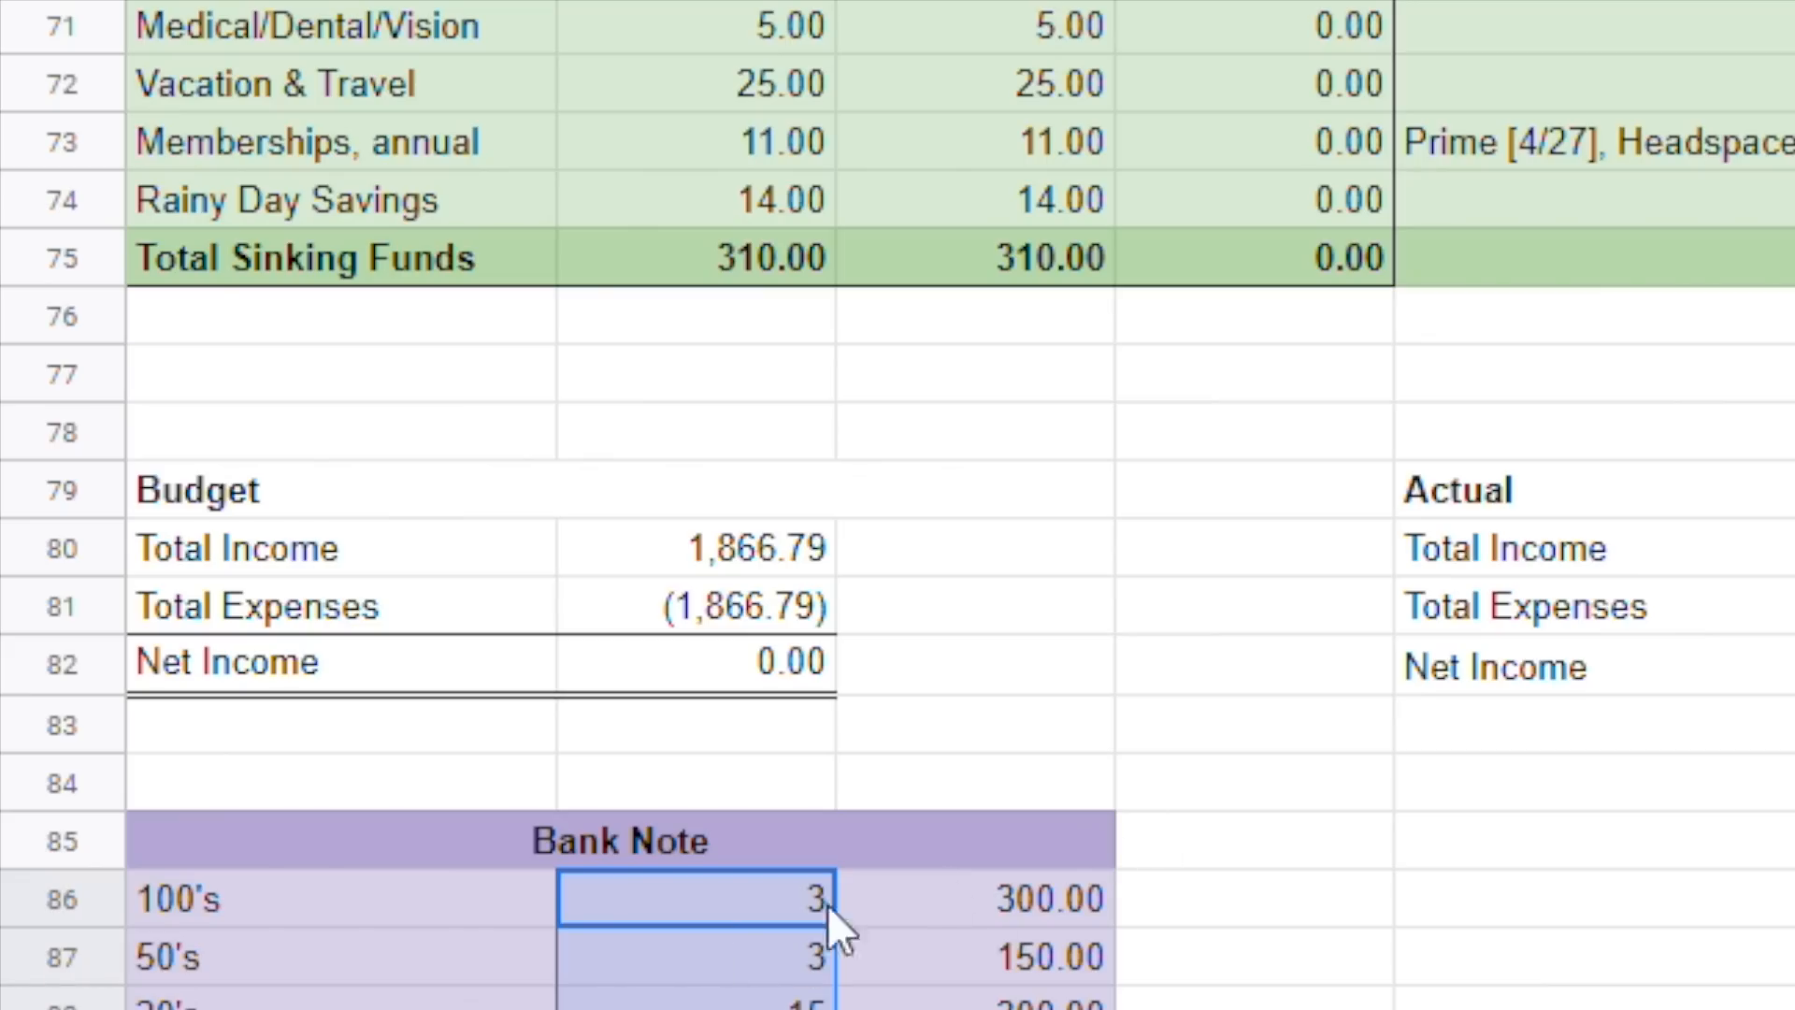
{"action": "left_click", "coordinate": [1021, 901]}
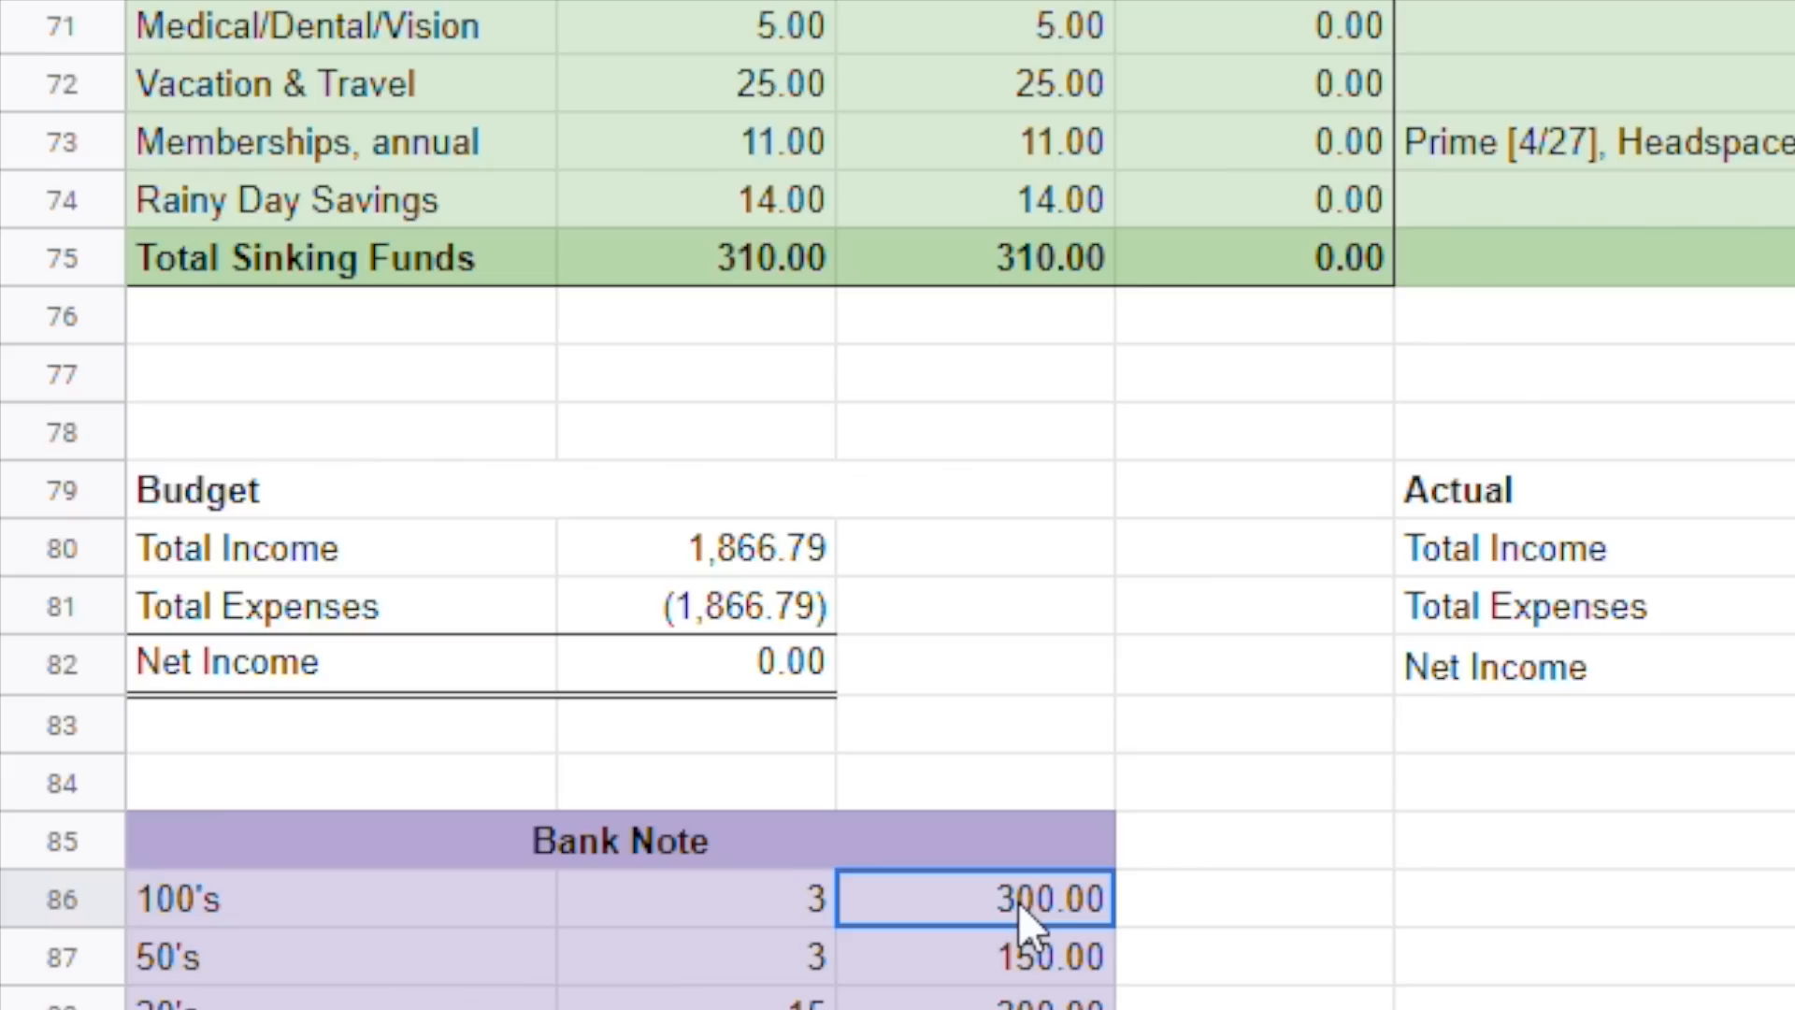
{"action": "left_click_drag", "start_coordinate": [1018, 901], "coordinate": [1009, 1009]}
{"action": "left_click", "coordinate": [1010, 1009]}
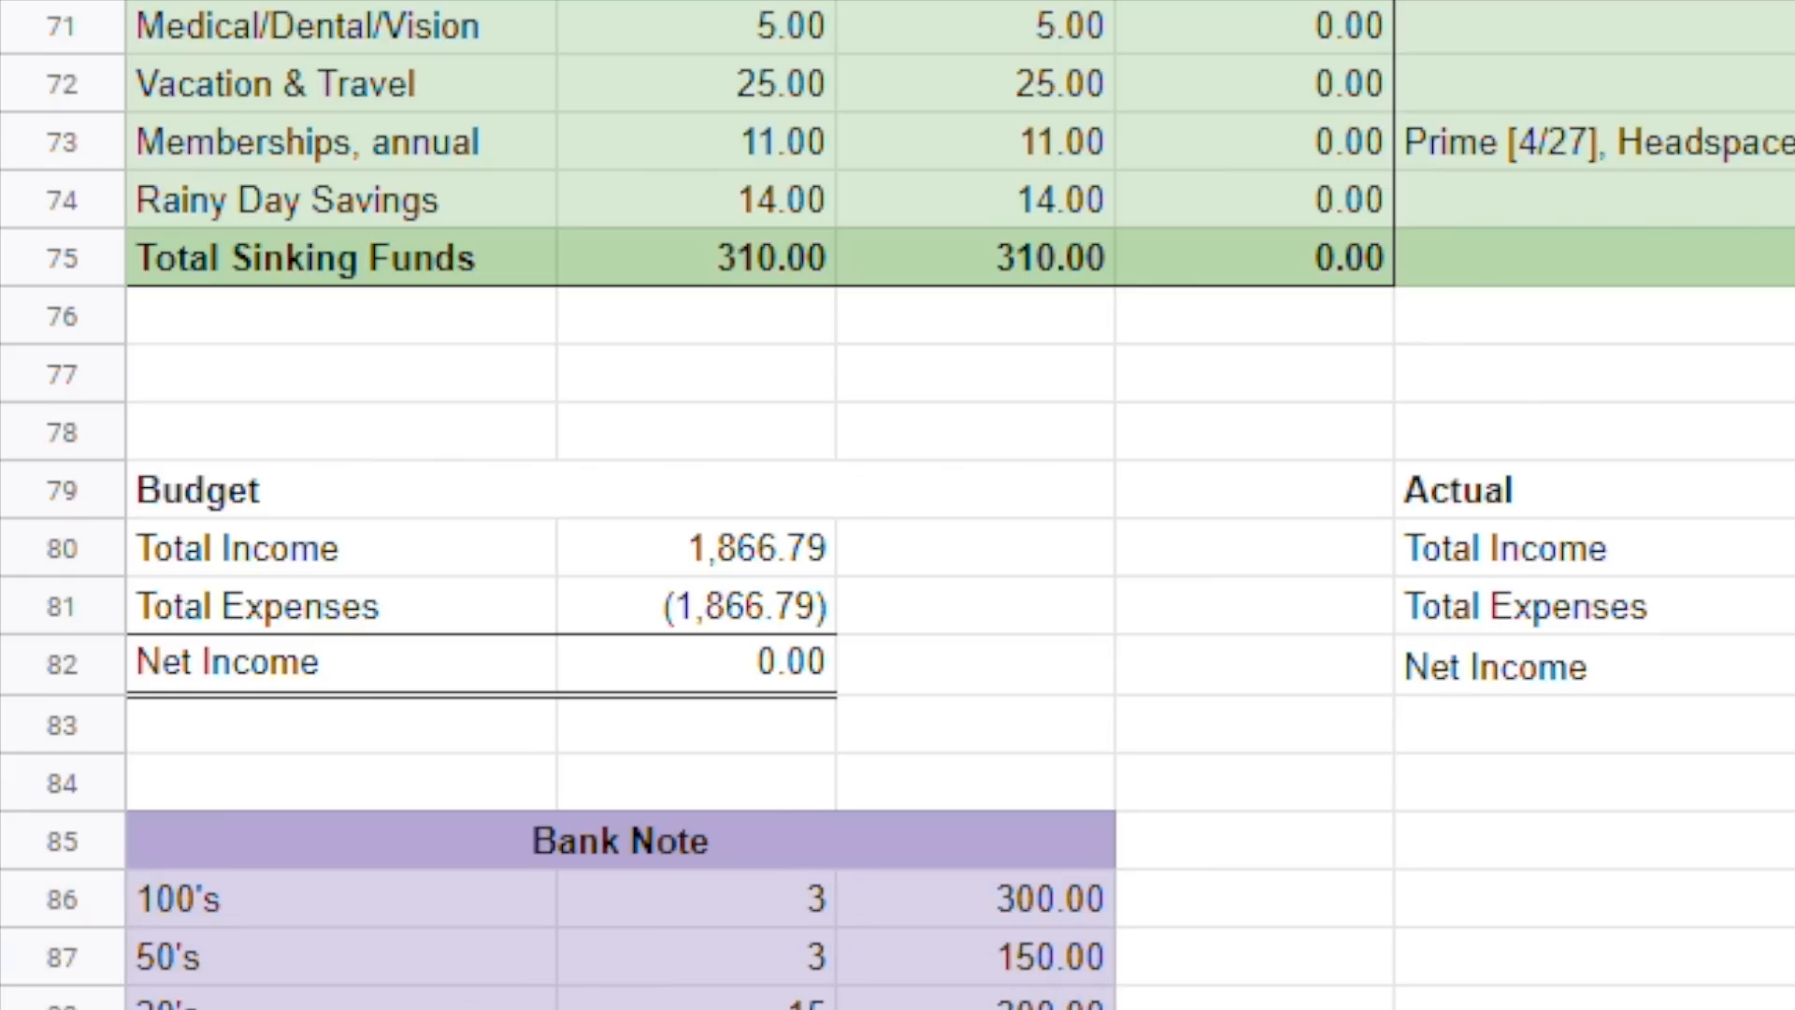
{"action": "key", "text": "ctrl+c"}
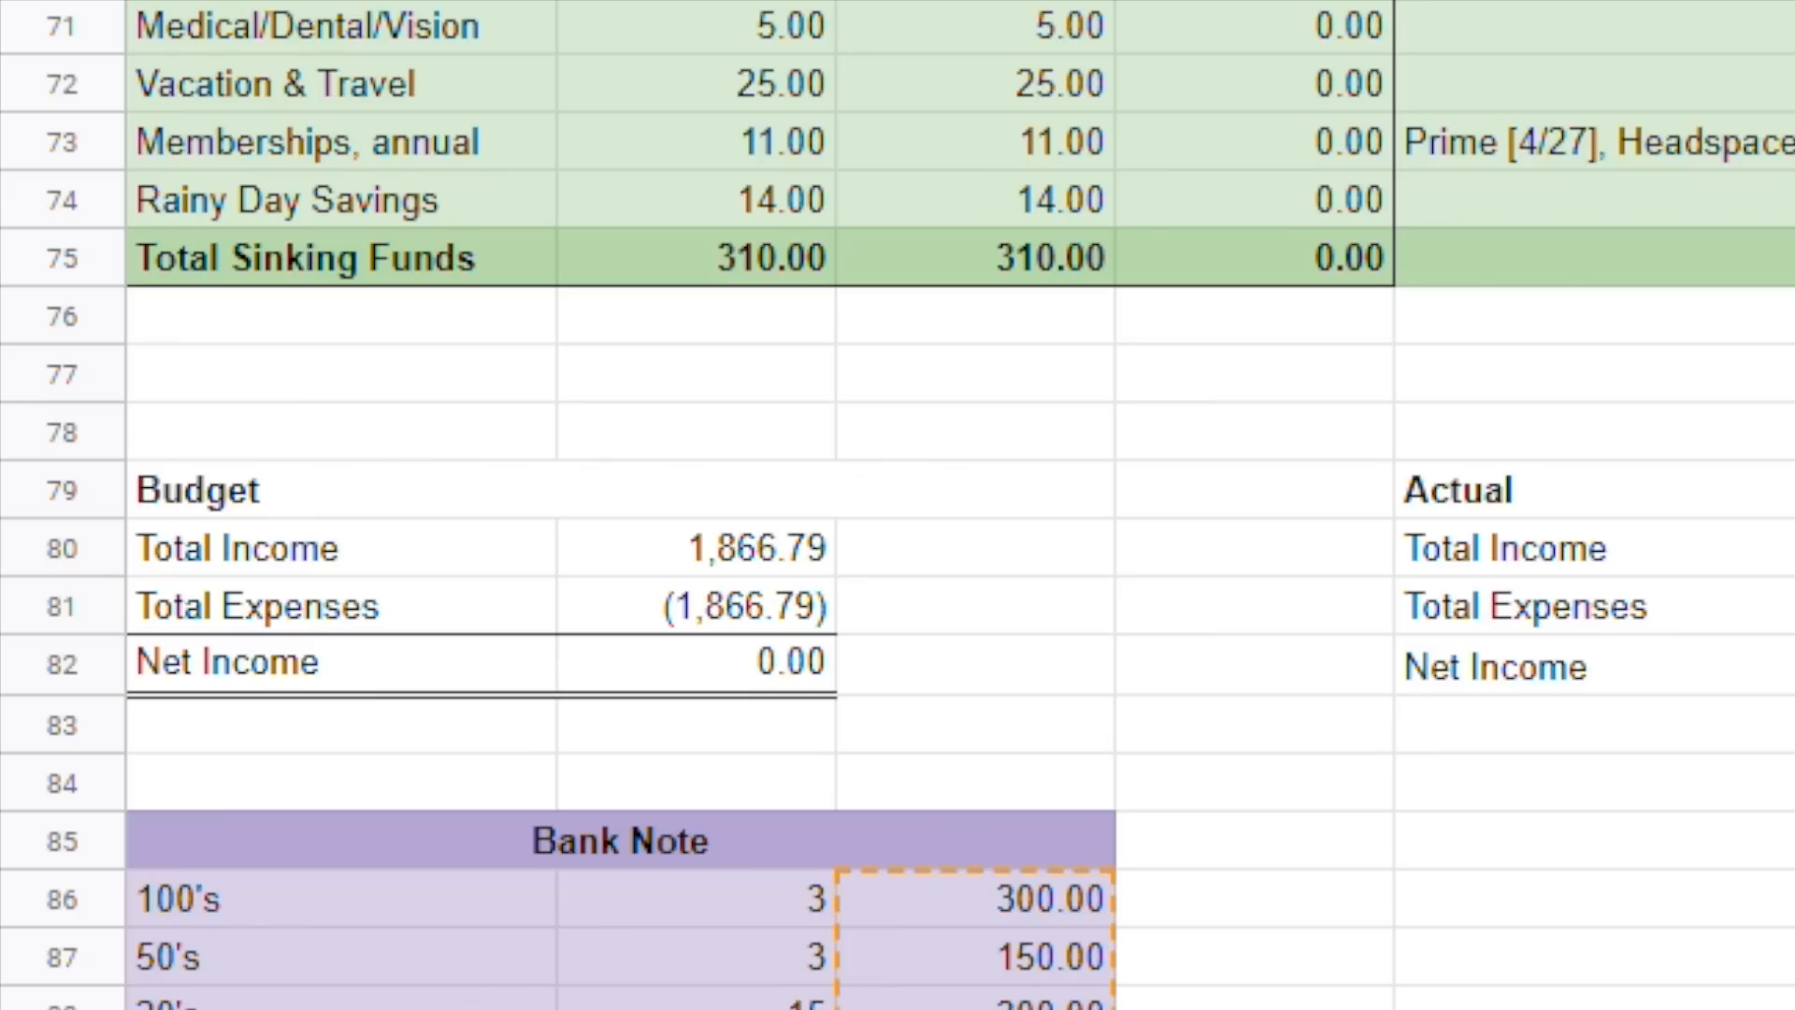
{"action": "key", "text": "Escape"}
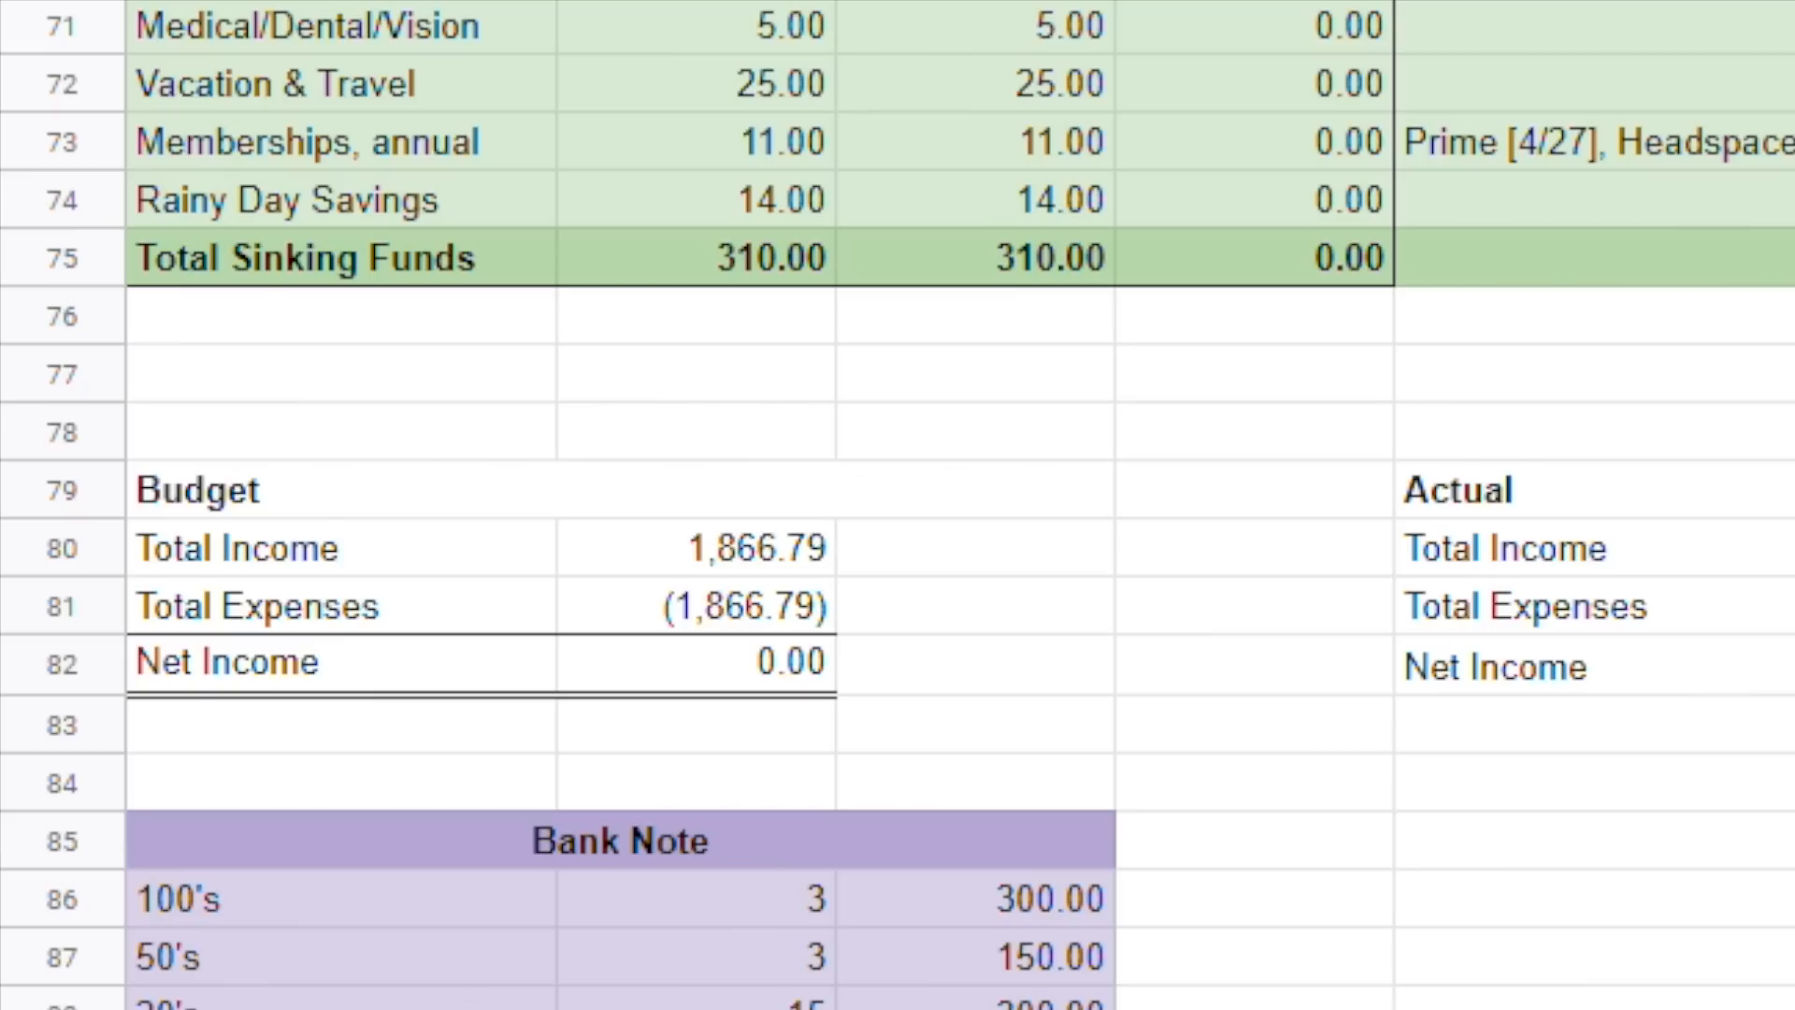
Compare the Bank Note Total with the control figure in the cell directly beneath it.
{"action": "scroll", "coordinate": [898, 505], "scroll_direction": "down", "scroll_amount": 5}
{"action": "left_click_drag", "start_coordinate": [1068, 671], "coordinate": [1060, 720]}
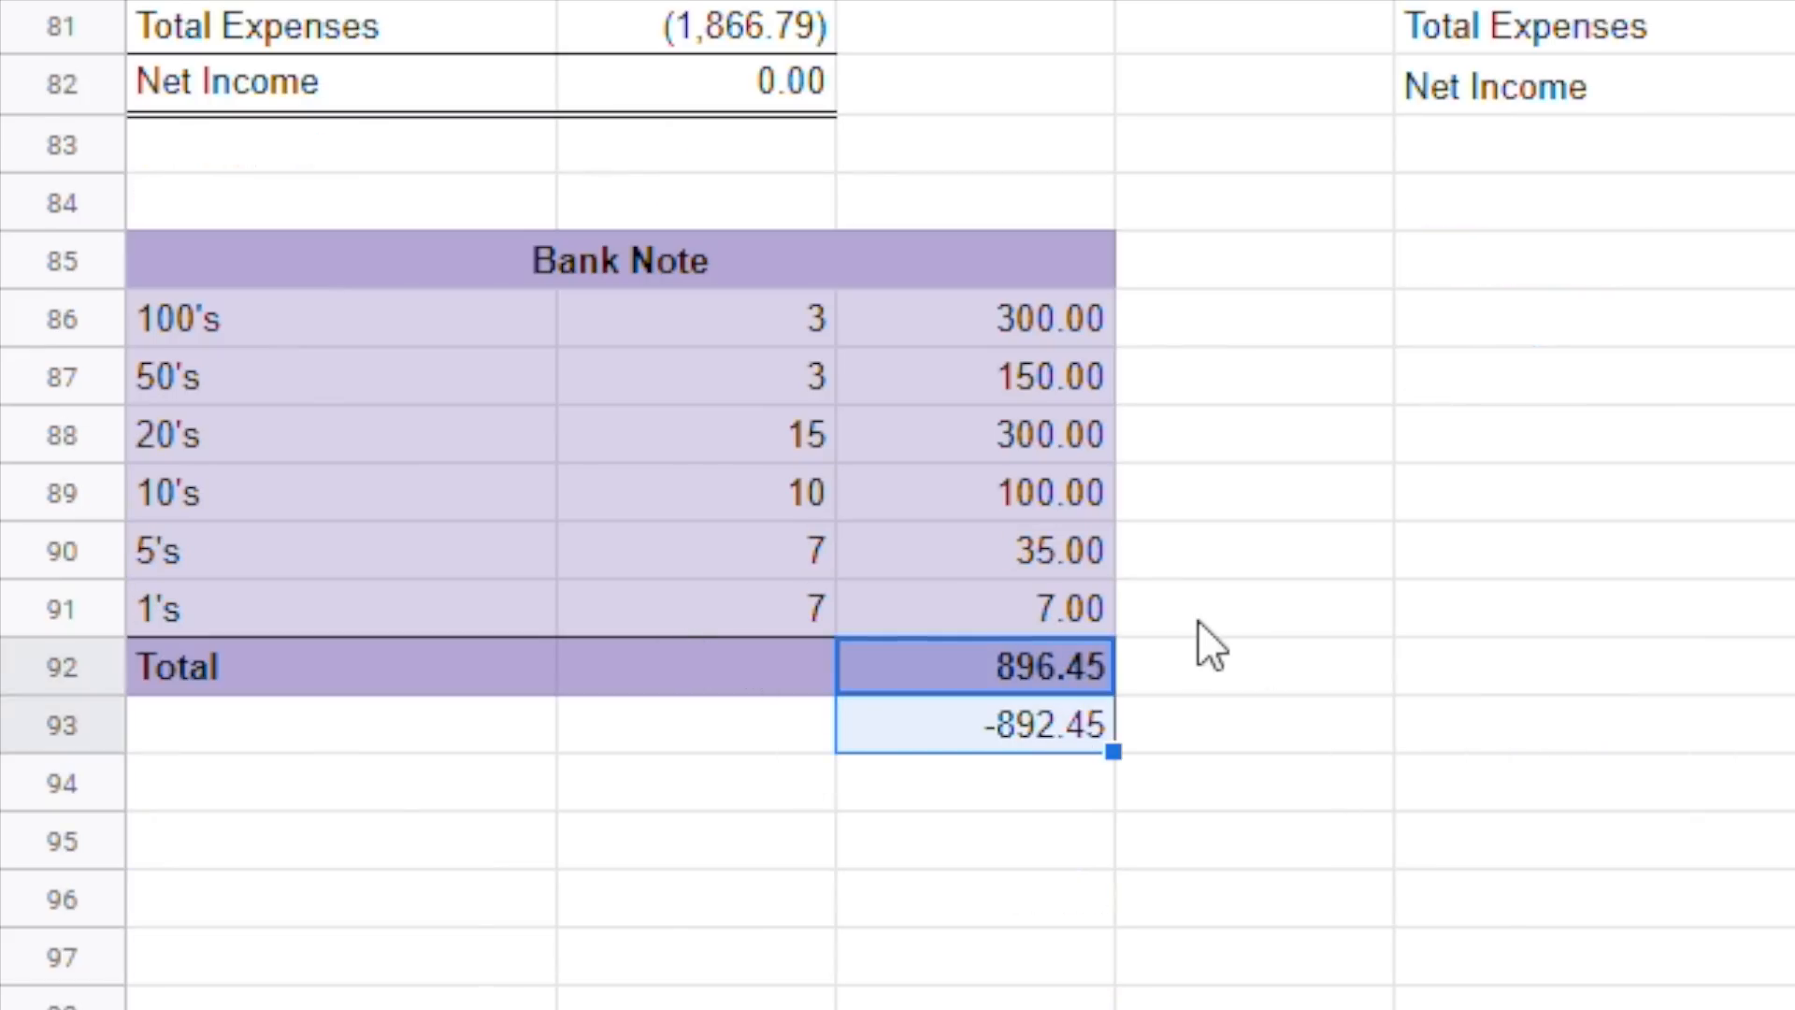
{"action": "left_click", "coordinate": [1670, 662]}
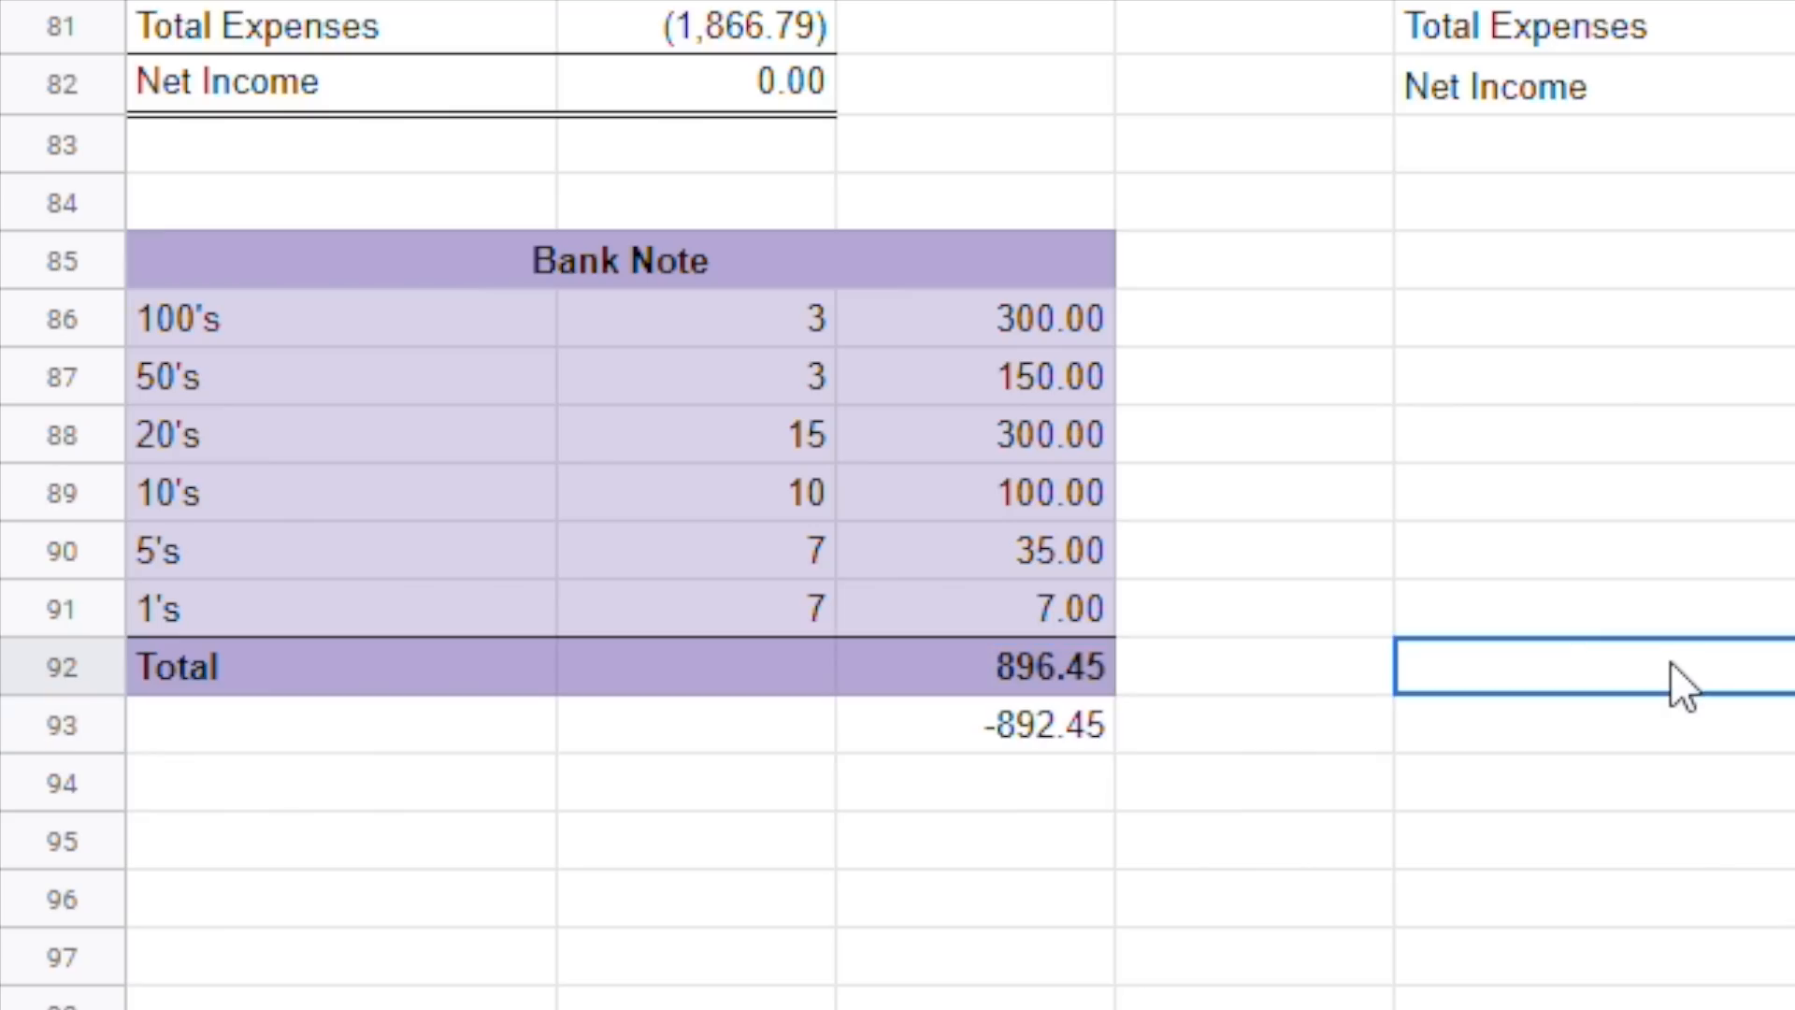
{"action": "left_click", "coordinate": [1794, 86]}
{"action": "left_click", "coordinate": [1664, 260]}
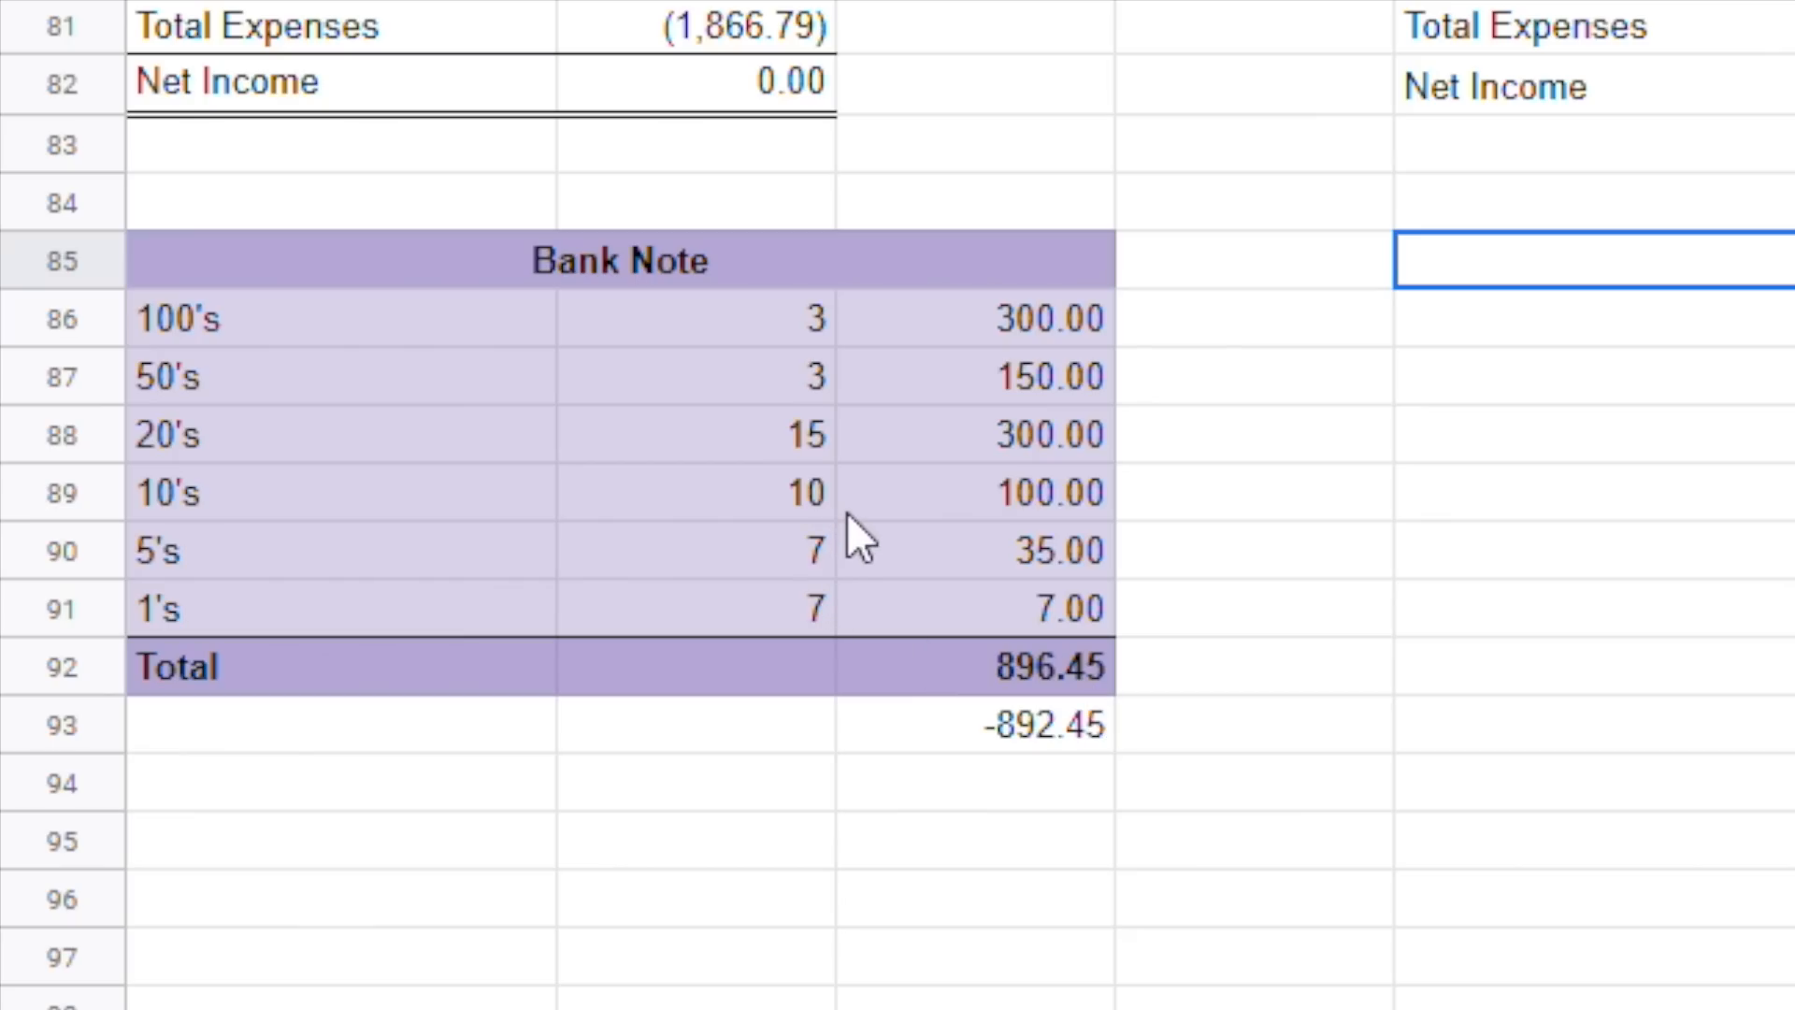
Change the Bank Note Total formula to =sum(C86:C91)+0.45.
{"action": "left_click", "coordinate": [1044, 678]}
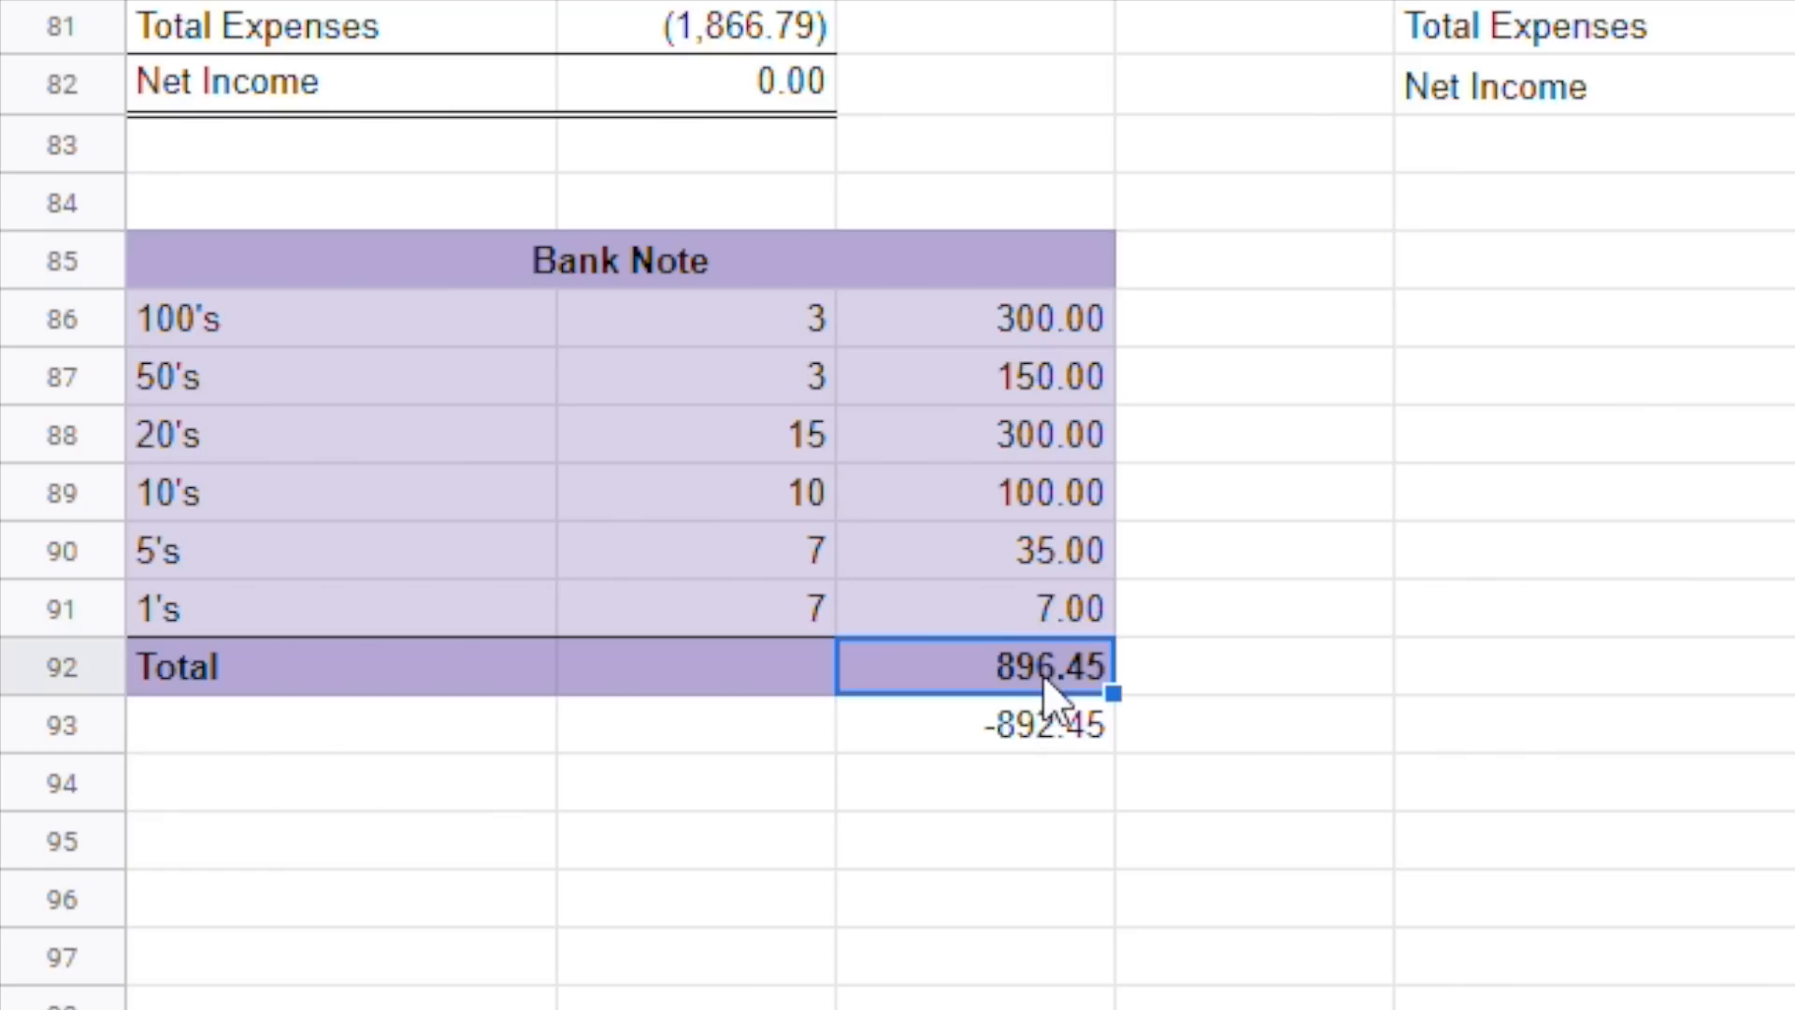
{"action": "key", "text": "F2"}
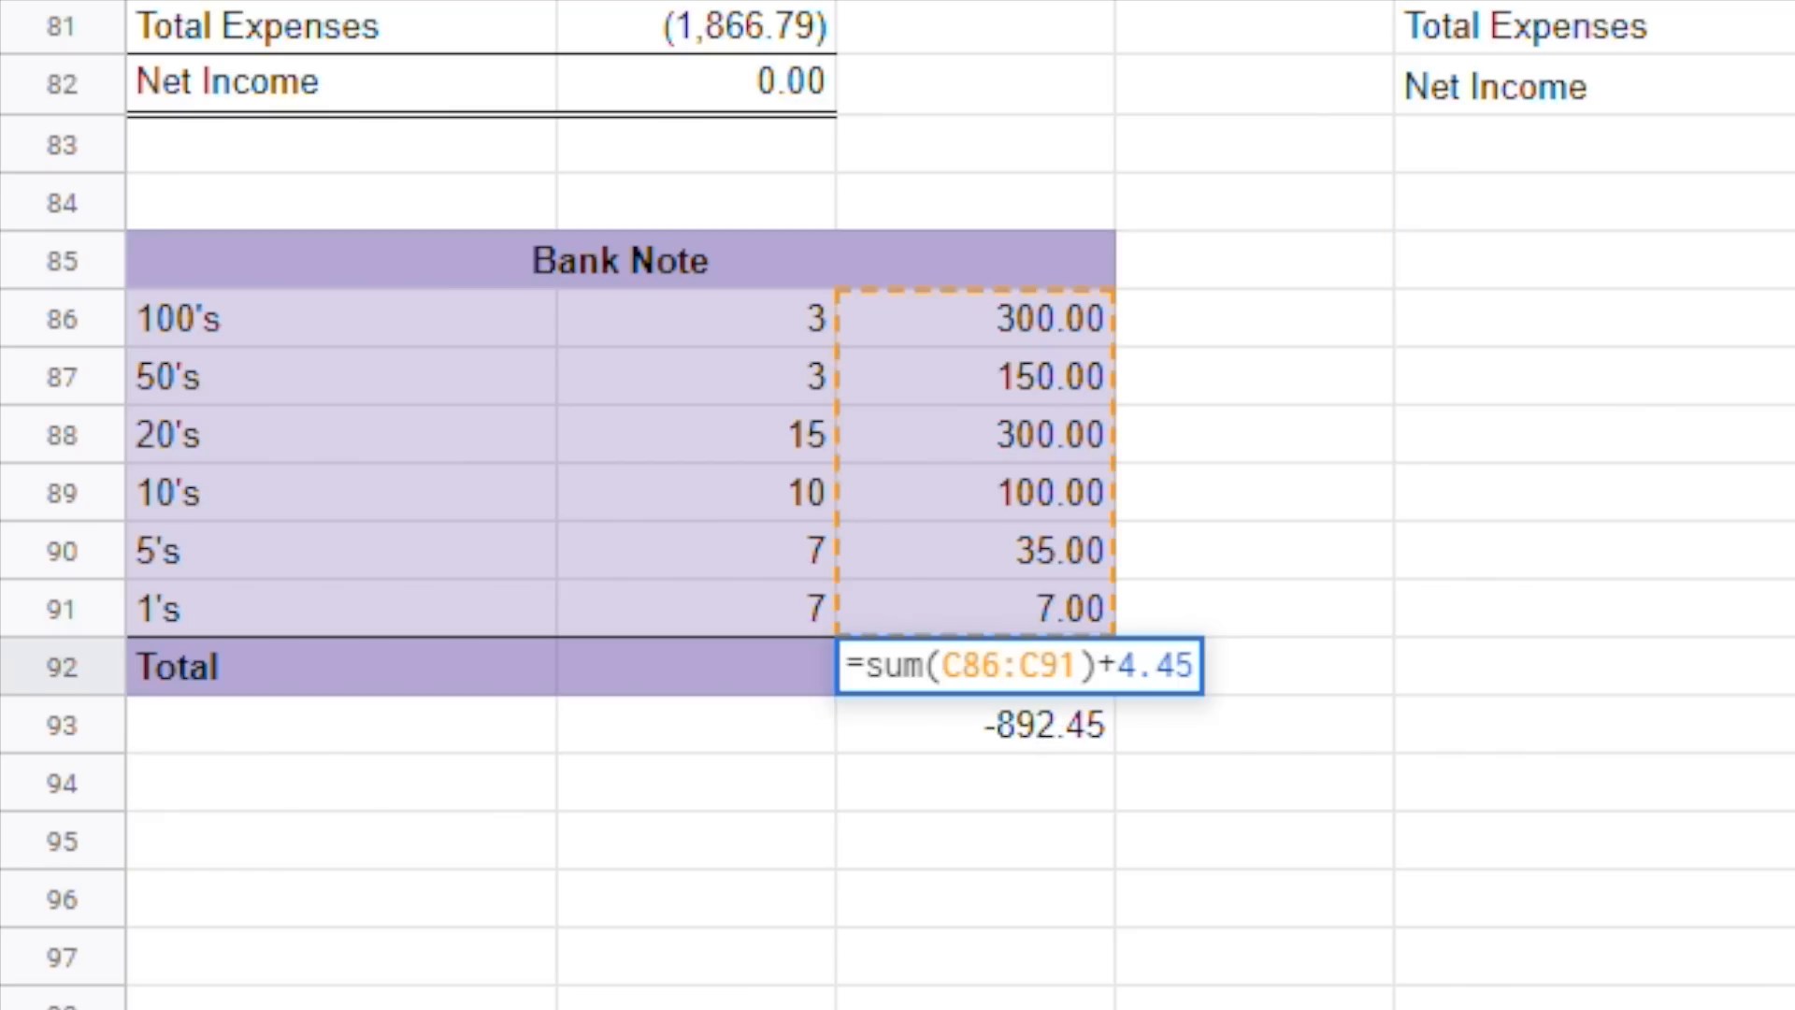
{"action": "key", "text": "BackSpace"}
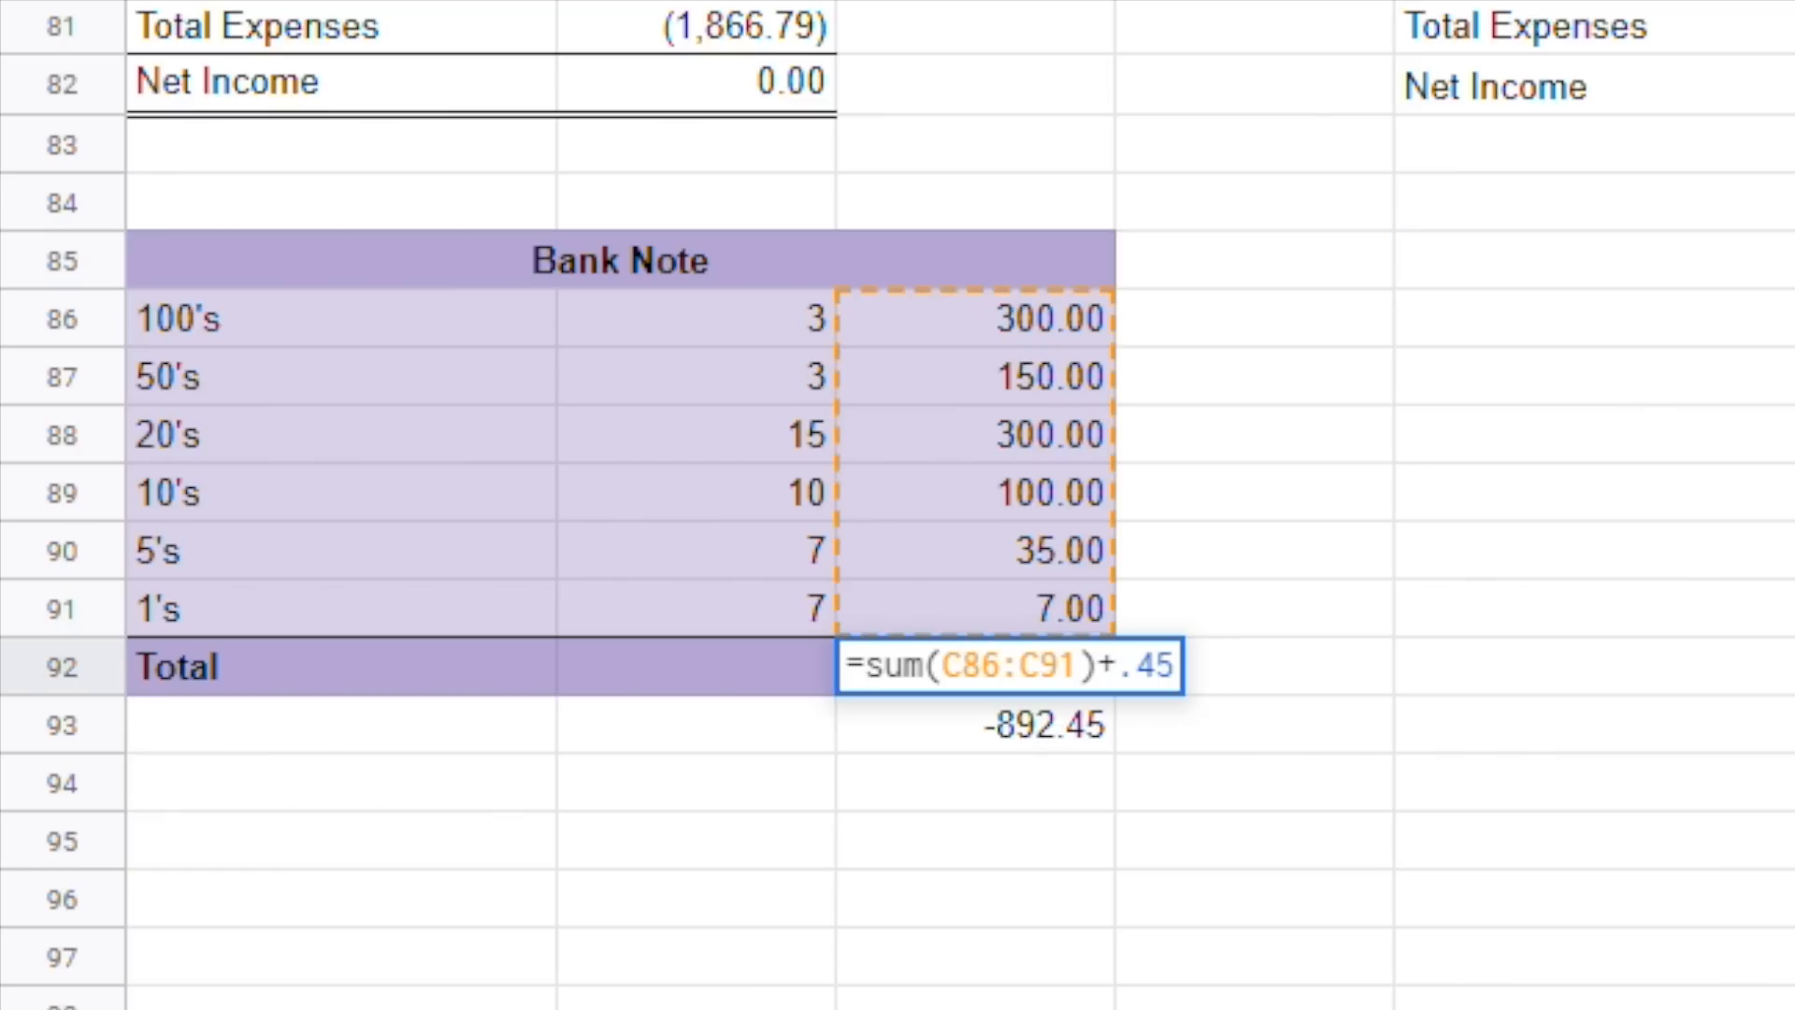
{"action": "type", "text": "0"}
{"action": "key", "text": "Return"}
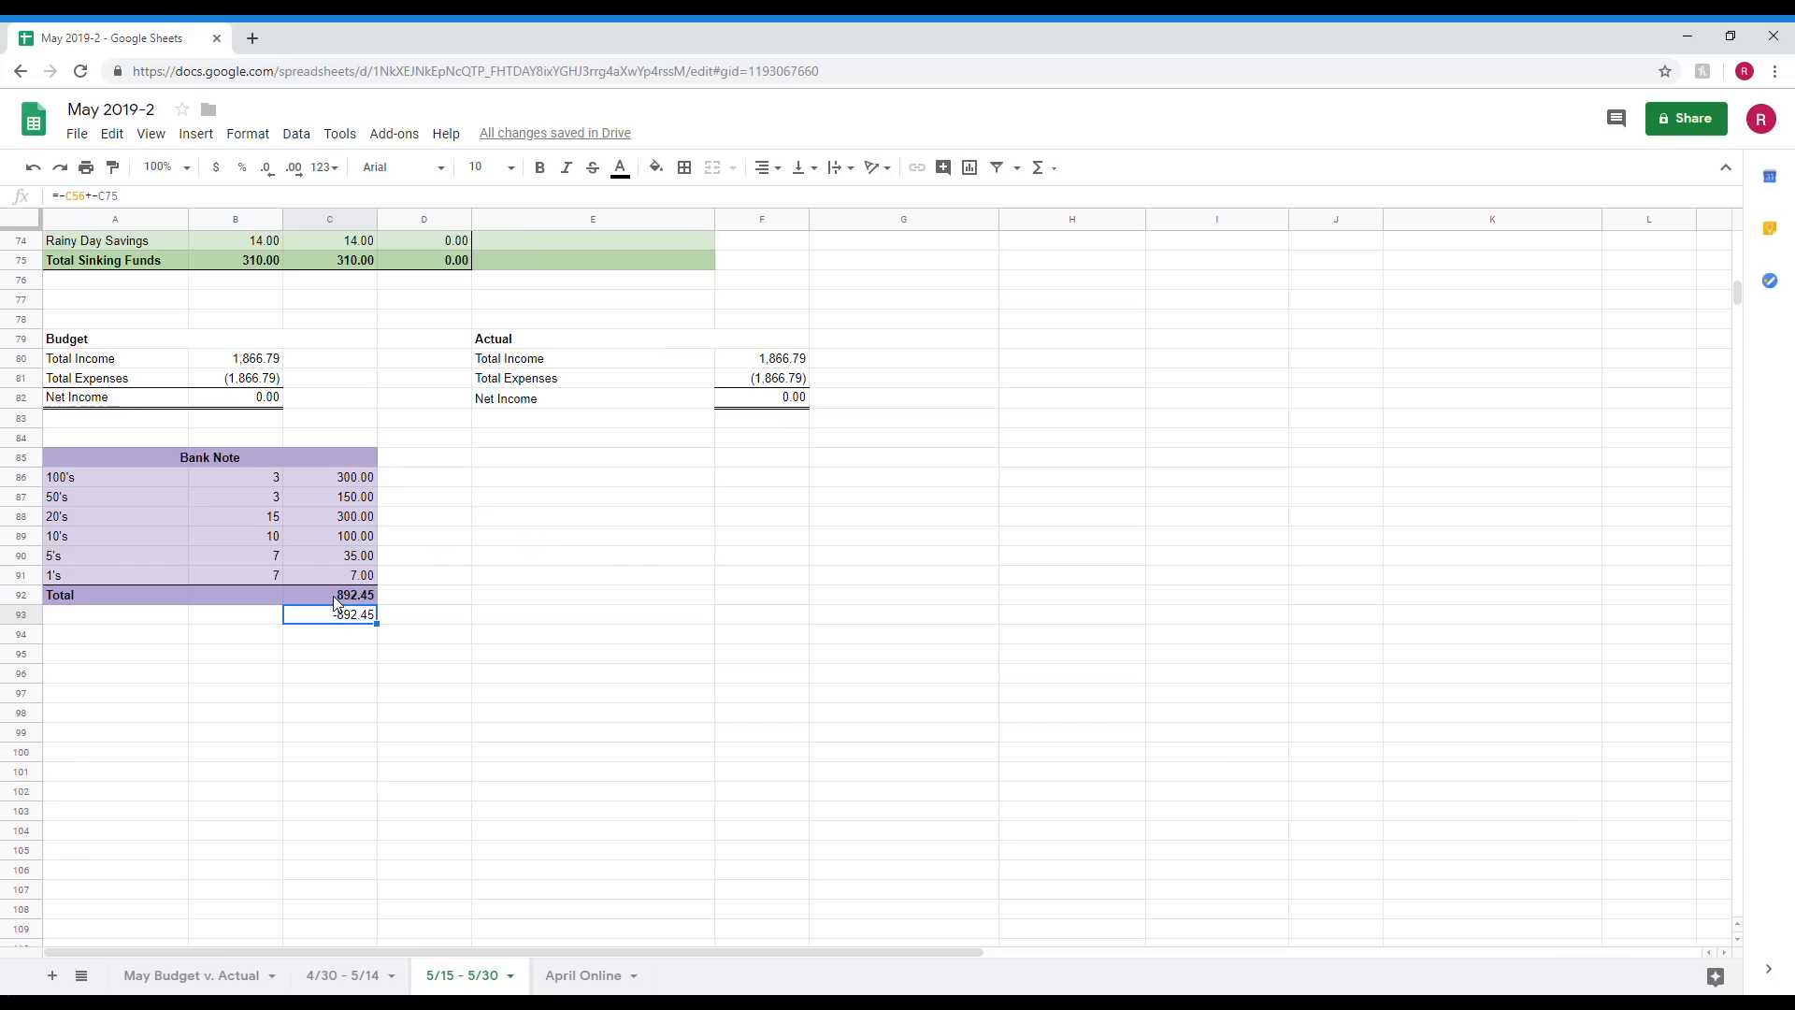
Check the selection sums for the Bank Note Total with its control figure, and for the note amounts from 100's to 5's.
{"action": "left_click_drag", "start_coordinate": [1009, 673], "coordinate": [1018, 746]}
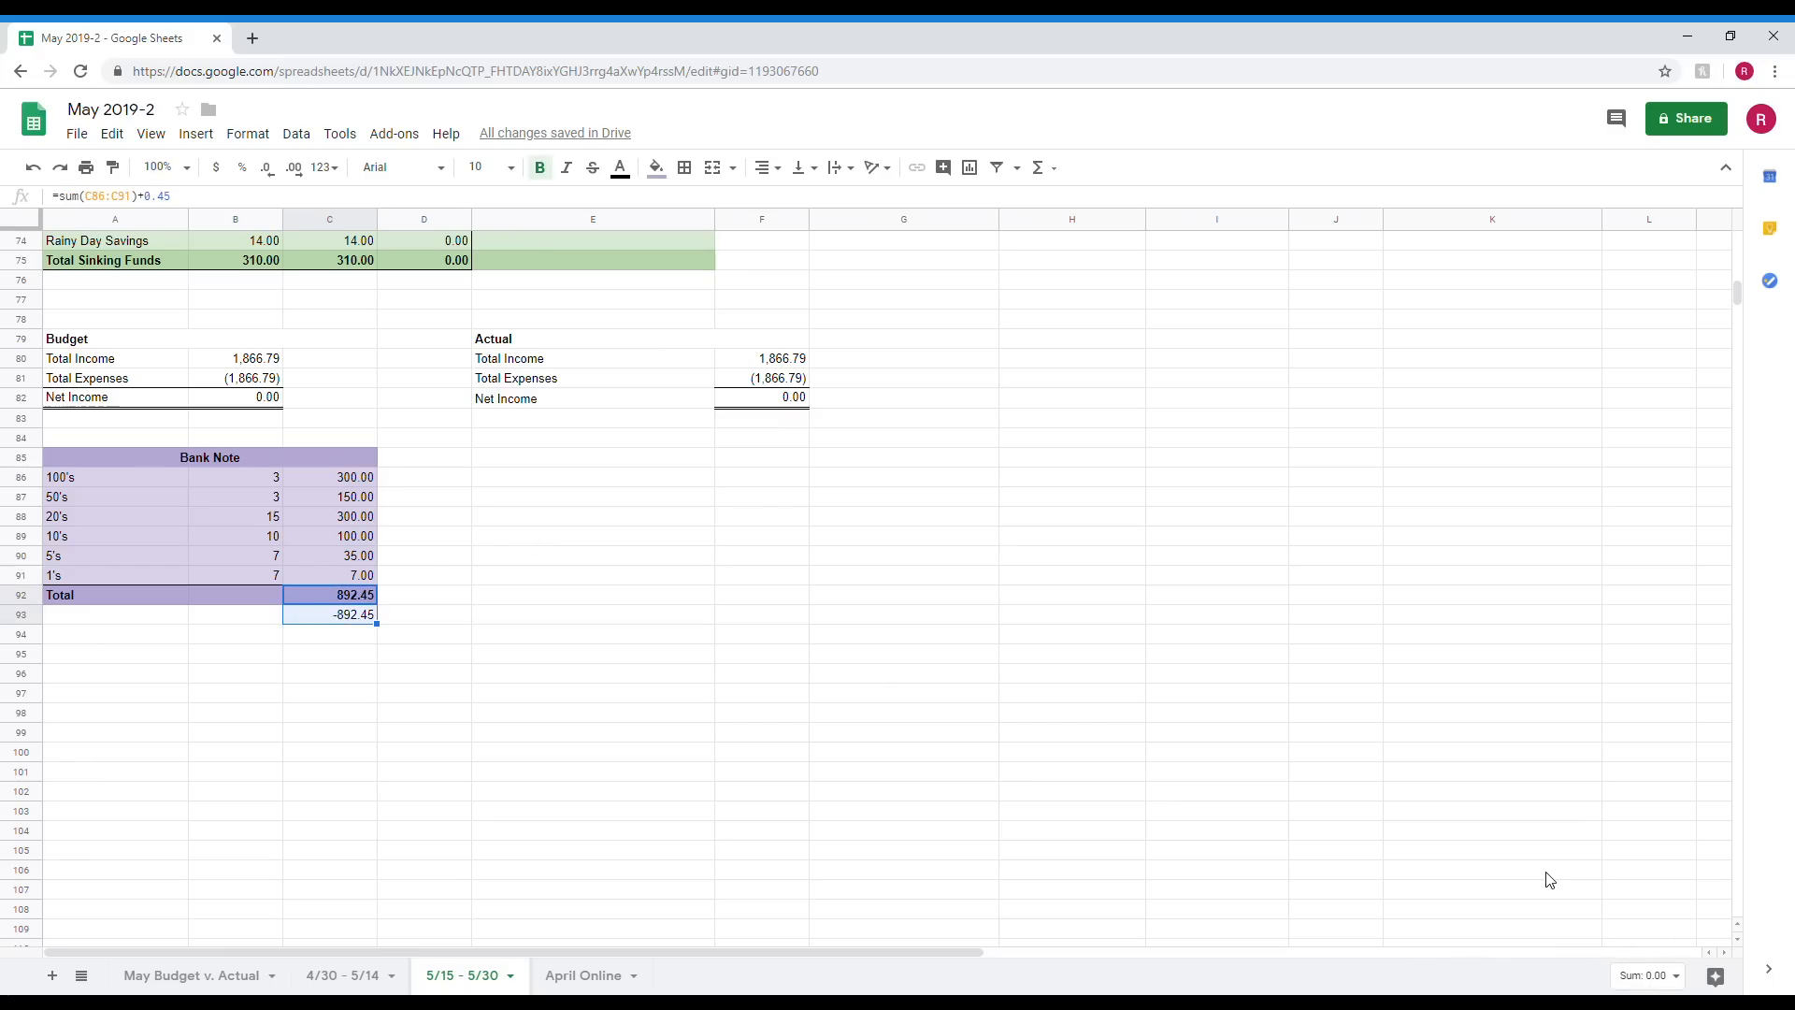
{"action": "left_click", "coordinate": [838, 830]}
{"action": "left_click_drag", "start_coordinate": [302, 475], "coordinate": [299, 520]}
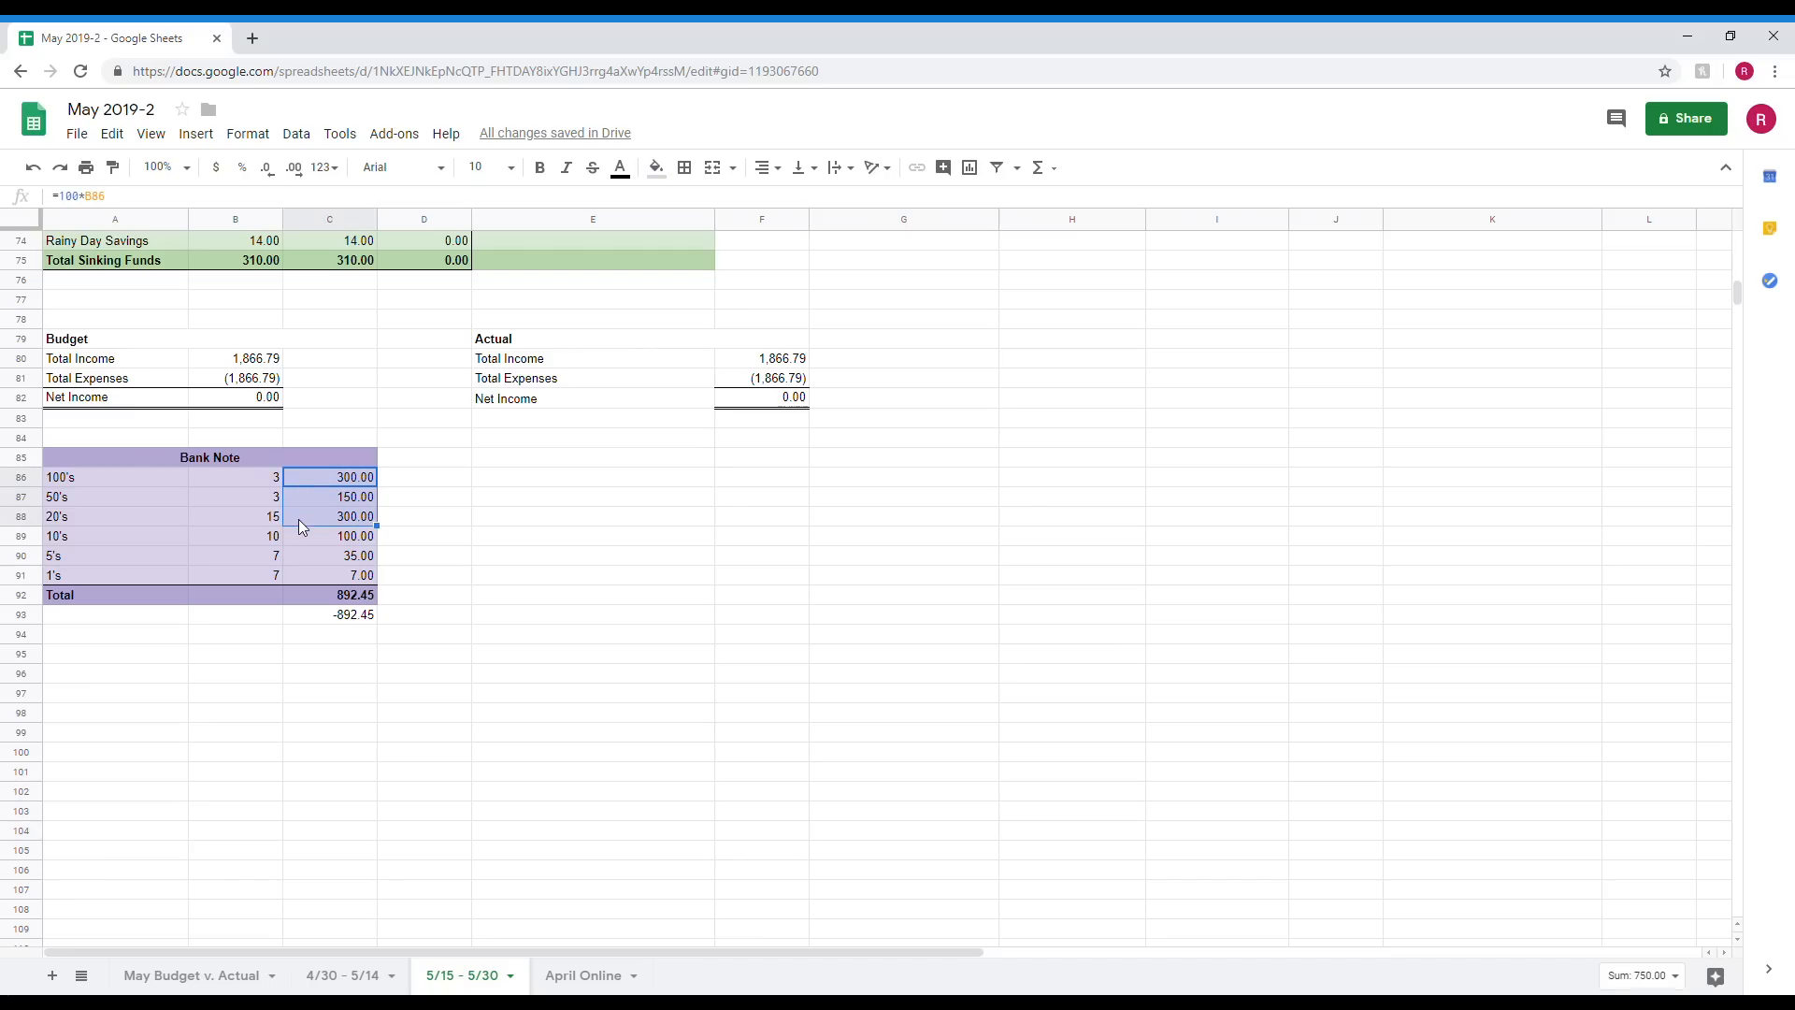
{"action": "left_click", "coordinate": [326, 495]}
{"action": "left_click_drag", "start_coordinate": [327, 480], "coordinate": [326, 561]}
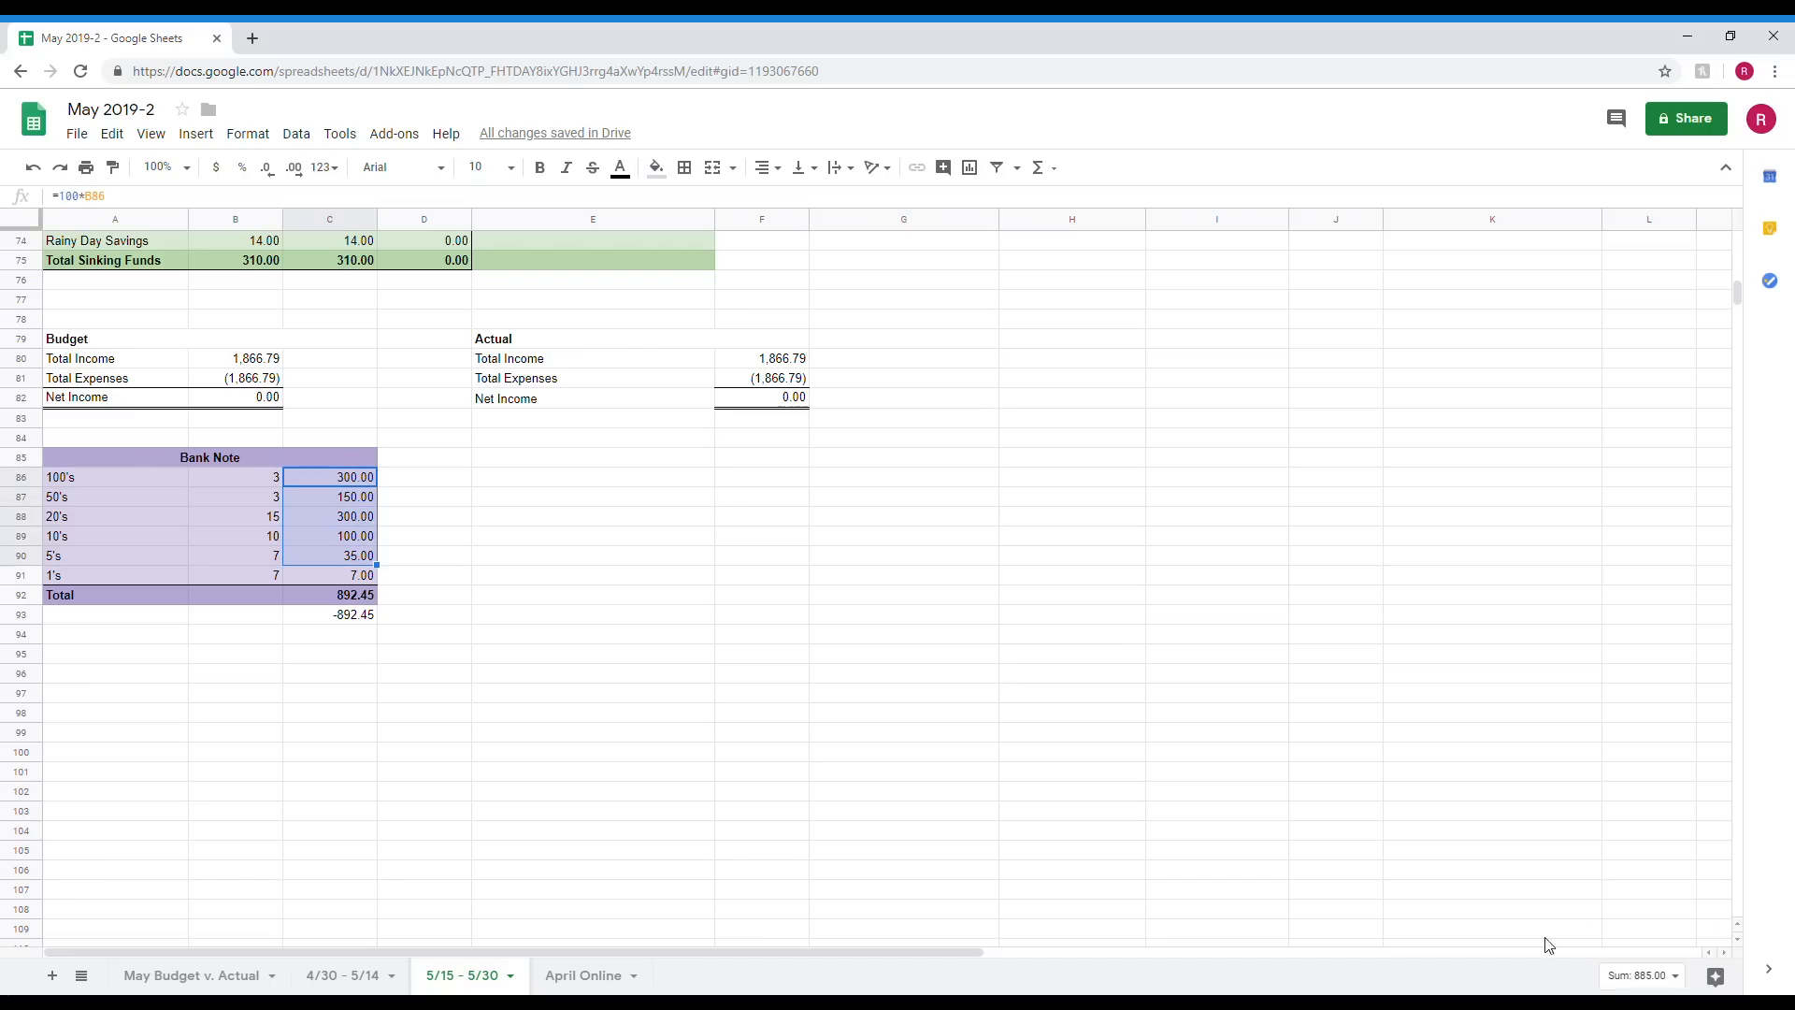
{"action": "left_click", "coordinate": [1678, 980]}
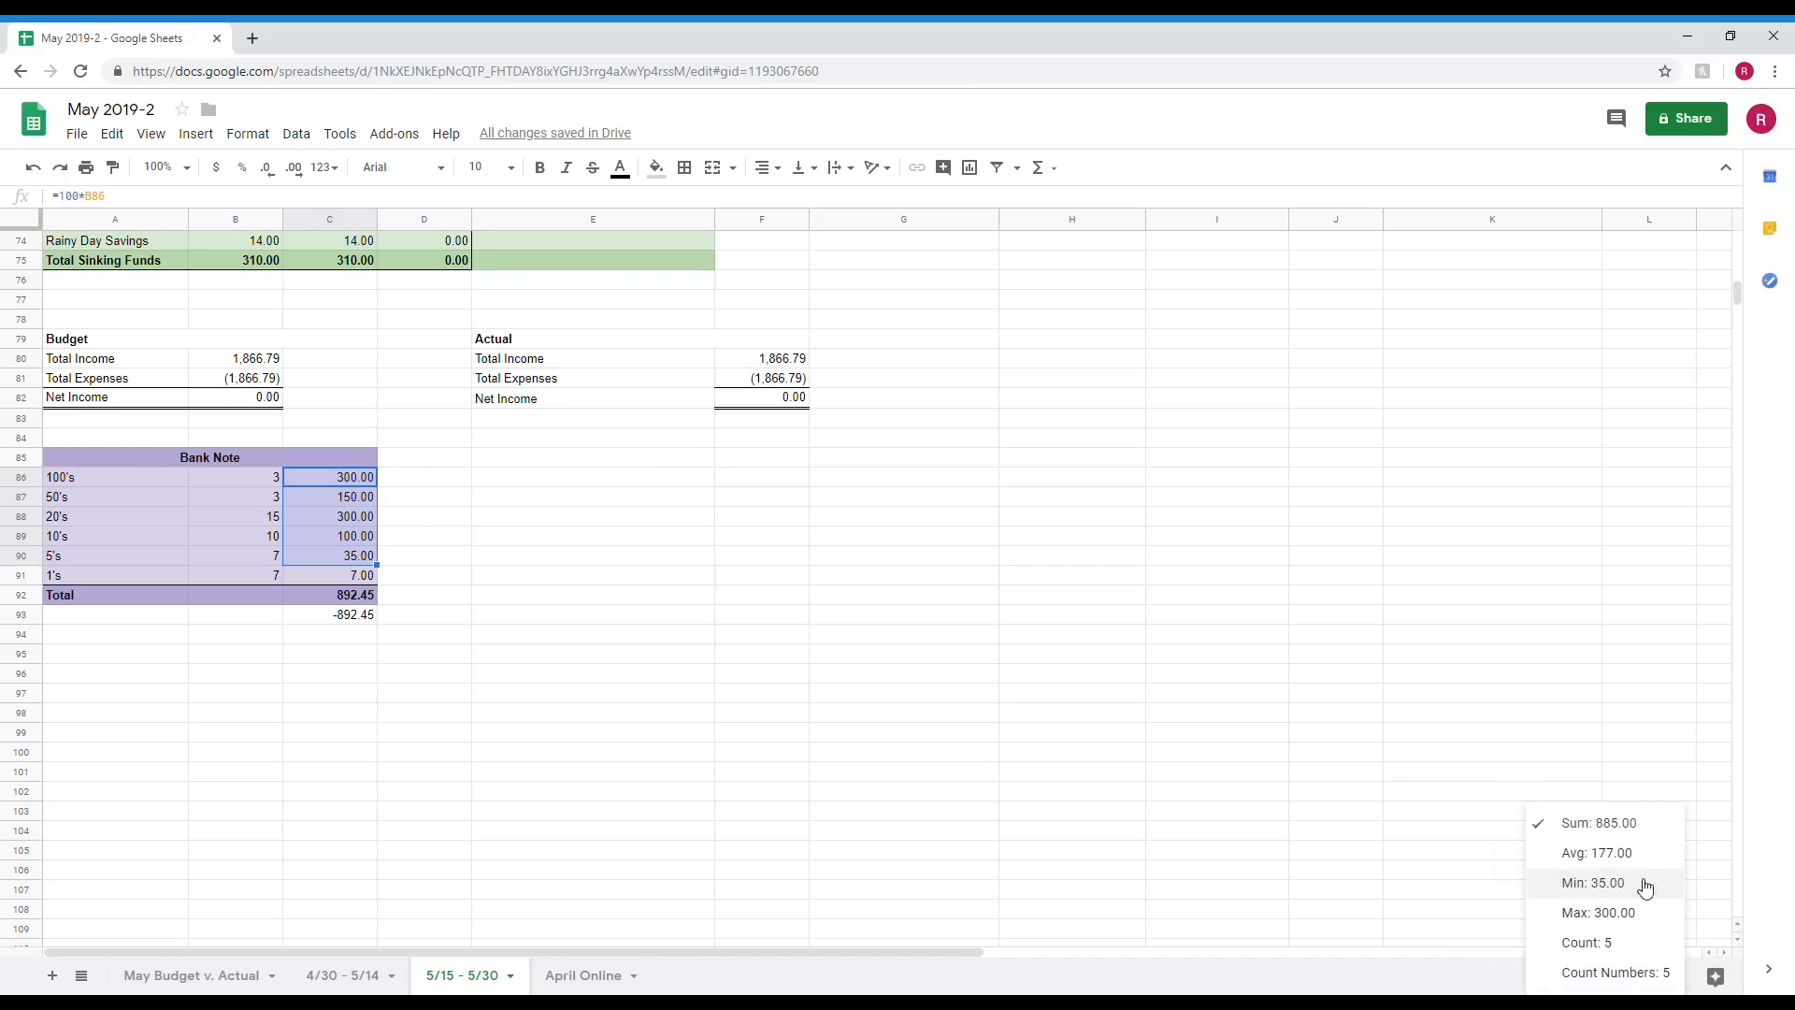
{"action": "left_click", "coordinate": [1297, 642]}
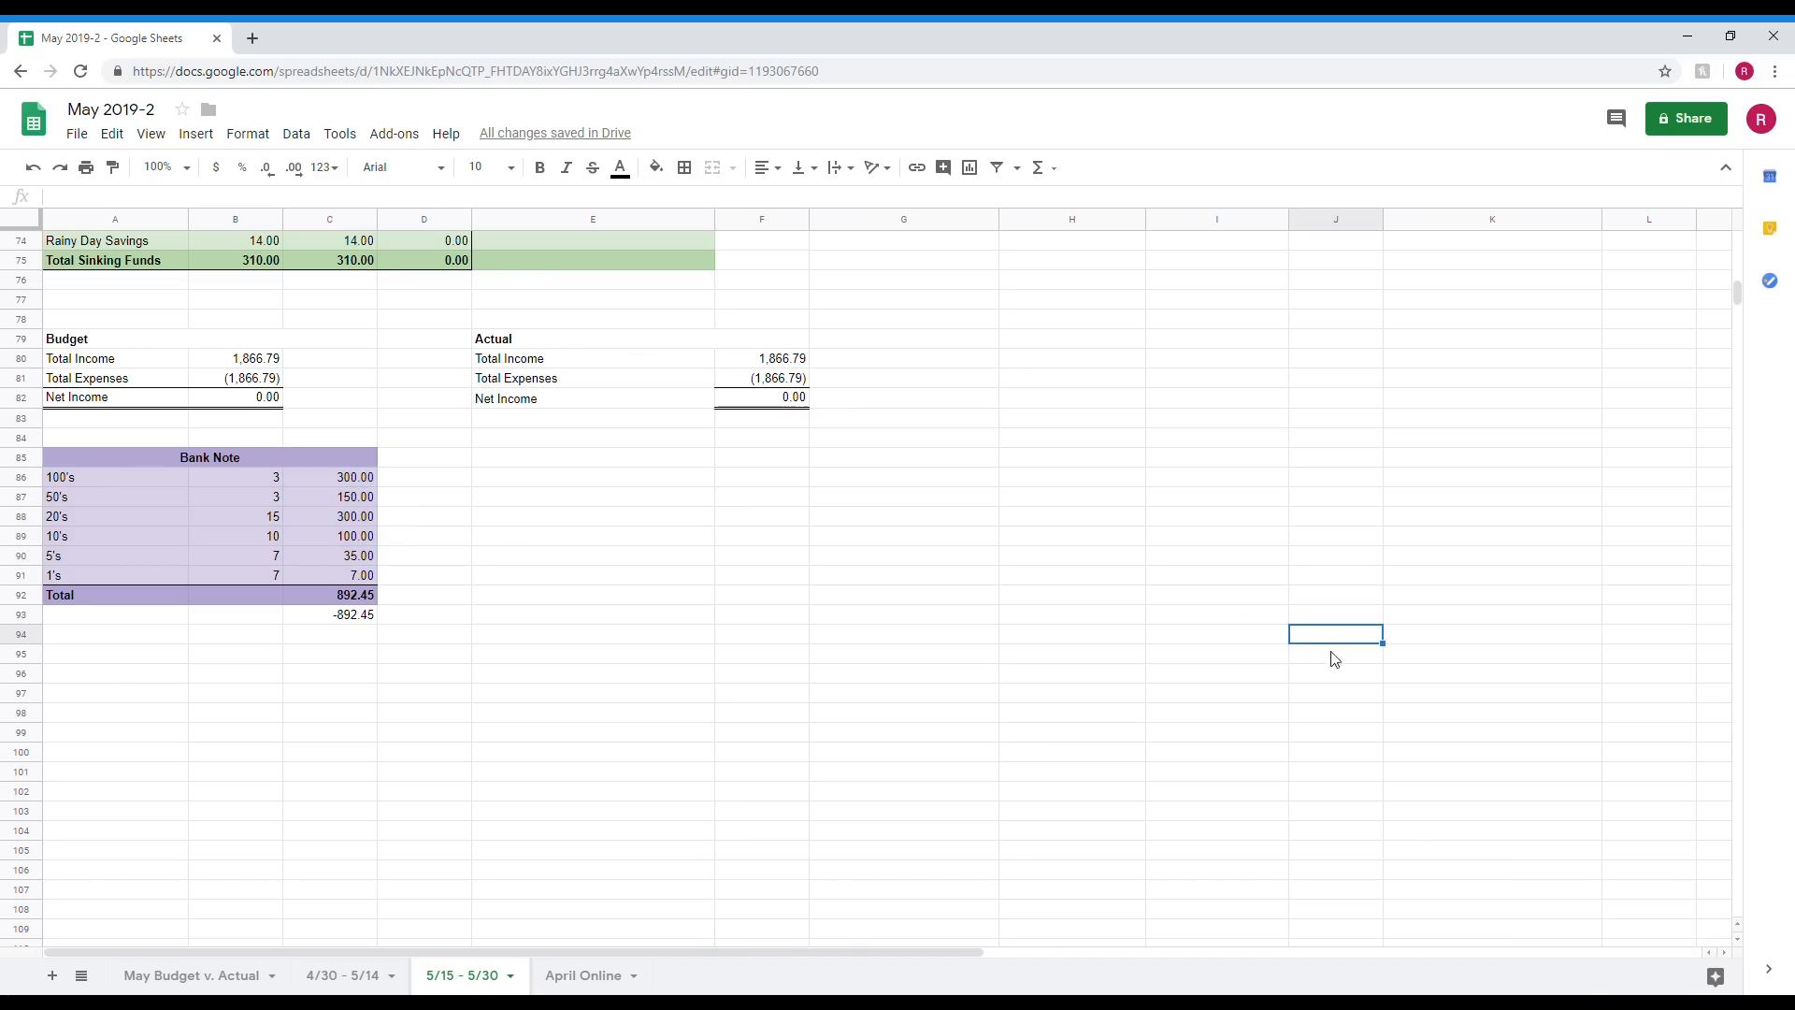
{"action": "left_click", "coordinate": [502, 543]}
{"action": "left_click", "coordinate": [428, 493]}
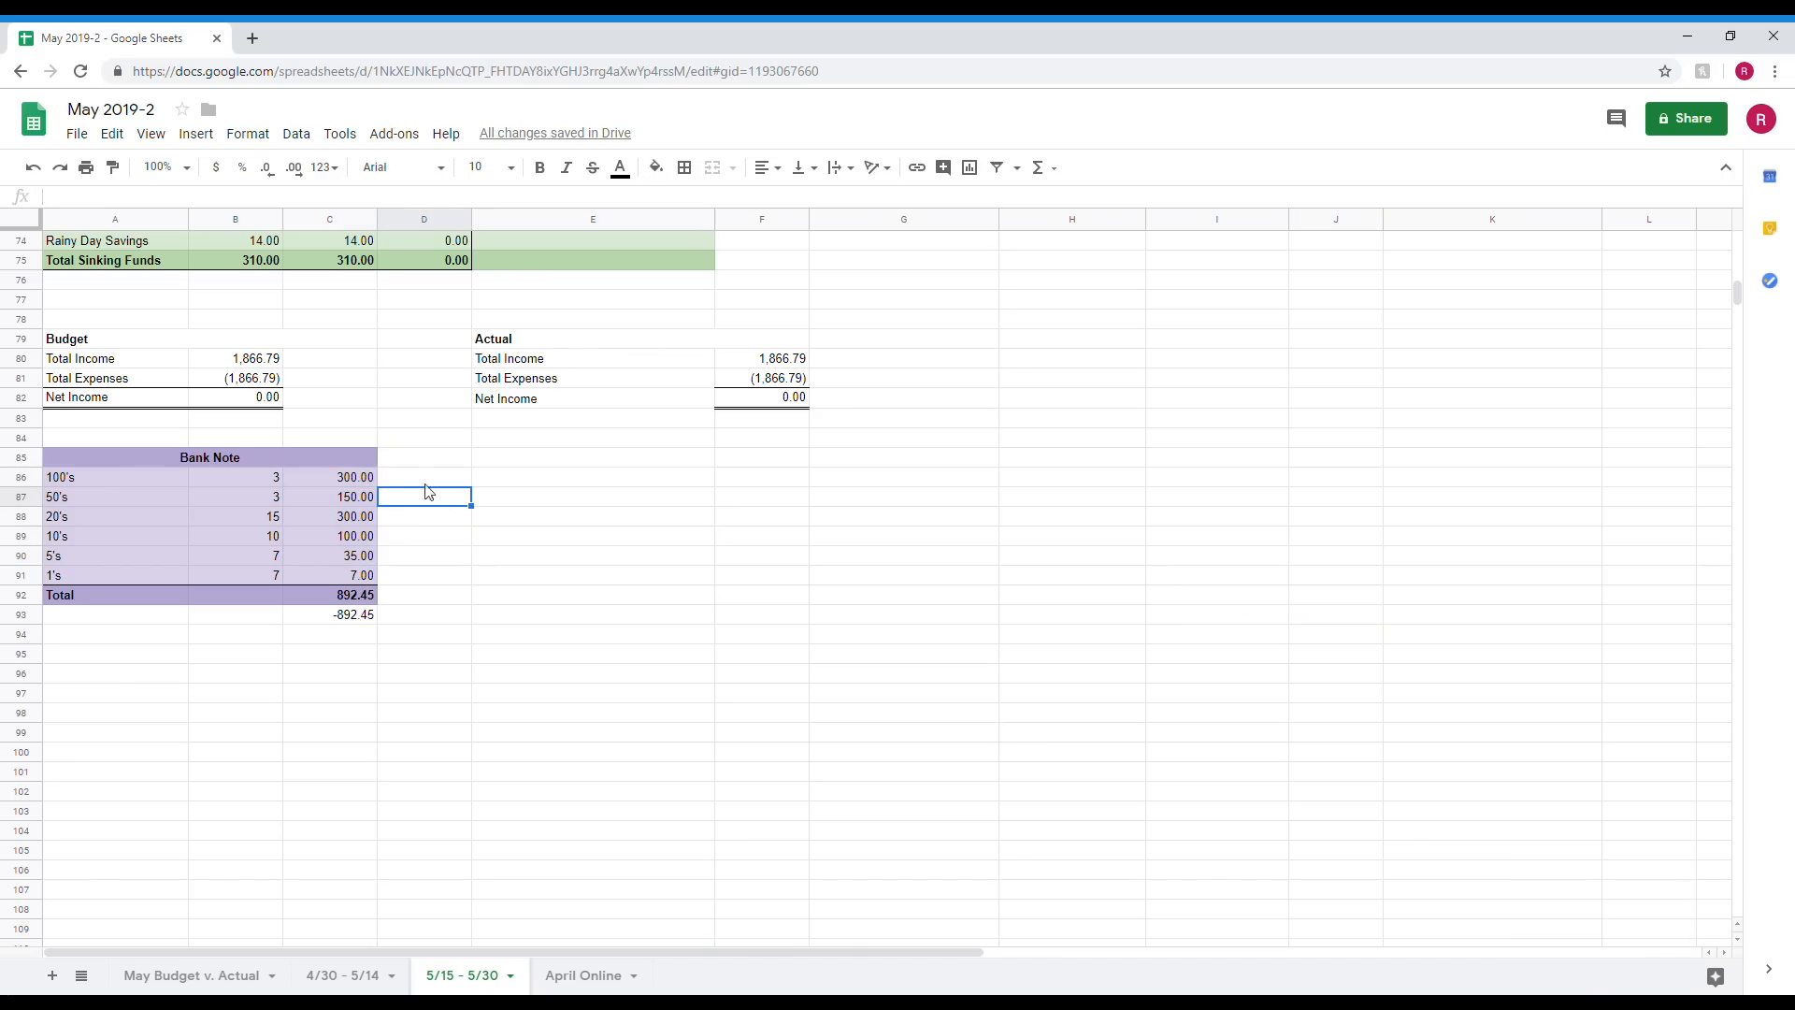
Review the 5/15 - 5/30 sheet from the actual Prev. Rollover/Shortage down to the Actual Net Income.
{"action": "scroll", "coordinate": [390, 505], "scroll_direction": "up", "scroll_amount": 15}
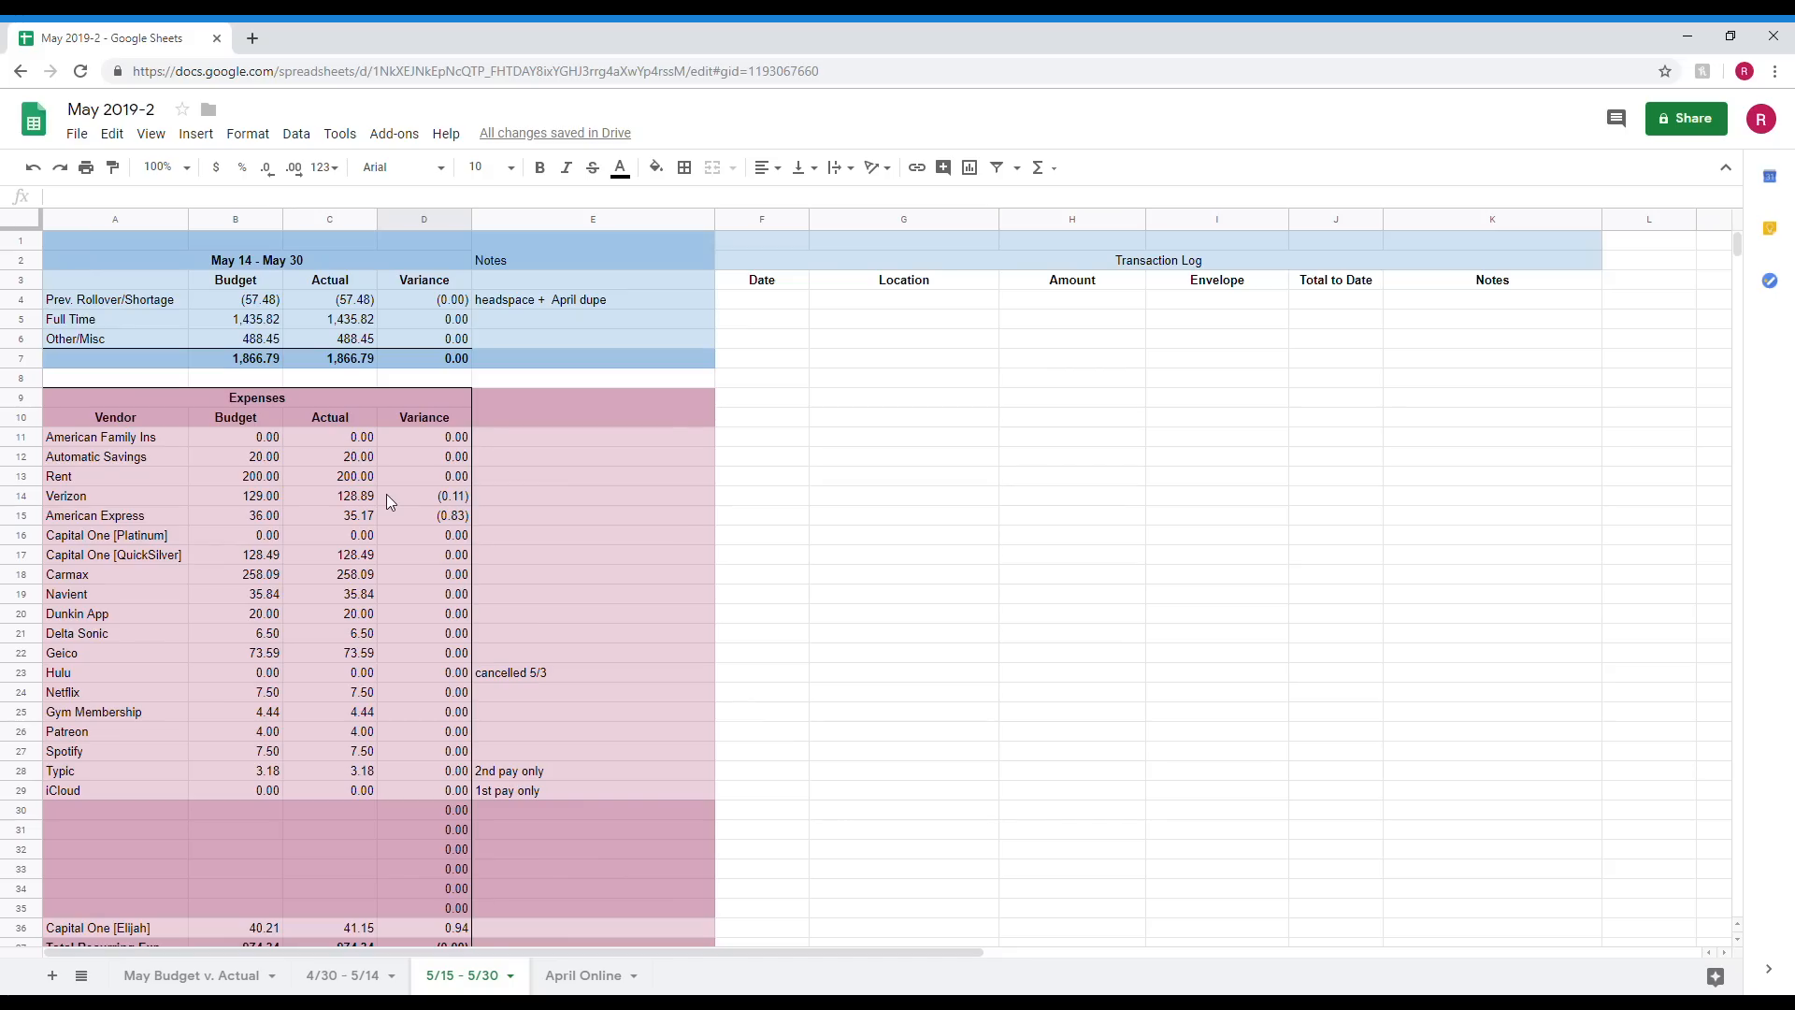
{"action": "left_click", "coordinate": [351, 297]}
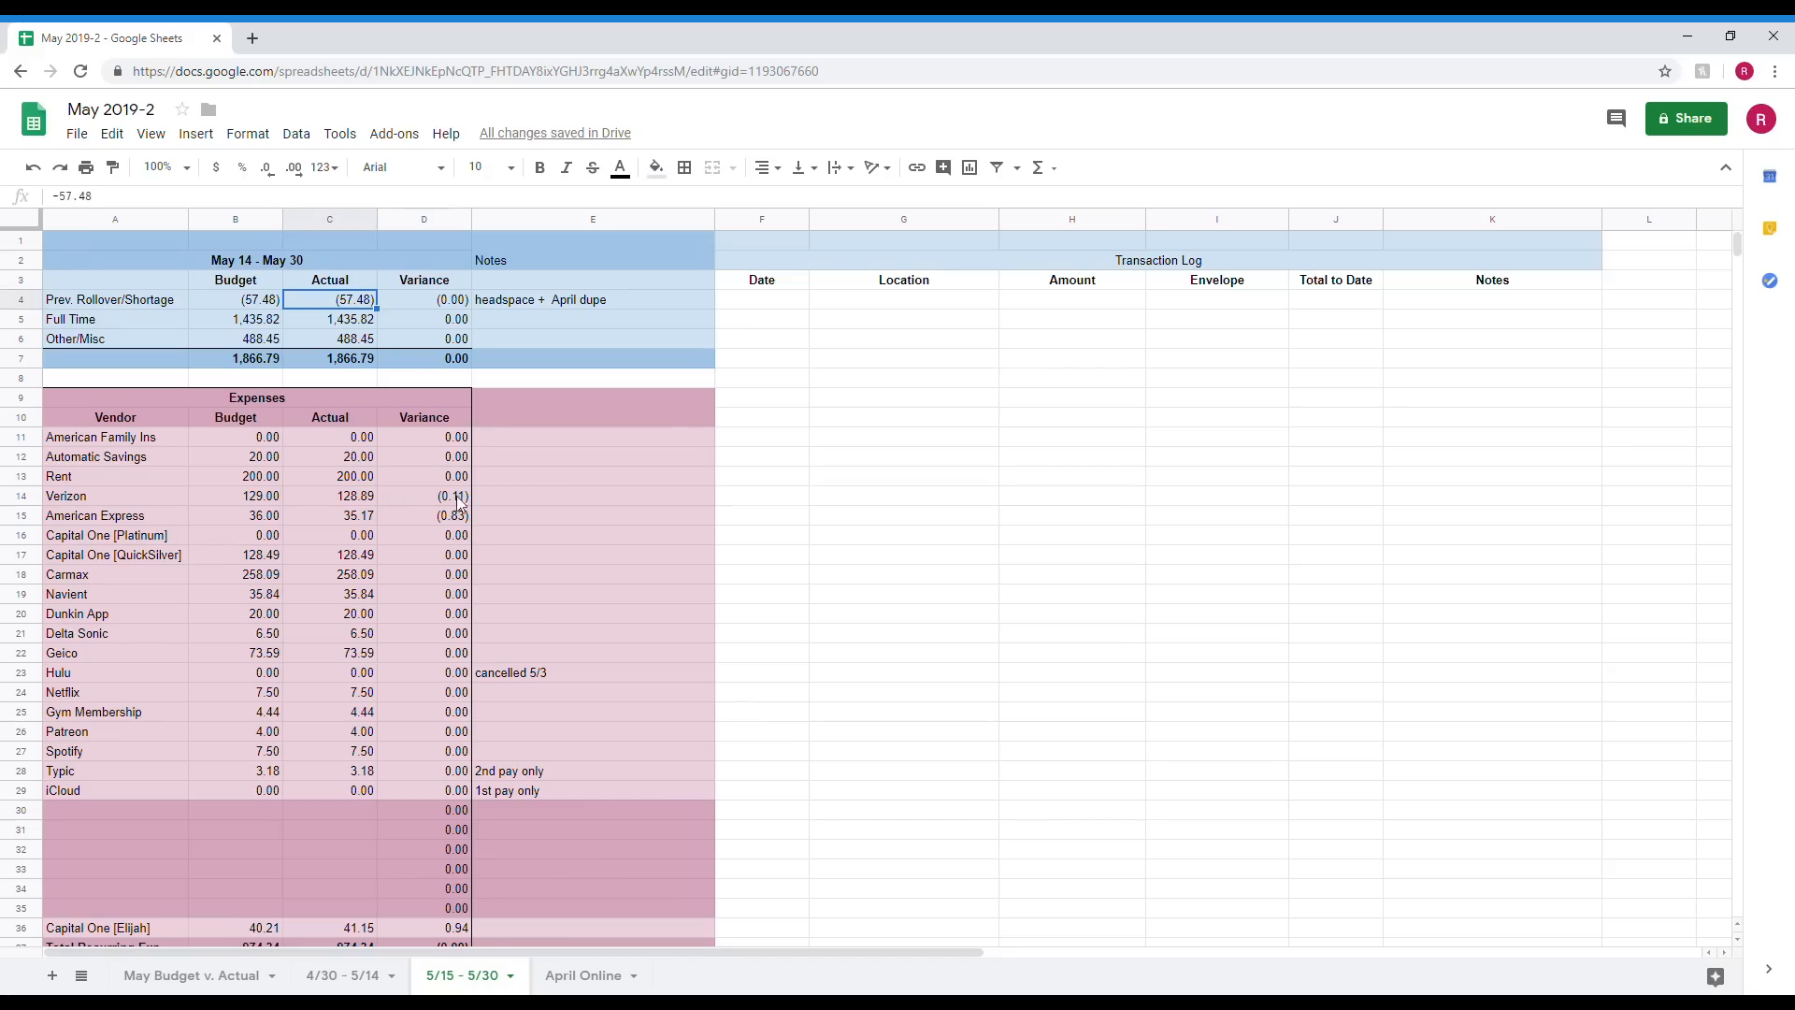
{"action": "scroll", "coordinate": [561, 664], "scroll_direction": "down", "scroll_amount": 10}
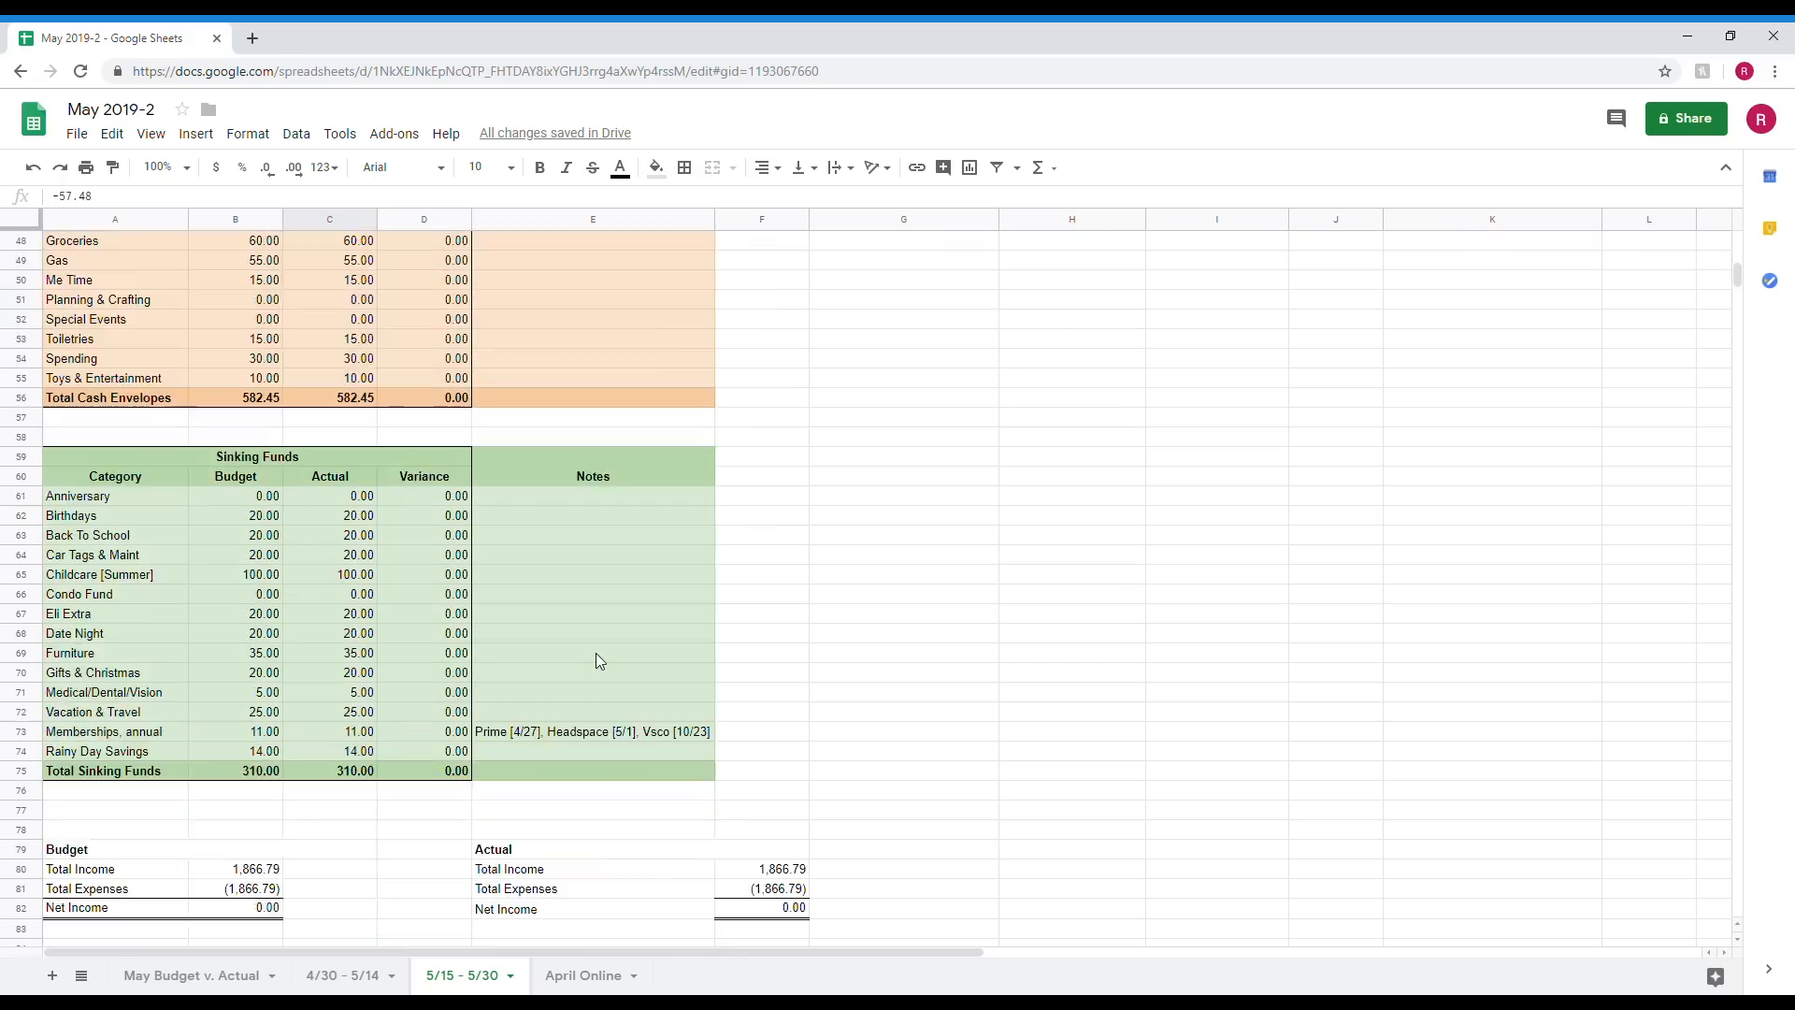
{"action": "scroll", "coordinate": [599, 660], "scroll_direction": "down", "scroll_amount": 4}
{"action": "left_click", "coordinate": [783, 516]}
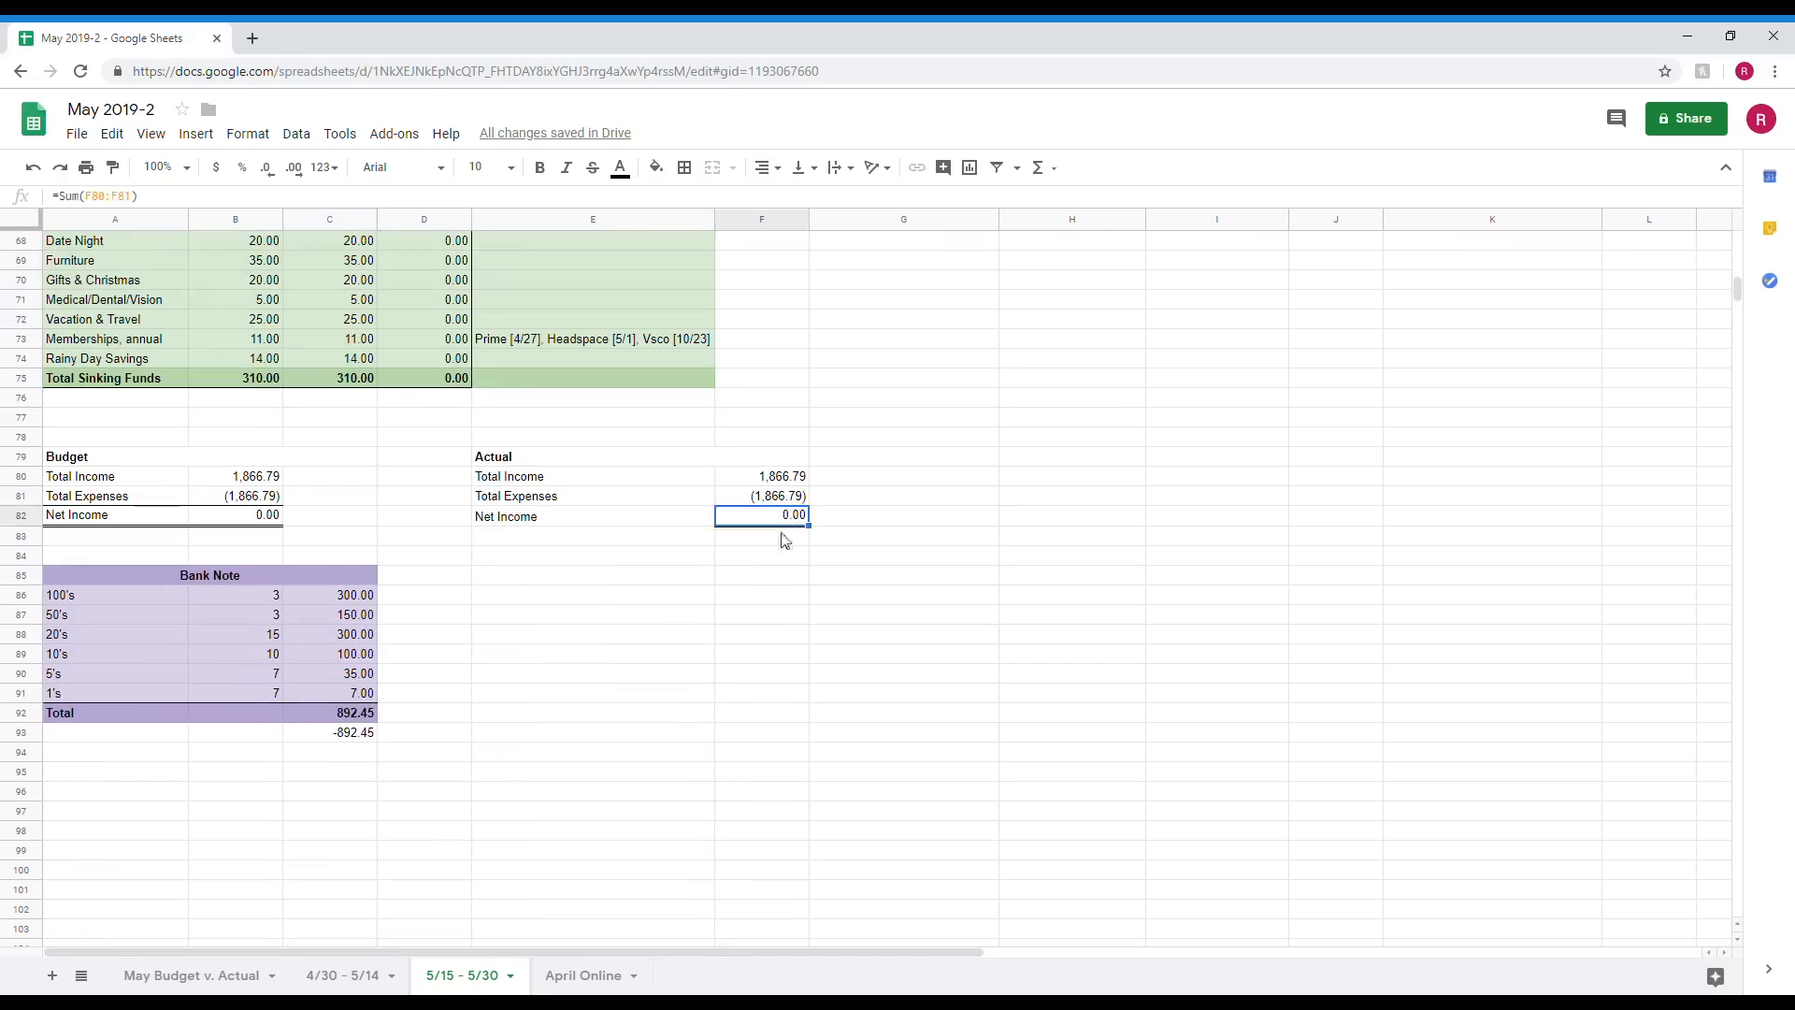
Review the Paycheck #2 column on the May Budget v. Actual sheet, then the Totals variance in the Grand Totals table.
{"action": "left_click", "coordinate": [192, 977]}
{"action": "scroll", "coordinate": [654, 608], "scroll_direction": "up", "scroll_amount": 2}
{"action": "scroll", "coordinate": [732, 586], "scroll_direction": "up", "scroll_amount": 7}
{"action": "left_click", "coordinate": [539, 223]}
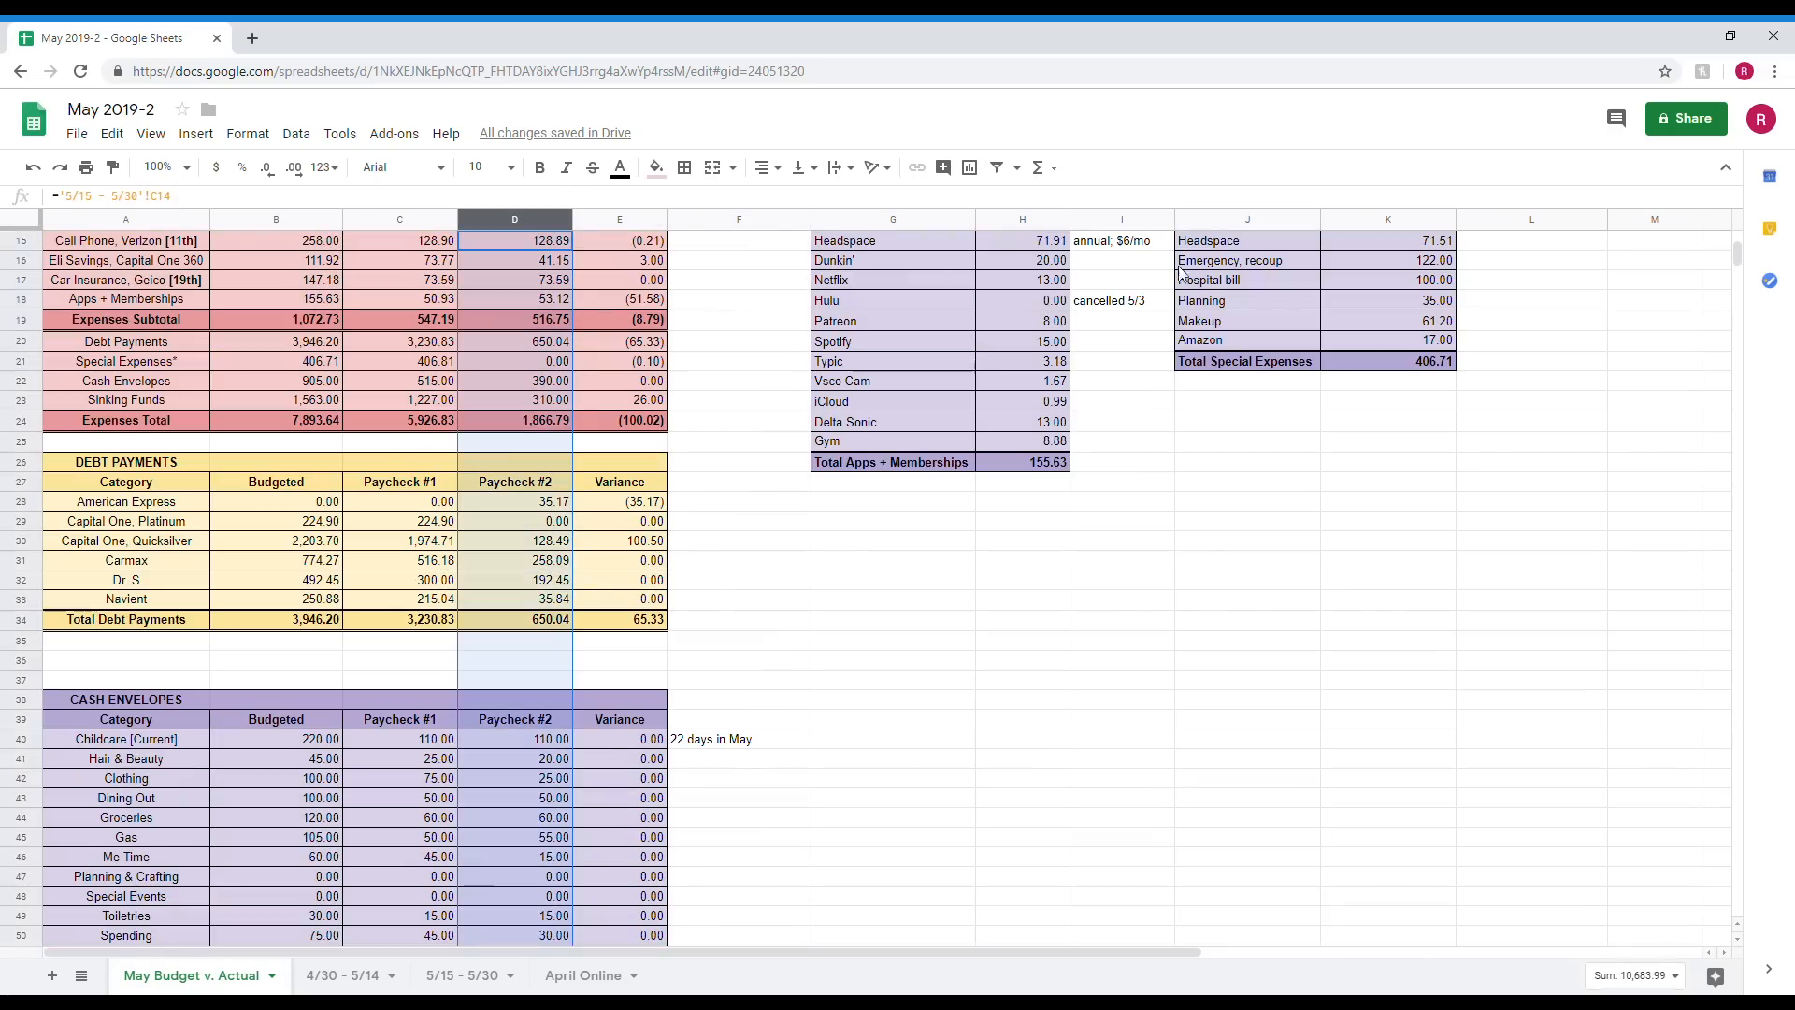
{"action": "scroll", "coordinate": [1016, 415], "scroll_direction": "up", "scroll_amount": 3}
{"action": "scroll", "coordinate": [1016, 414], "scroll_direction": "down", "scroll_amount": 9}
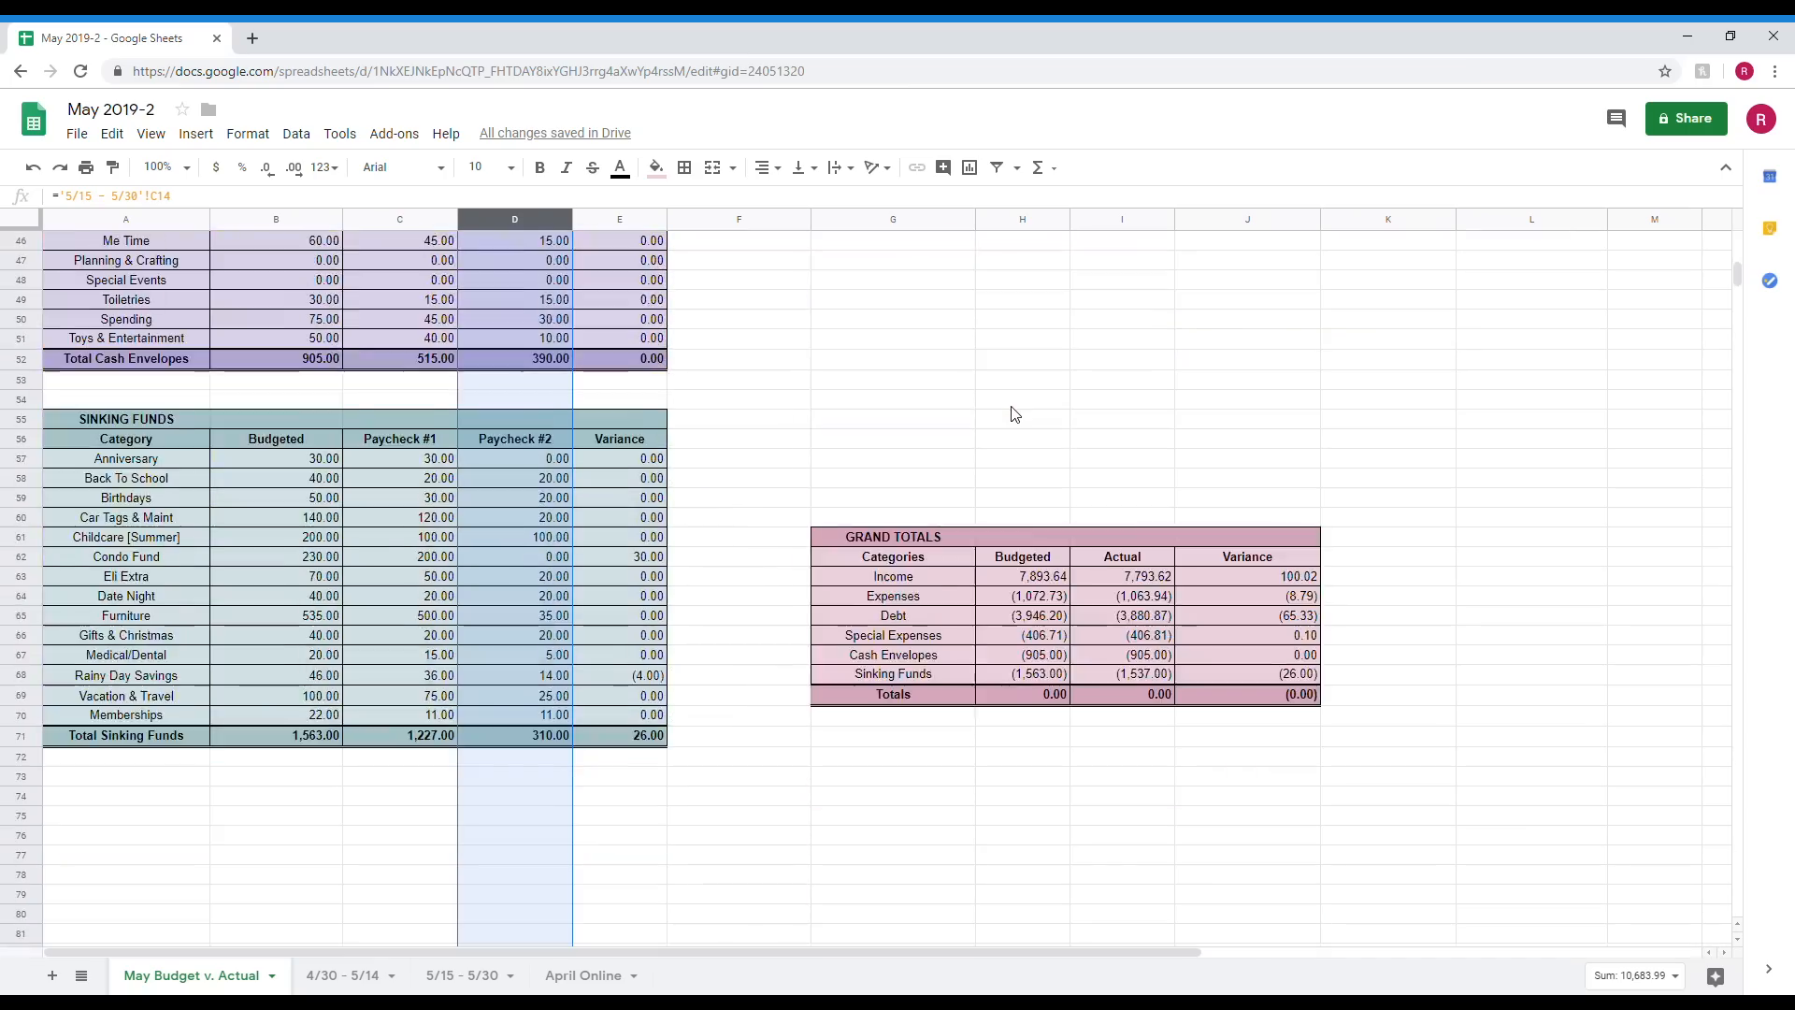
{"action": "scroll", "coordinate": [1016, 414], "scroll_direction": "down", "scroll_amount": 4}
{"action": "left_click", "coordinate": [1307, 458]}
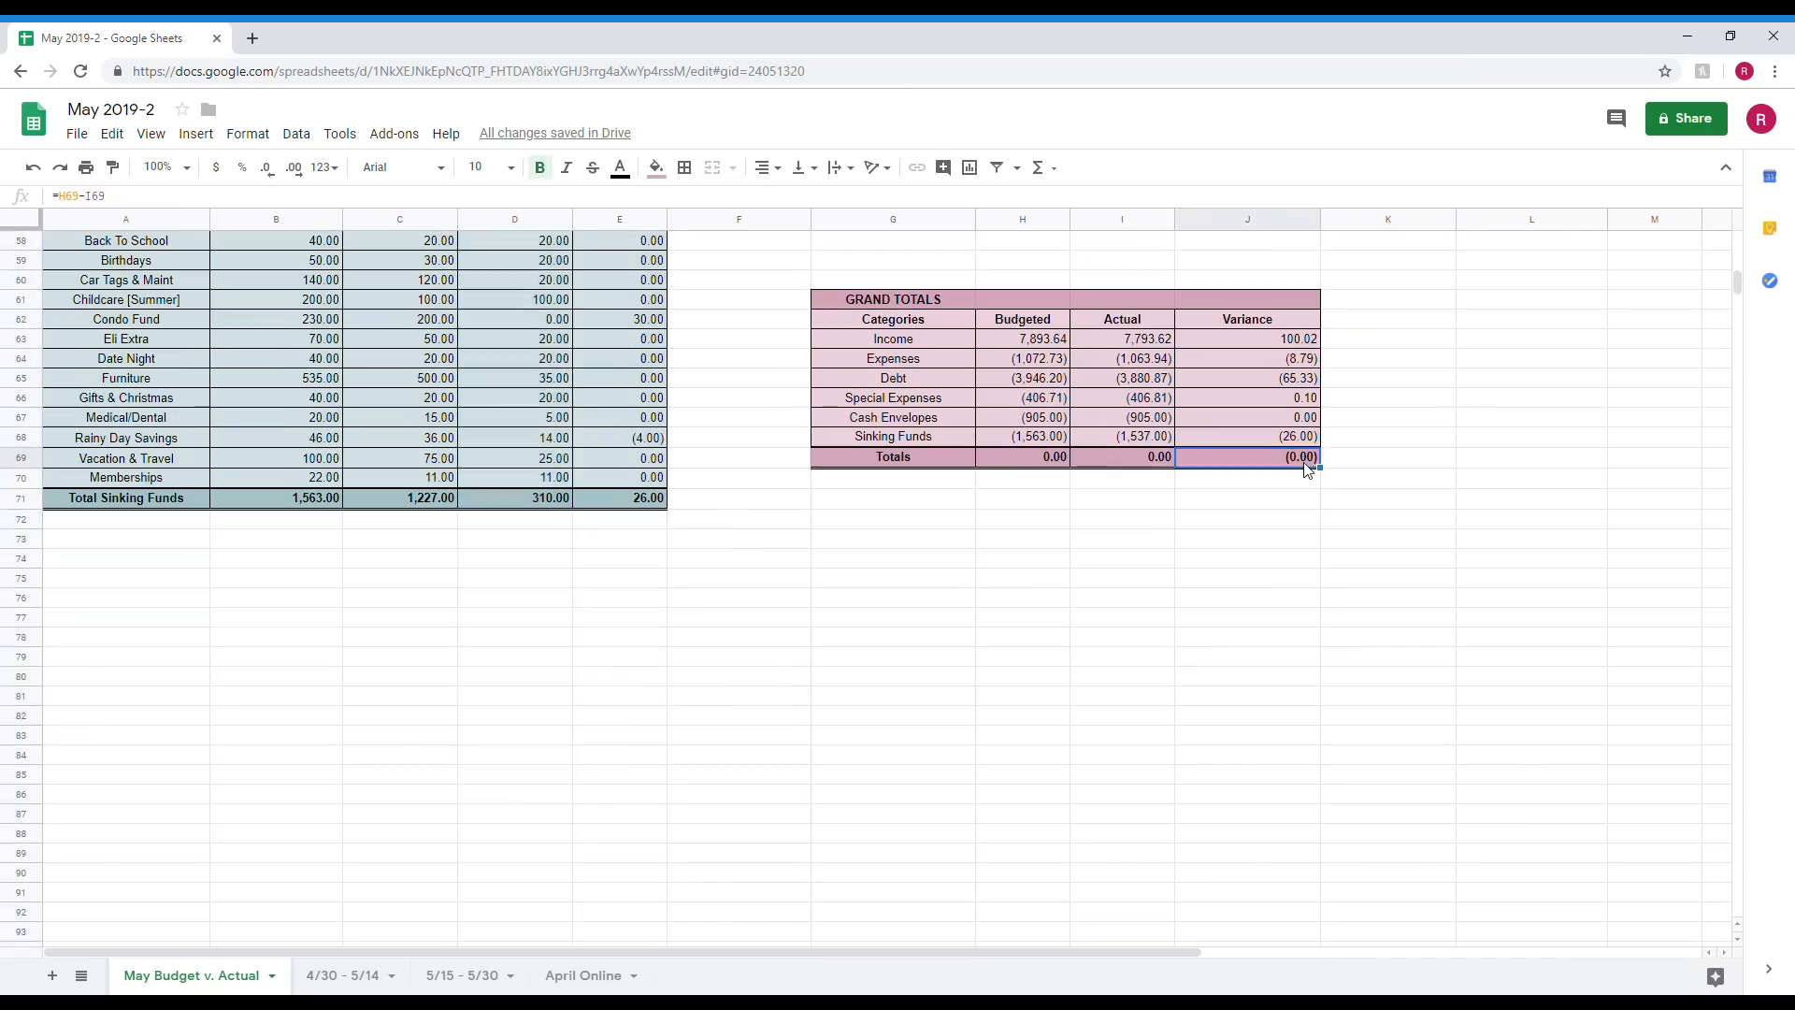
Examine the DEBT table's Payments, % of total debt, Capital One Quicksilver ending balance and total Starting Bal.
{"action": "scroll", "coordinate": [1384, 464], "scroll_direction": "up", "scroll_amount": 19}
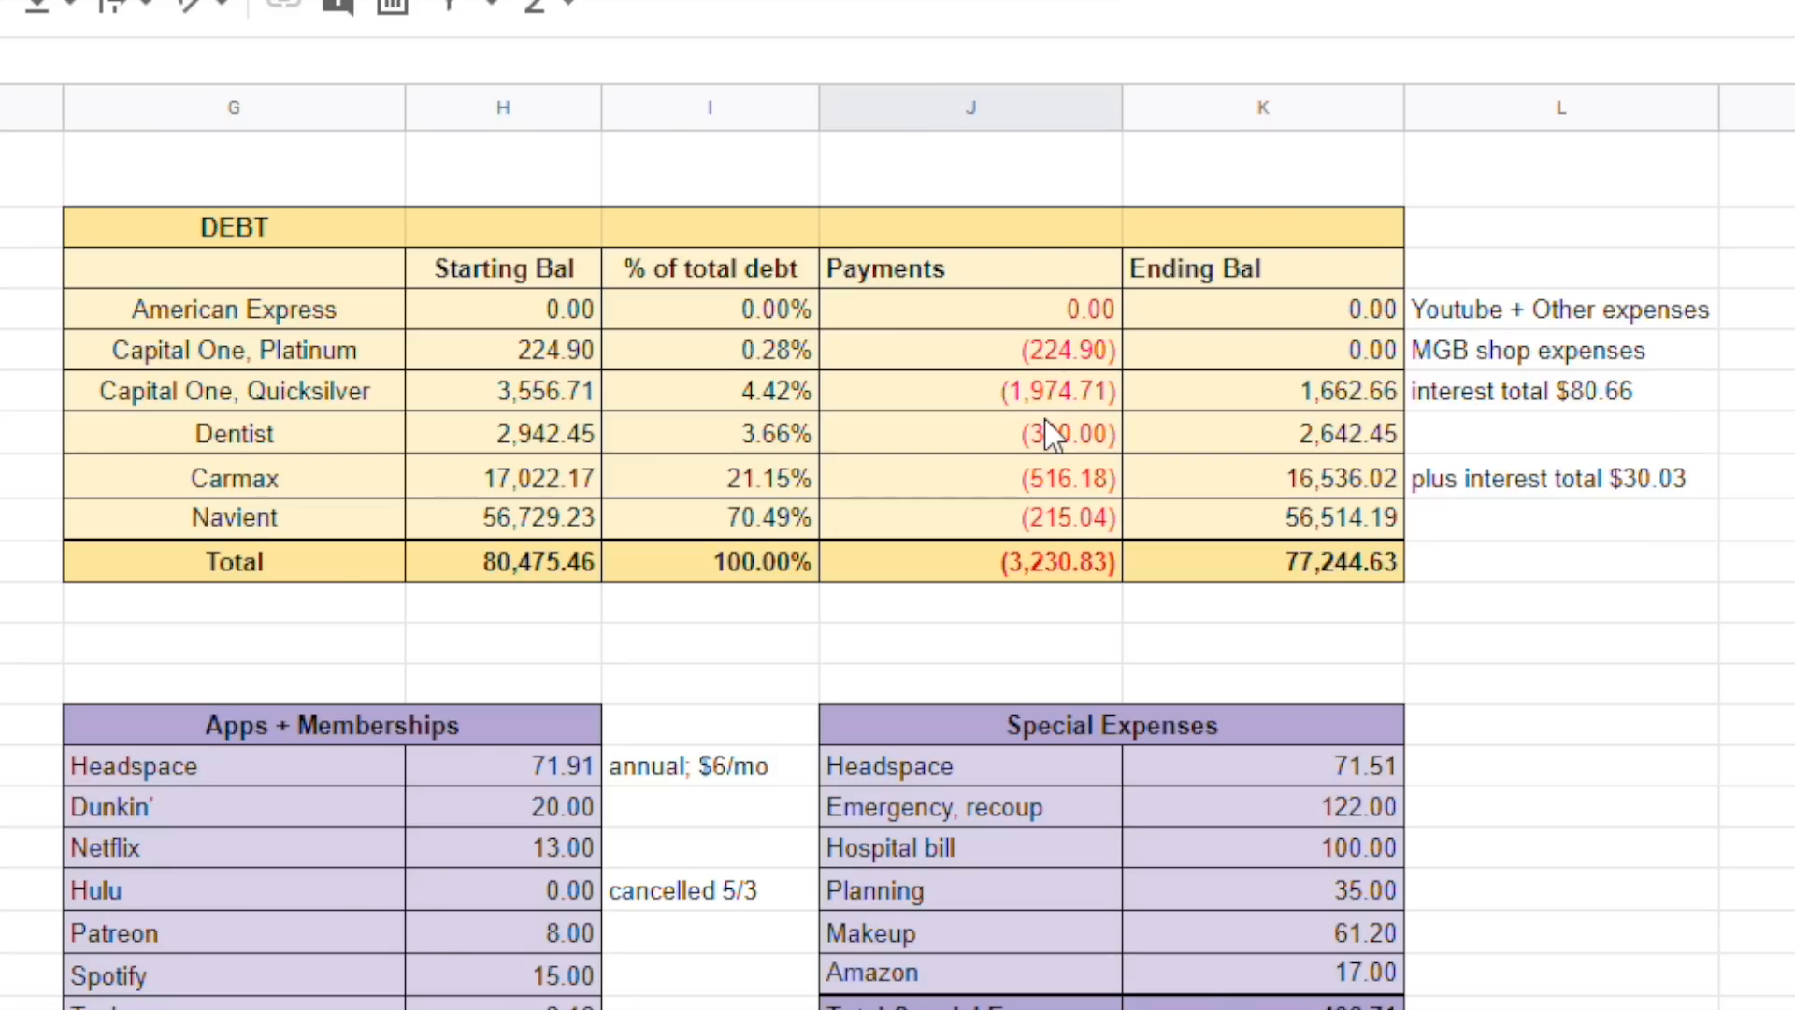
{"action": "left_click_drag", "start_coordinate": [1075, 323], "coordinate": [1076, 482]}
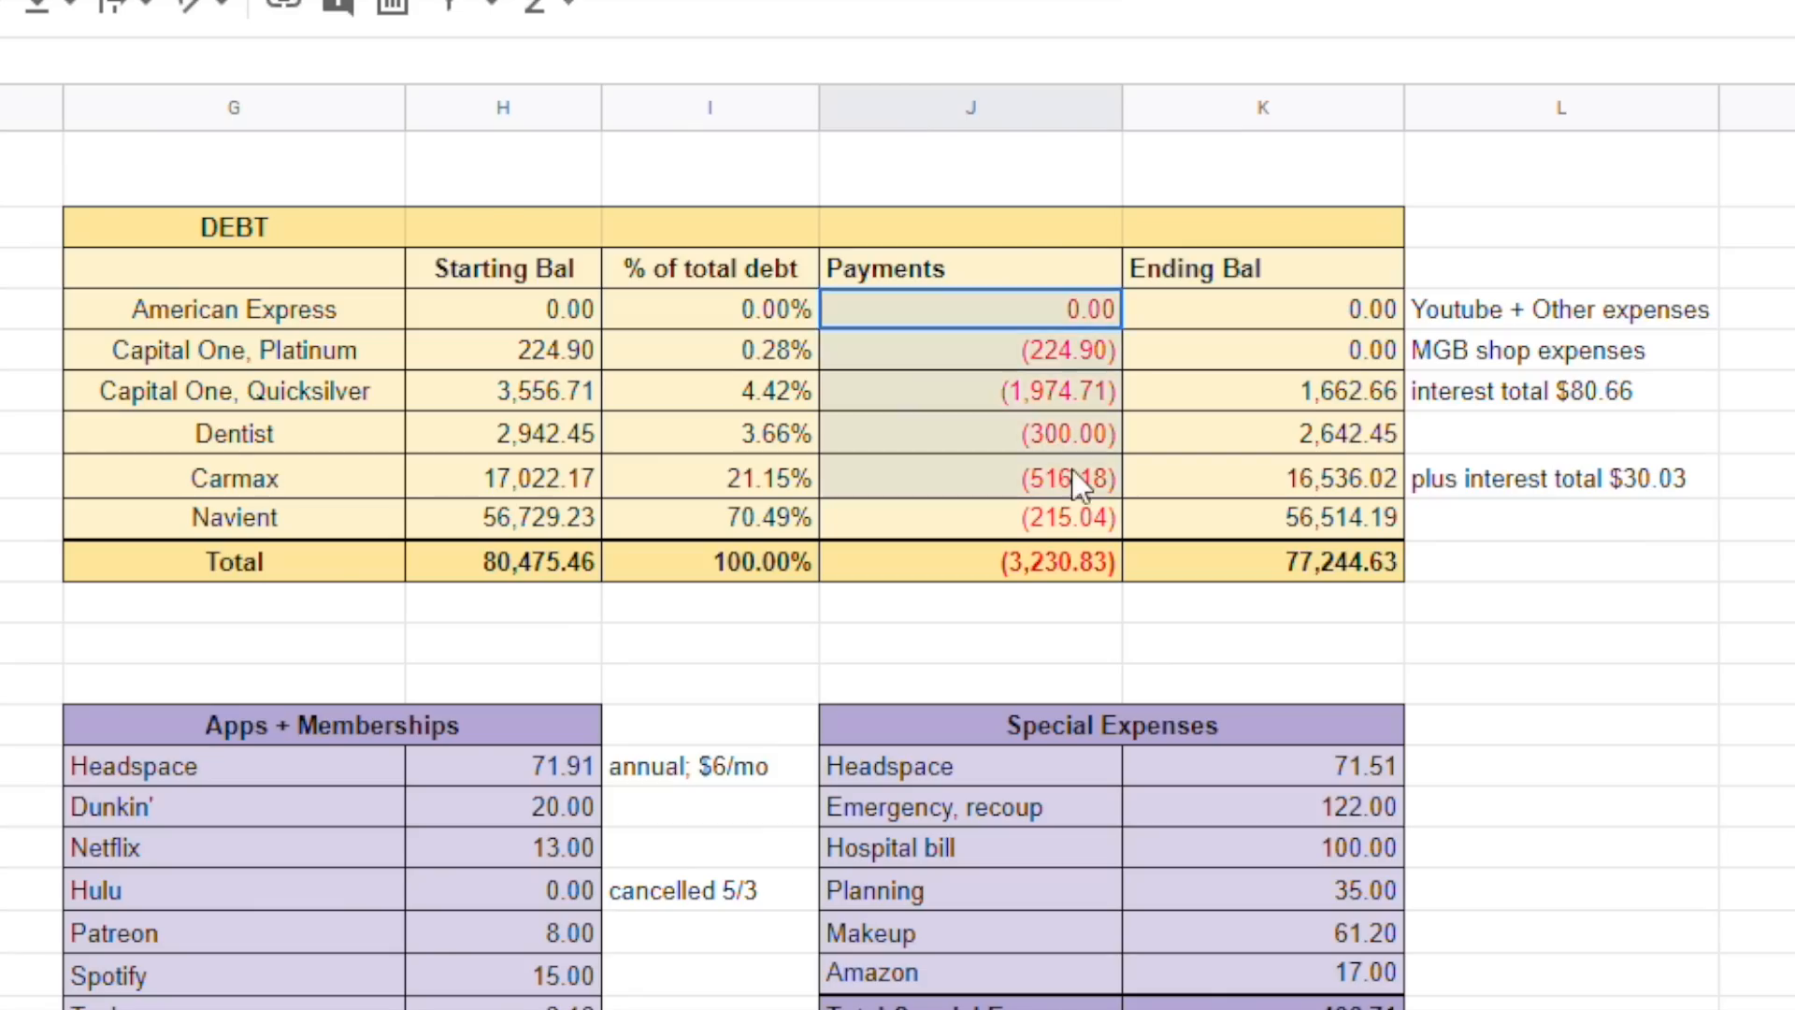
{"action": "left_click", "coordinate": [711, 318]}
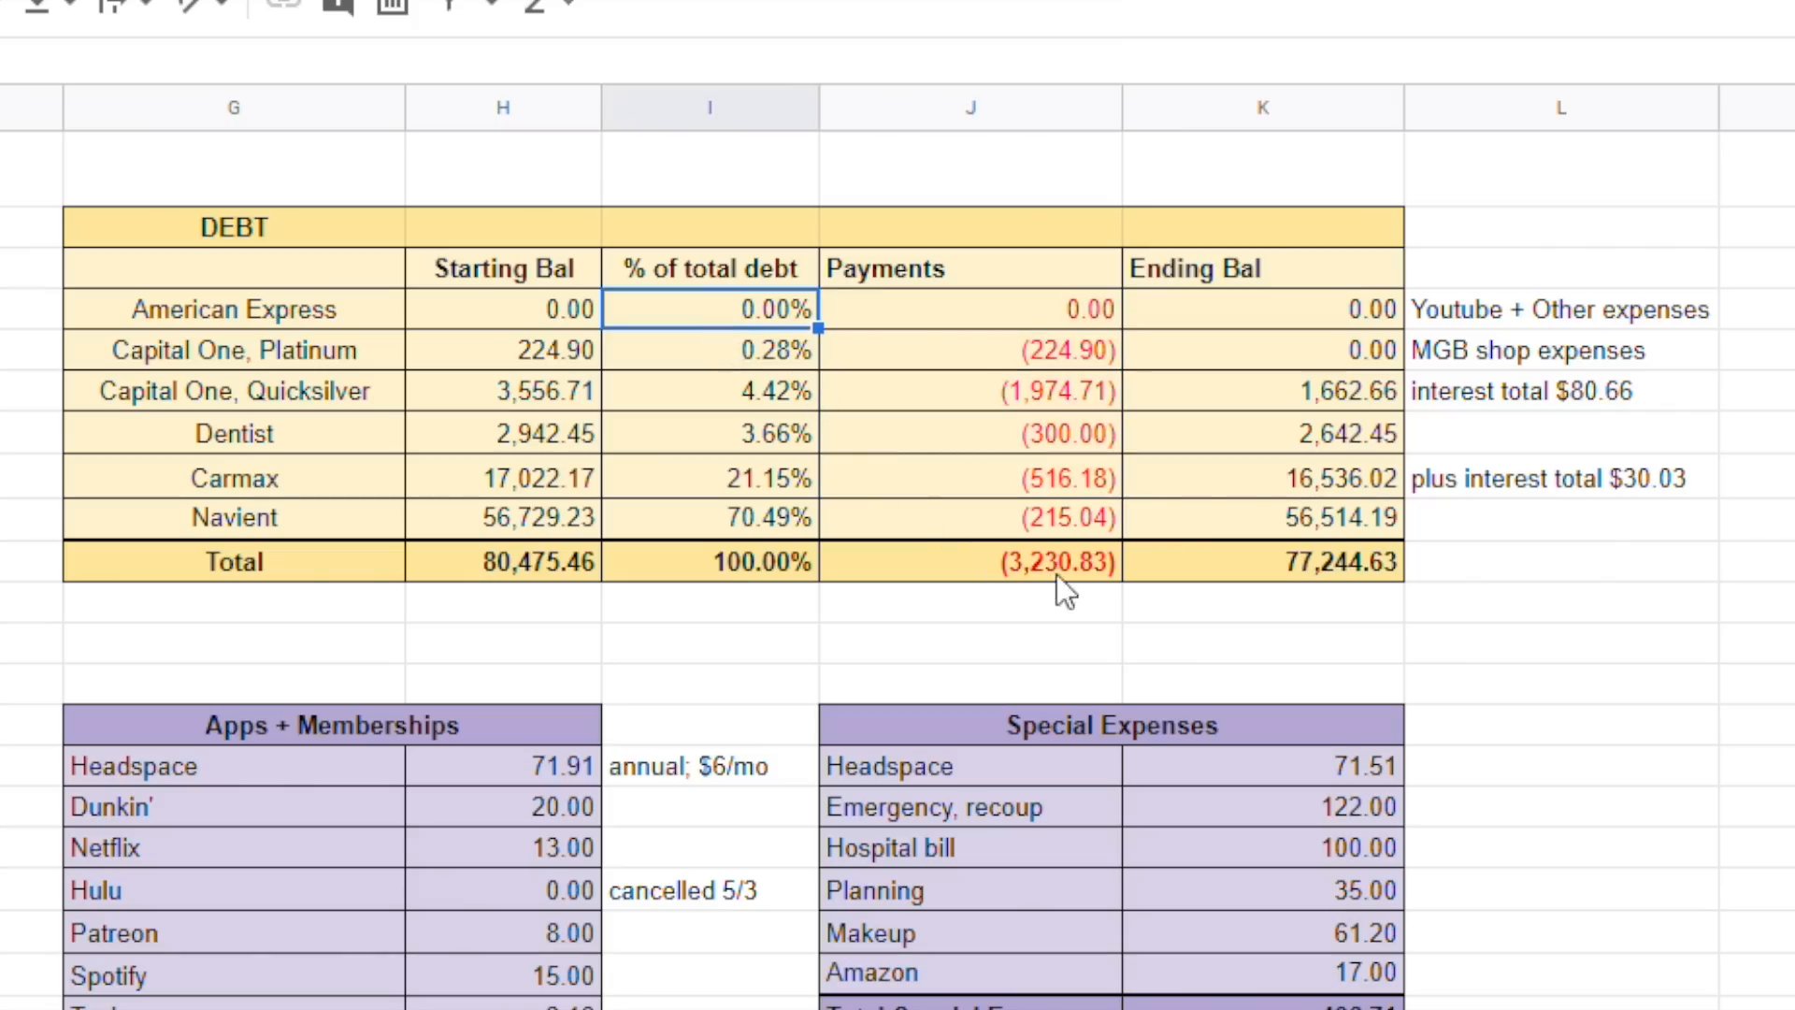
{"action": "left_click", "coordinate": [1258, 397]}
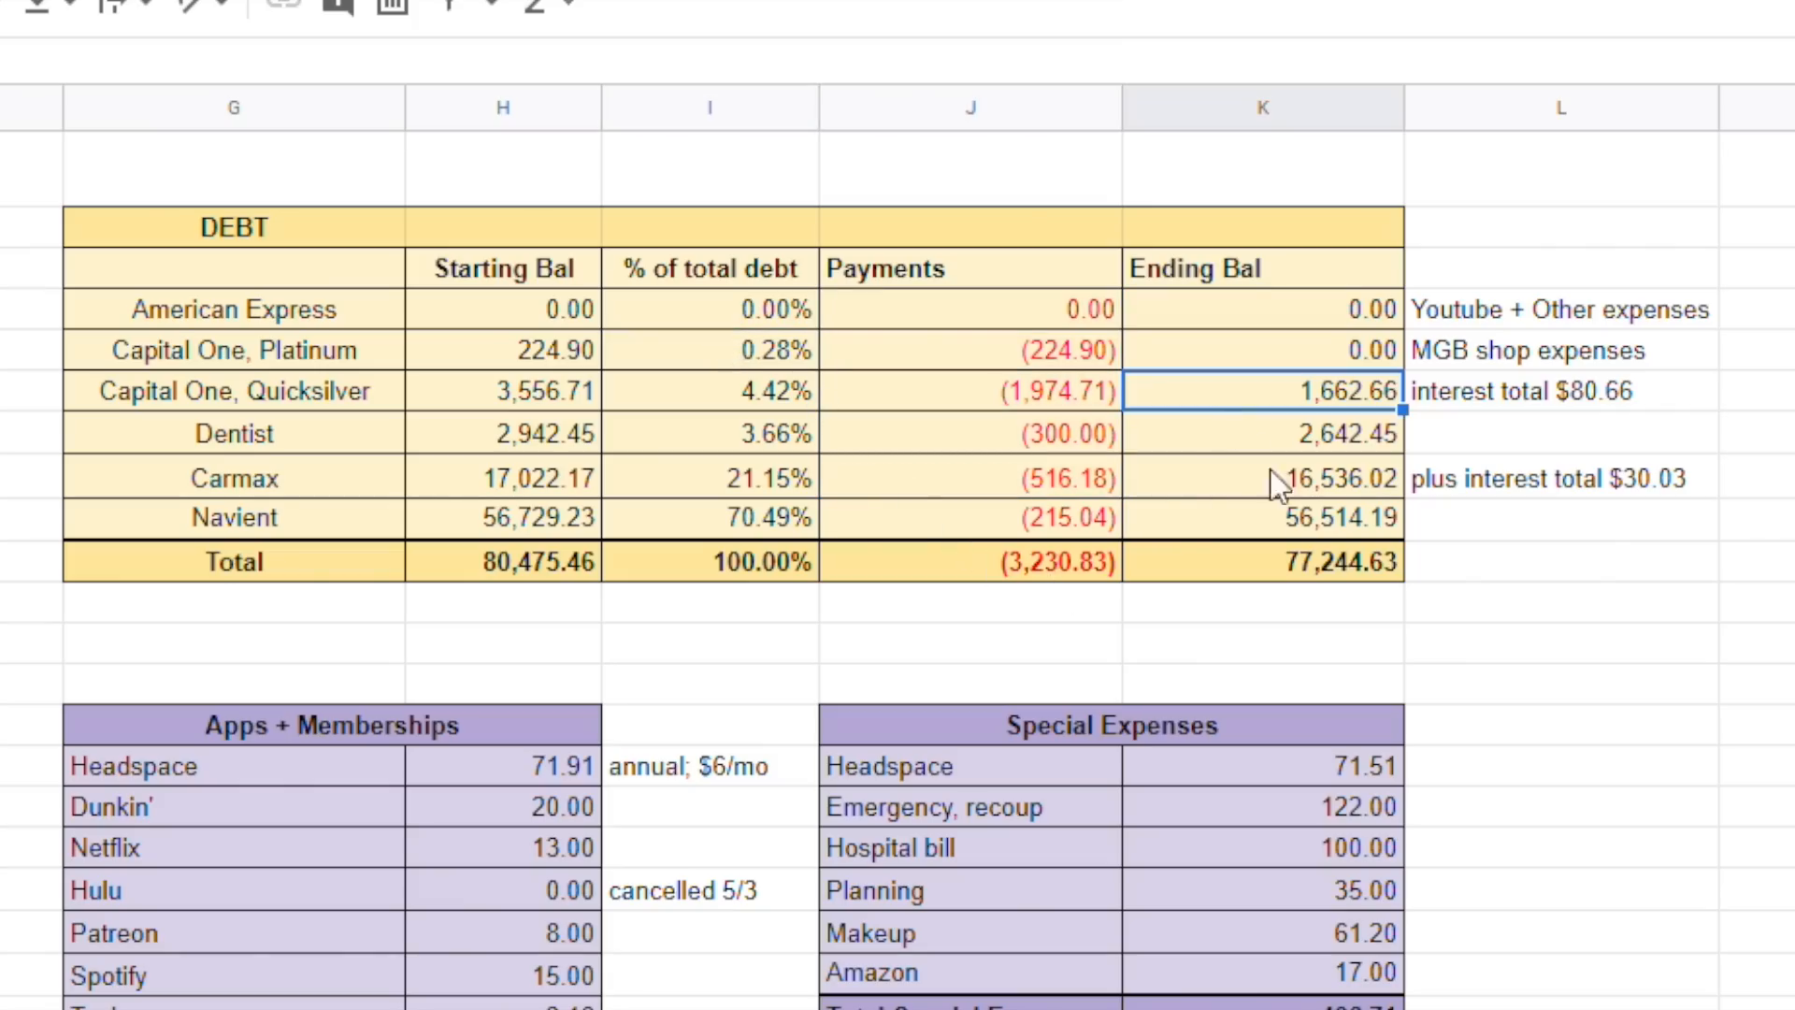
{"action": "left_click", "coordinate": [432, 577]}
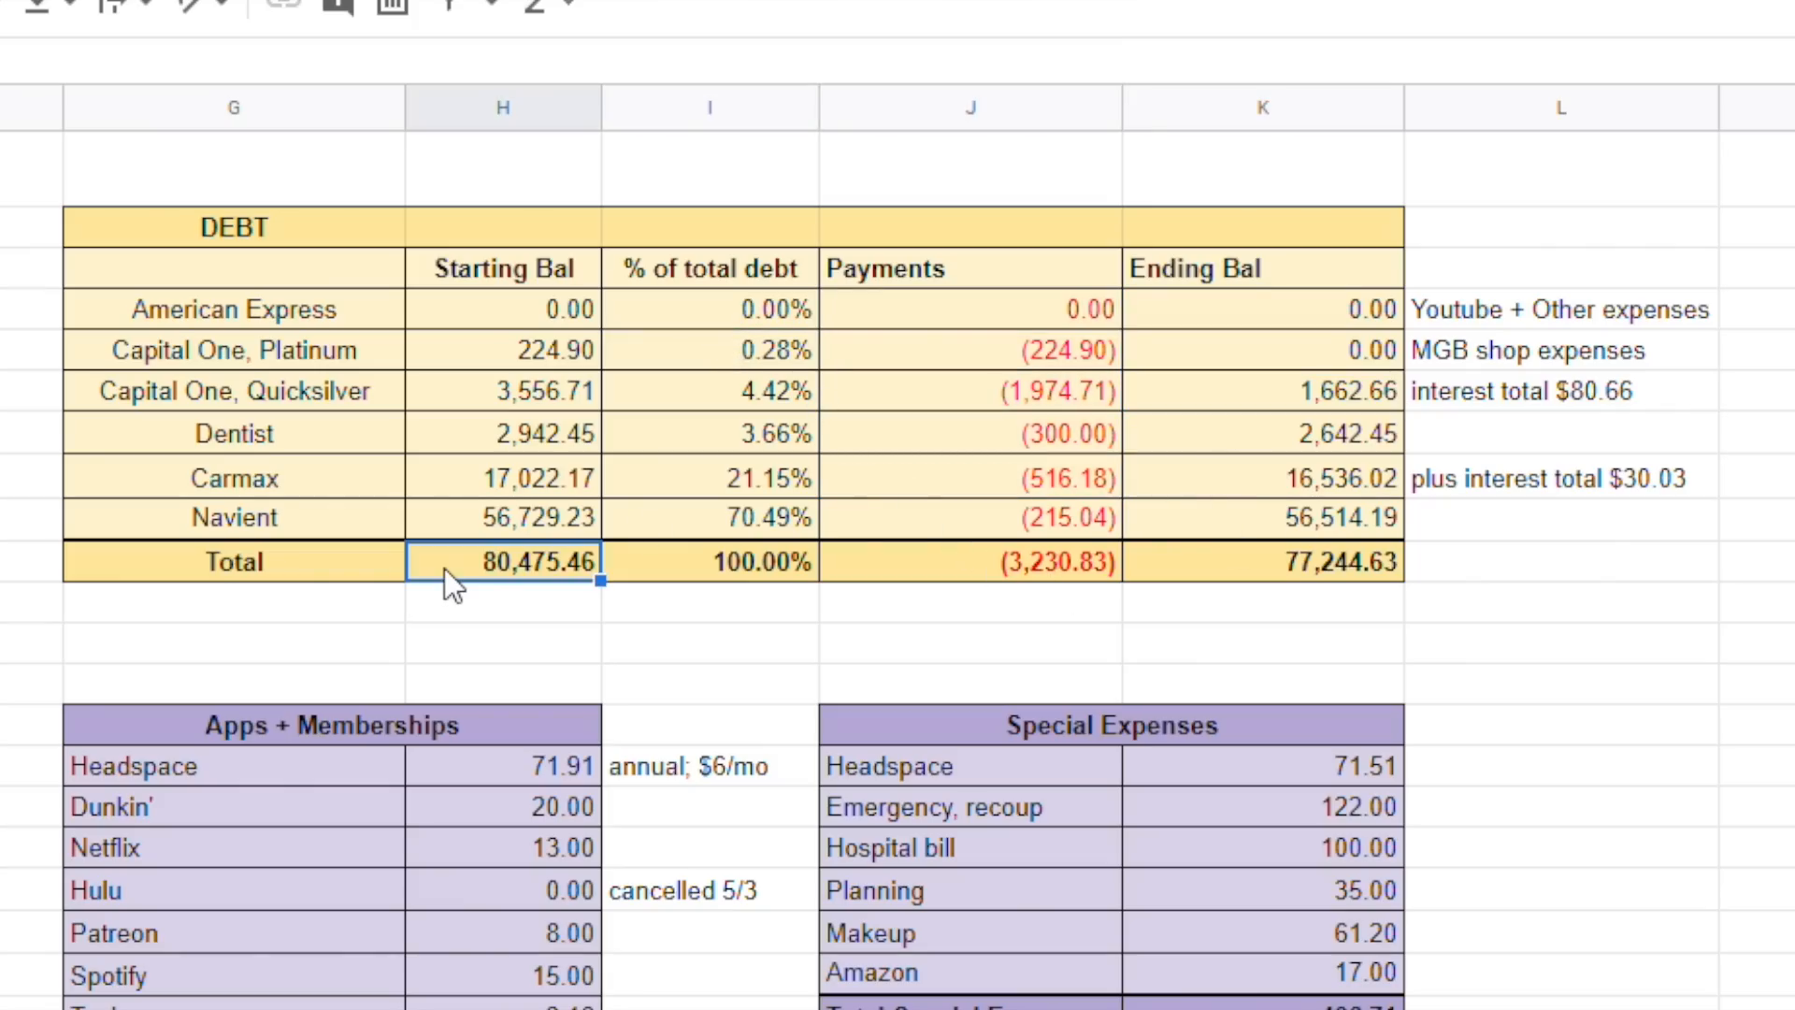